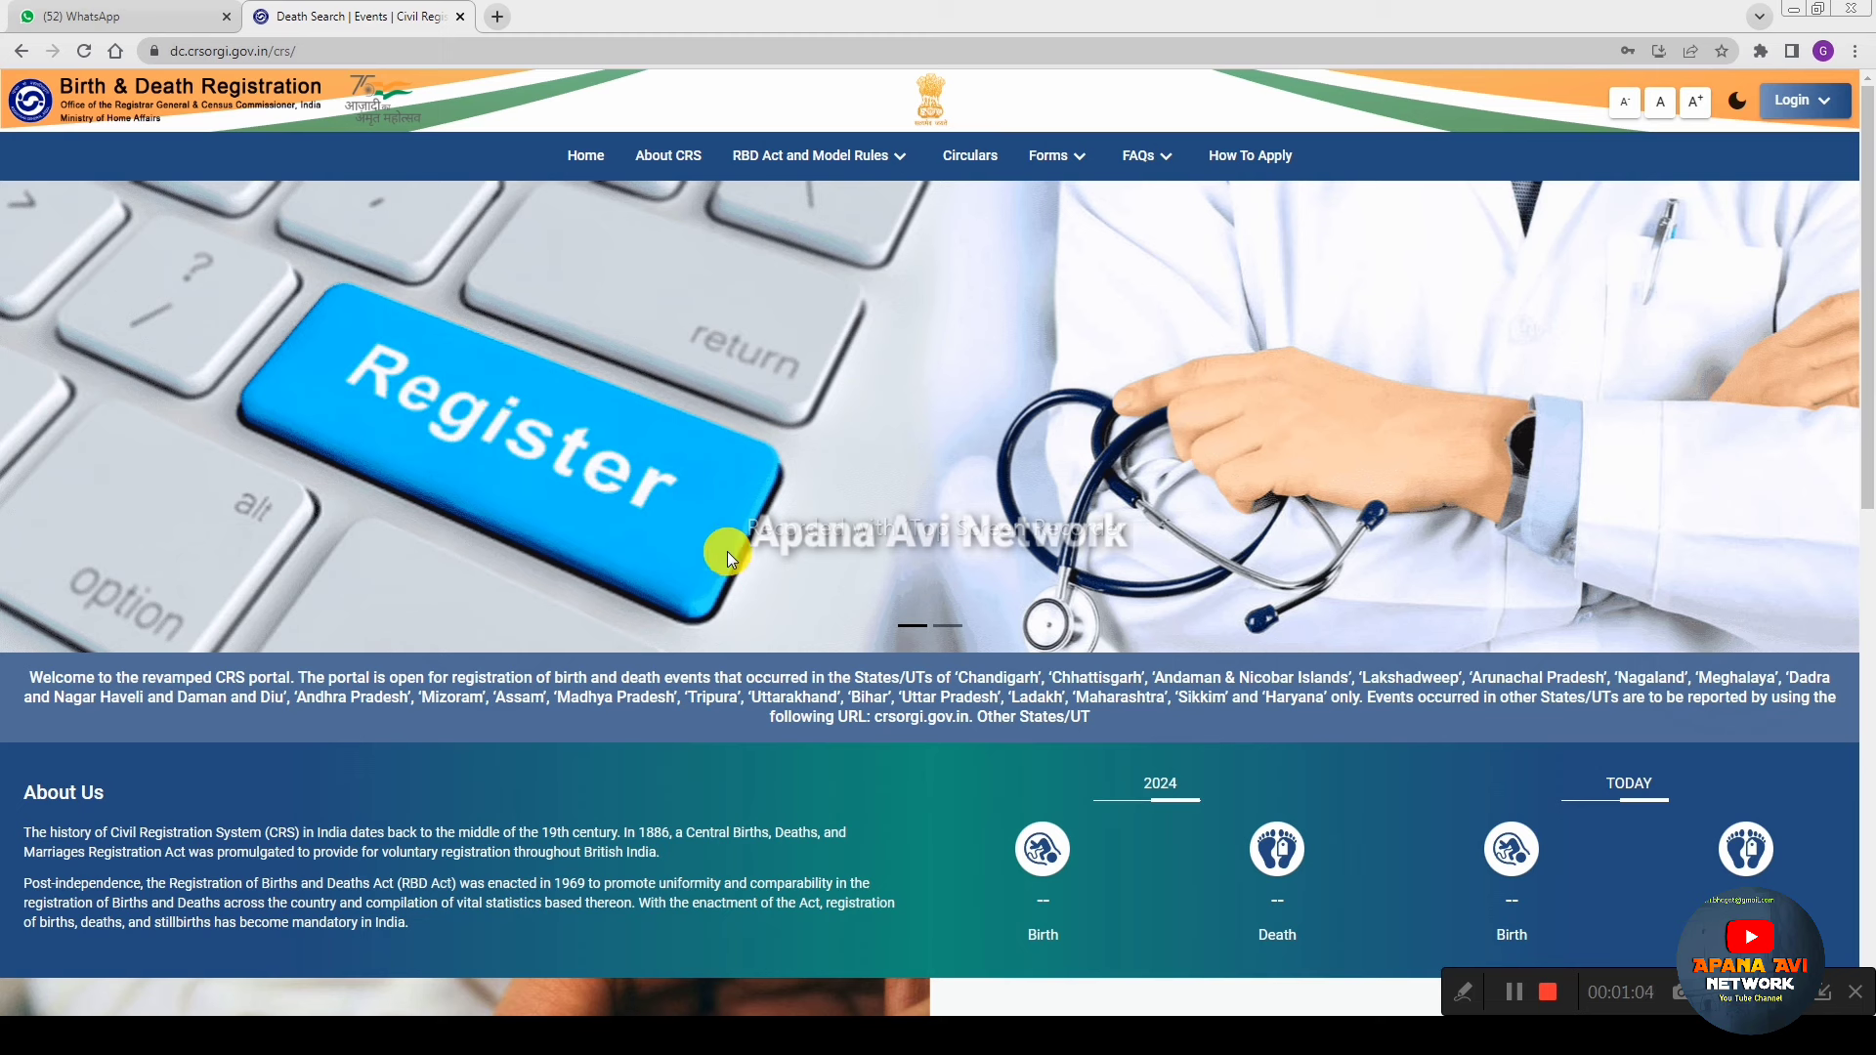
- Look over the RBD Act and Forms menus, then go to the Reg.Functionaries / Institution login page
scroll(1235, 544, "down", 10)
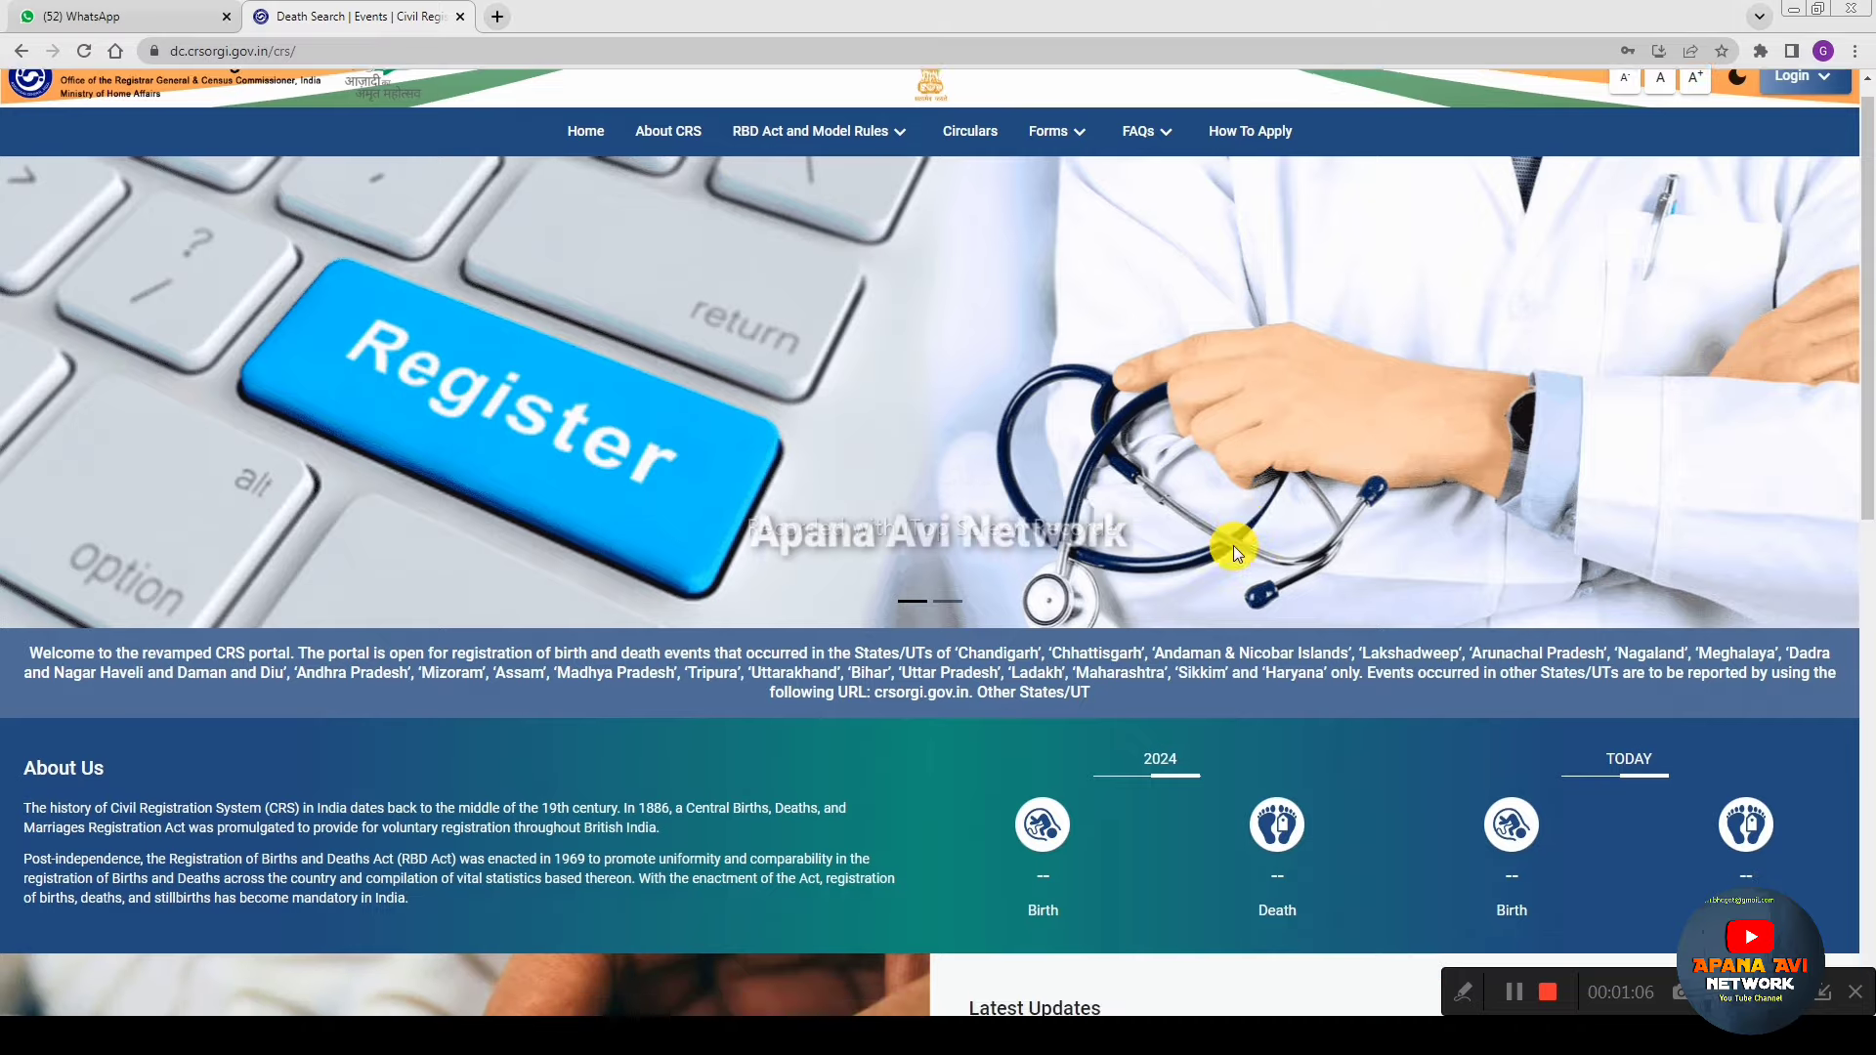
scroll(1038, 649, "up", 10)
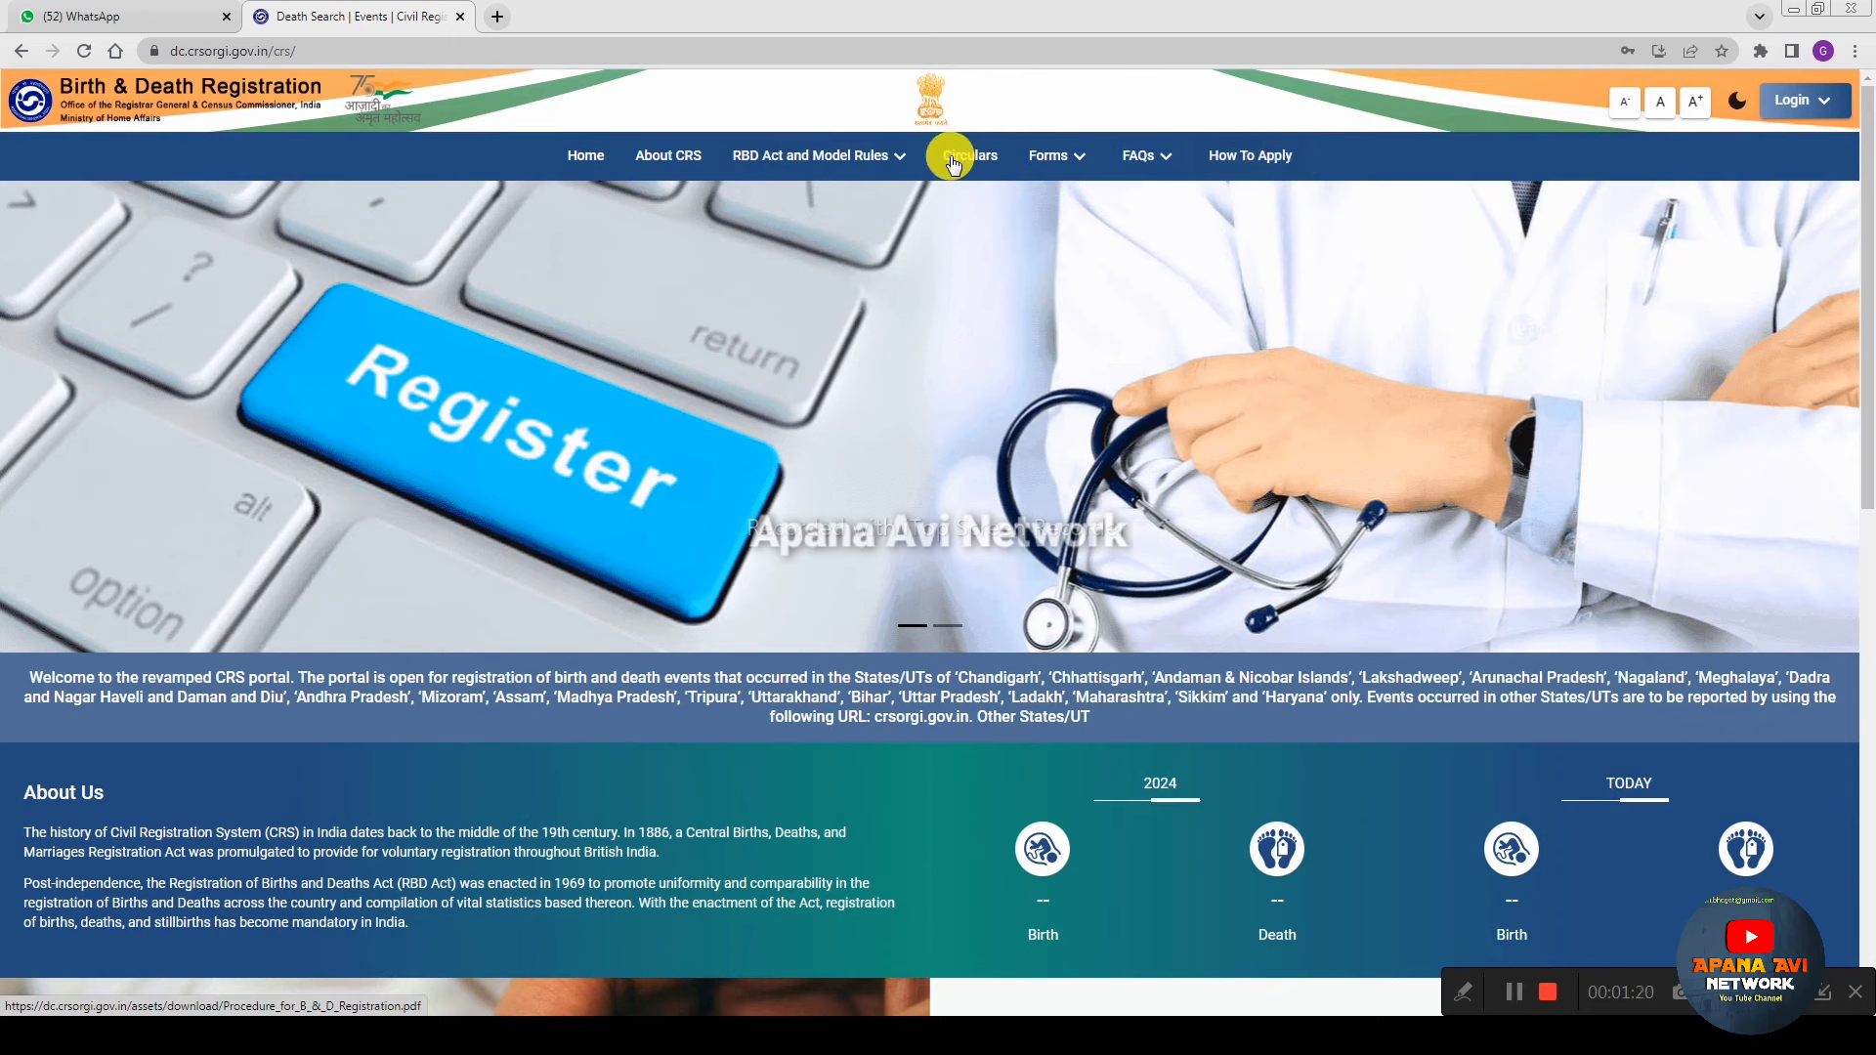
left_click(891, 159)
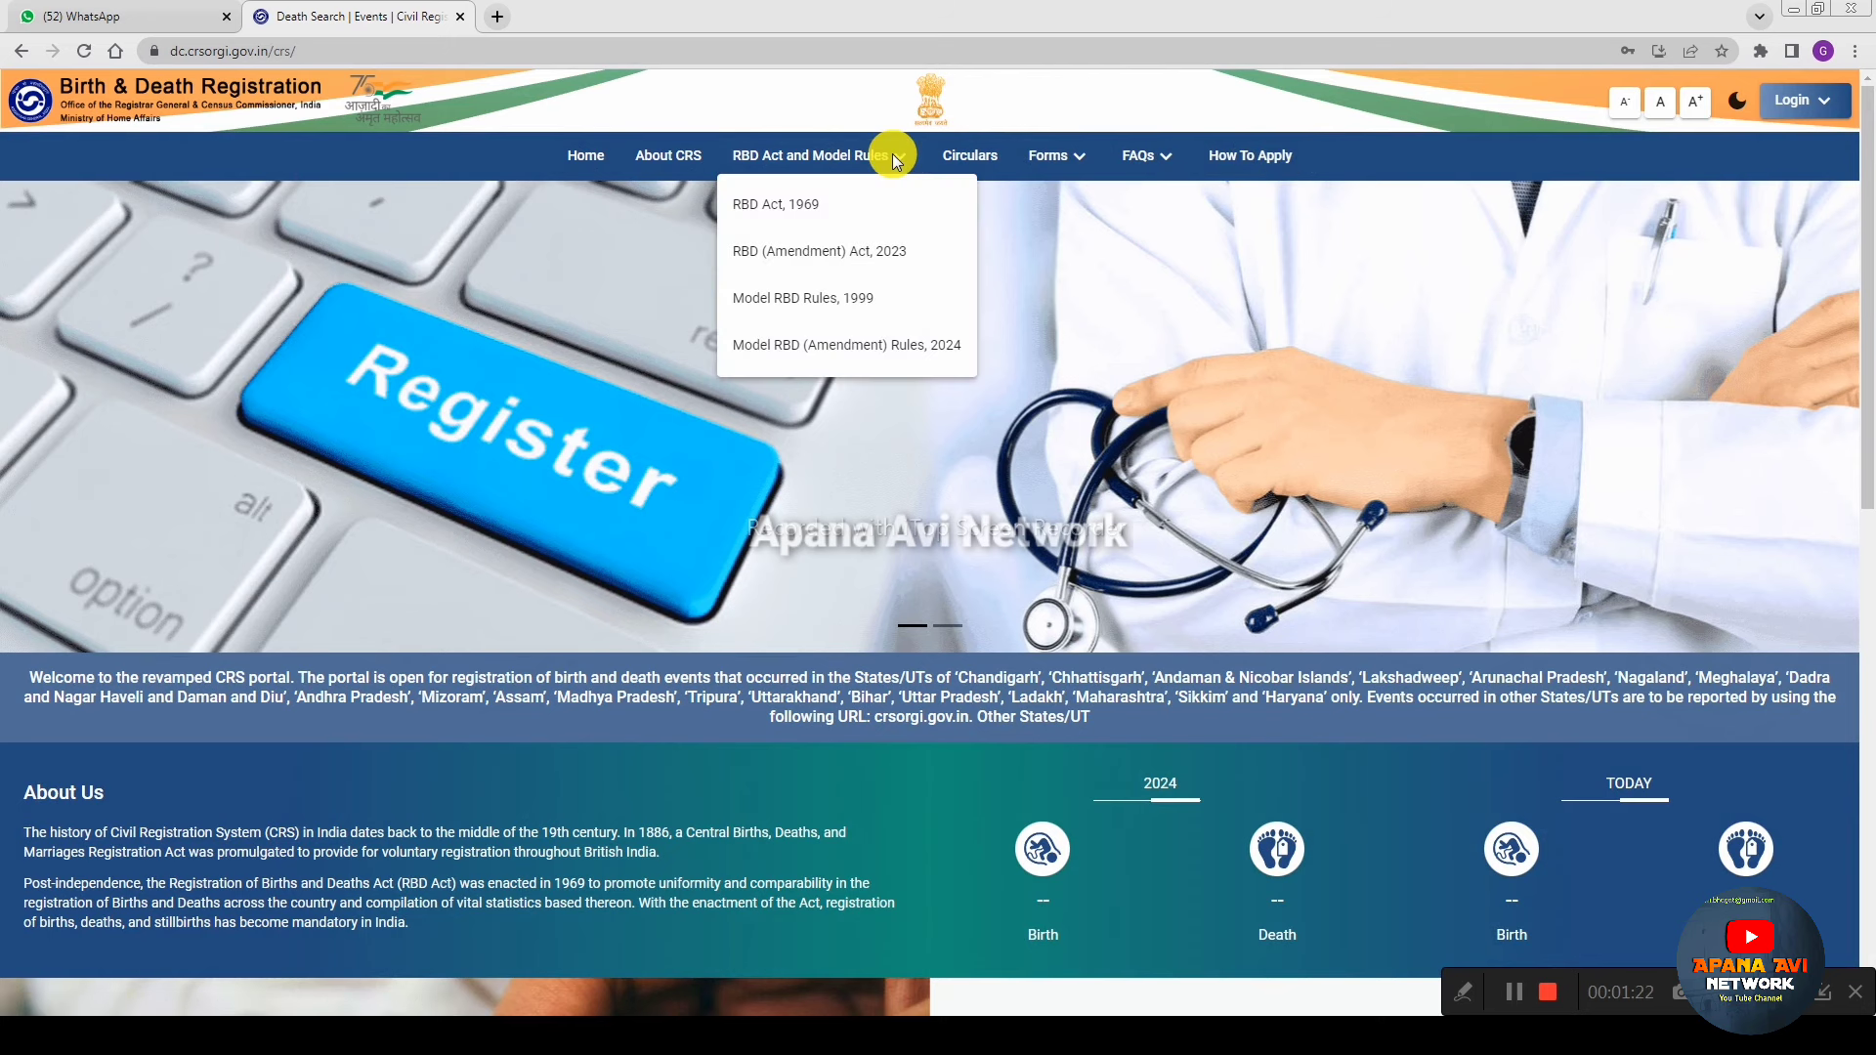
left_click(893, 157)
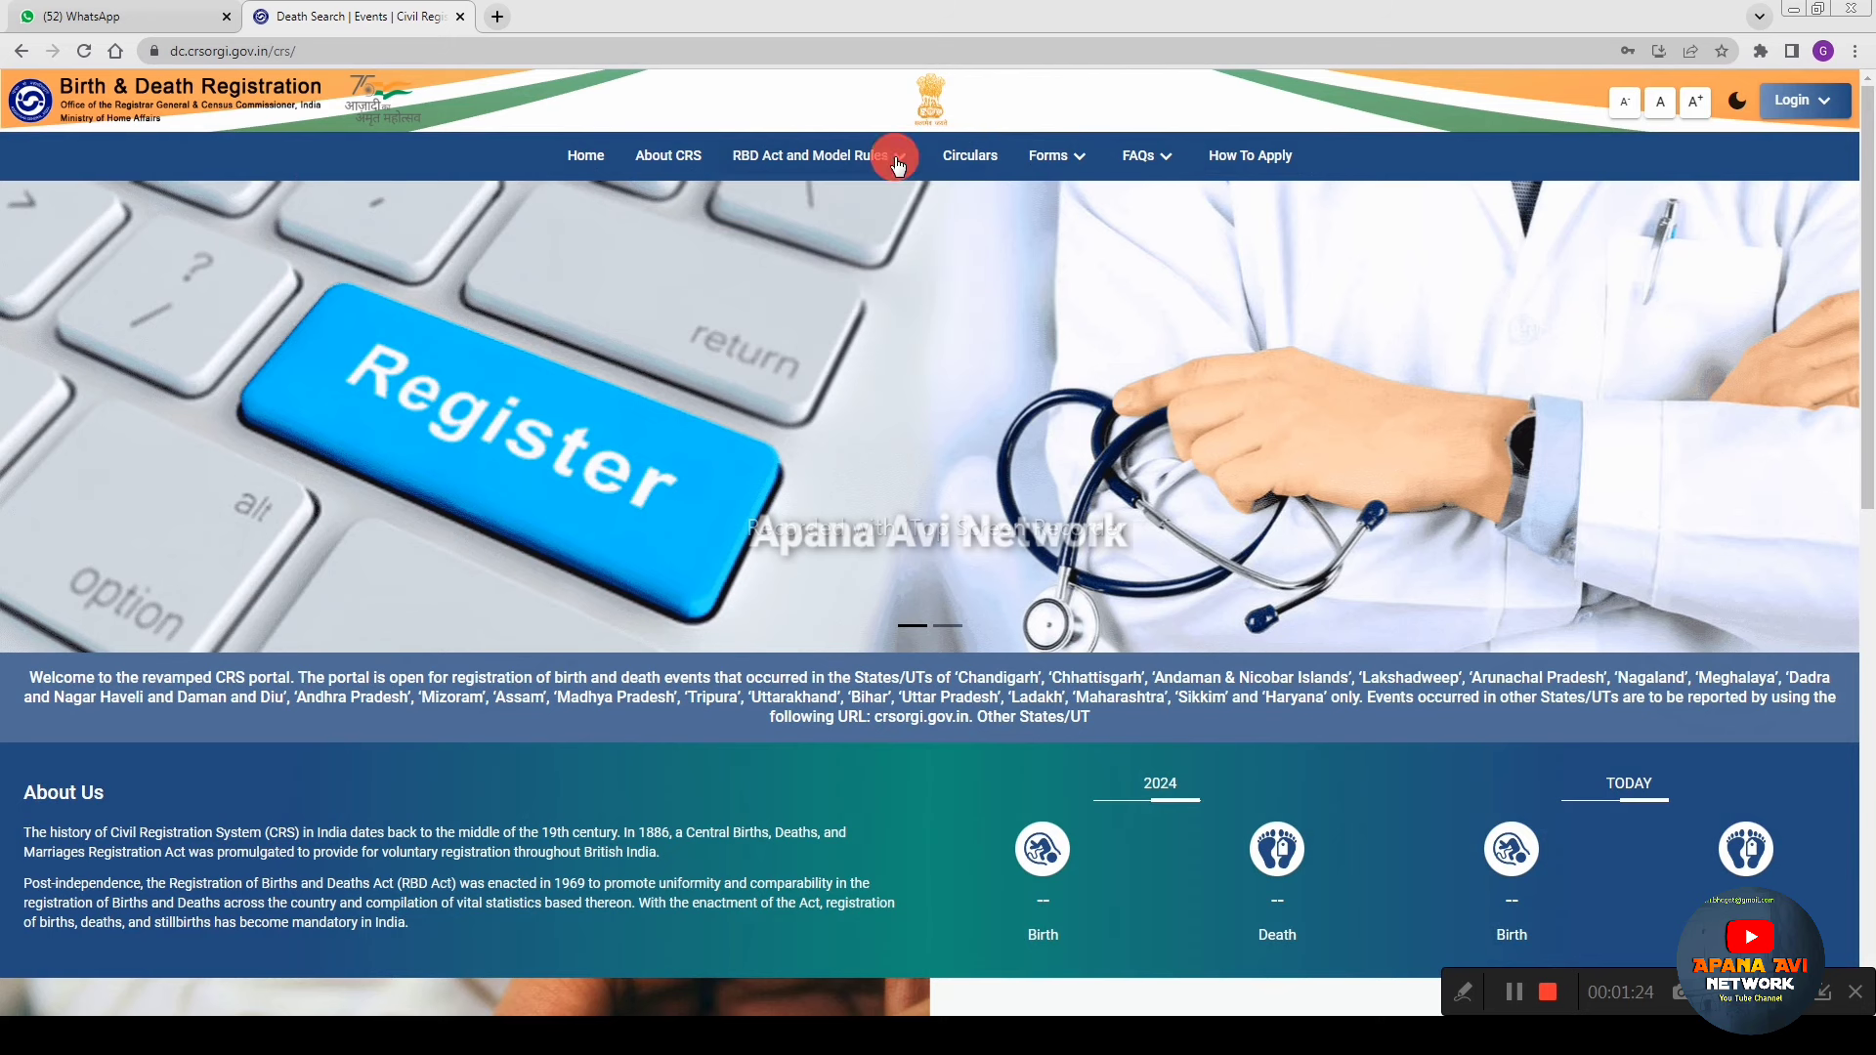
left_click(1073, 153)
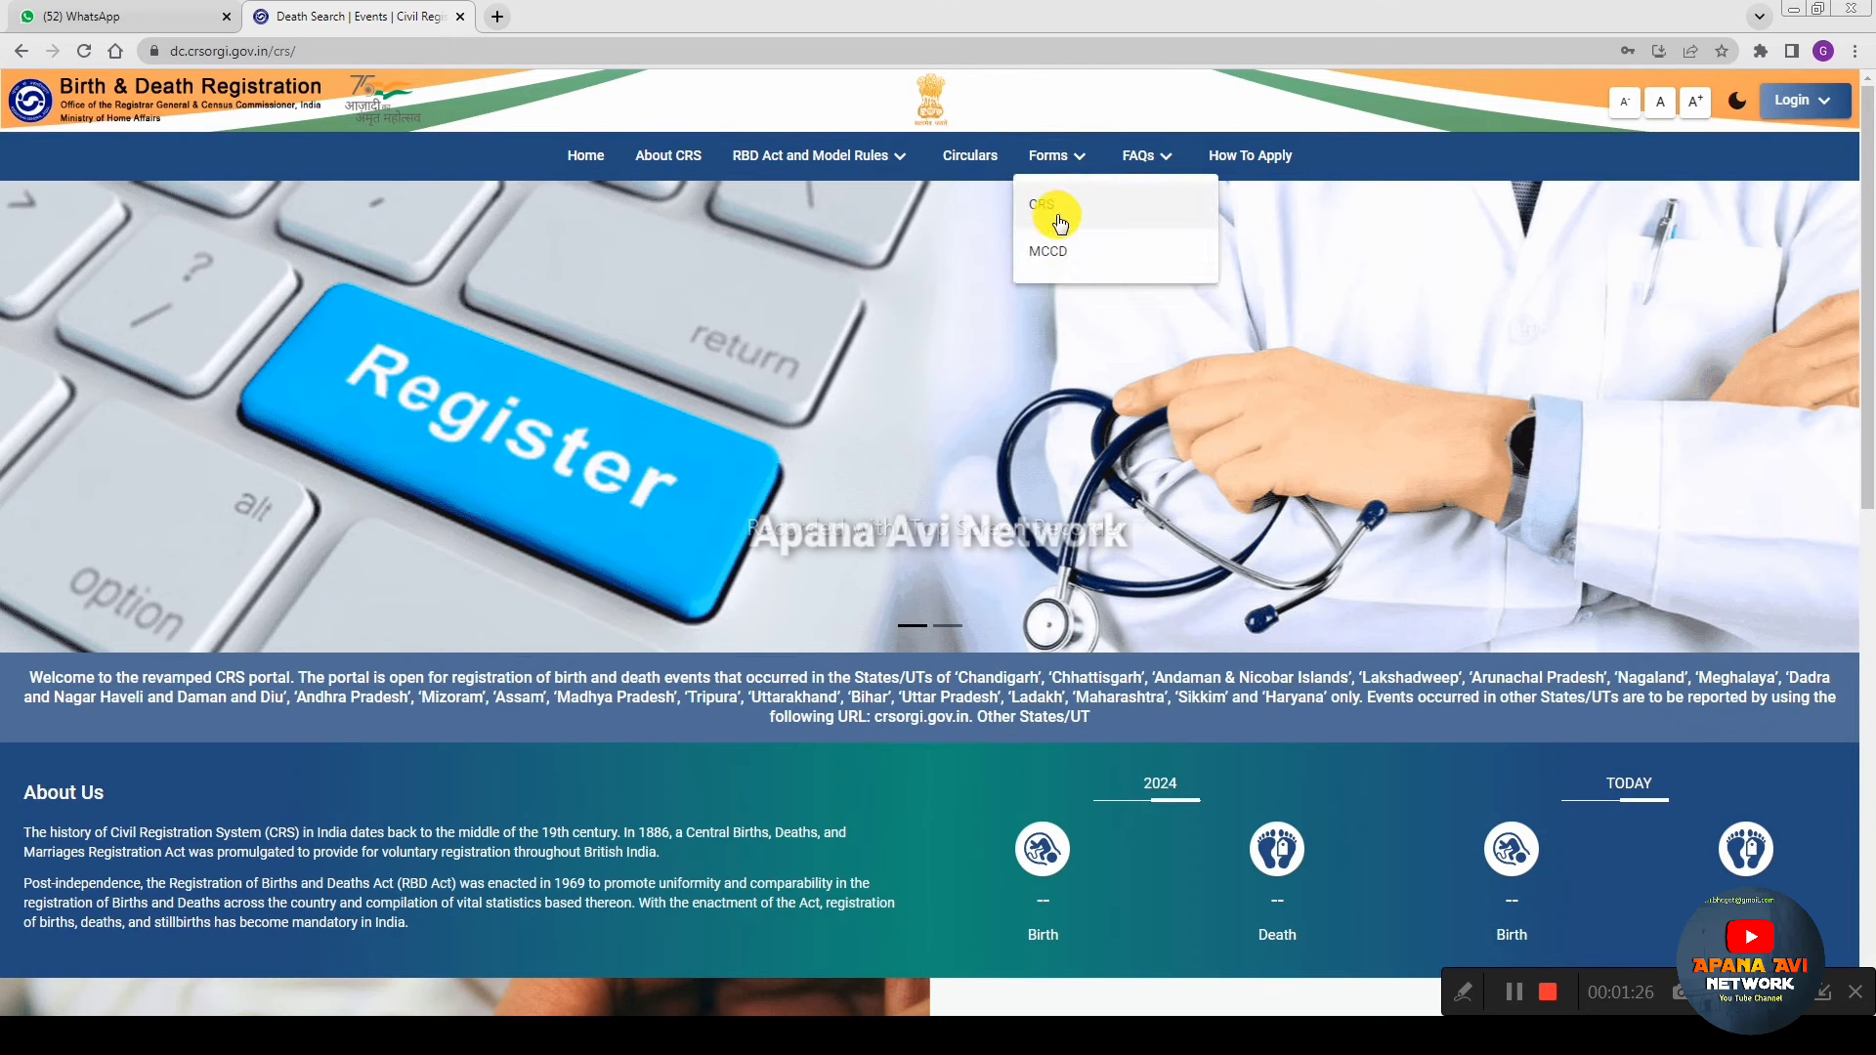
left_click(1079, 166)
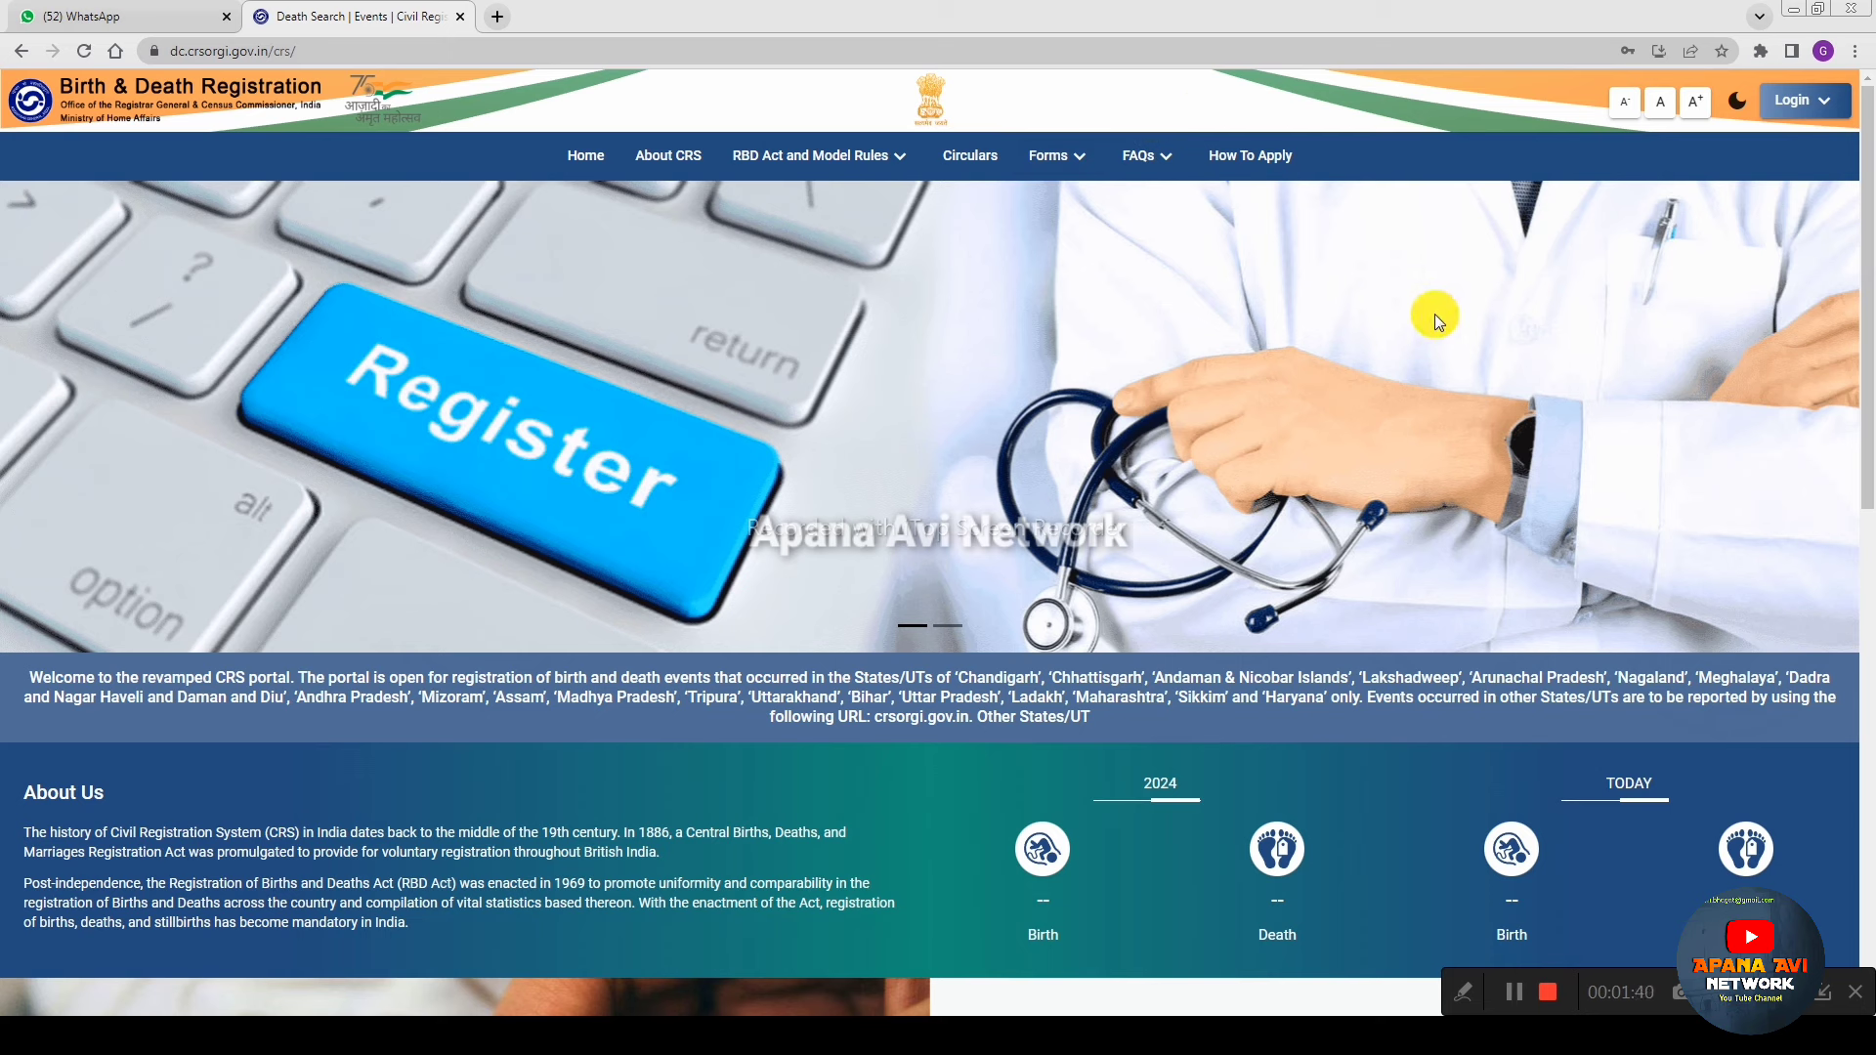
left_click(1802, 104)
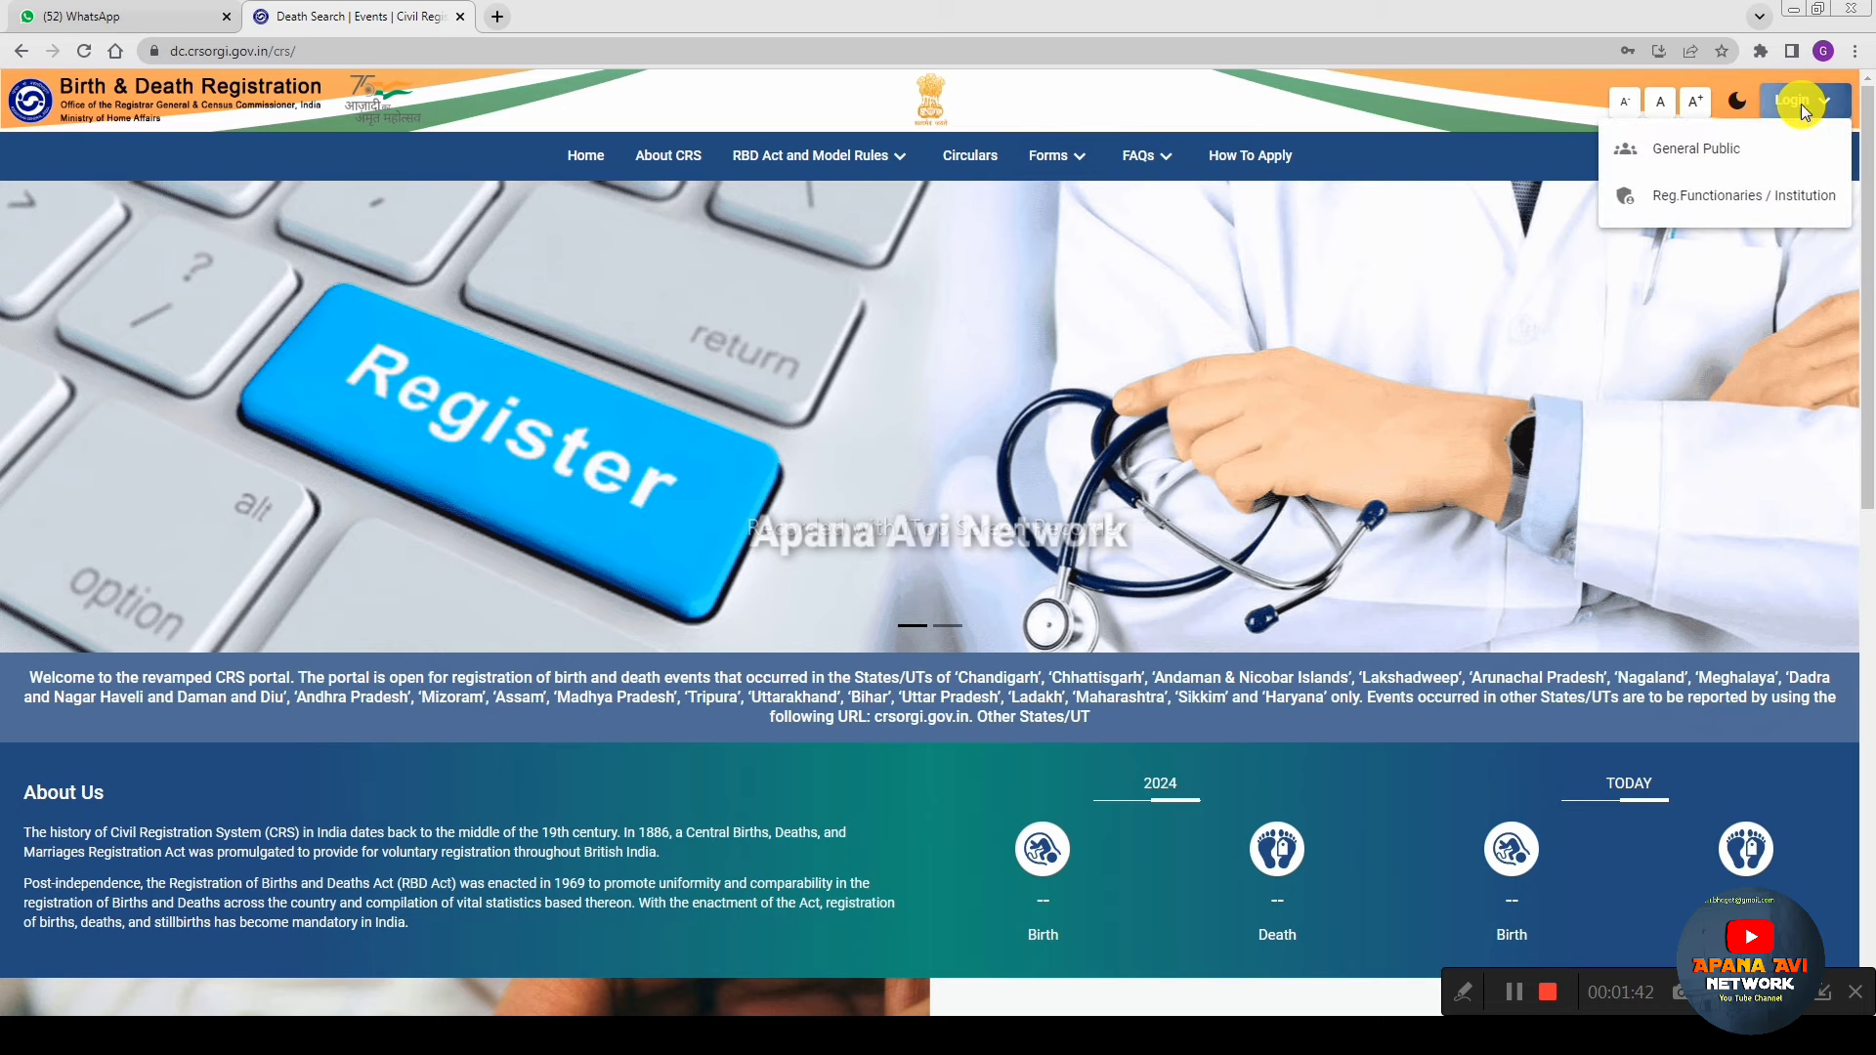
left_click(1705, 201)
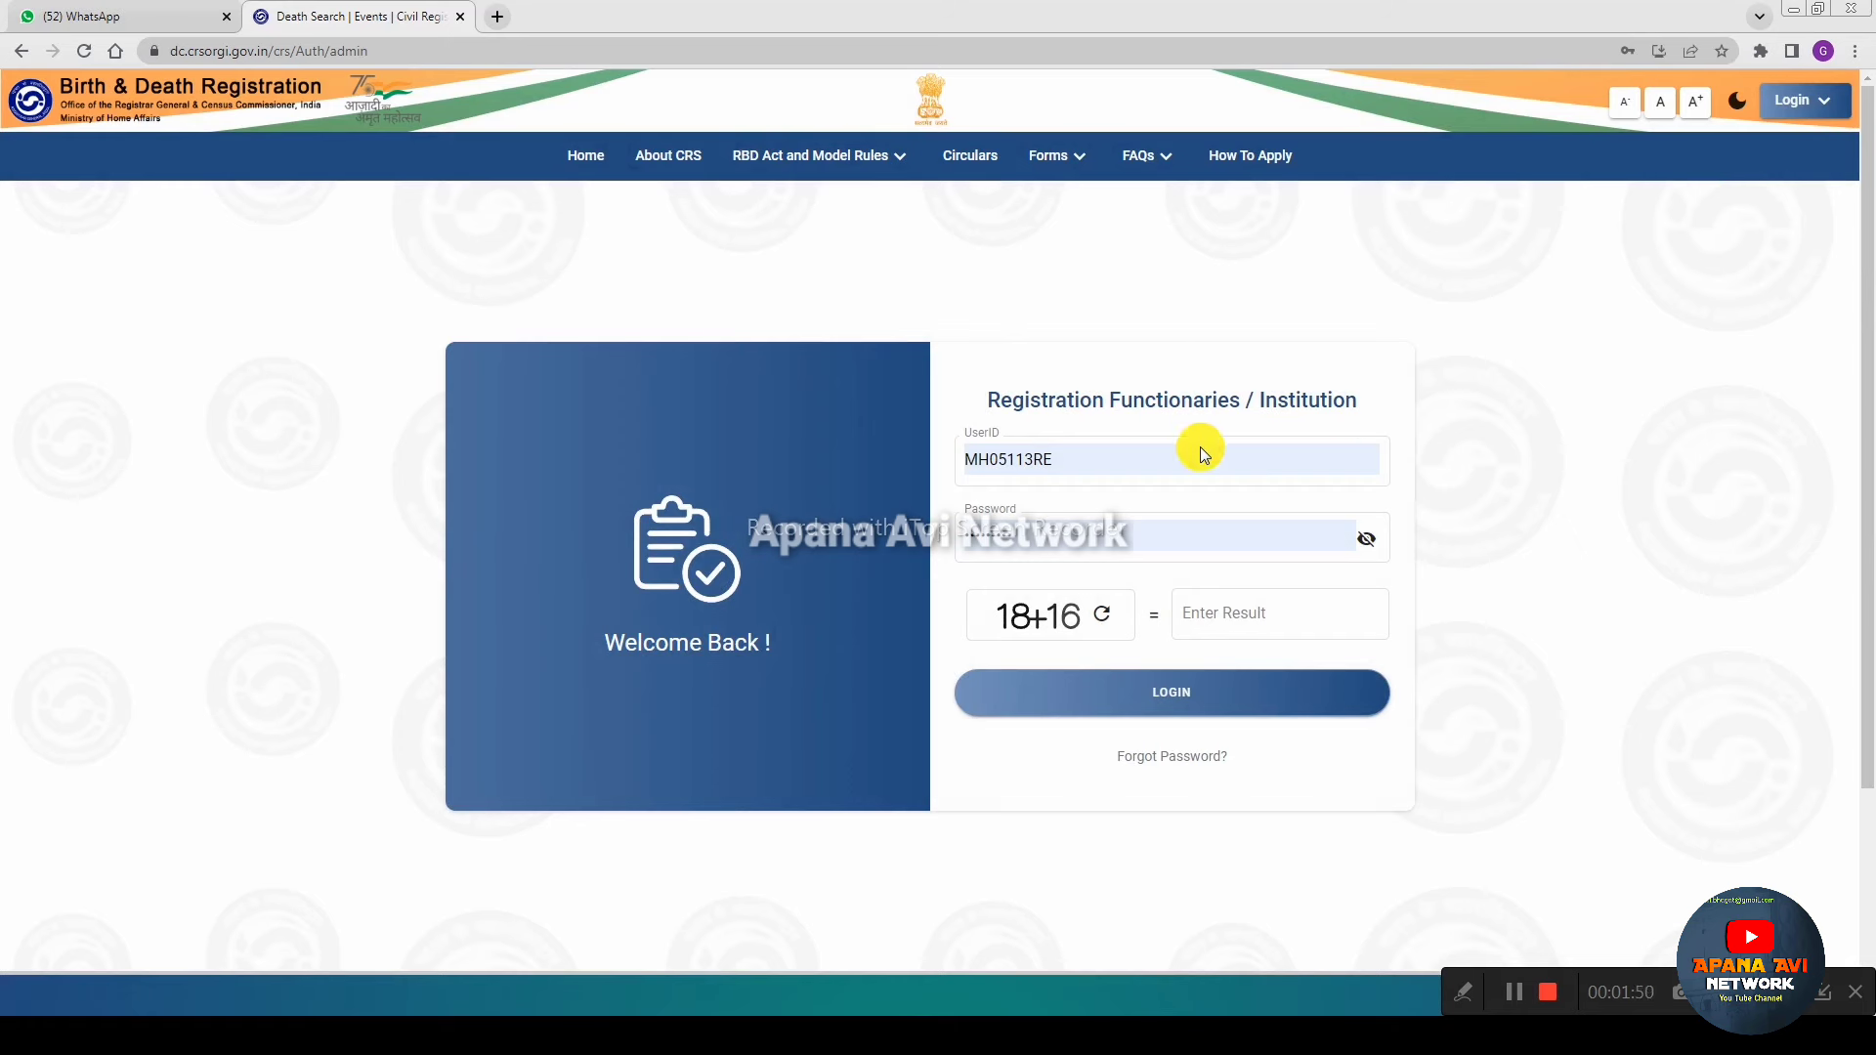
- Enter 34 as the captcha sum answer and submit the functionary login
left_click(1122, 451)
left_click(1424, 424)
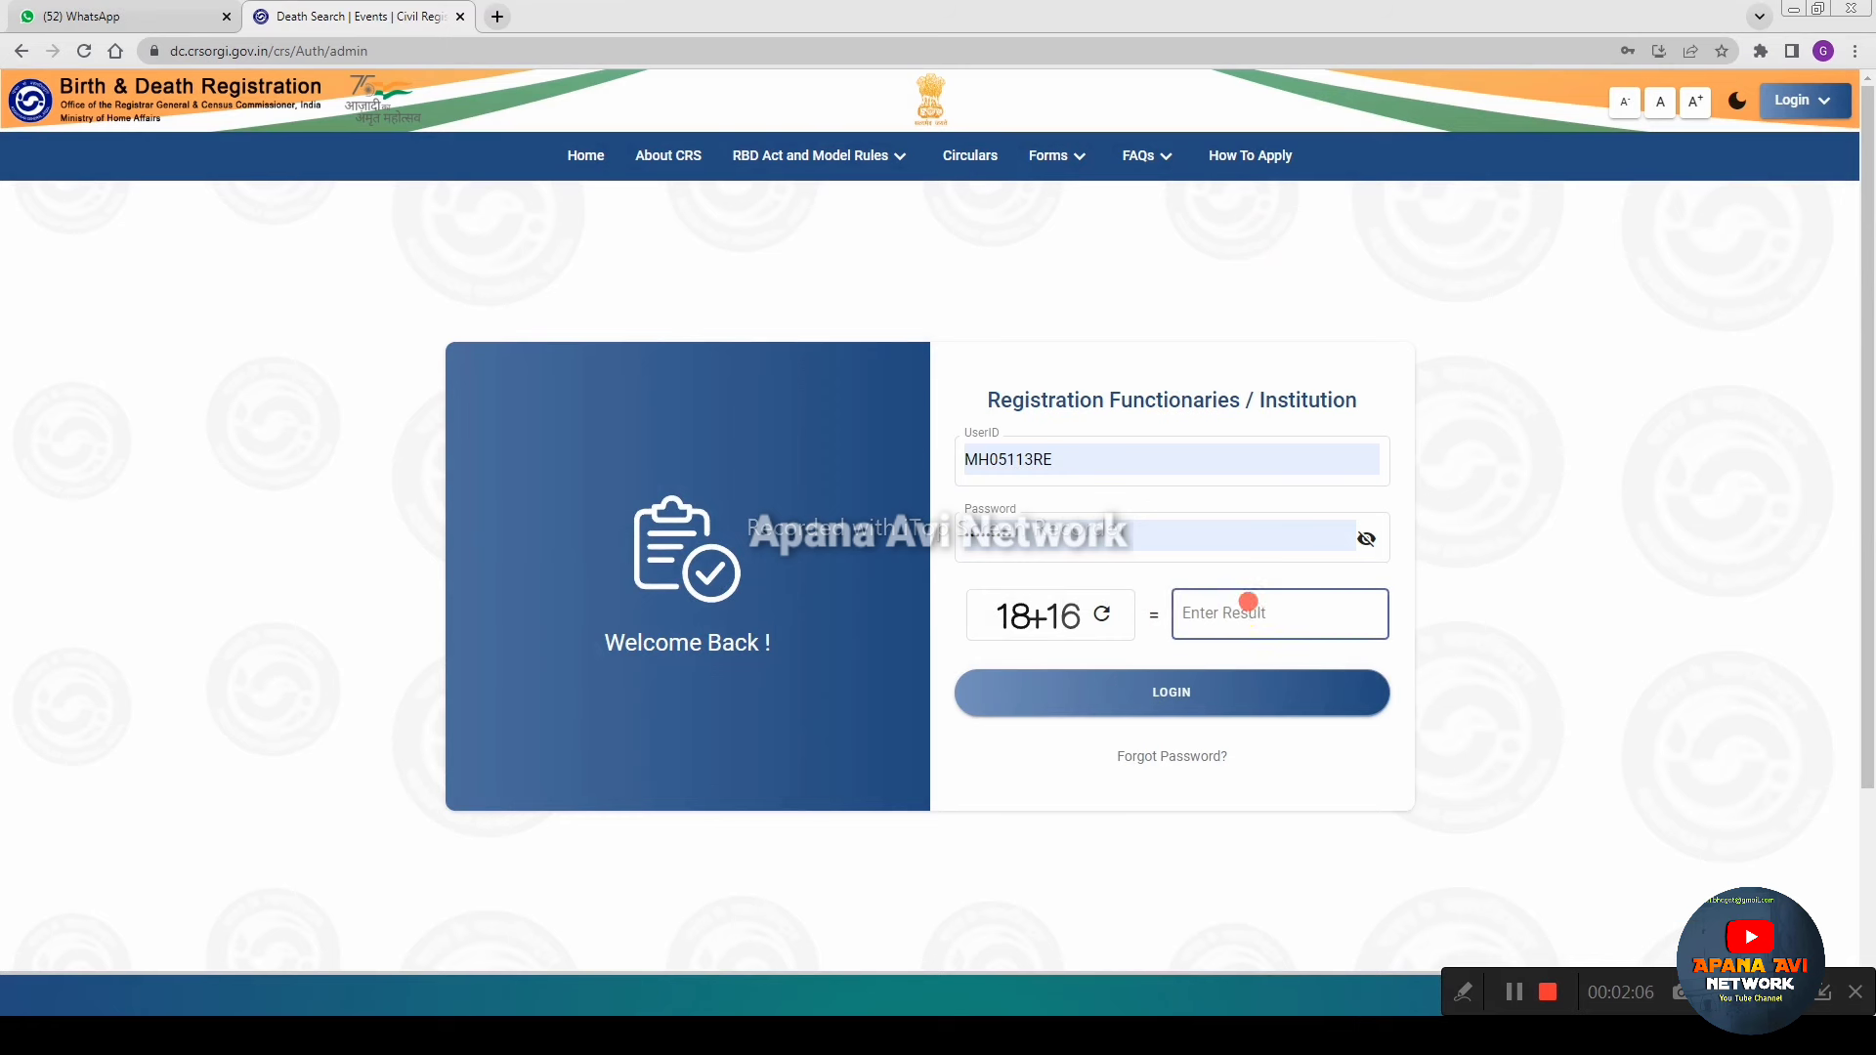
left_click(1247, 607)
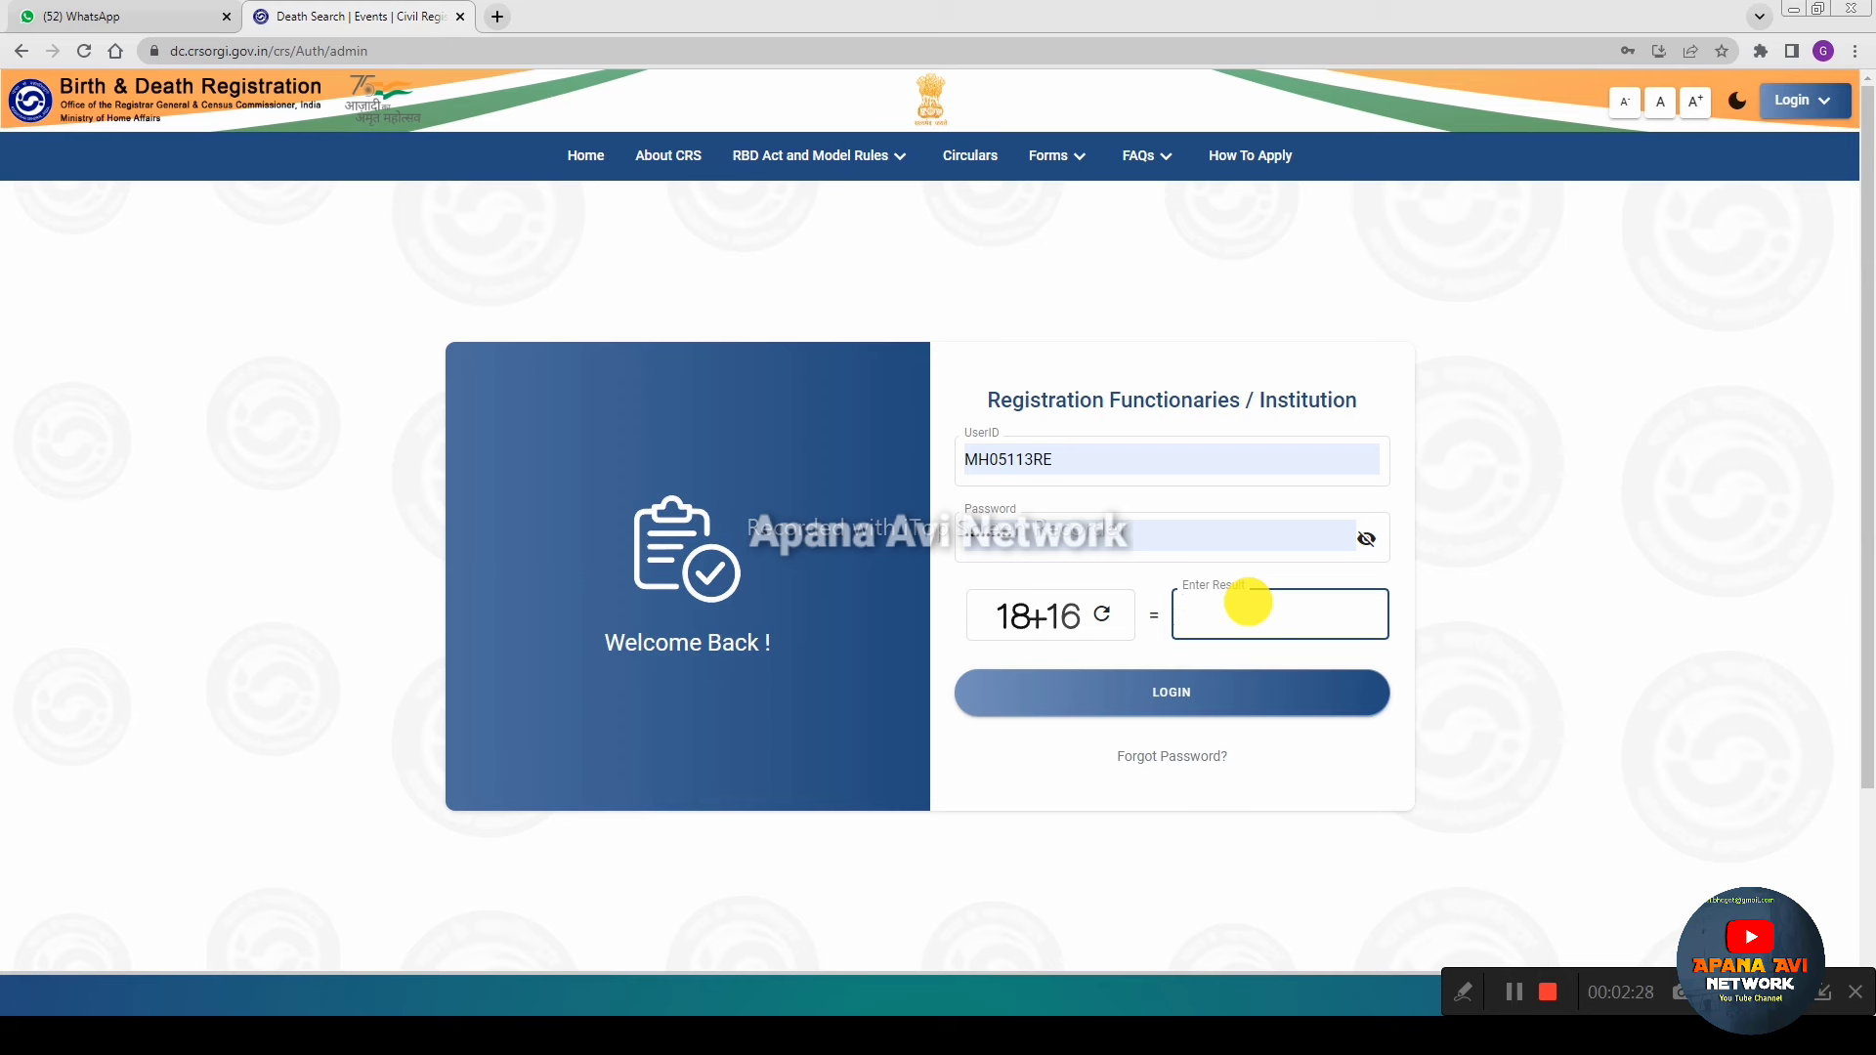
left_click(1248, 602)
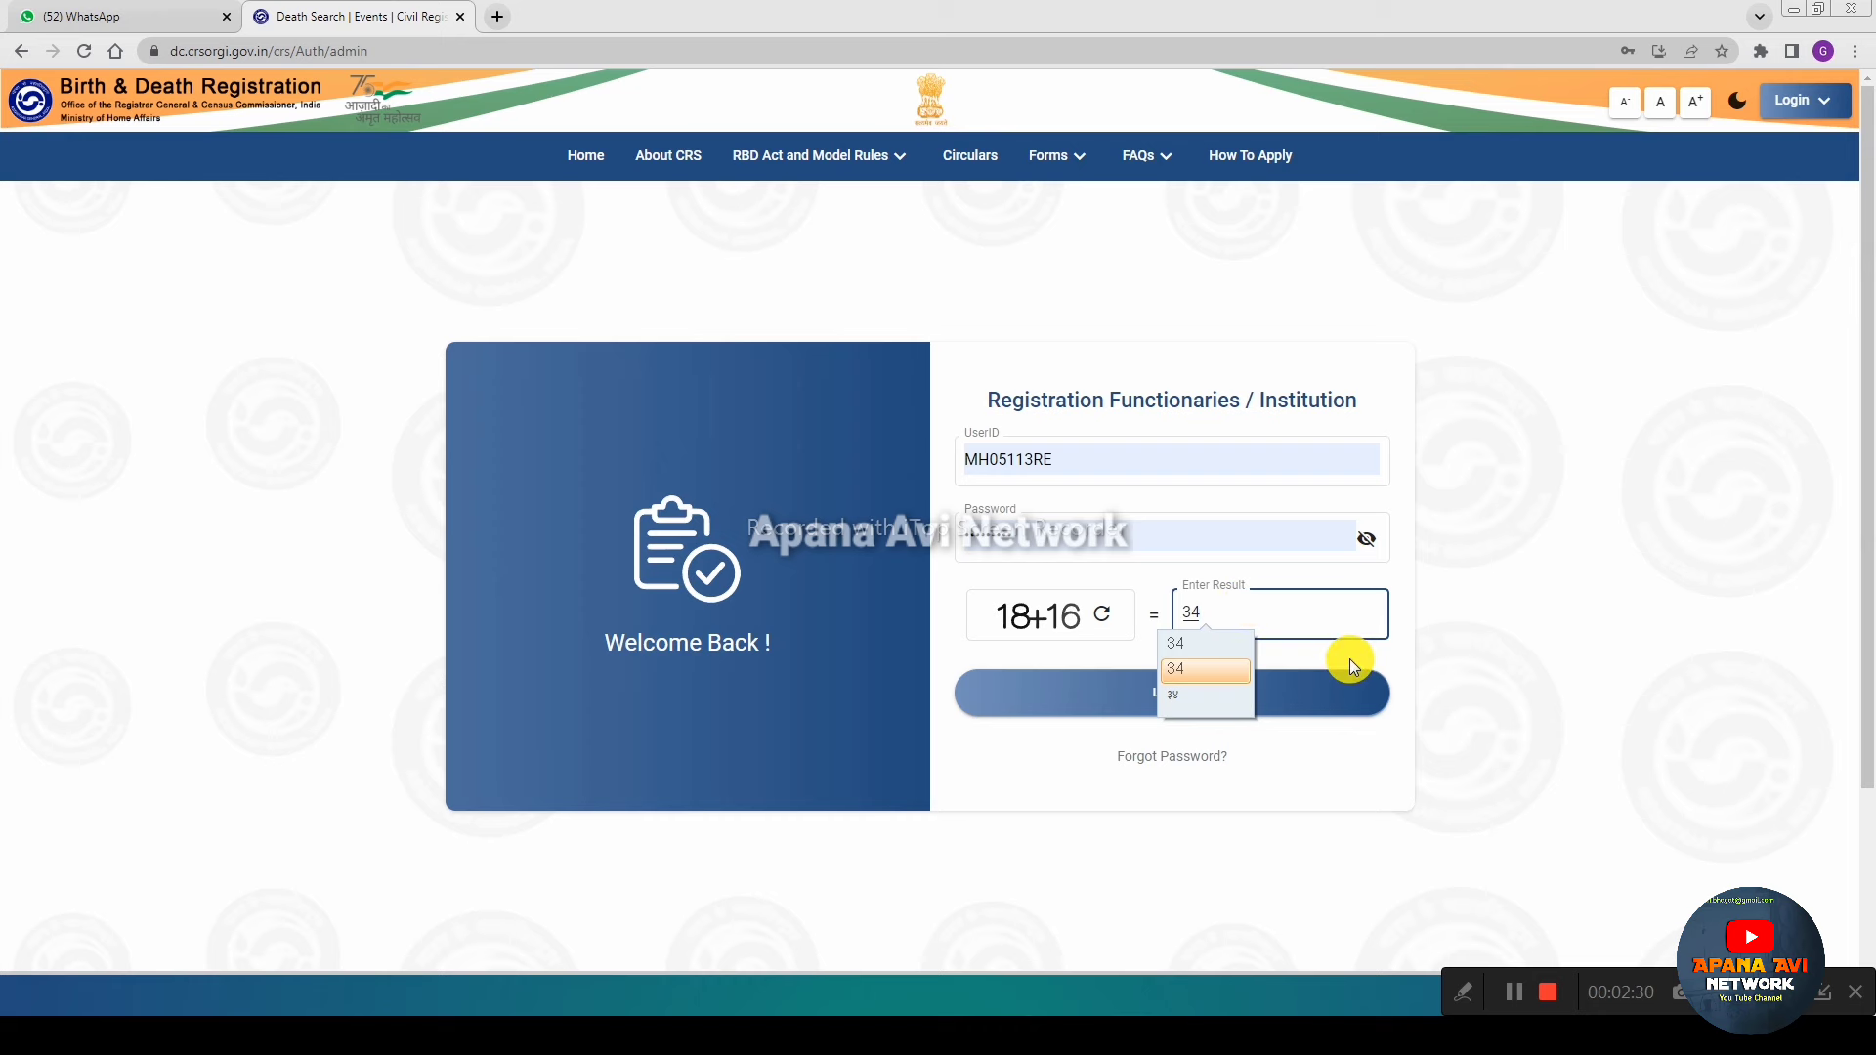
key("Escape")
type("34")
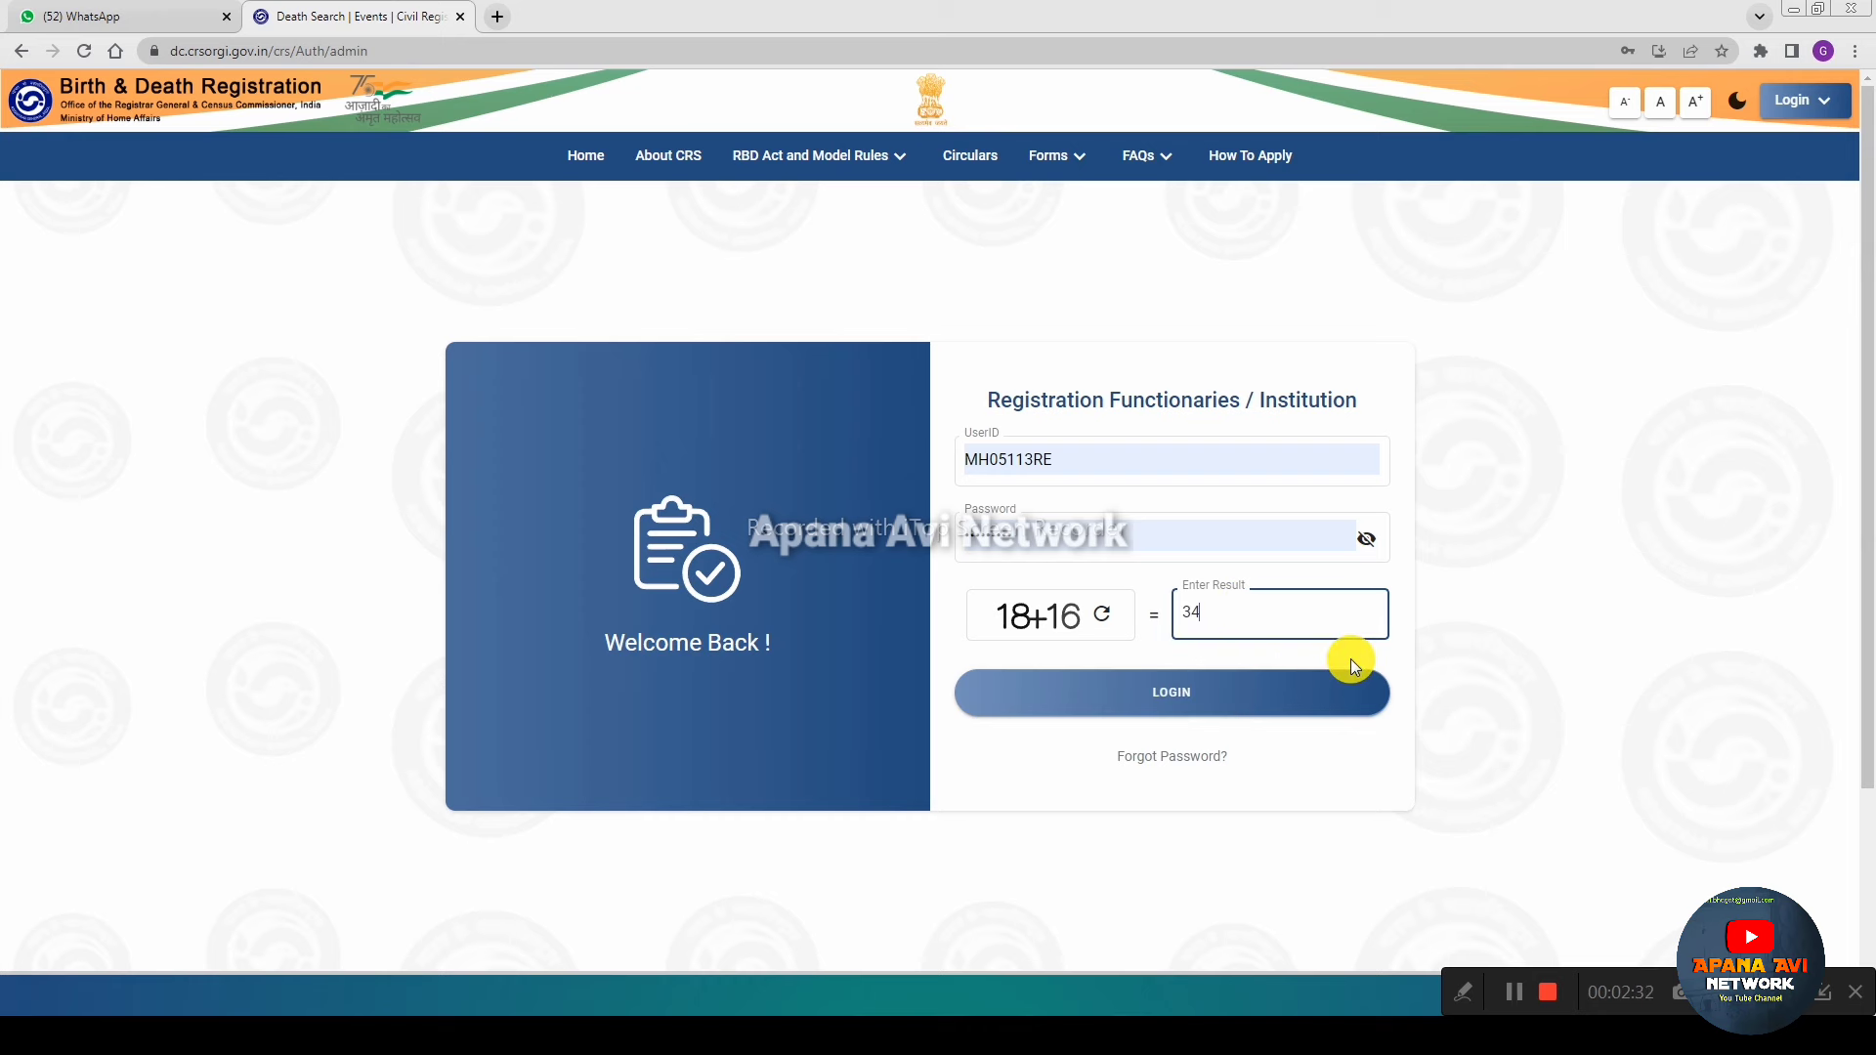
left_click(1163, 694)
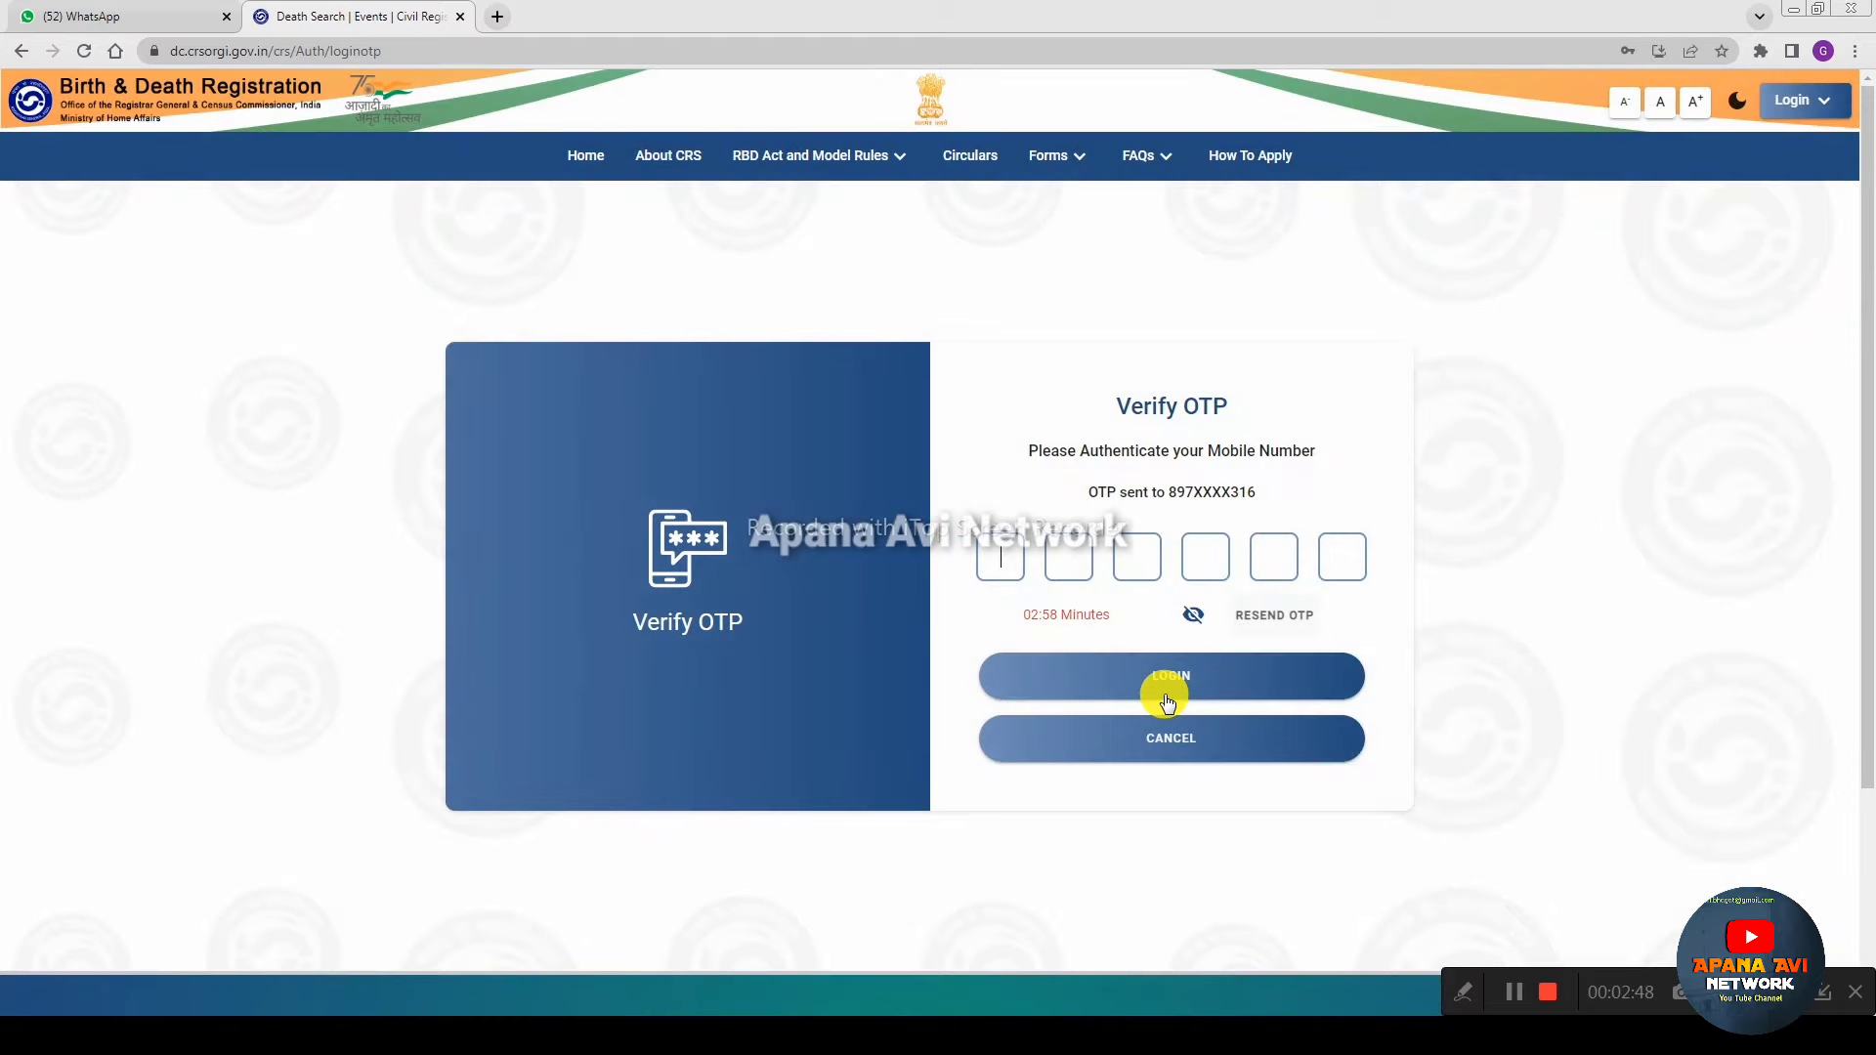
- Fill in the mobile OTP on the Verify OTP page and log in to the dashboard
left_click(1003, 558)
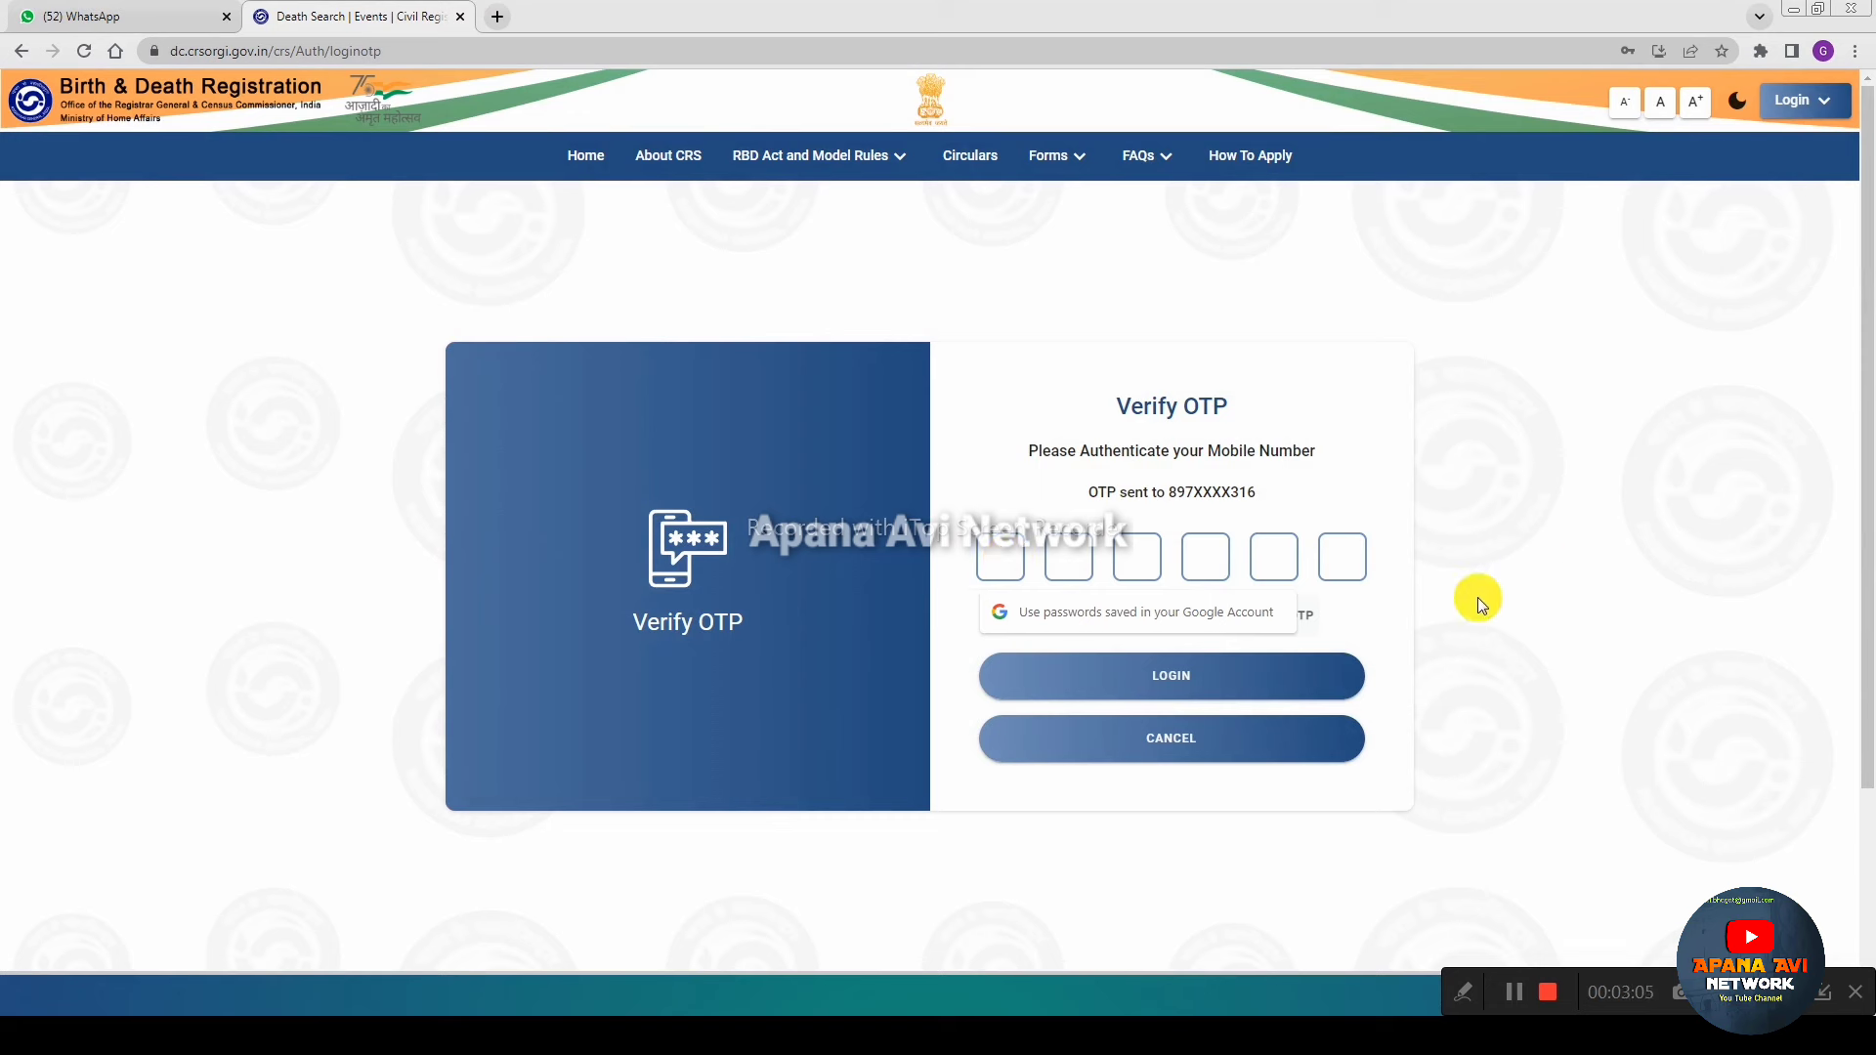
left_click(1397, 619)
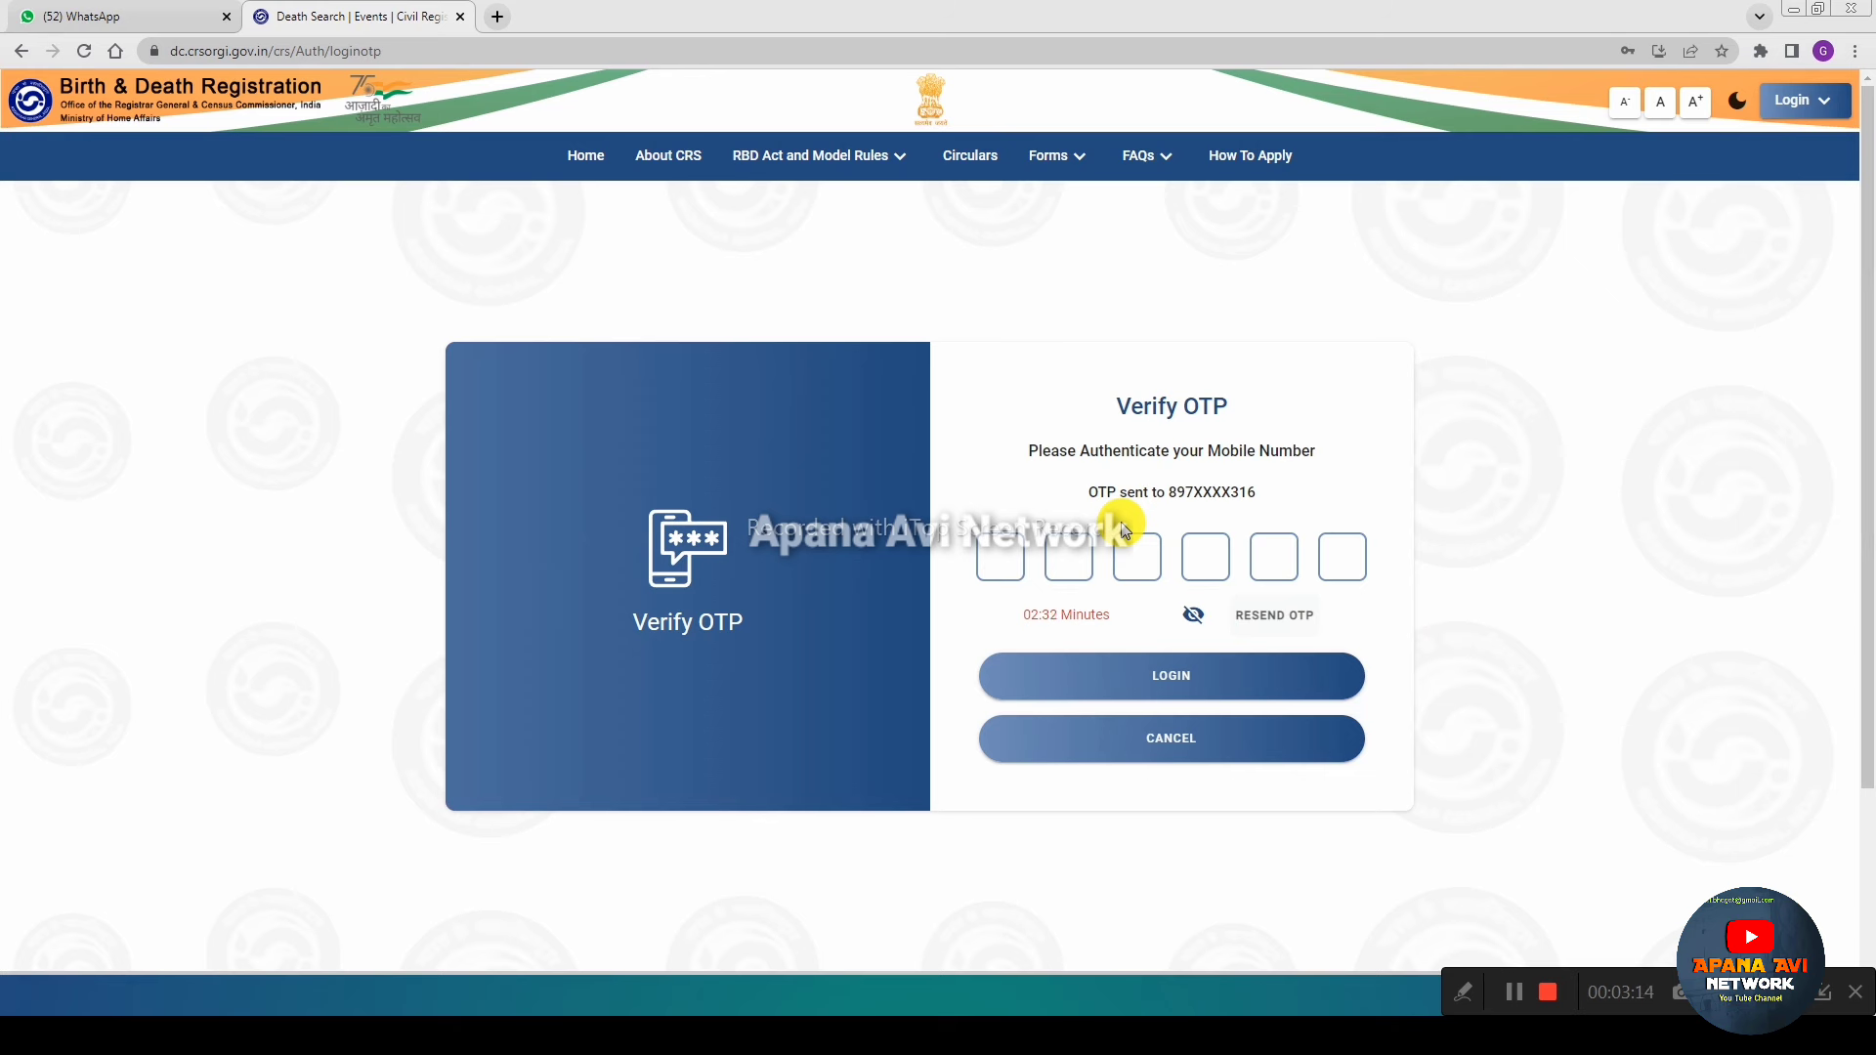
left_click(1005, 565)
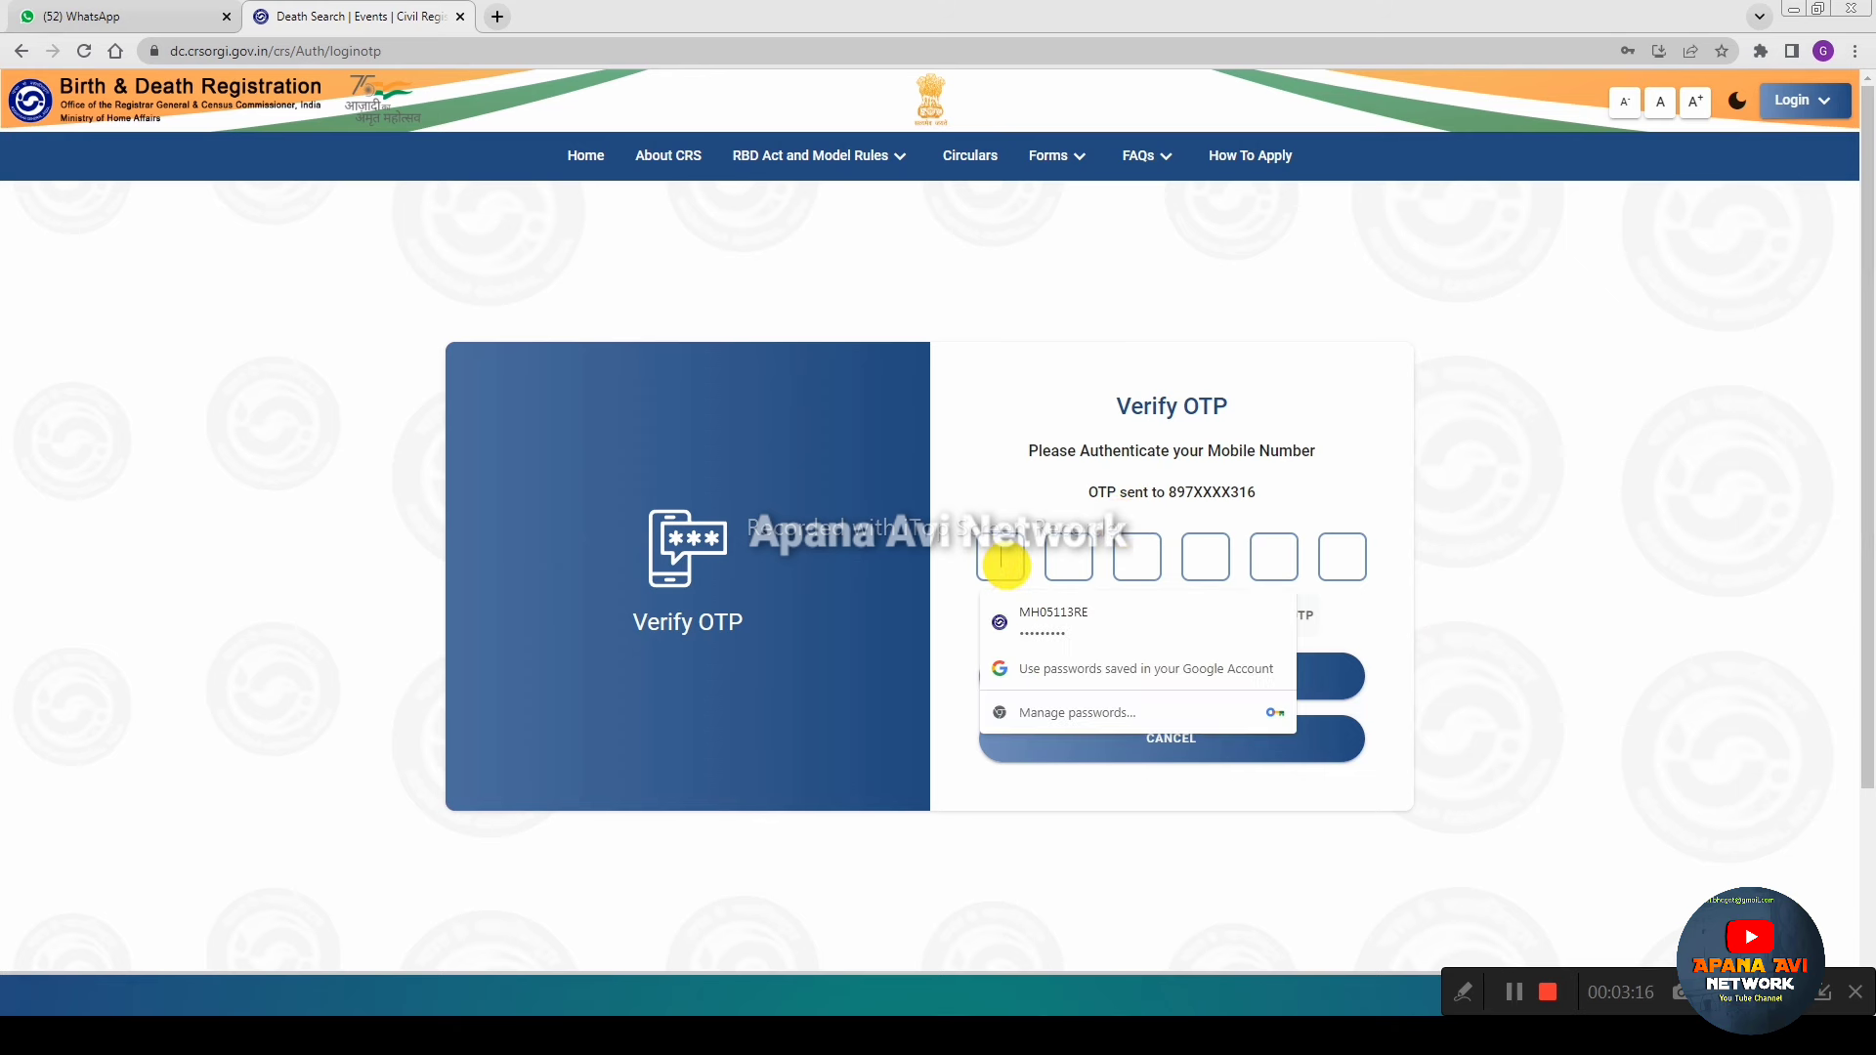
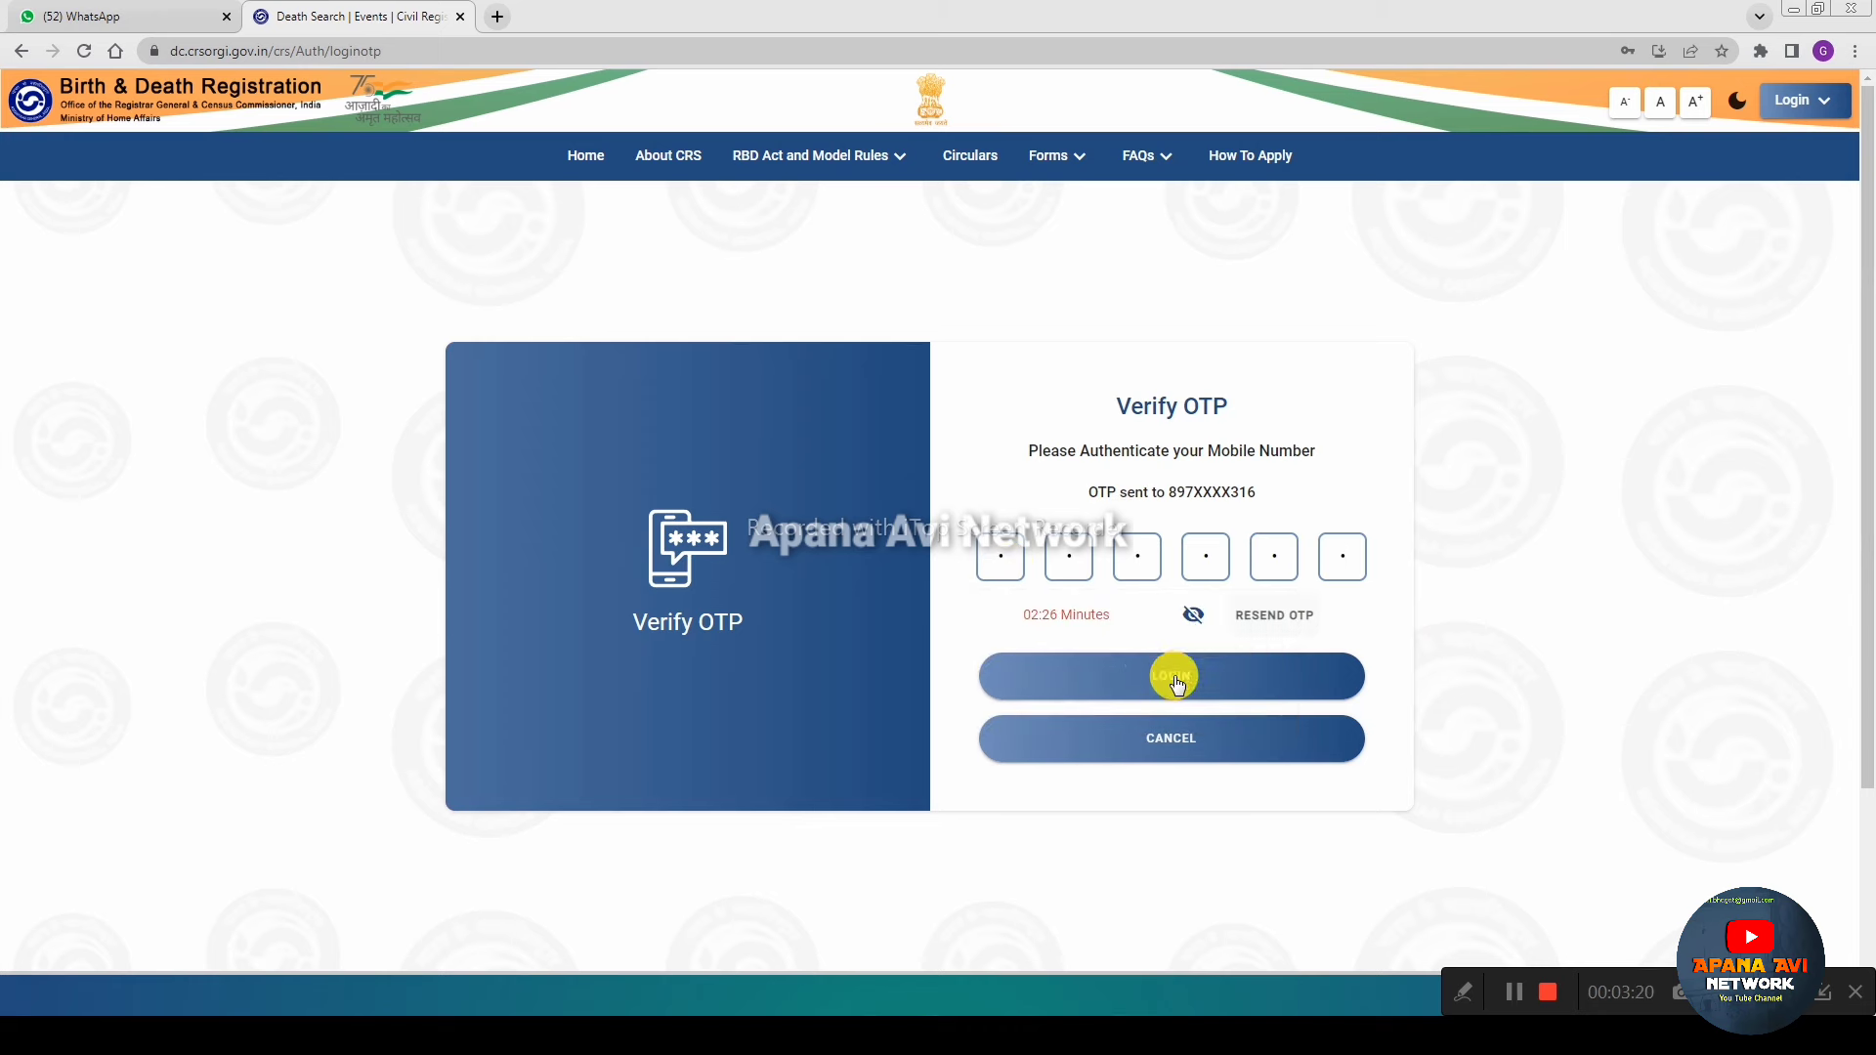
left_click(1172, 674)
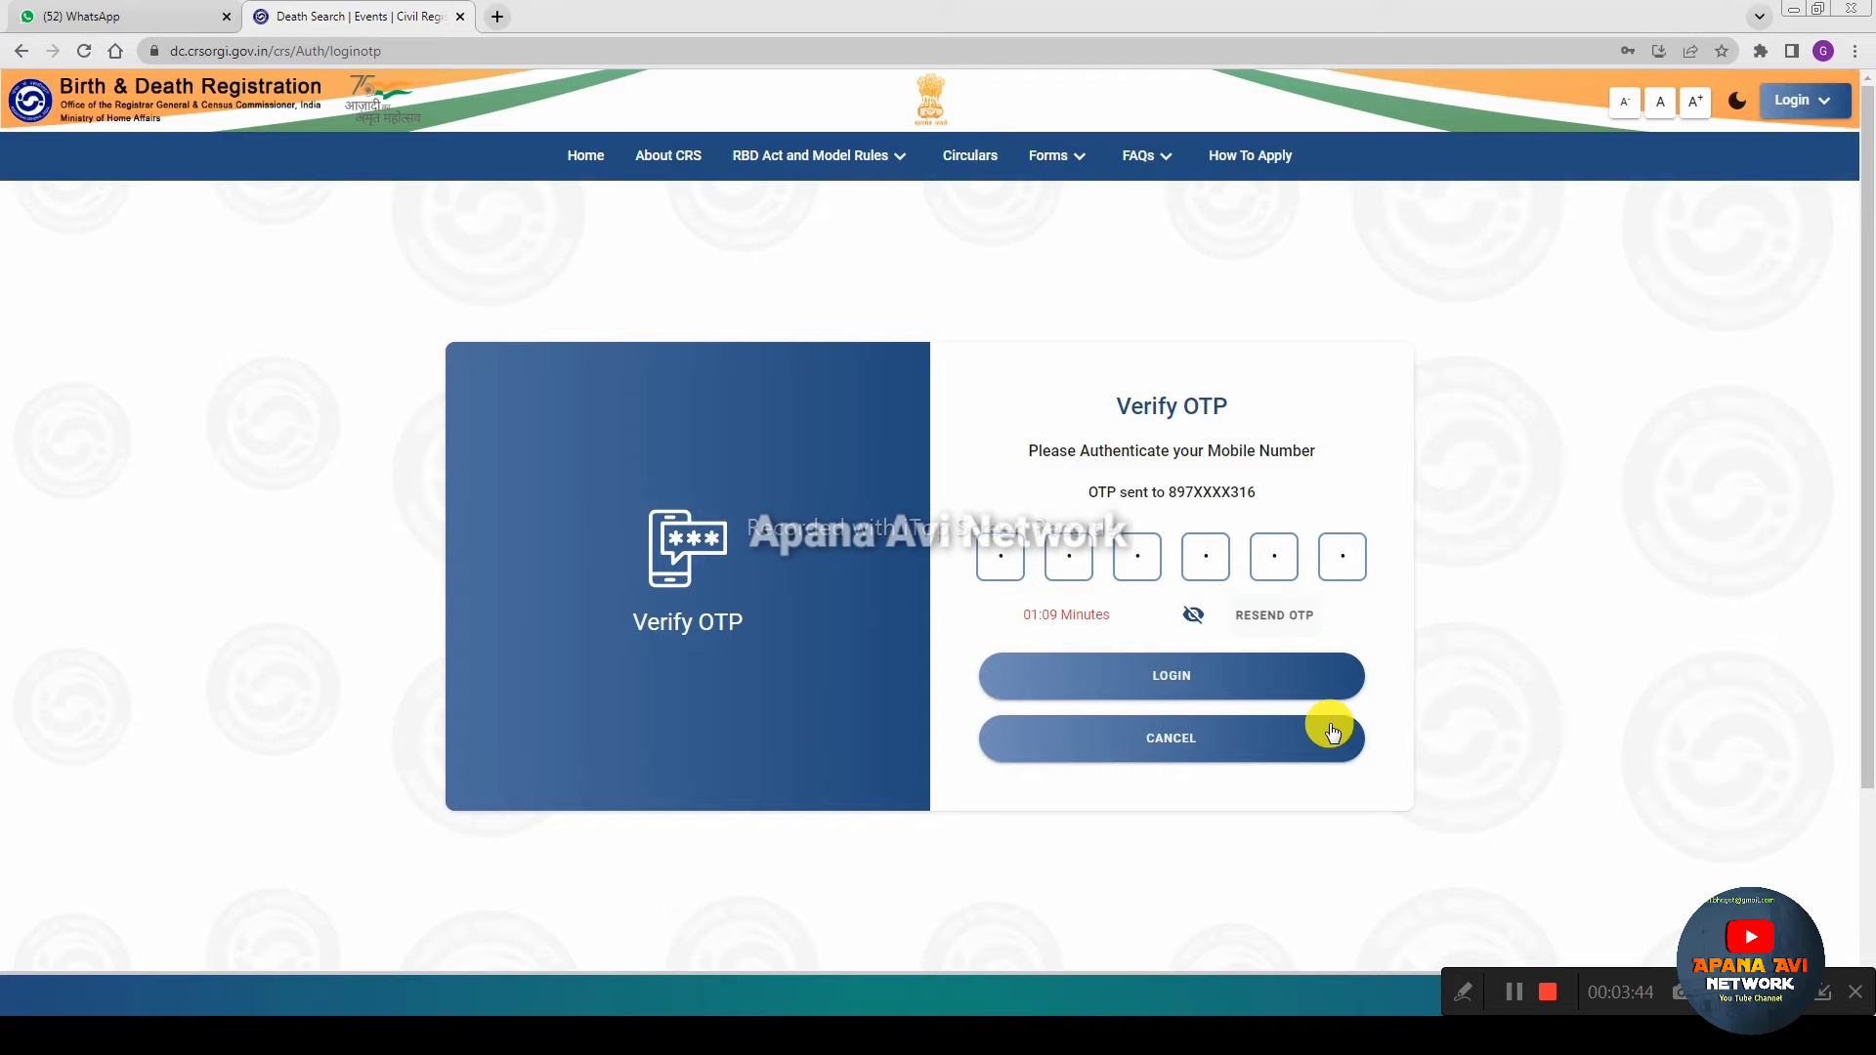
left_click(1185, 679)
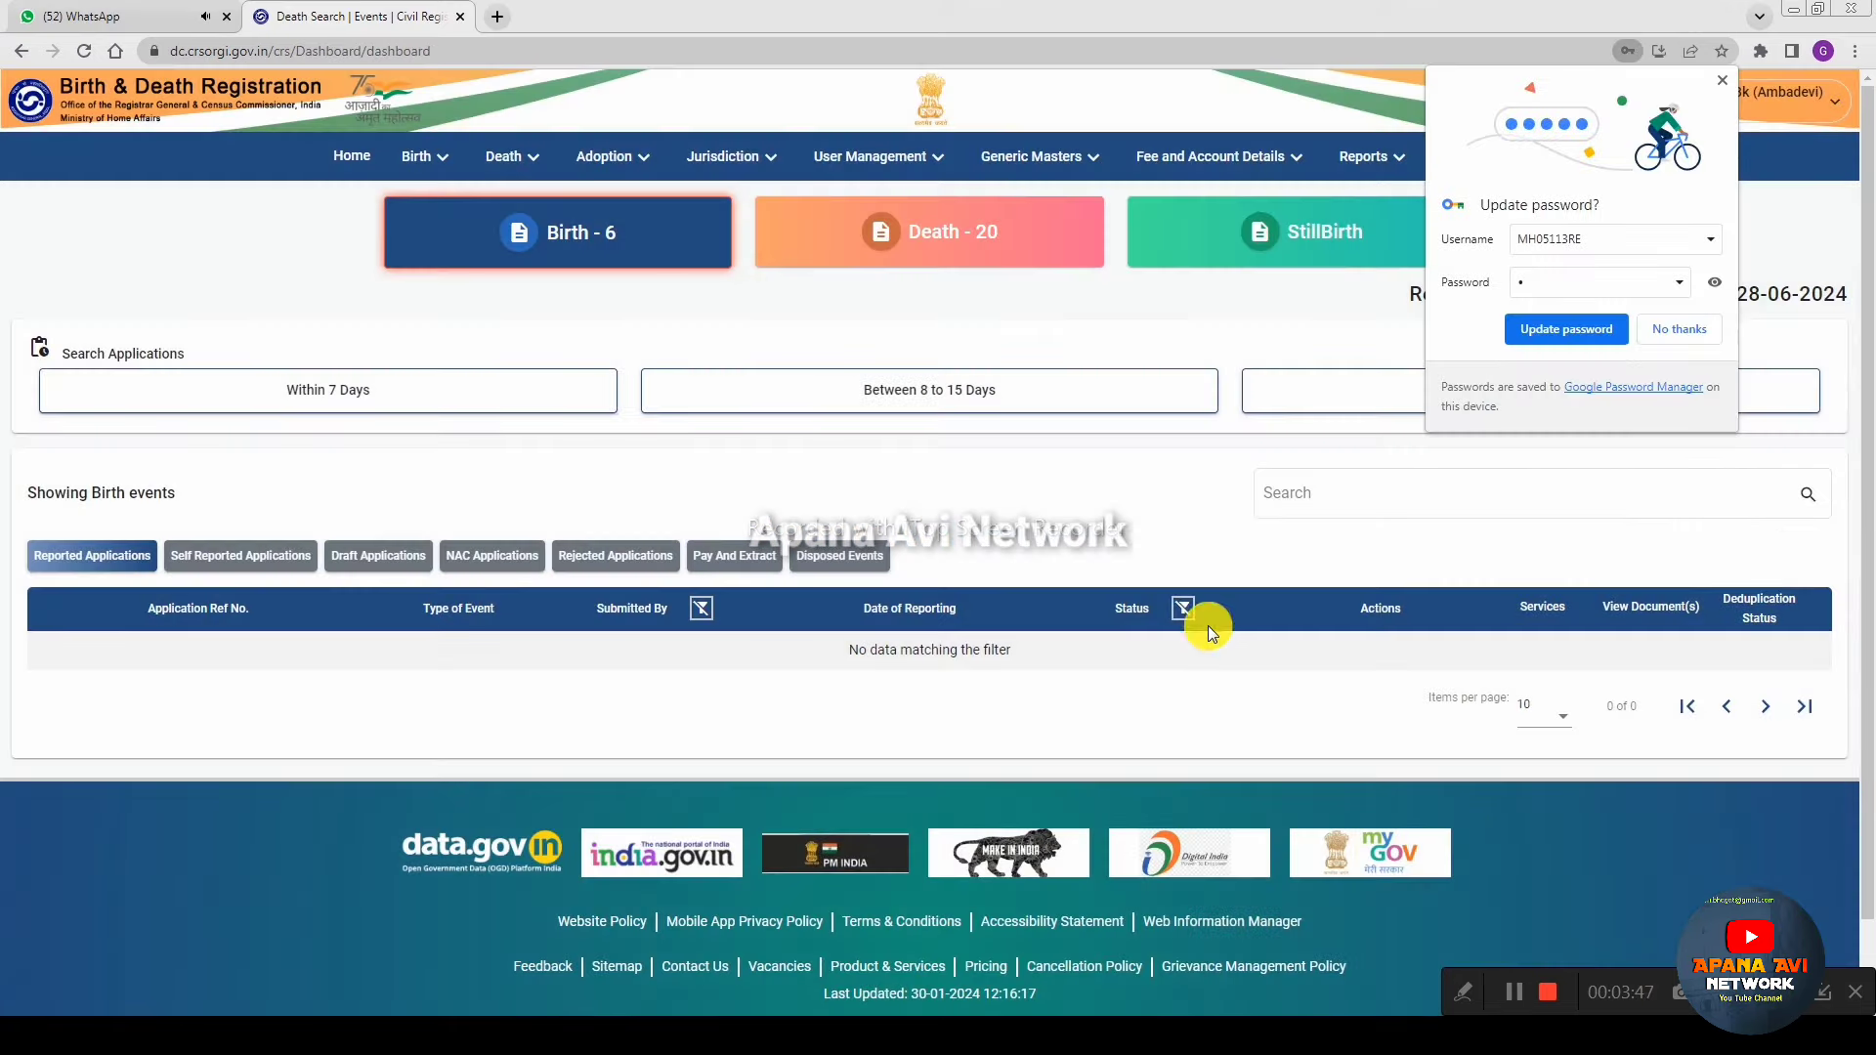
- Decline Chrome's password update, check the profile menu, and open the Birth menu
left_click(1679, 328)
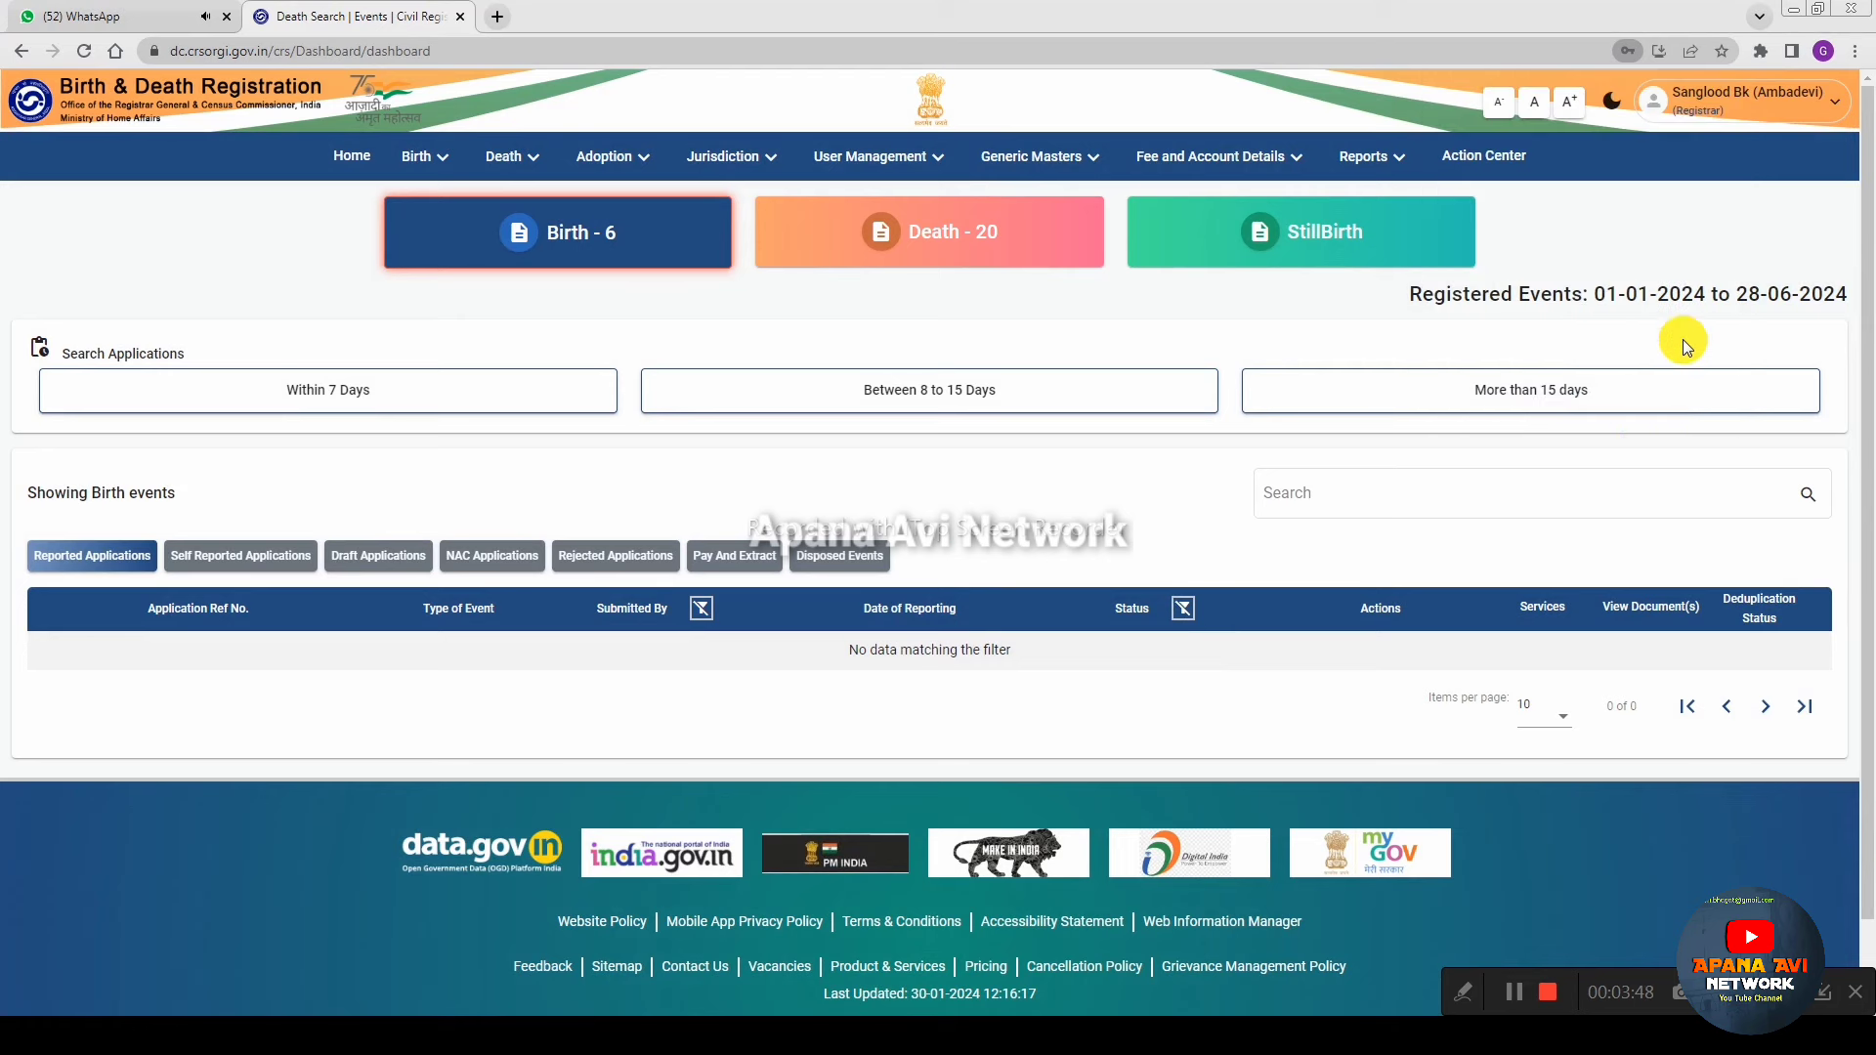
left_click(1557, 492)
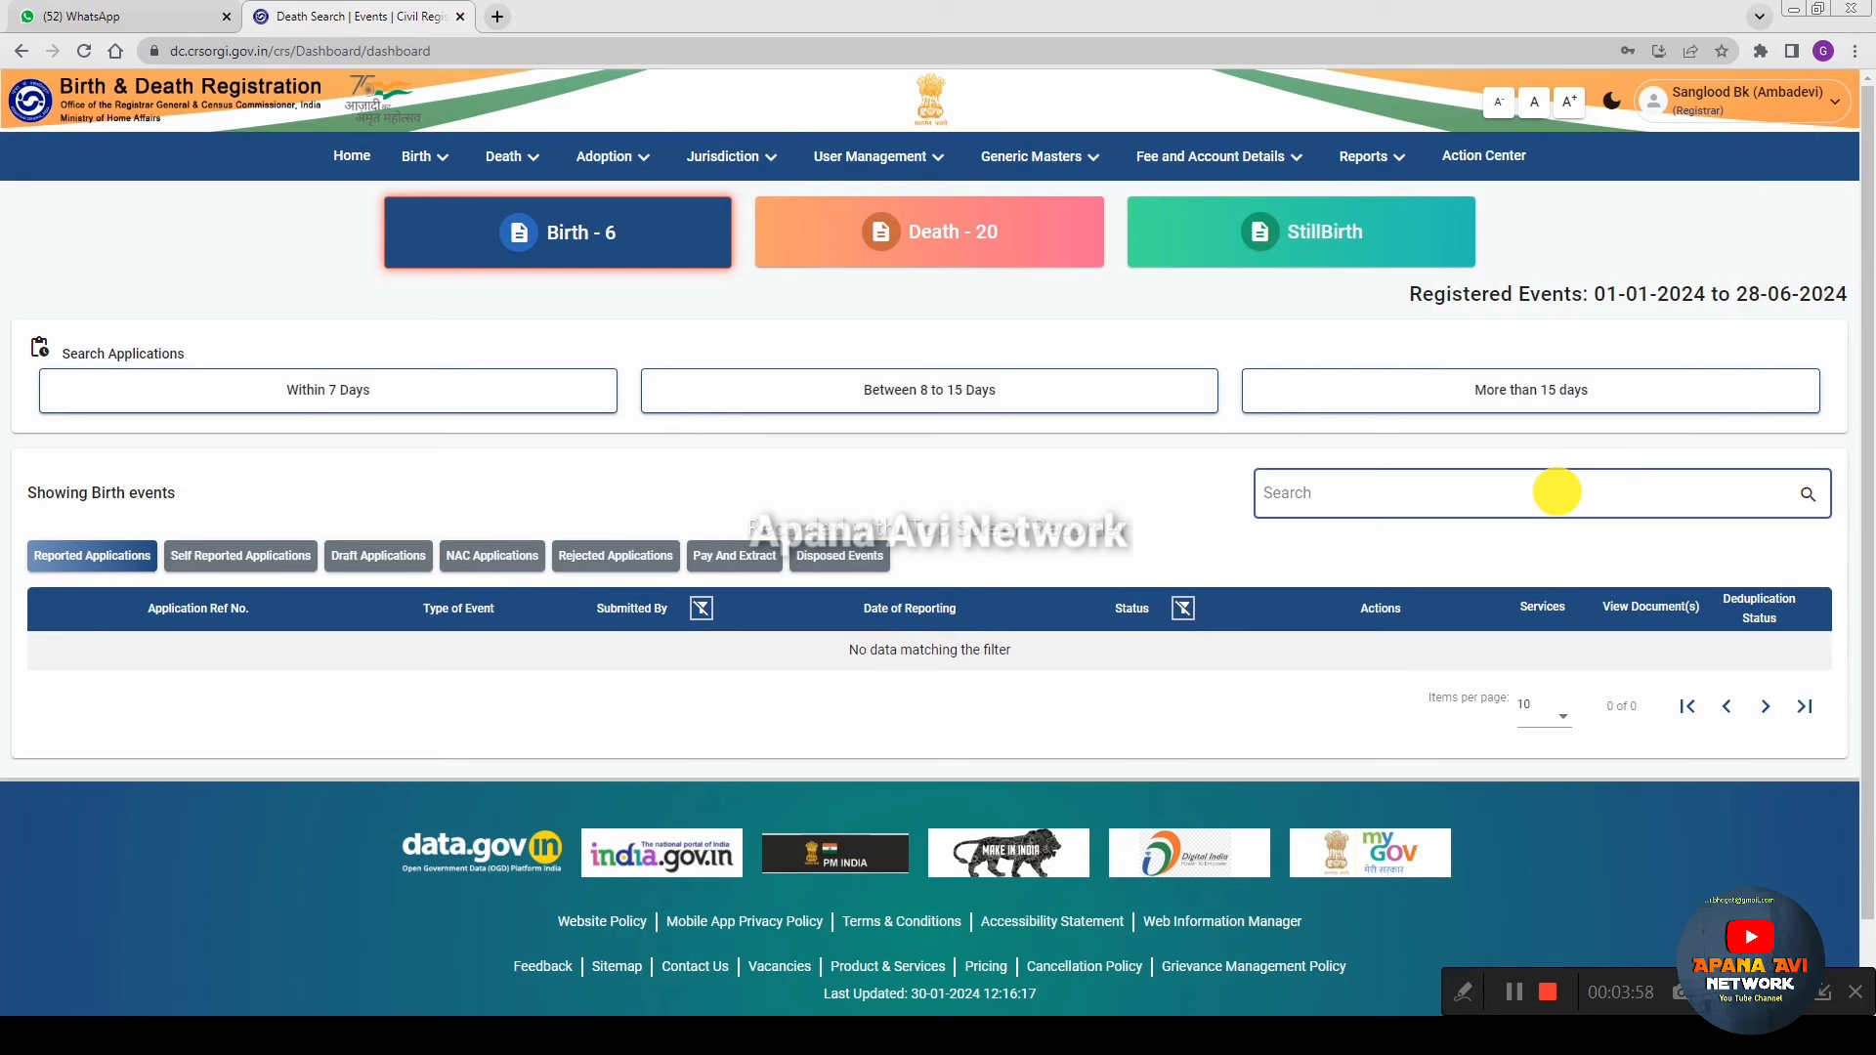
left_click(1810, 97)
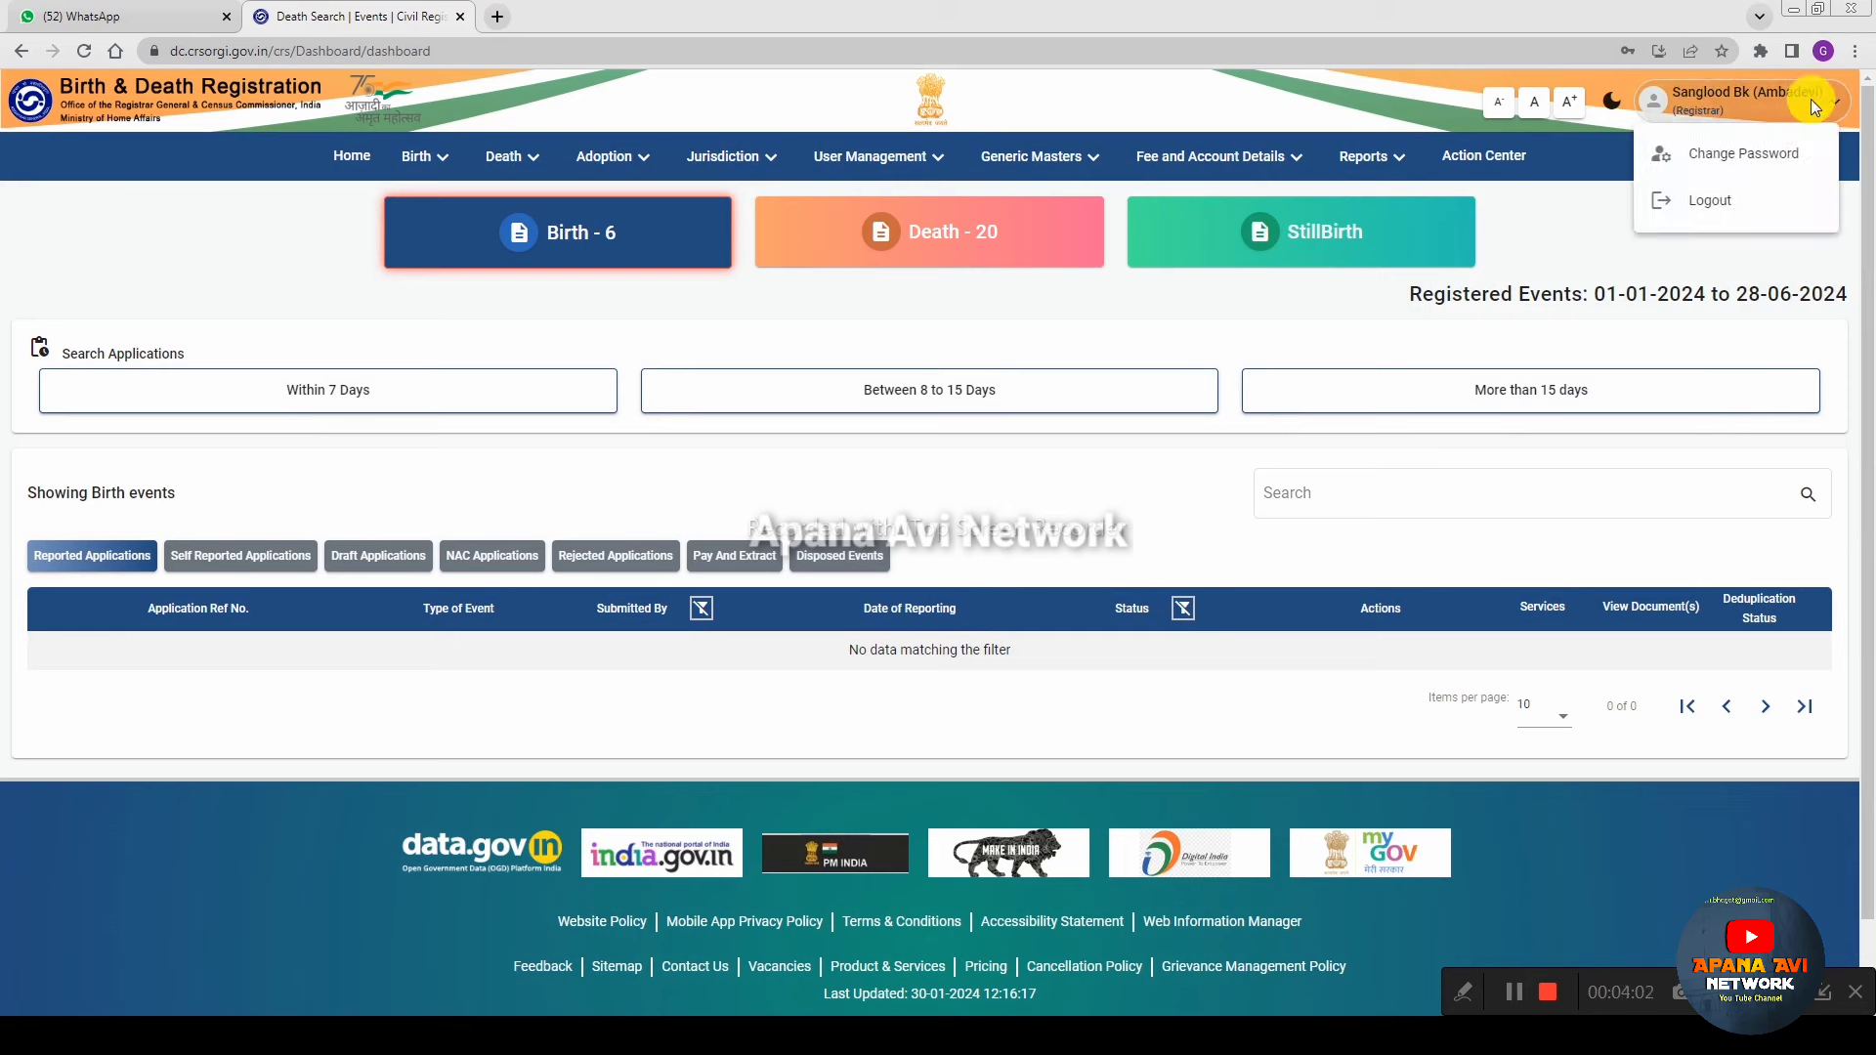
left_click(269, 248)
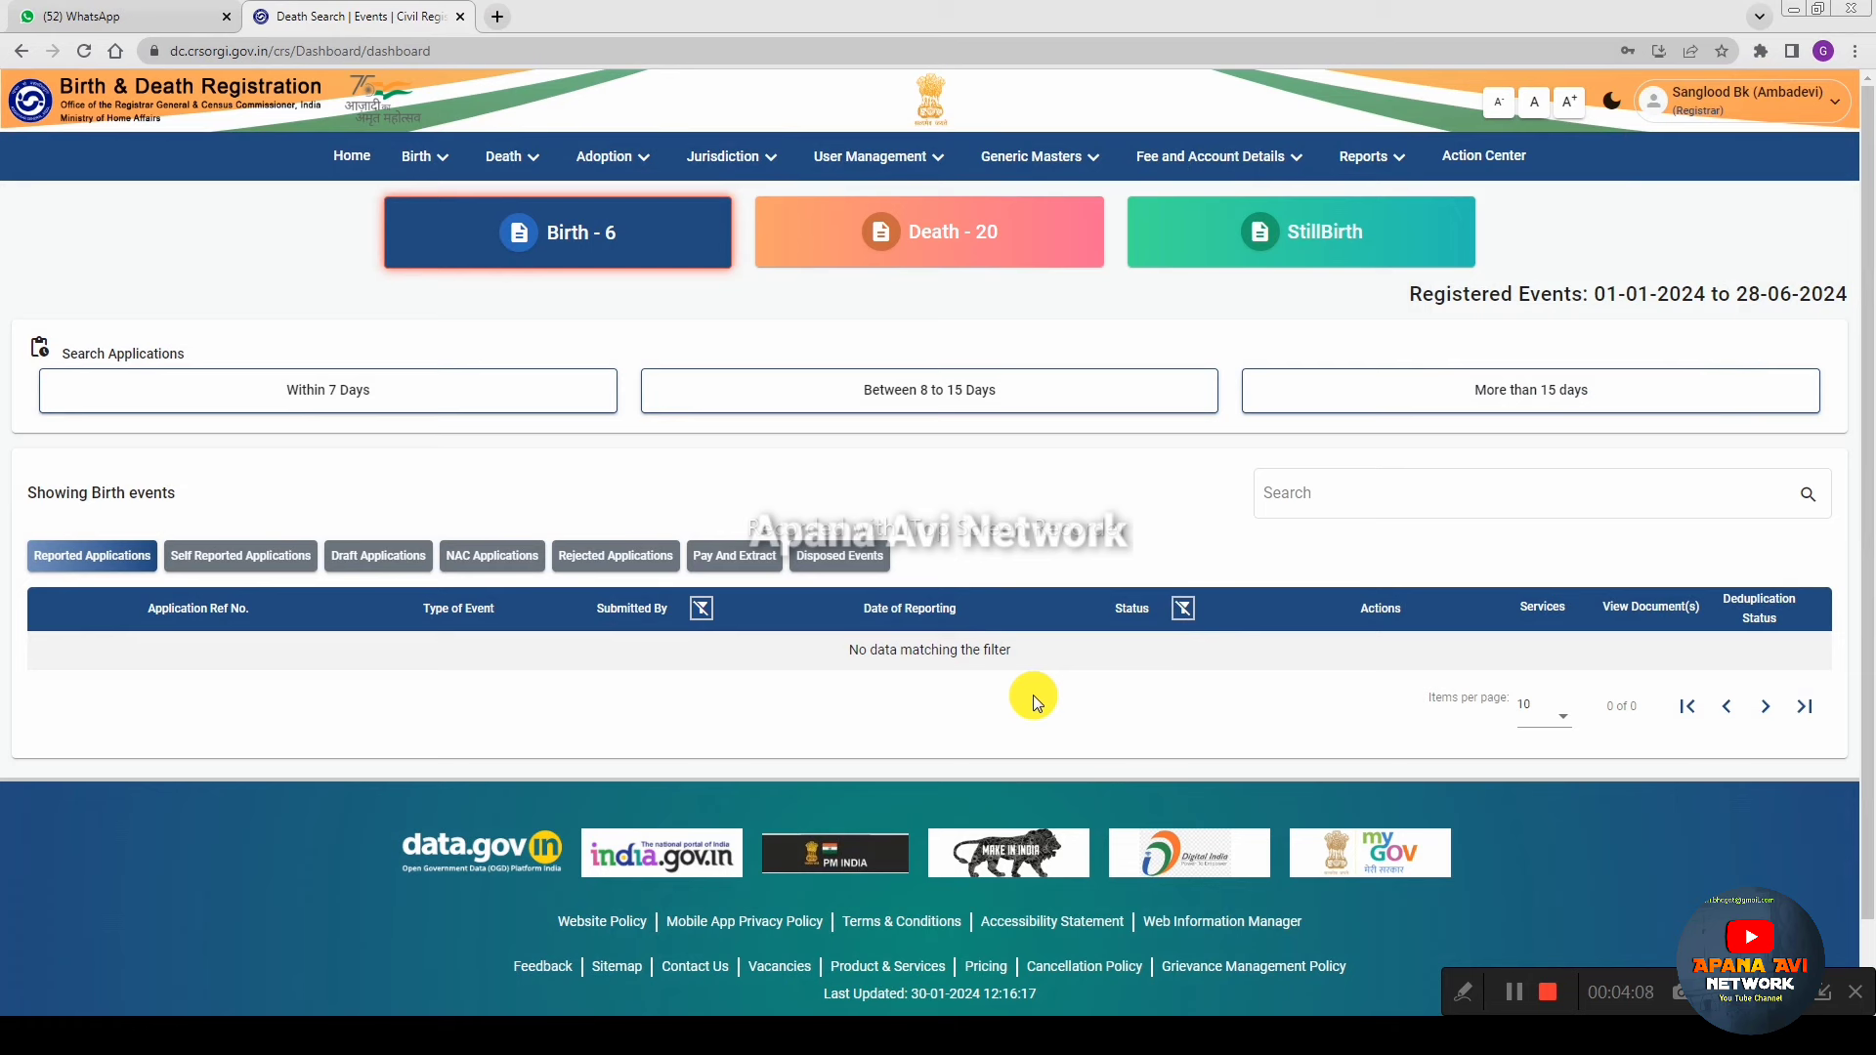
left_click(426, 152)
left_click(208, 252)
left_click(442, 156)
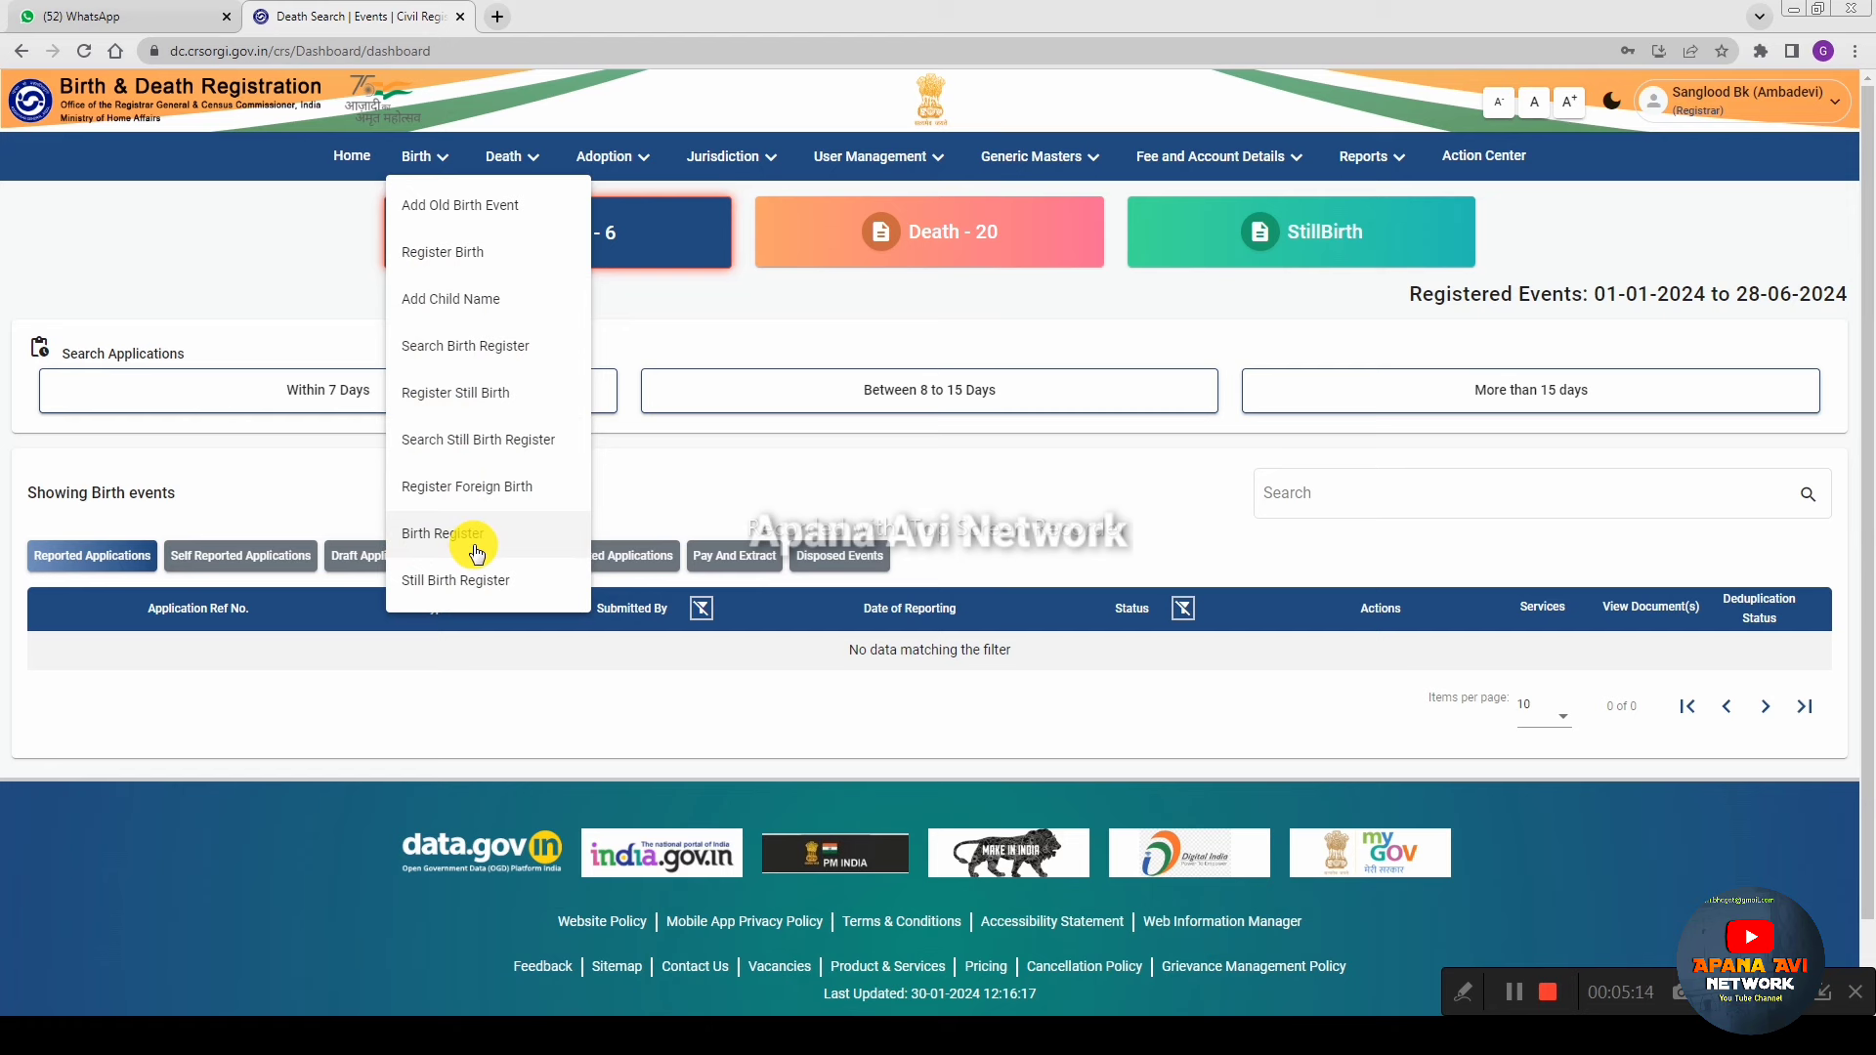
- Choose Register Death from the Death menu to start a new registration form
left_click(527, 157)
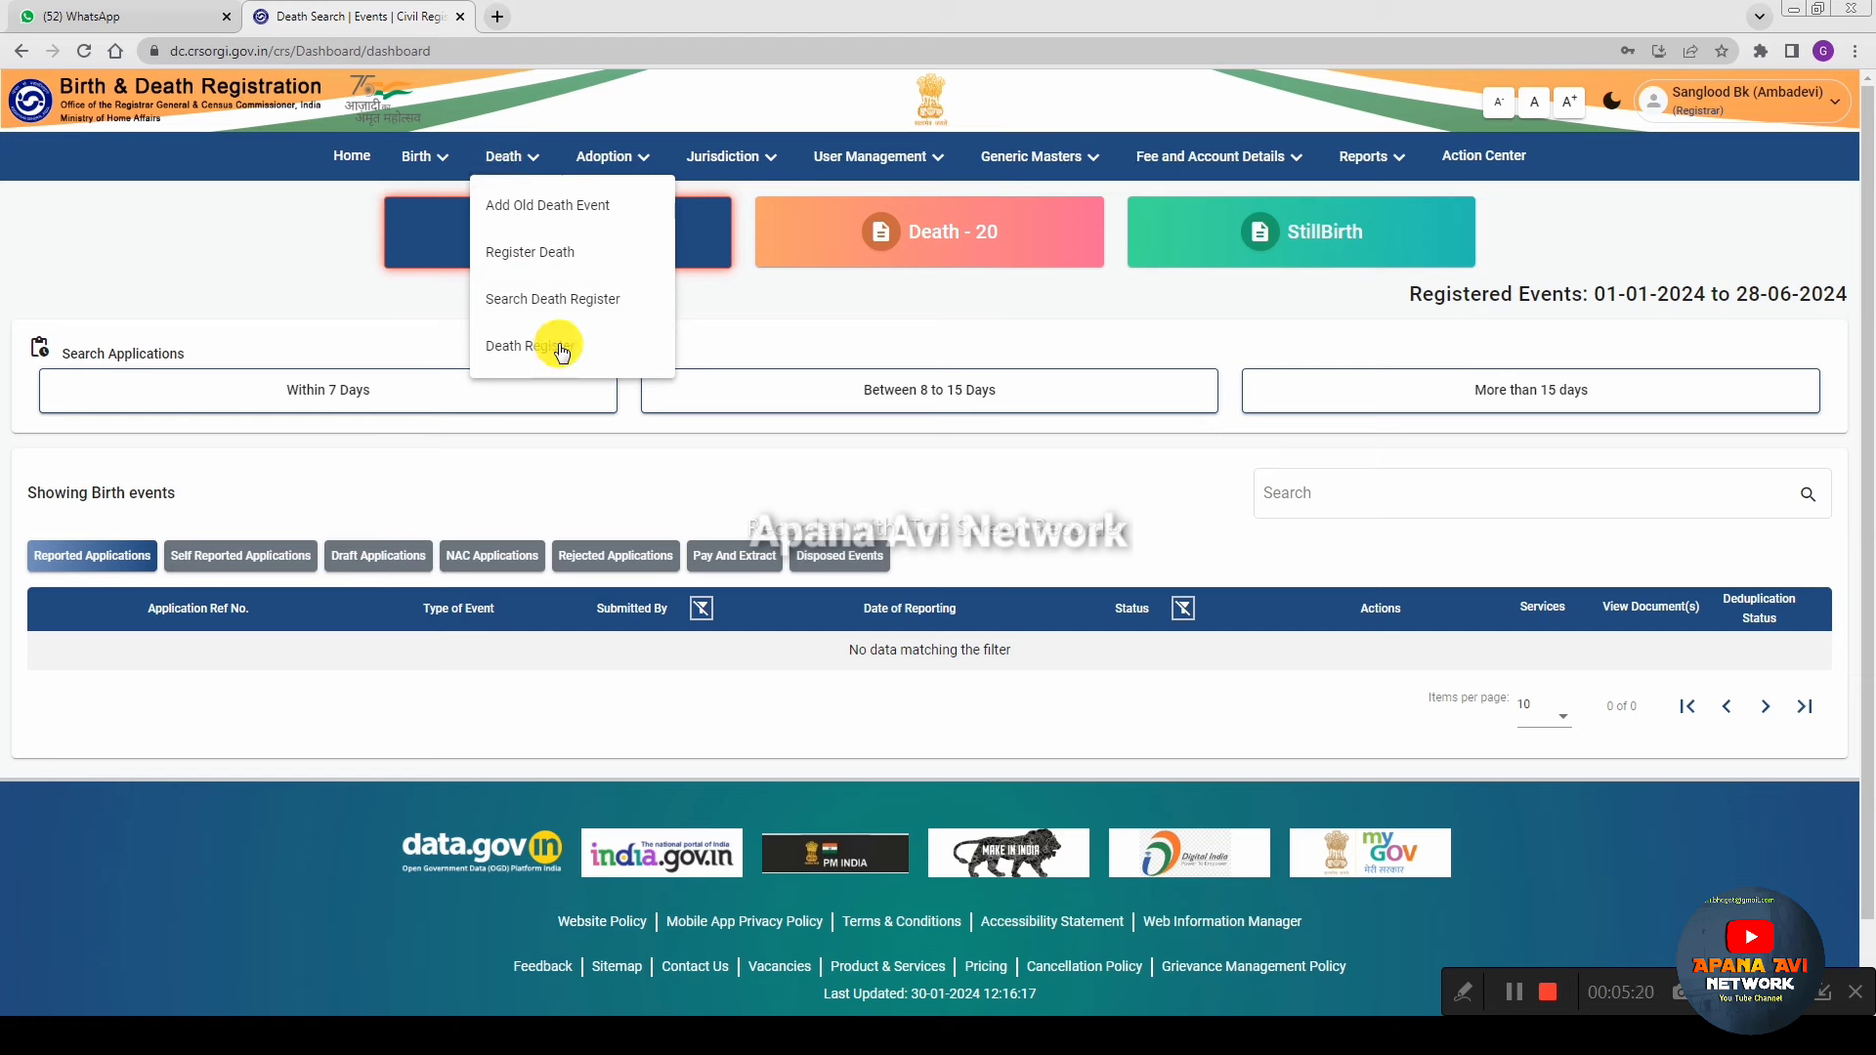
left_click(538, 157)
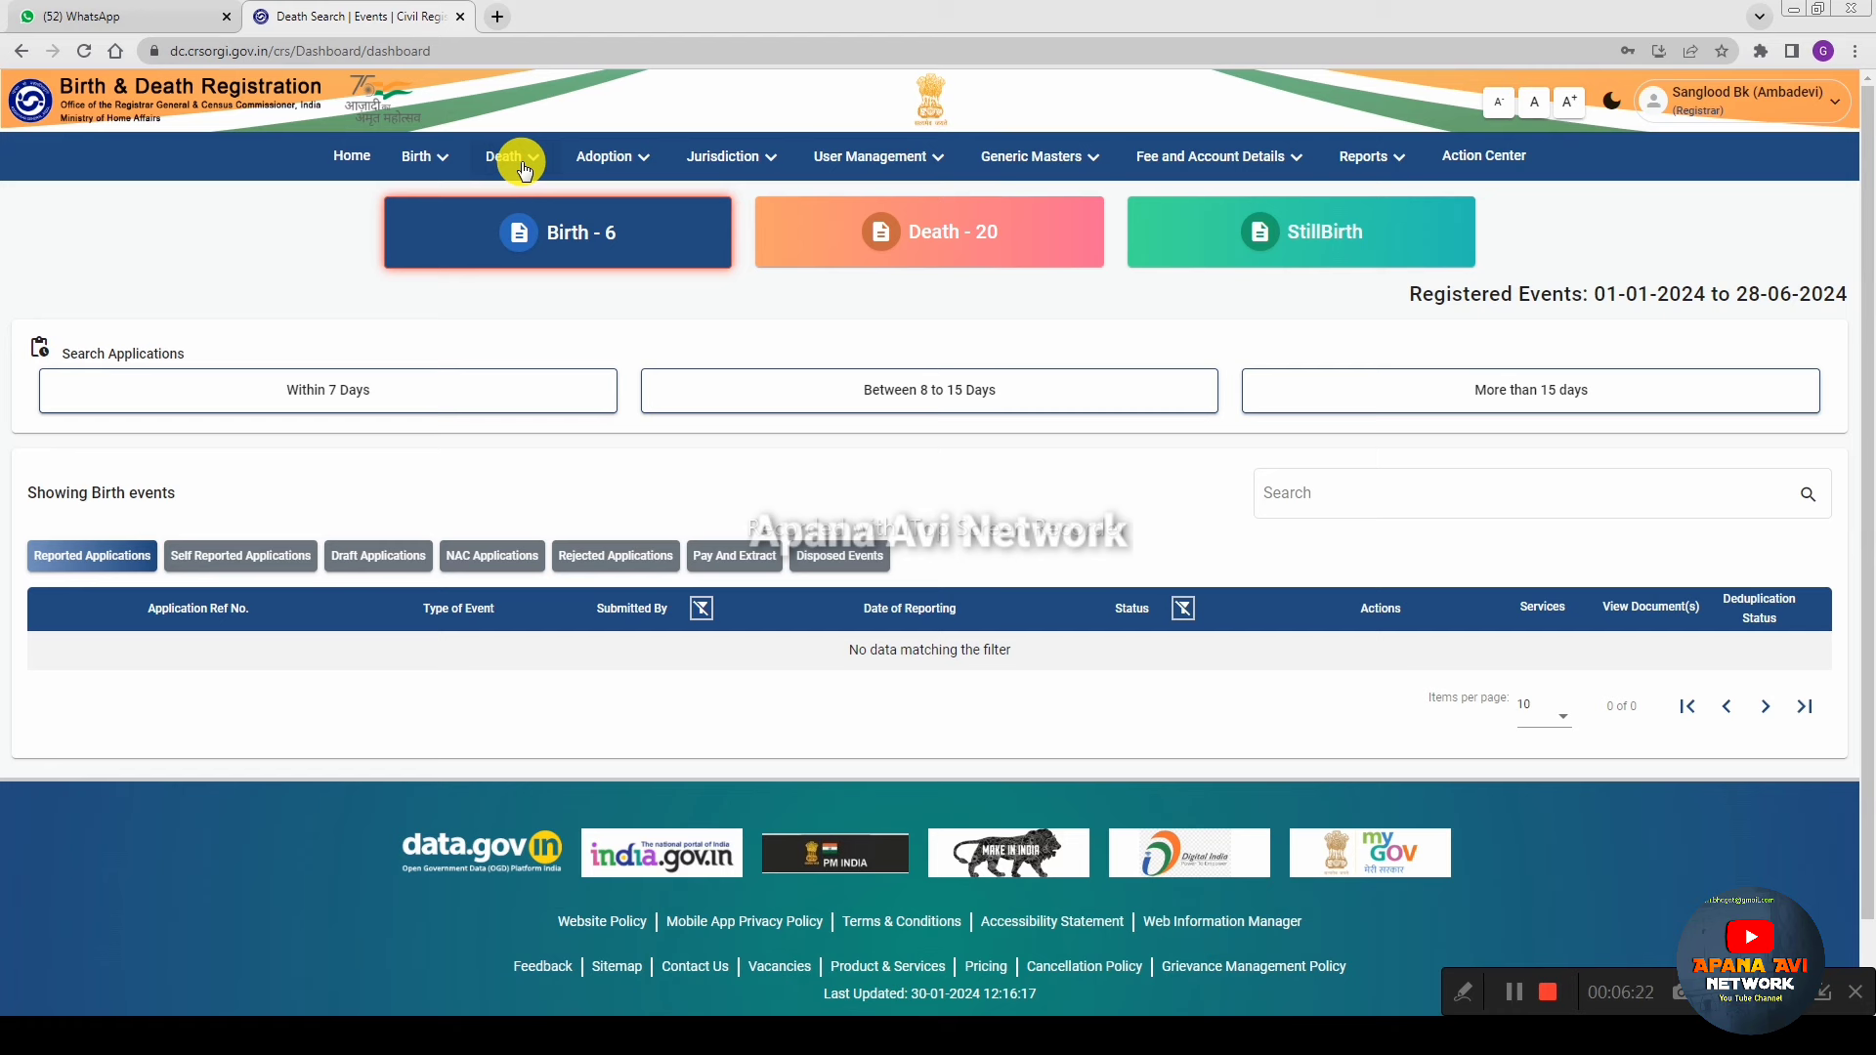
left_click(524, 168)
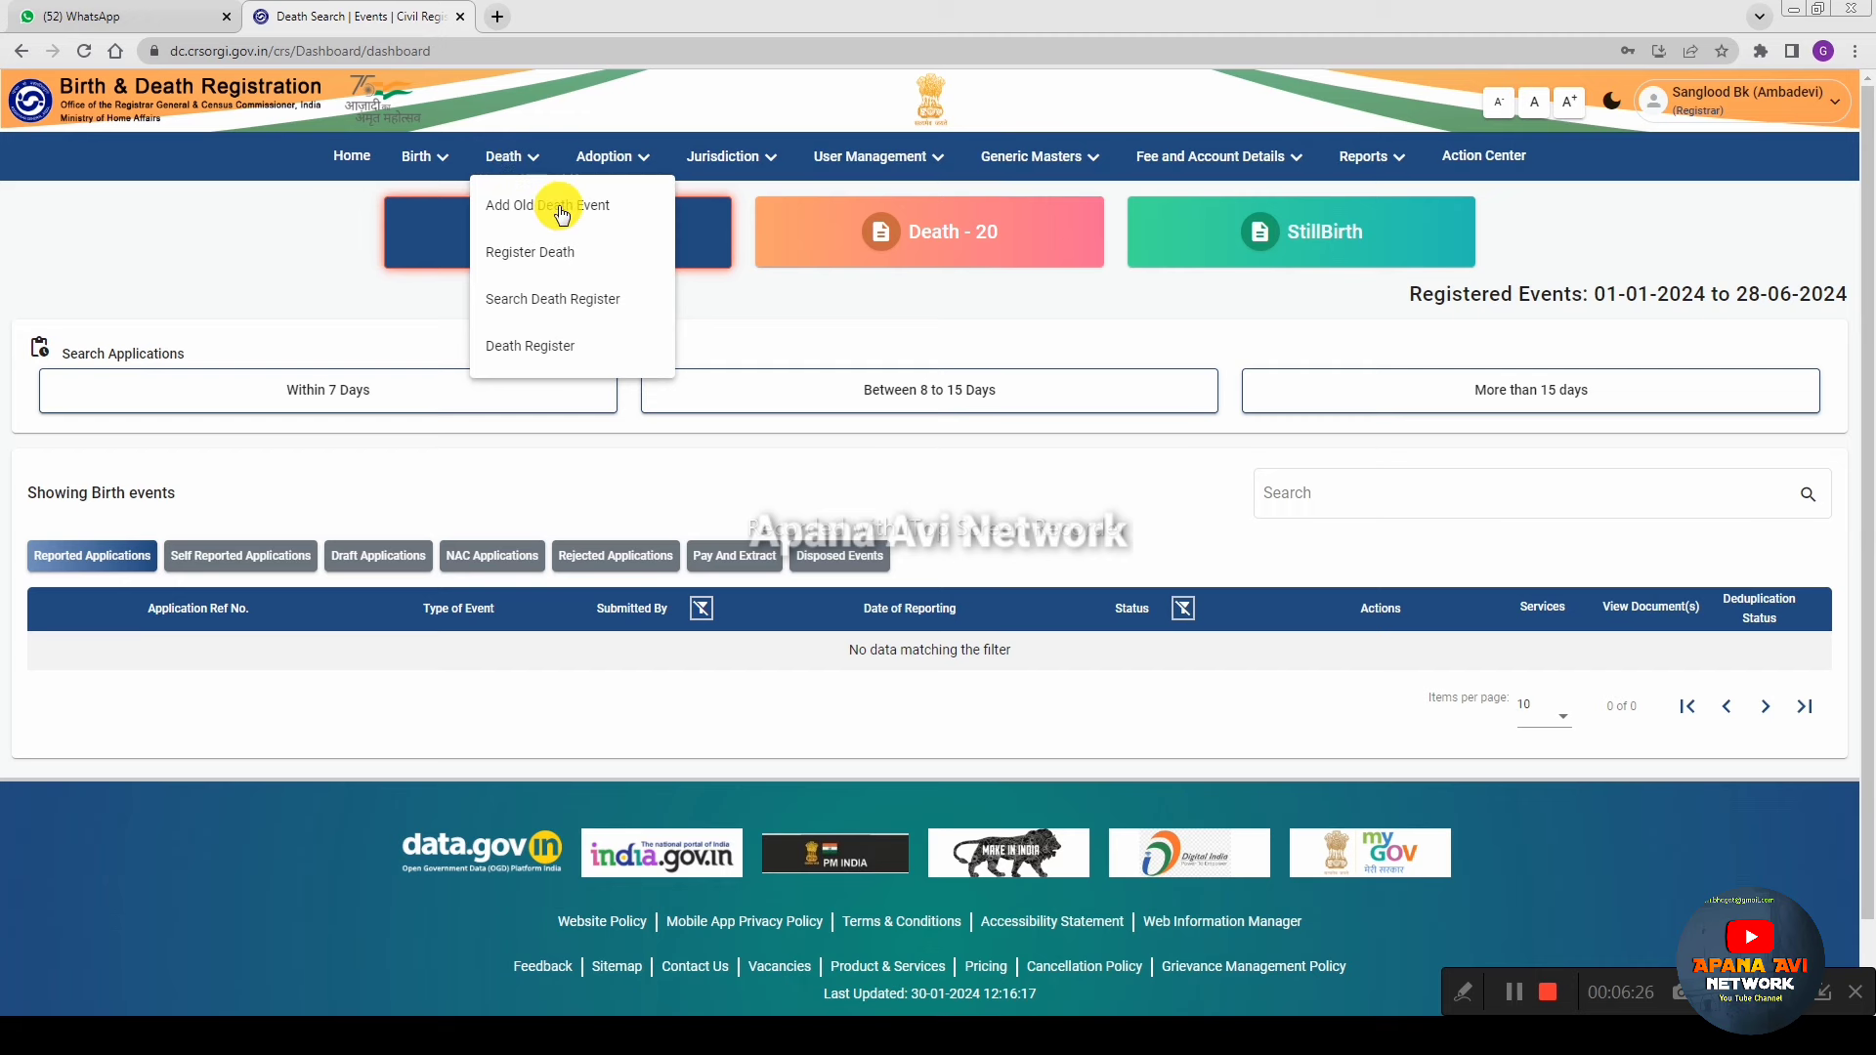
left_click(531, 264)
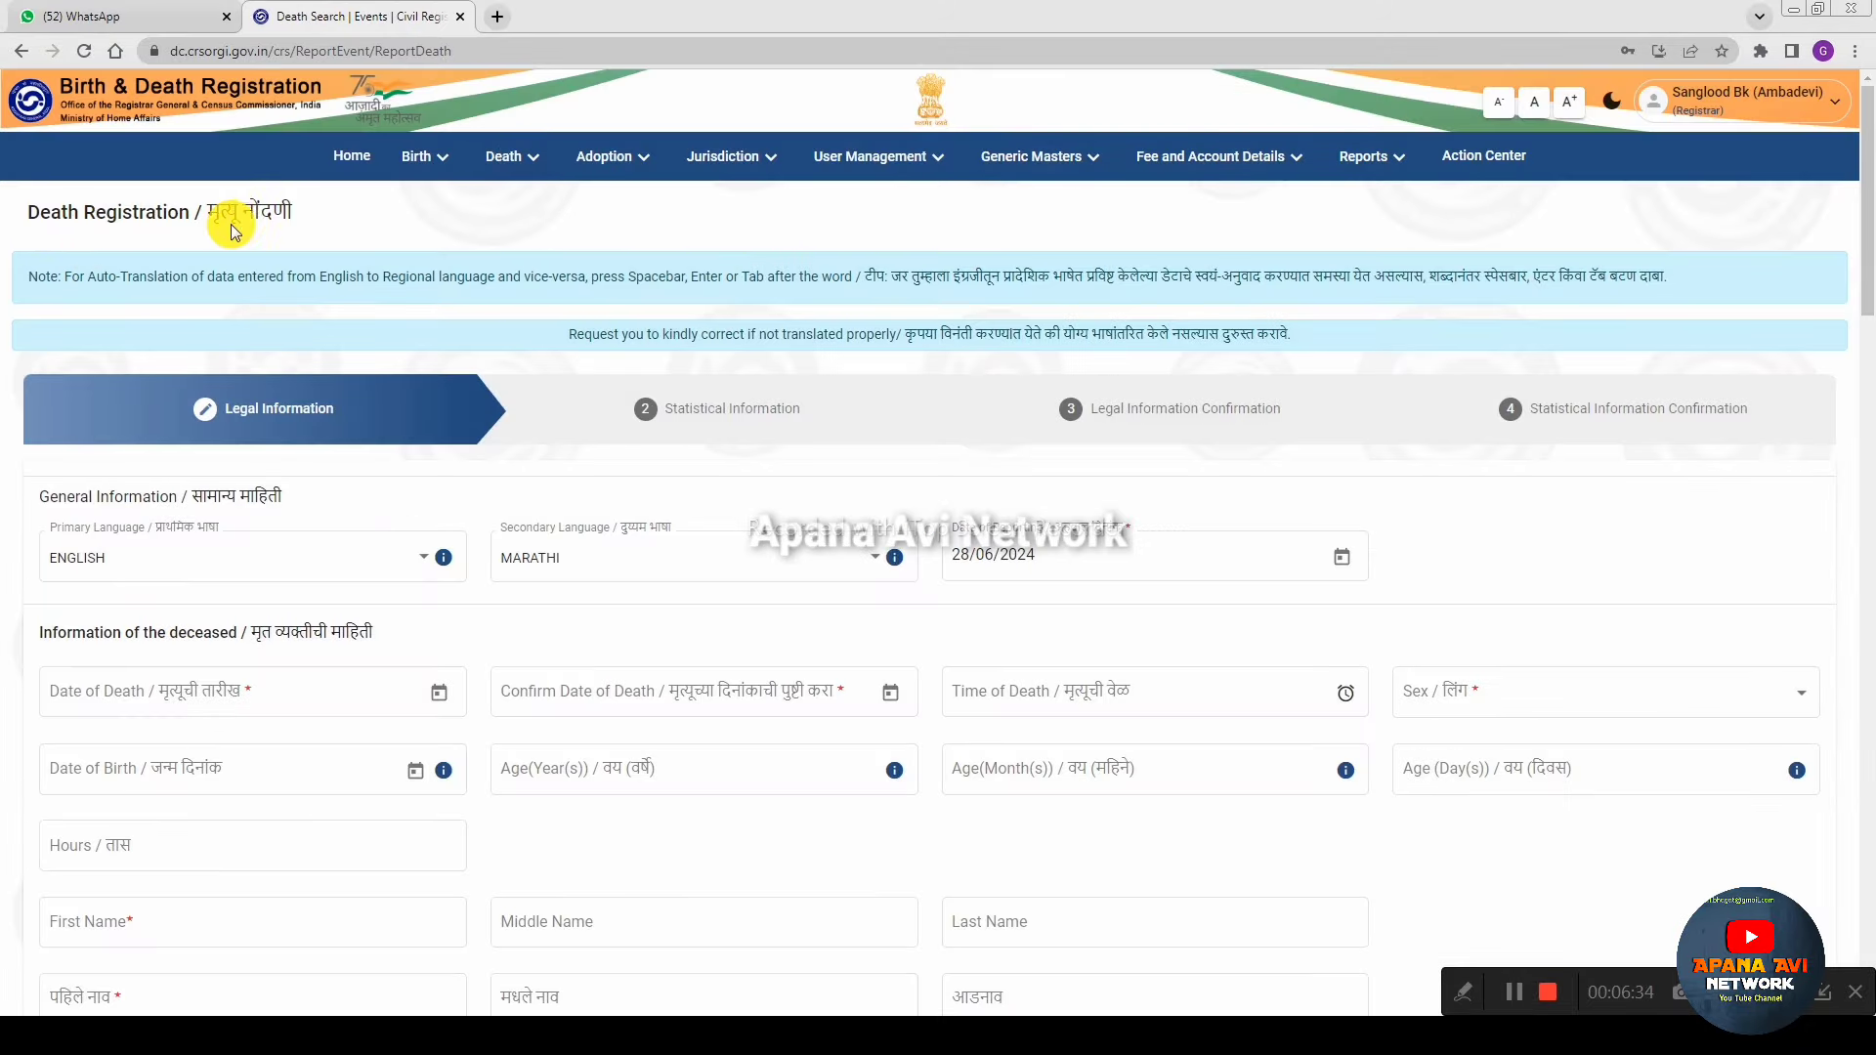
left_click_drag(275, 217, 221, 217)
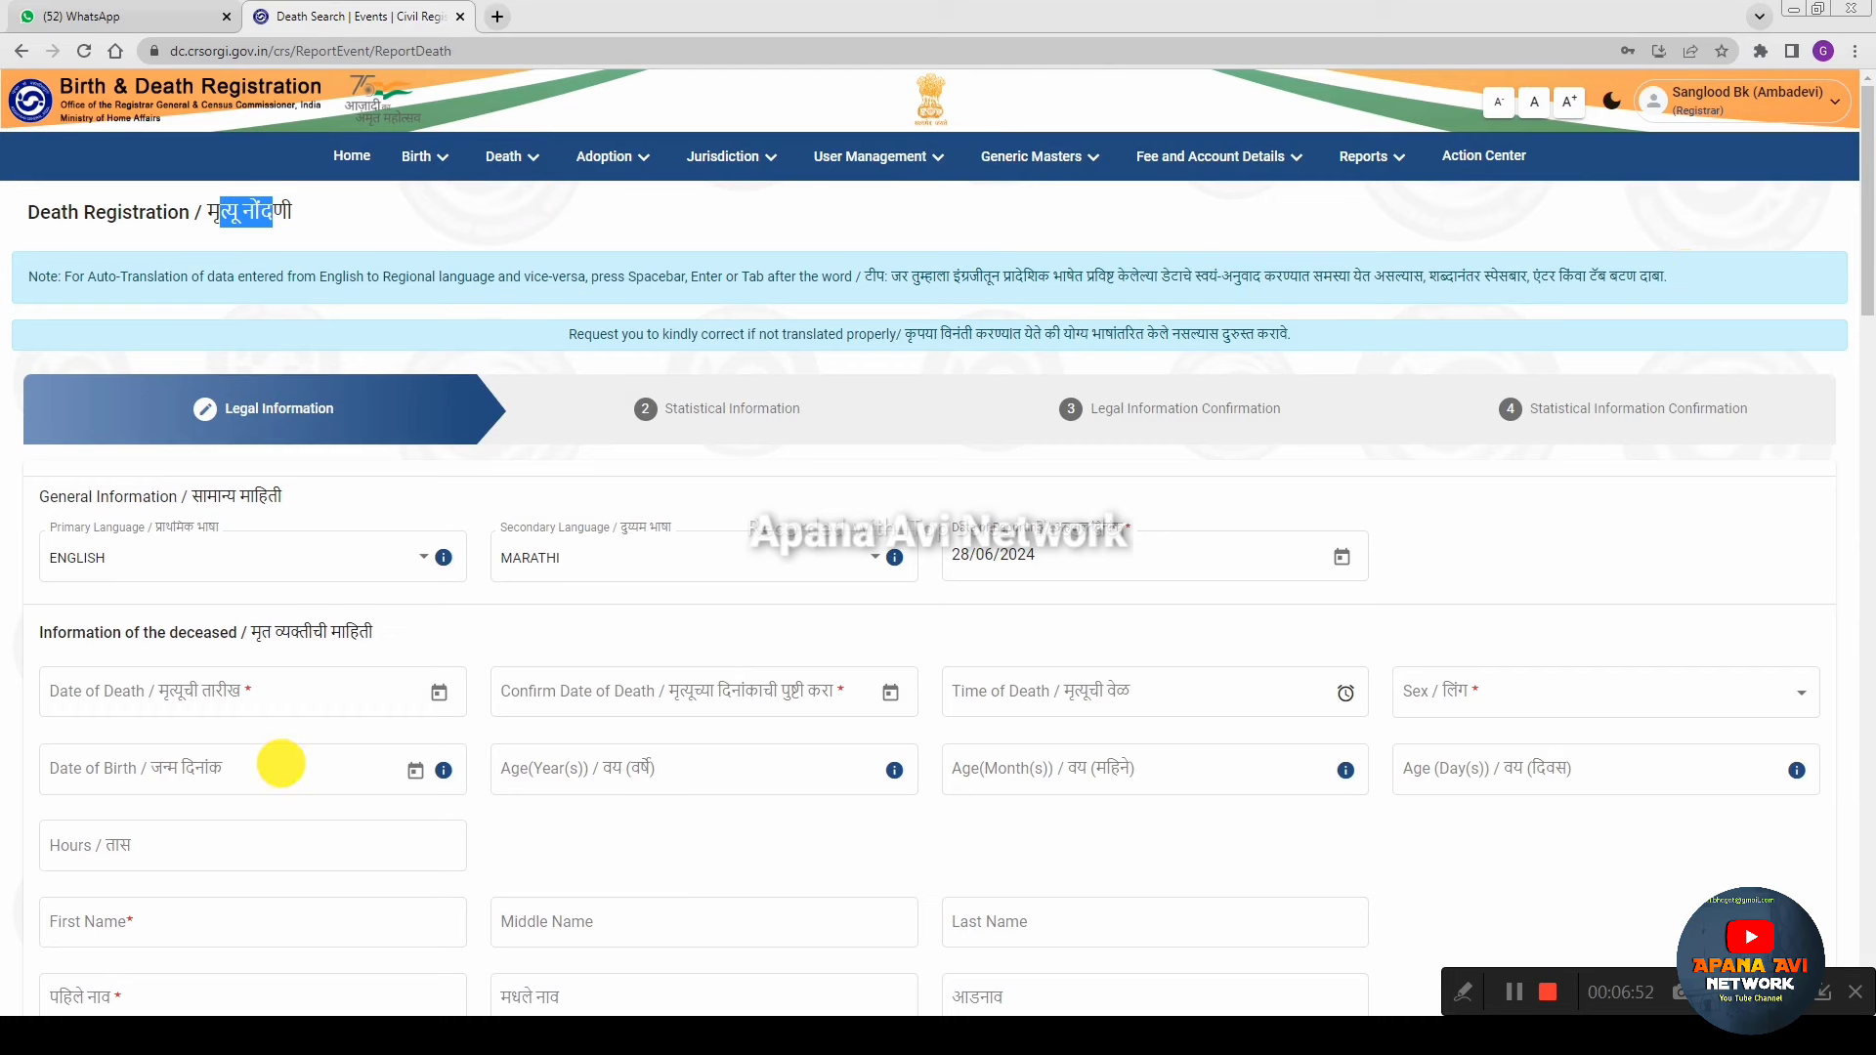
scroll(167, 724, "down", 1)
left_click(127, 825)
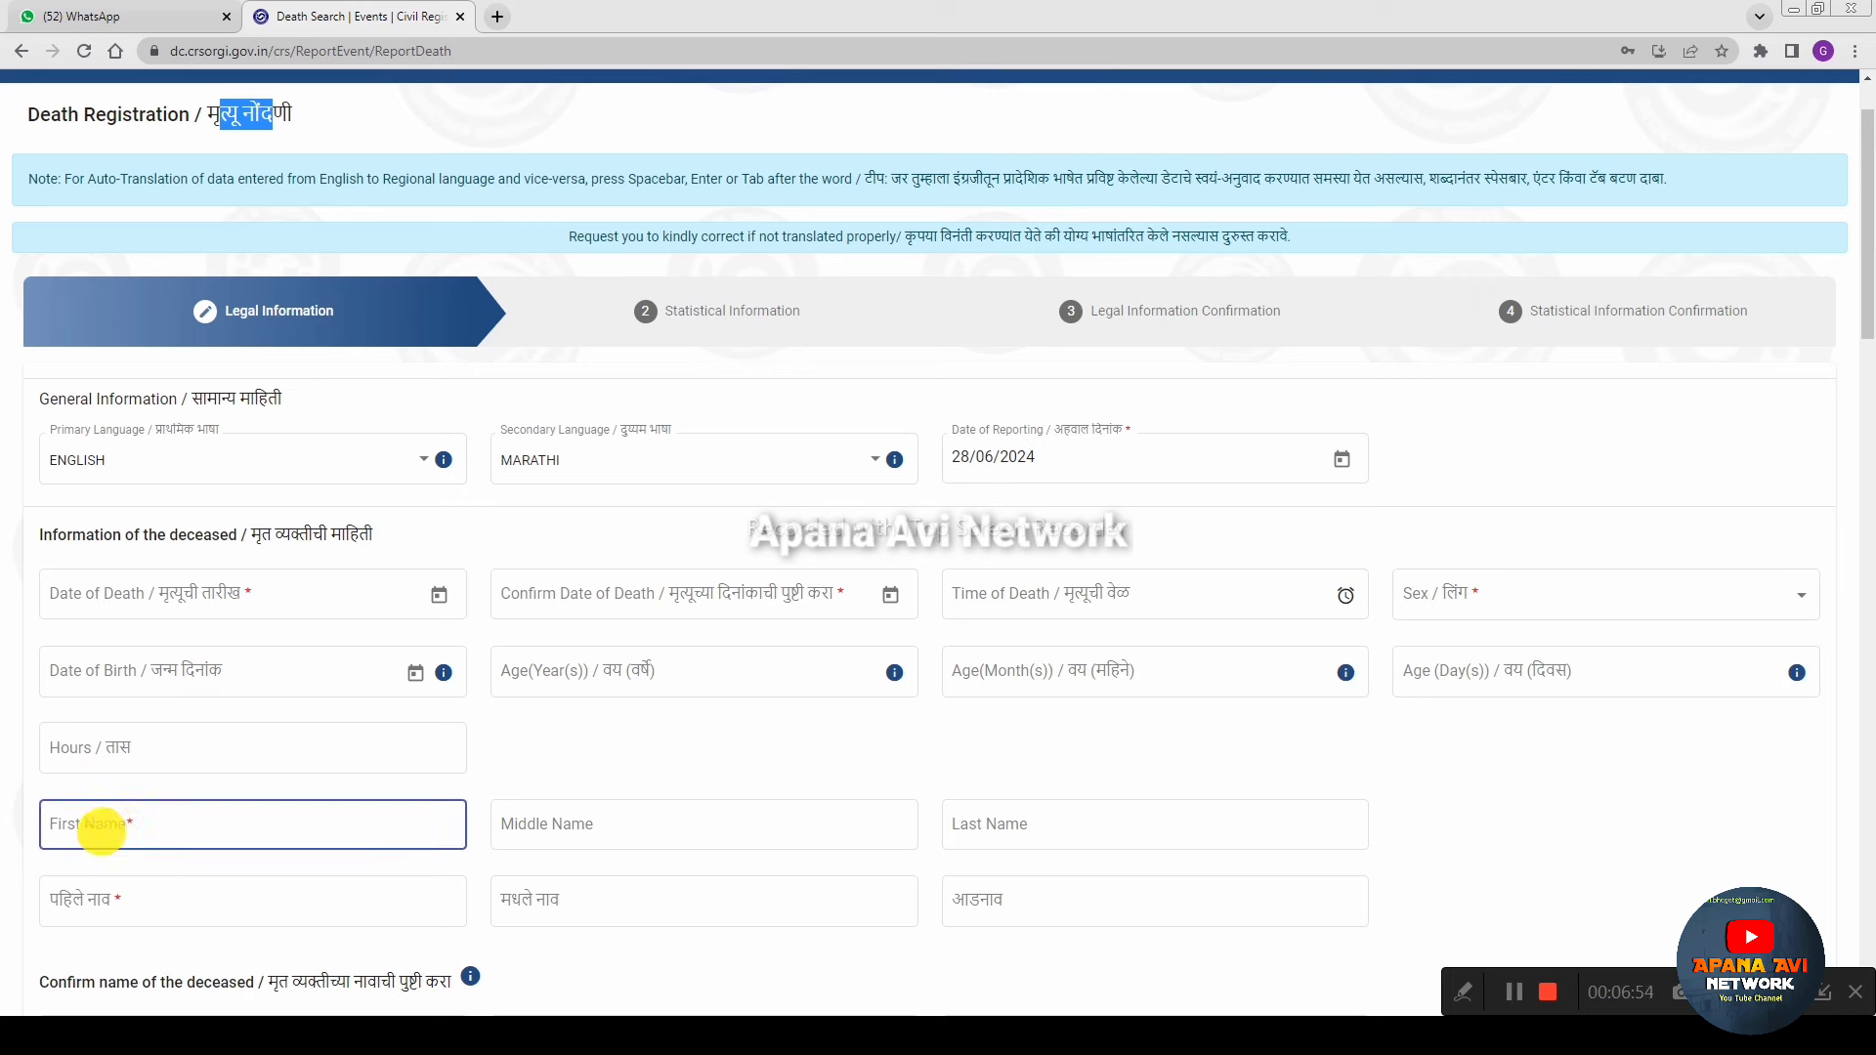
left_click(136, 899)
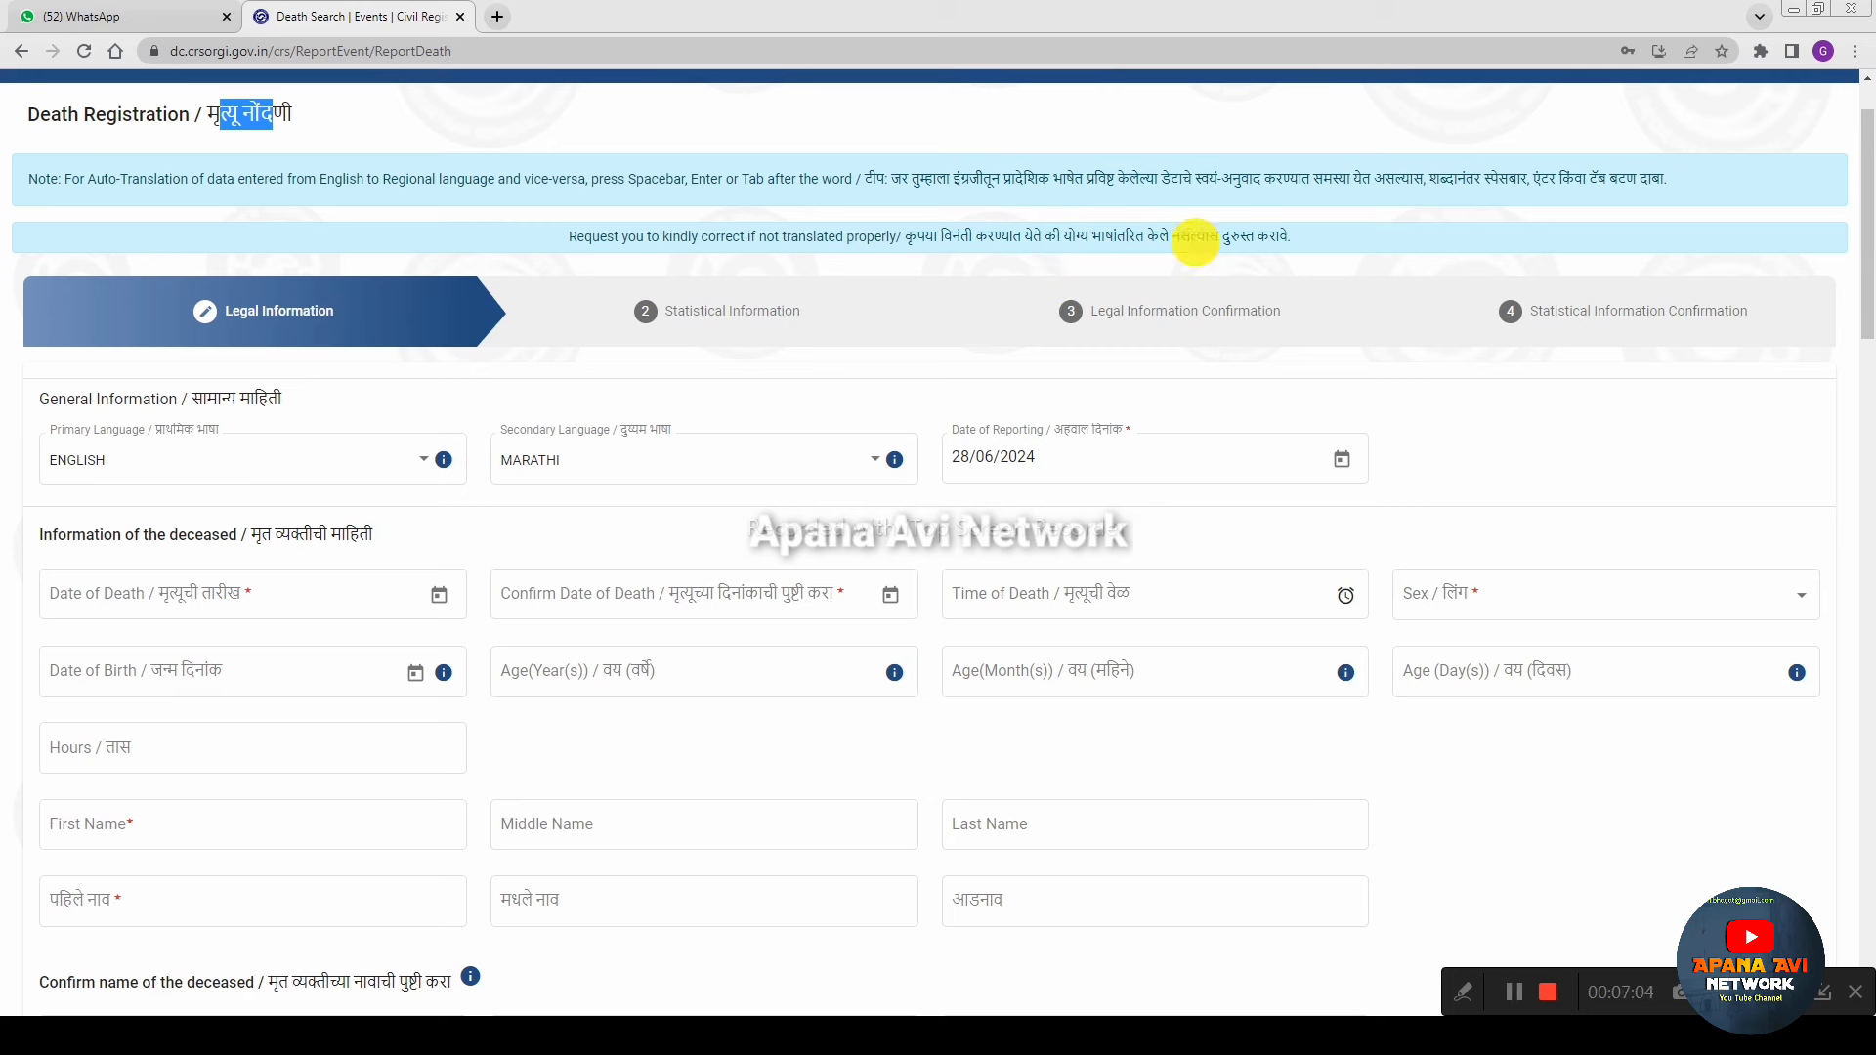
left_click(400, 105)
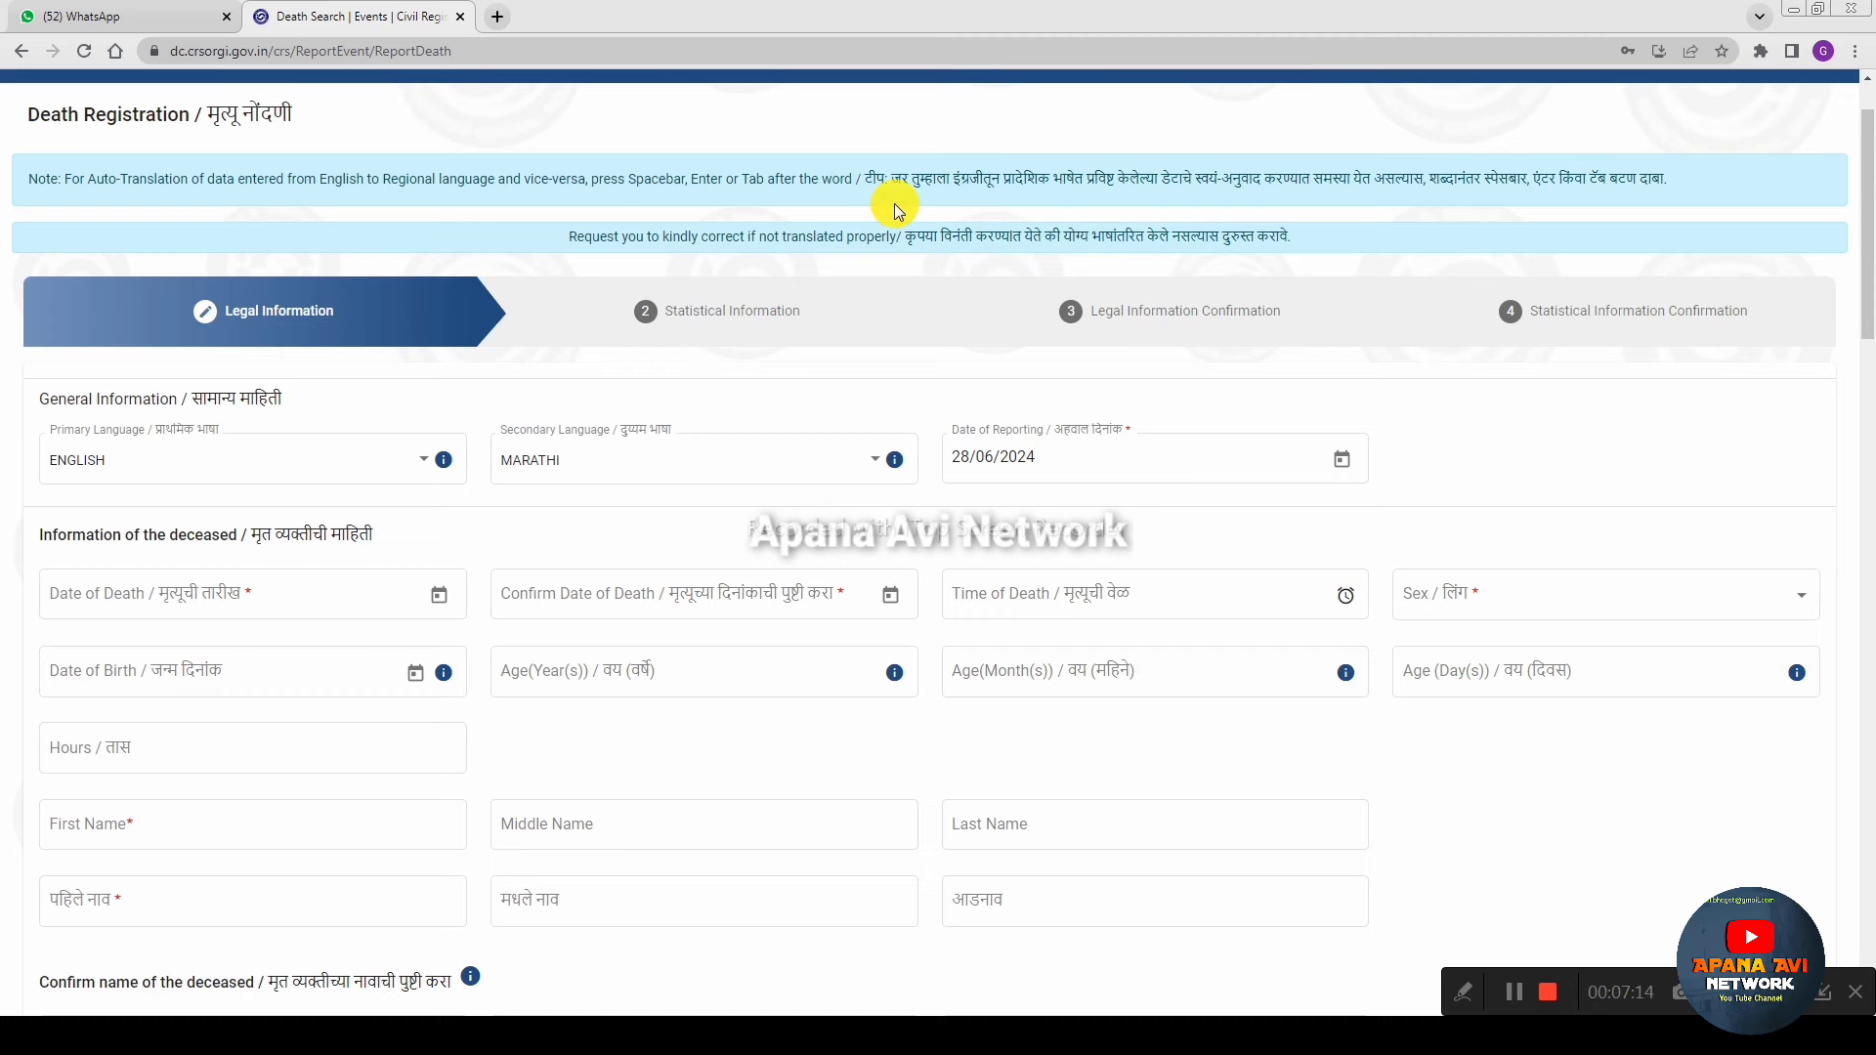
scroll(210, 308, "down", 1)
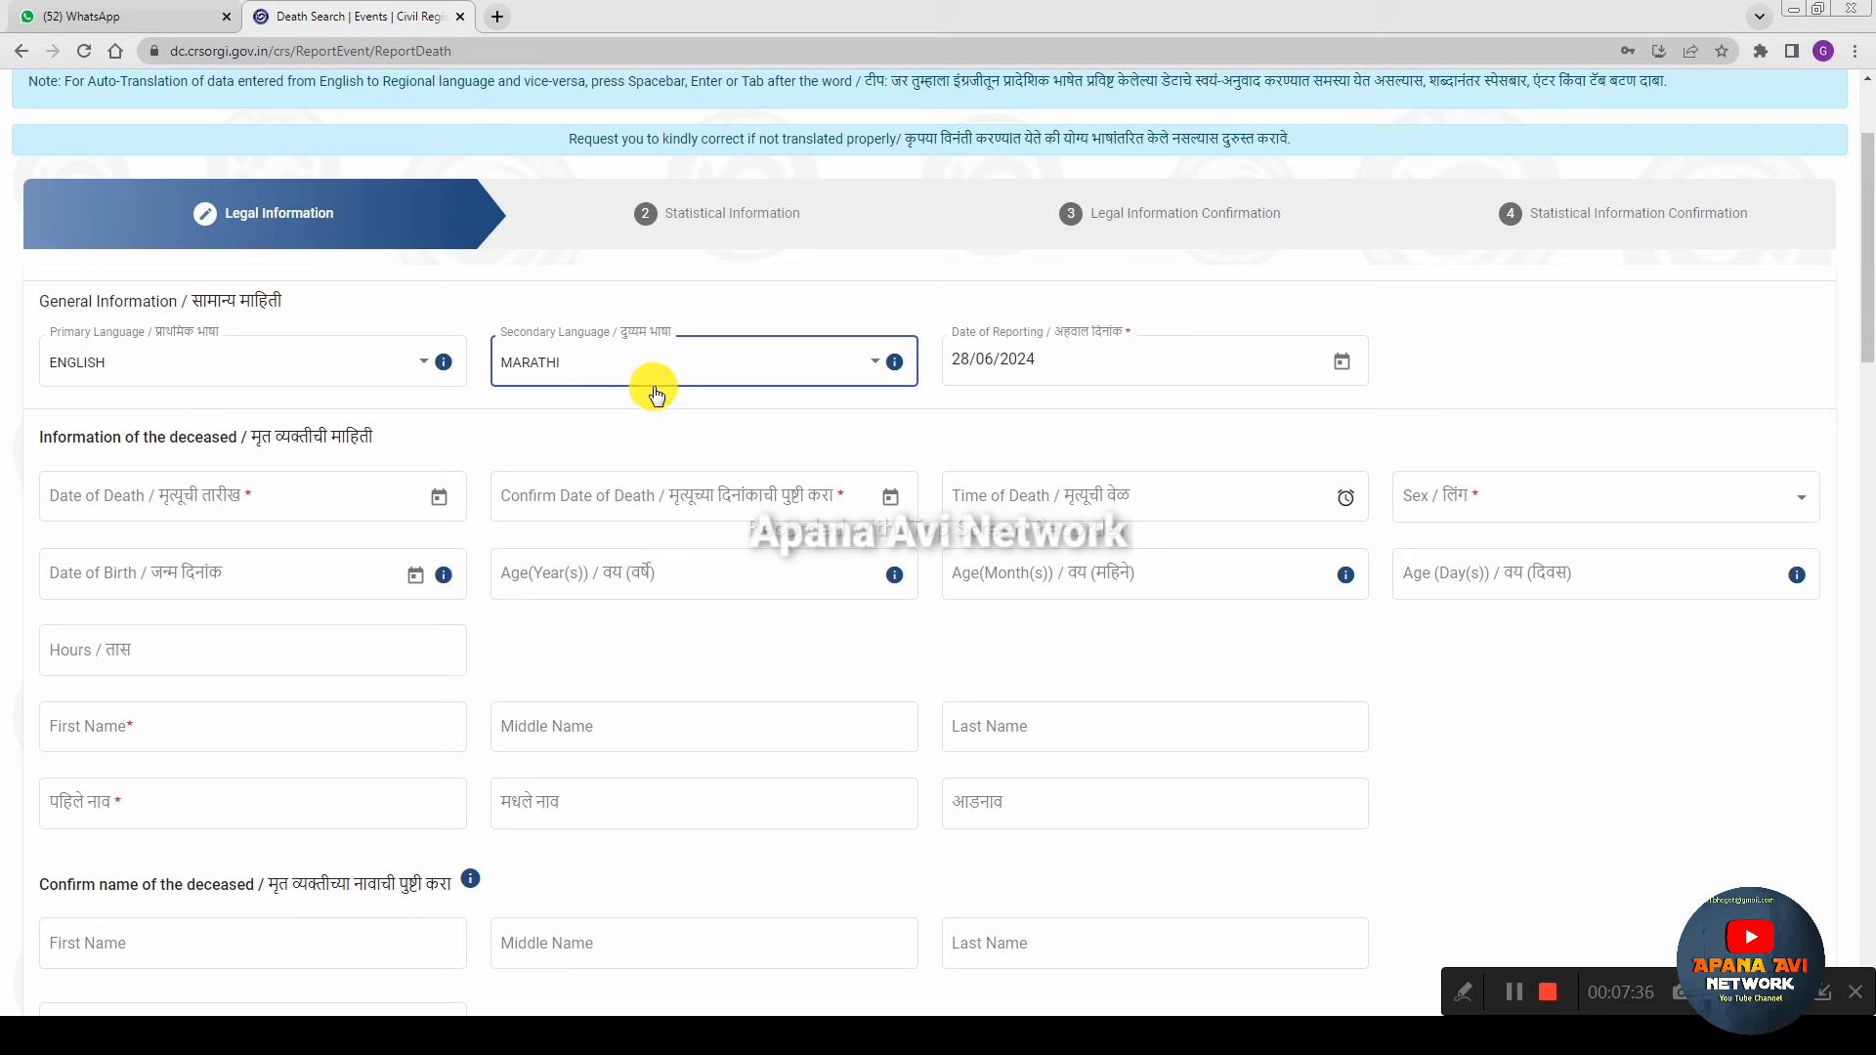
left_click(651, 379)
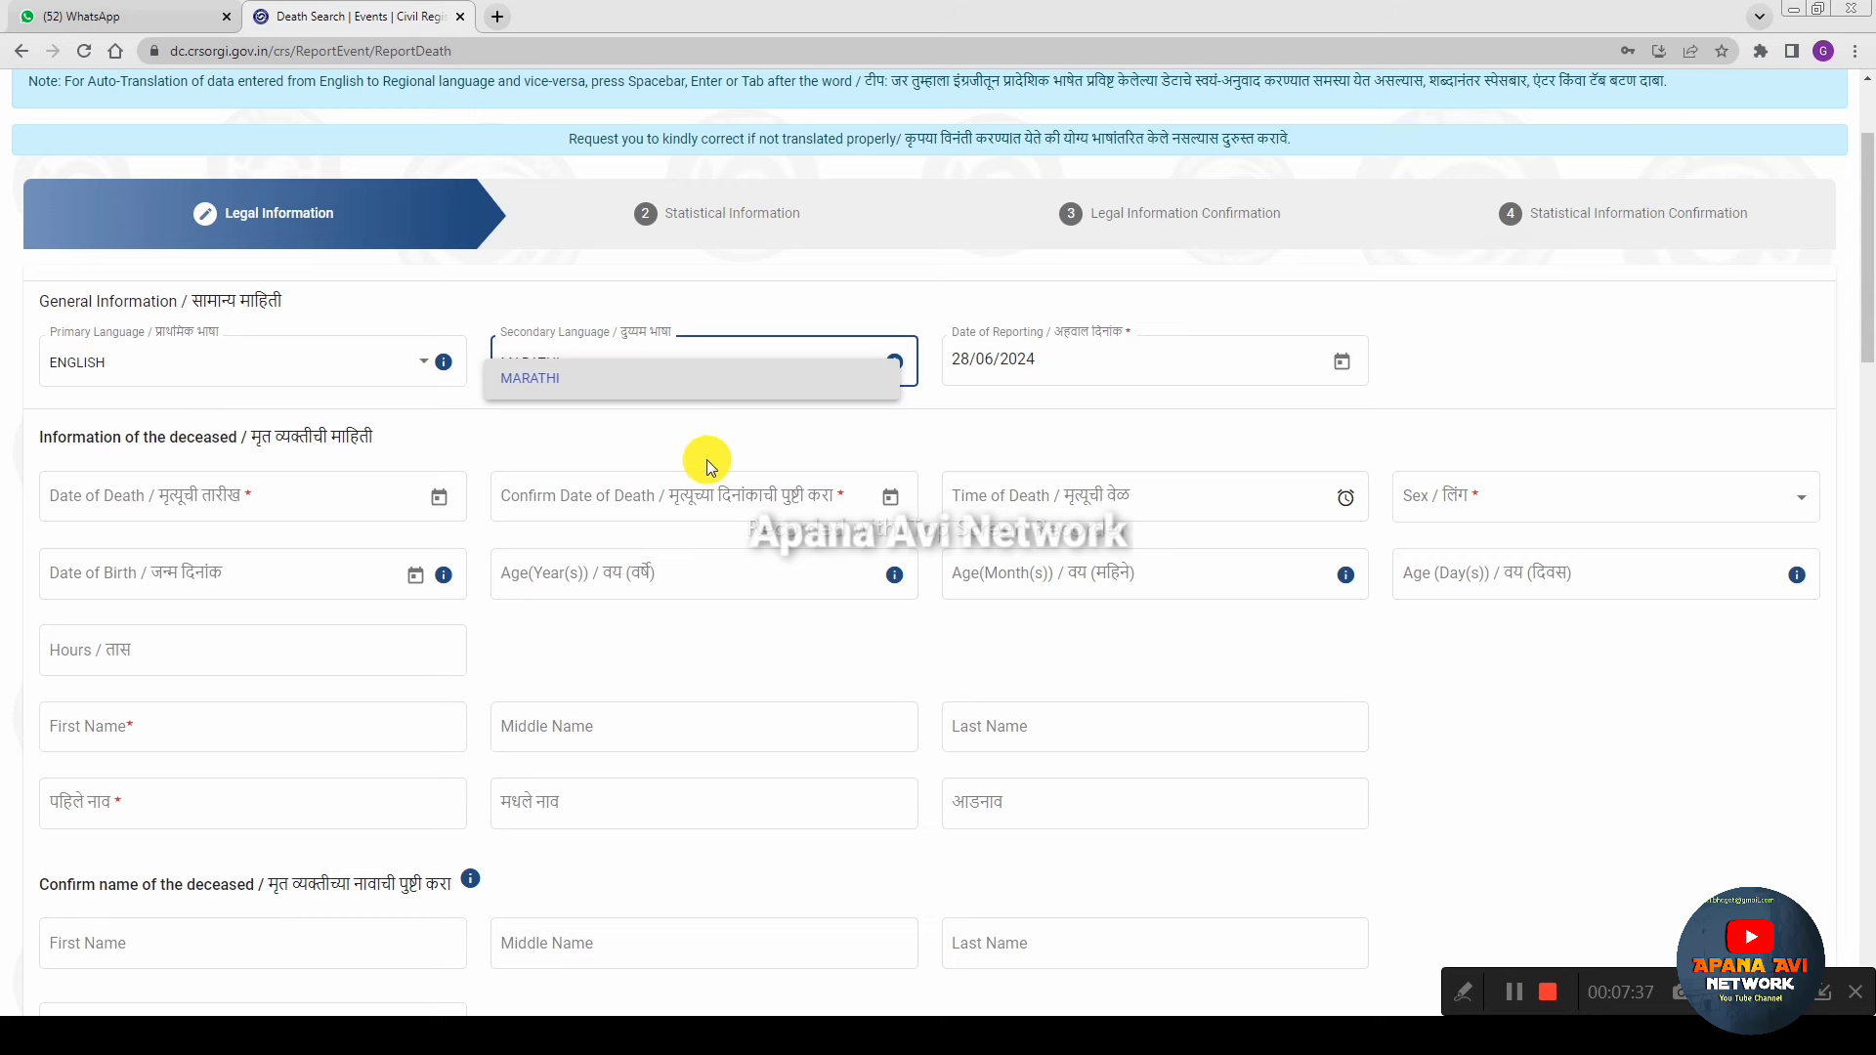
left_click(858, 301)
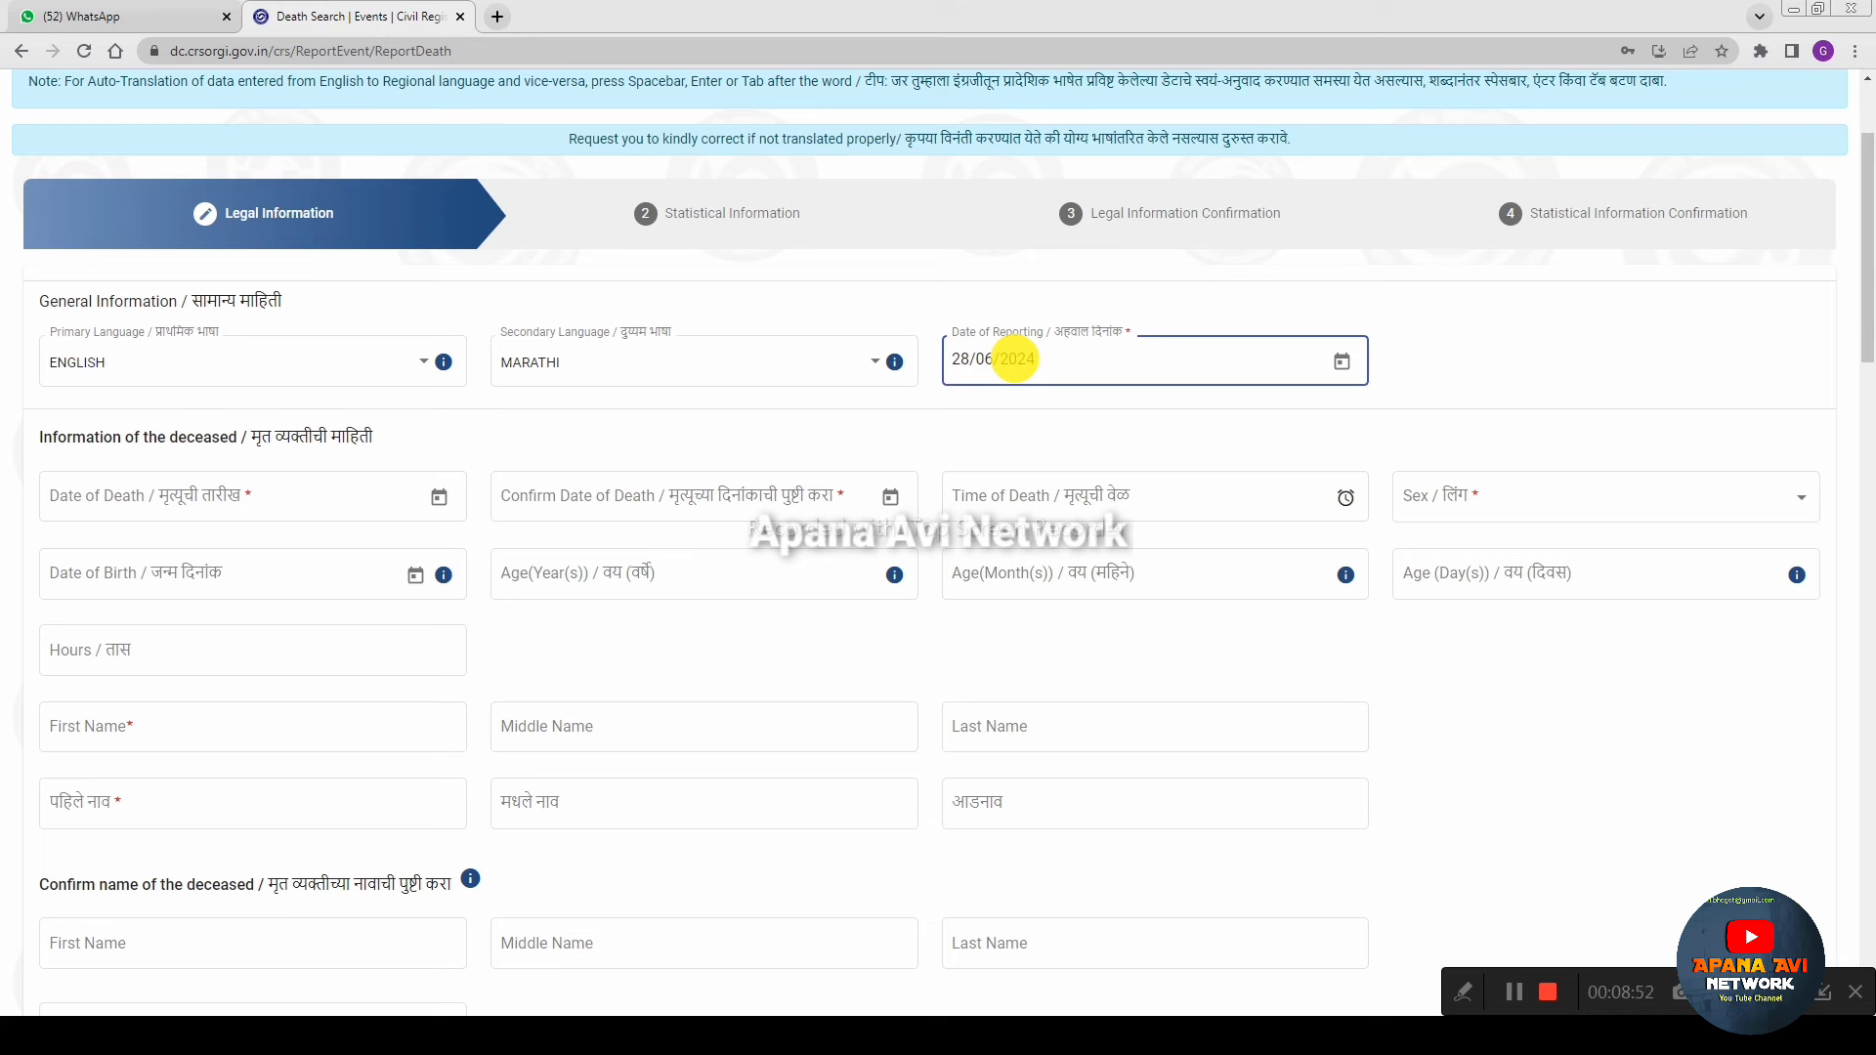
- Use the calendars to pick 25 May for reporting, and 11 May for death and its confirmation
left_click(1341, 370)
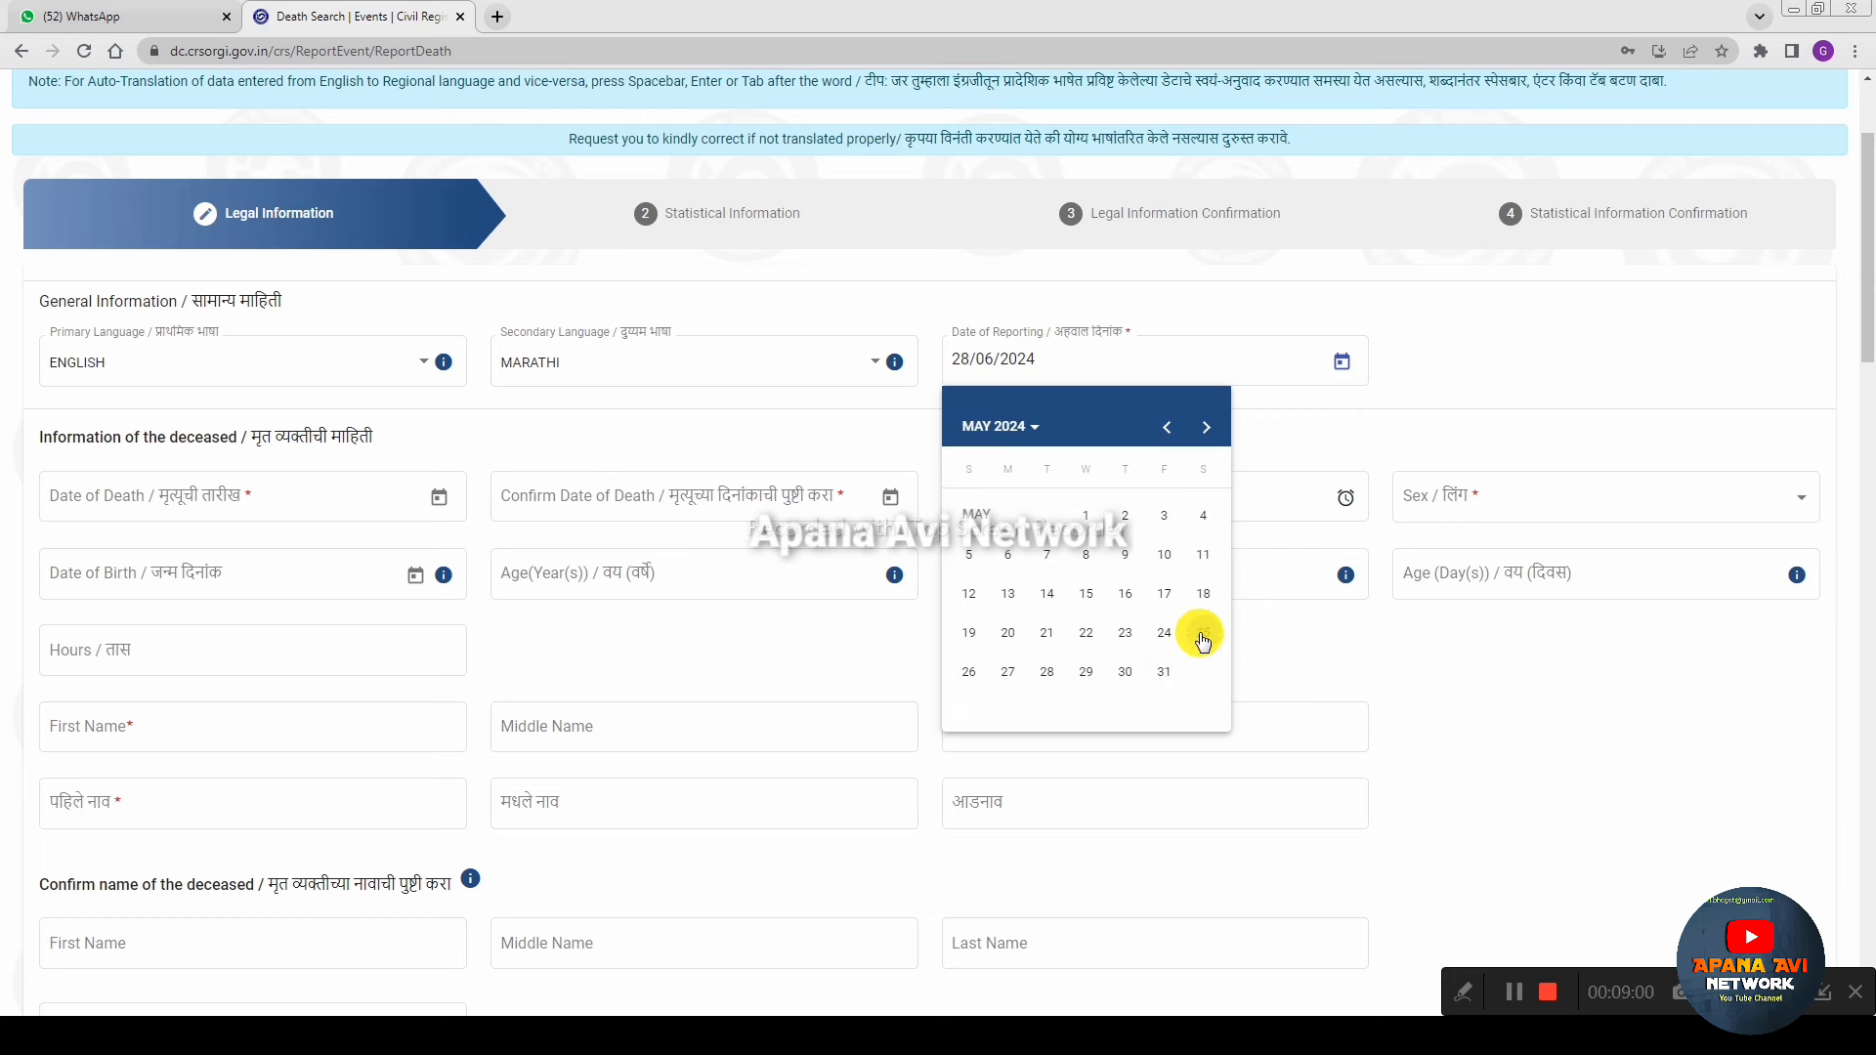
left_click(1202, 636)
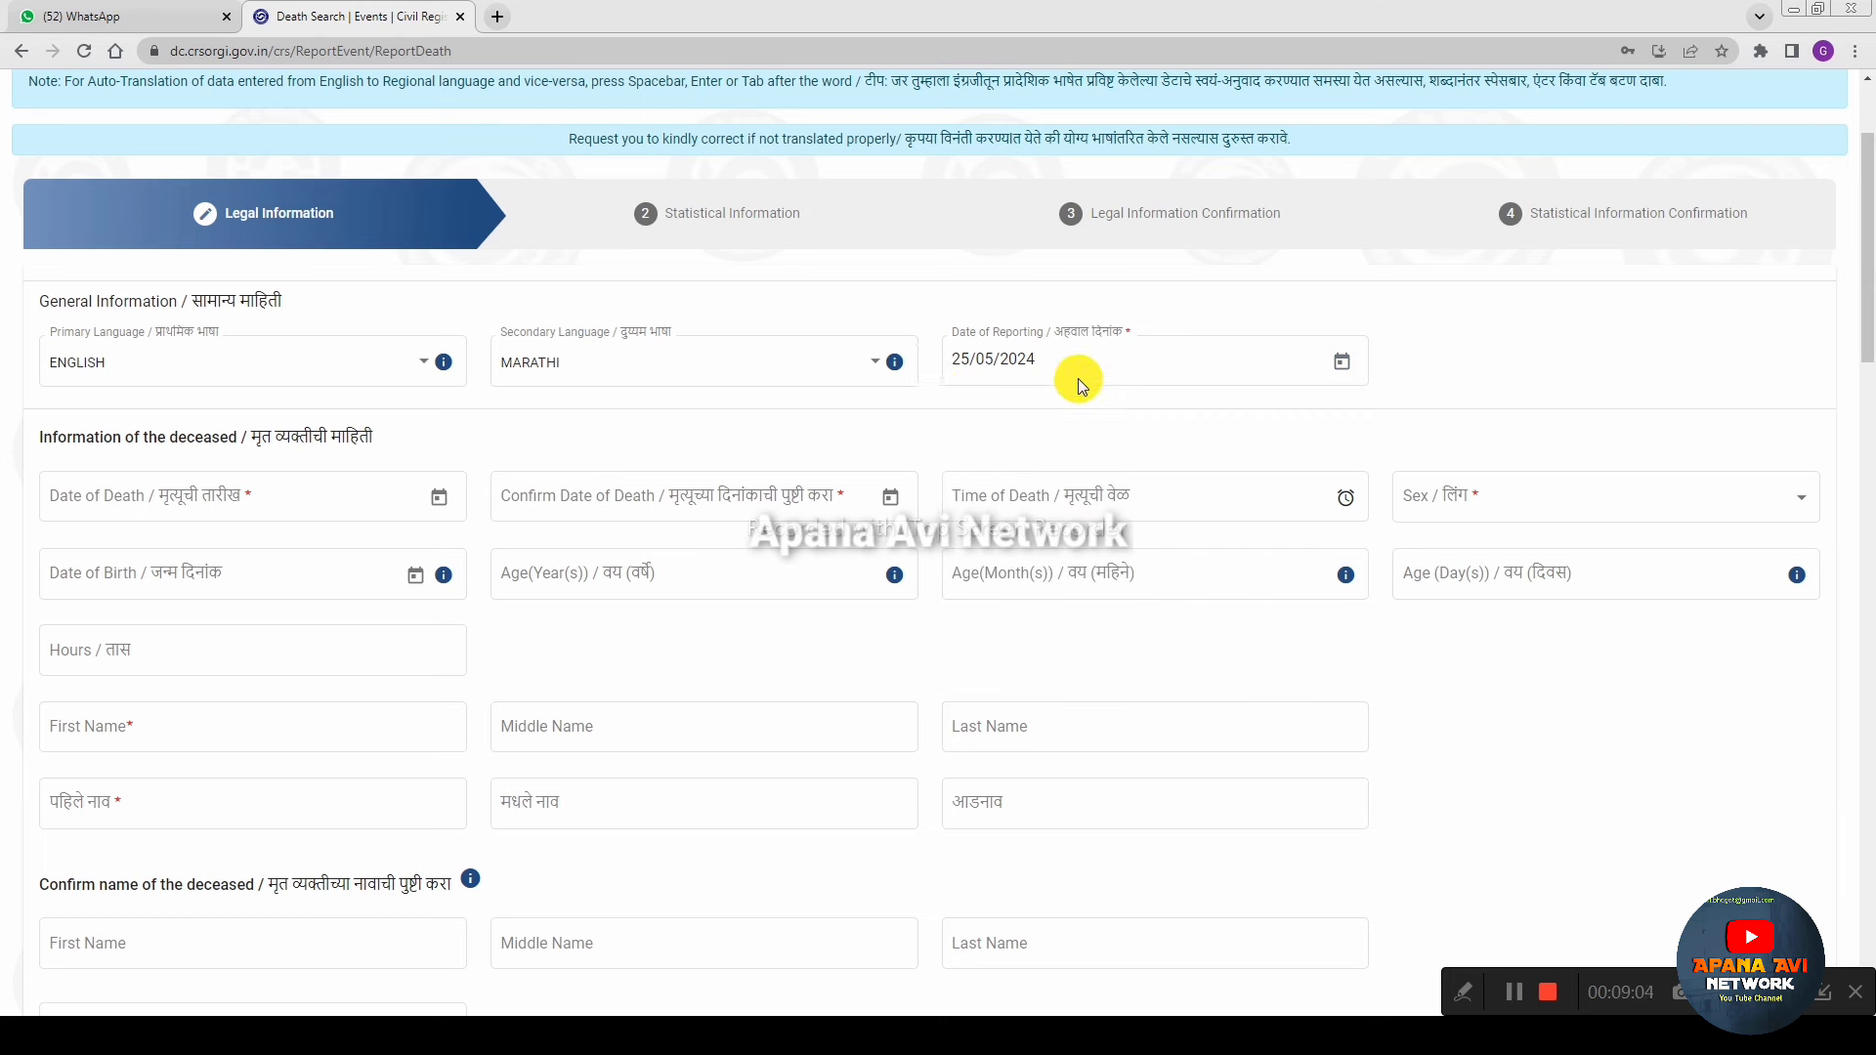
left_click(104, 489)
scroll(260, 431, "down", 1)
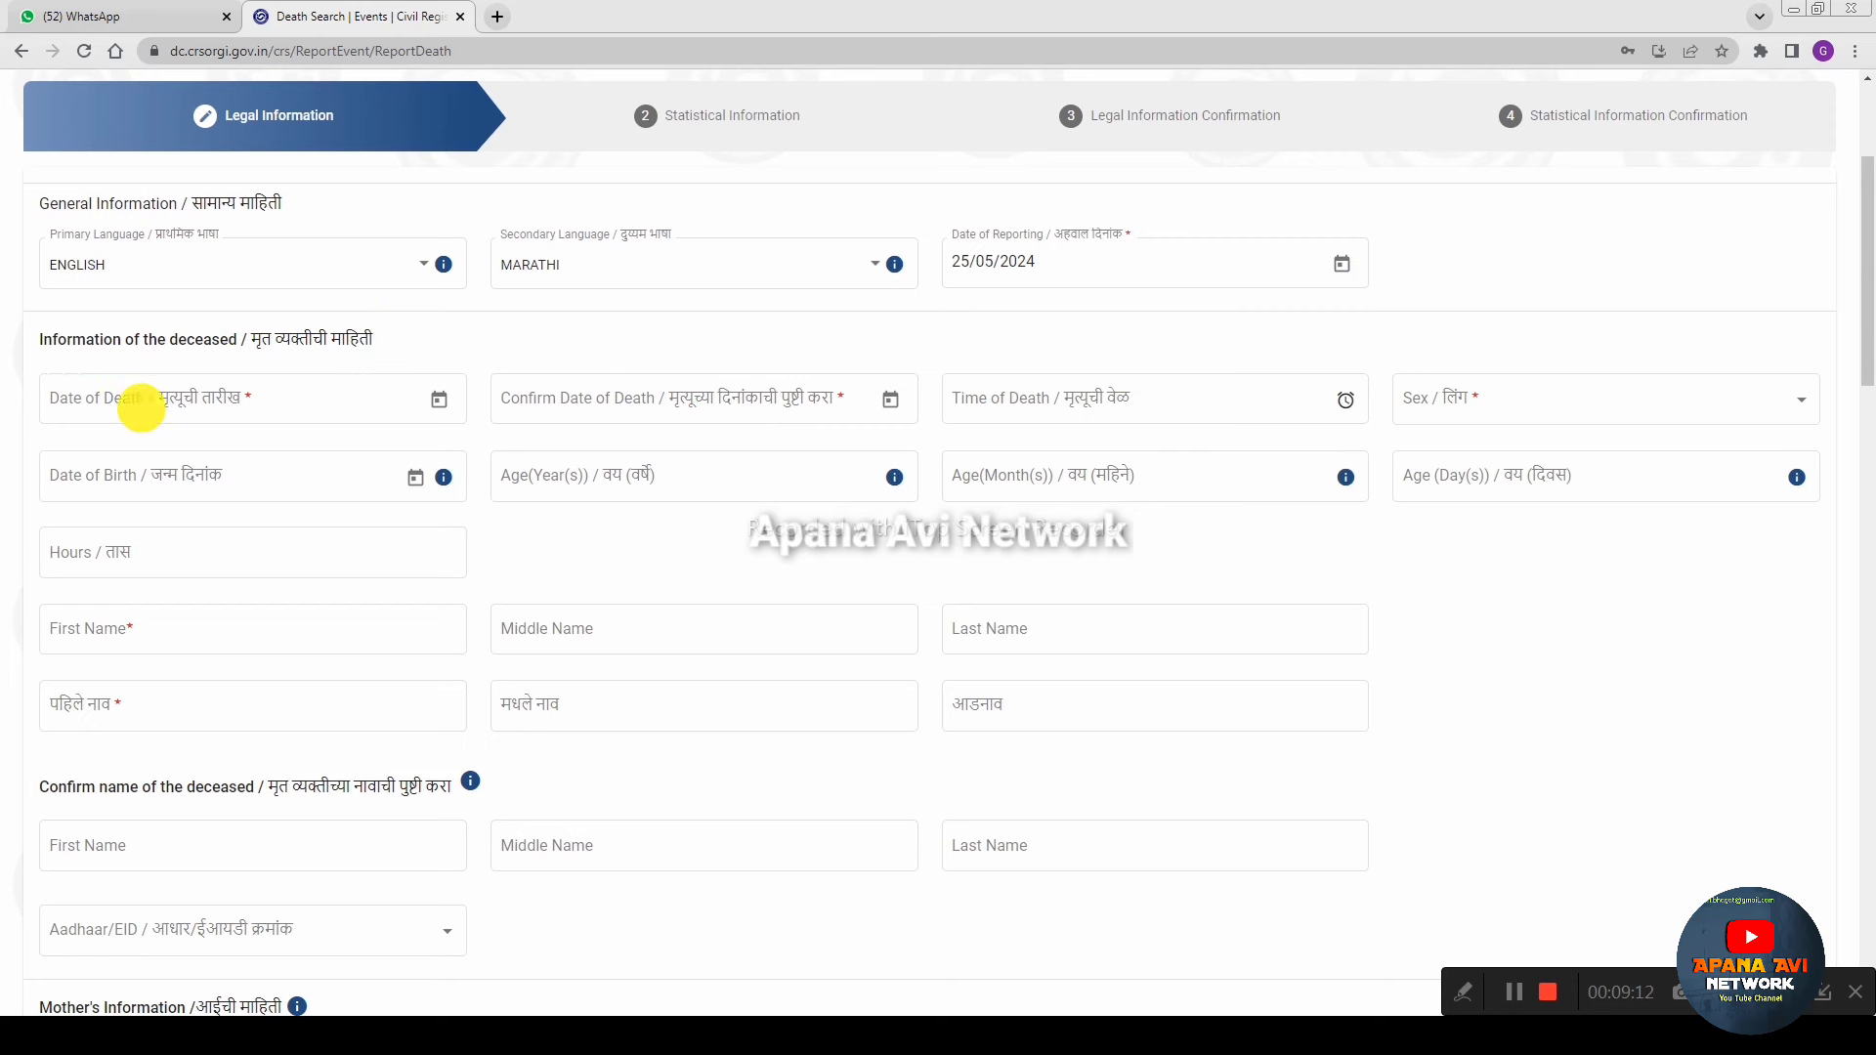
left_click(138, 404)
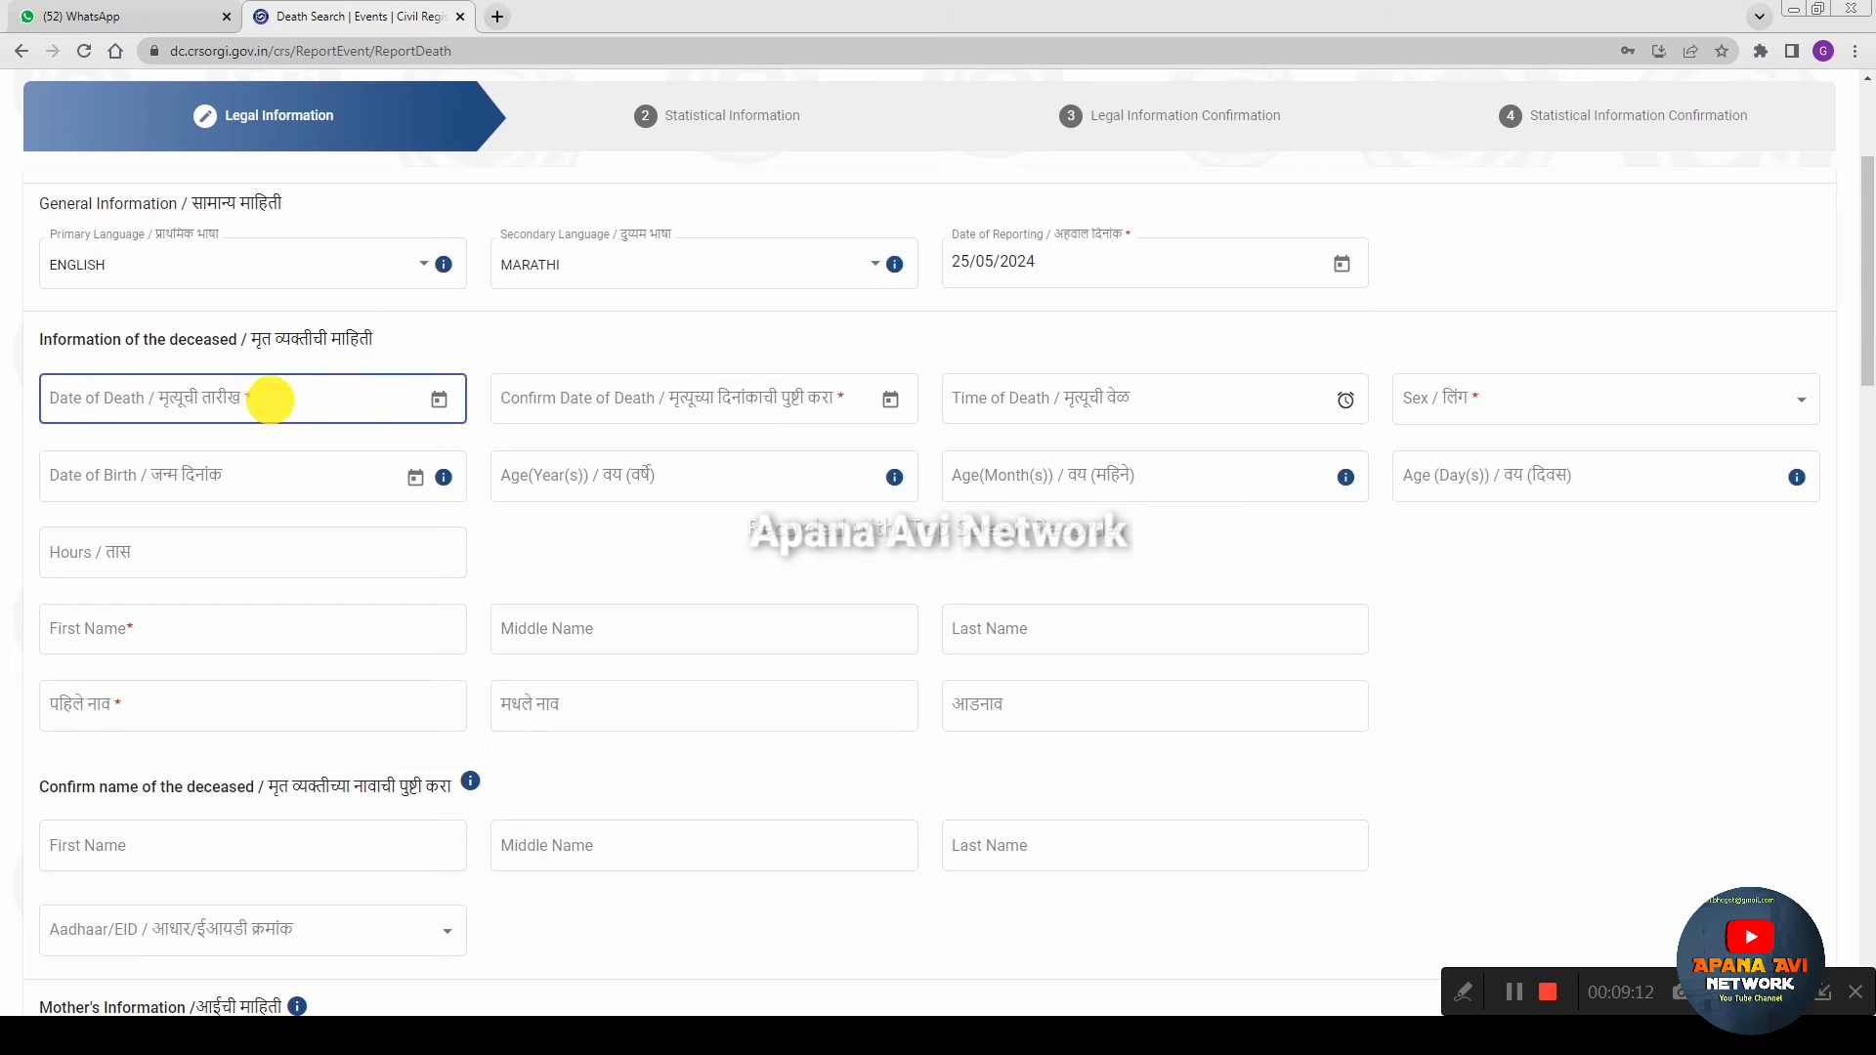
left_click(441, 405)
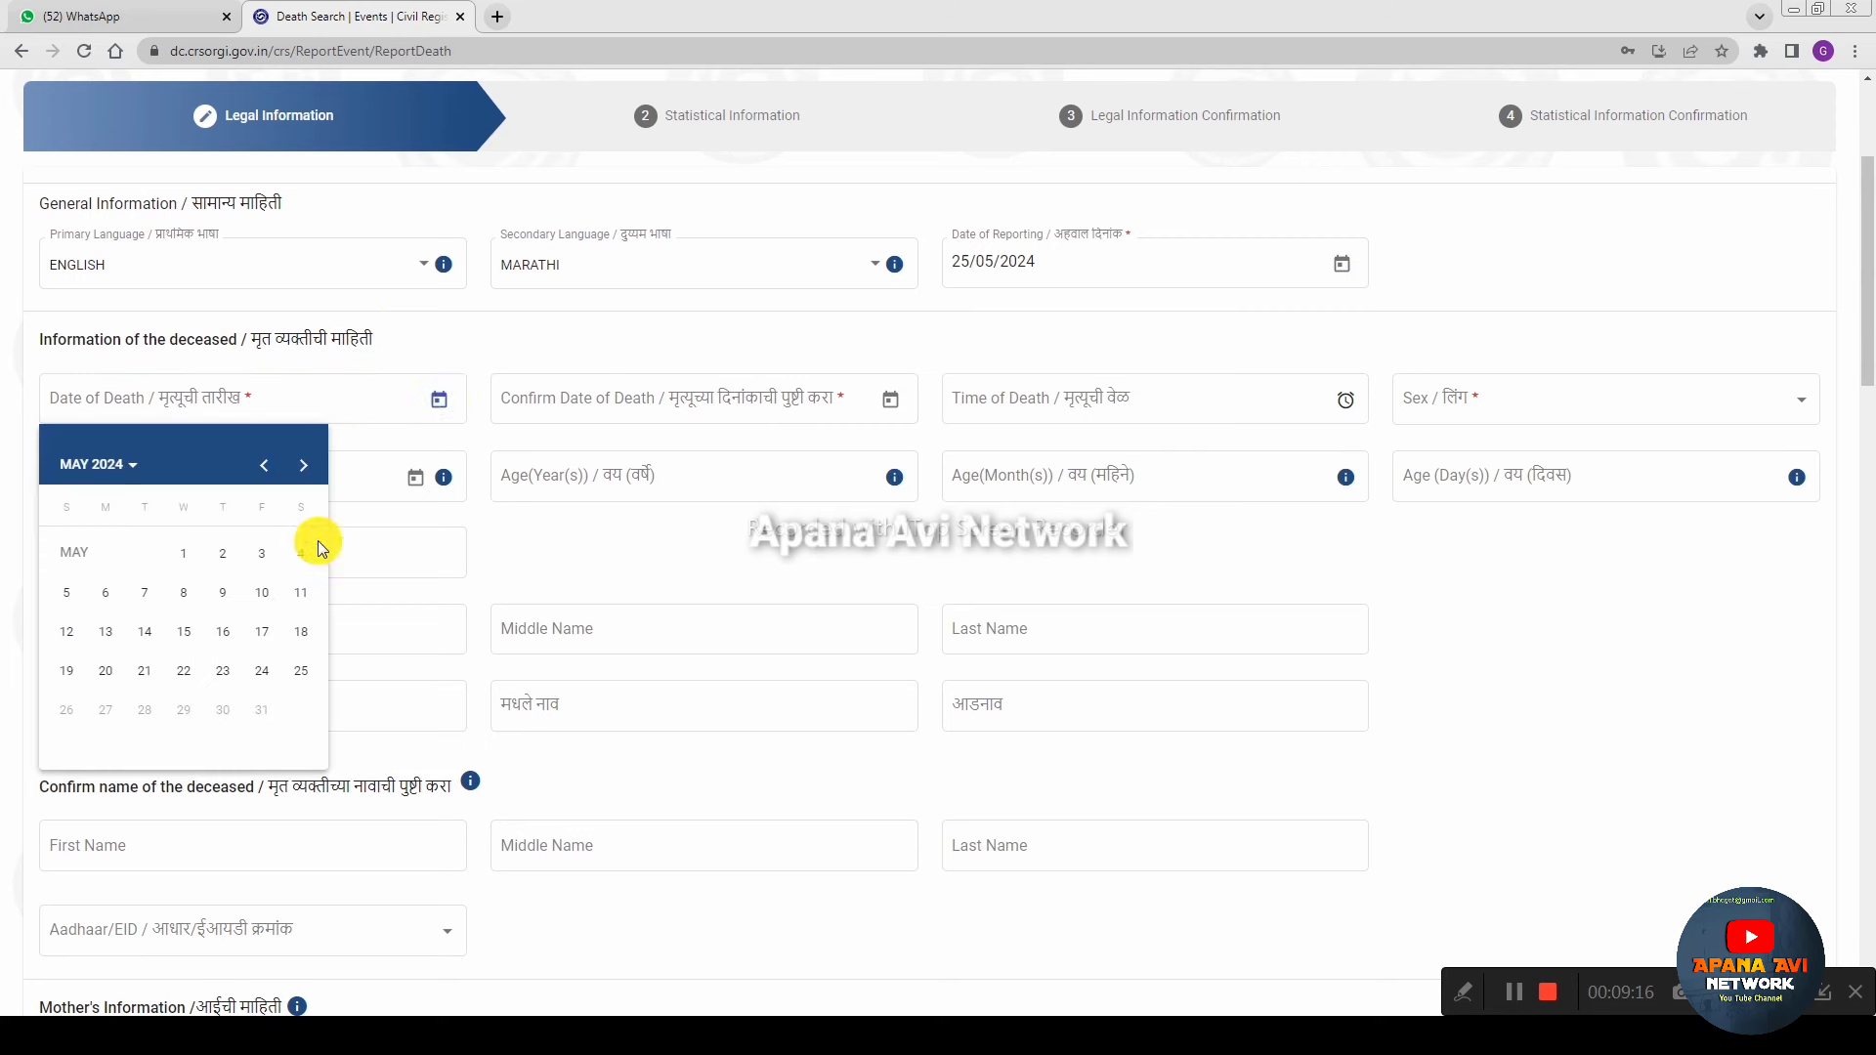
left_click(305, 600)
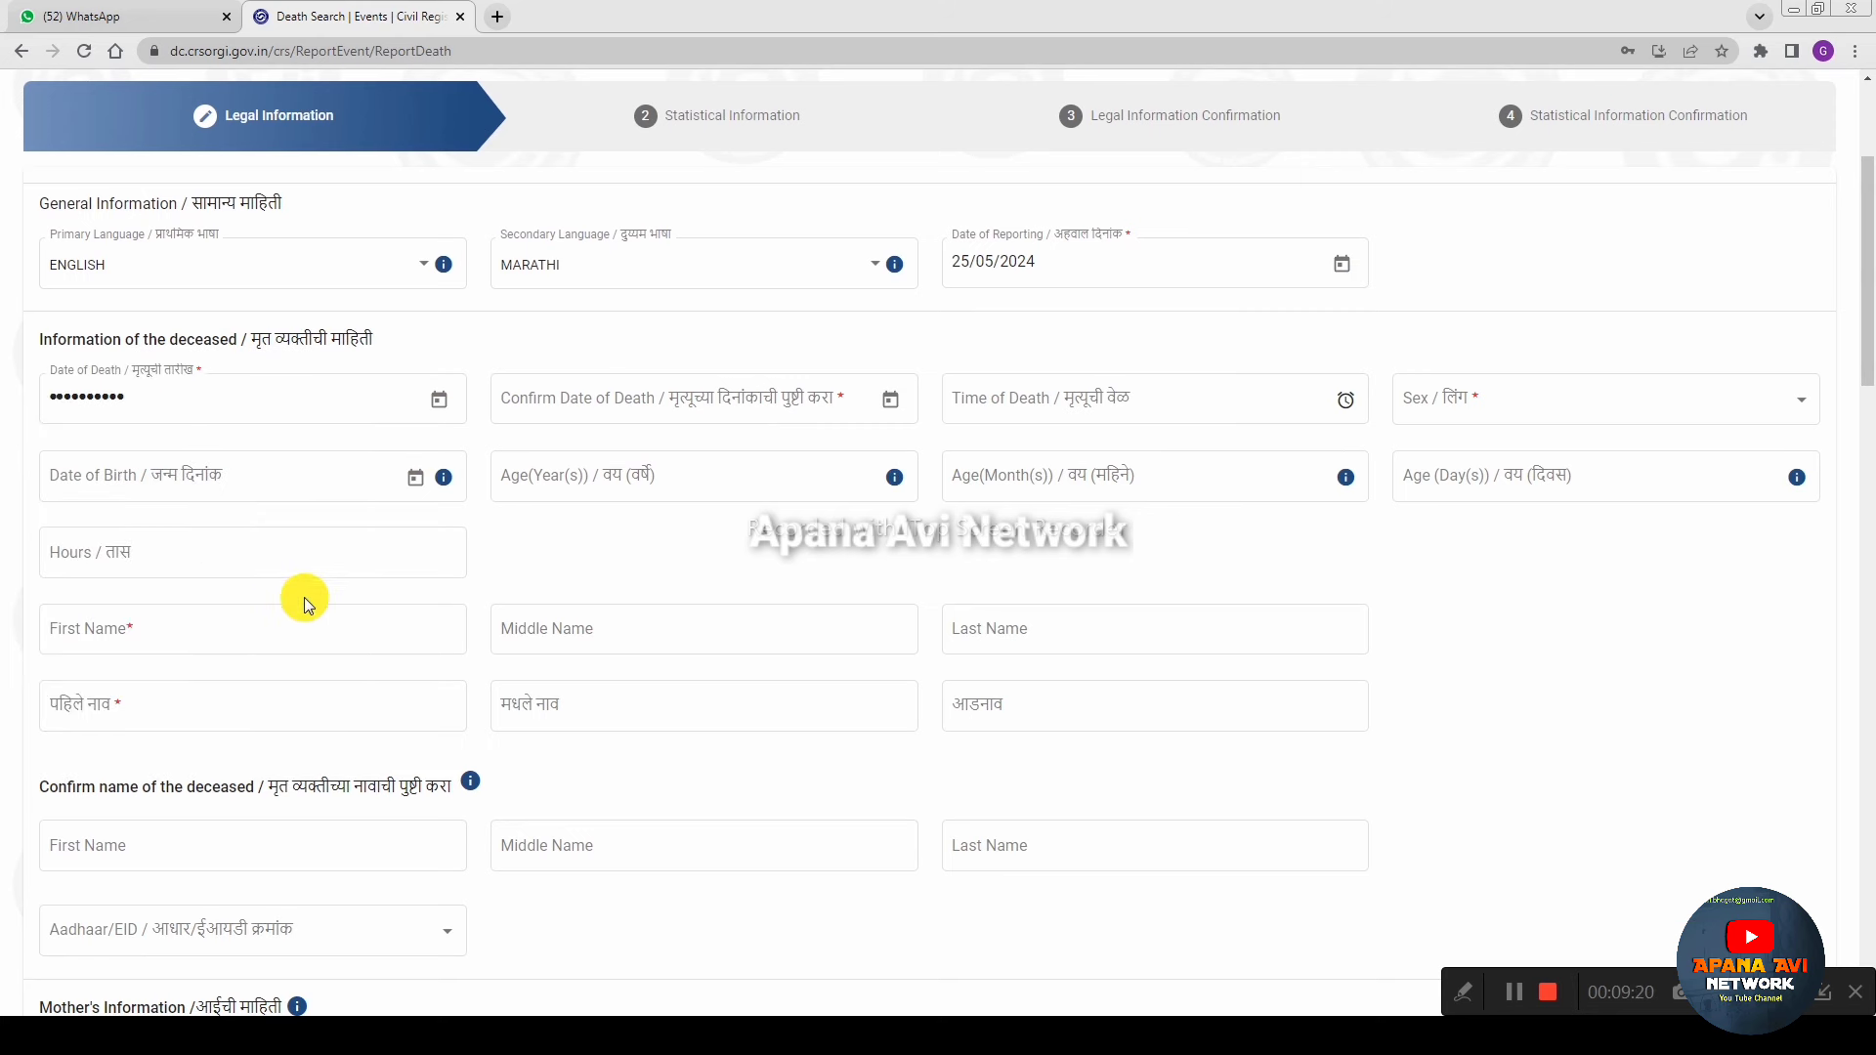
left_click(892, 404)
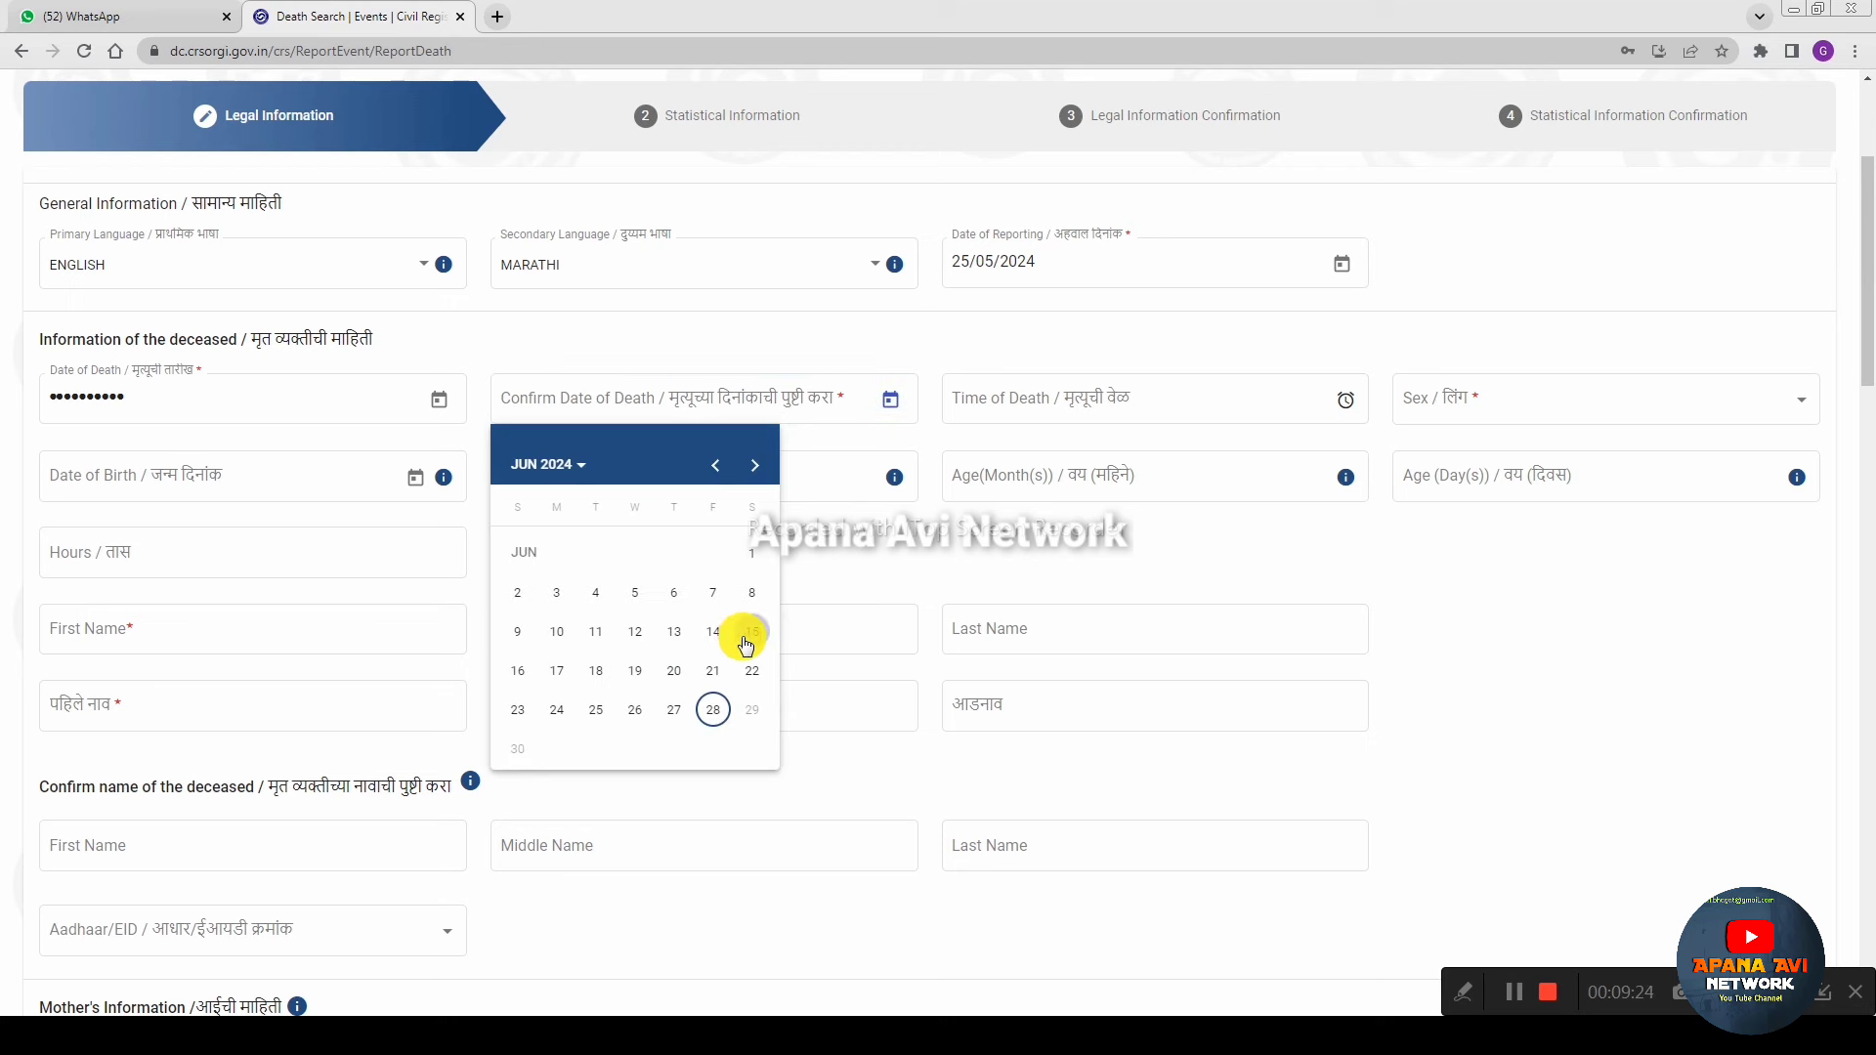
left_click(713, 470)
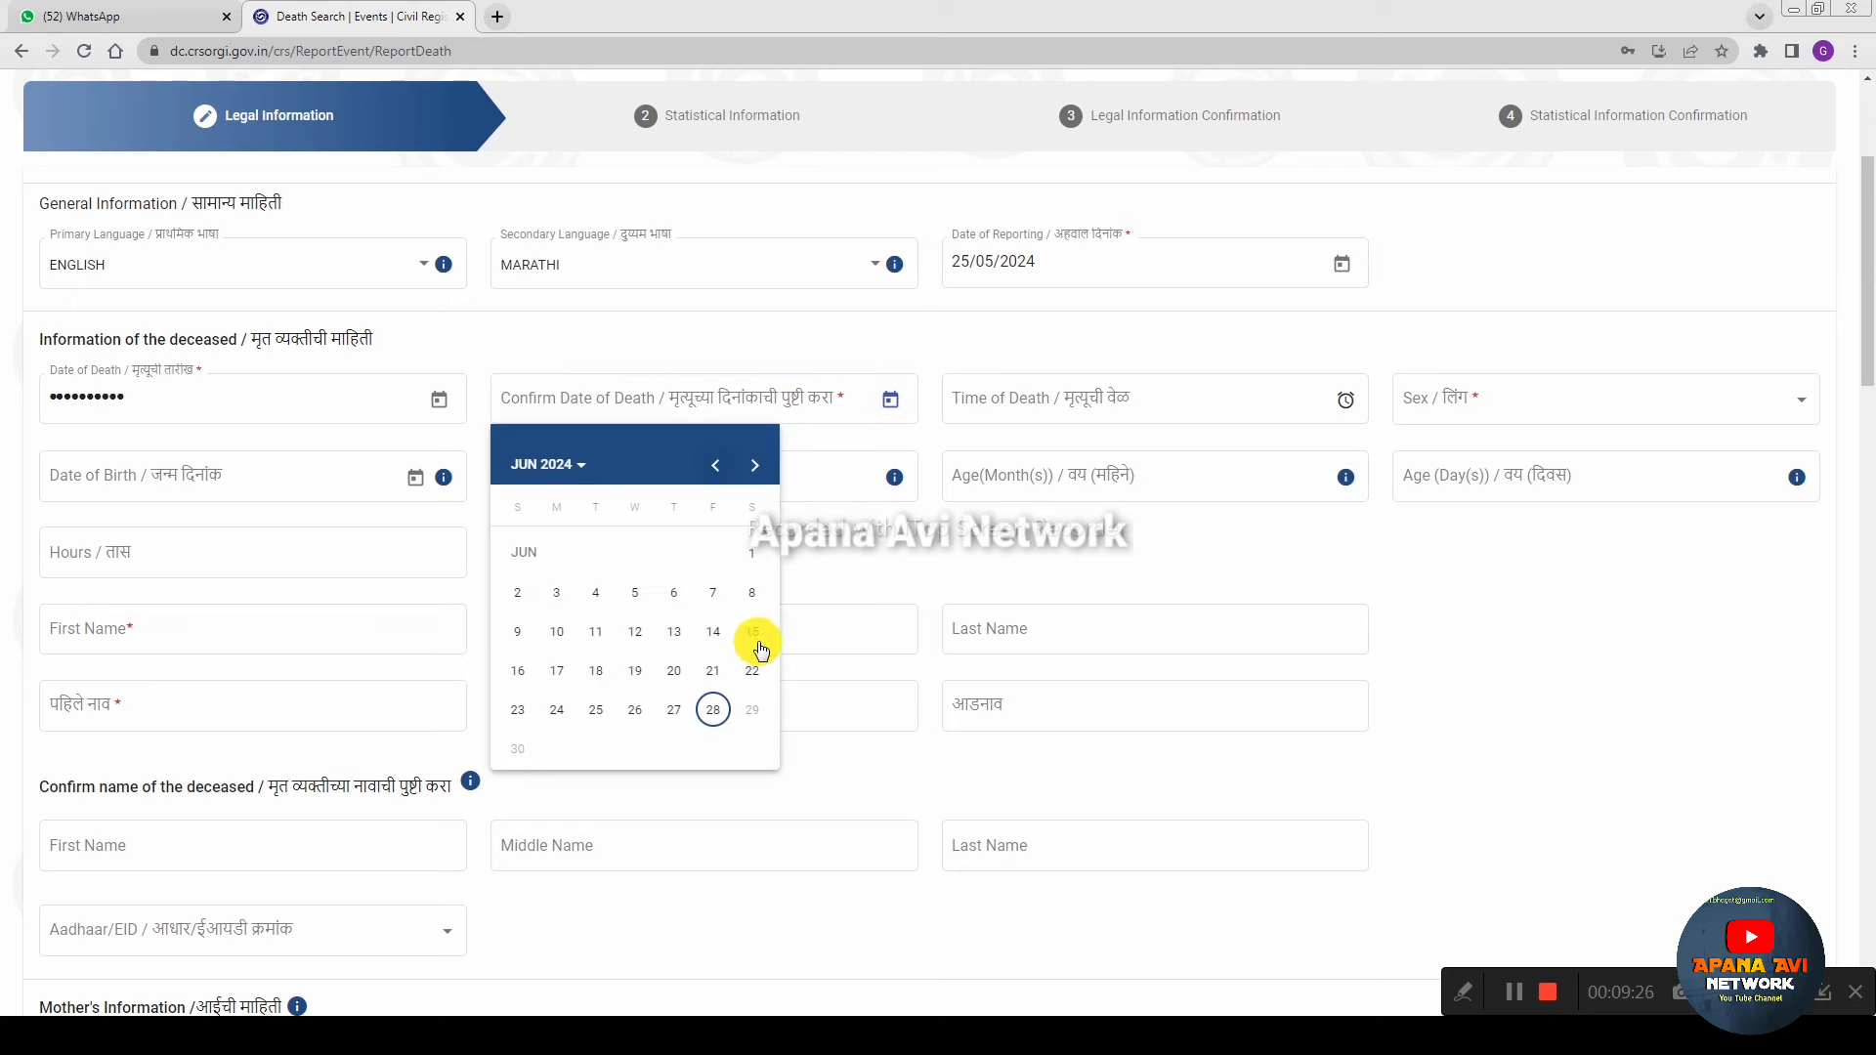
left_click(755, 592)
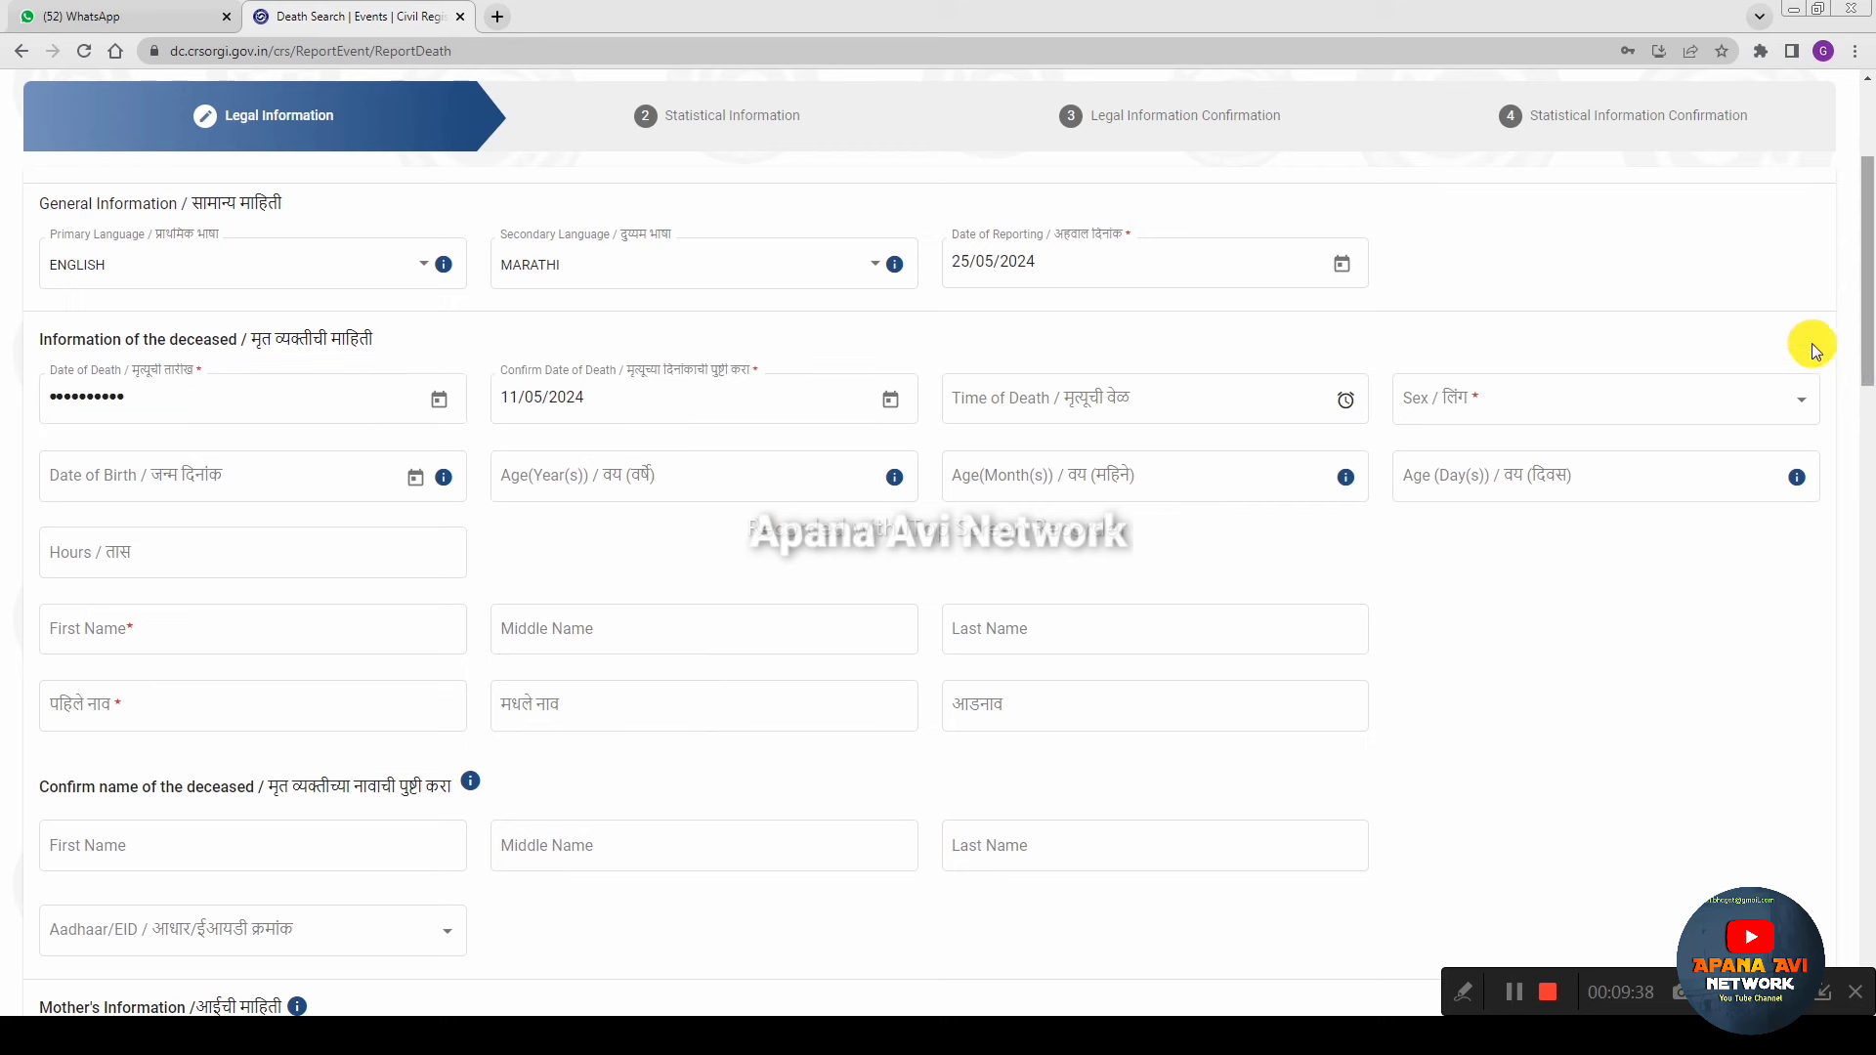
- Choose Male / पुरुष in the deceased's Sex dropdown
left_click(1246, 422)
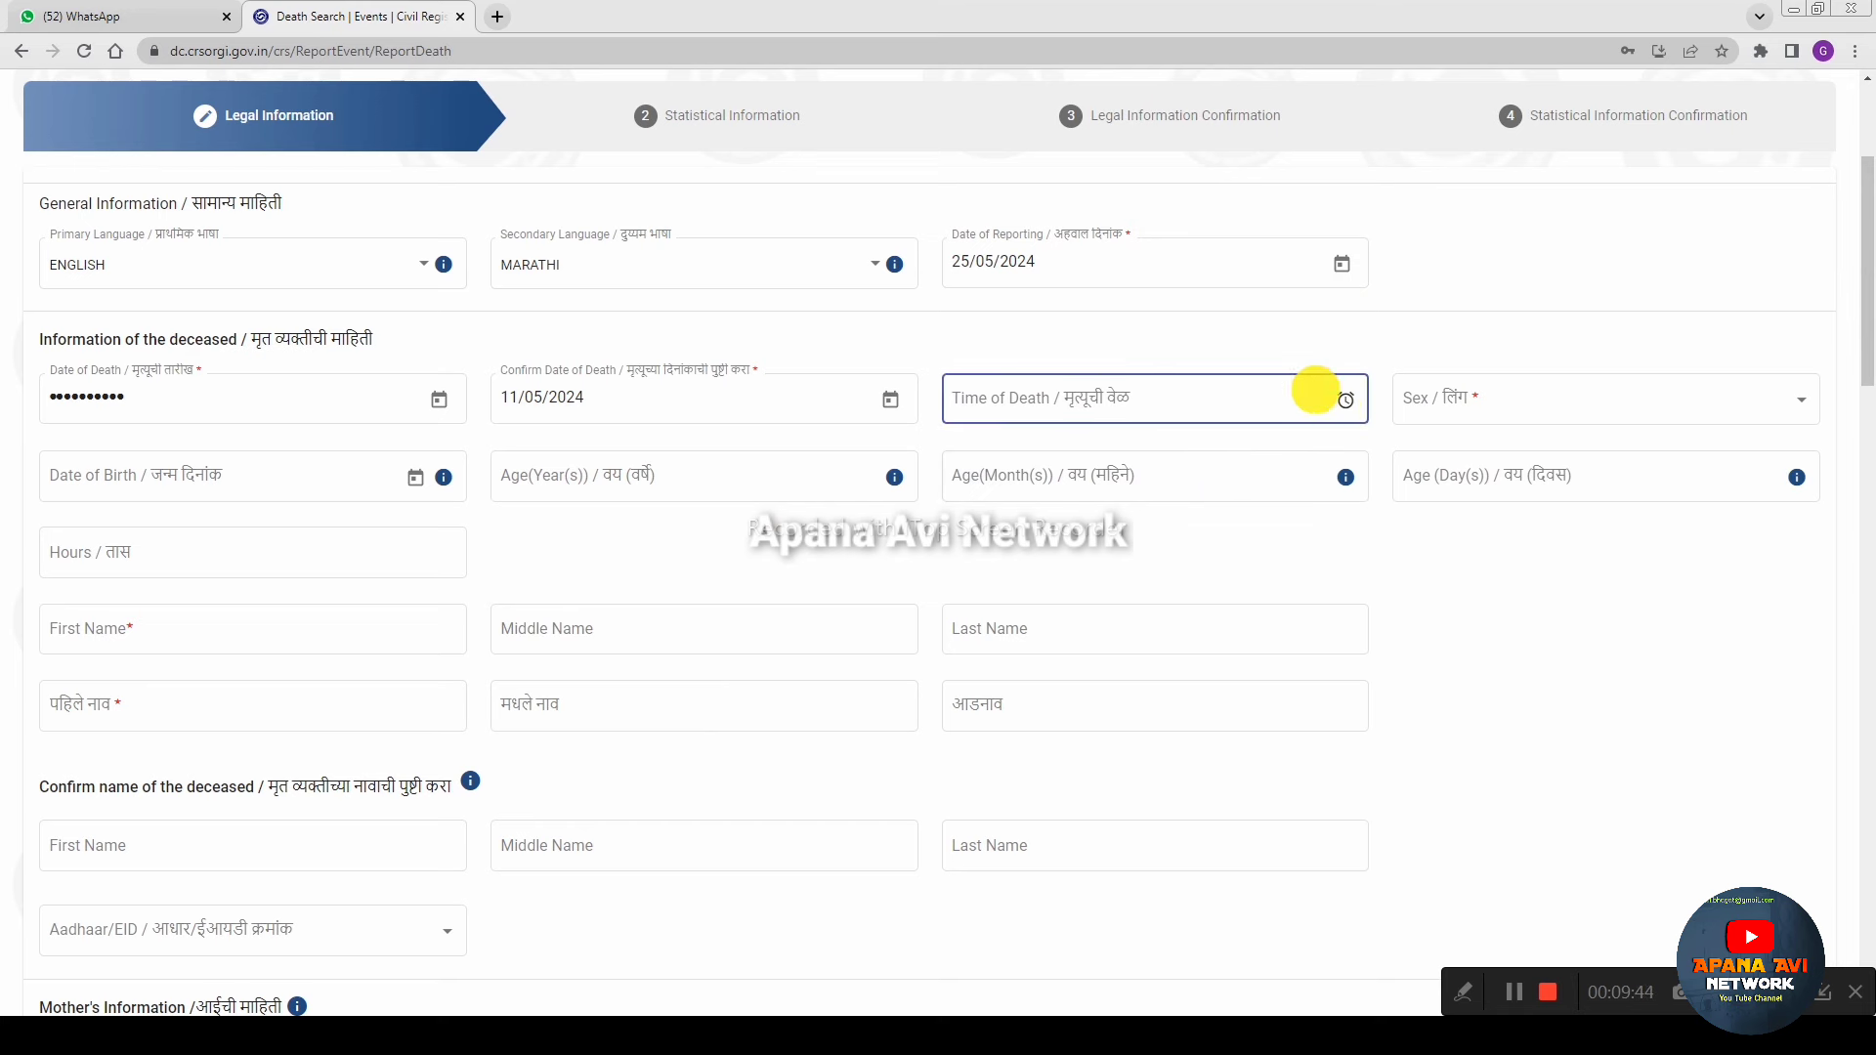
left_click(1121, 436)
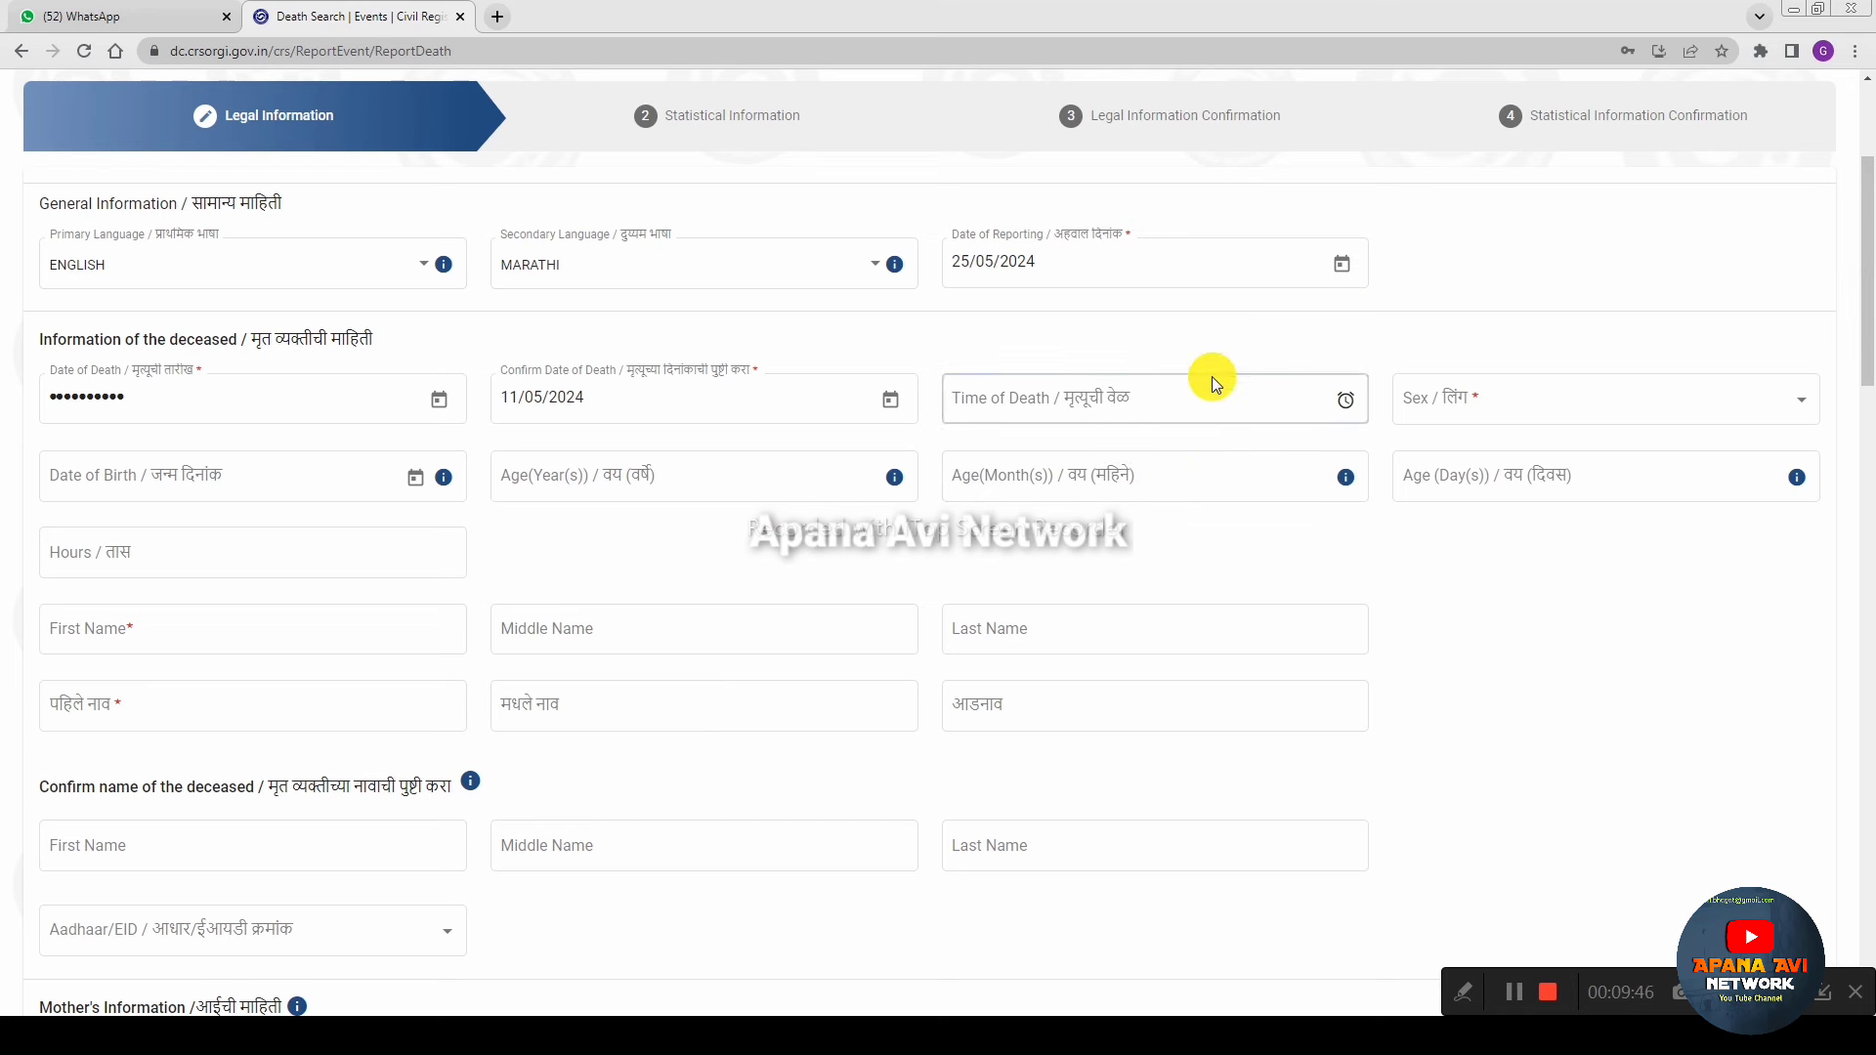
left_click(1166, 398)
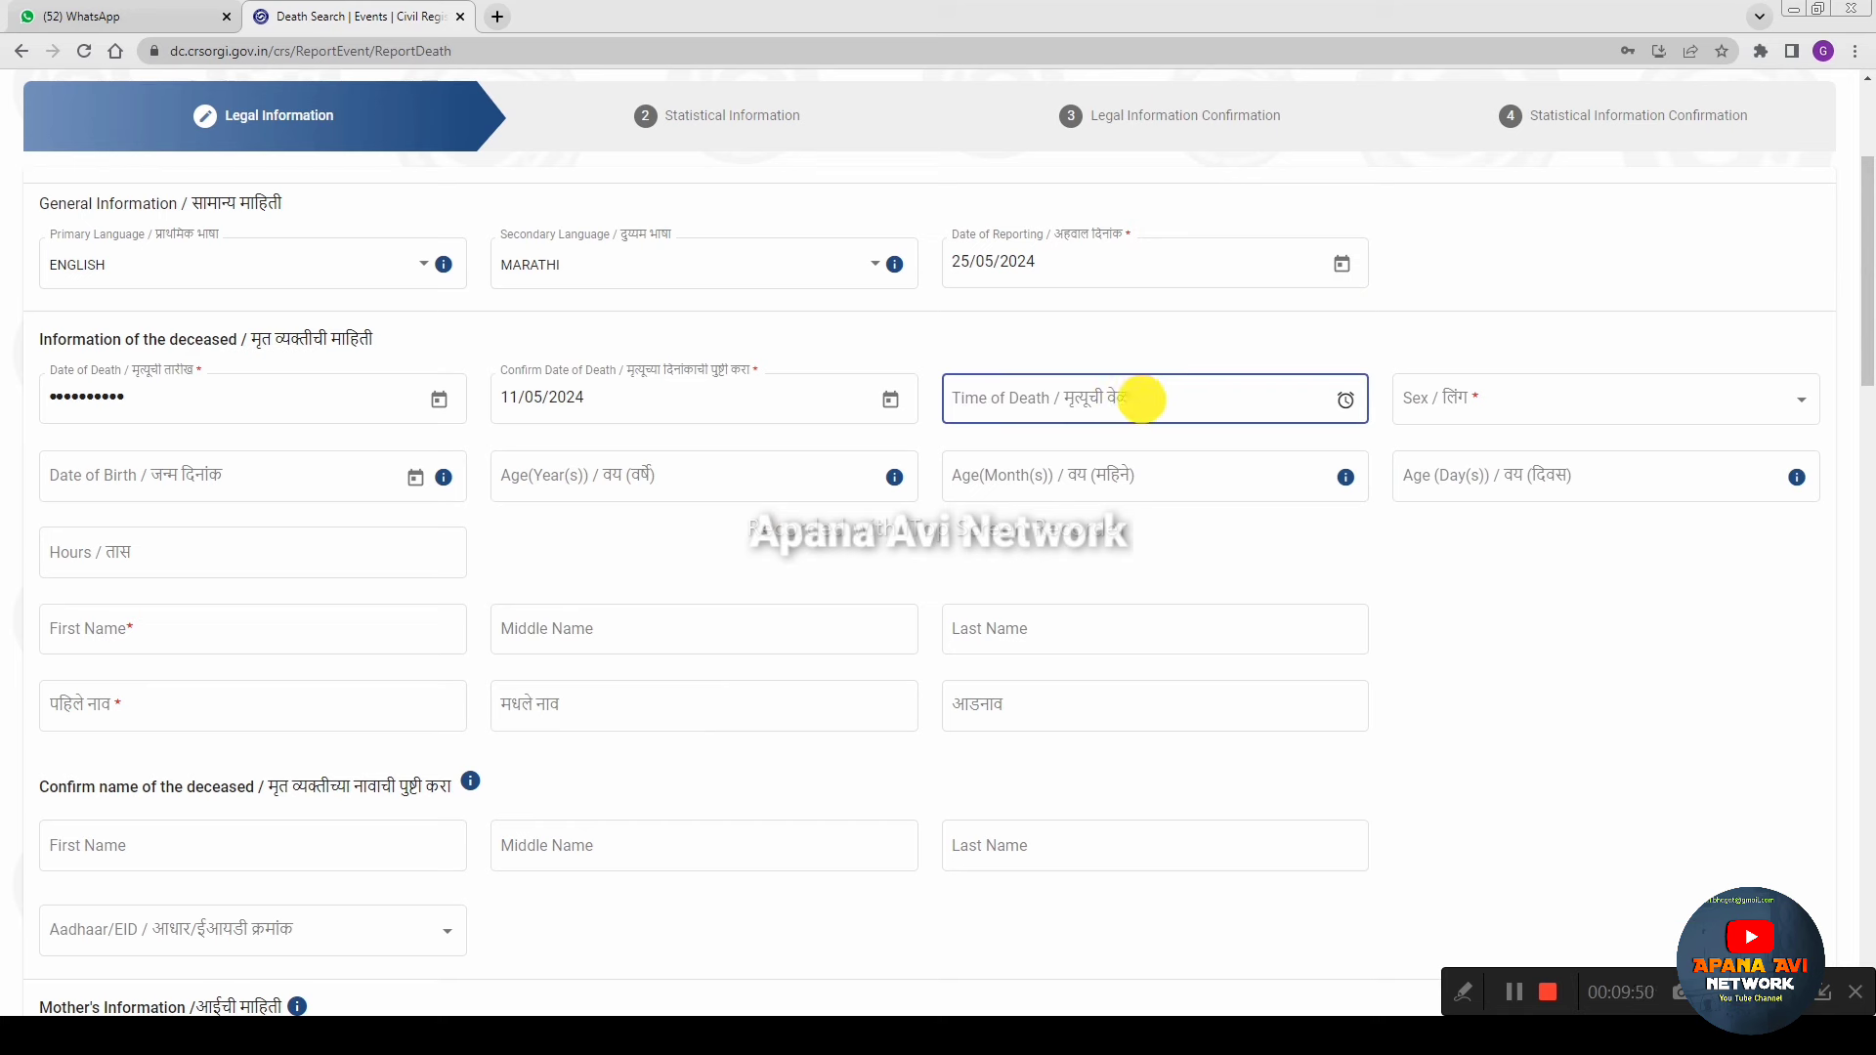
left_click(1563, 393)
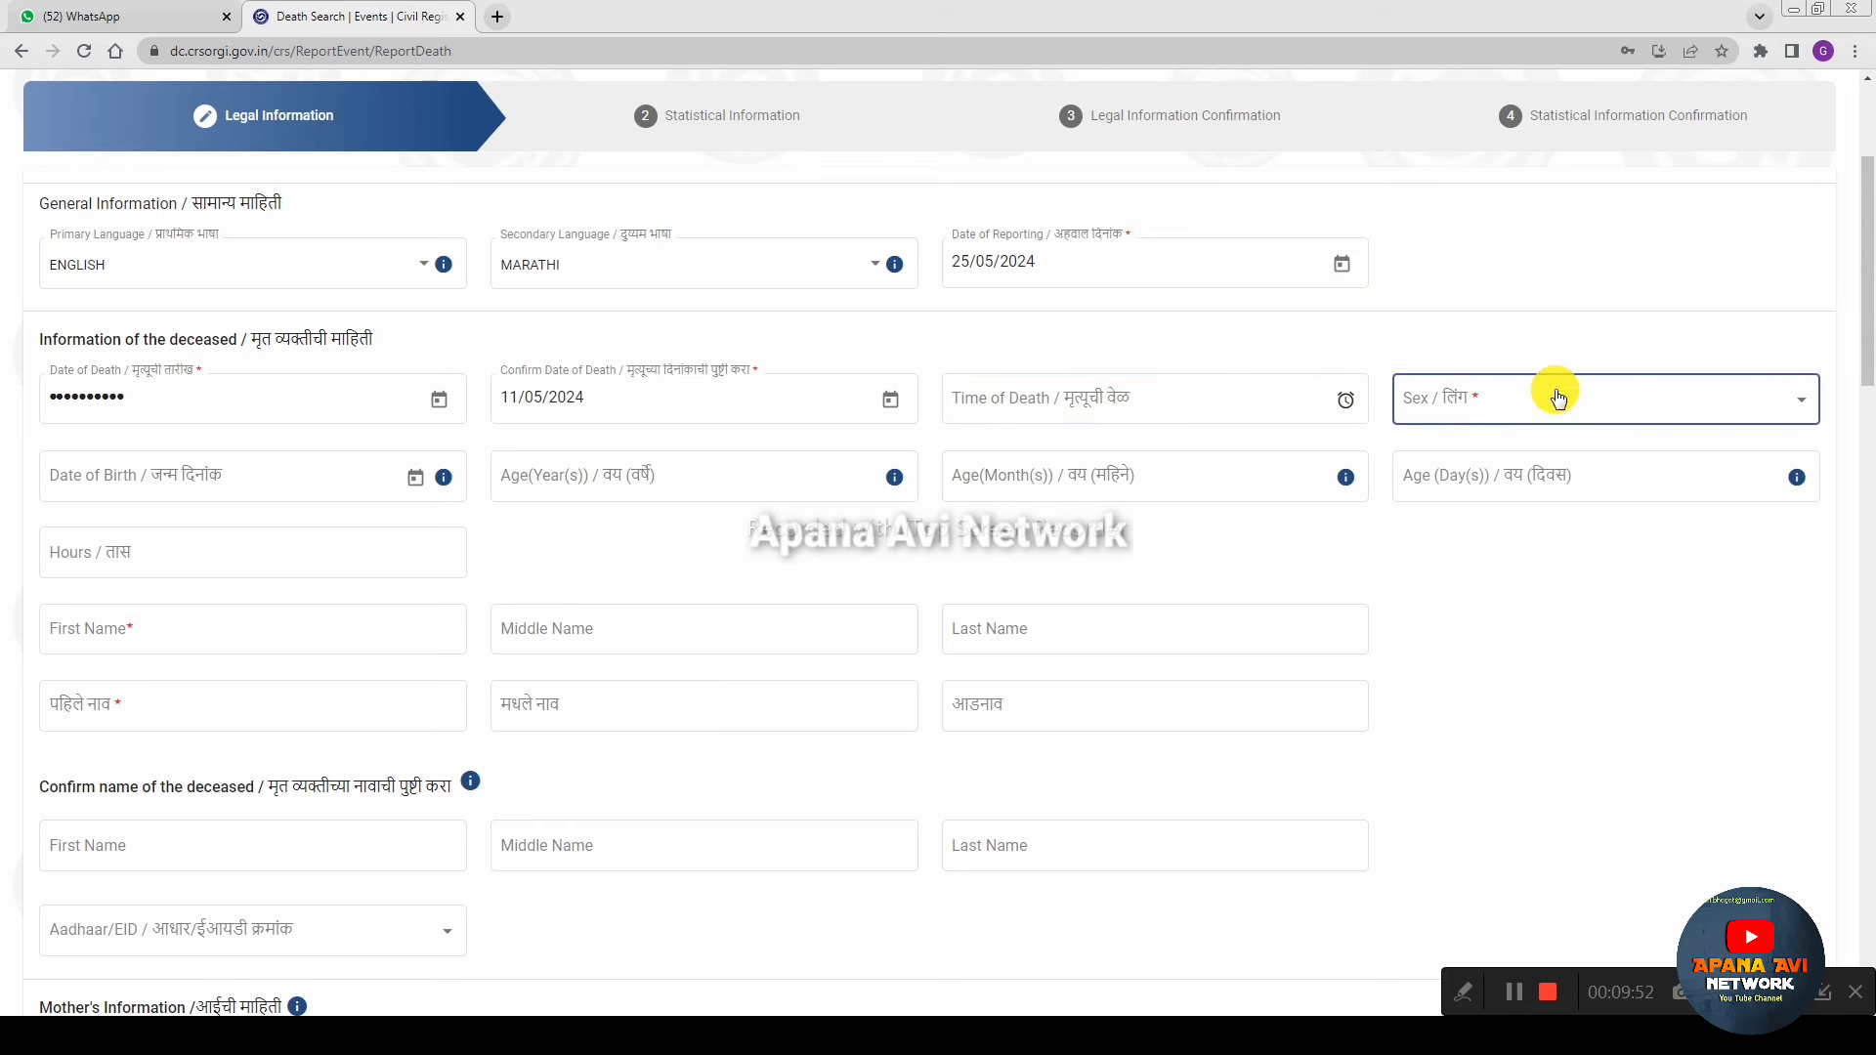
left_click(1557, 395)
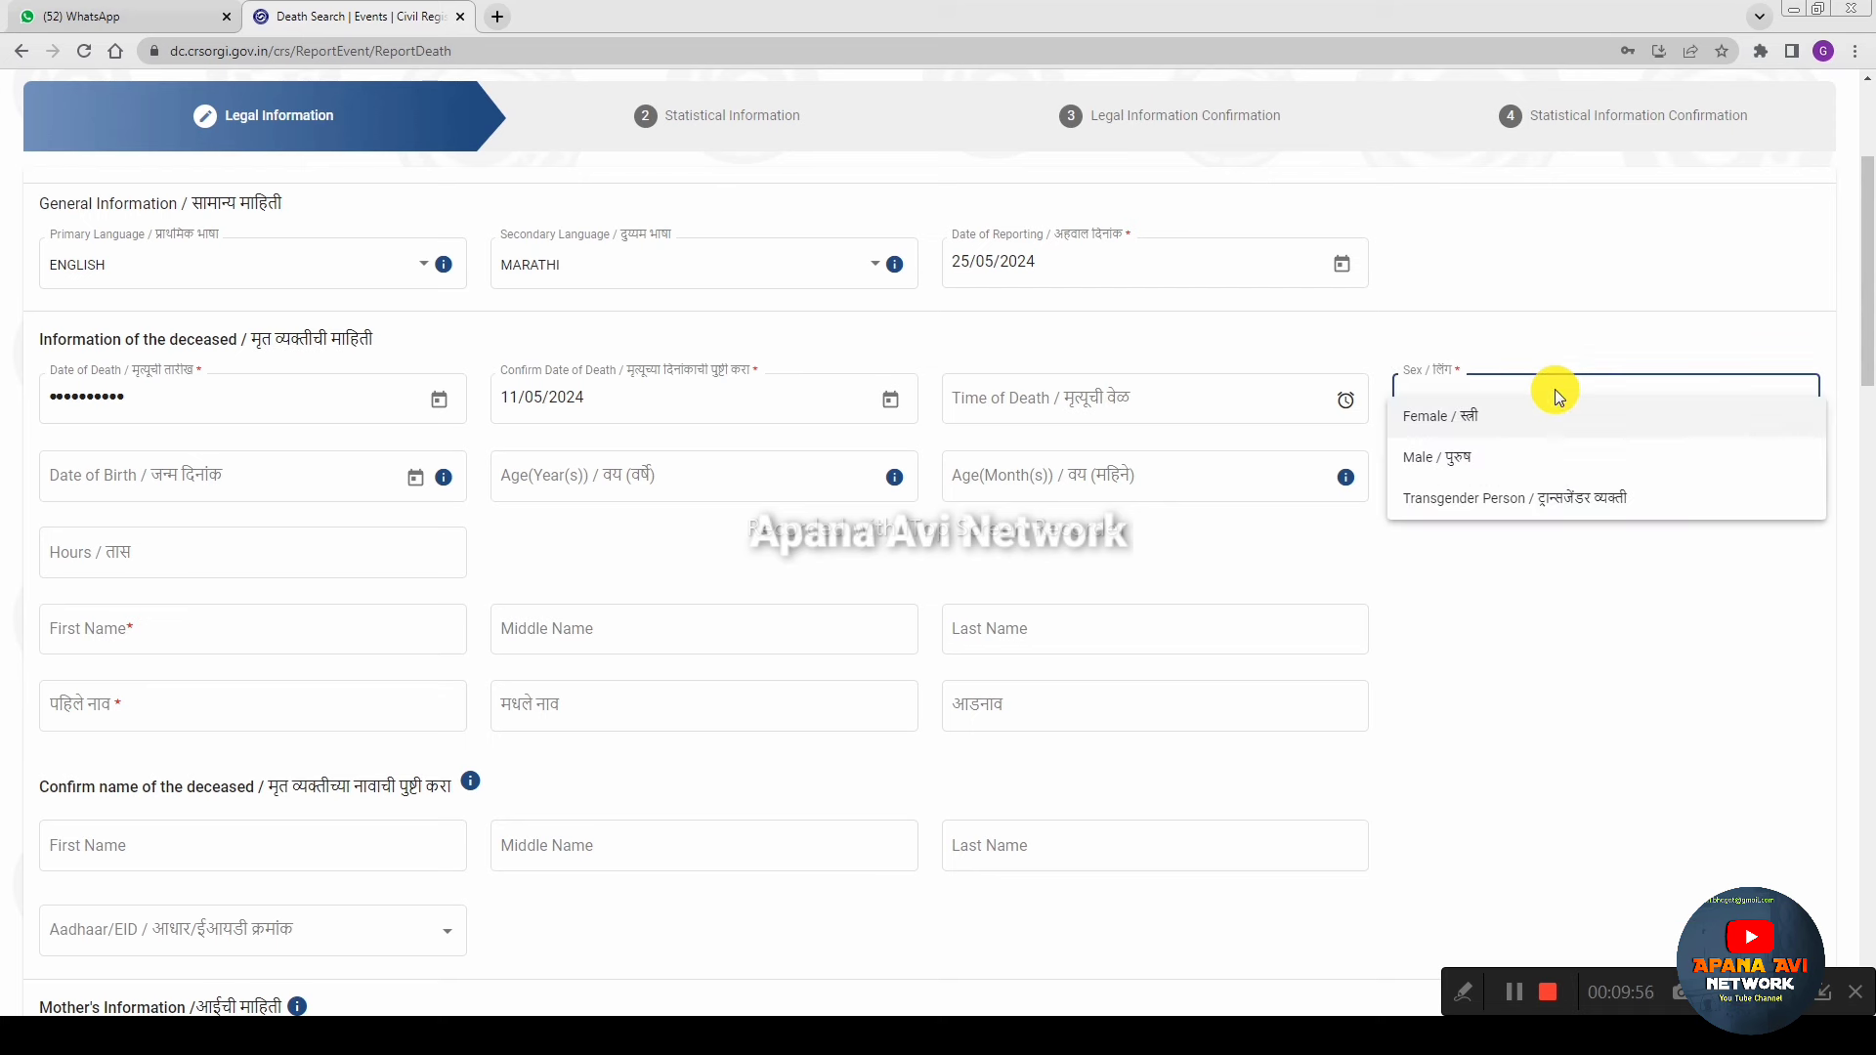
left_click(1472, 455)
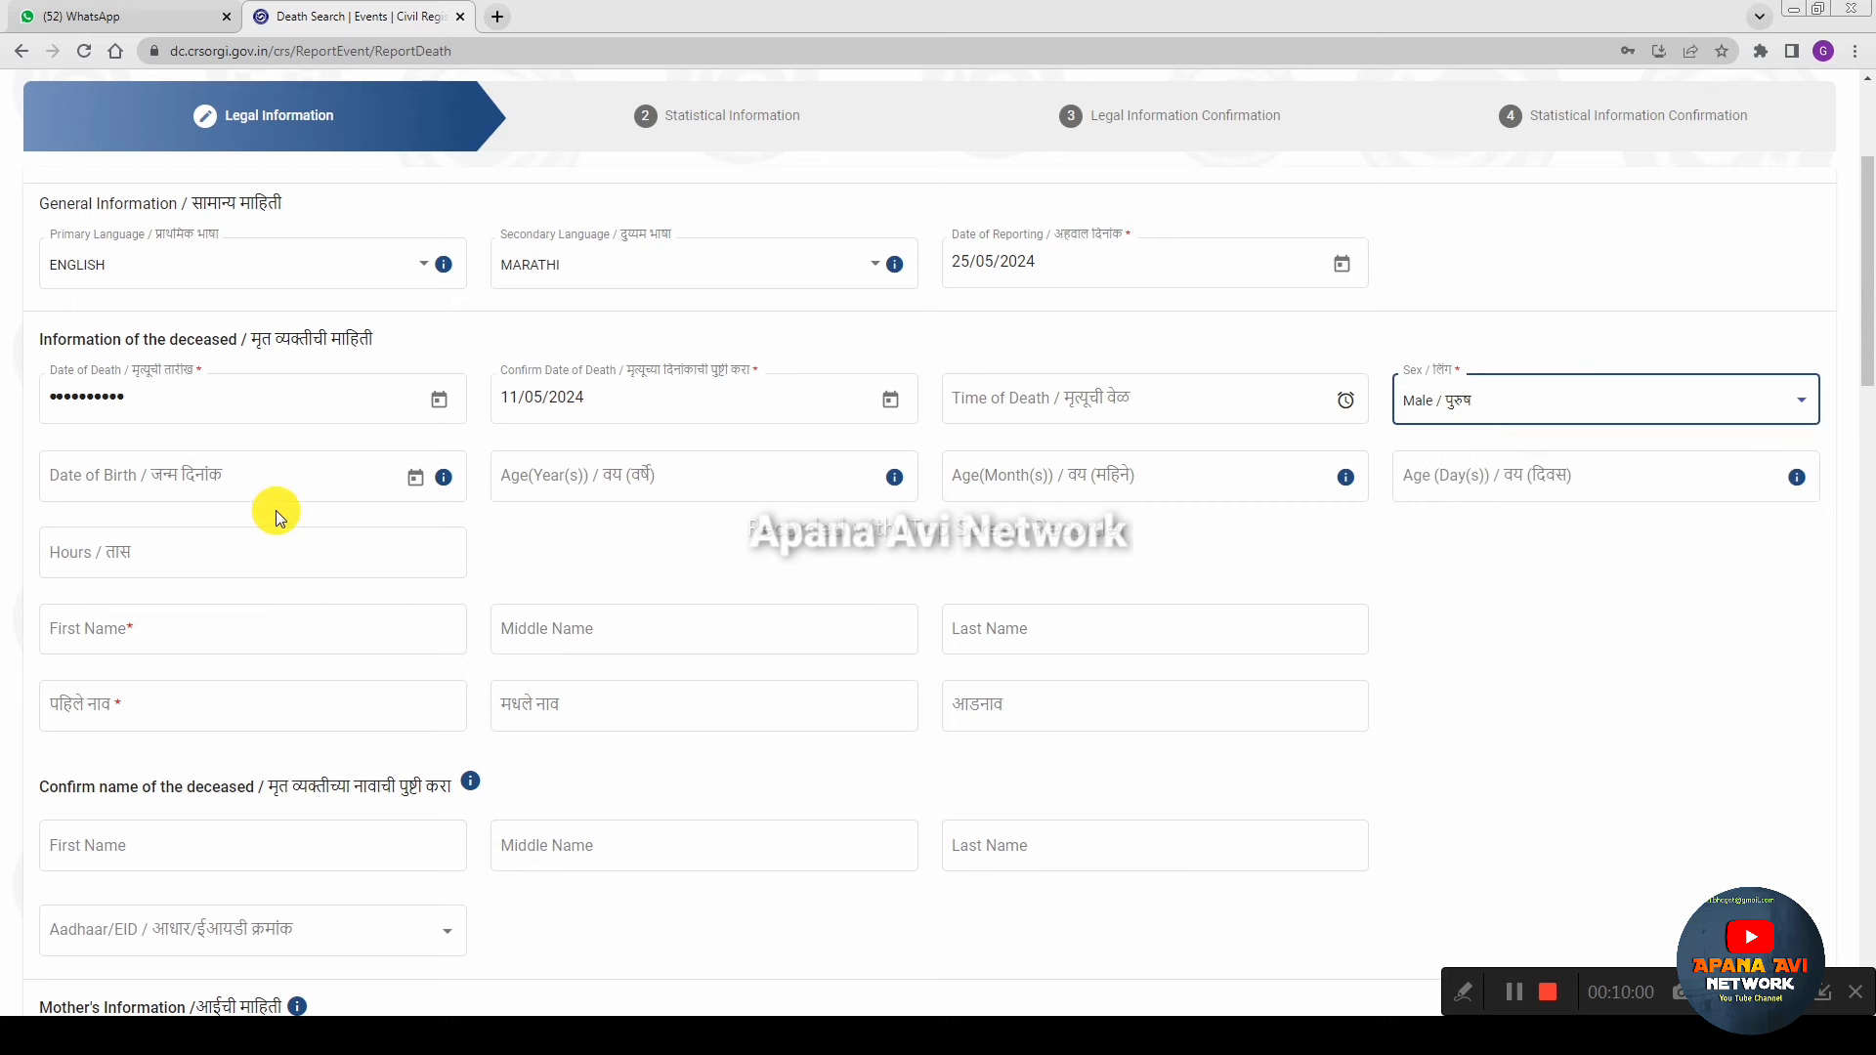
left_click(143, 476)
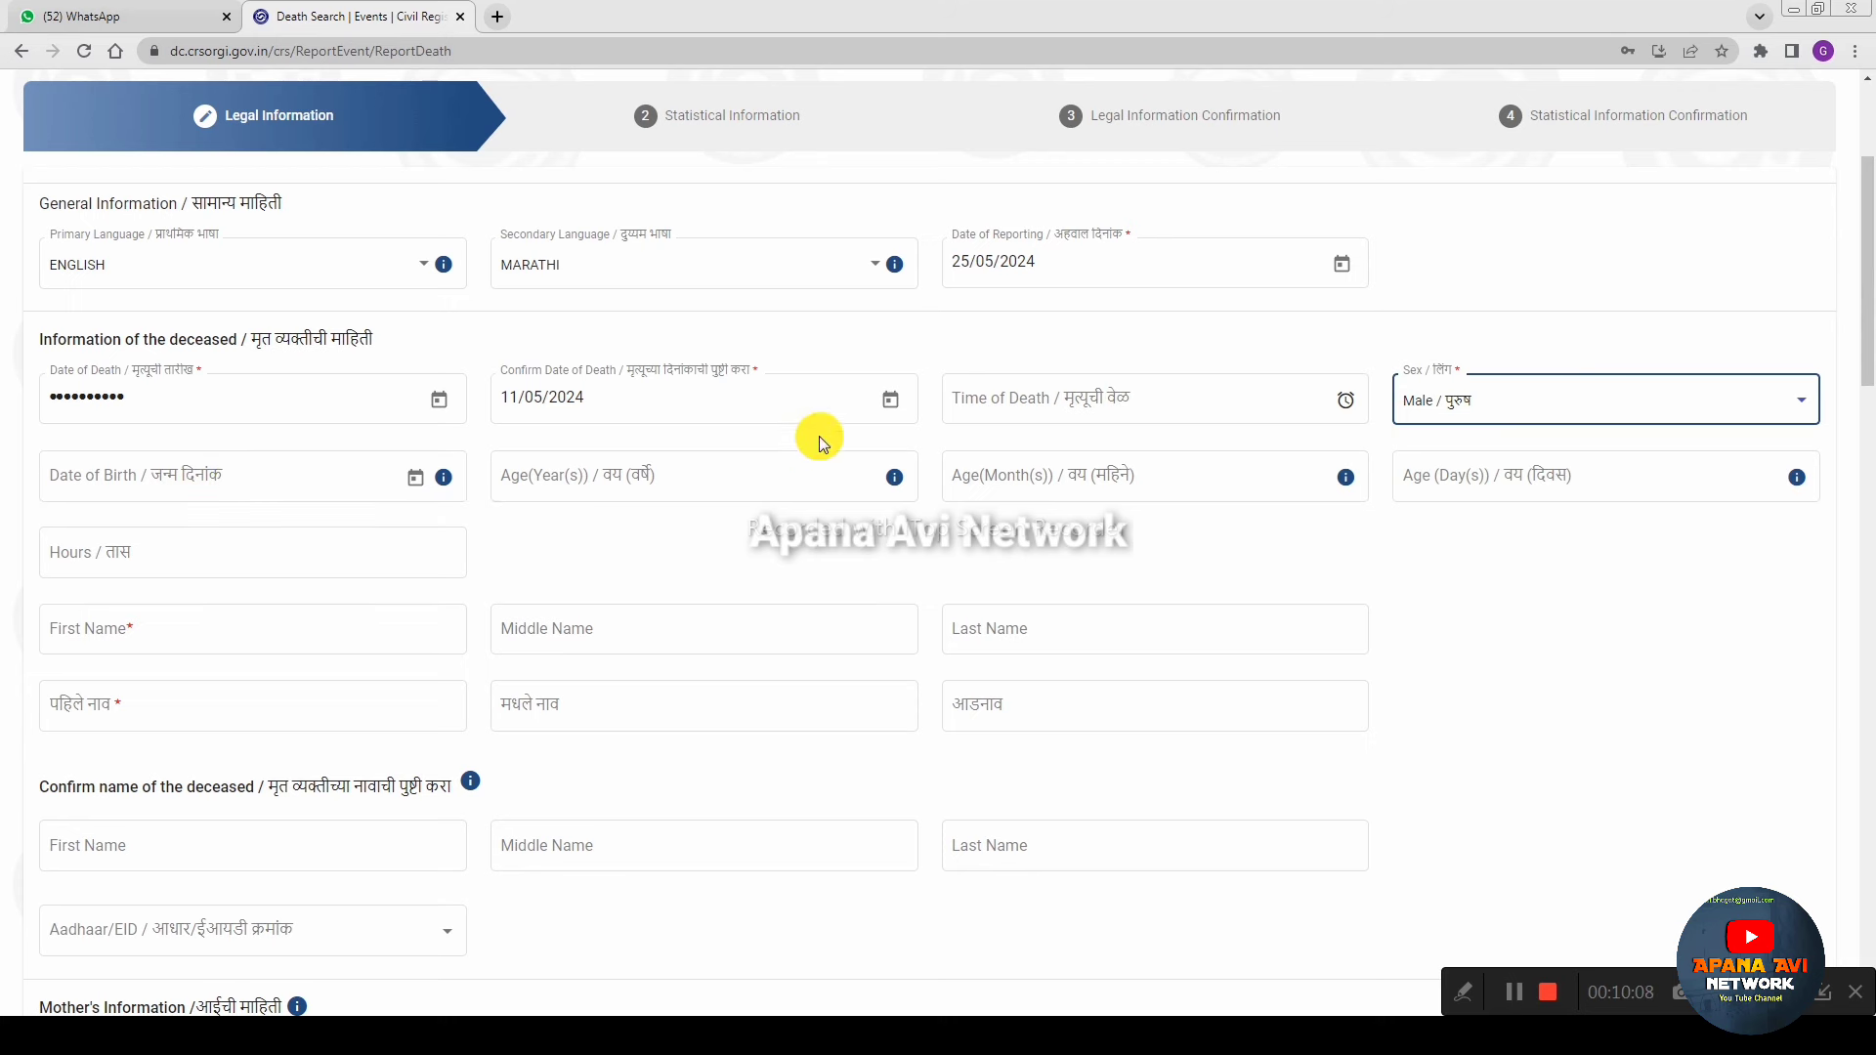
- Enter the deceased's age as 46 years
left_click(661, 479)
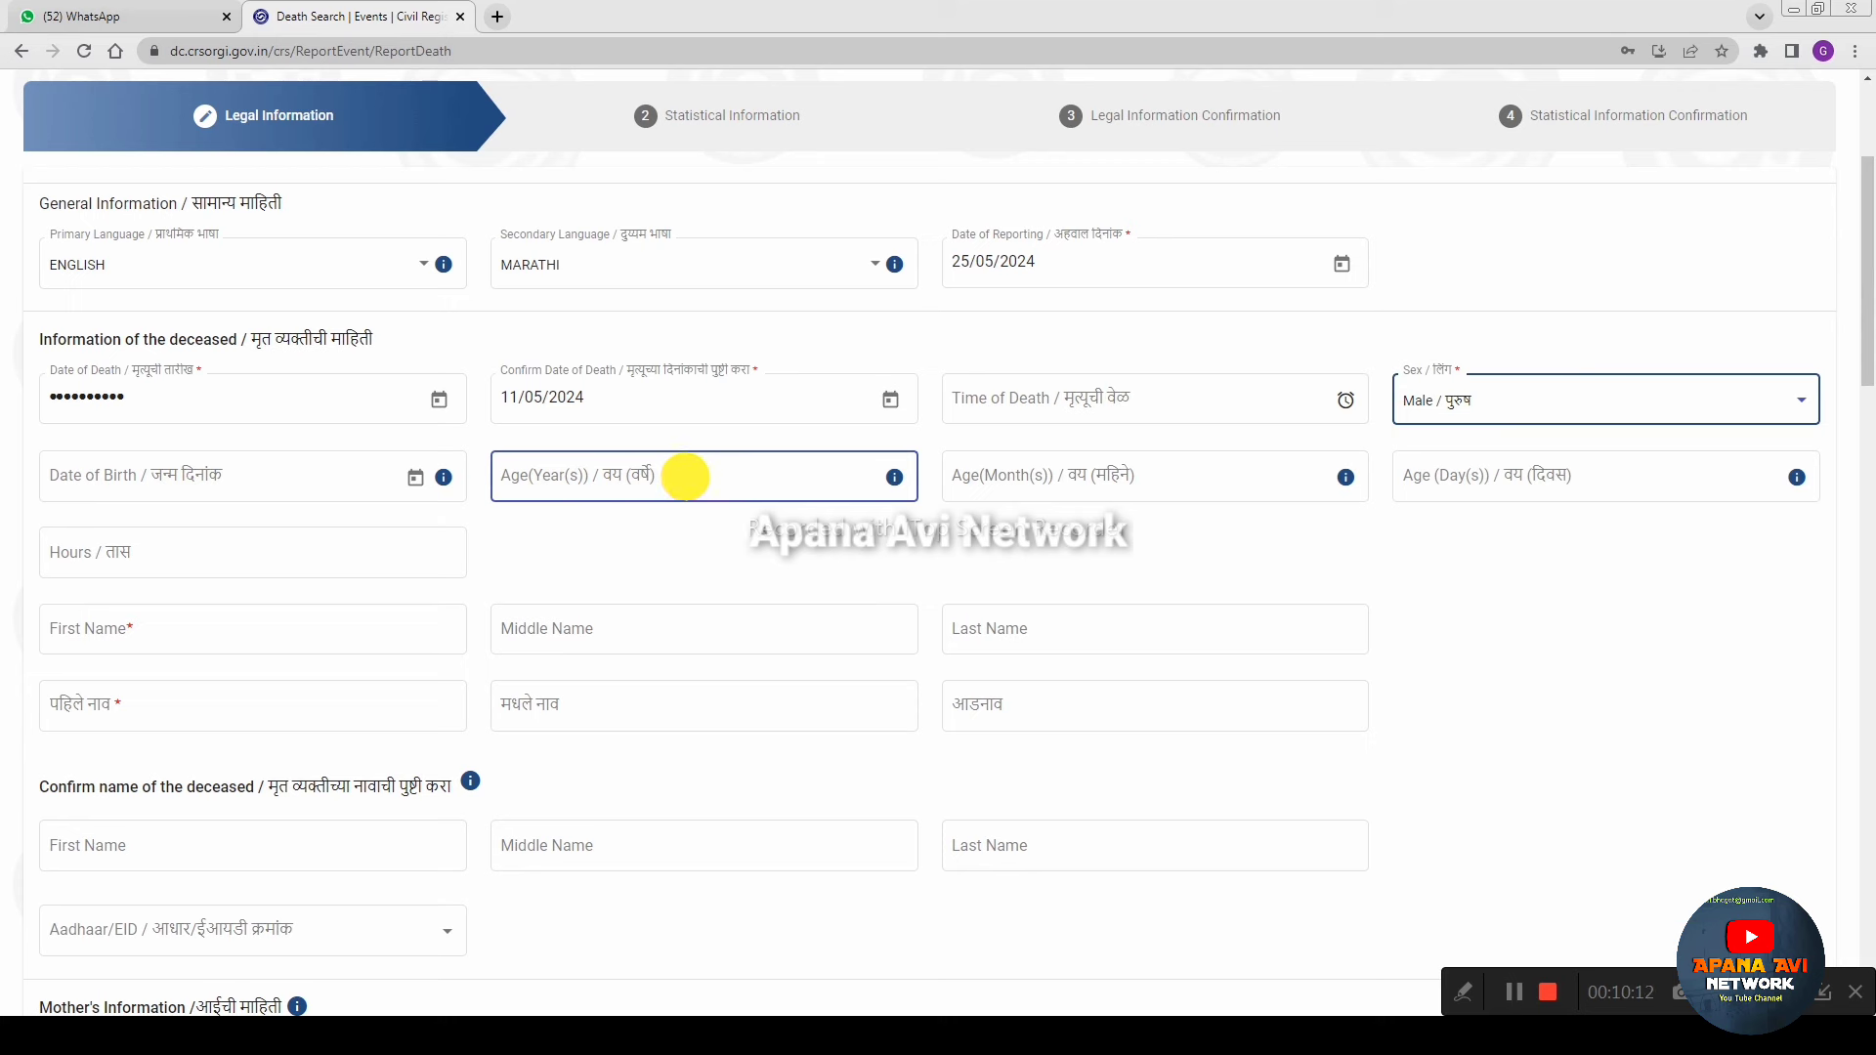
left_click(684, 477)
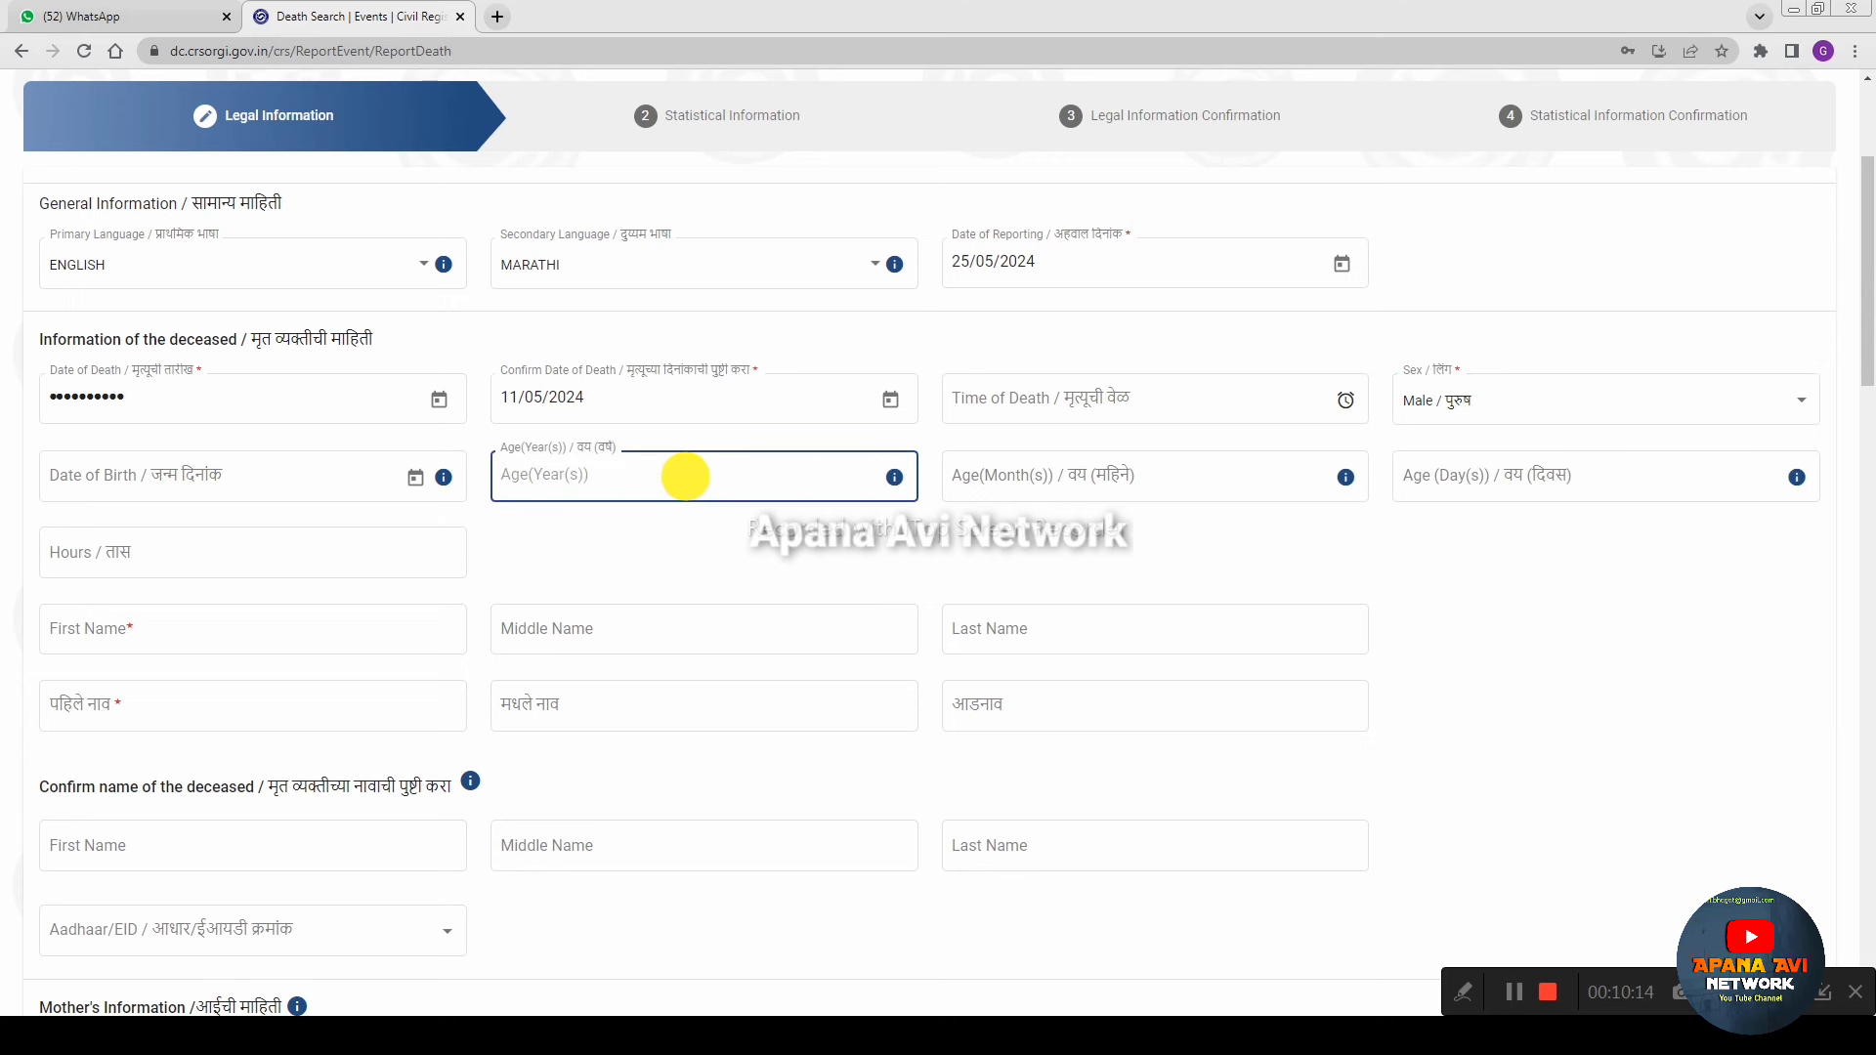
type("46")
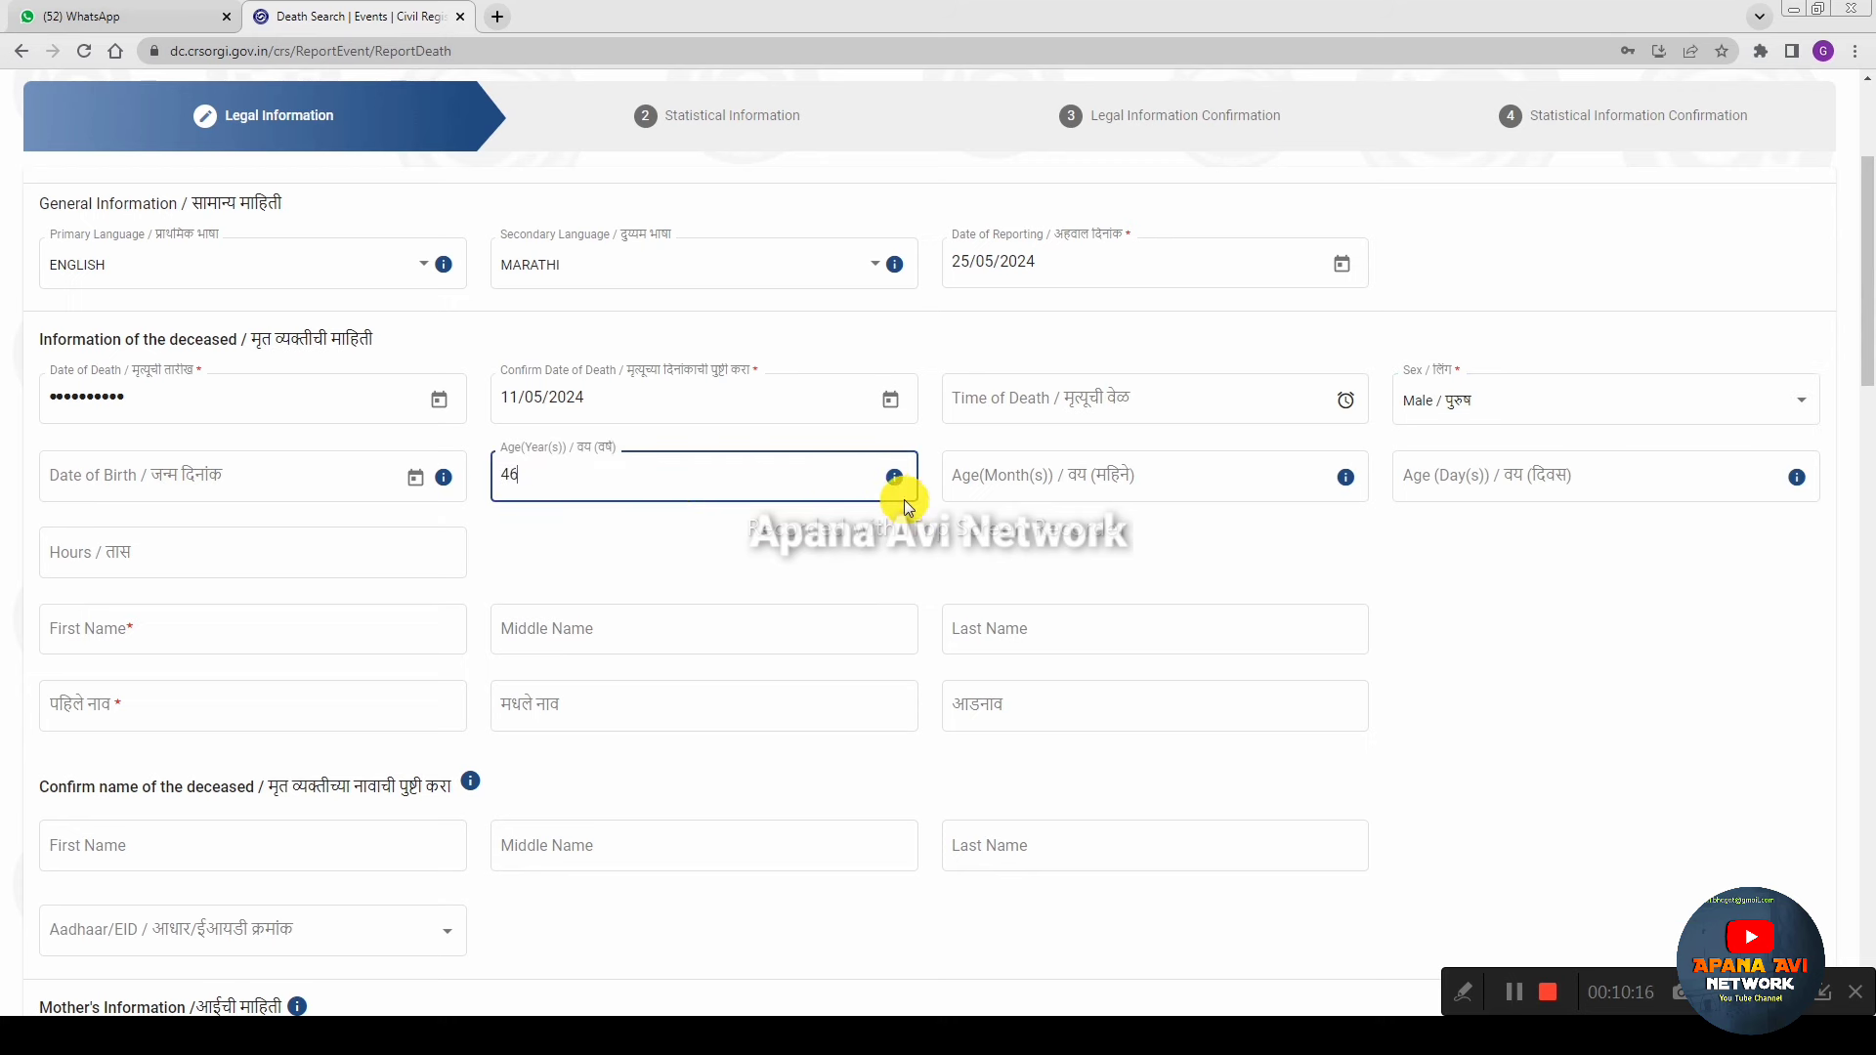
mouse_move(894, 477)
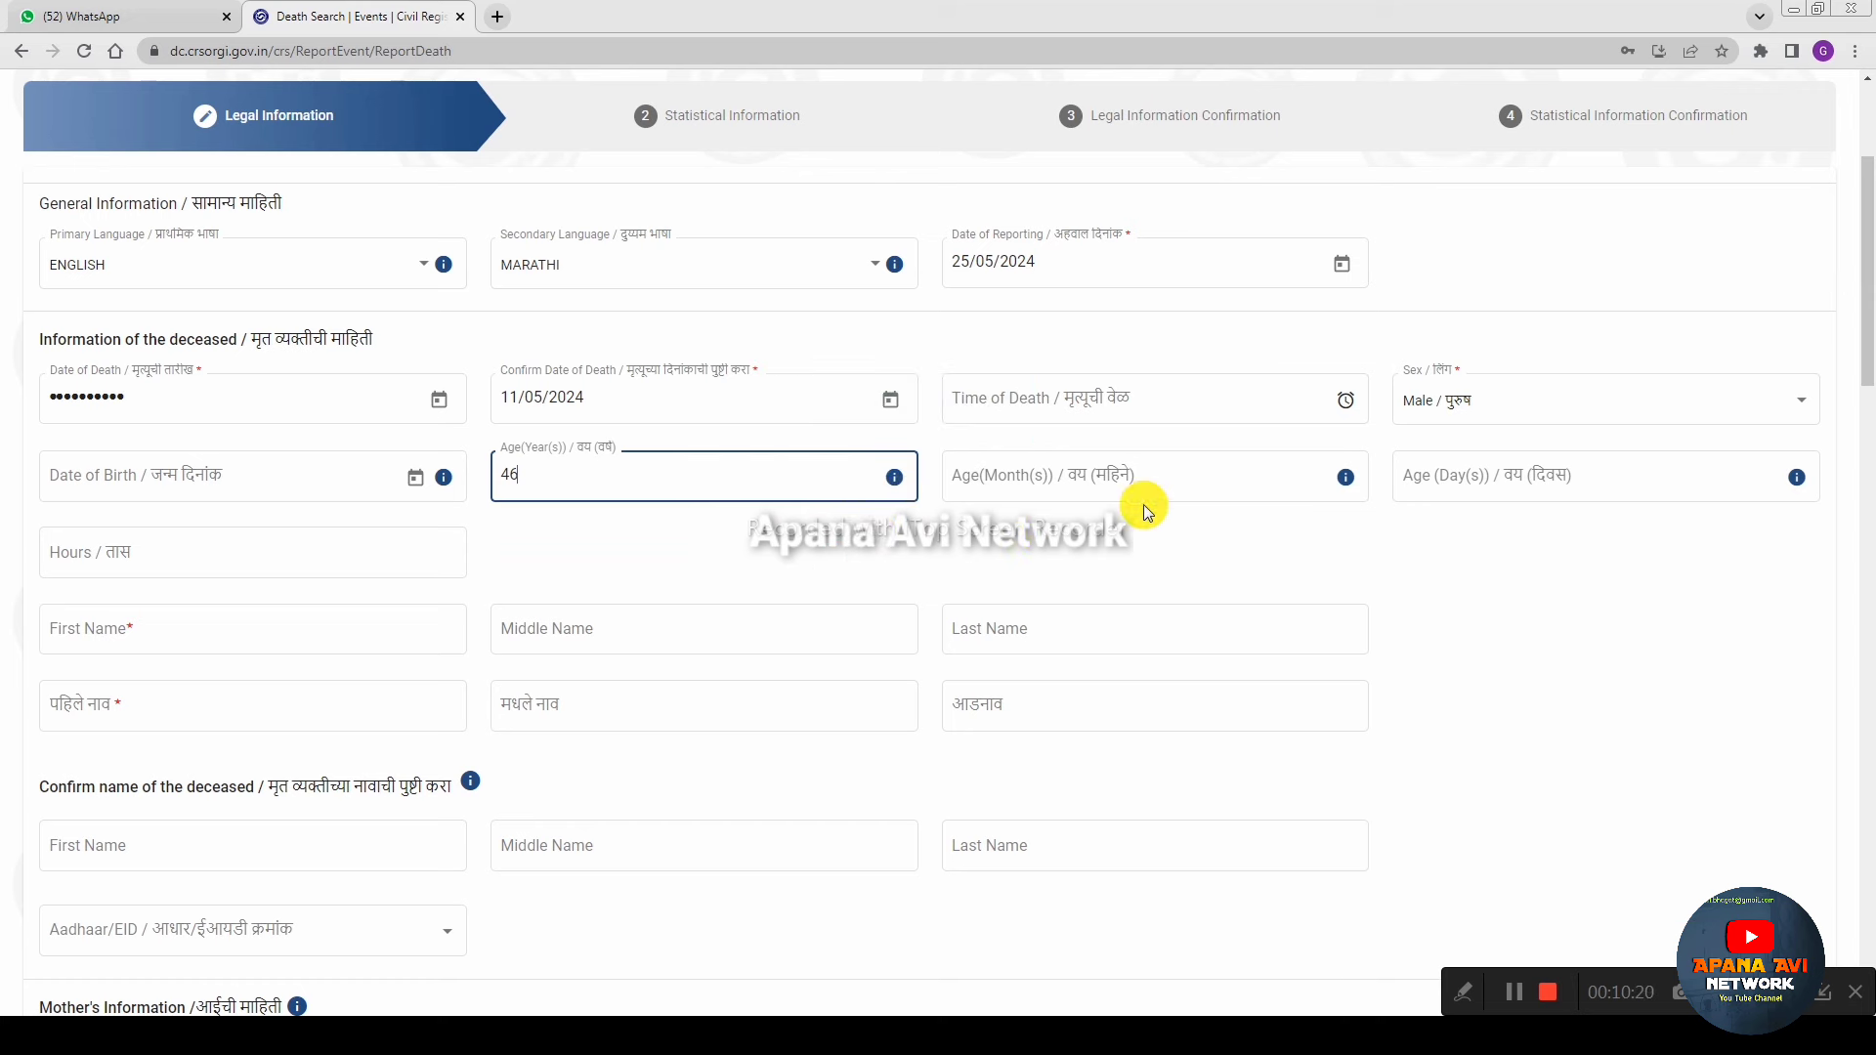
left_click(855, 533)
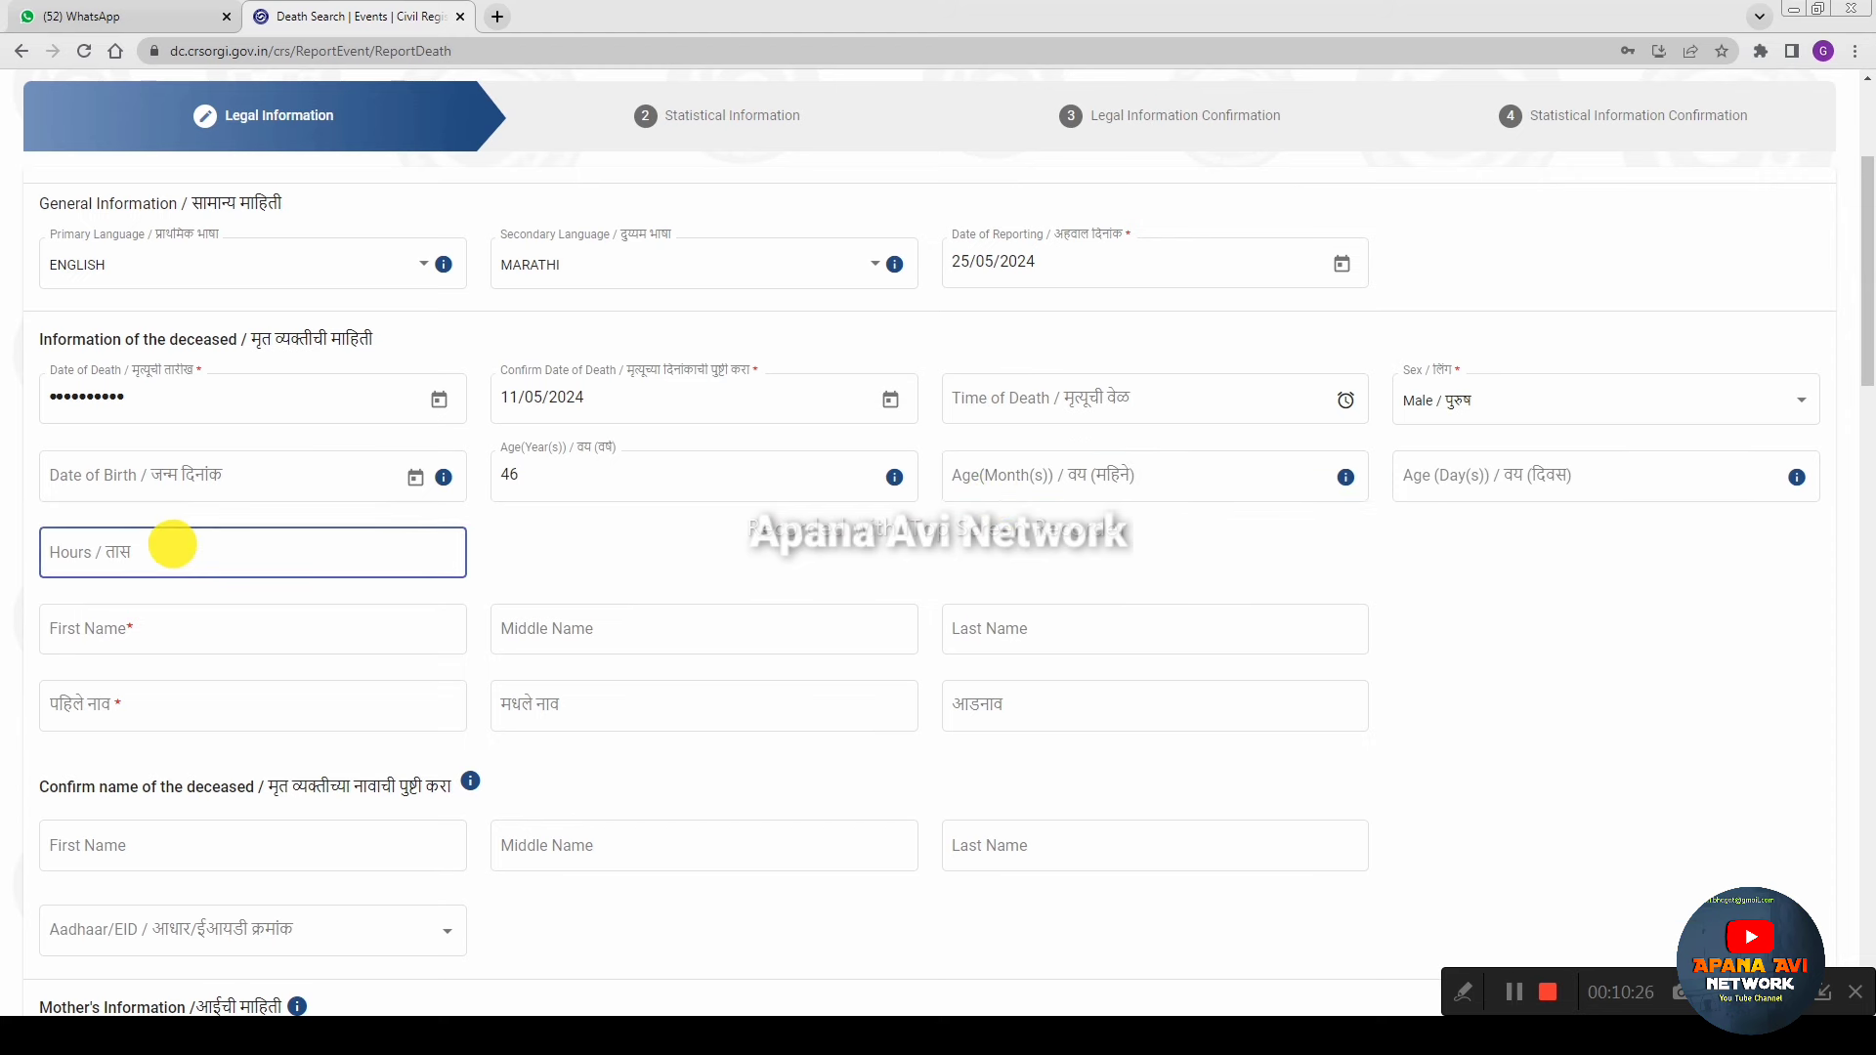
scroll(174, 539, "down", 1)
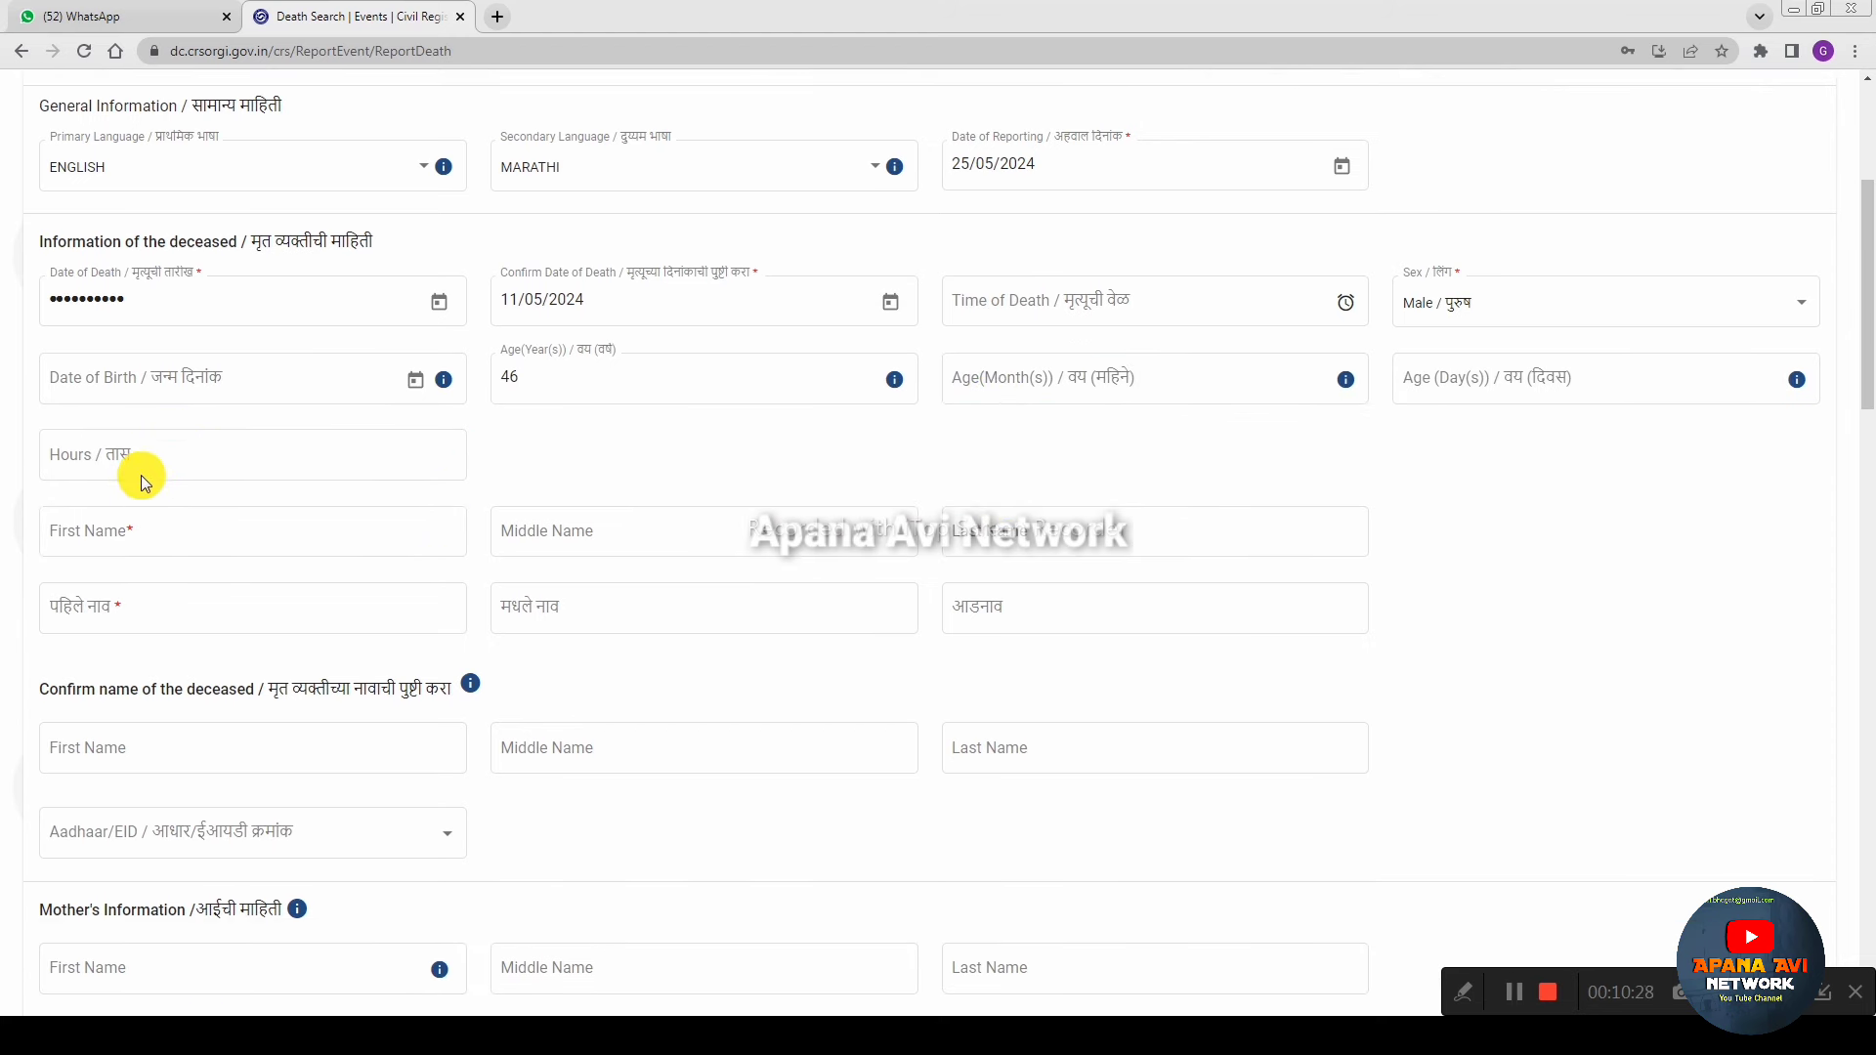
scroll(127, 455, "down", 1)
- Type the deceased's first name in the English First Name field
left_click(136, 358)
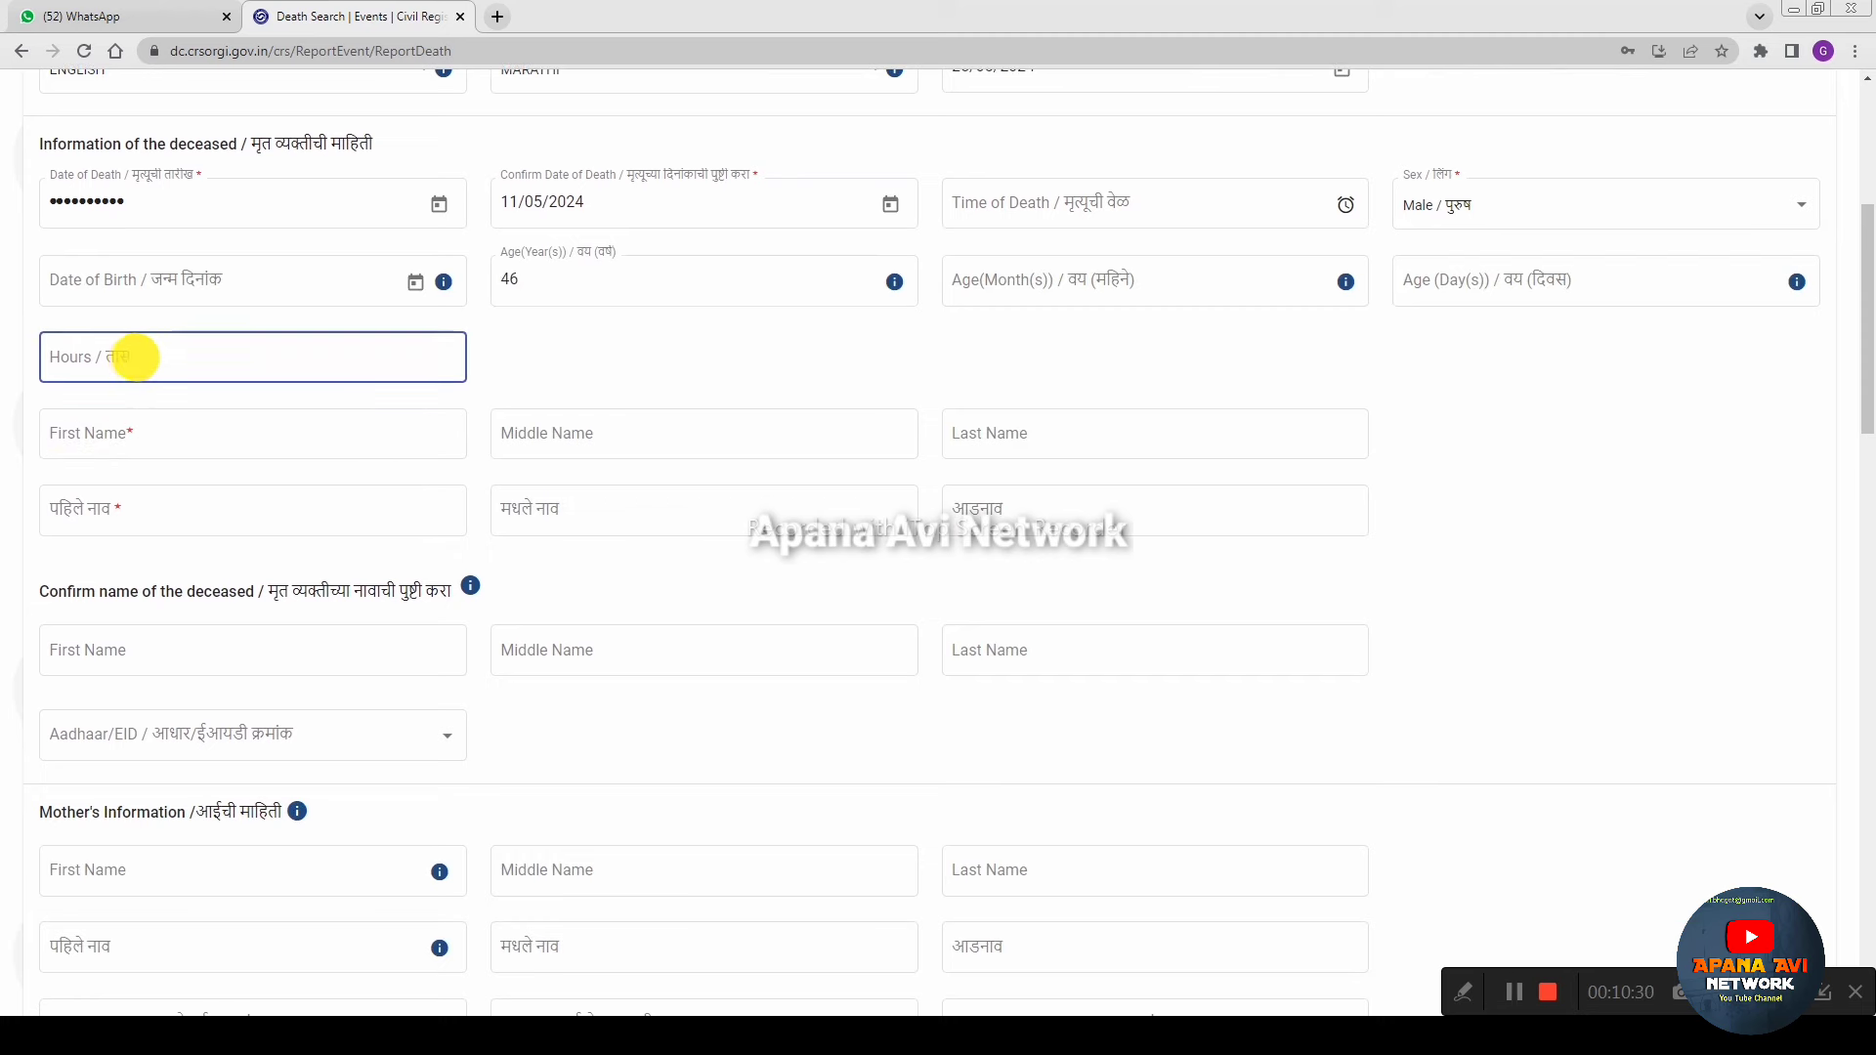
scroll(138, 357, "down", 1)
left_click(142, 348)
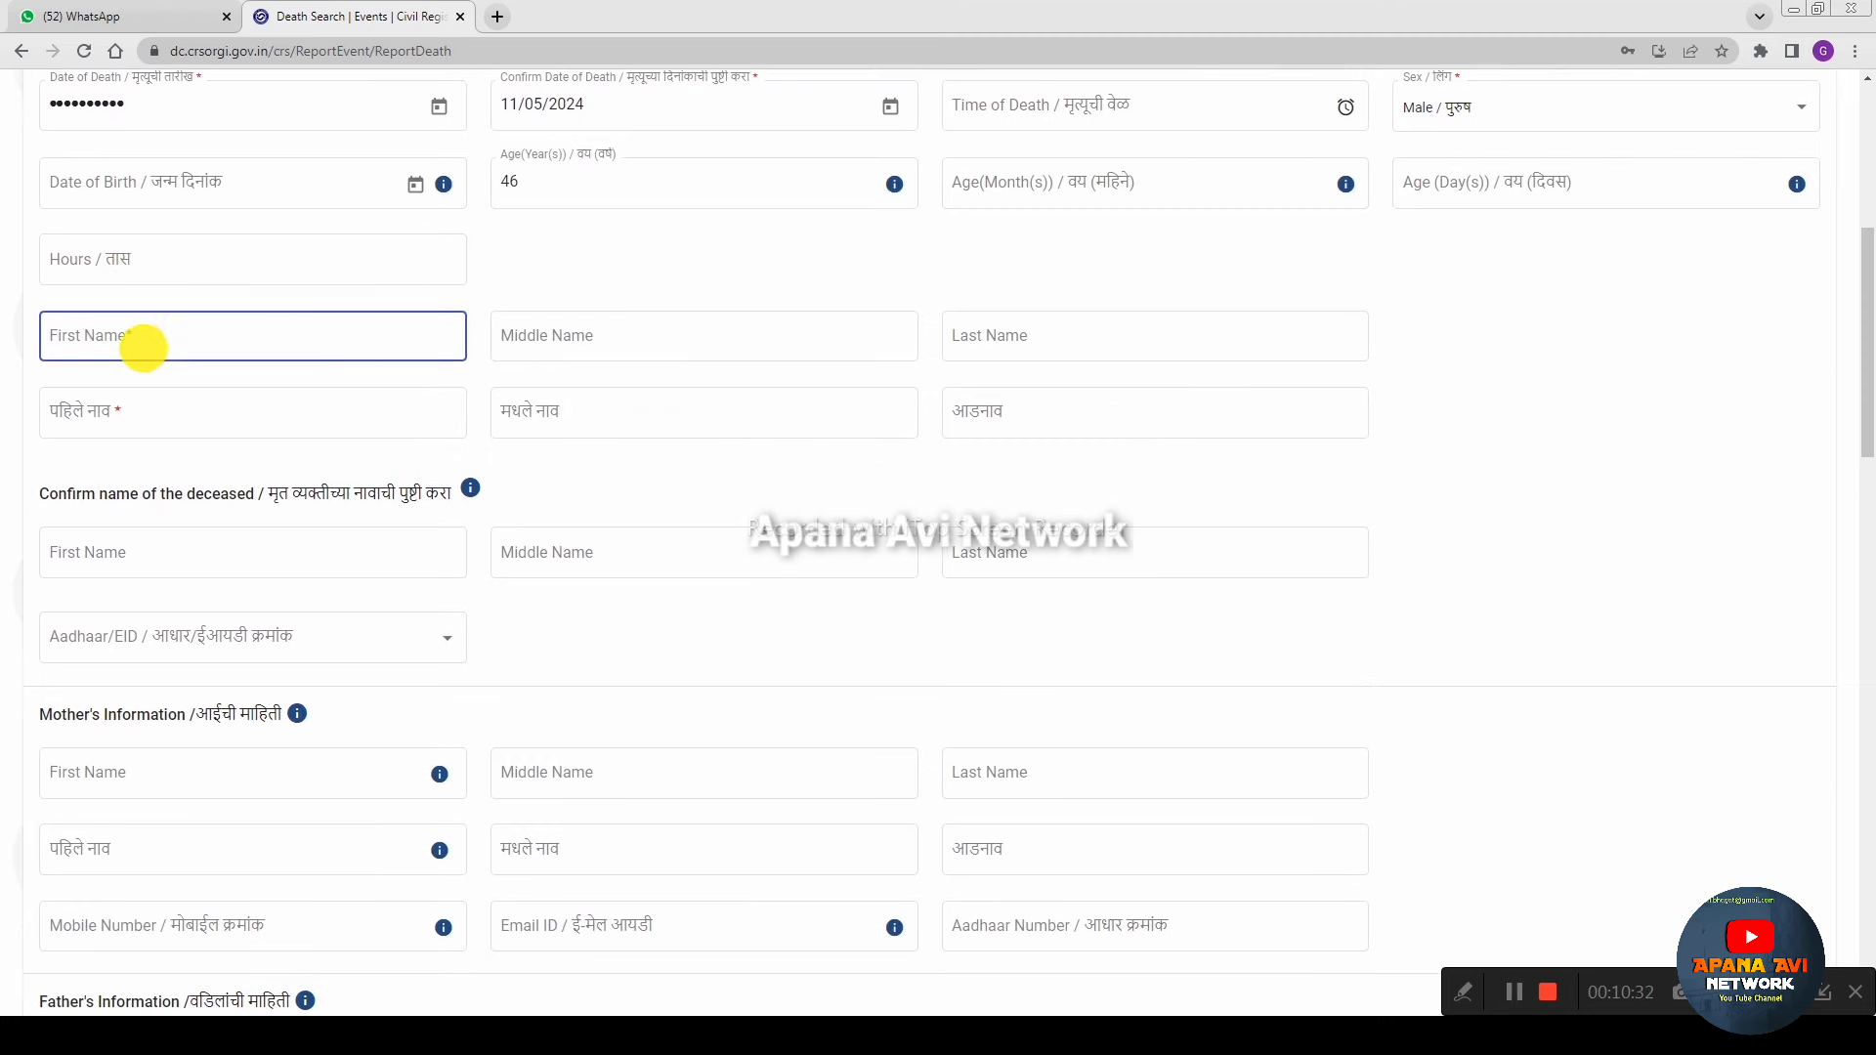
left_click(143, 347)
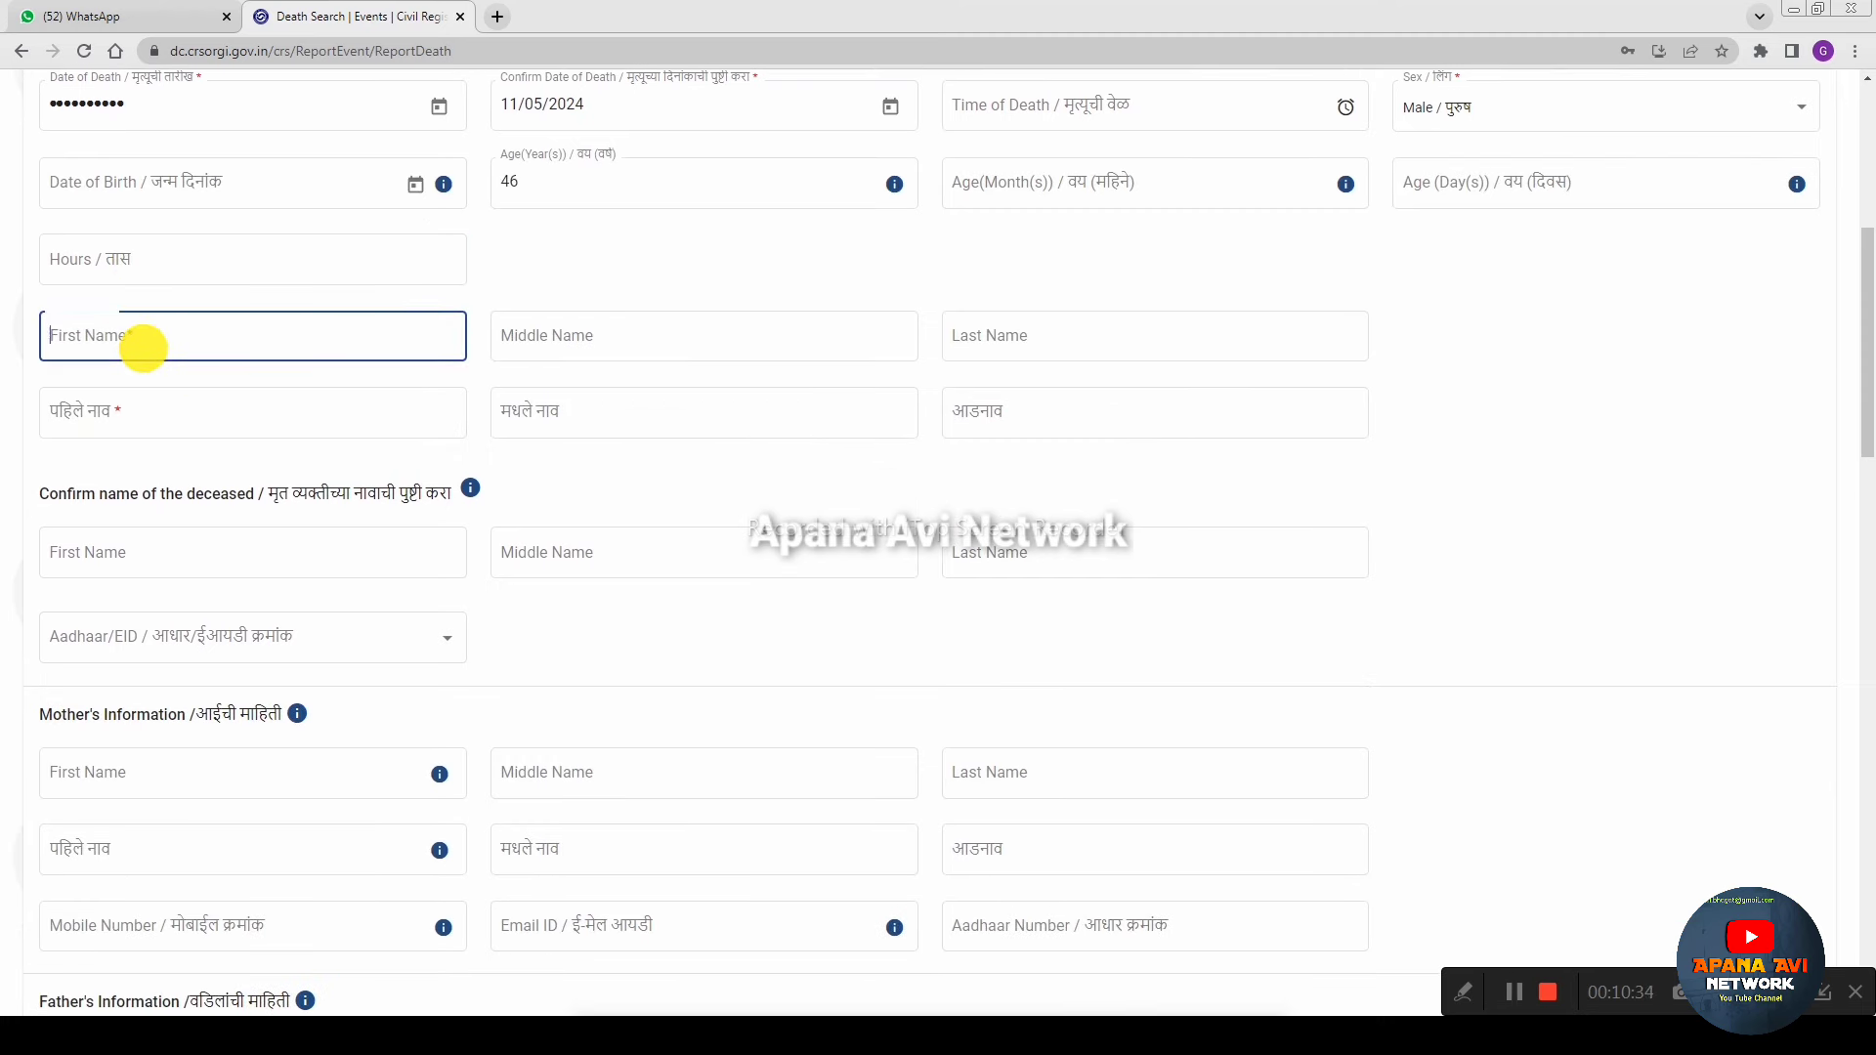
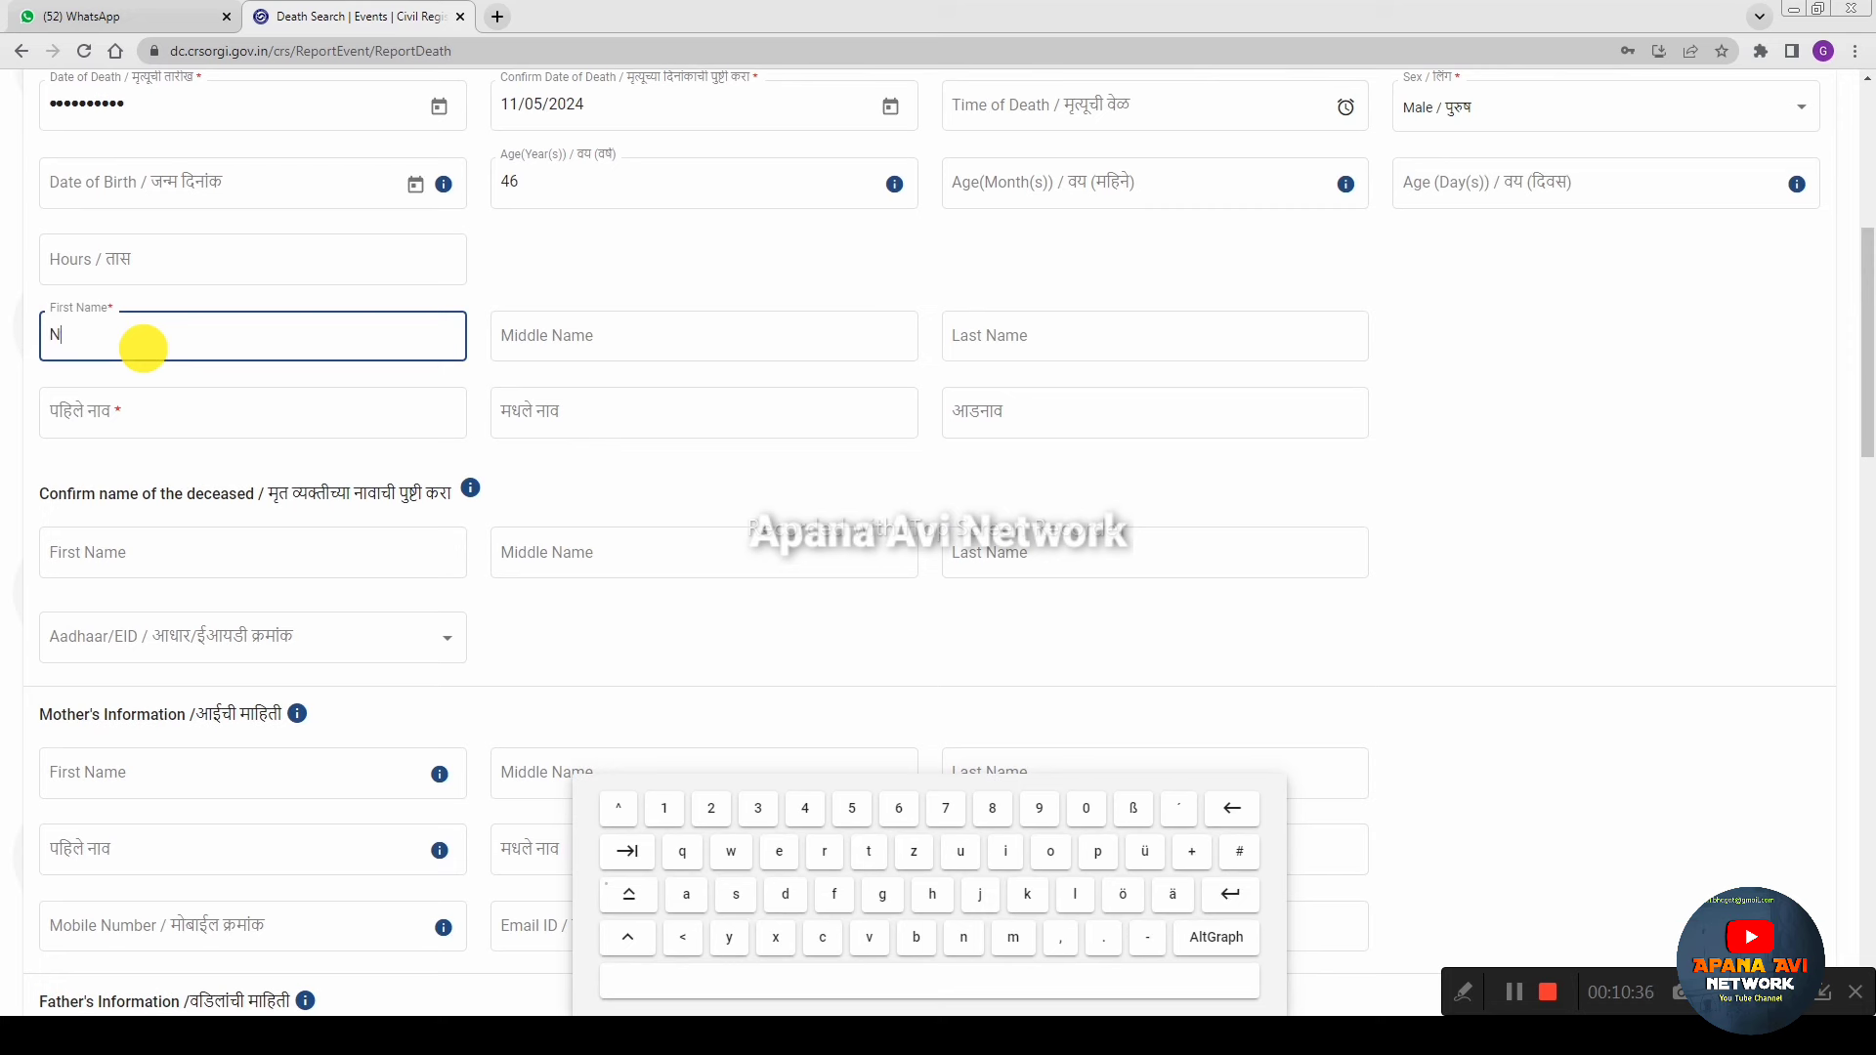
key("Tab")
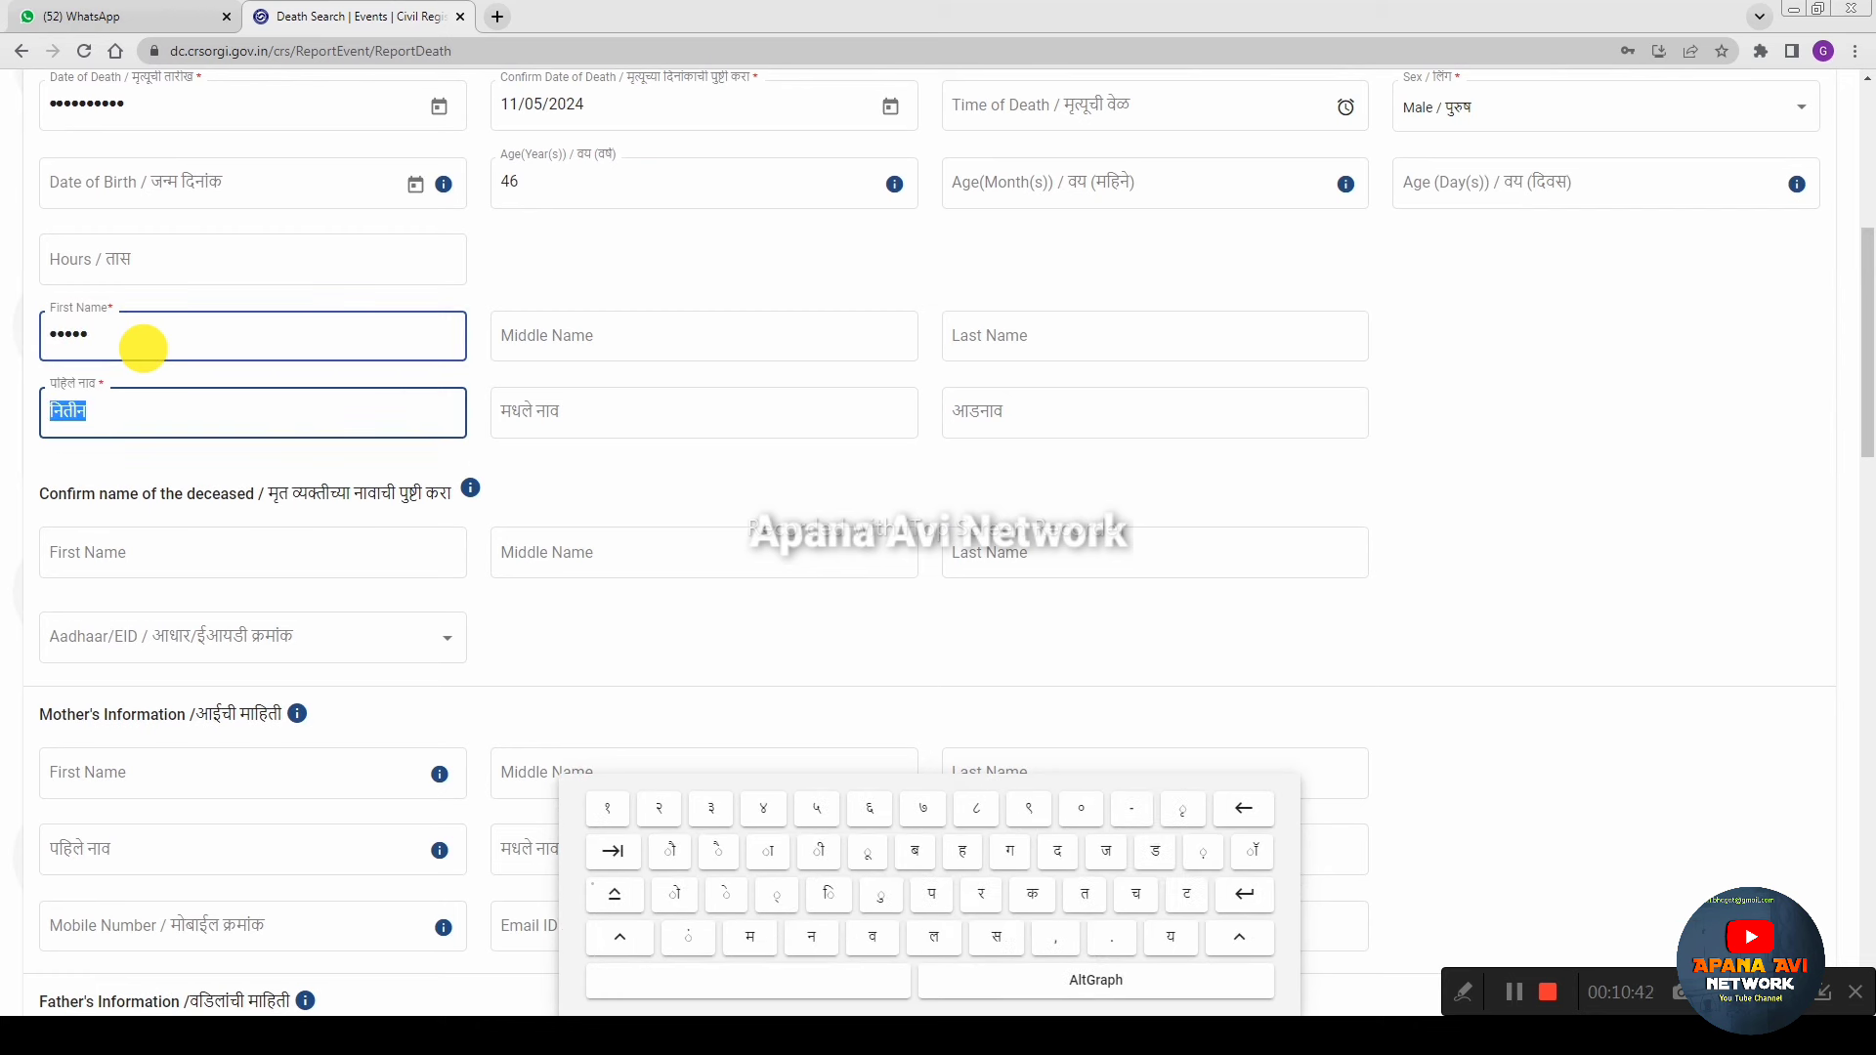
key("Tab")
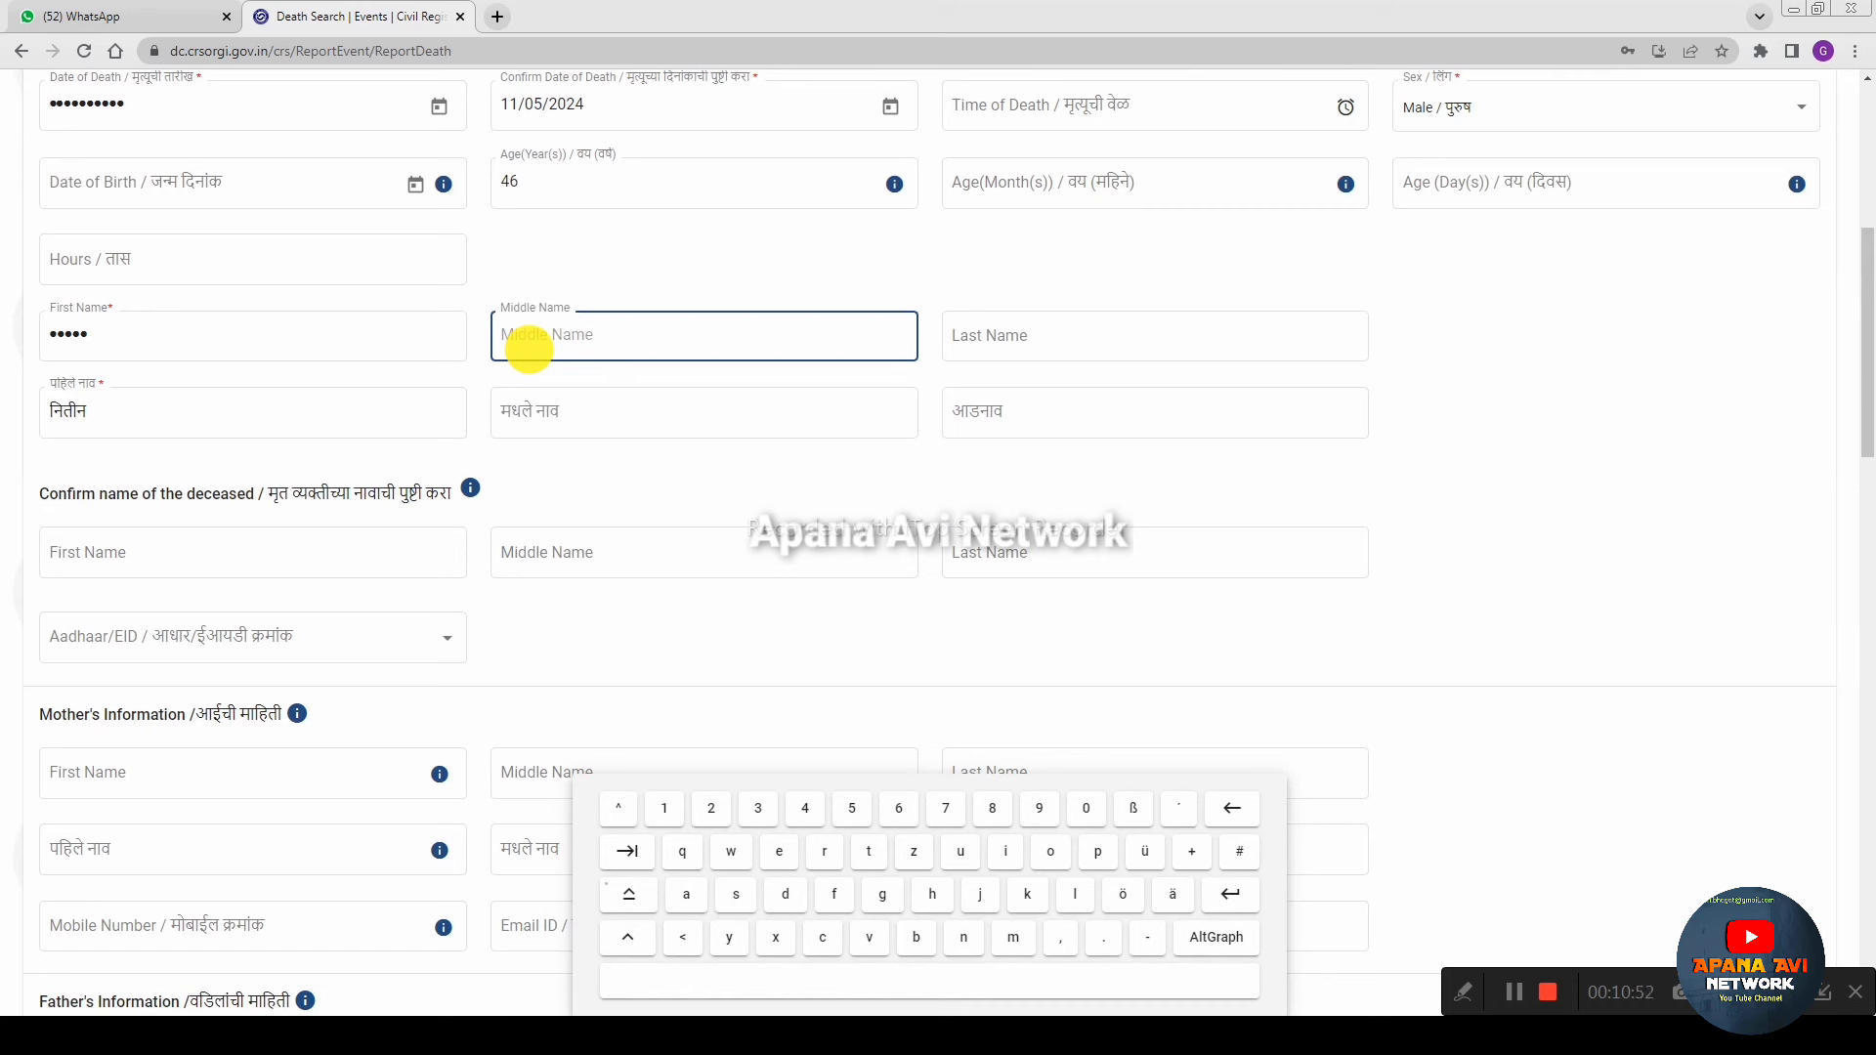
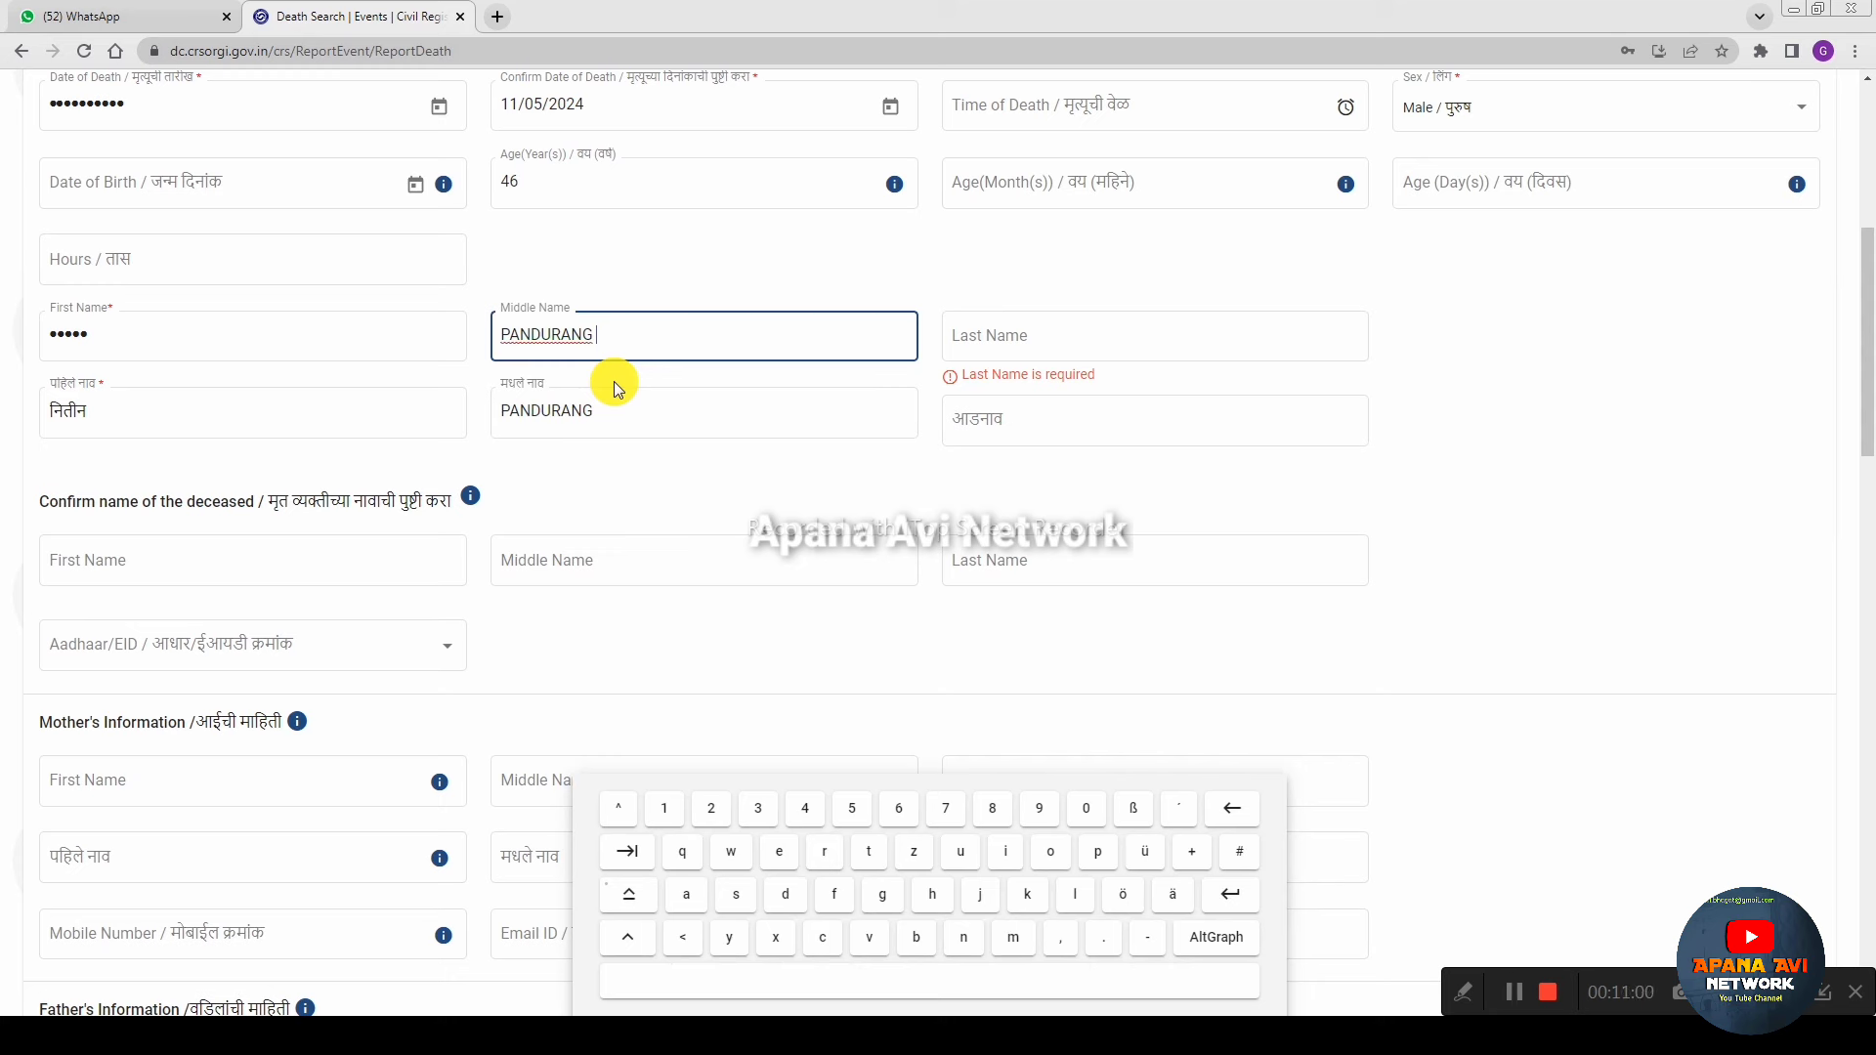
- Enter the middle name, correct its Marathi version, and type the last name
left_click(609, 410)
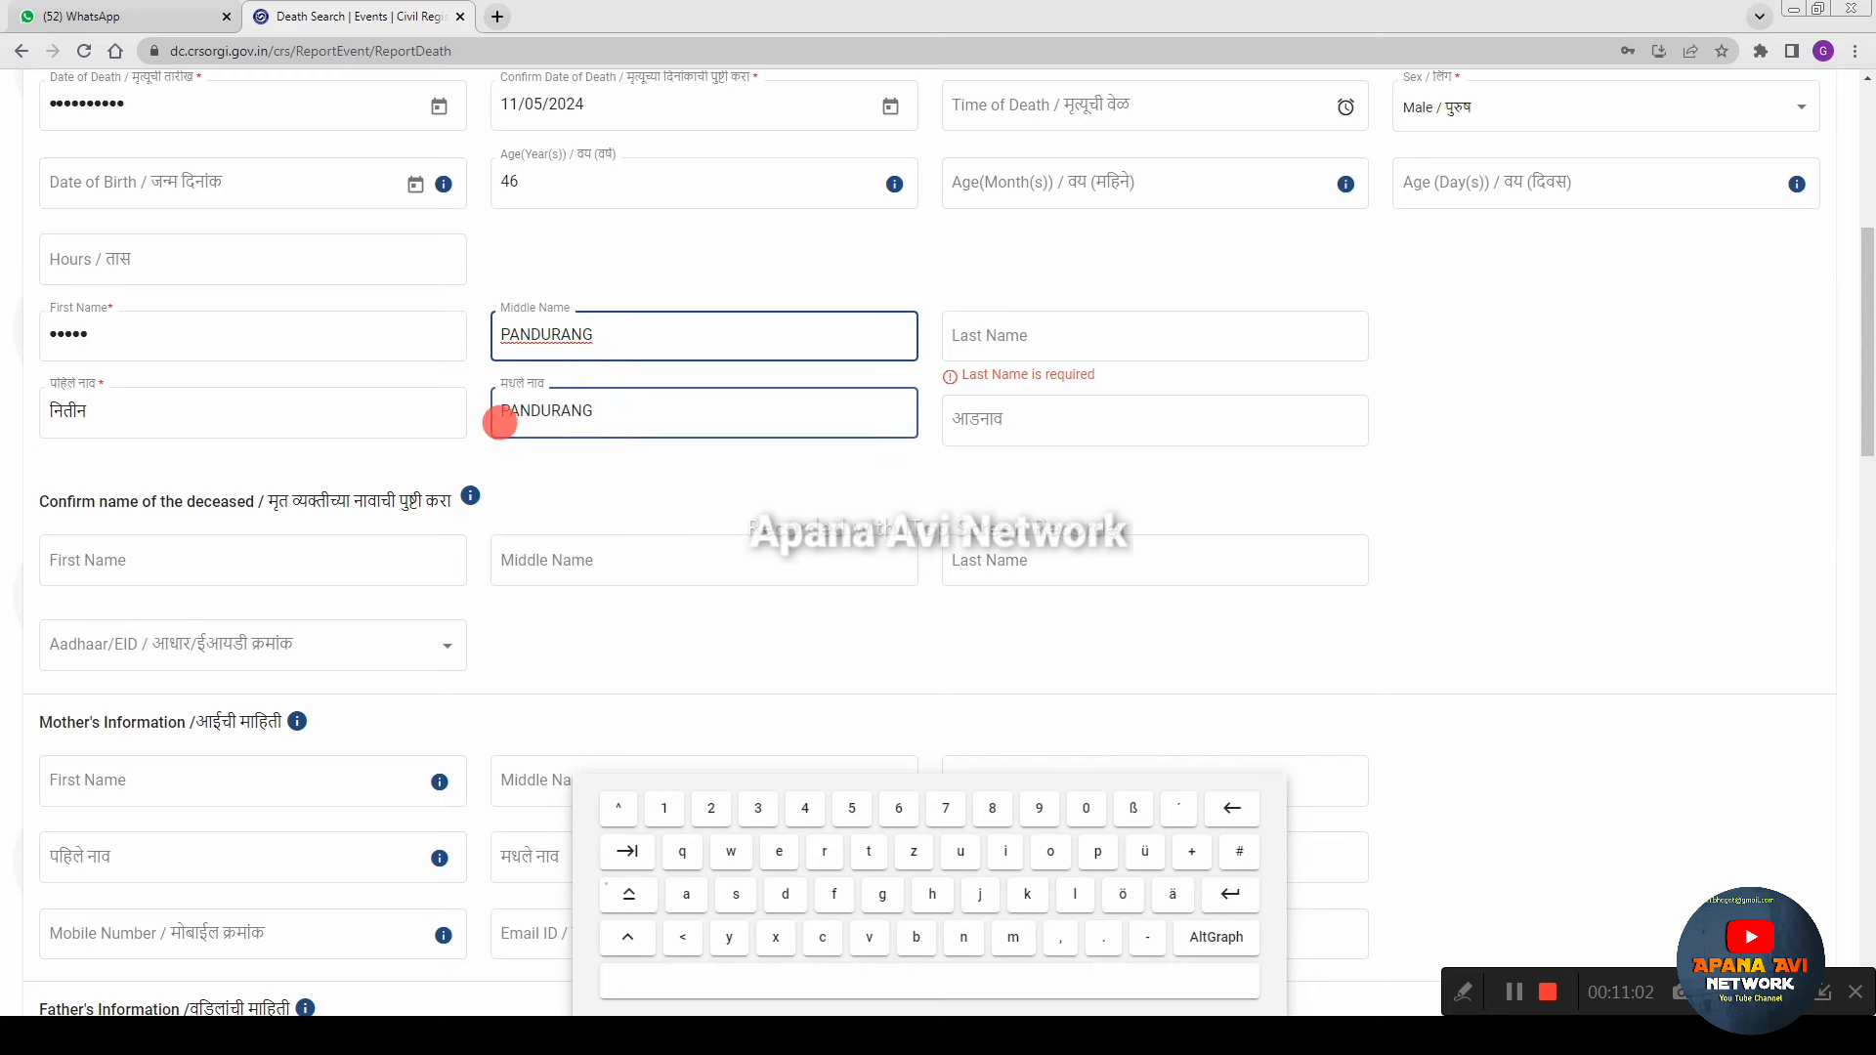
key("ctrl+a")
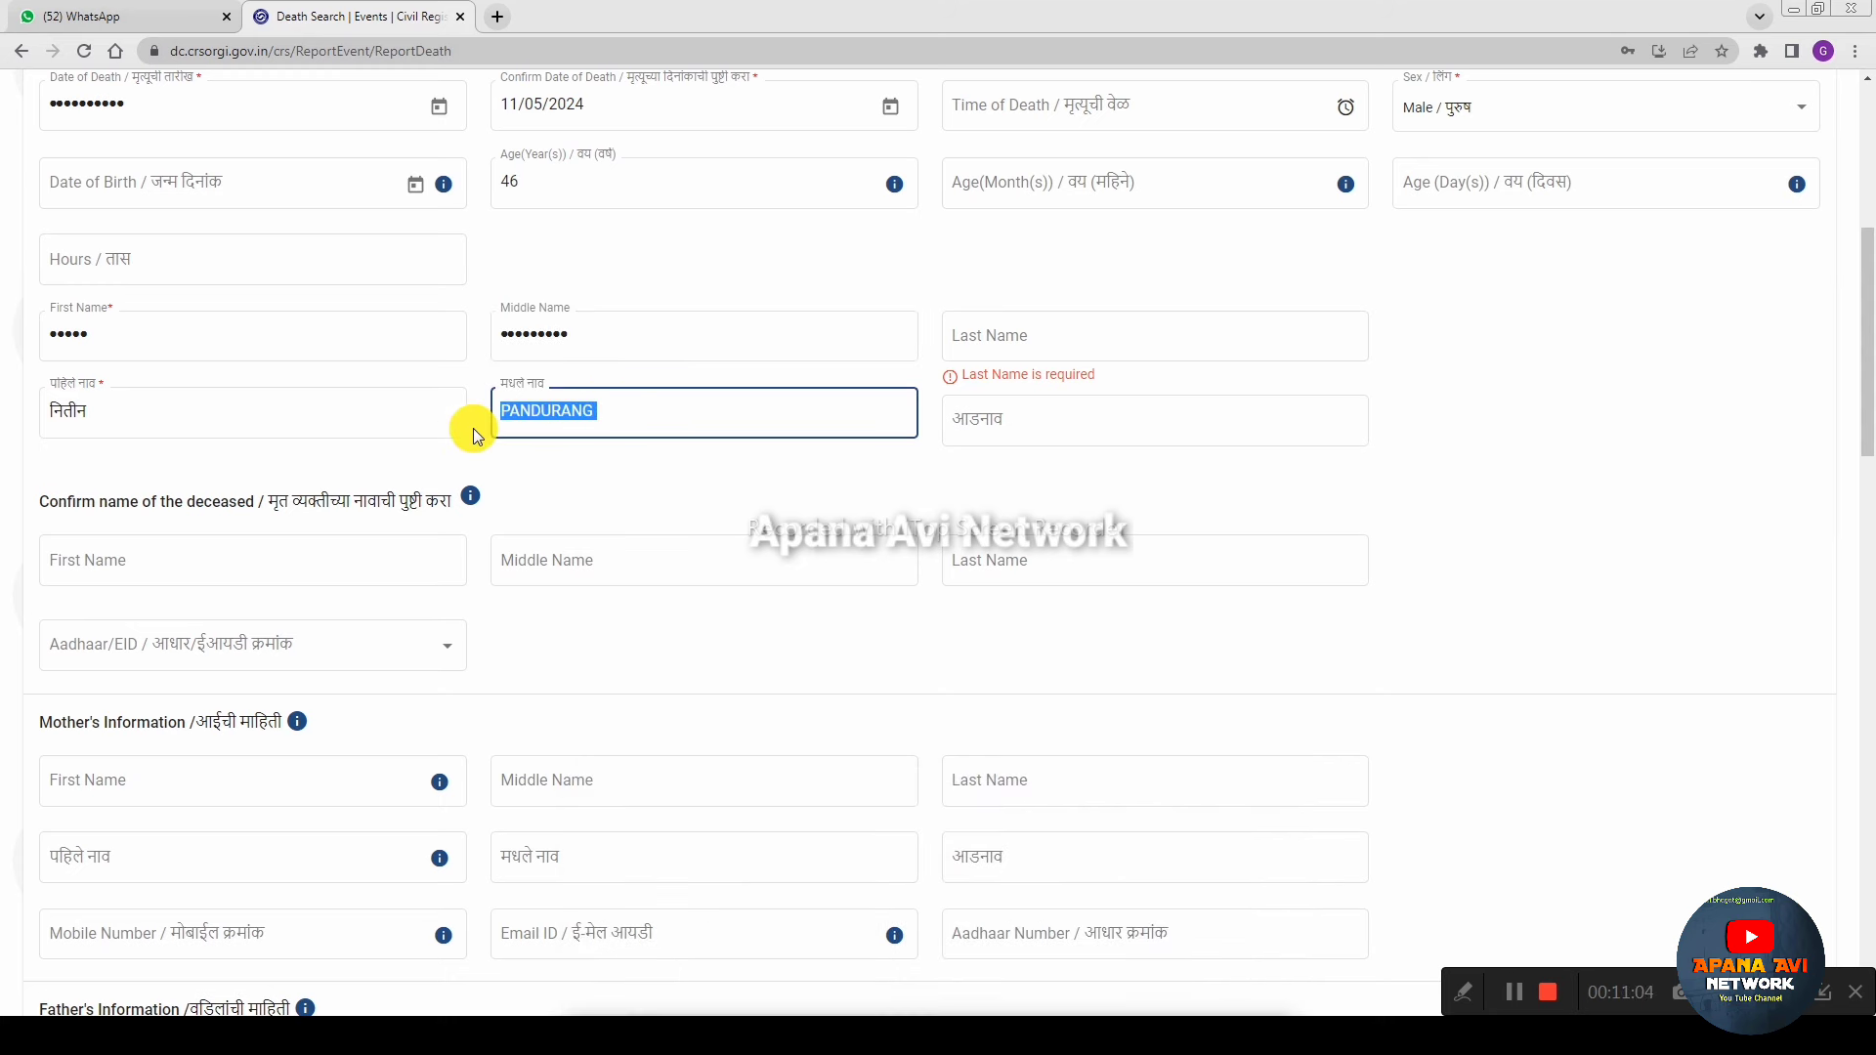
type("पांडुरंग")
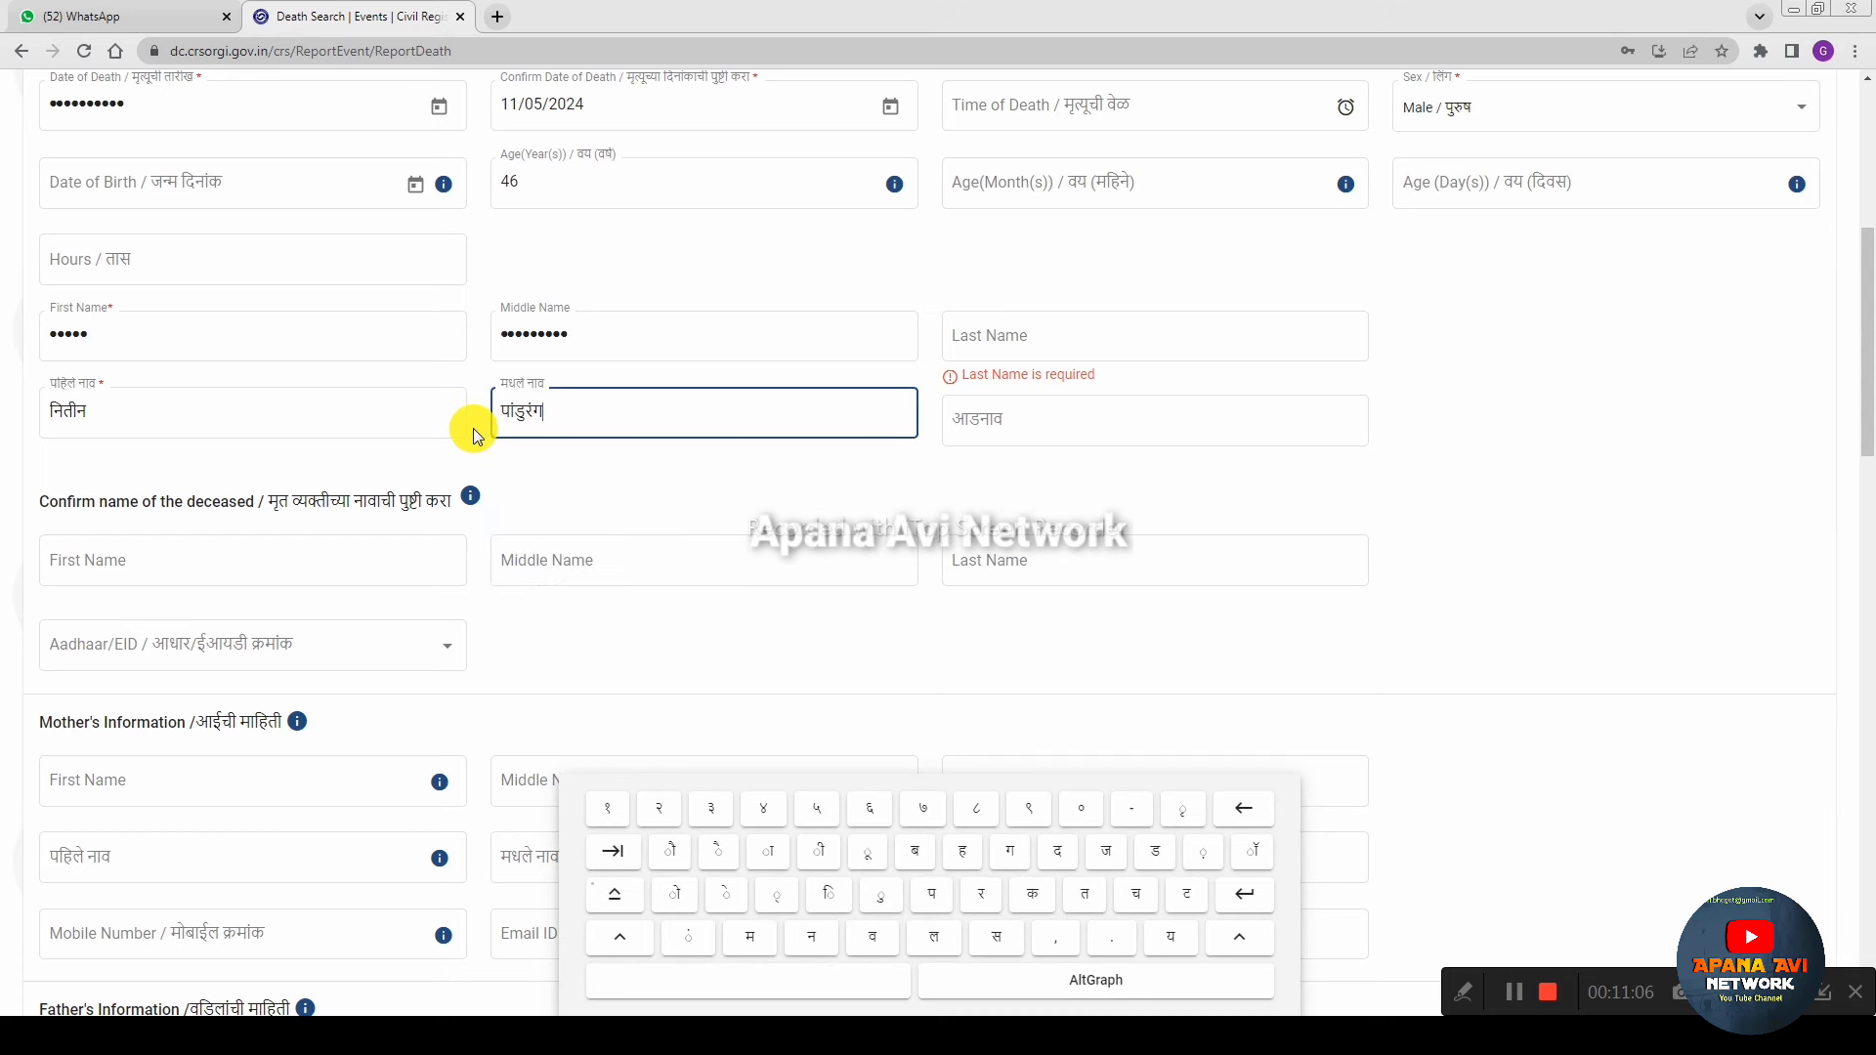
left_click(1019, 335)
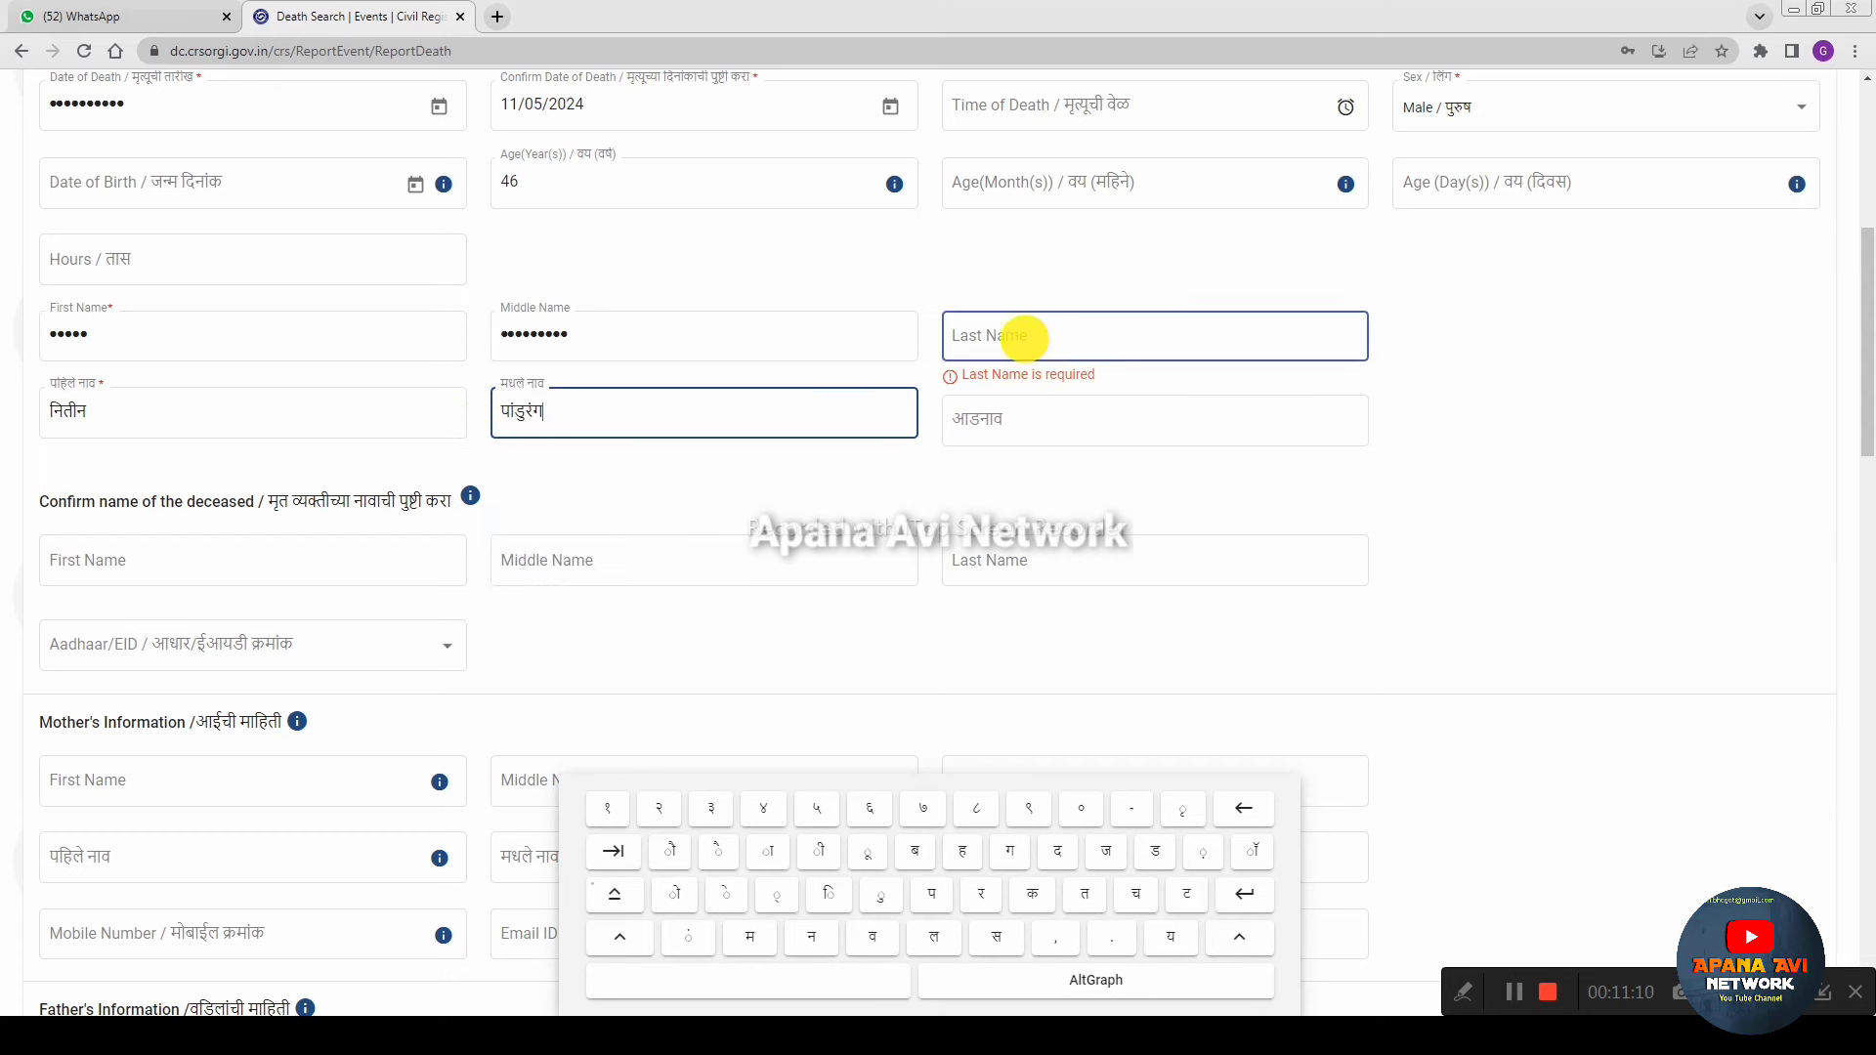
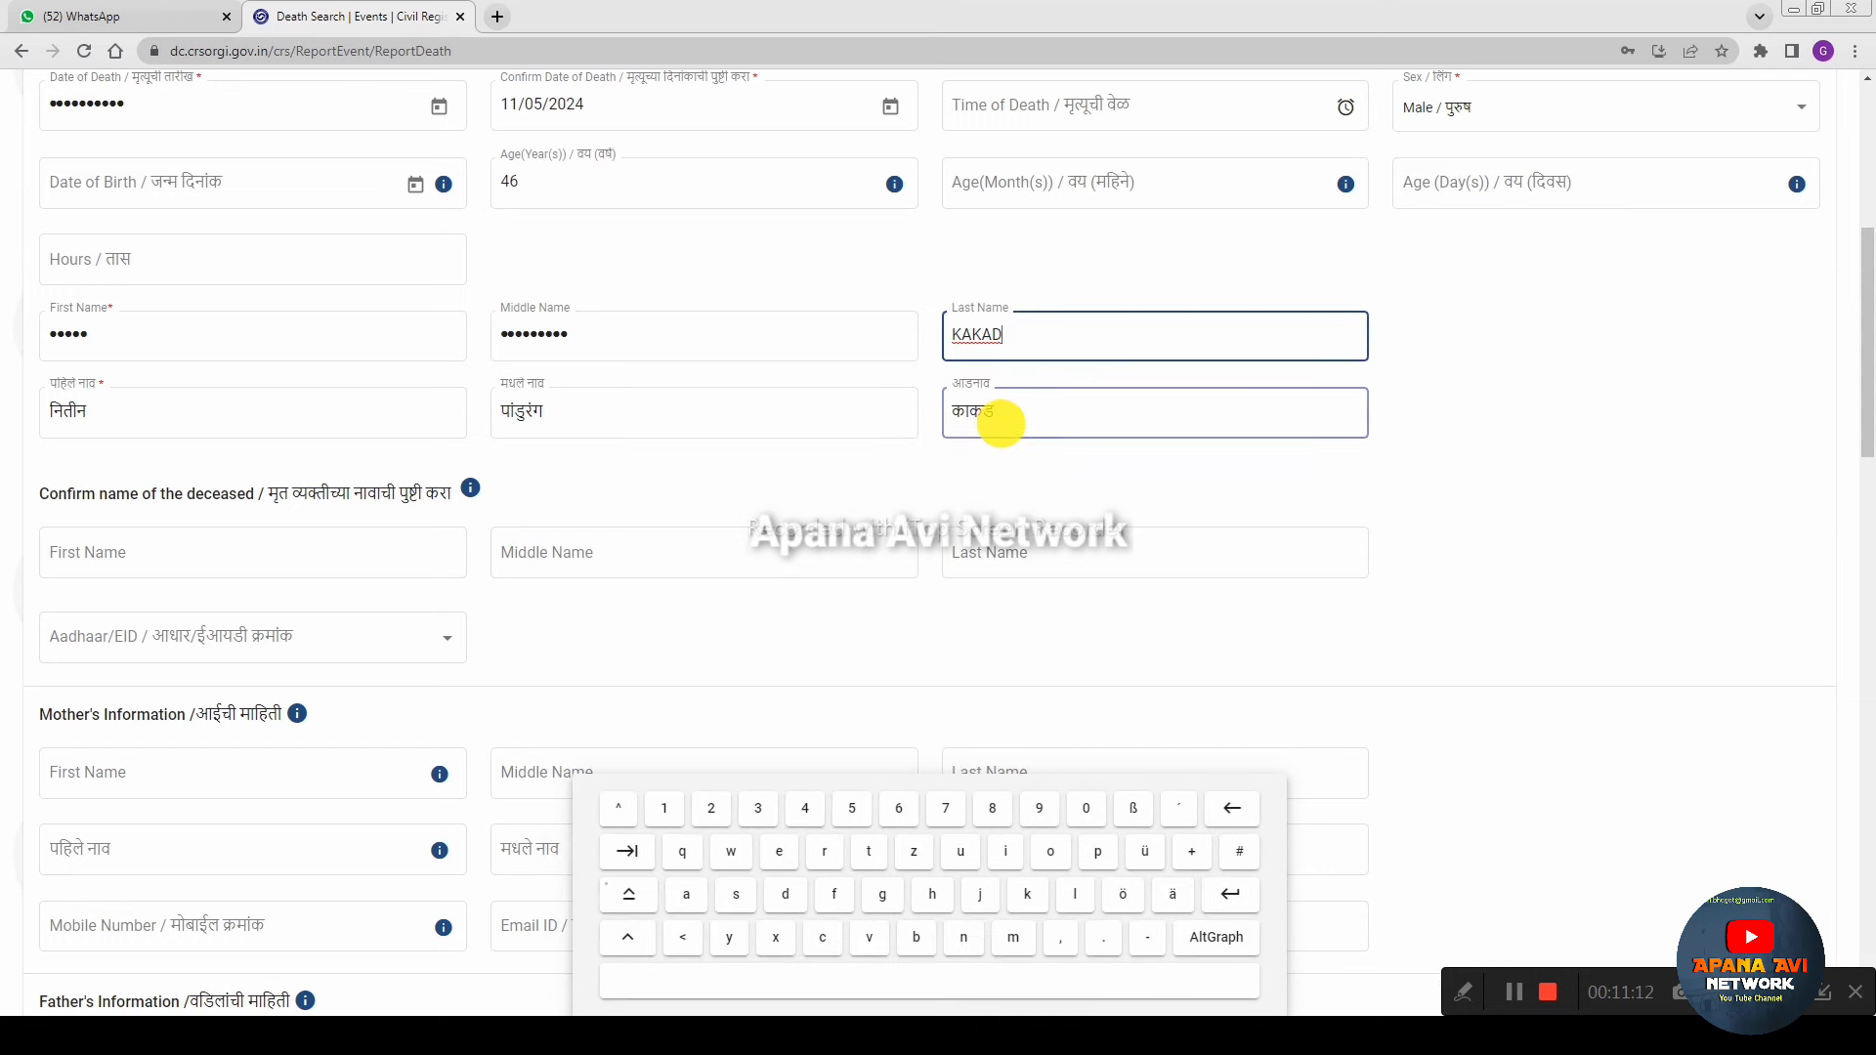
scroll(600, 415, "down", 1)
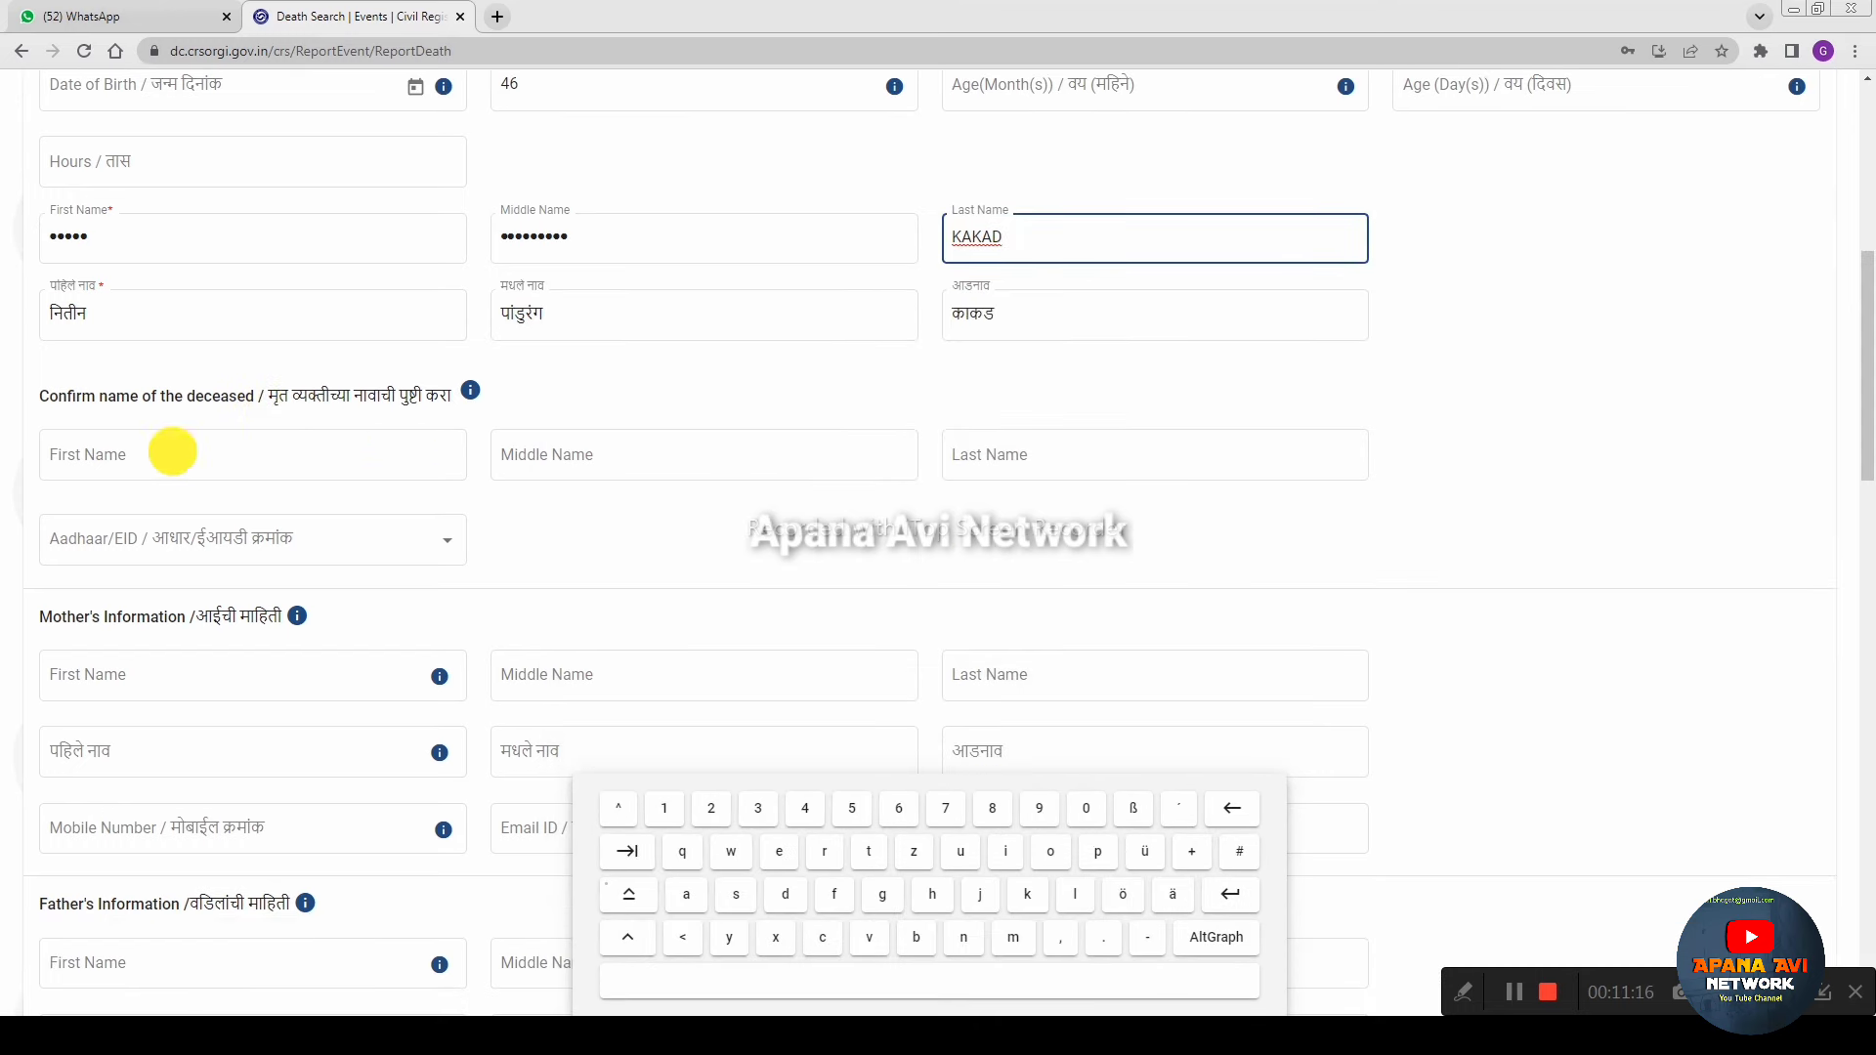
- Retype the deceased's first, middle and last names in the Confirm name fields
left_click(172, 451)
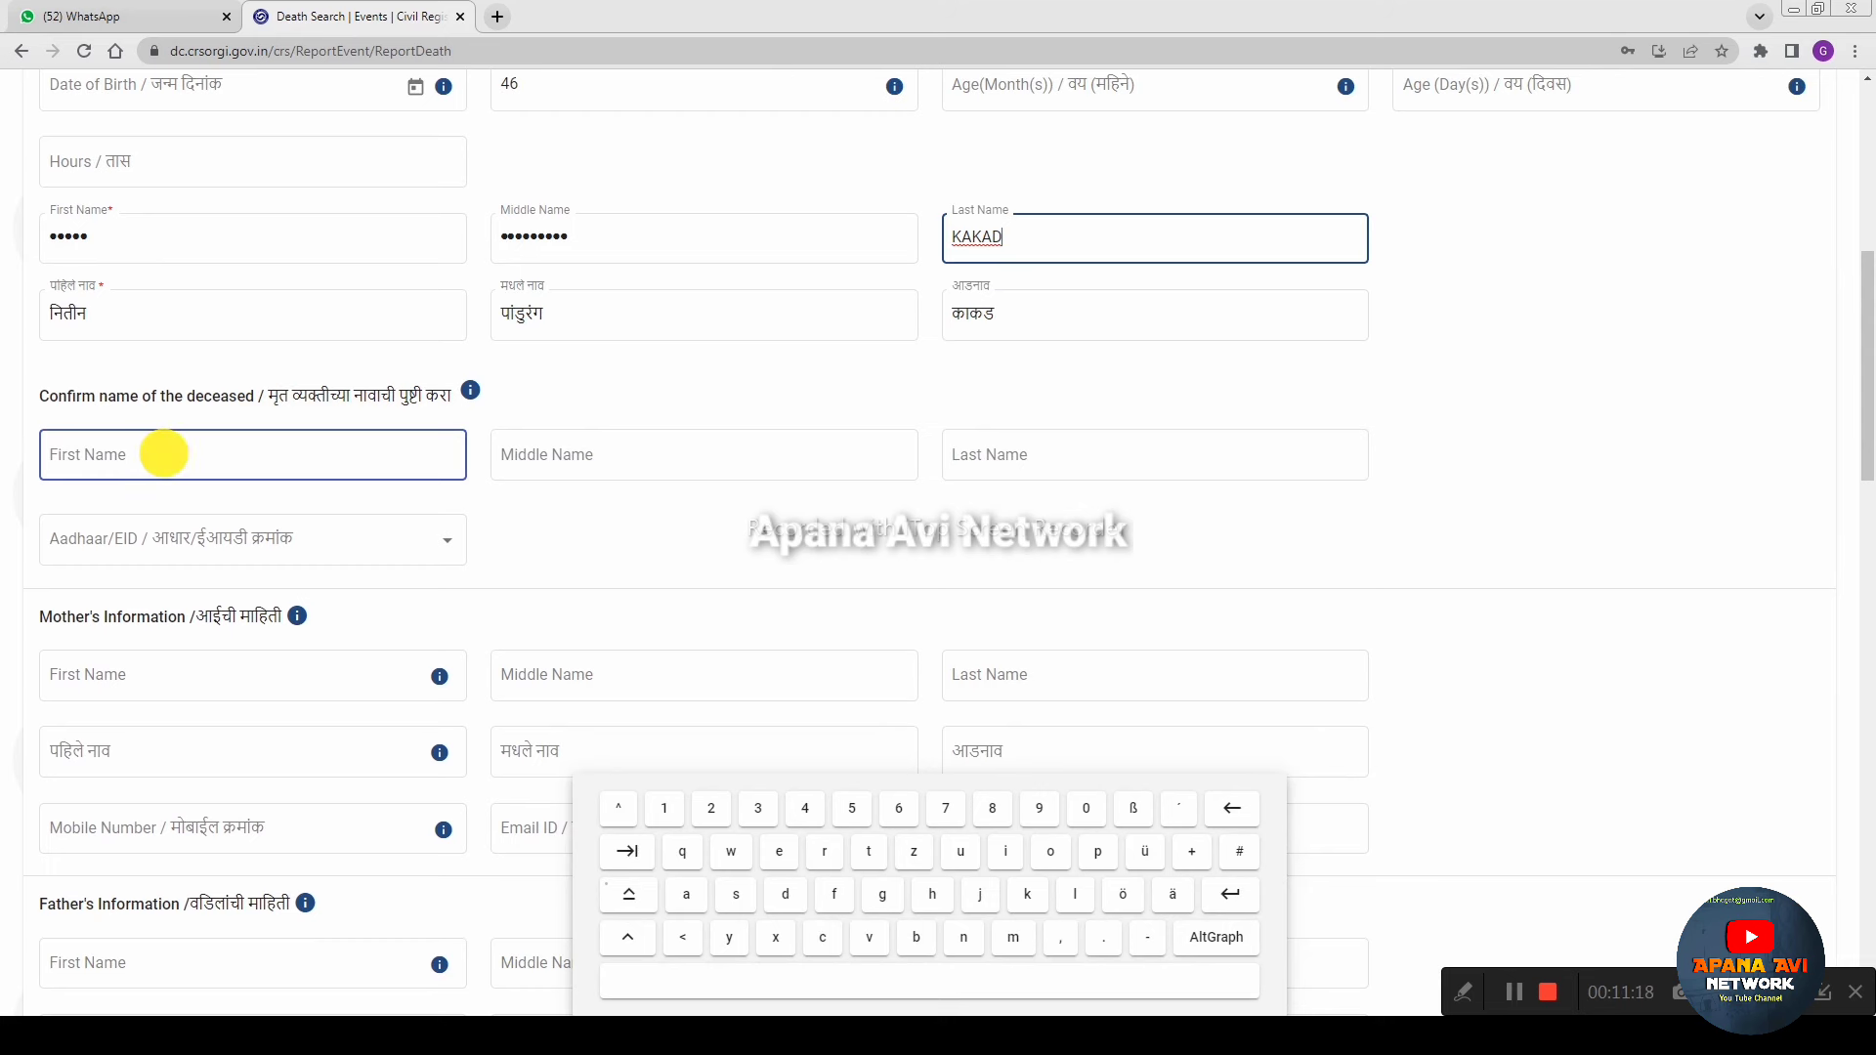
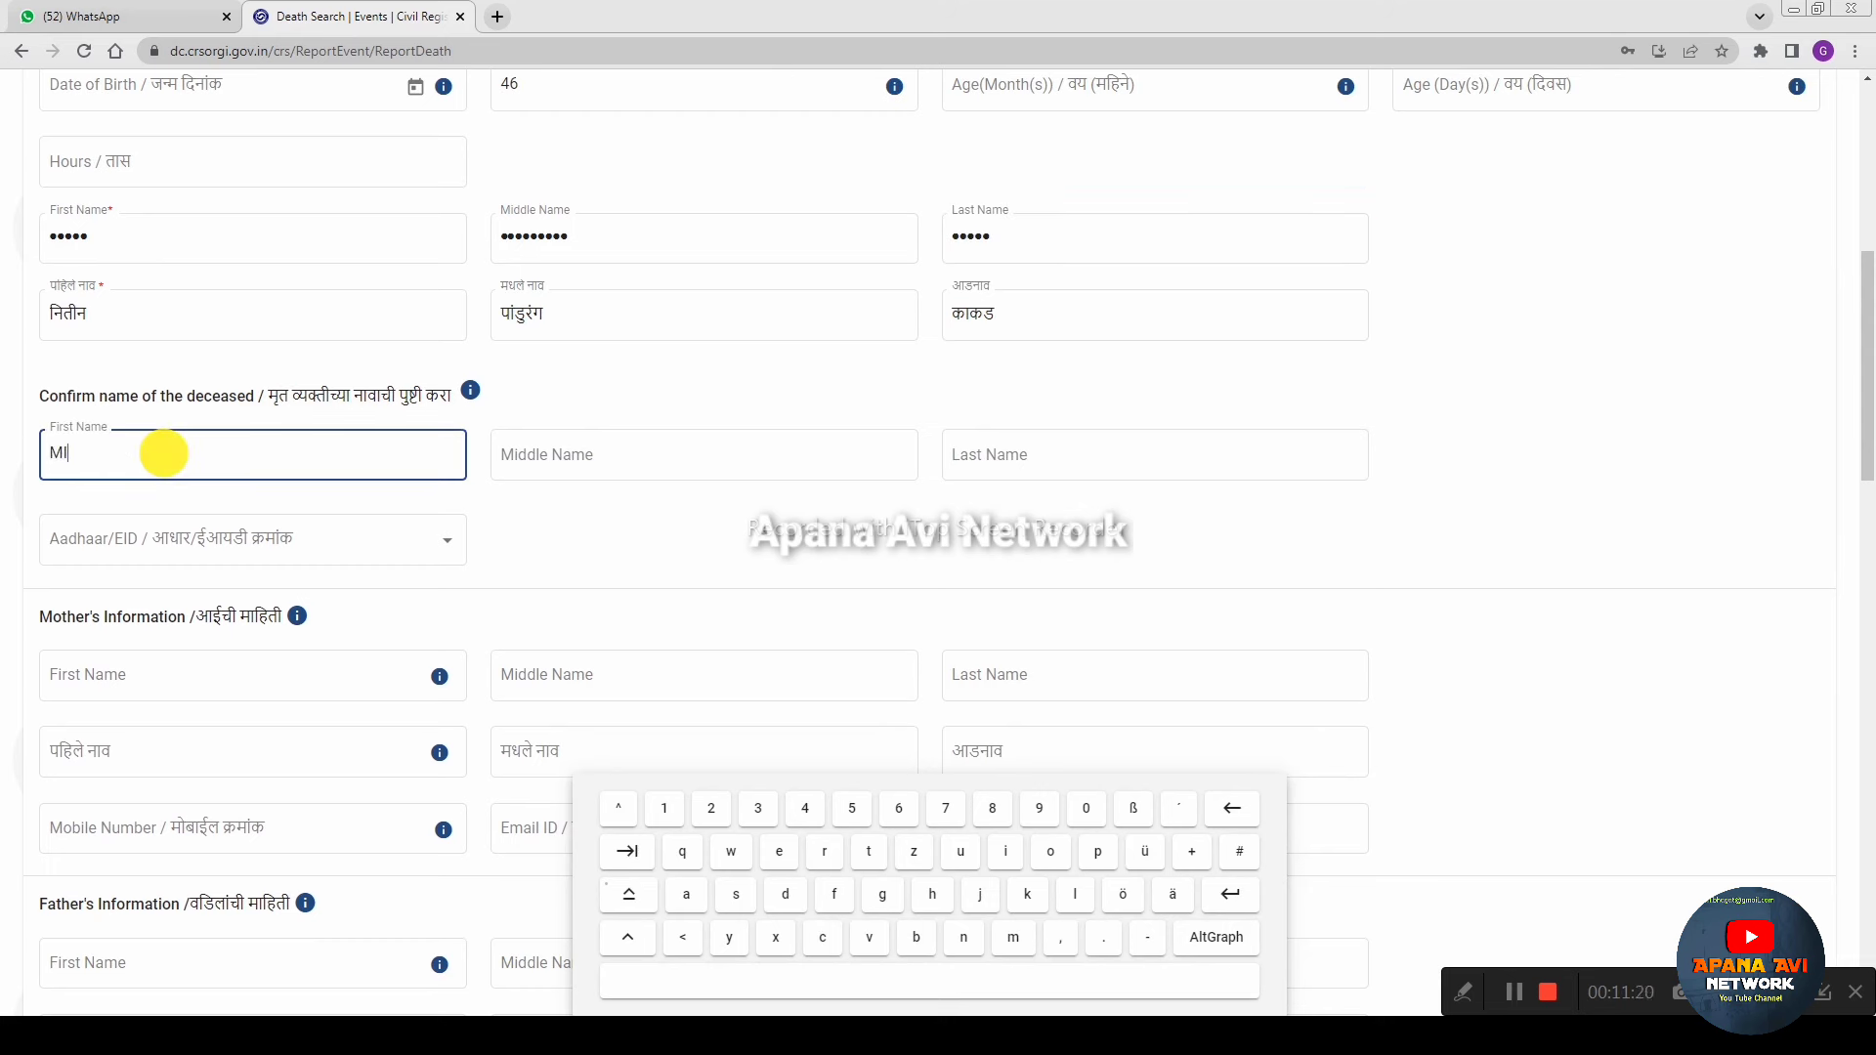
key("Tab")
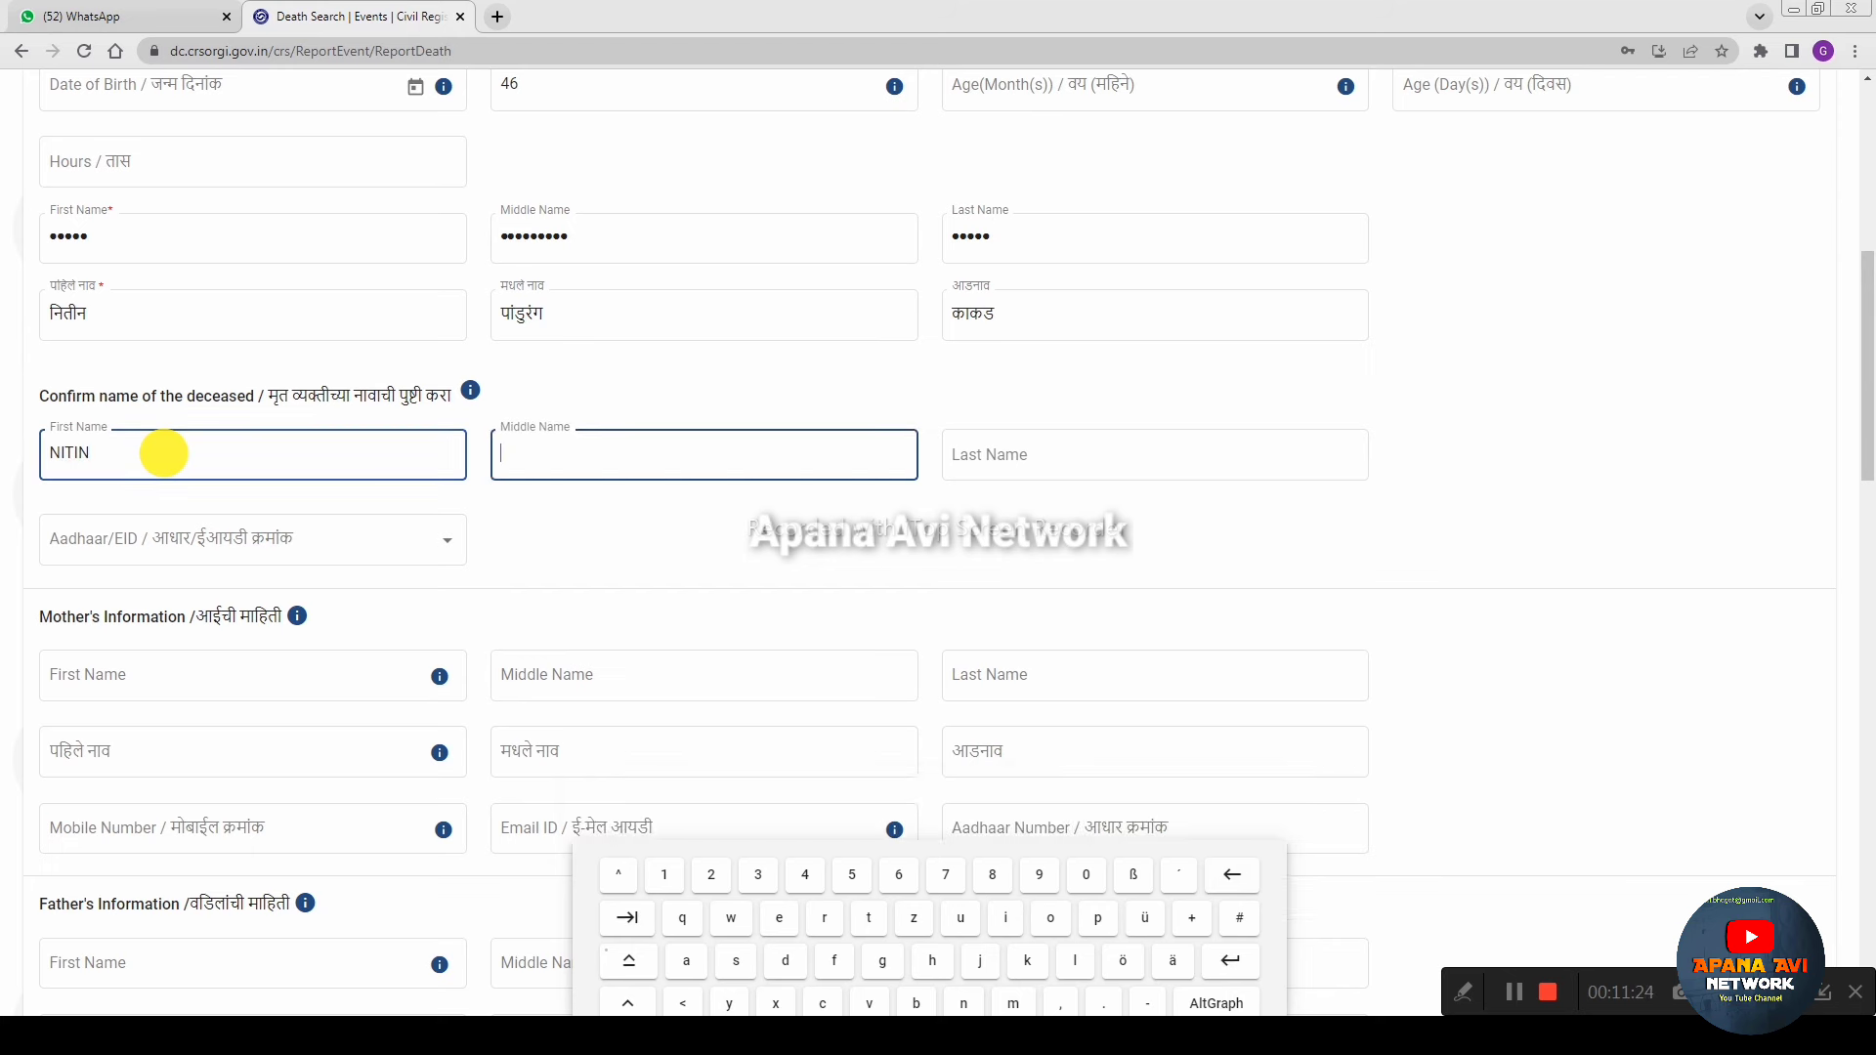
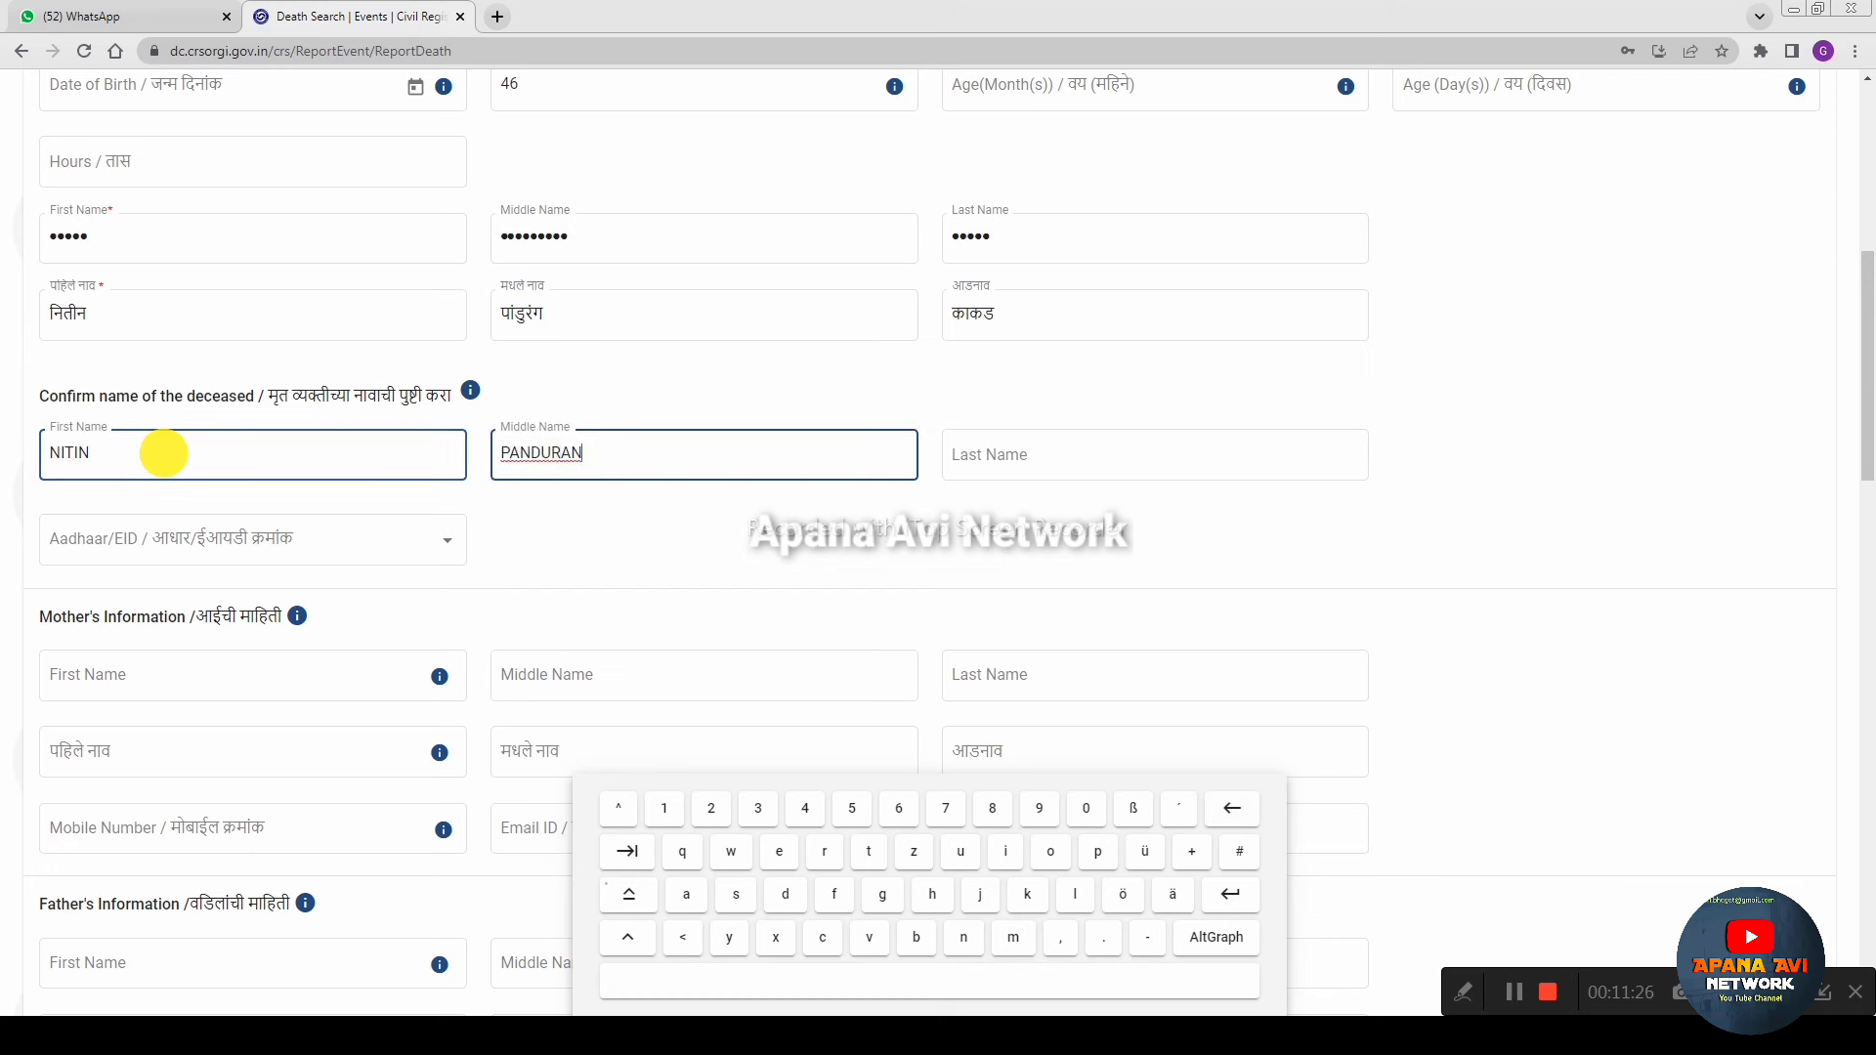
key("Tab")
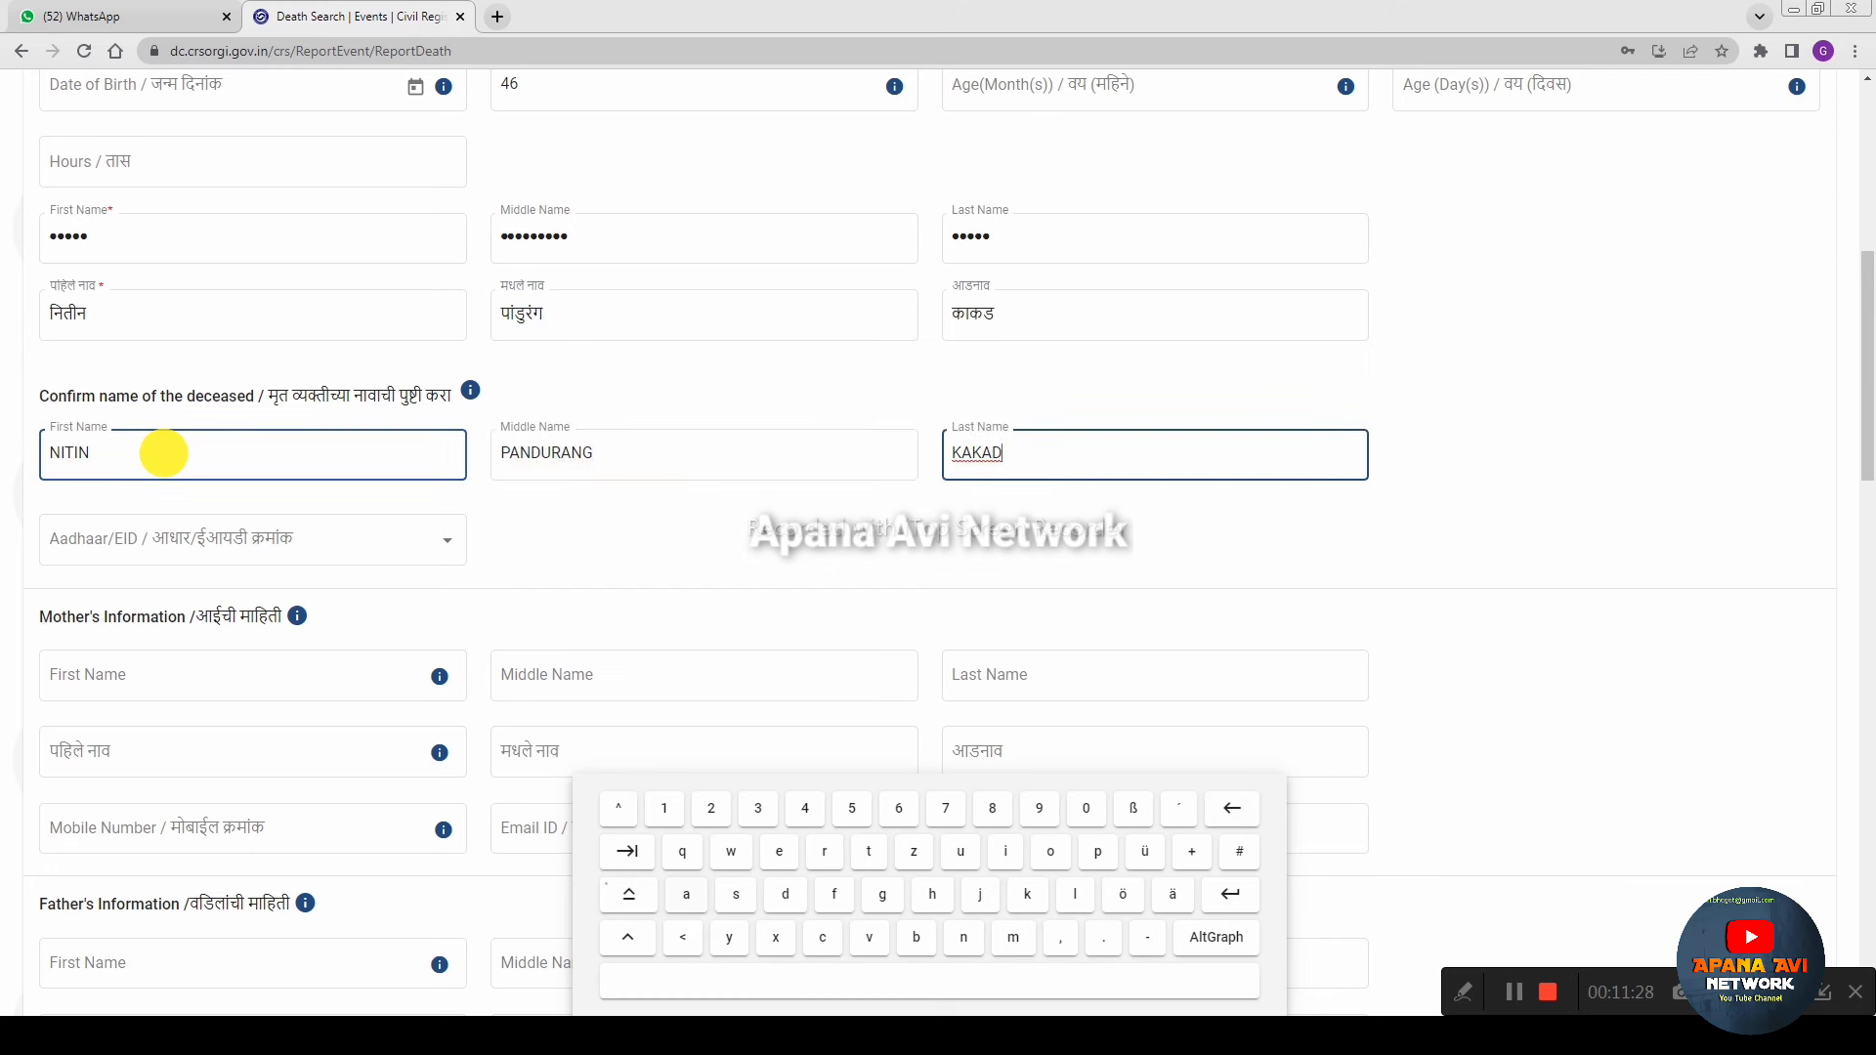
scroll(149, 487, "down", 2)
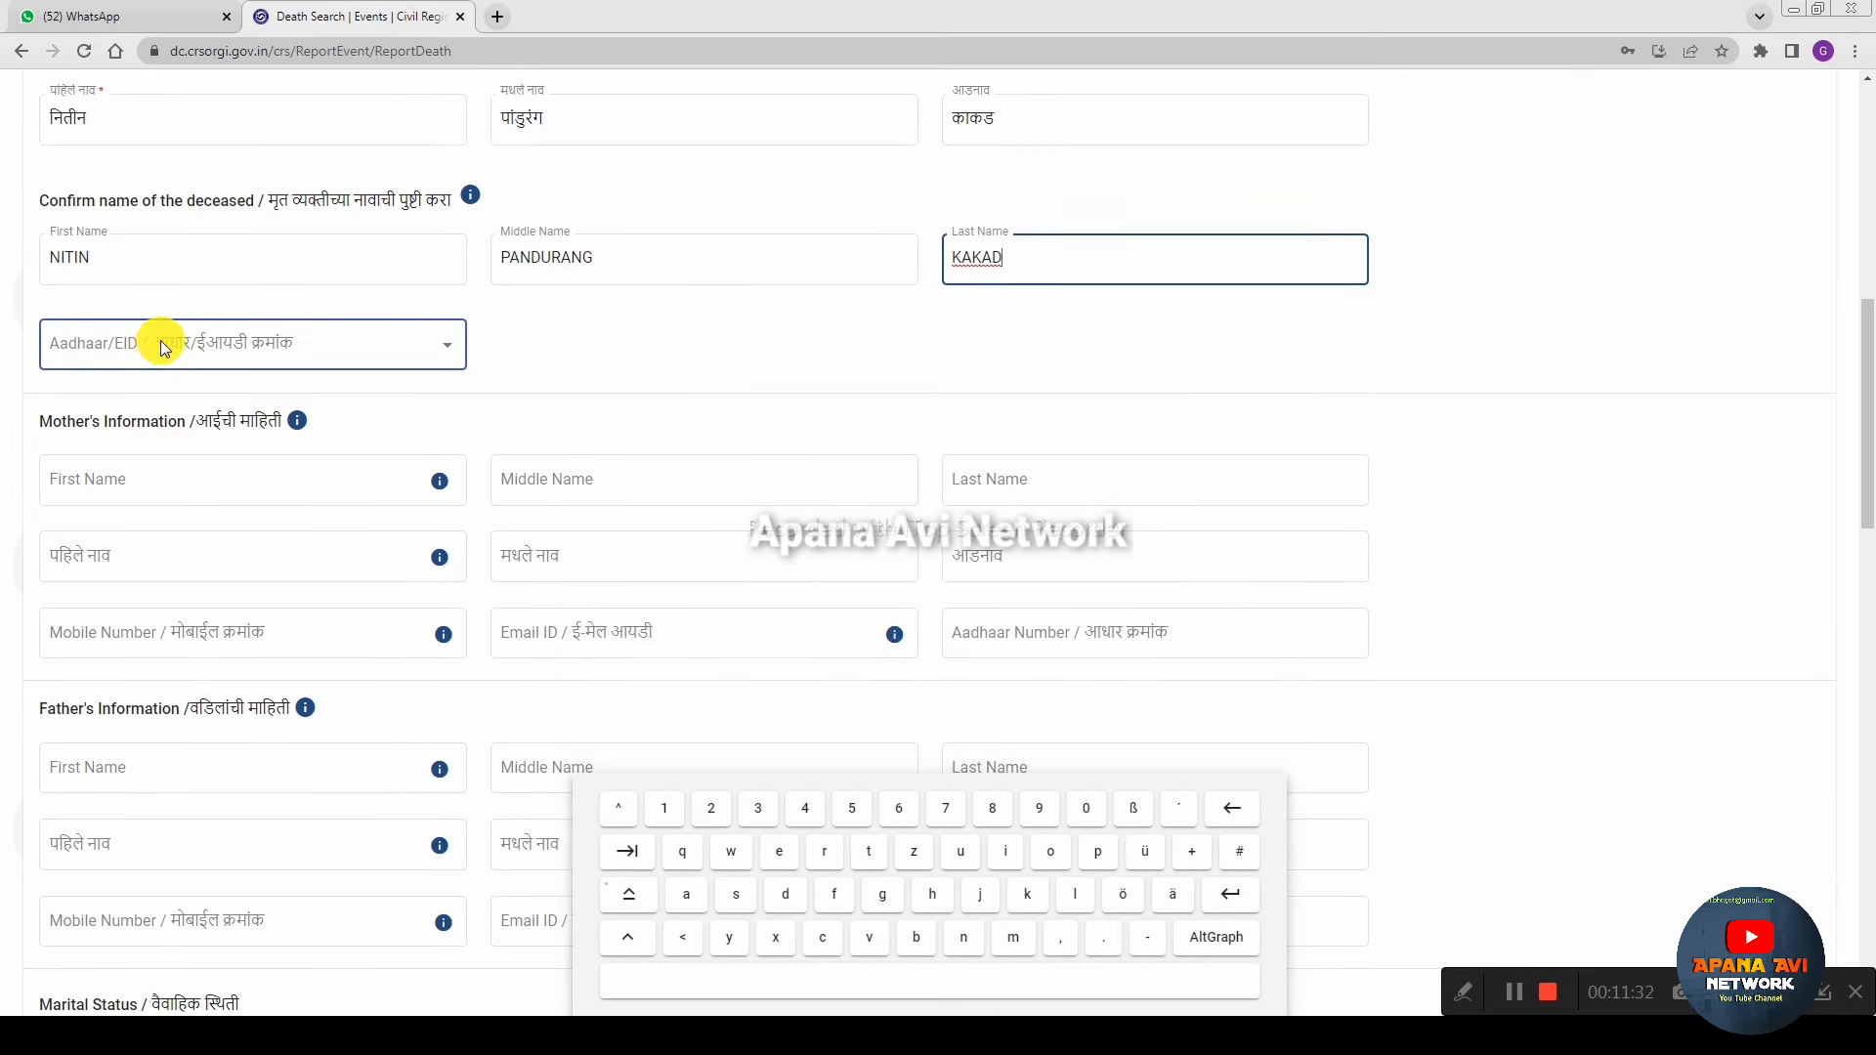
- Select Aadhaar as the ID type and enter the deceased's Aadhaar number
left_click(151, 347)
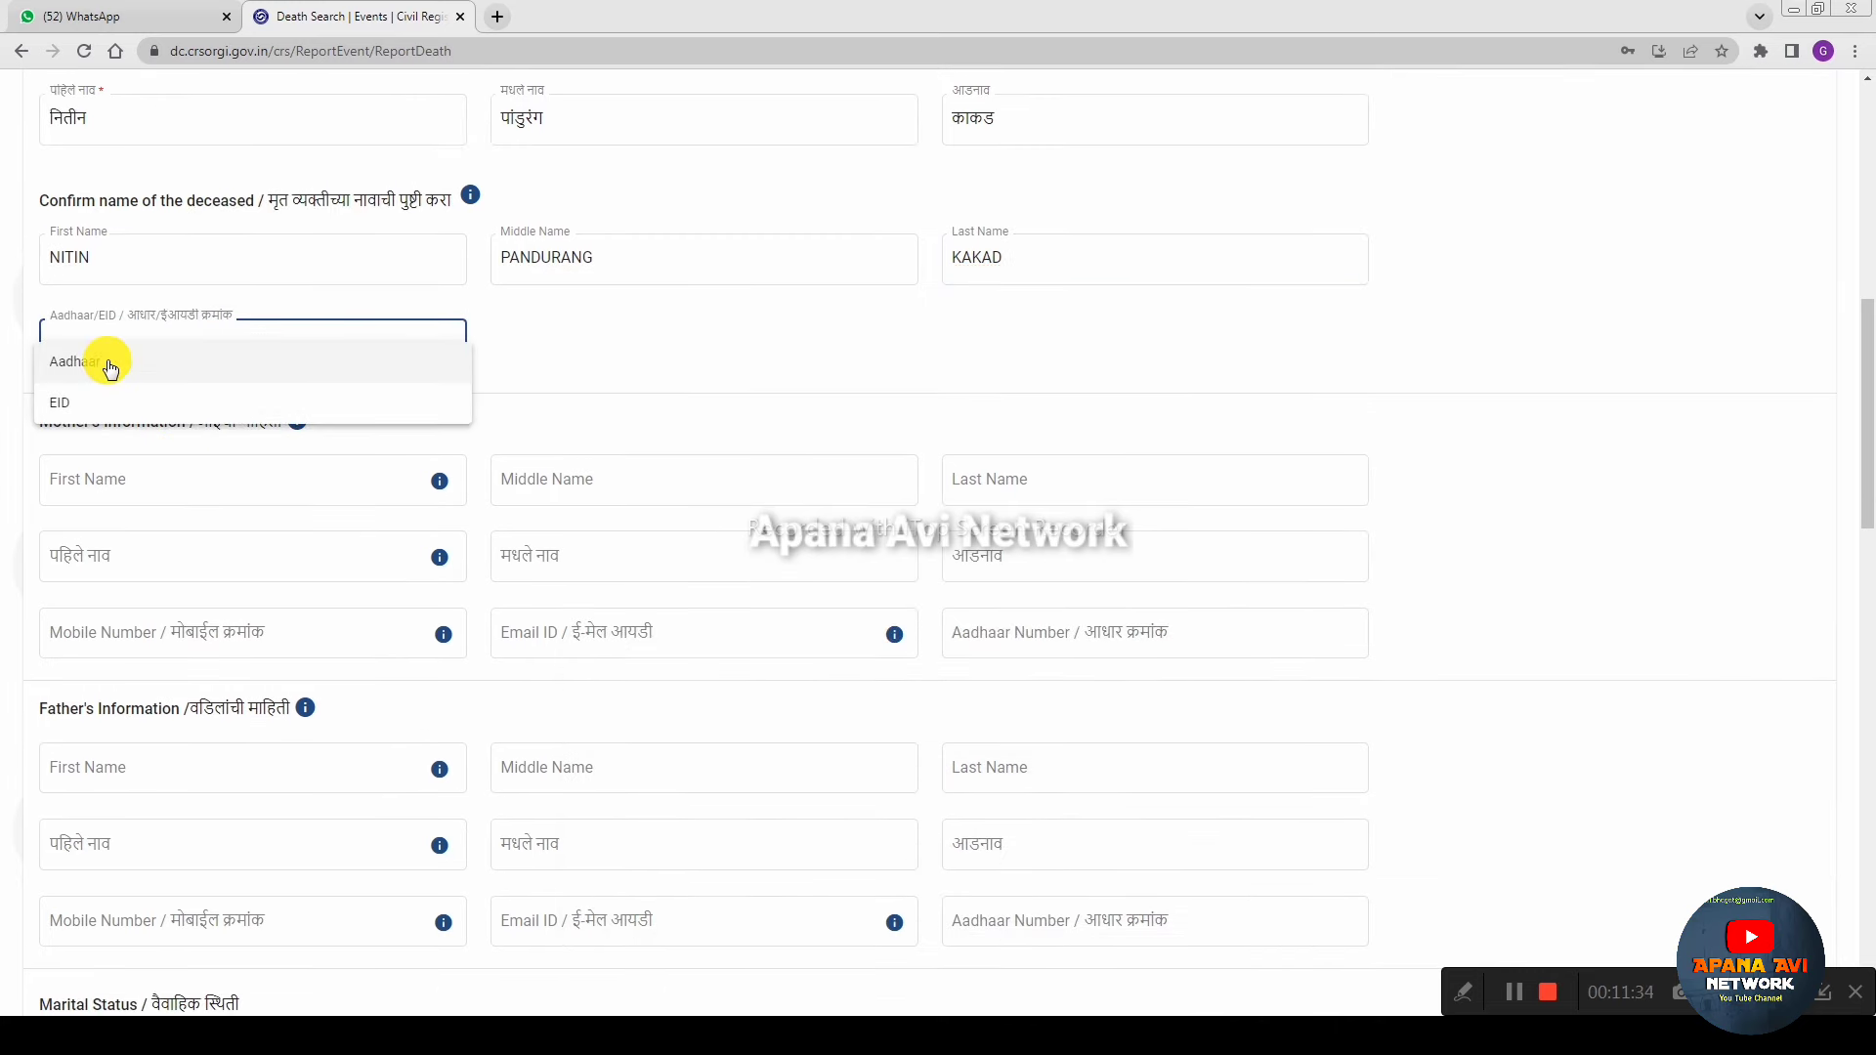
left_click(109, 364)
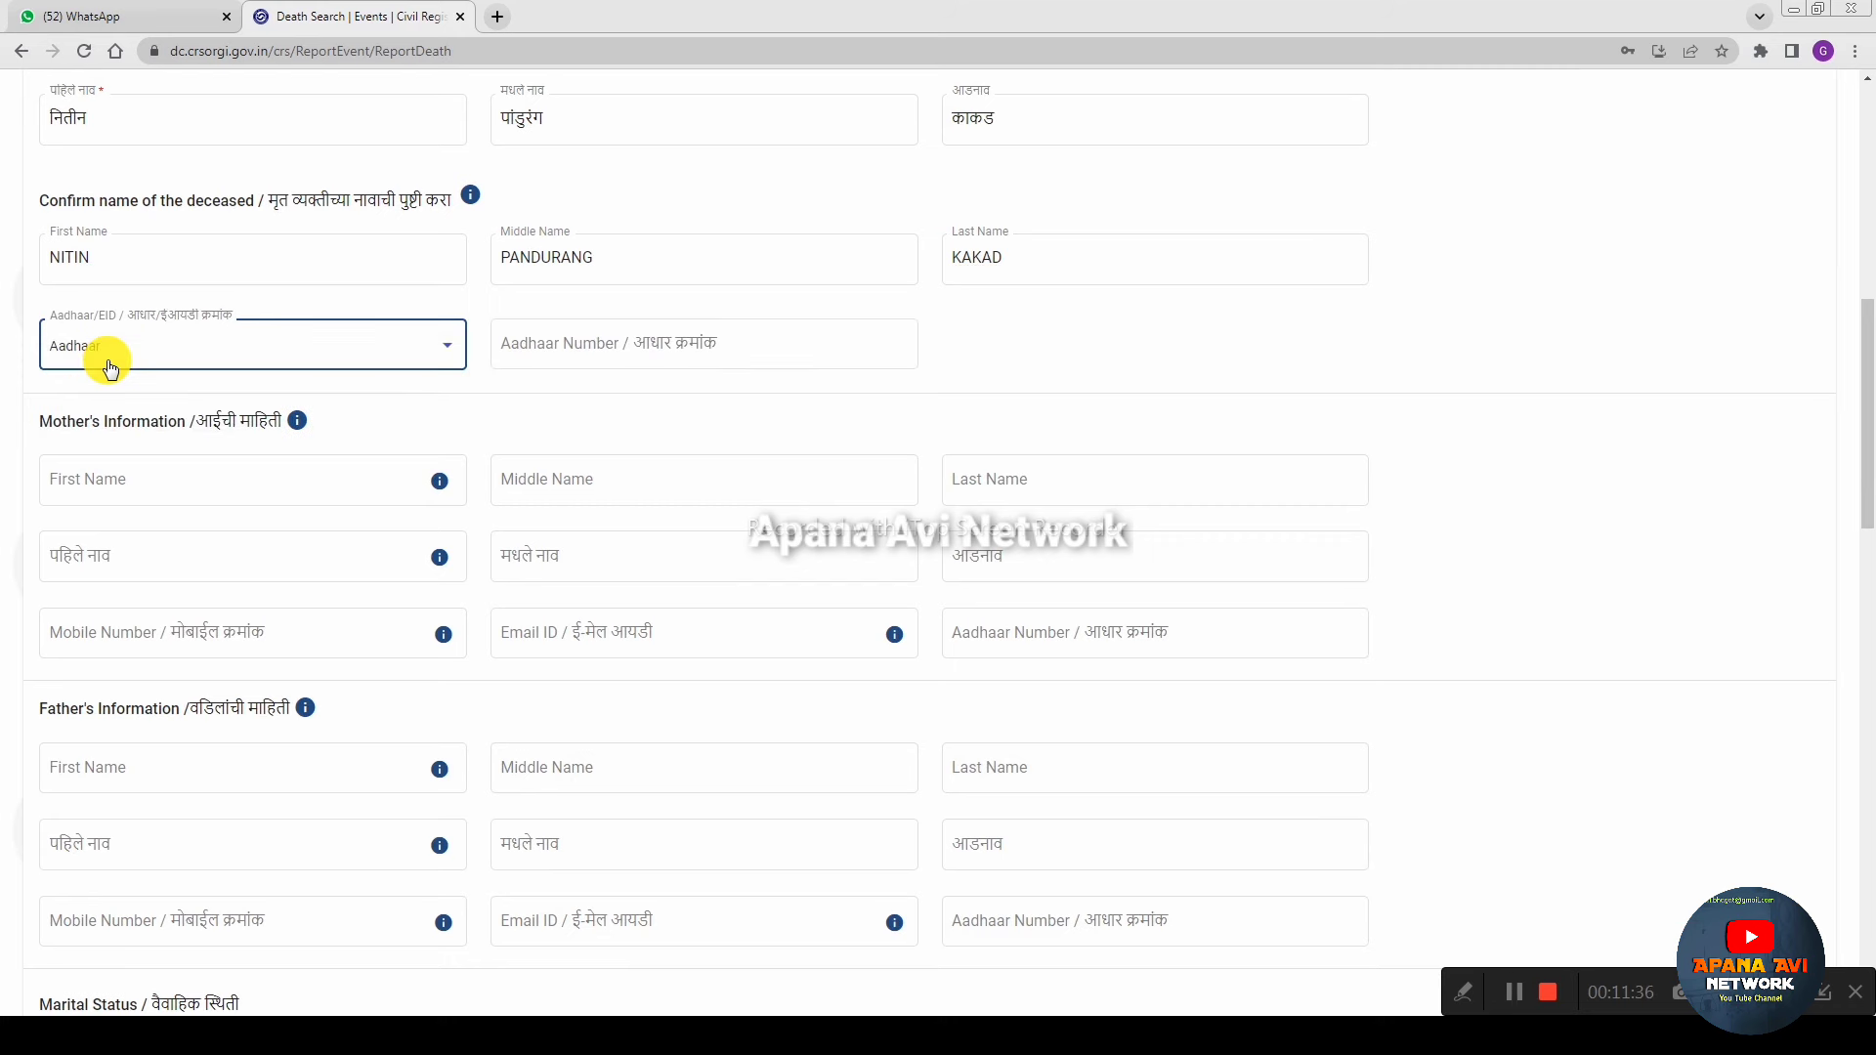
left_click(603, 339)
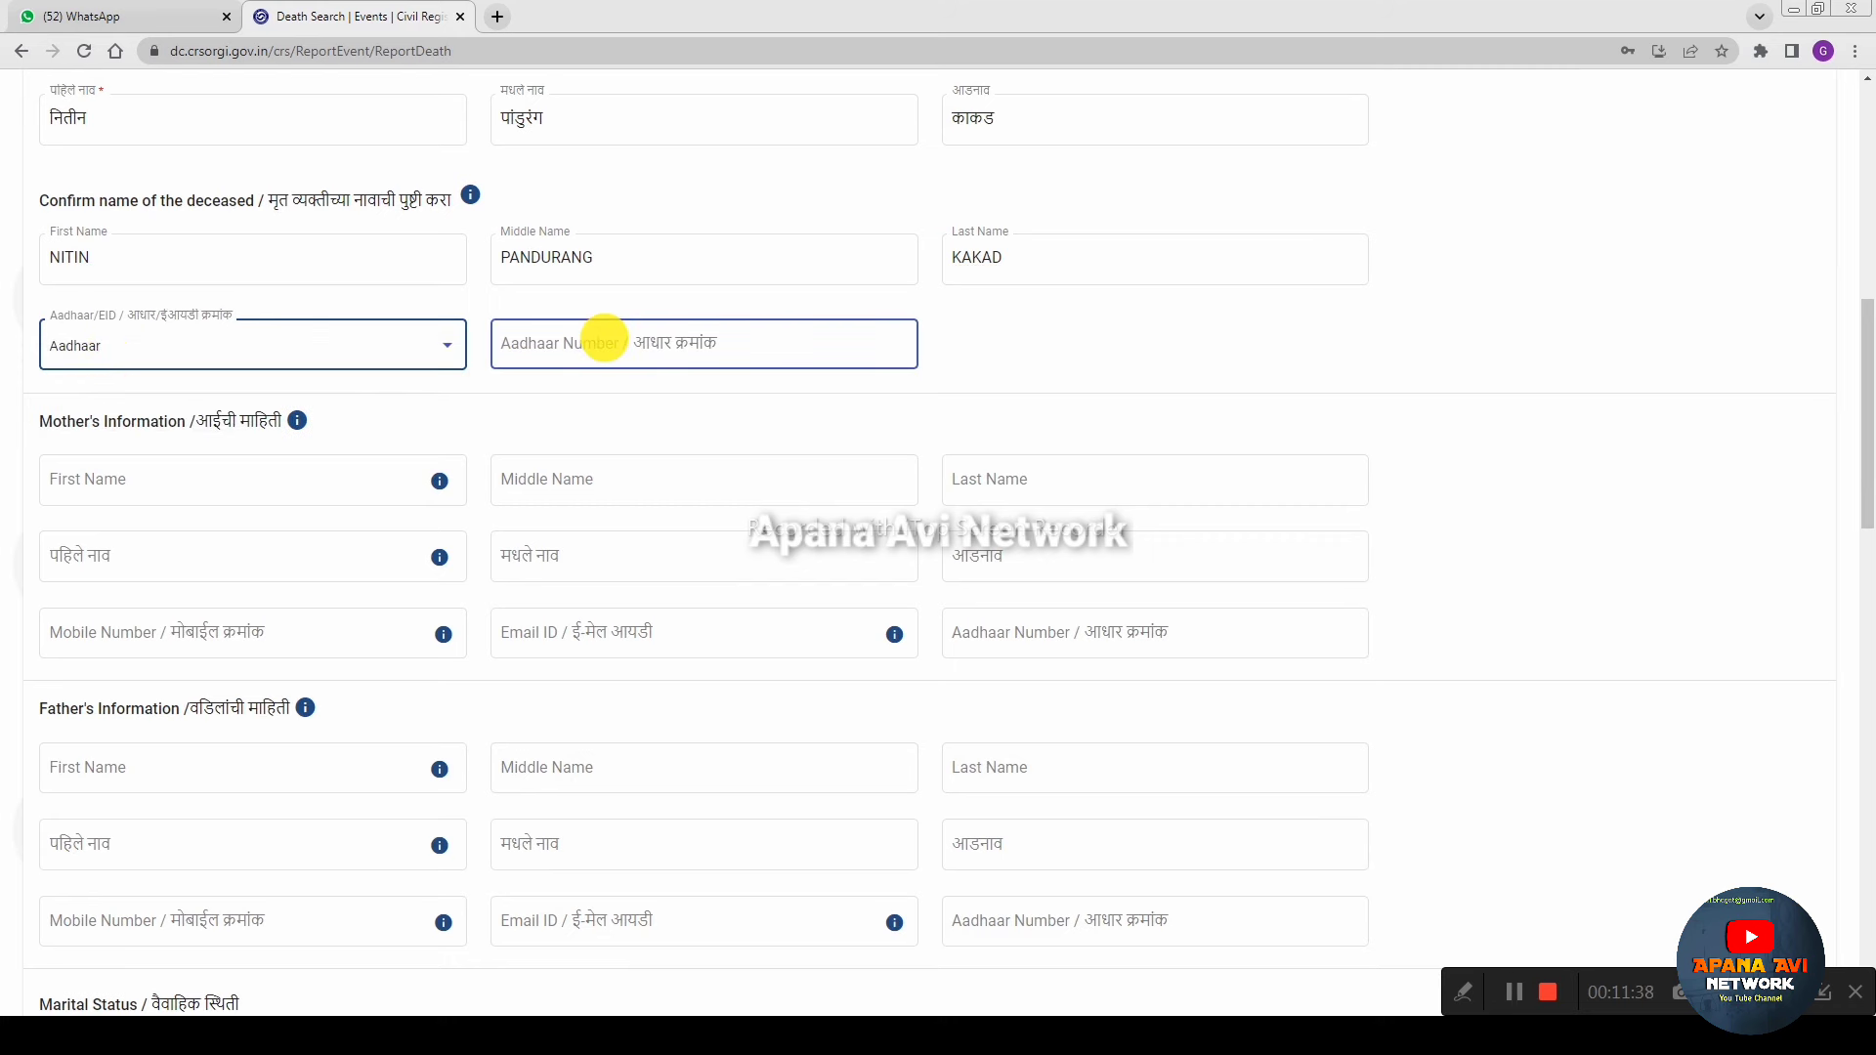
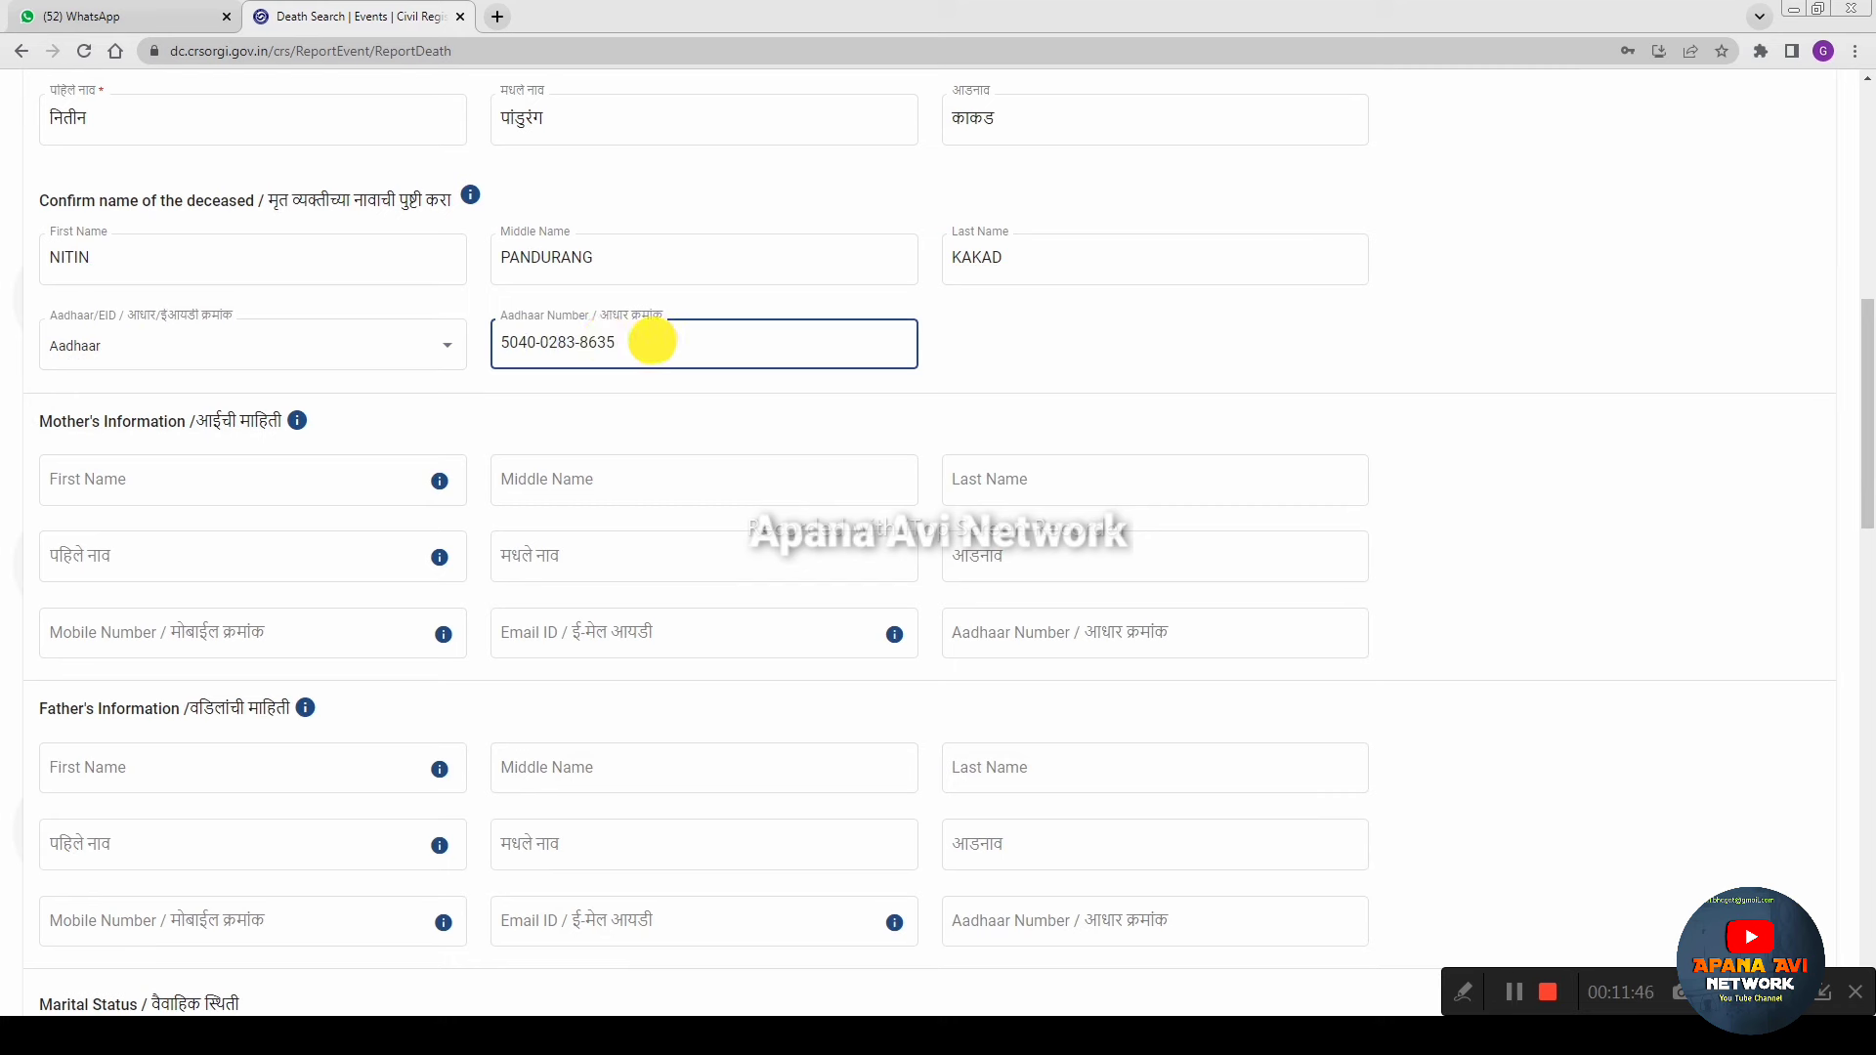
- Review the optional Mother's Information section and its tooltip, leaving it blank
scroll(544, 381, "down", 4)
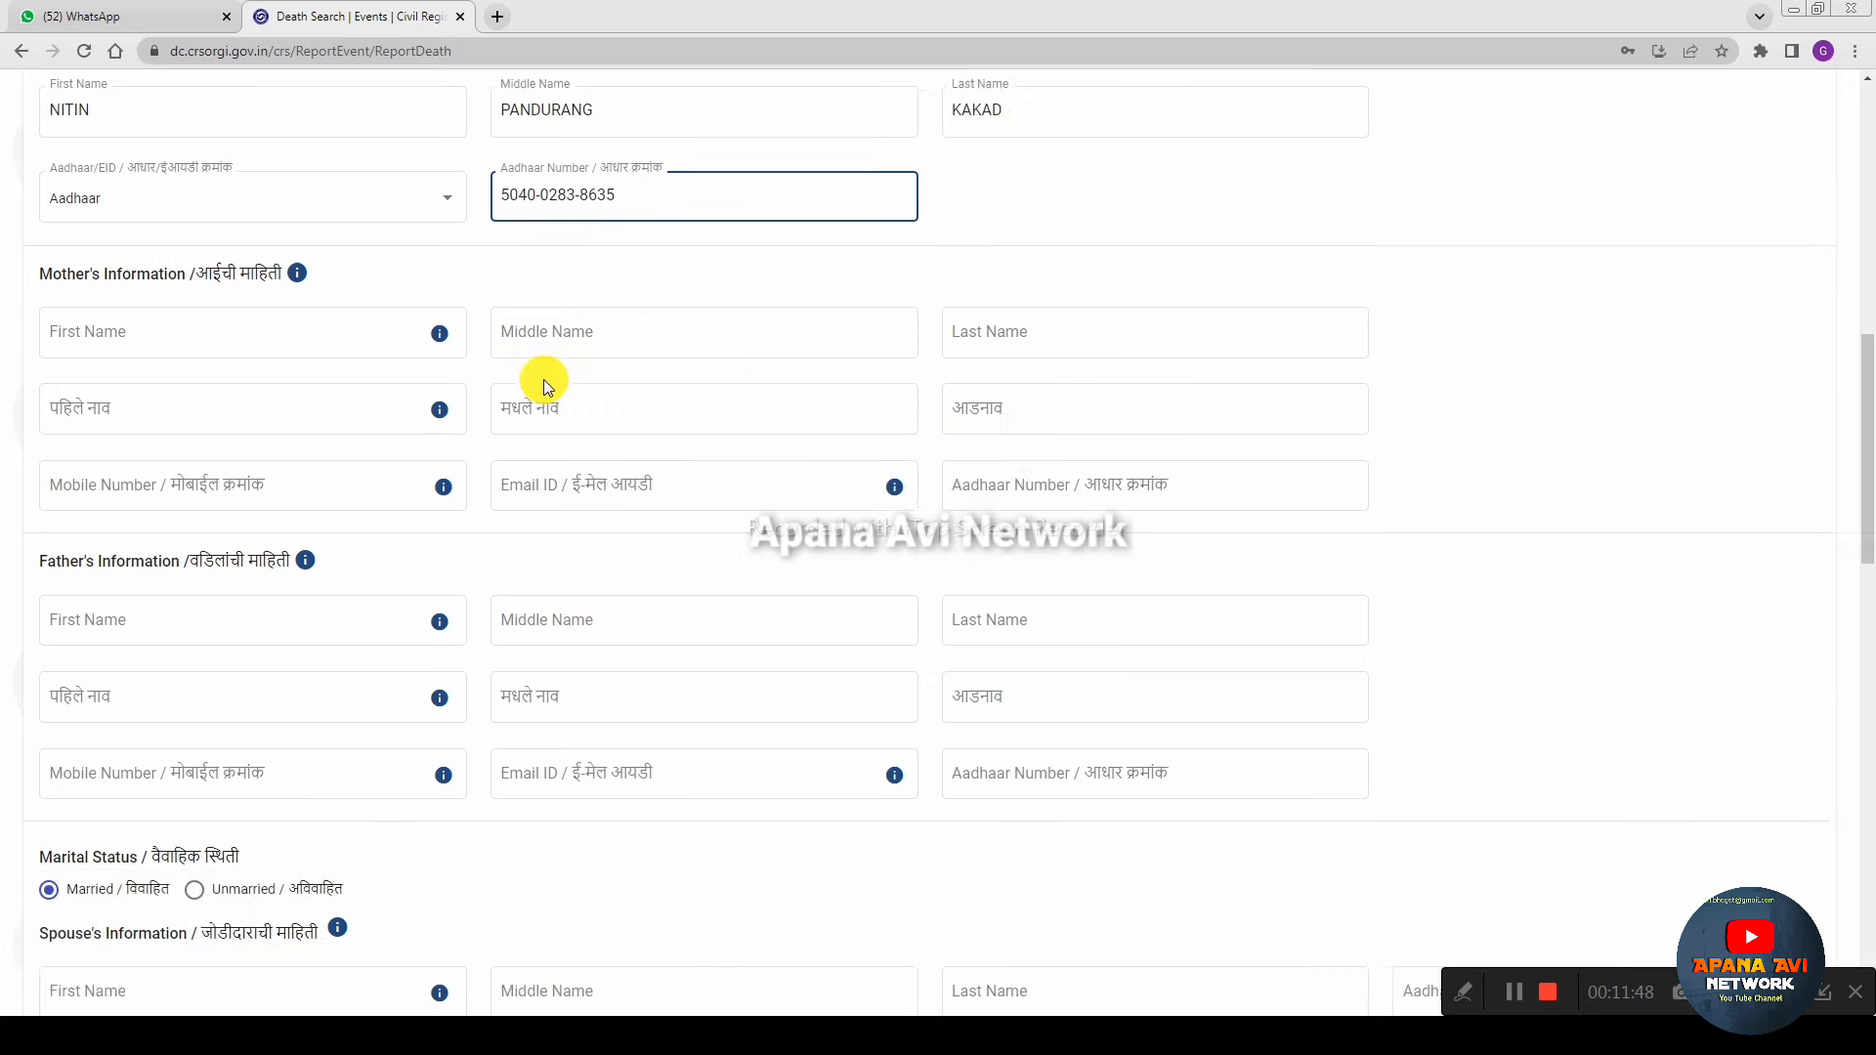
scroll(537, 377, "up", 1)
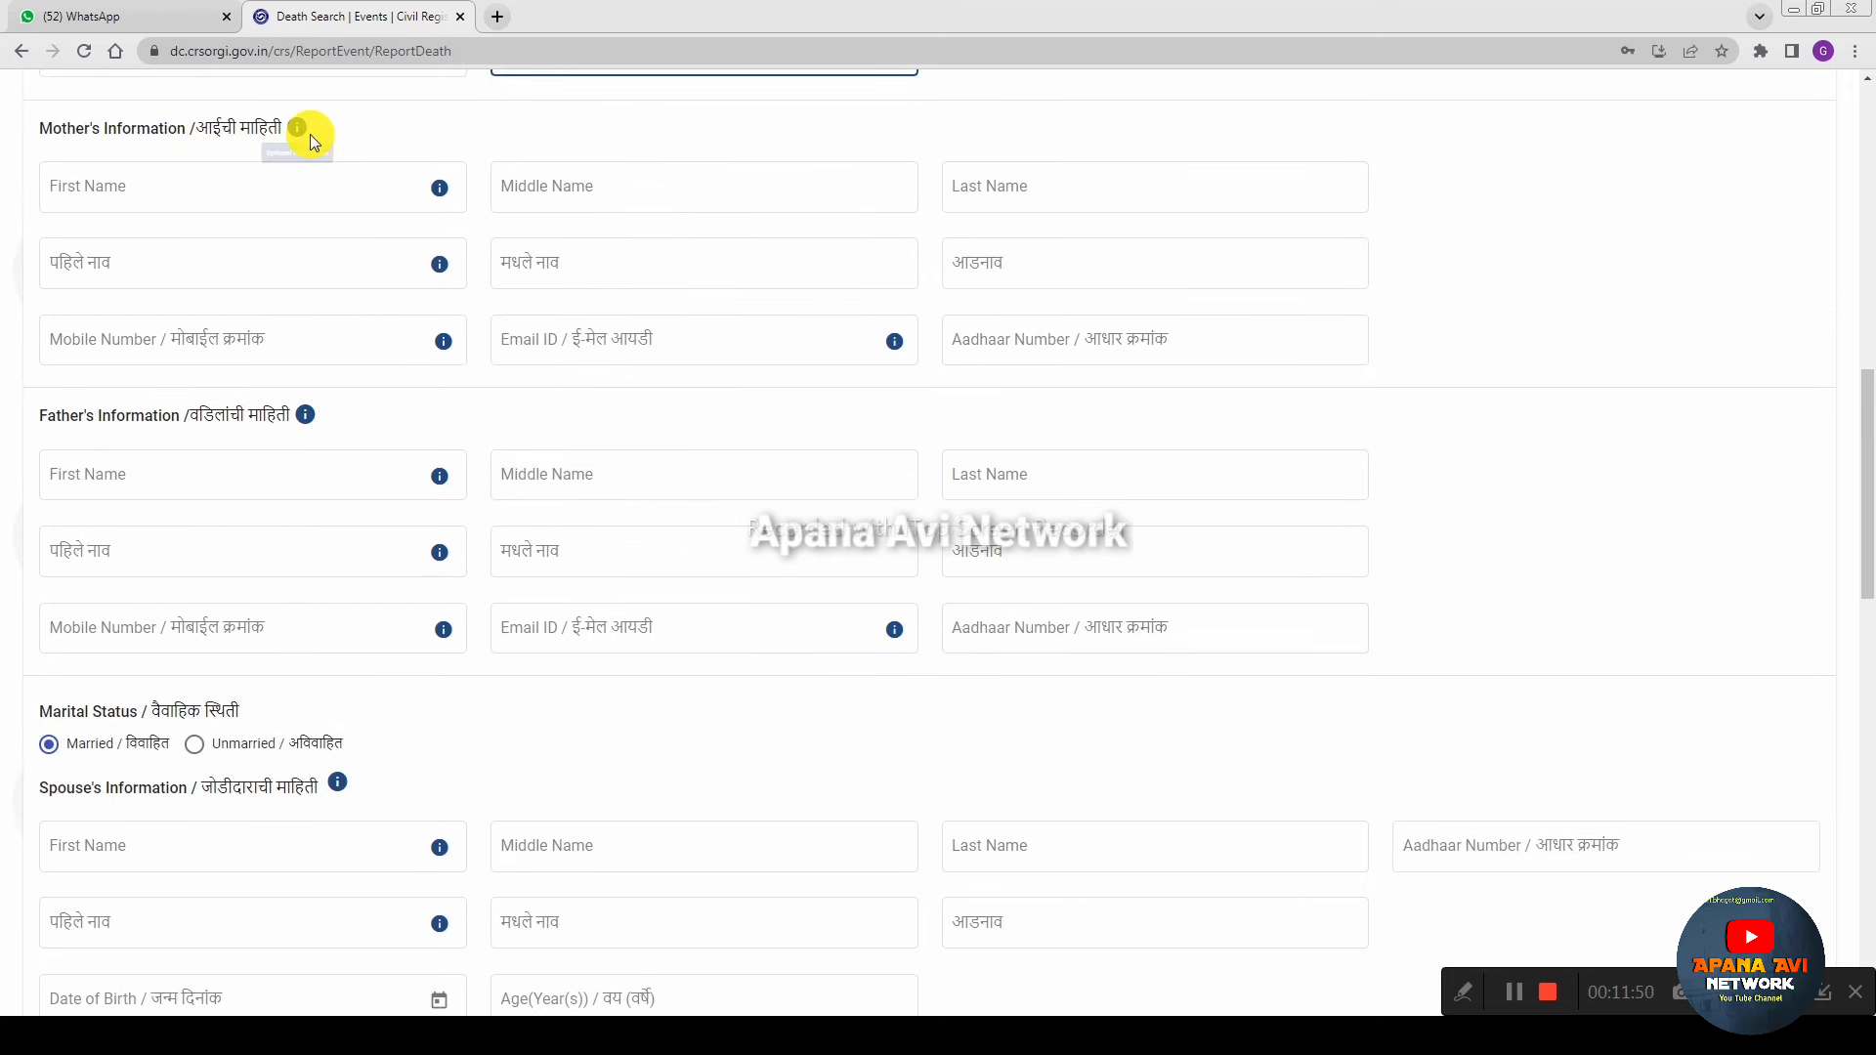
left_click(229, 186)
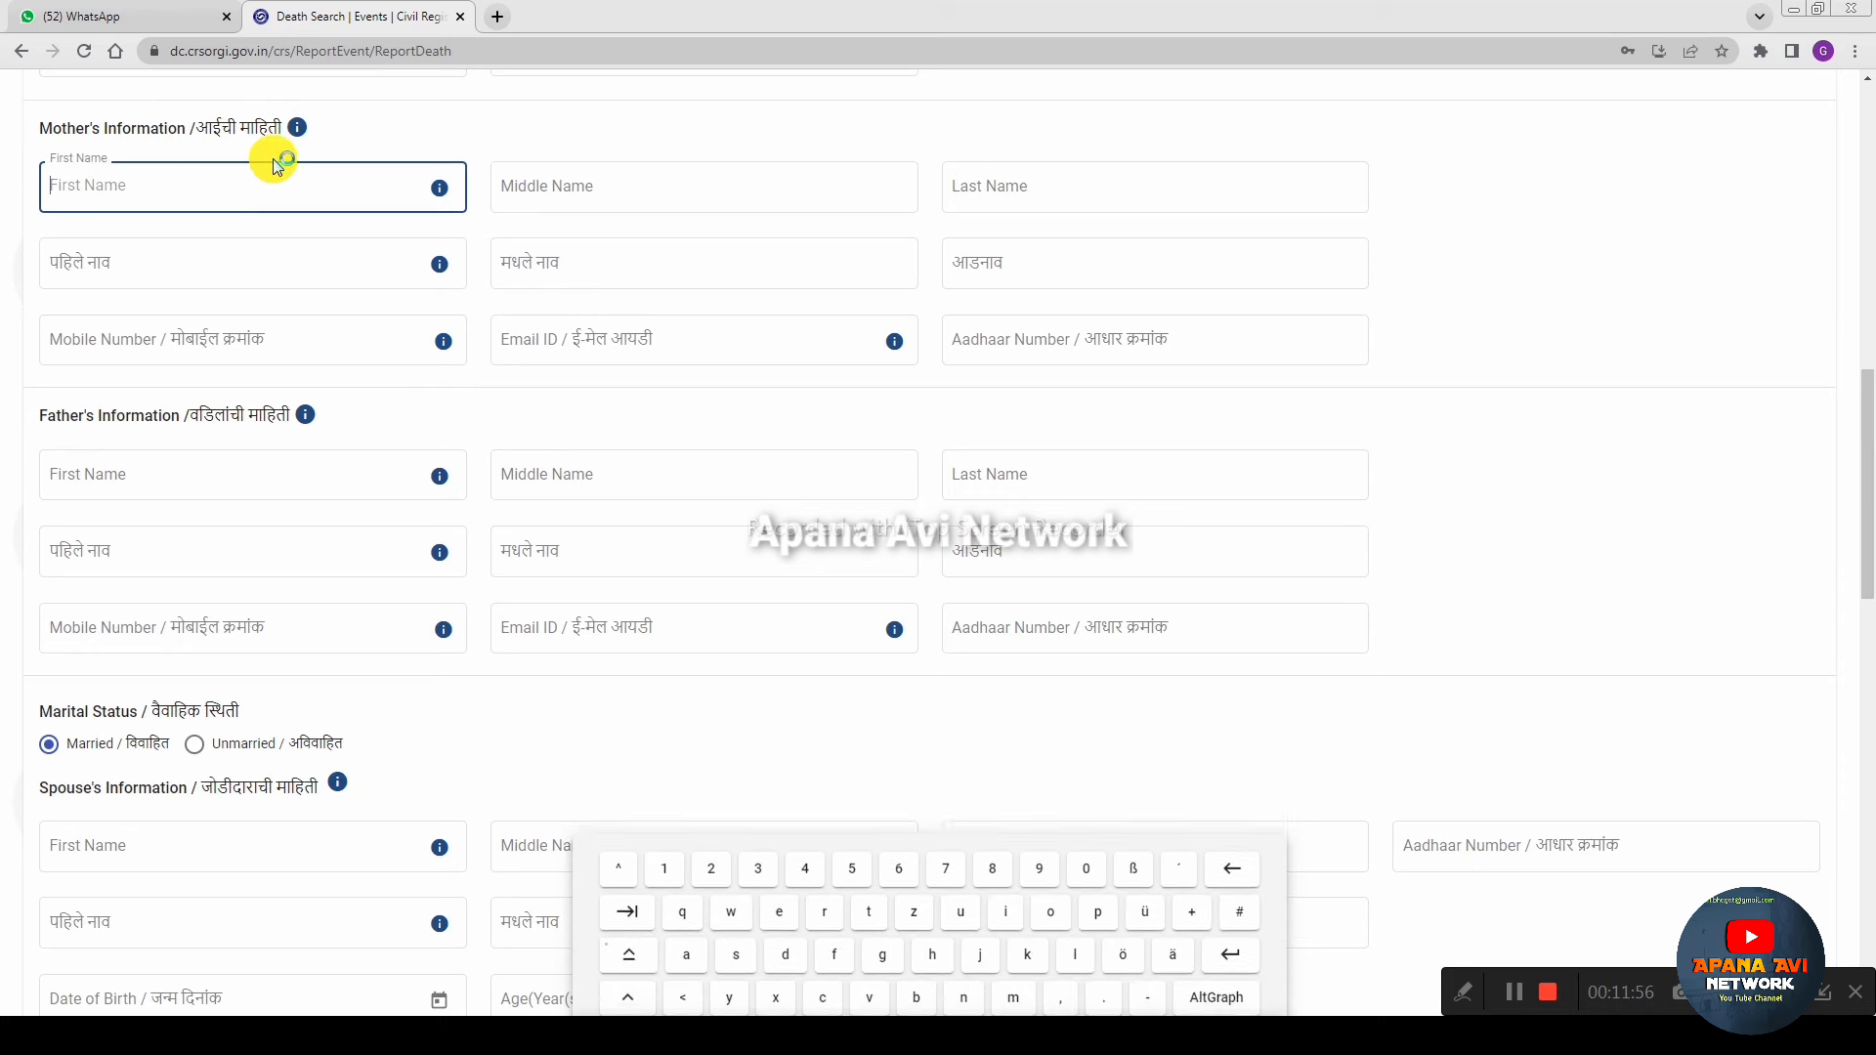
mouse_move(297, 127)
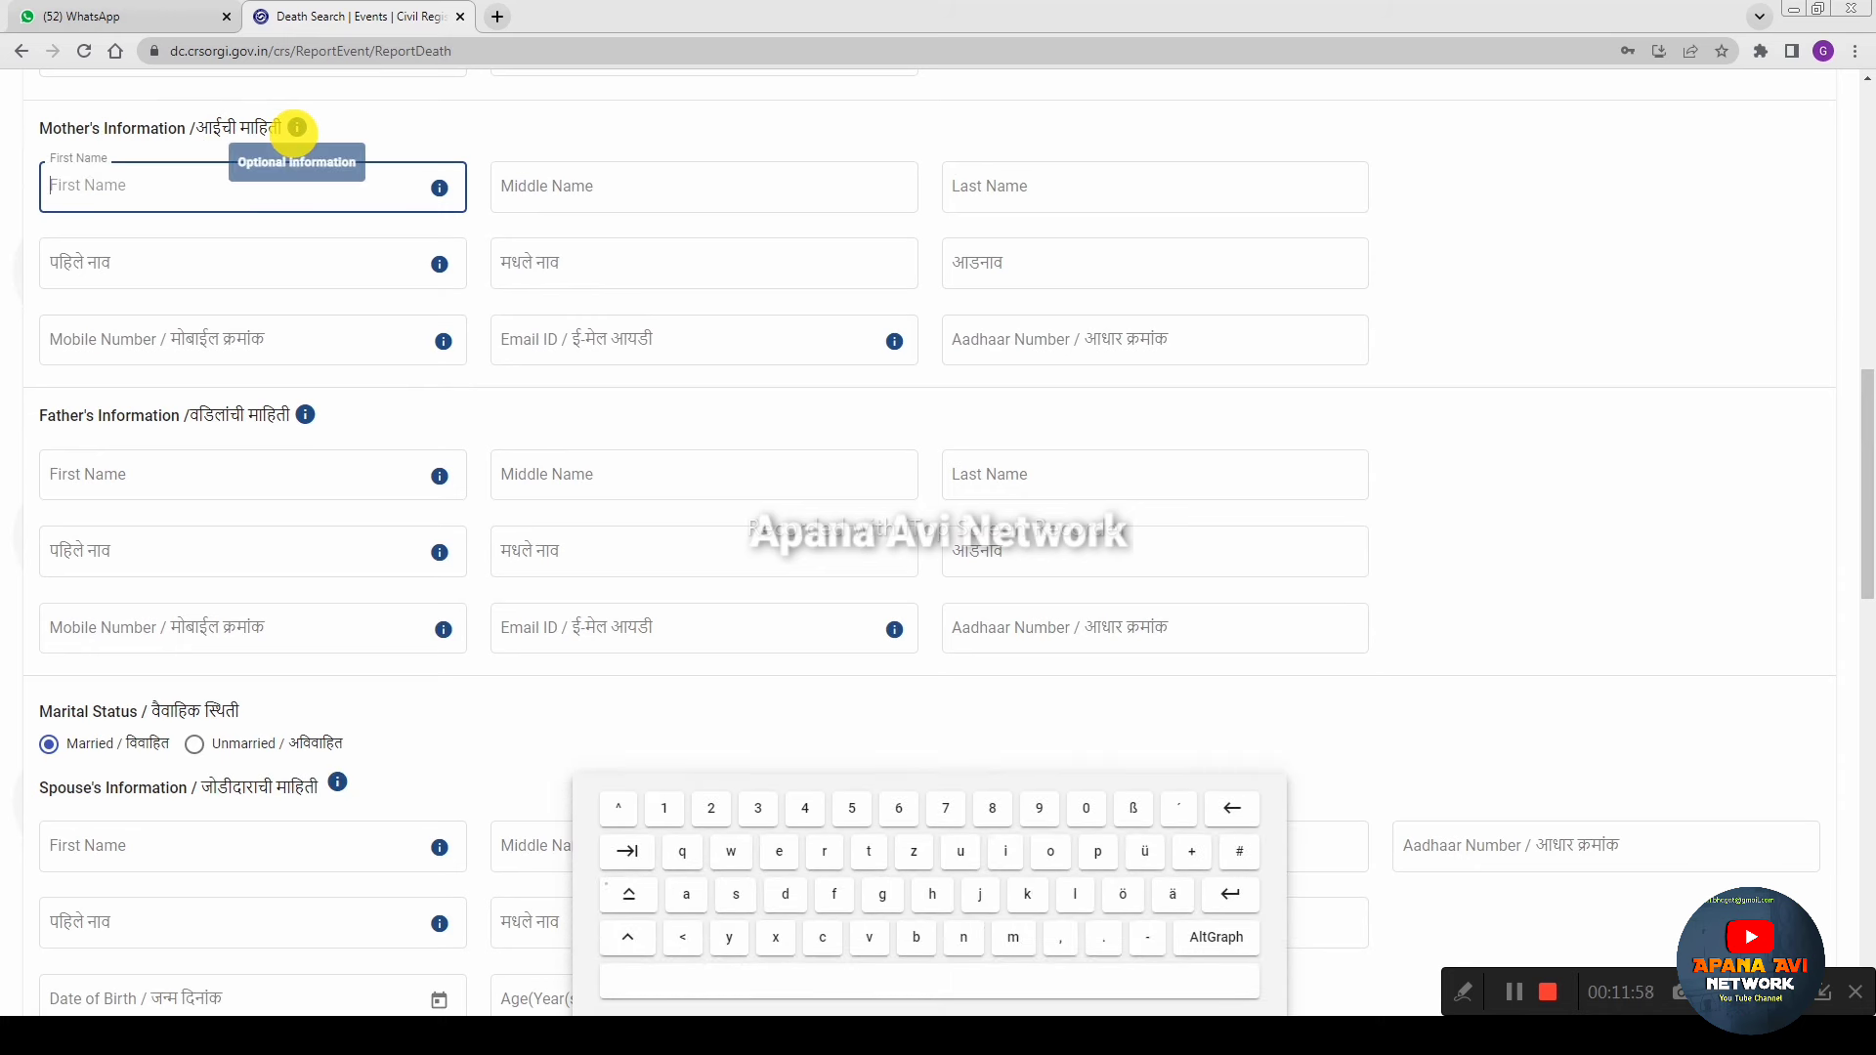
scroll(297, 127, "down", 1)
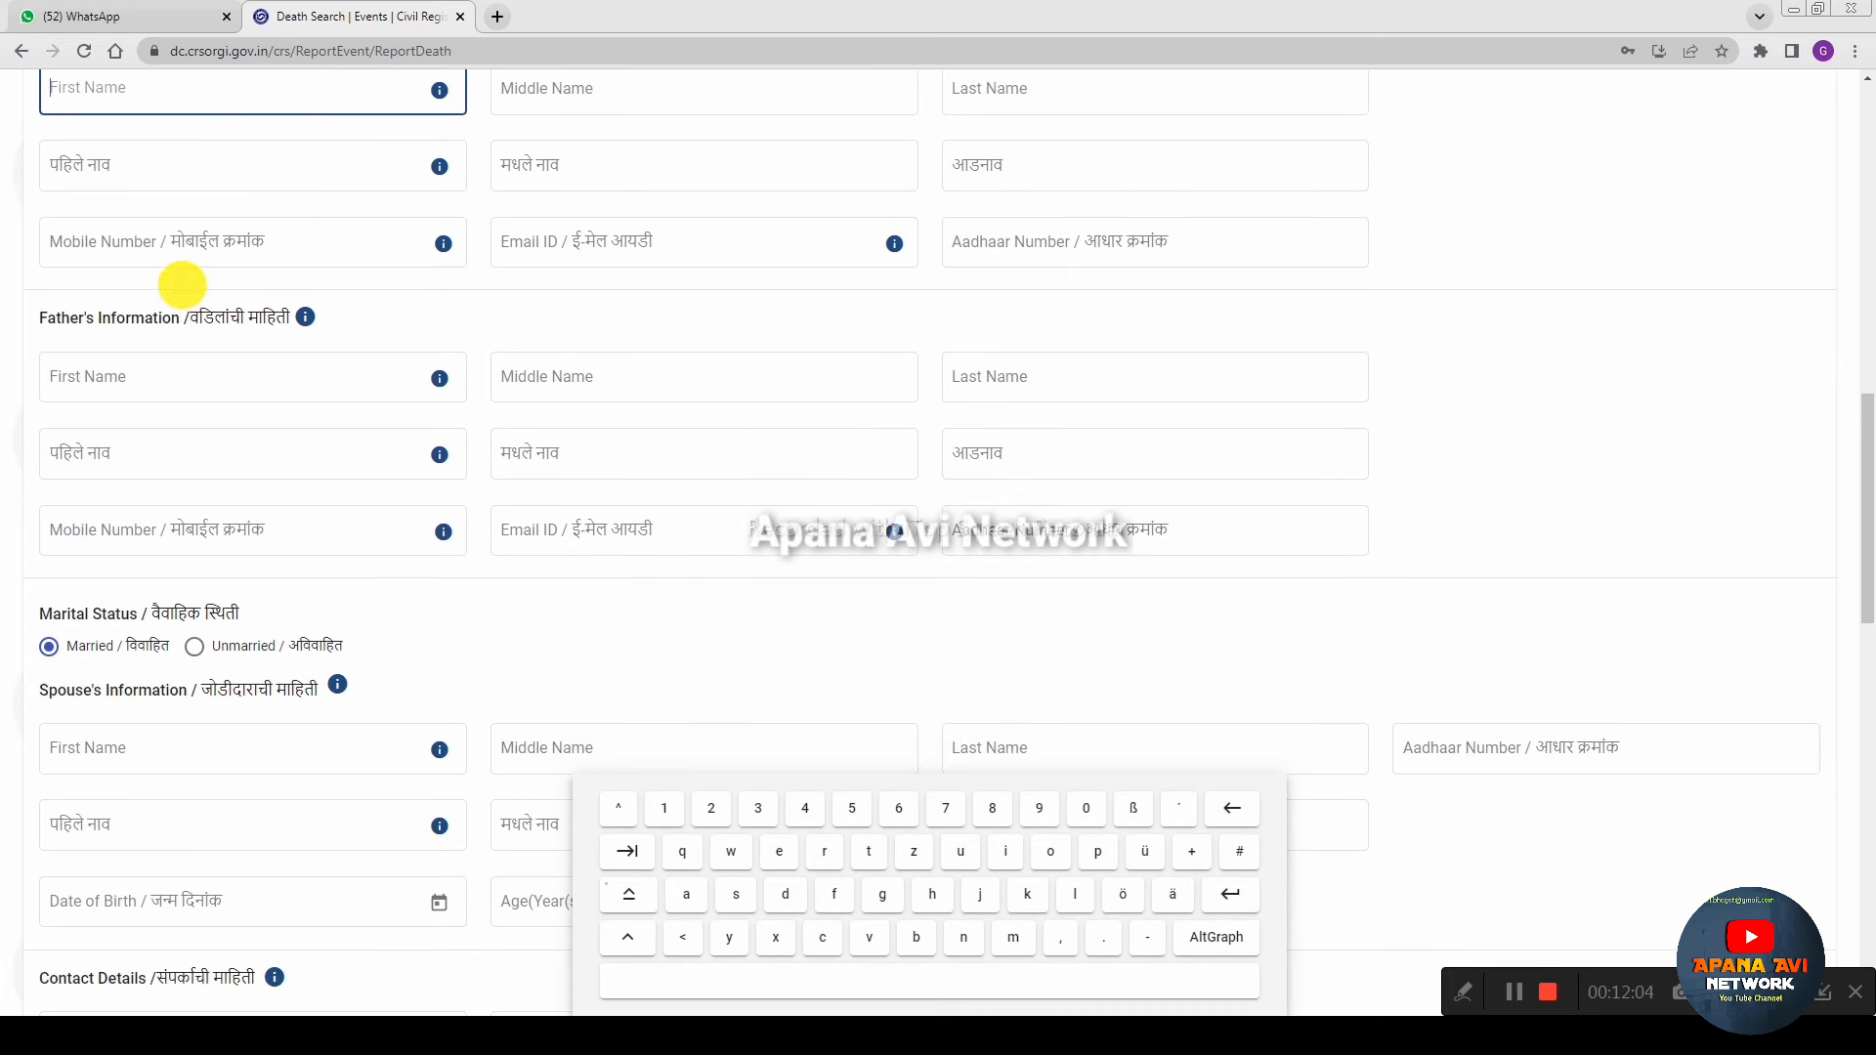
left_click(1040, 252)
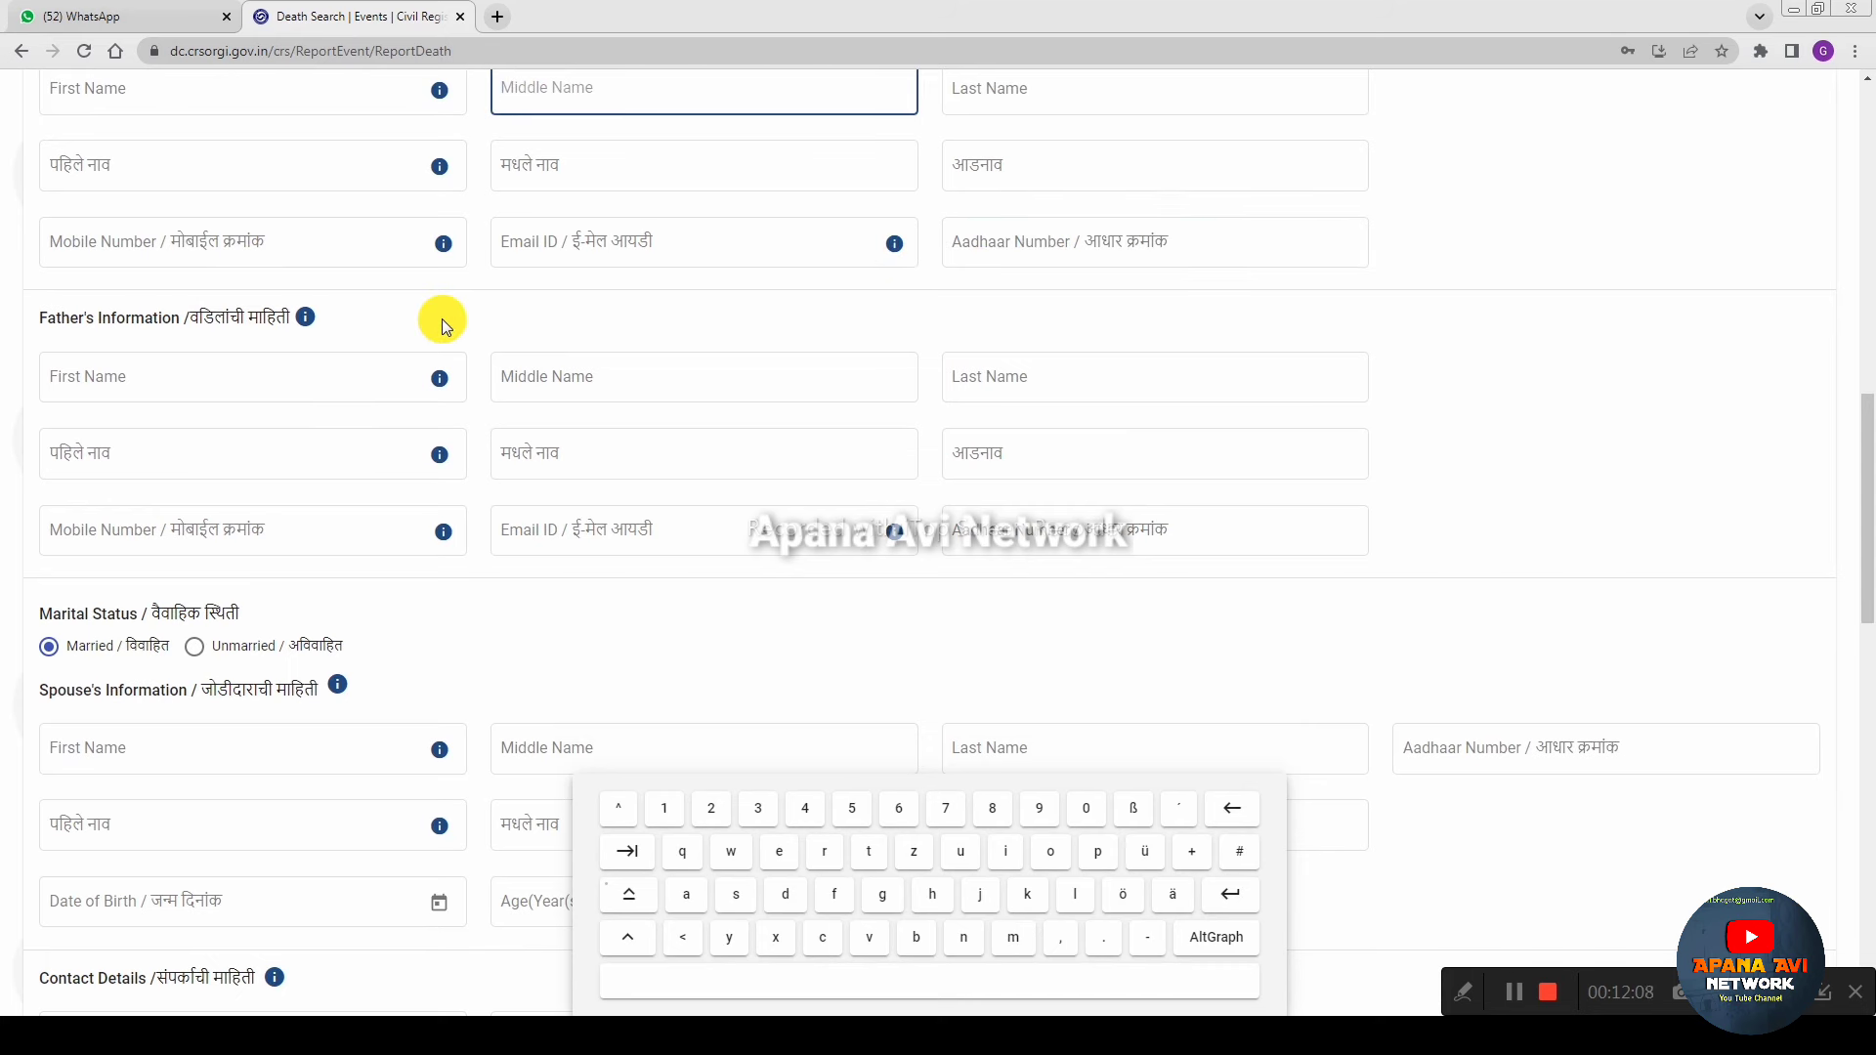
- Start typing the father's first name, erasing a mistyped letter
left_click(195, 366)
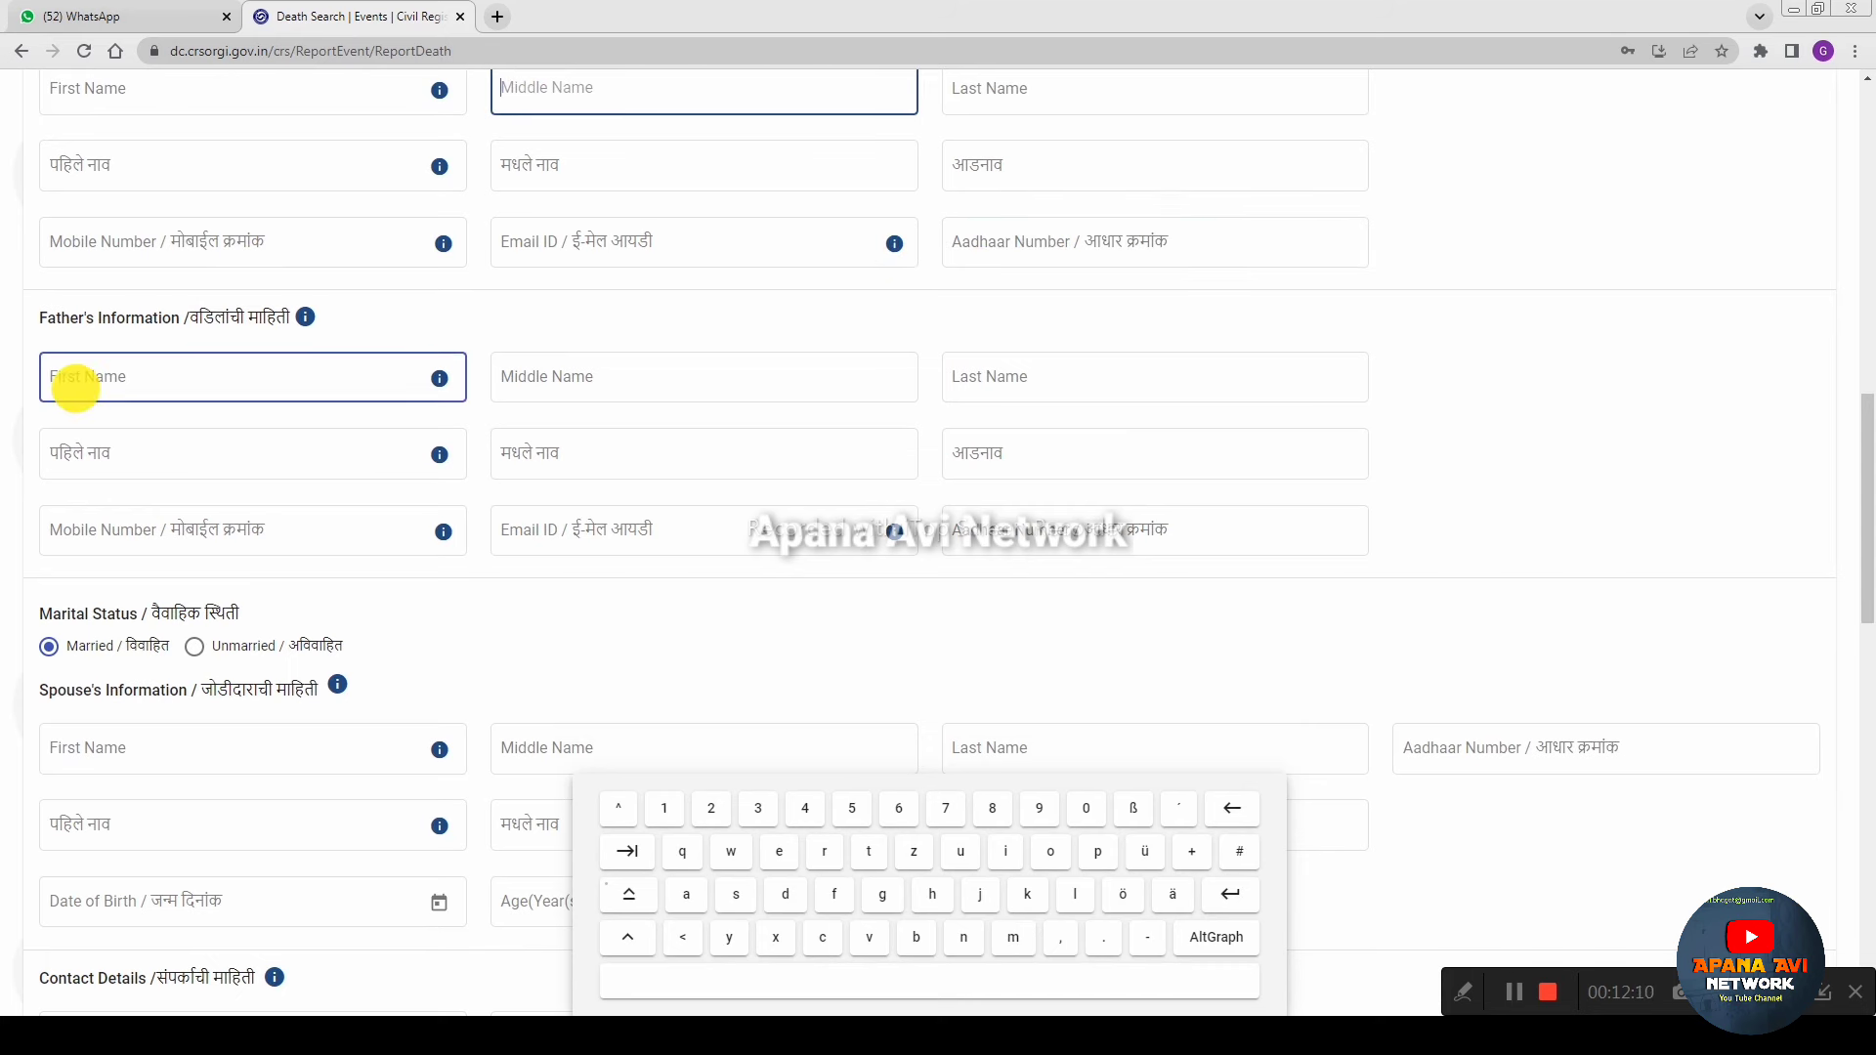
type("P")
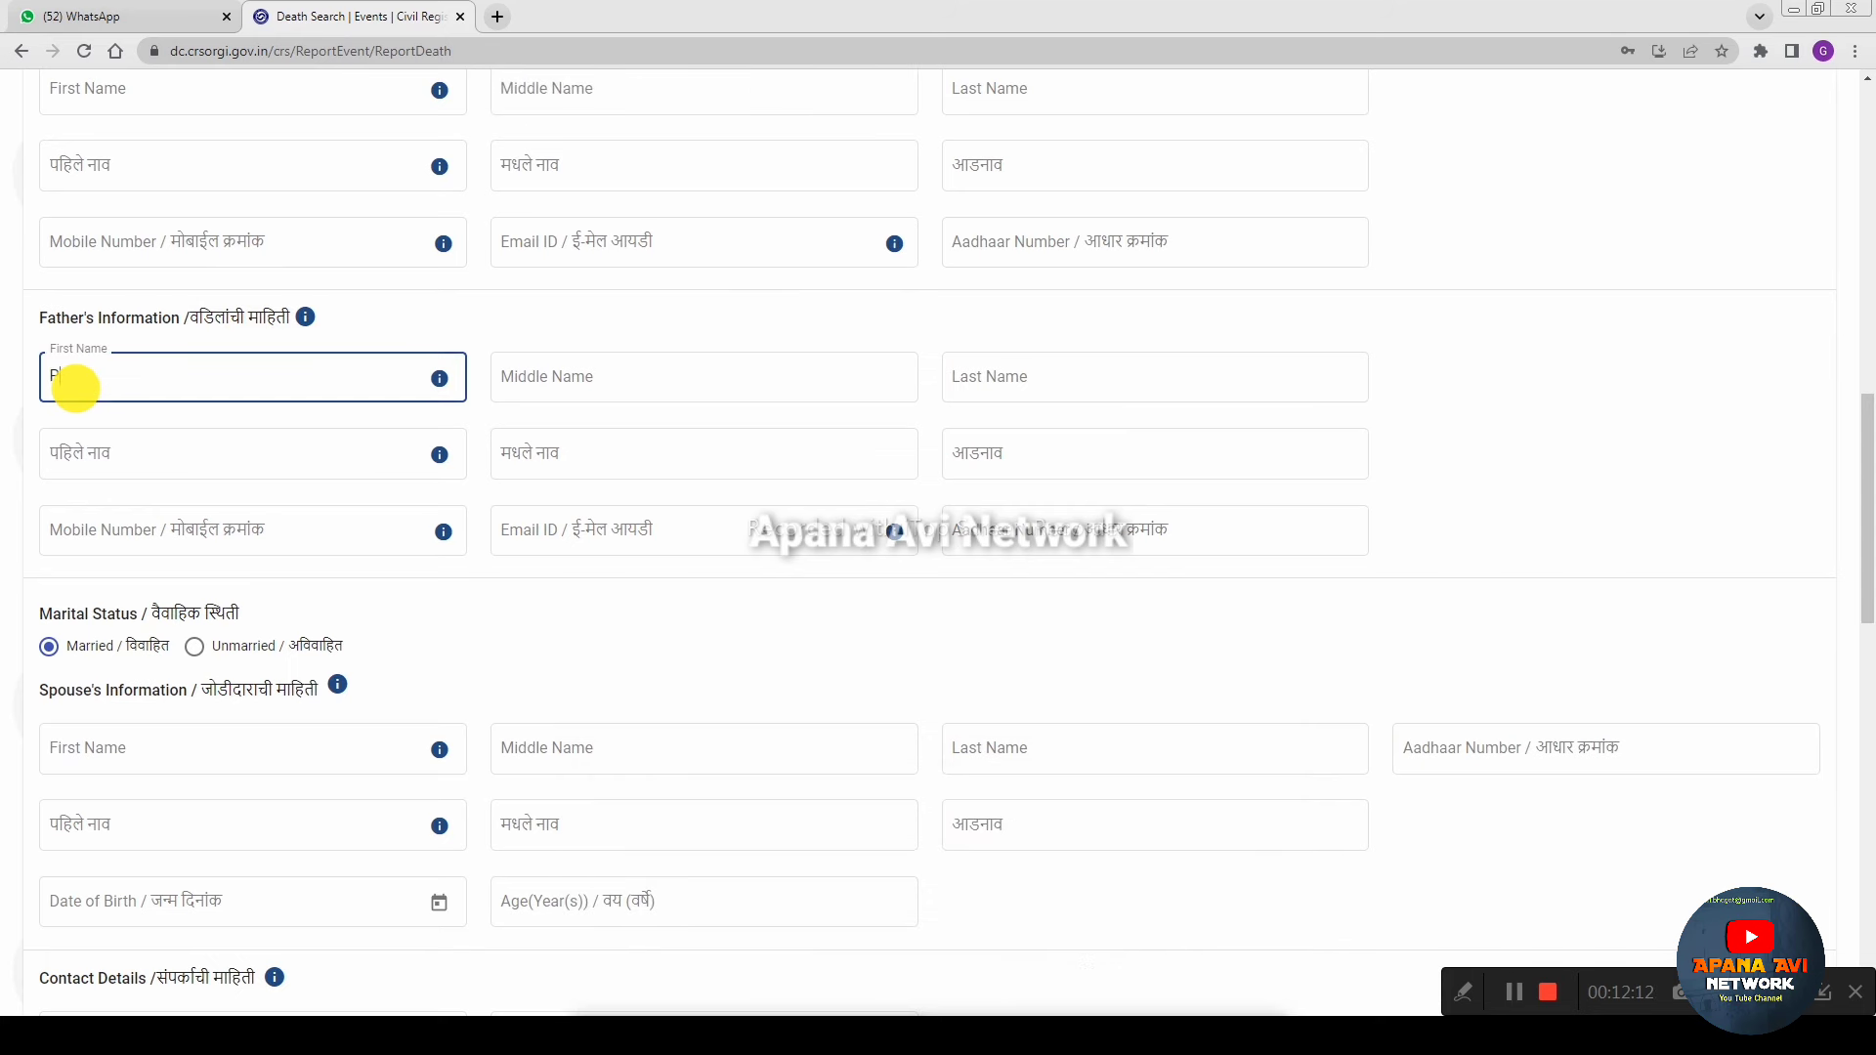
type("ADN")
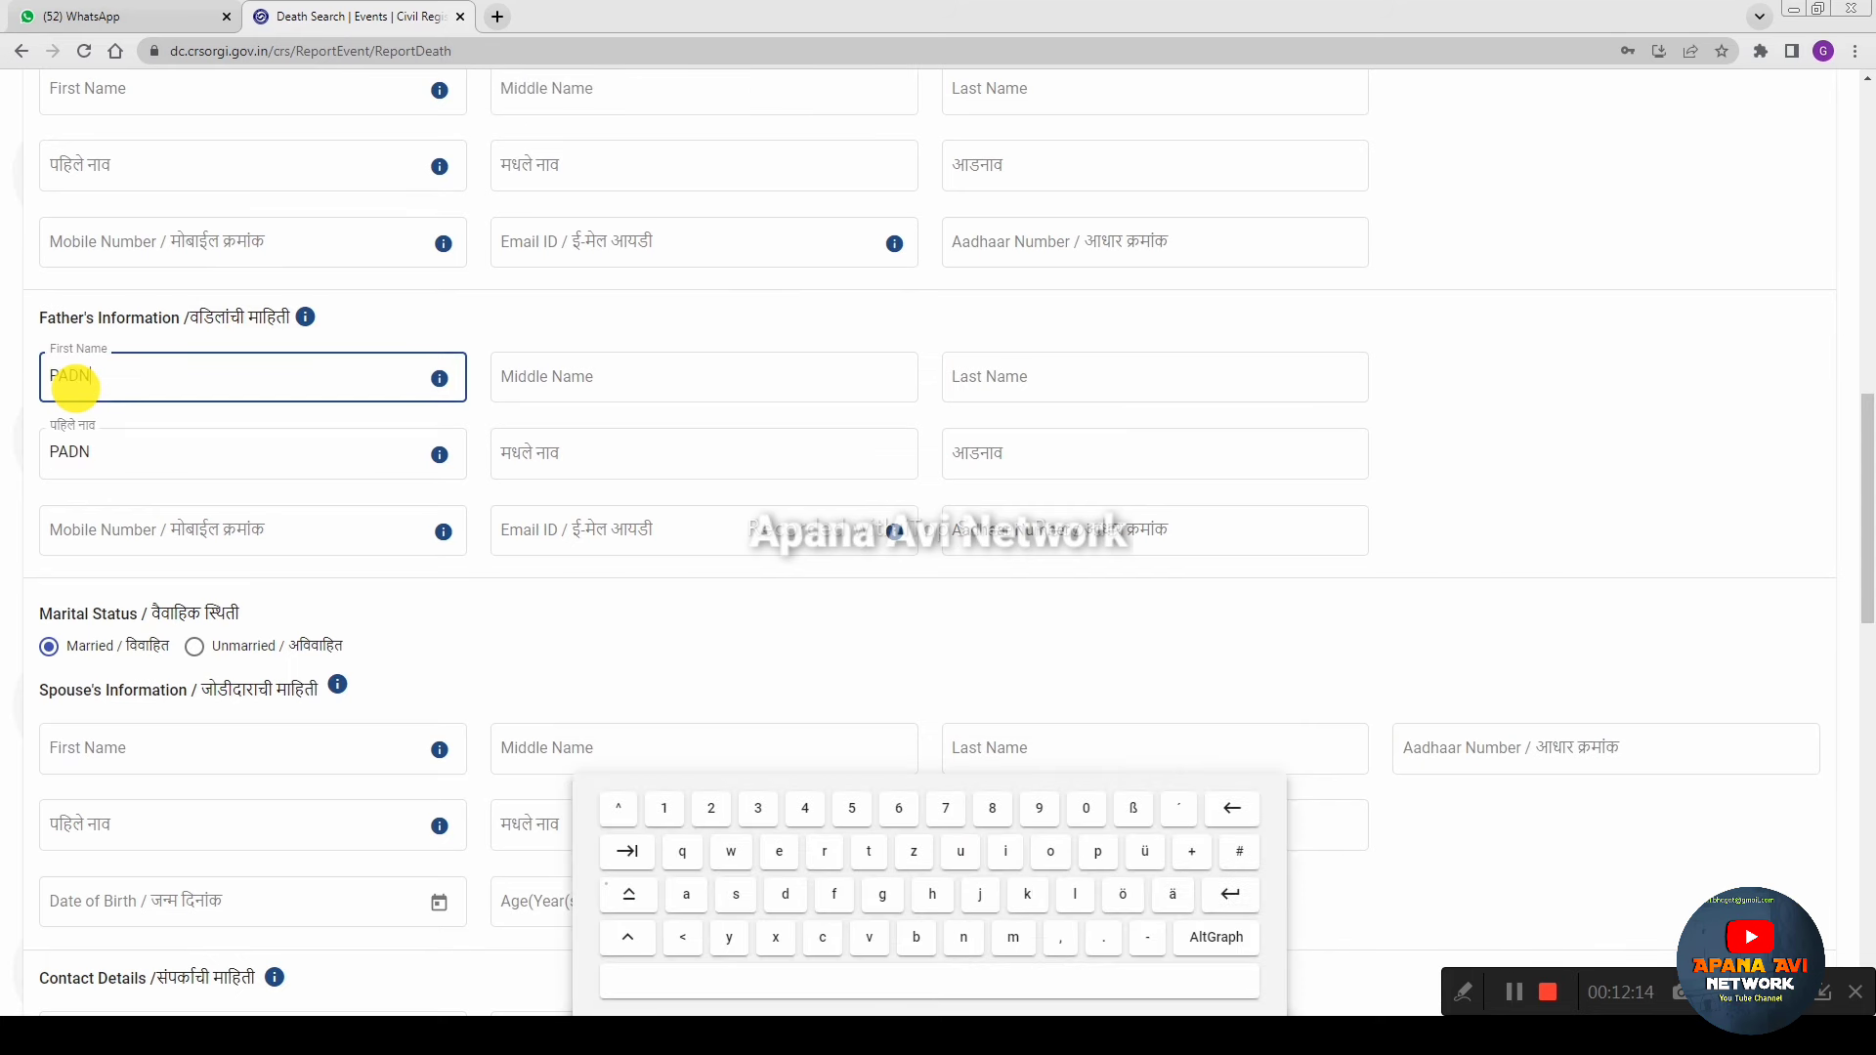
key("BackSpace")
key("BackSpace")
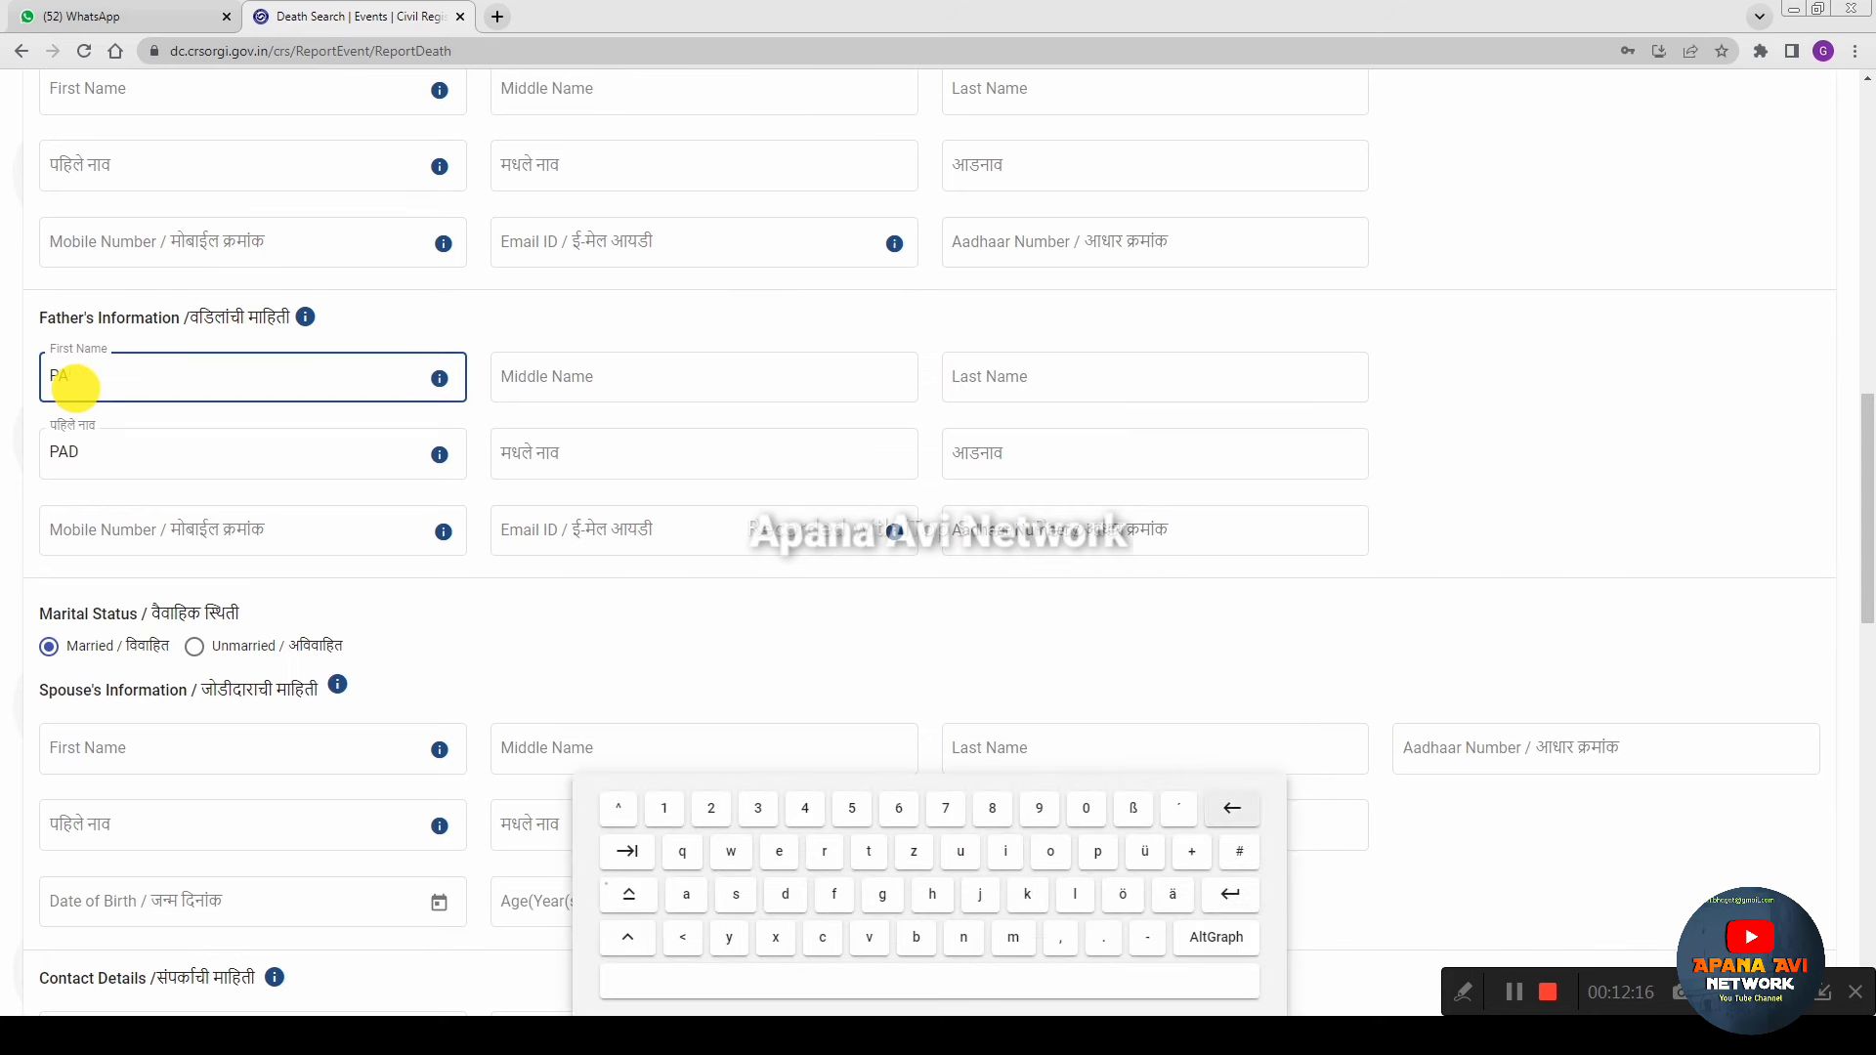
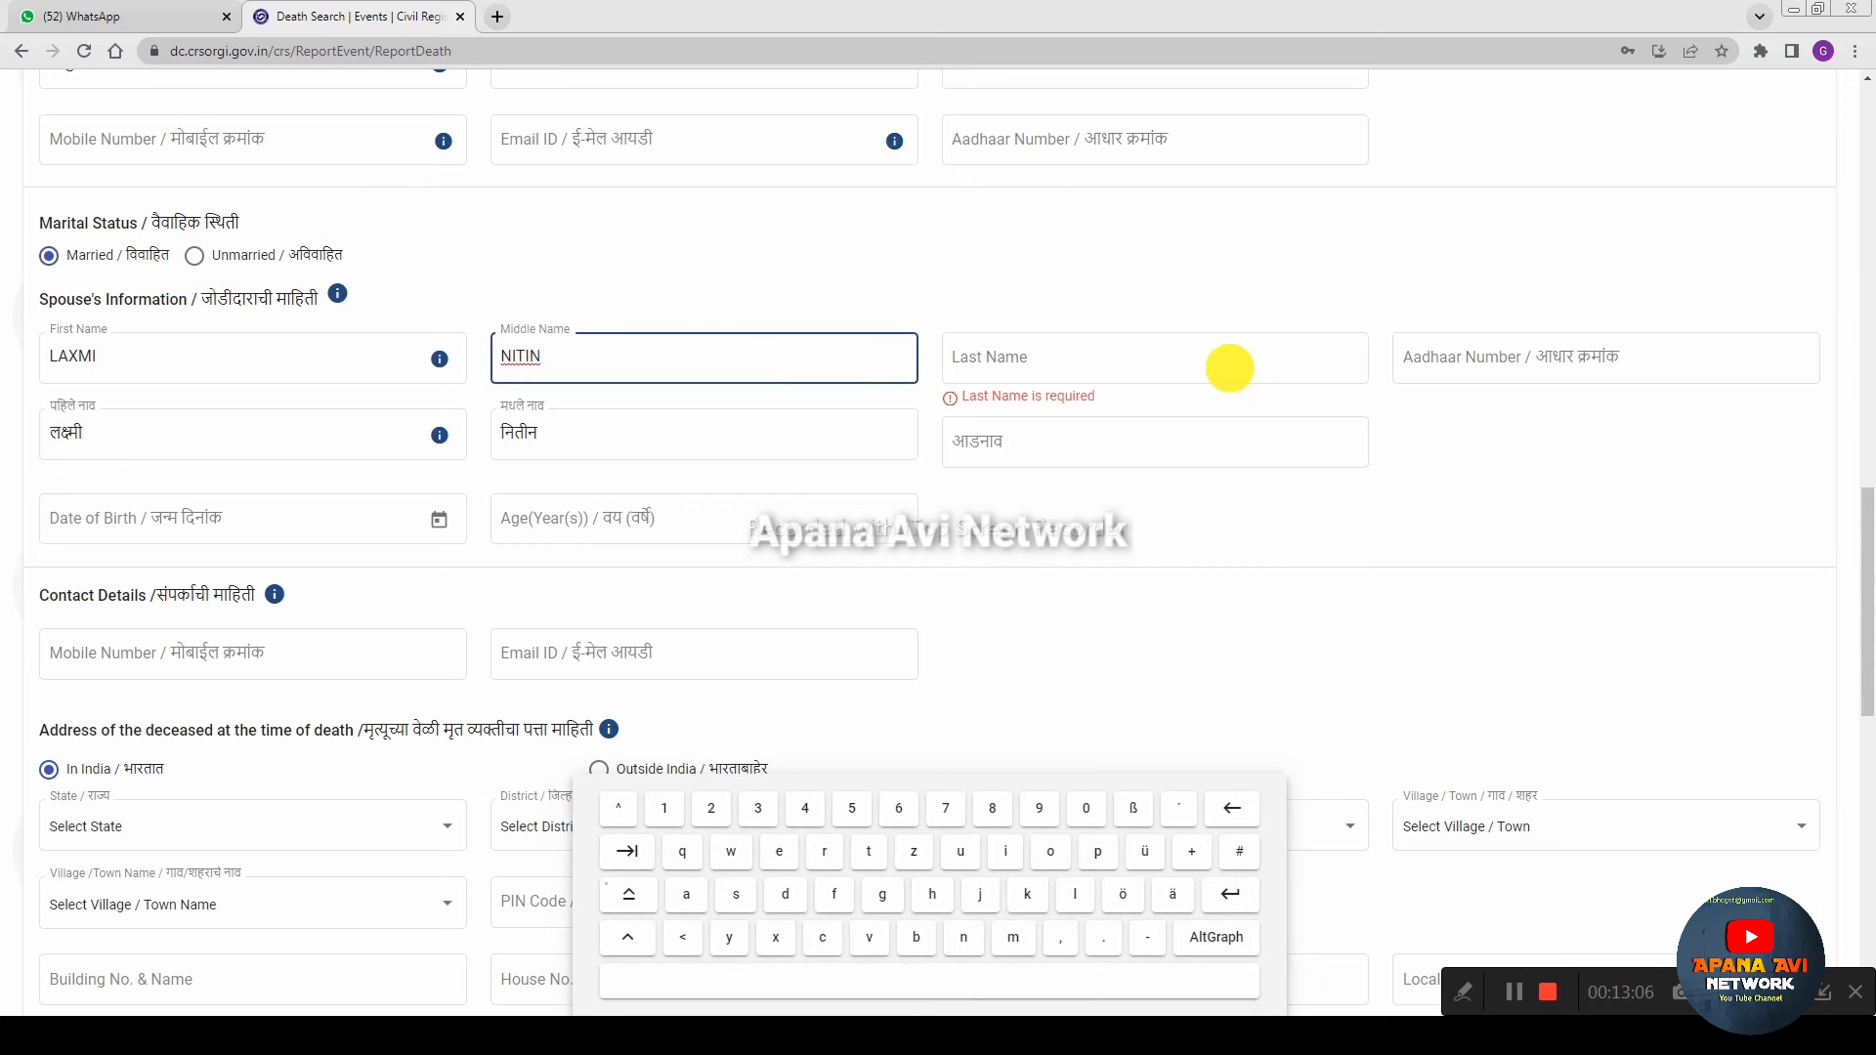
- Fill in the spouse's middle and last name fields, then scroll down to Contact Details
left_click(1080, 358)
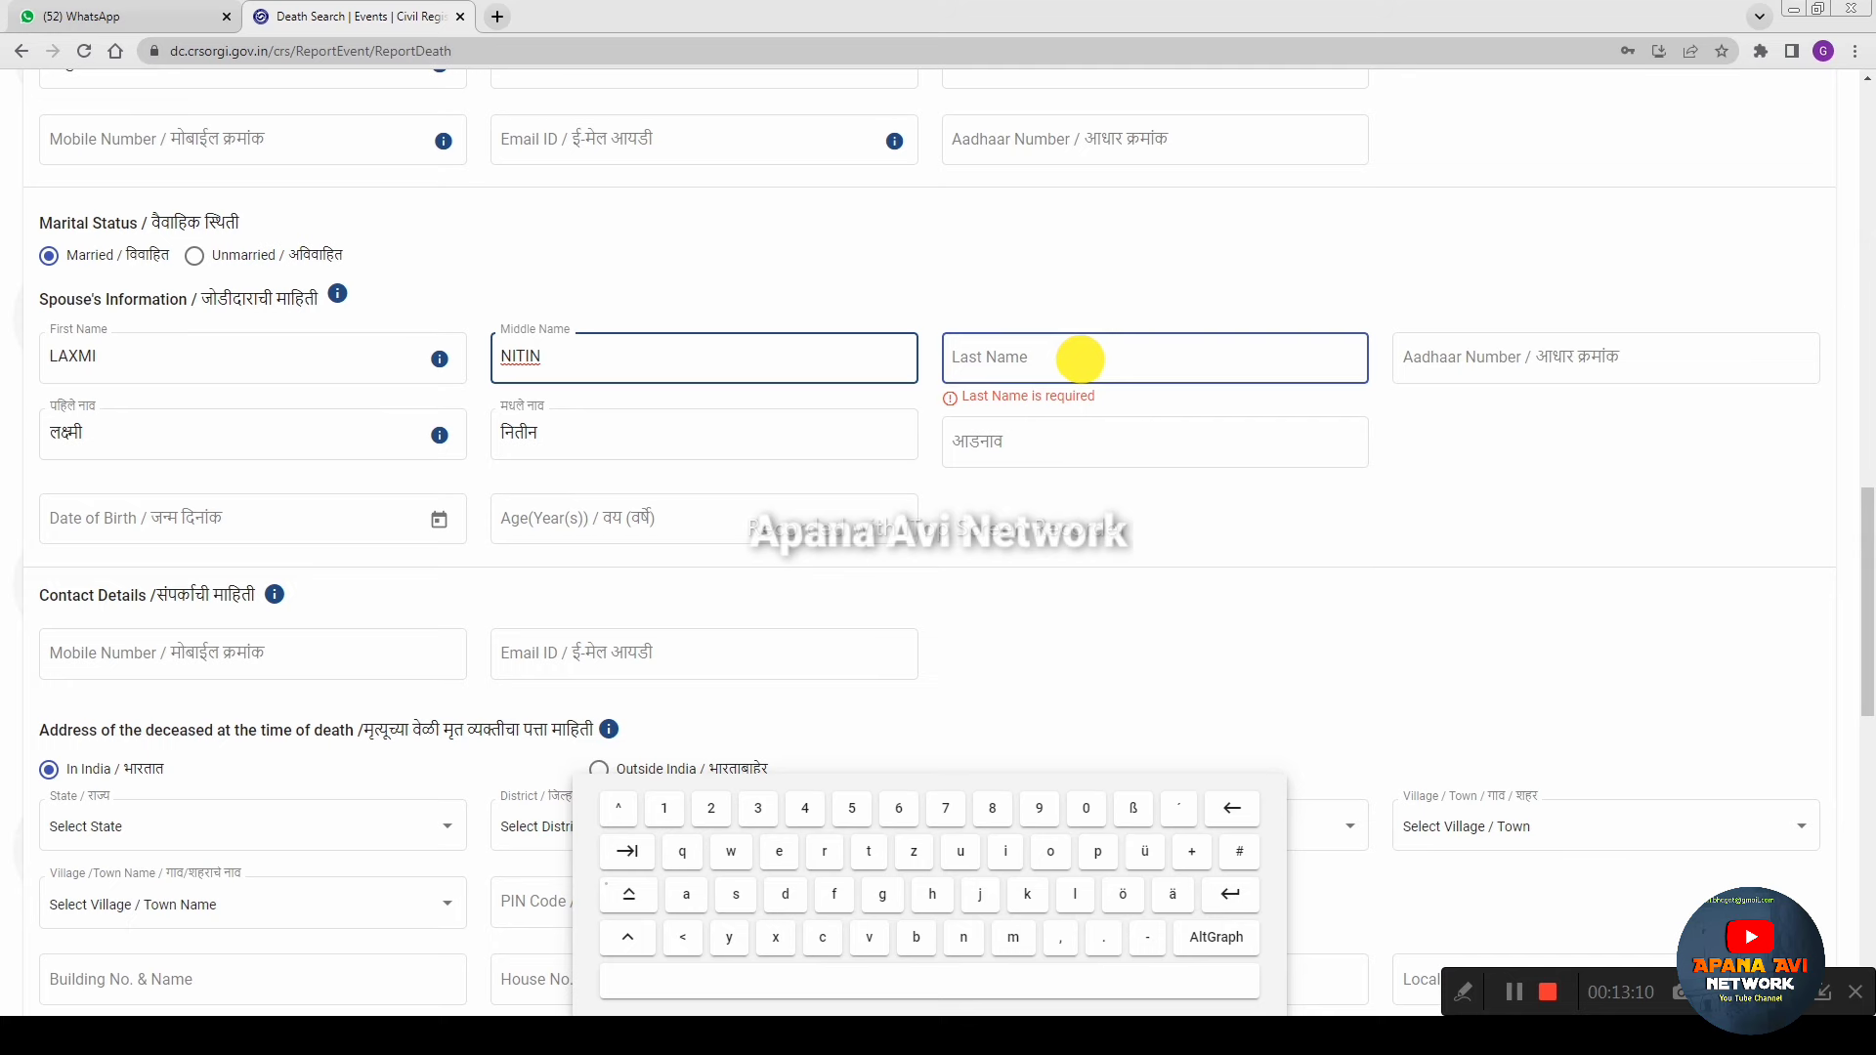
left_click(1081, 359)
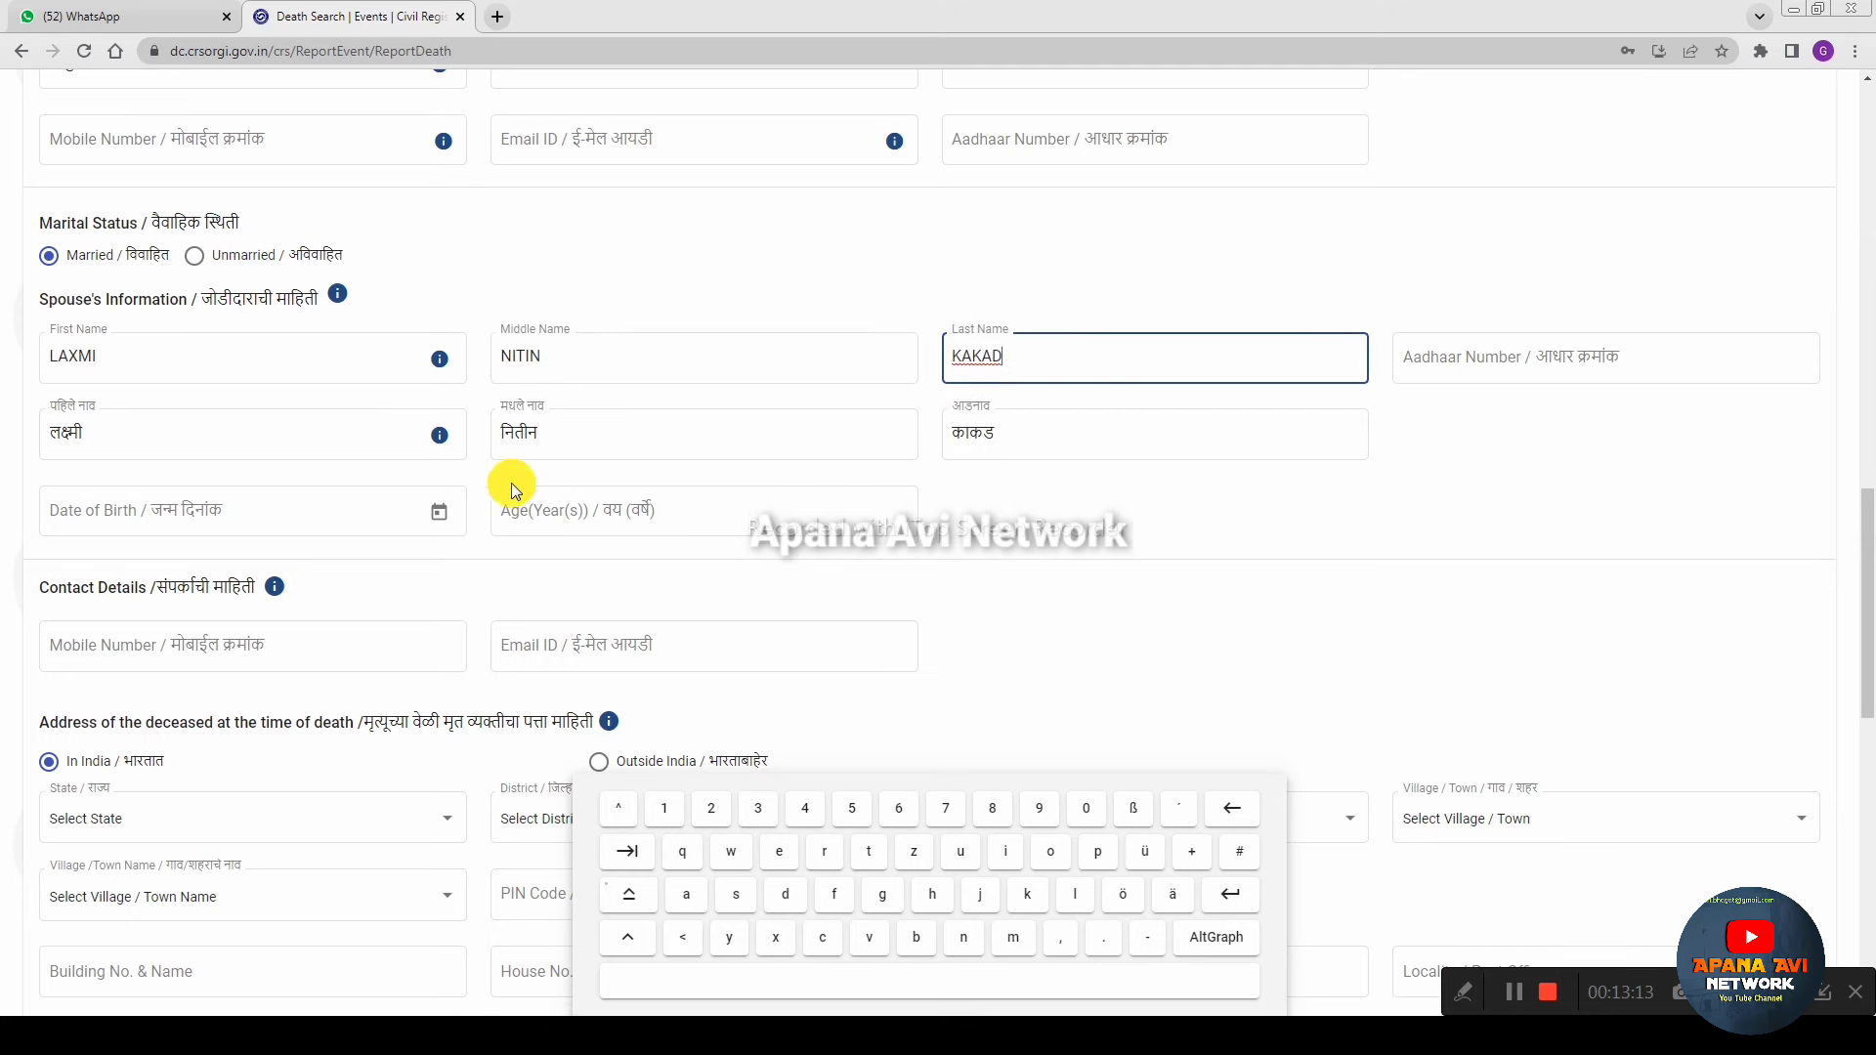
scroll(459, 488, "down", 1)
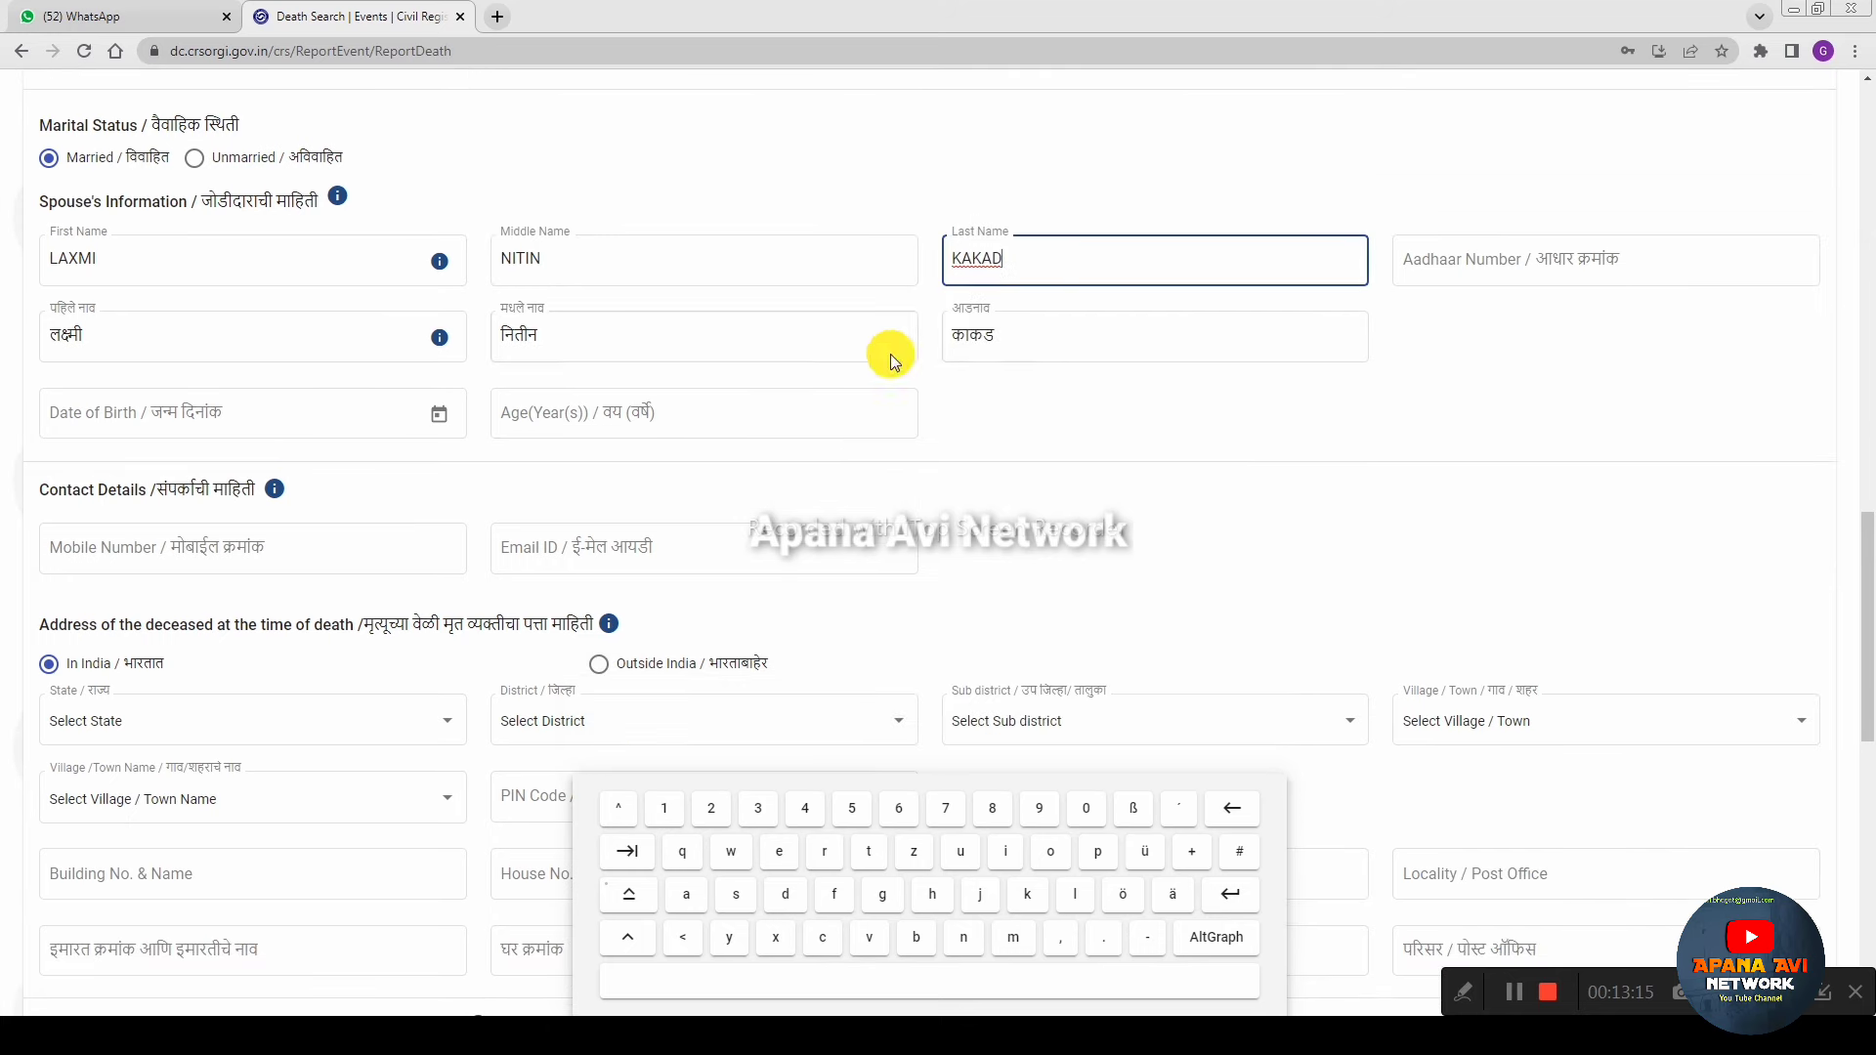
scroll(293, 391, "down", 1)
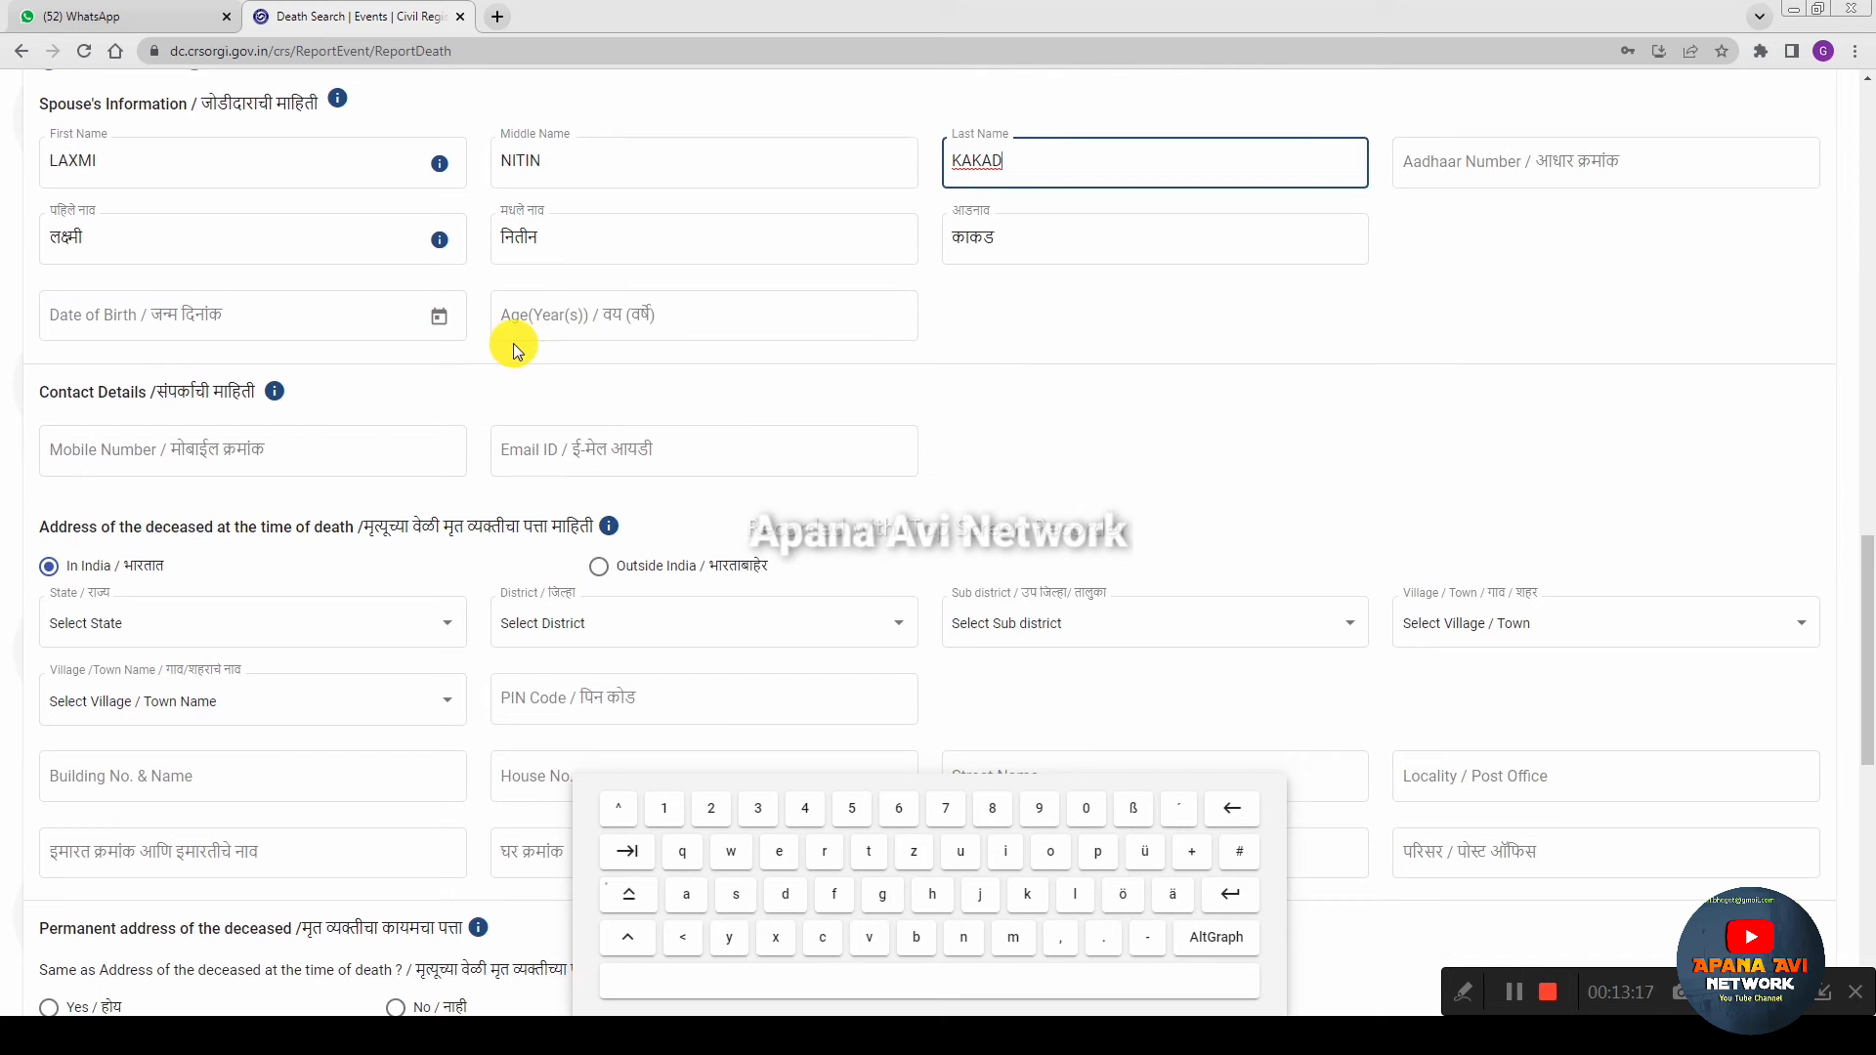
scroll(513, 343, "down", 1)
left_click(51, 354)
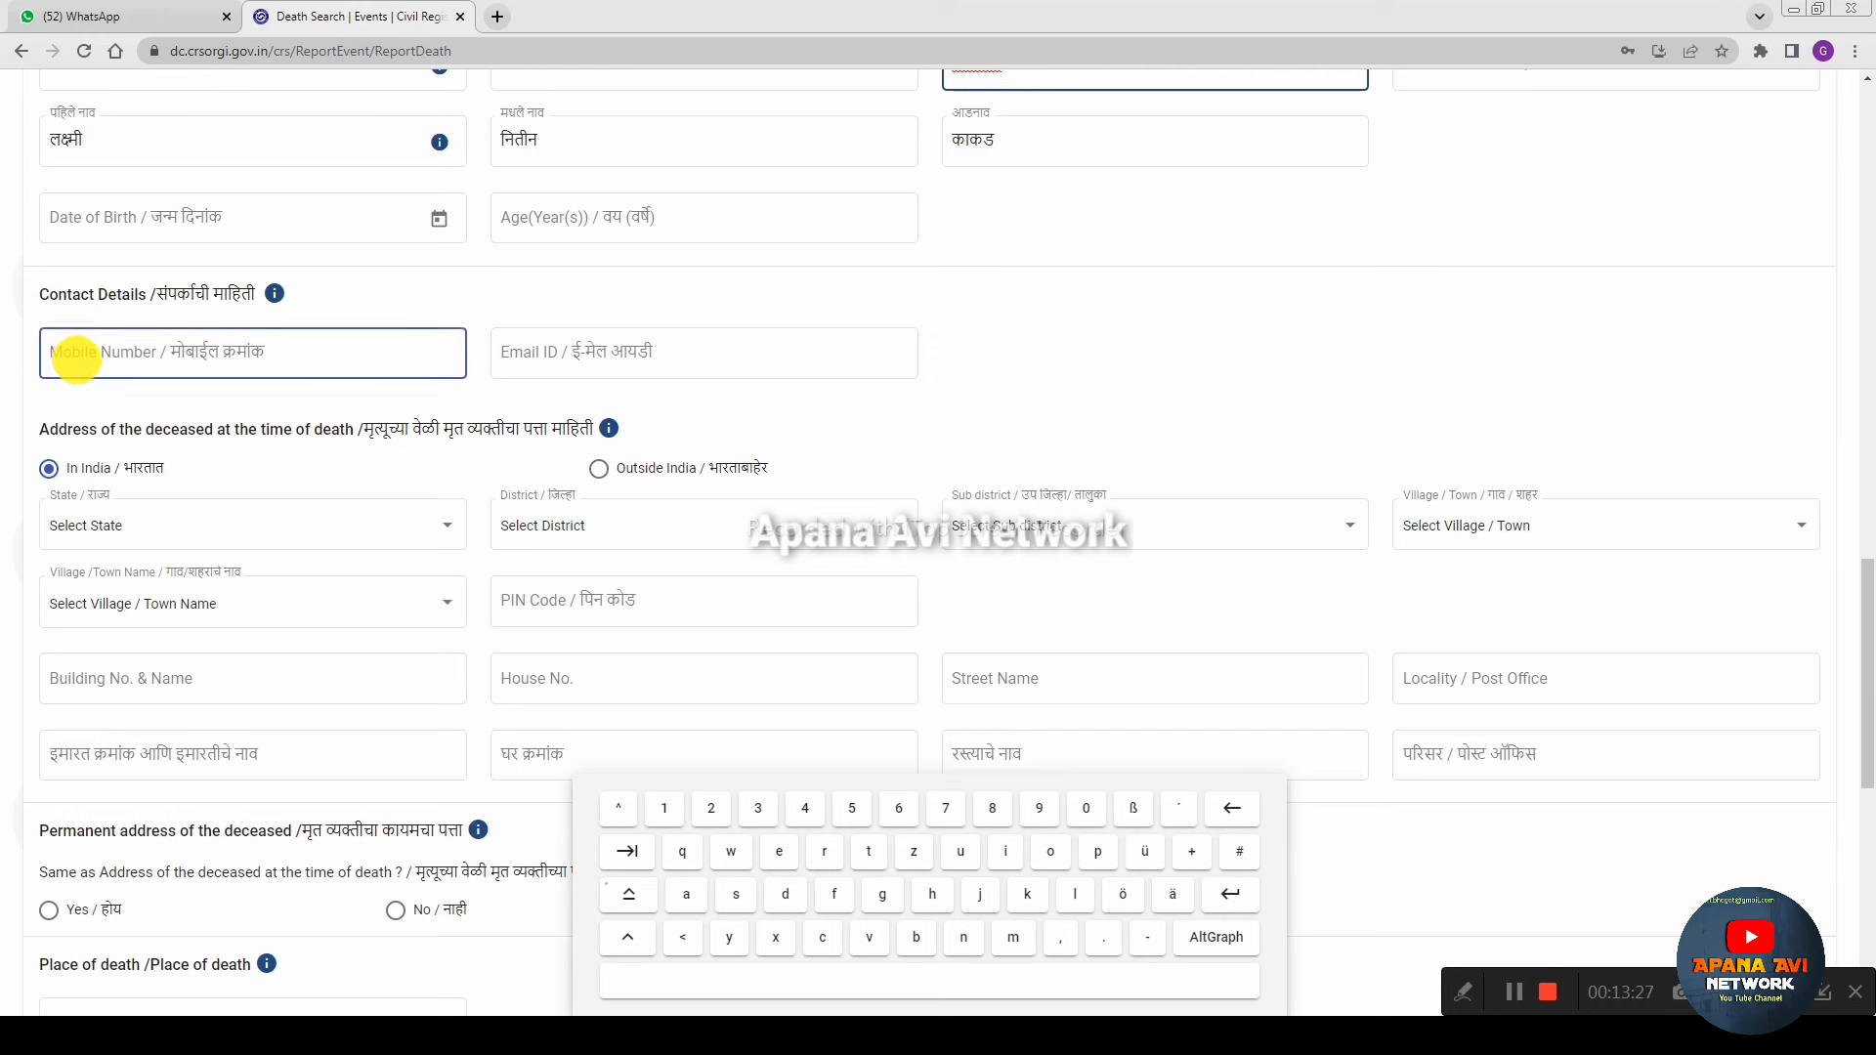
- Choose Maharashtra as the state of the deceased's address
left_click(117, 326)
scroll(197, 306, "down", 1)
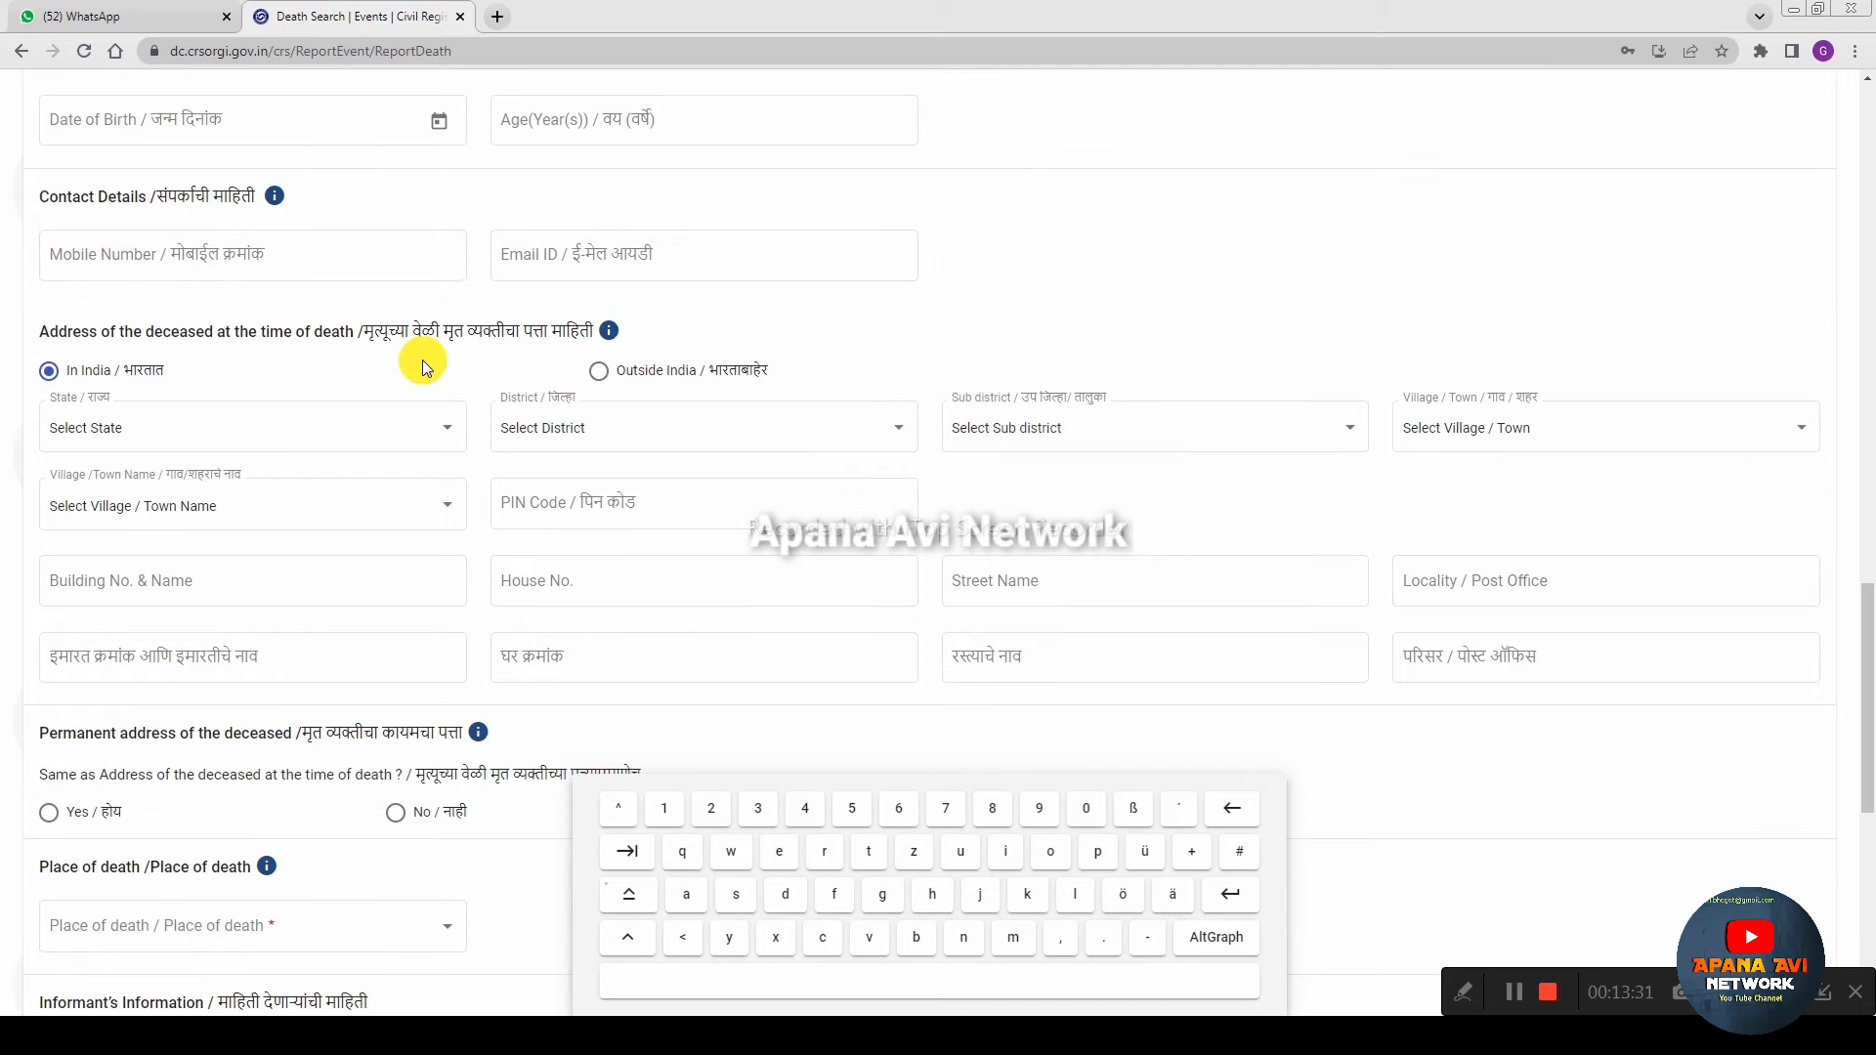
scroll(422, 365, "down", 1)
left_click(418, 364)
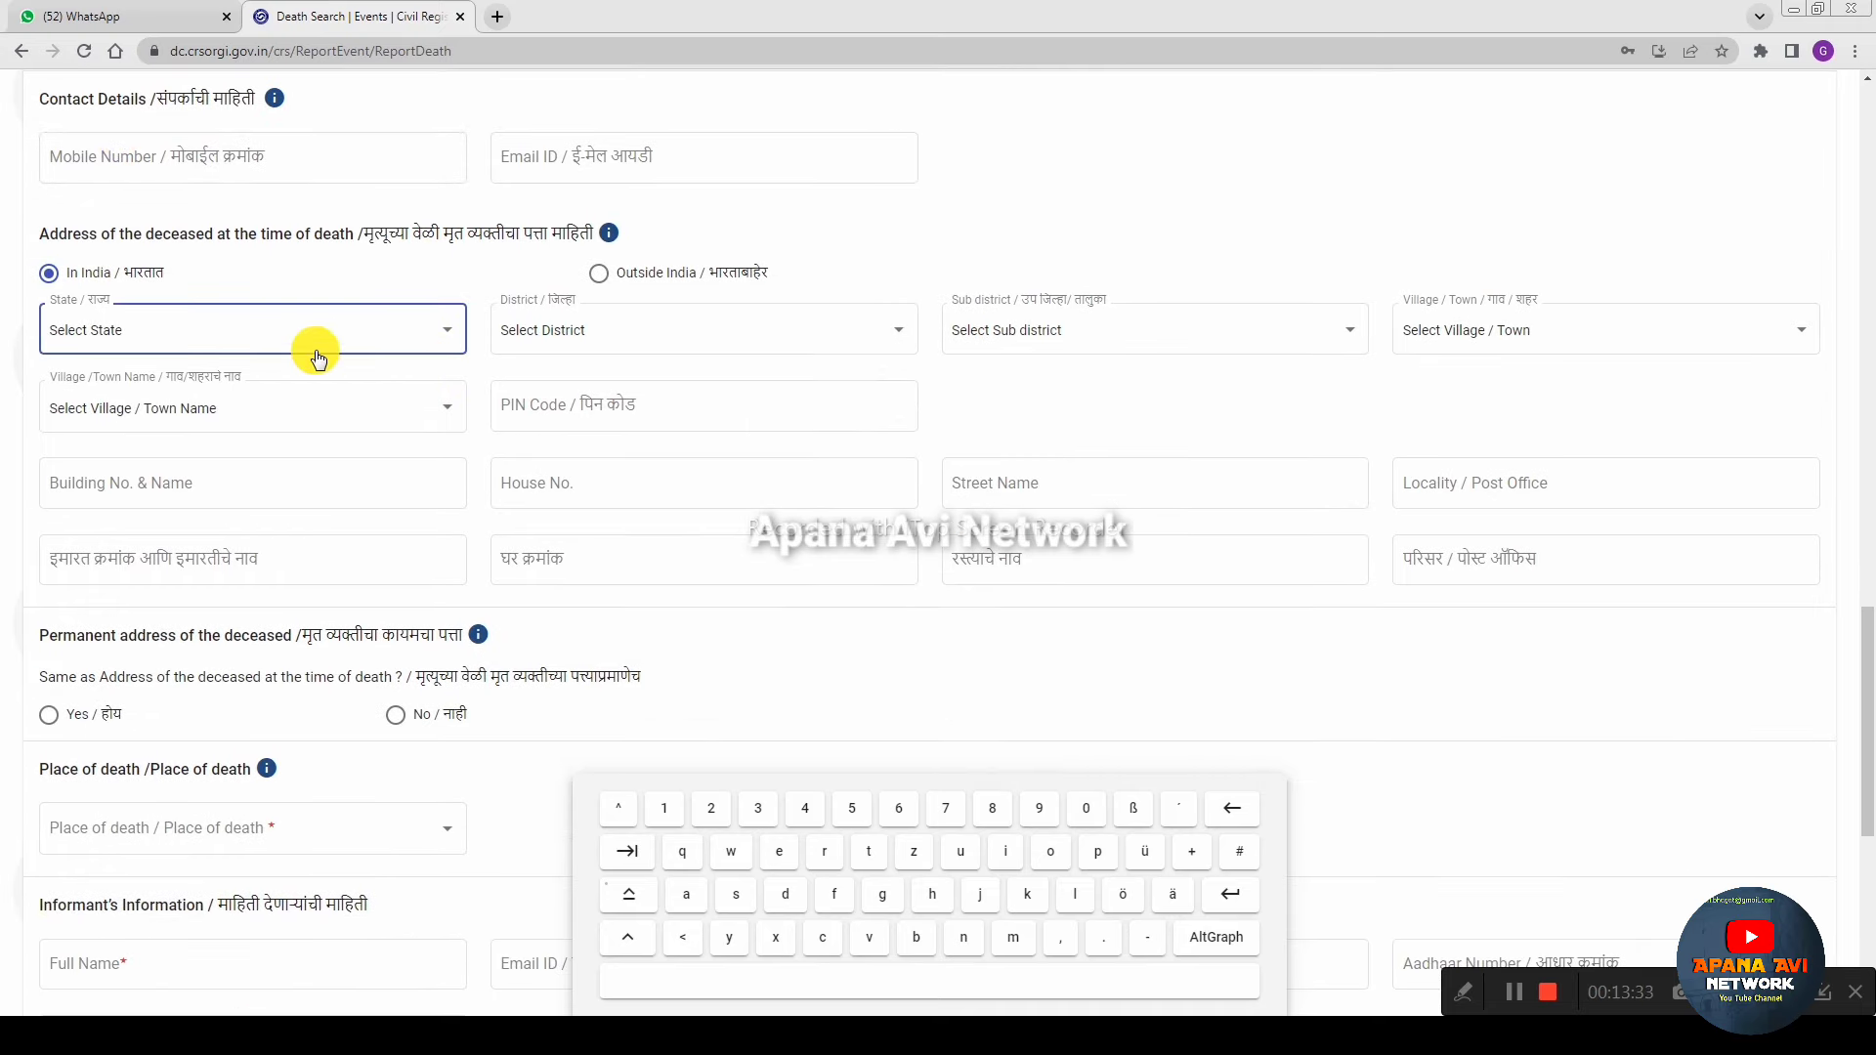
left_click(411, 260)
left_click(156, 347)
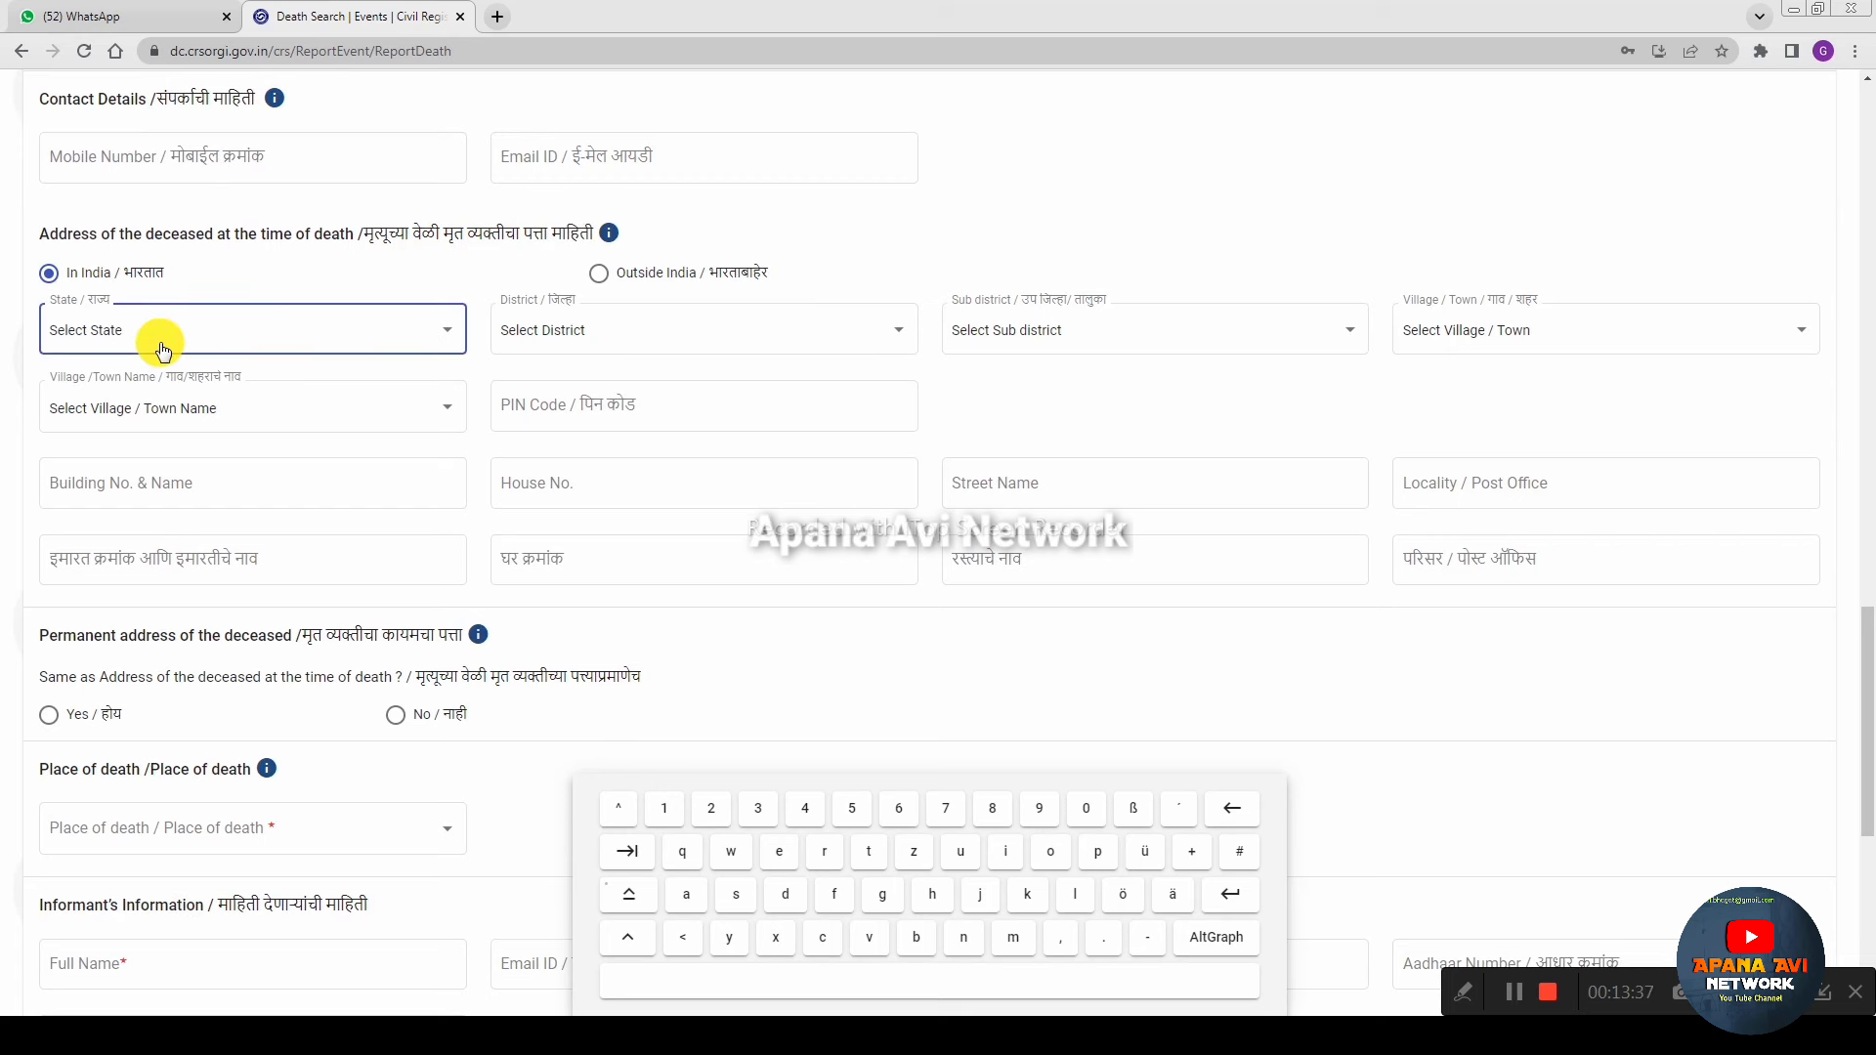
left_click(162, 350)
scroll(157, 349, "down", 5)
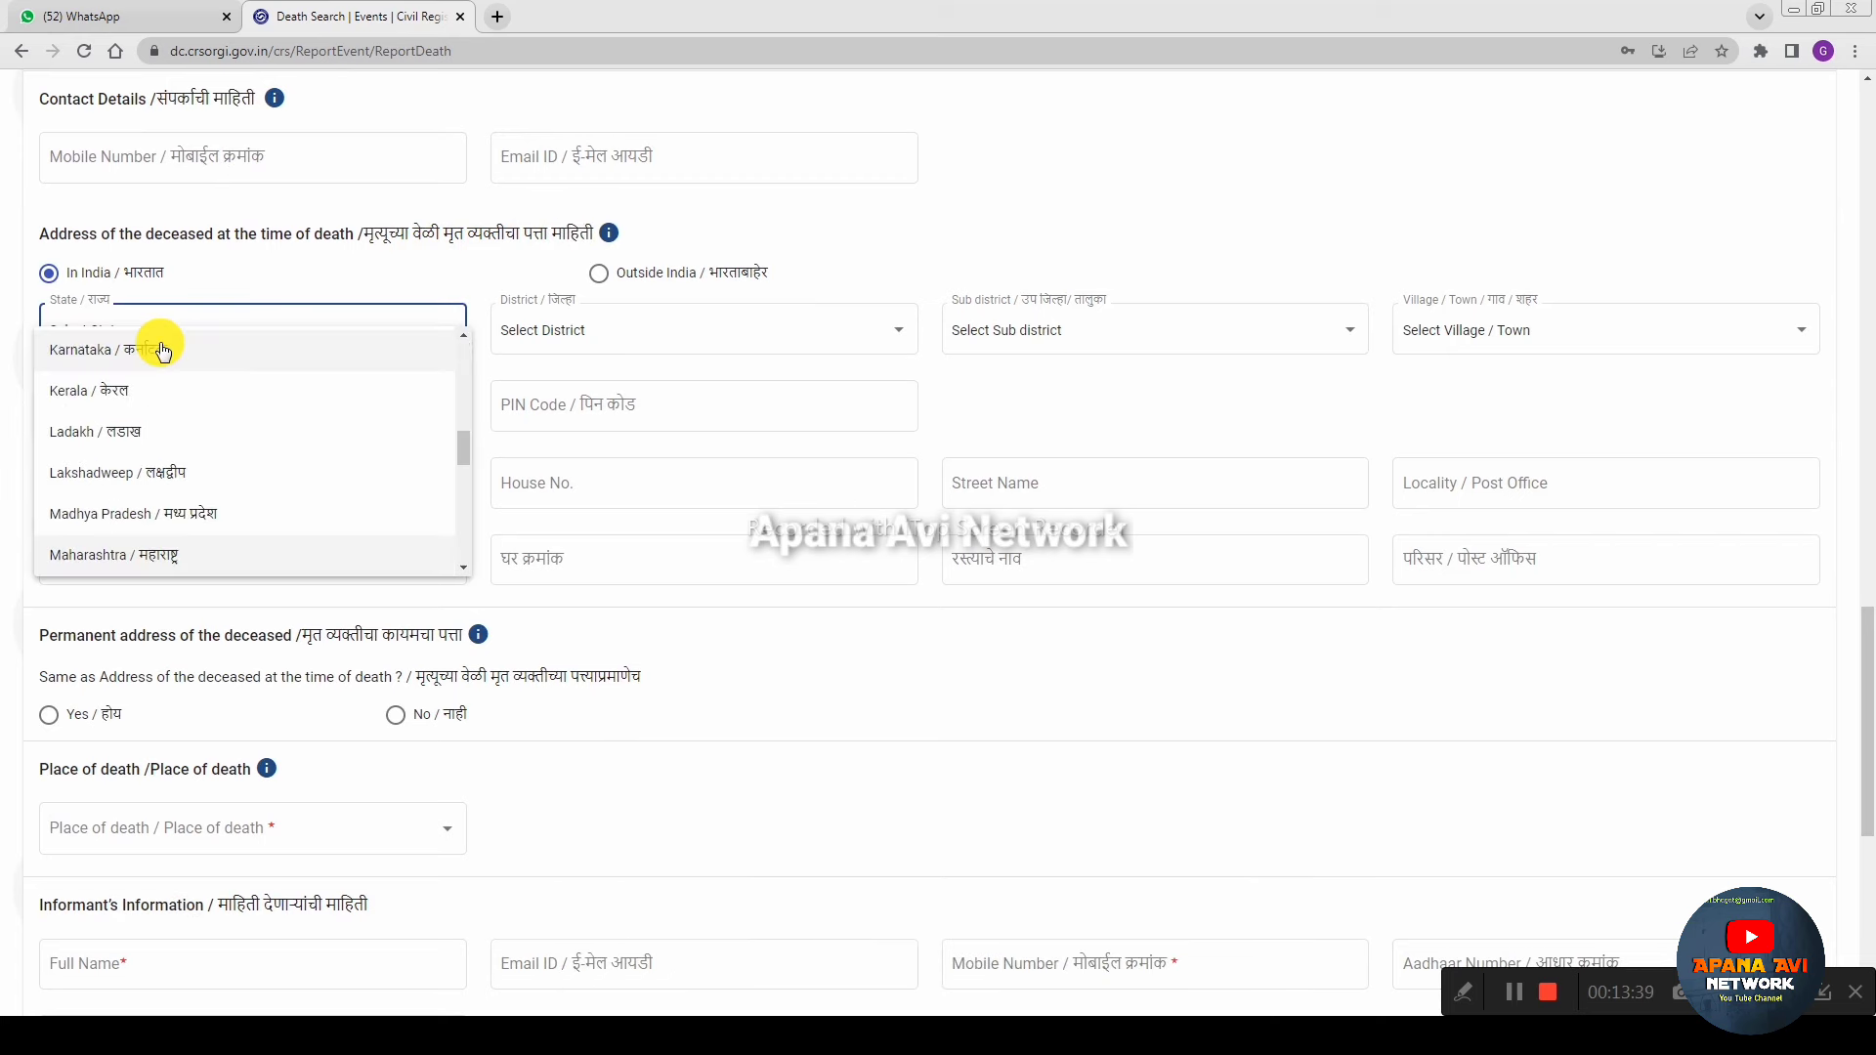
left_click(149, 555)
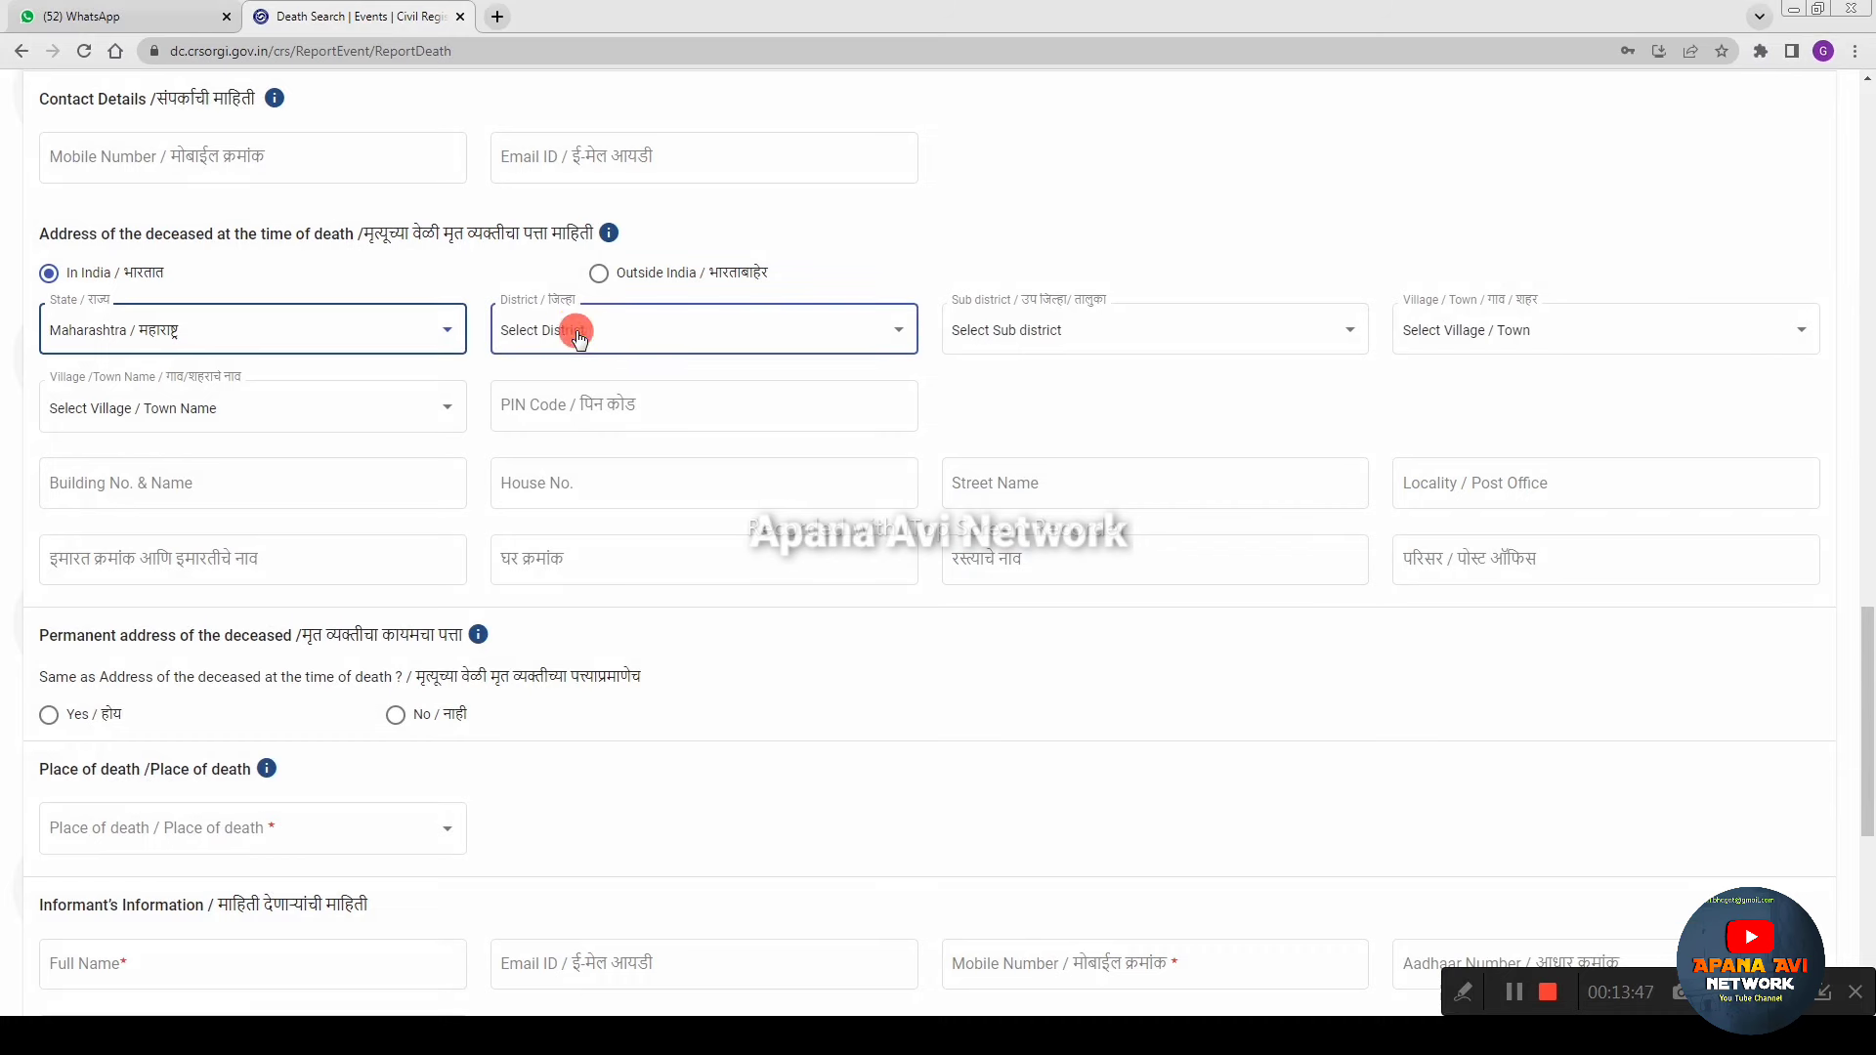
- Set the address district to Akola and the sub district to Akola
left_click(579, 336)
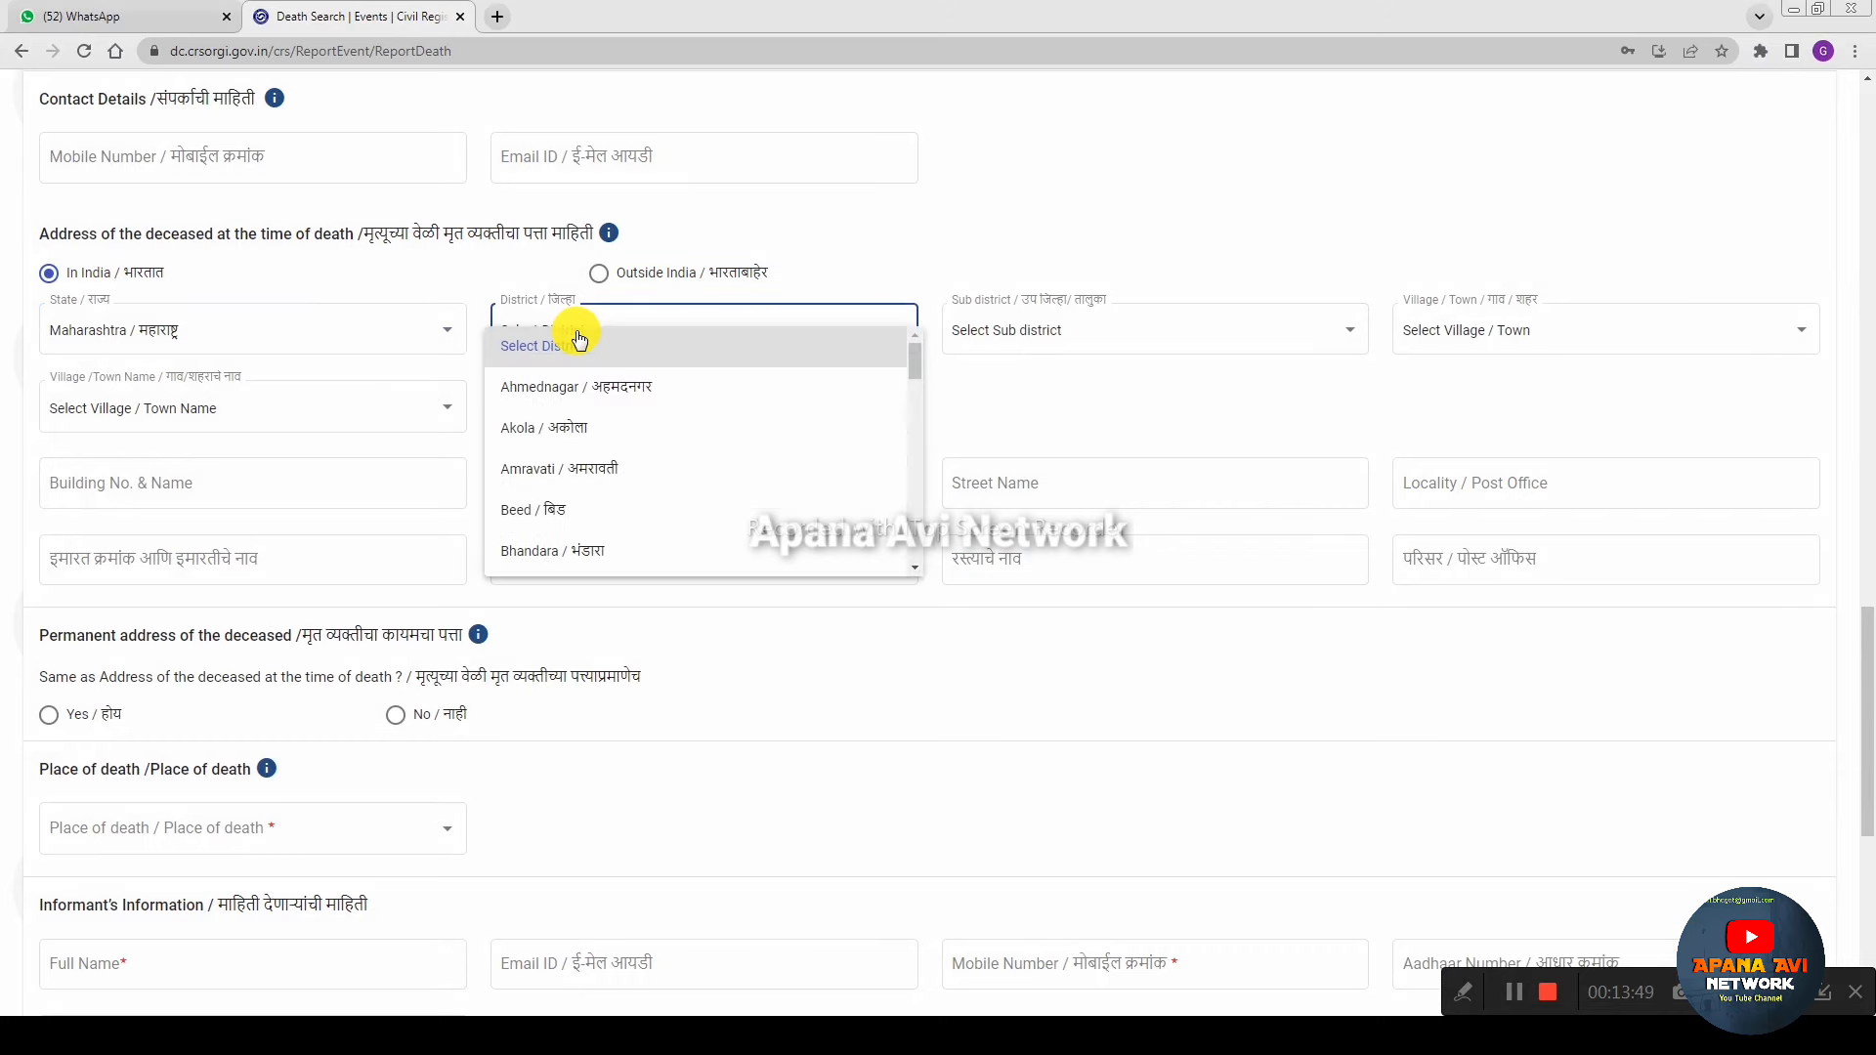
left_click(577, 430)
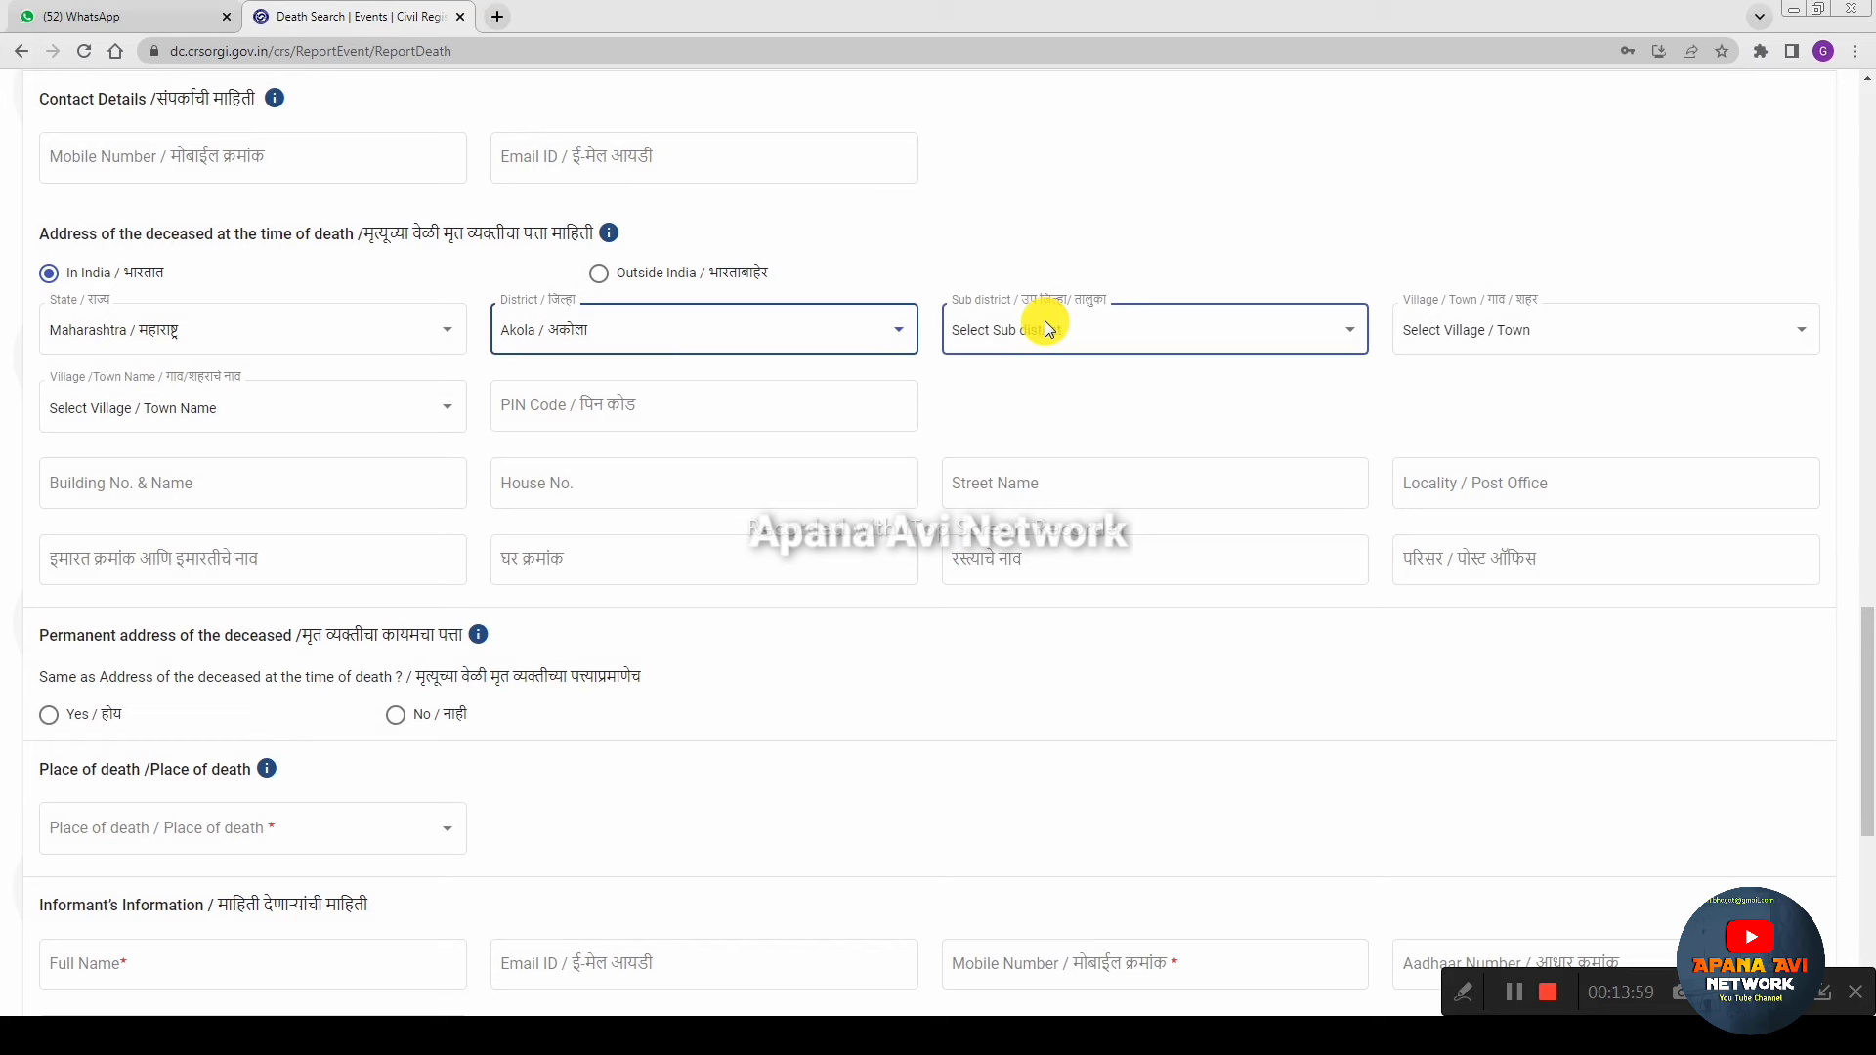
left_click(1044, 325)
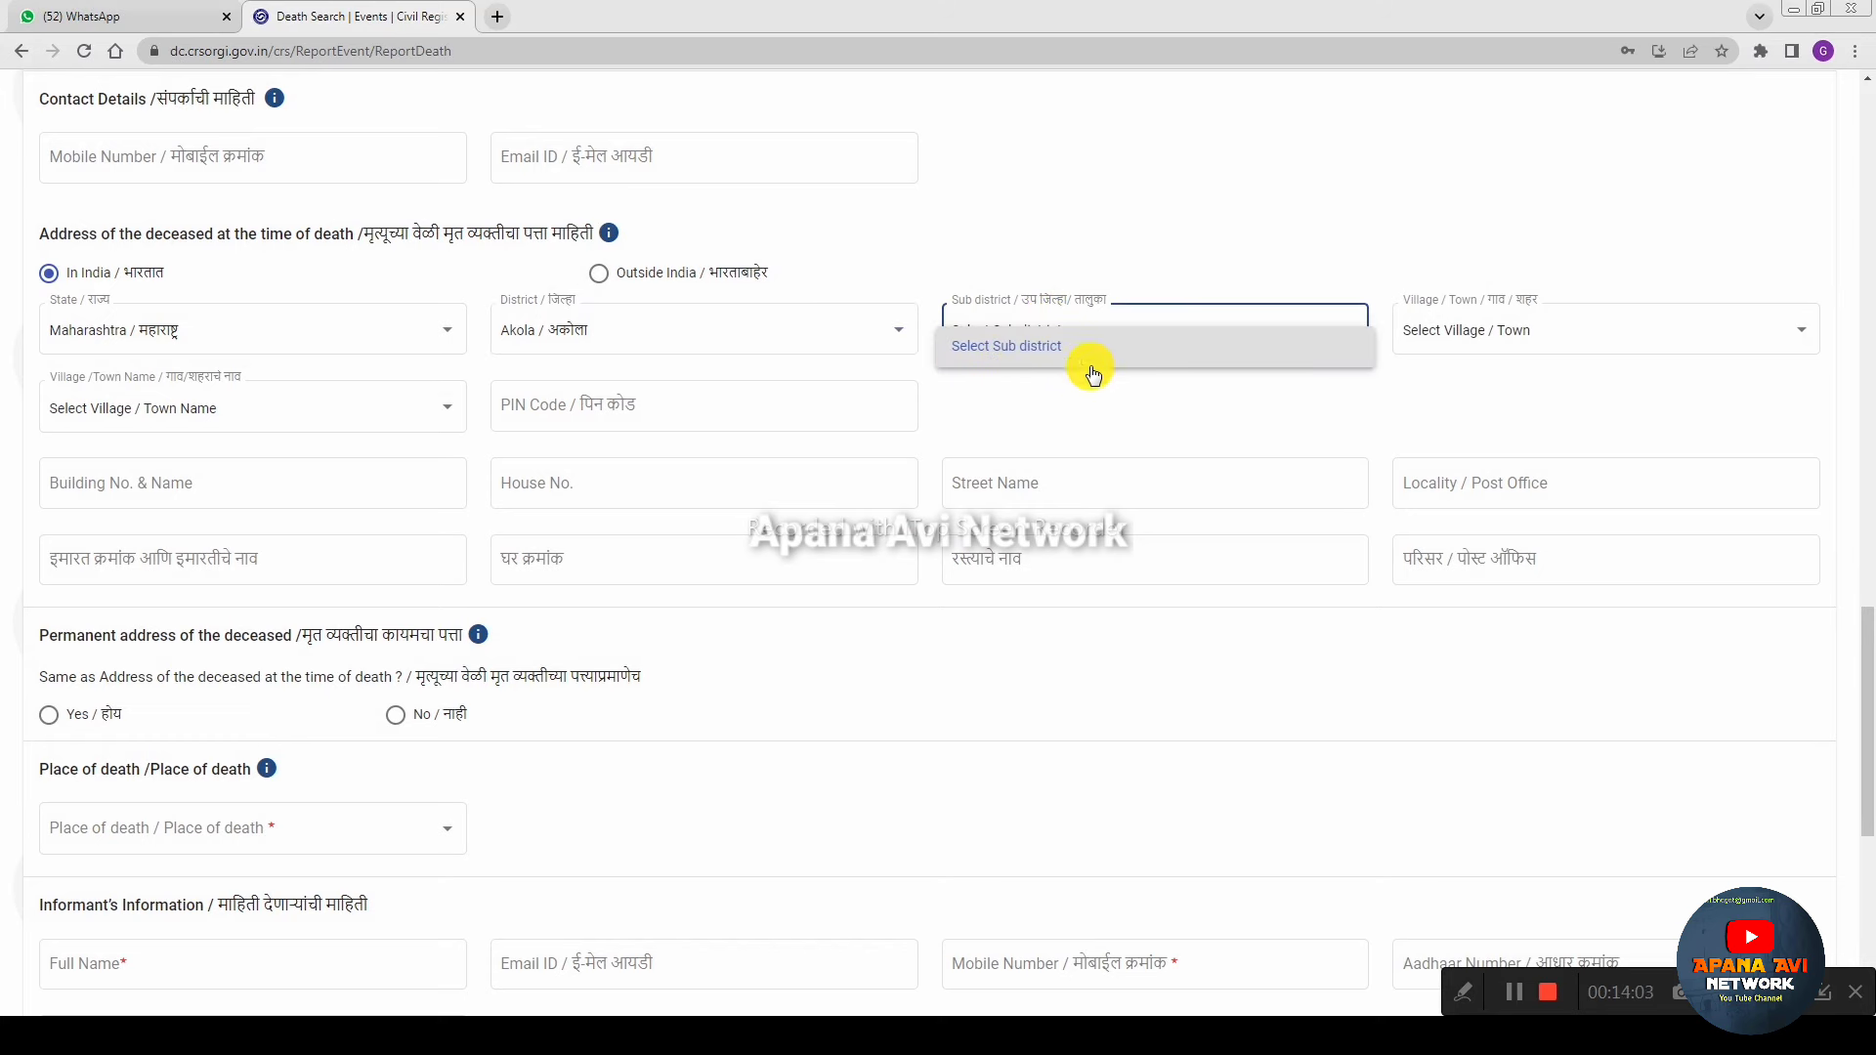
left_click(566, 332)
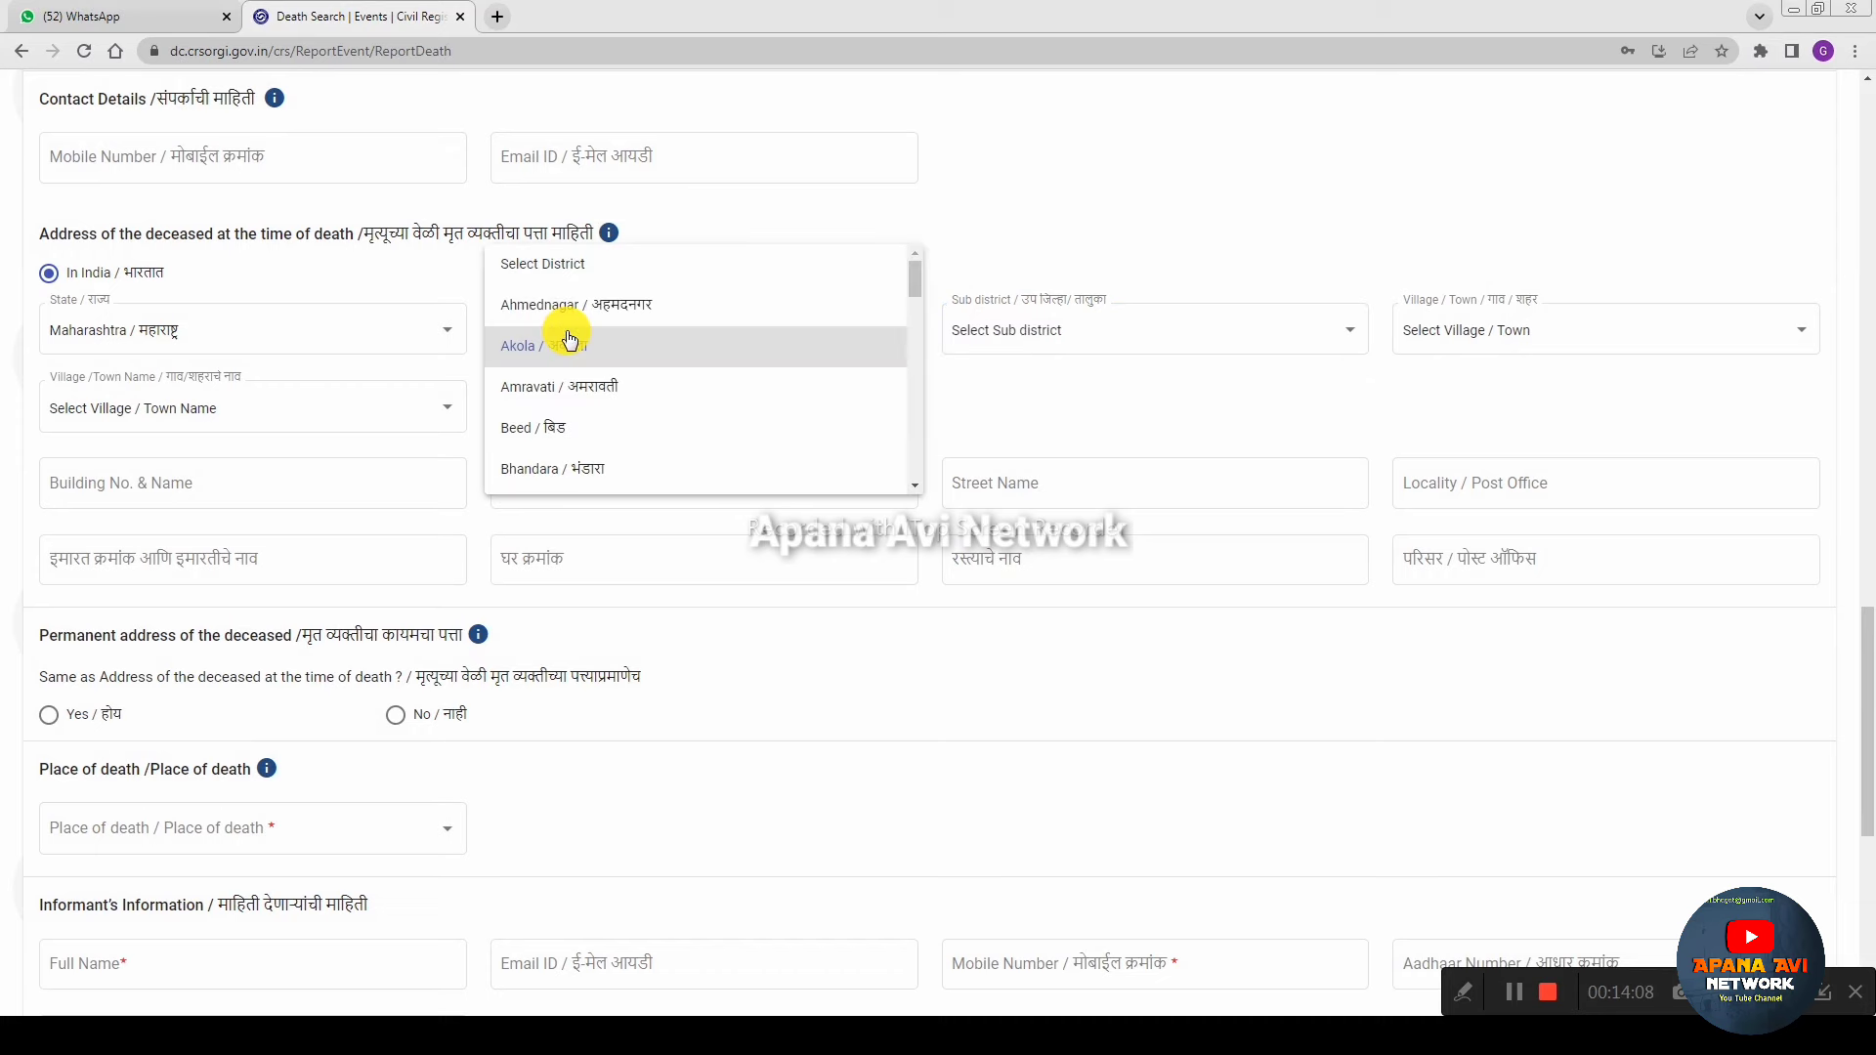
left_click(613, 306)
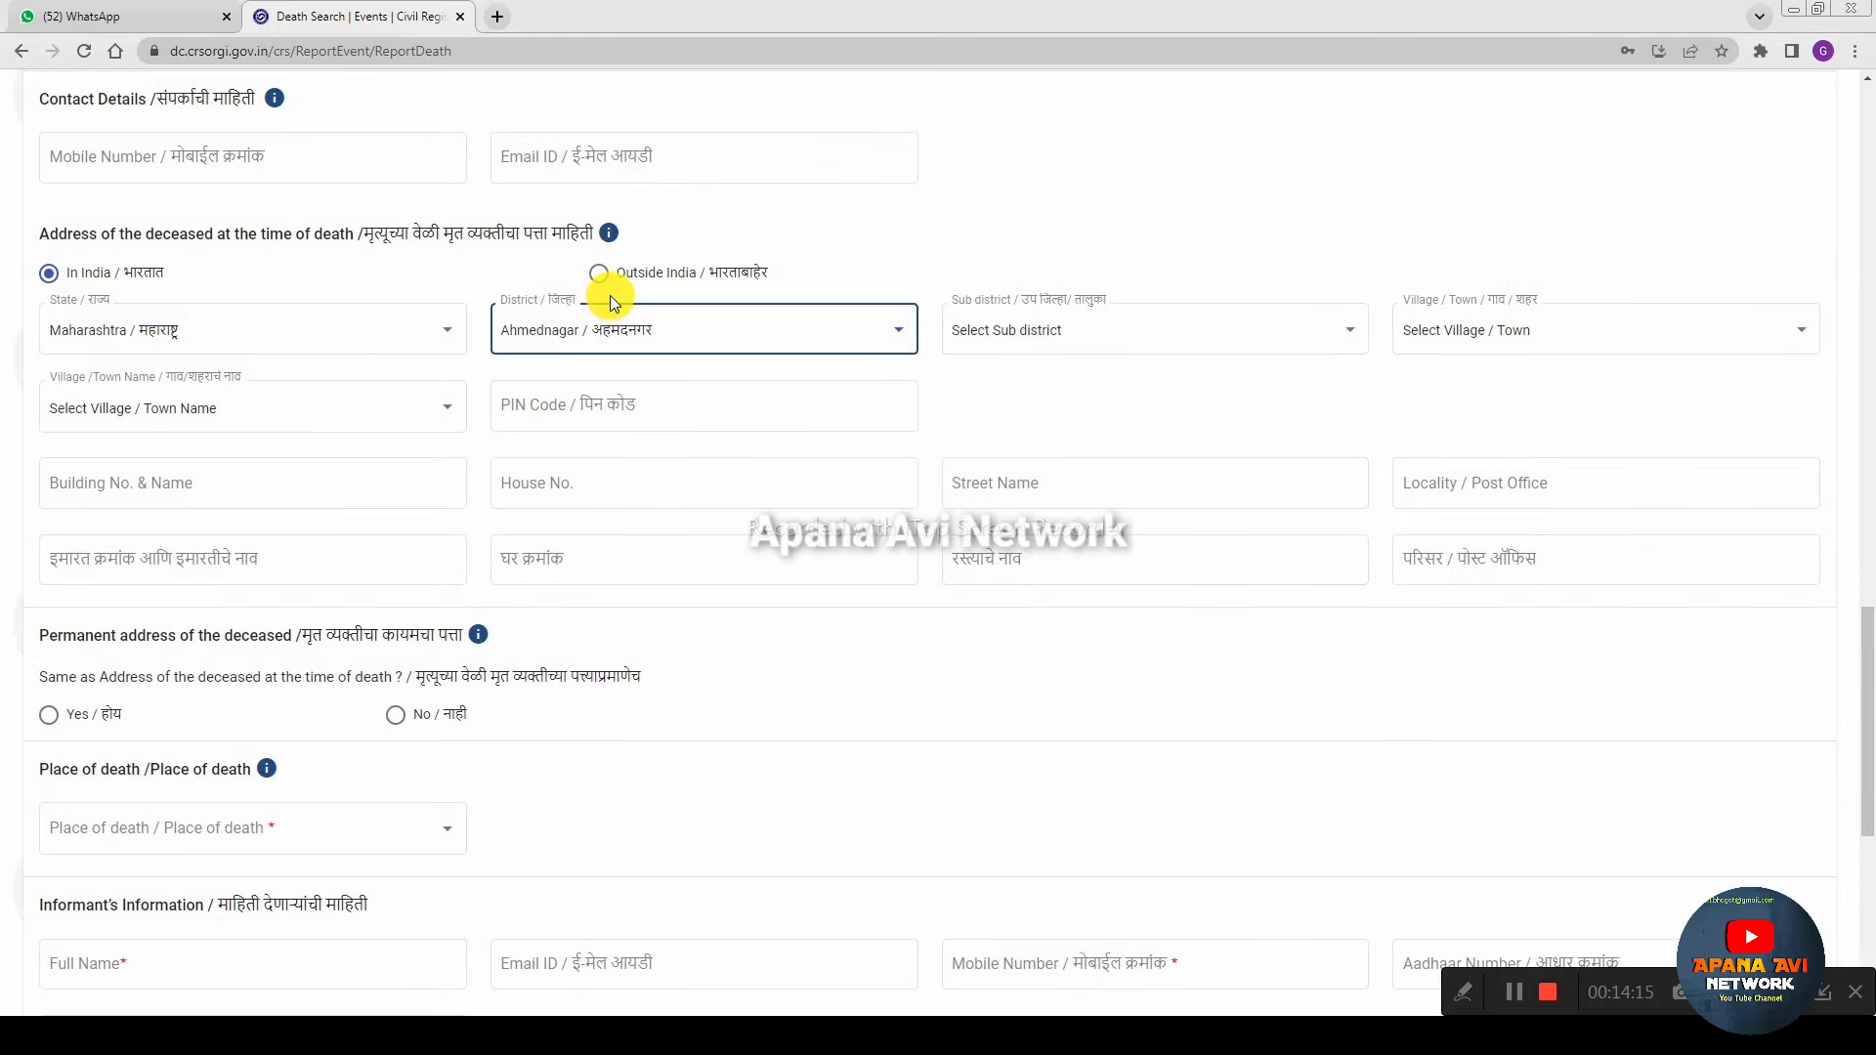
left_click(622, 331)
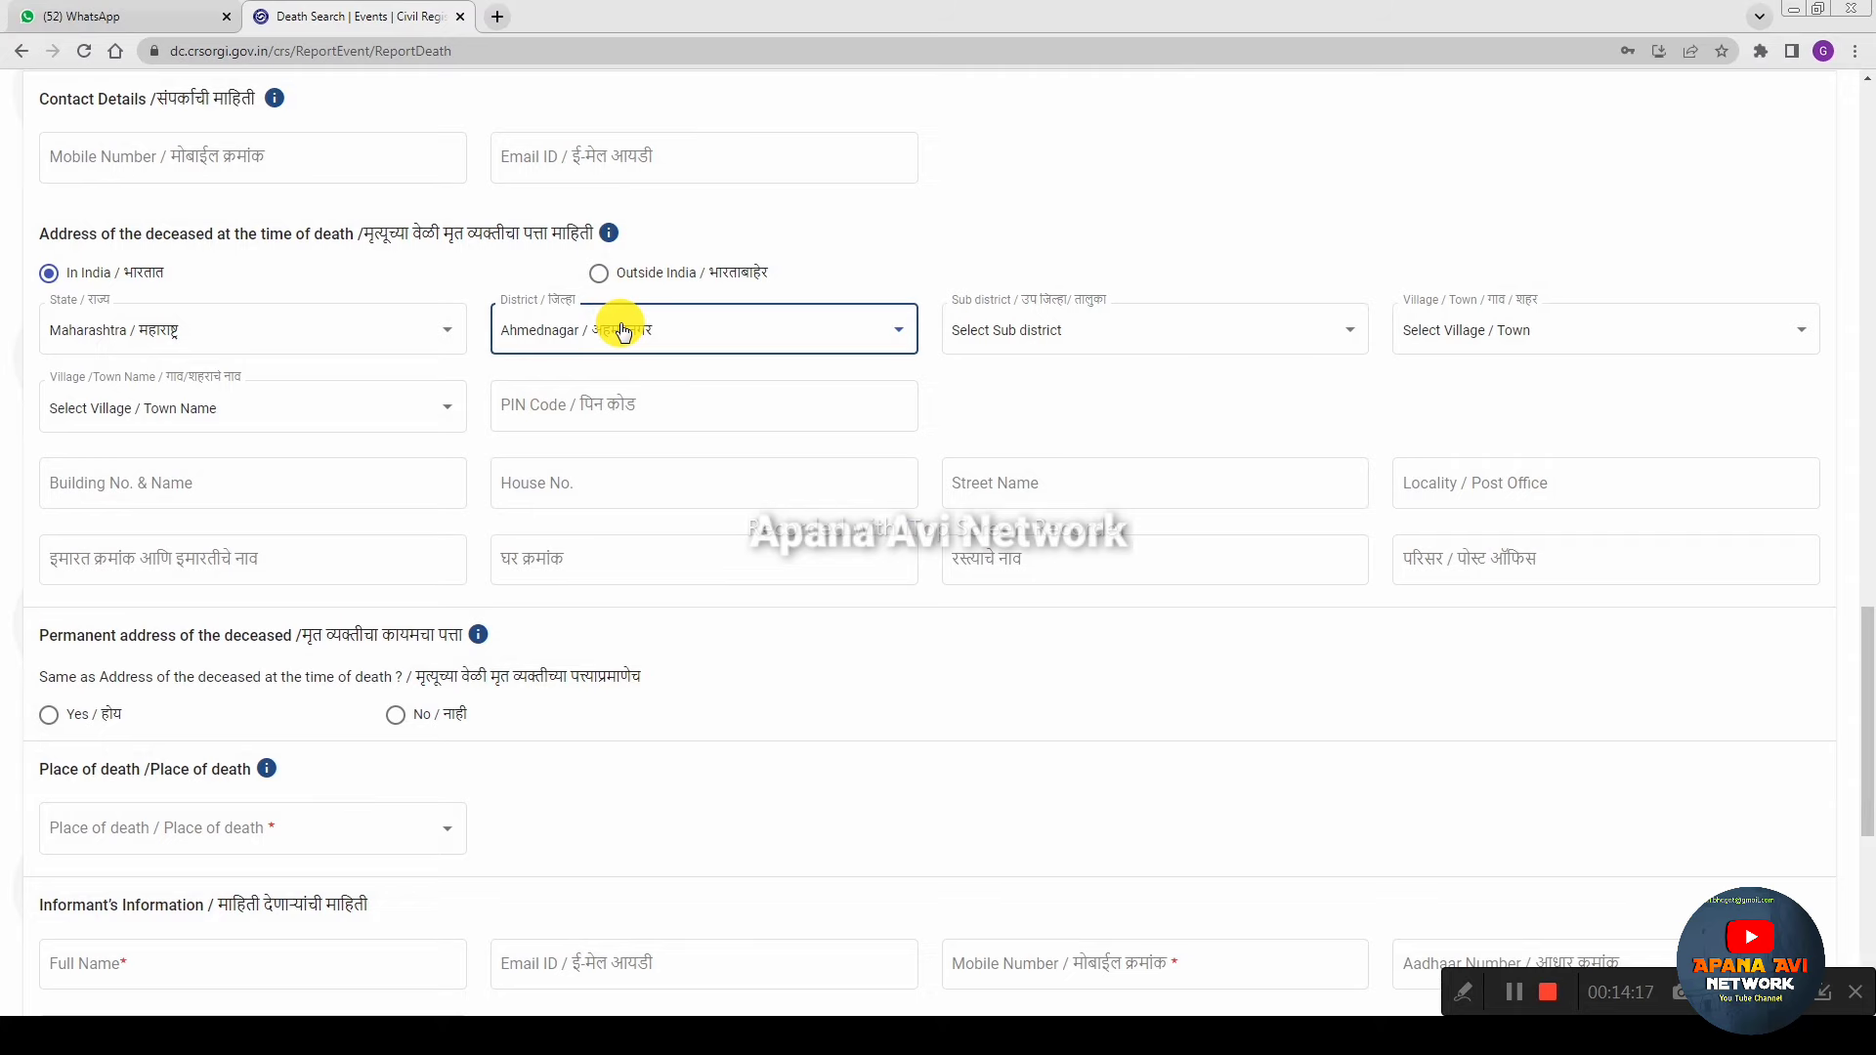
left_click(623, 331)
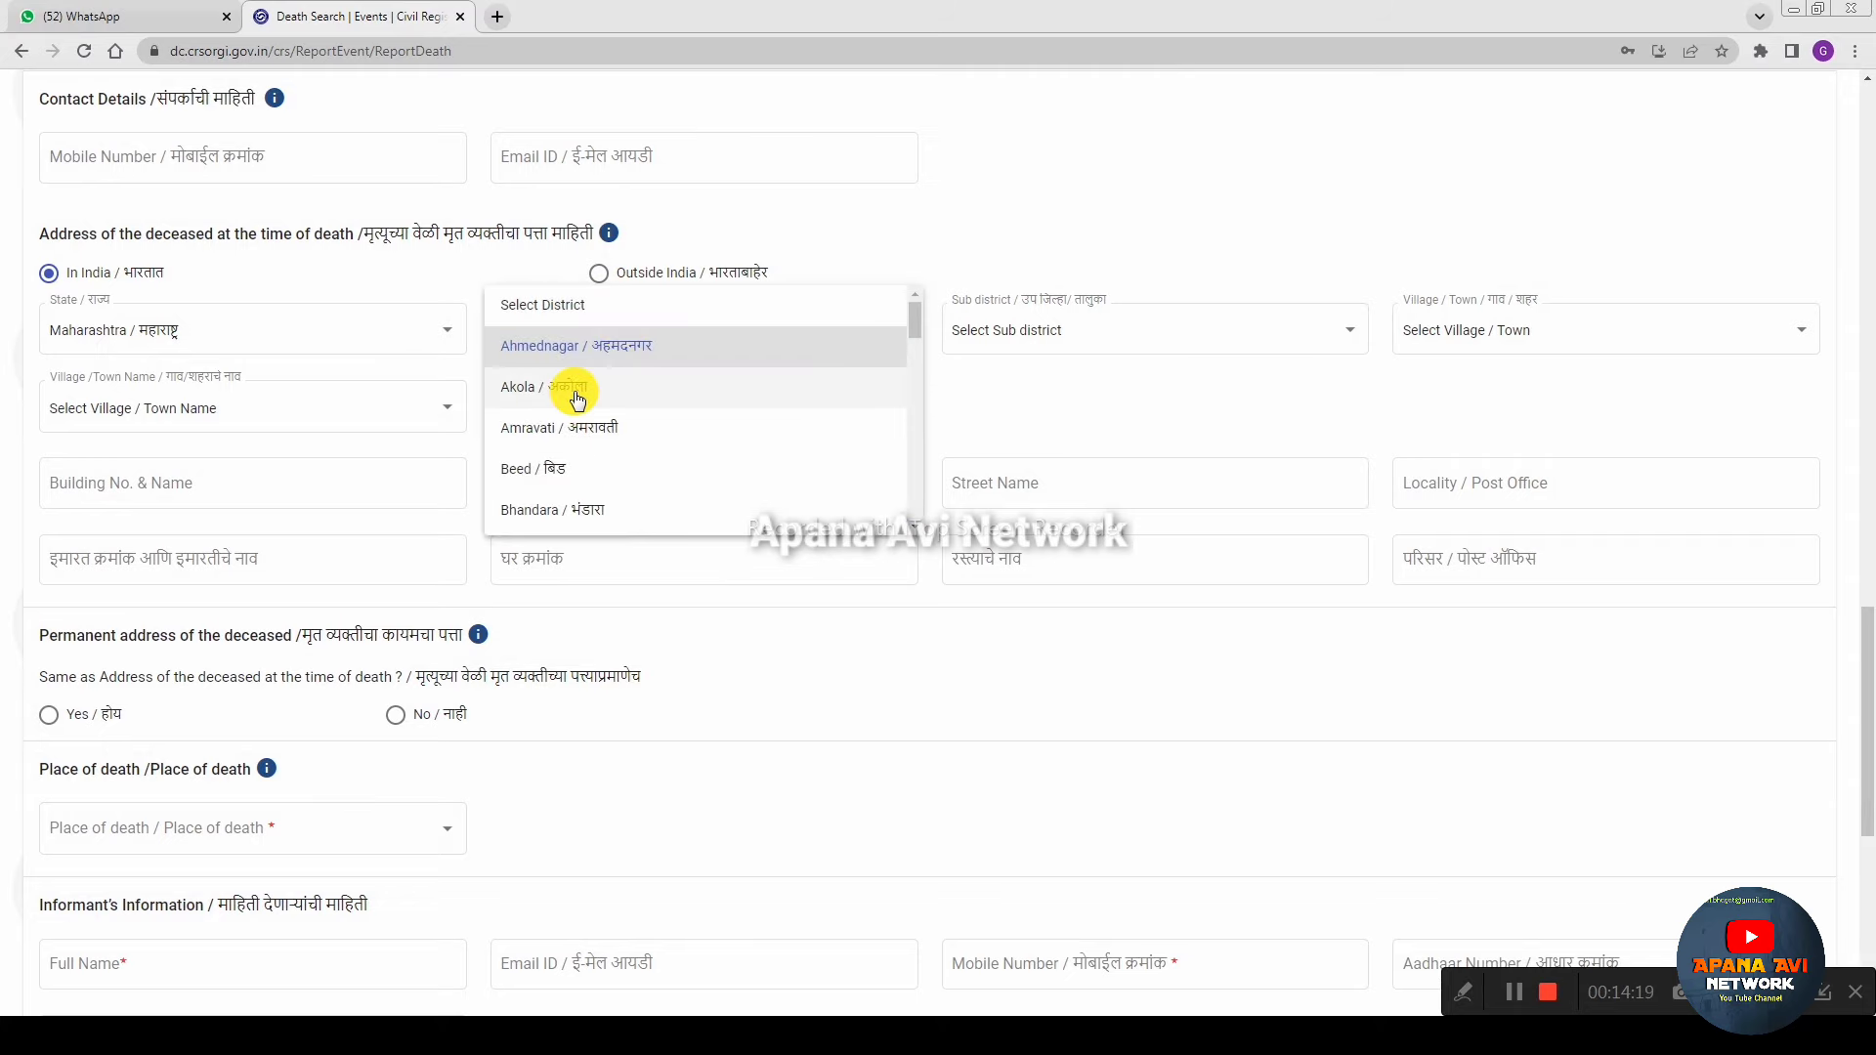
left_click(576, 391)
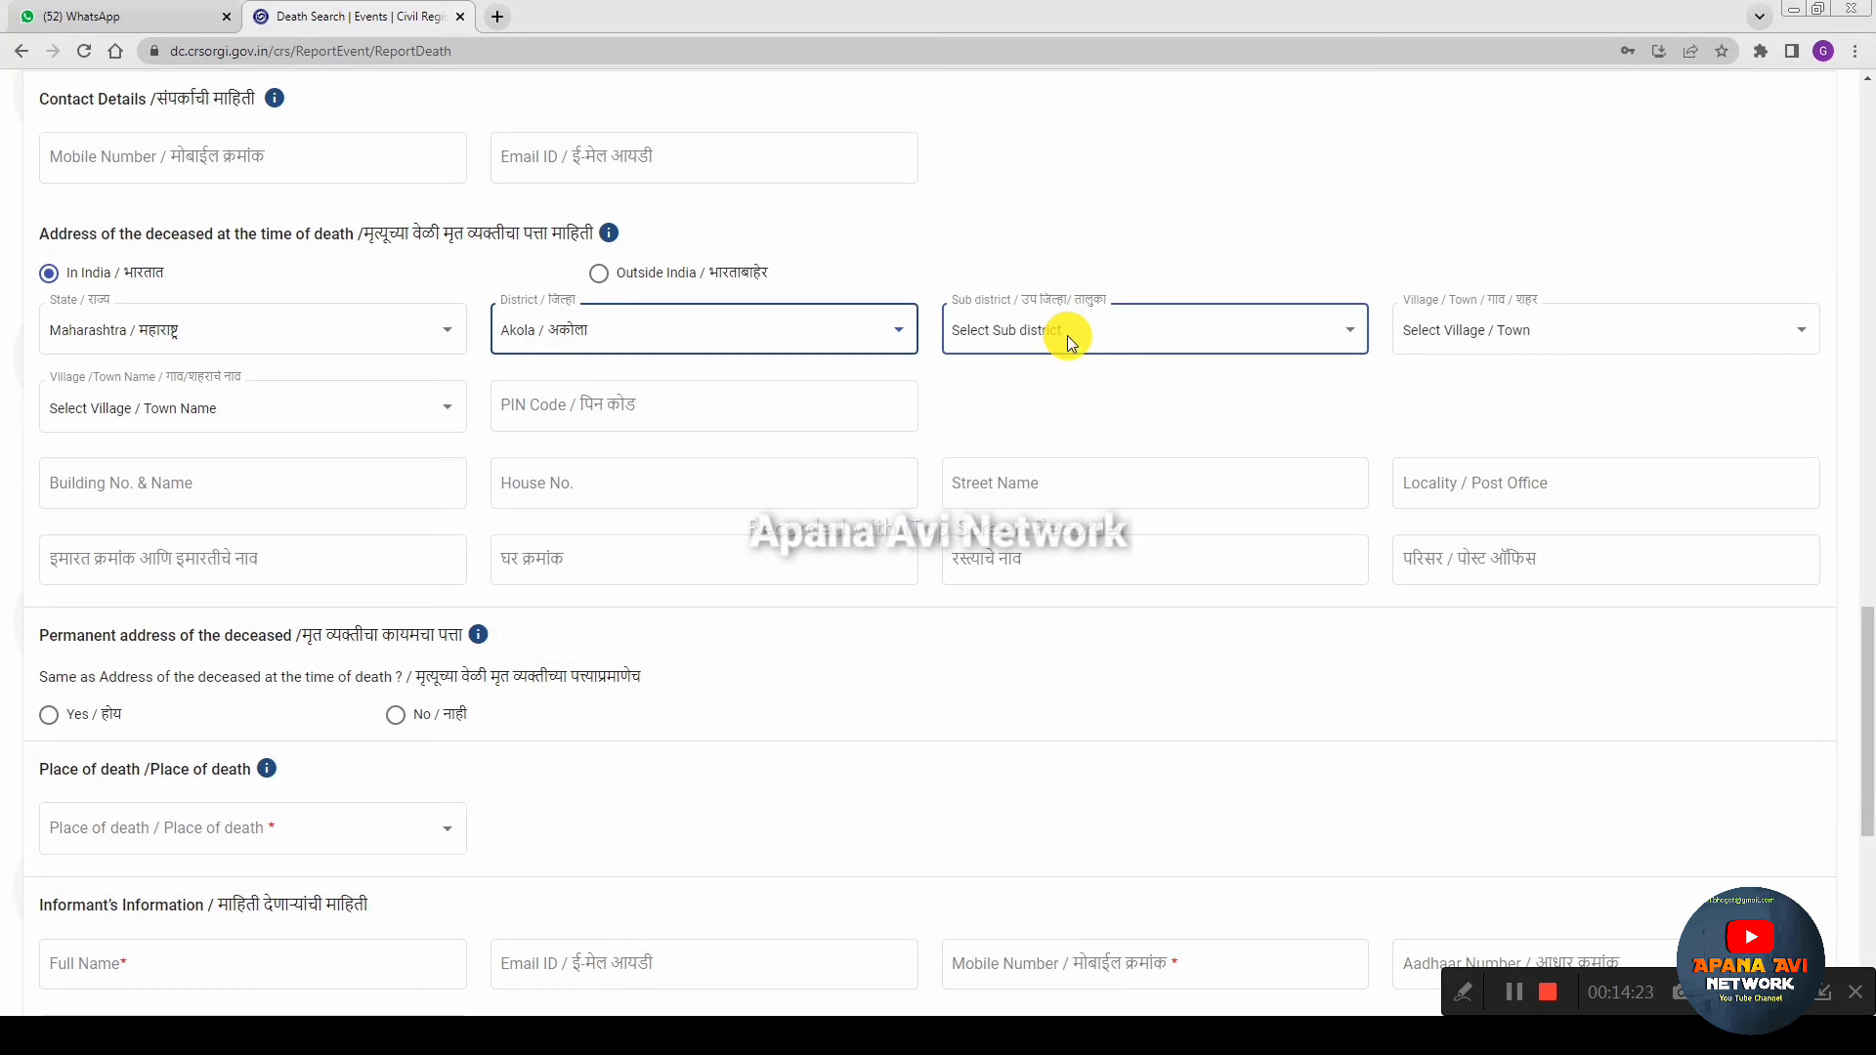
left_click(1071, 342)
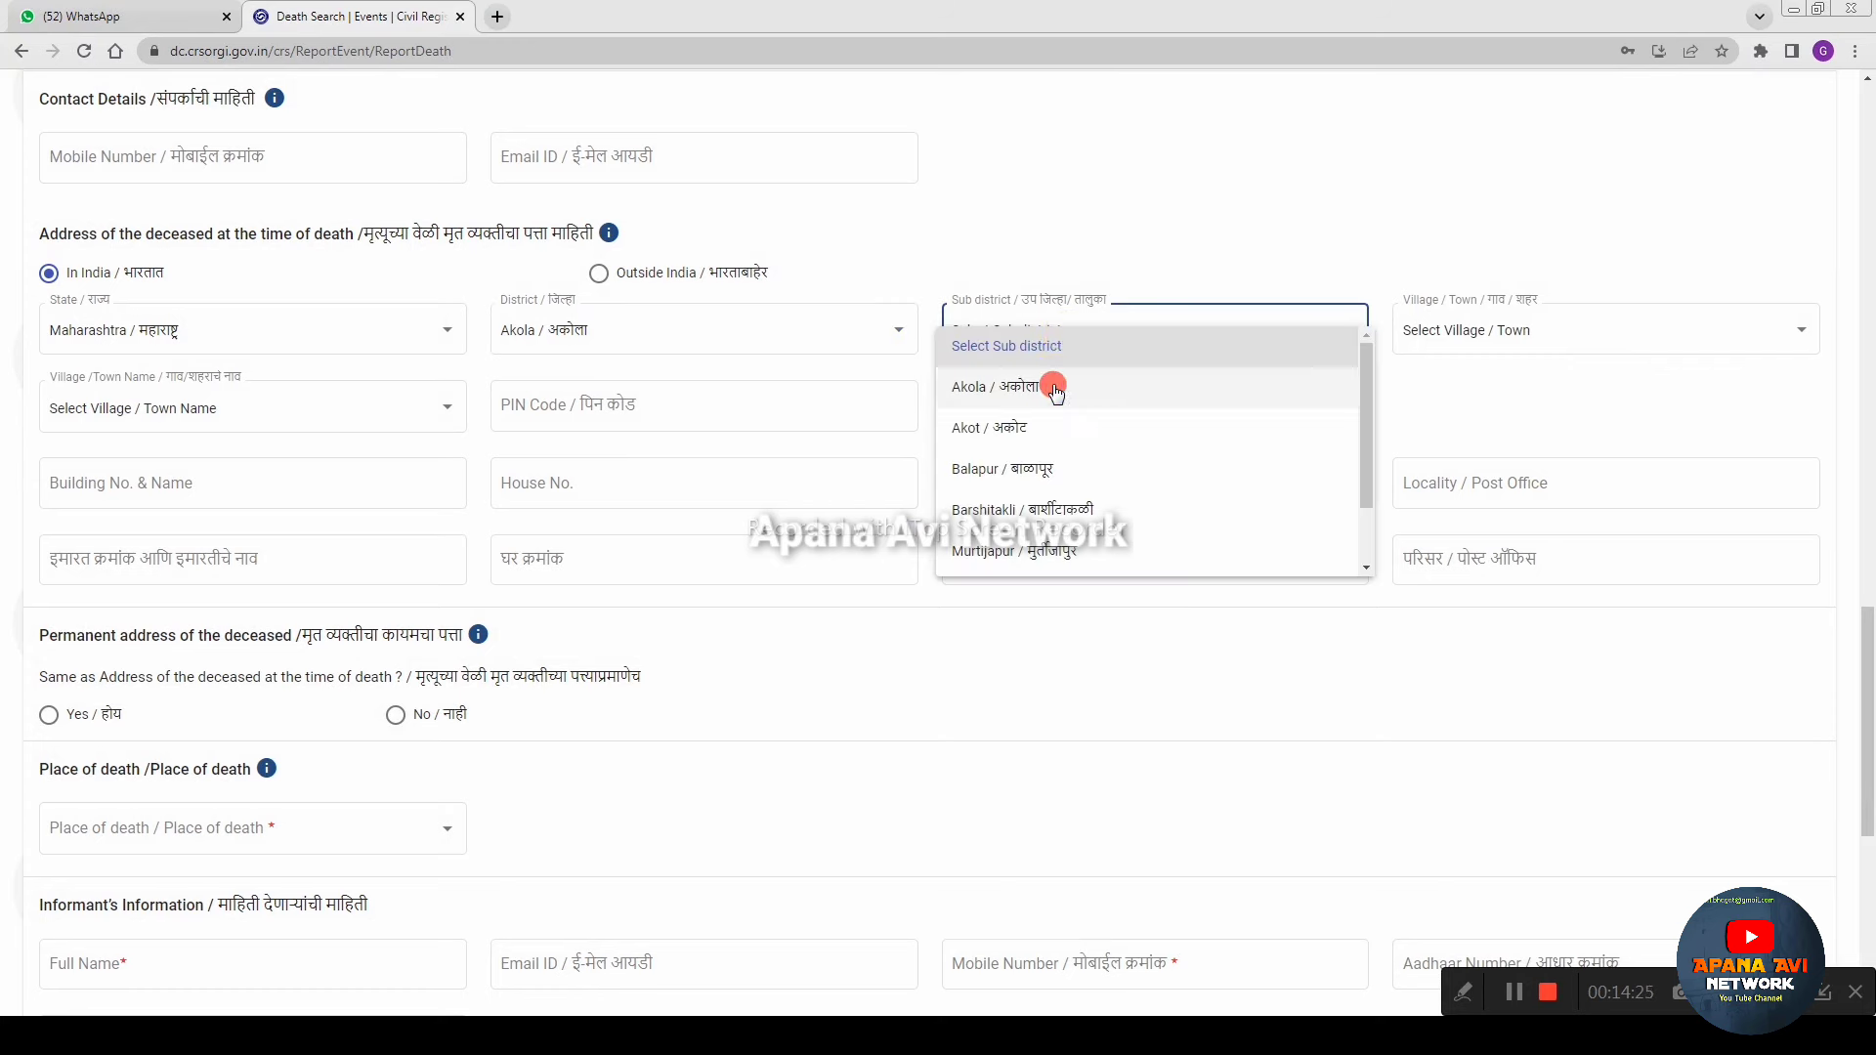
left_click(1056, 390)
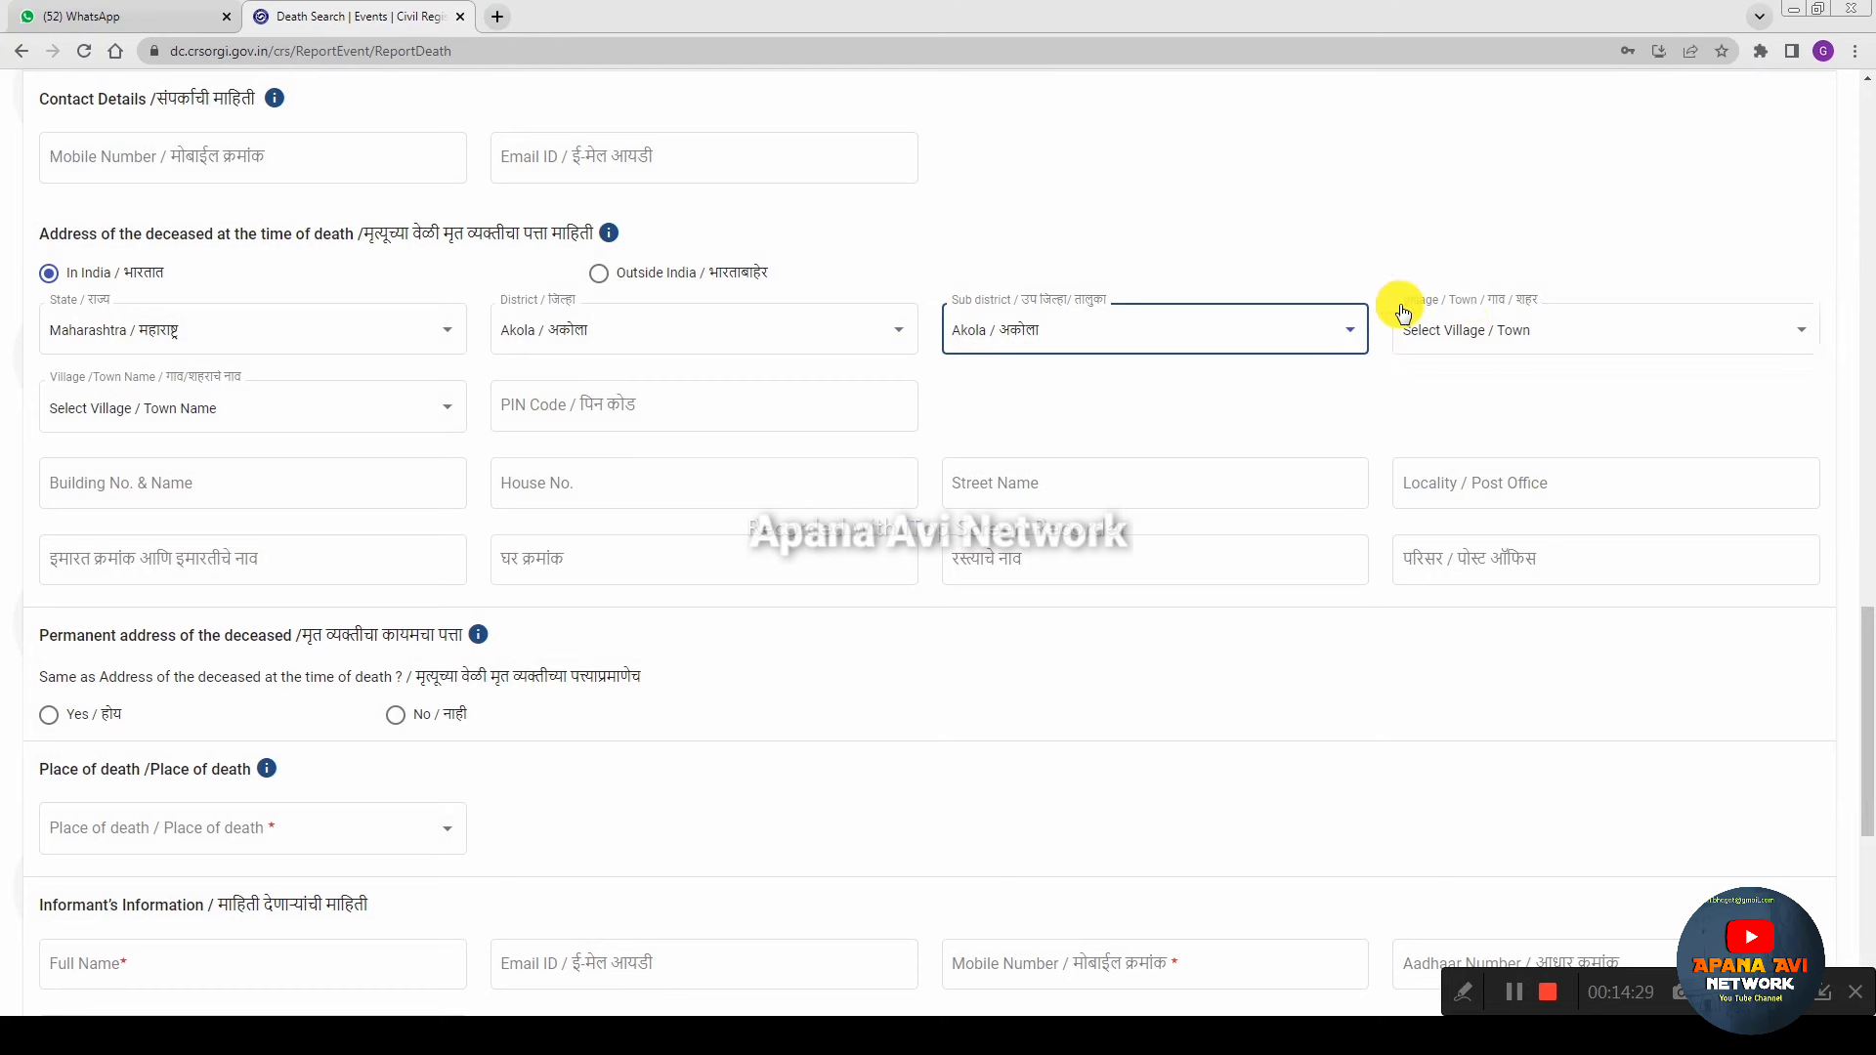
- Mark the address type as Village
left_click(1470, 334)
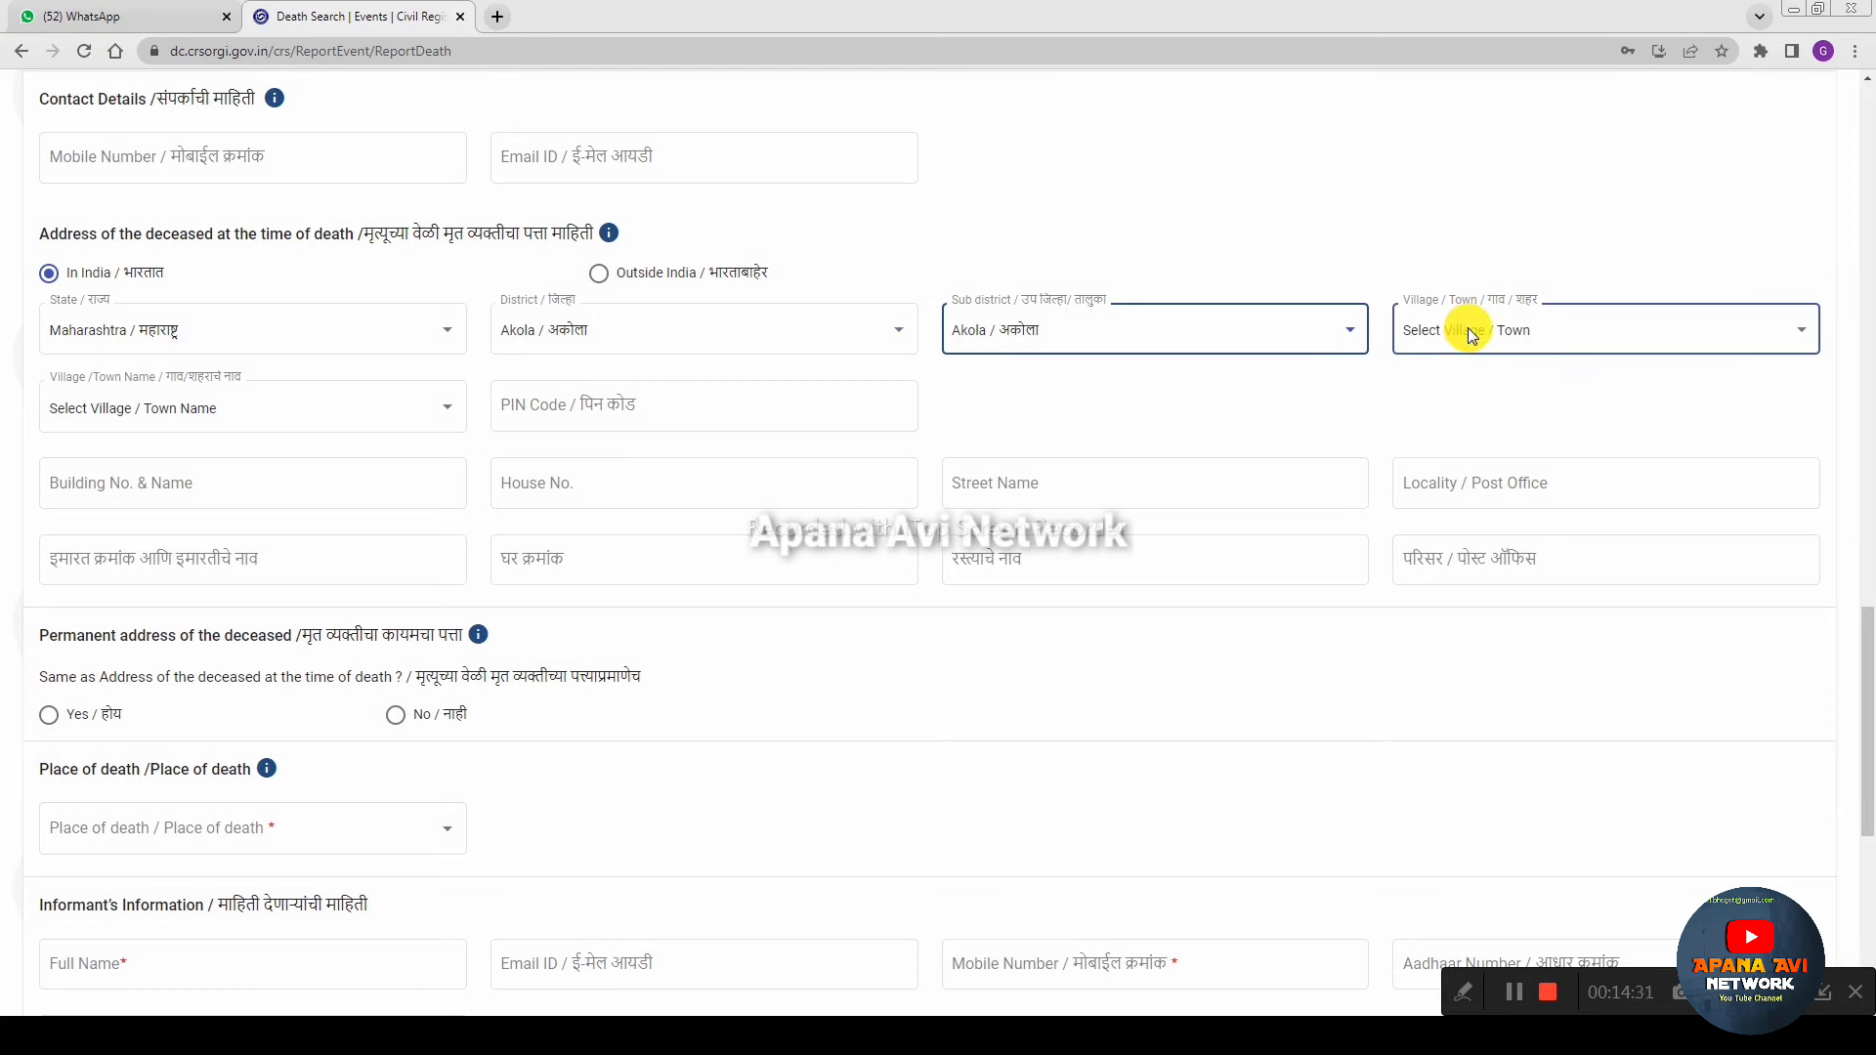
left_click(1471, 333)
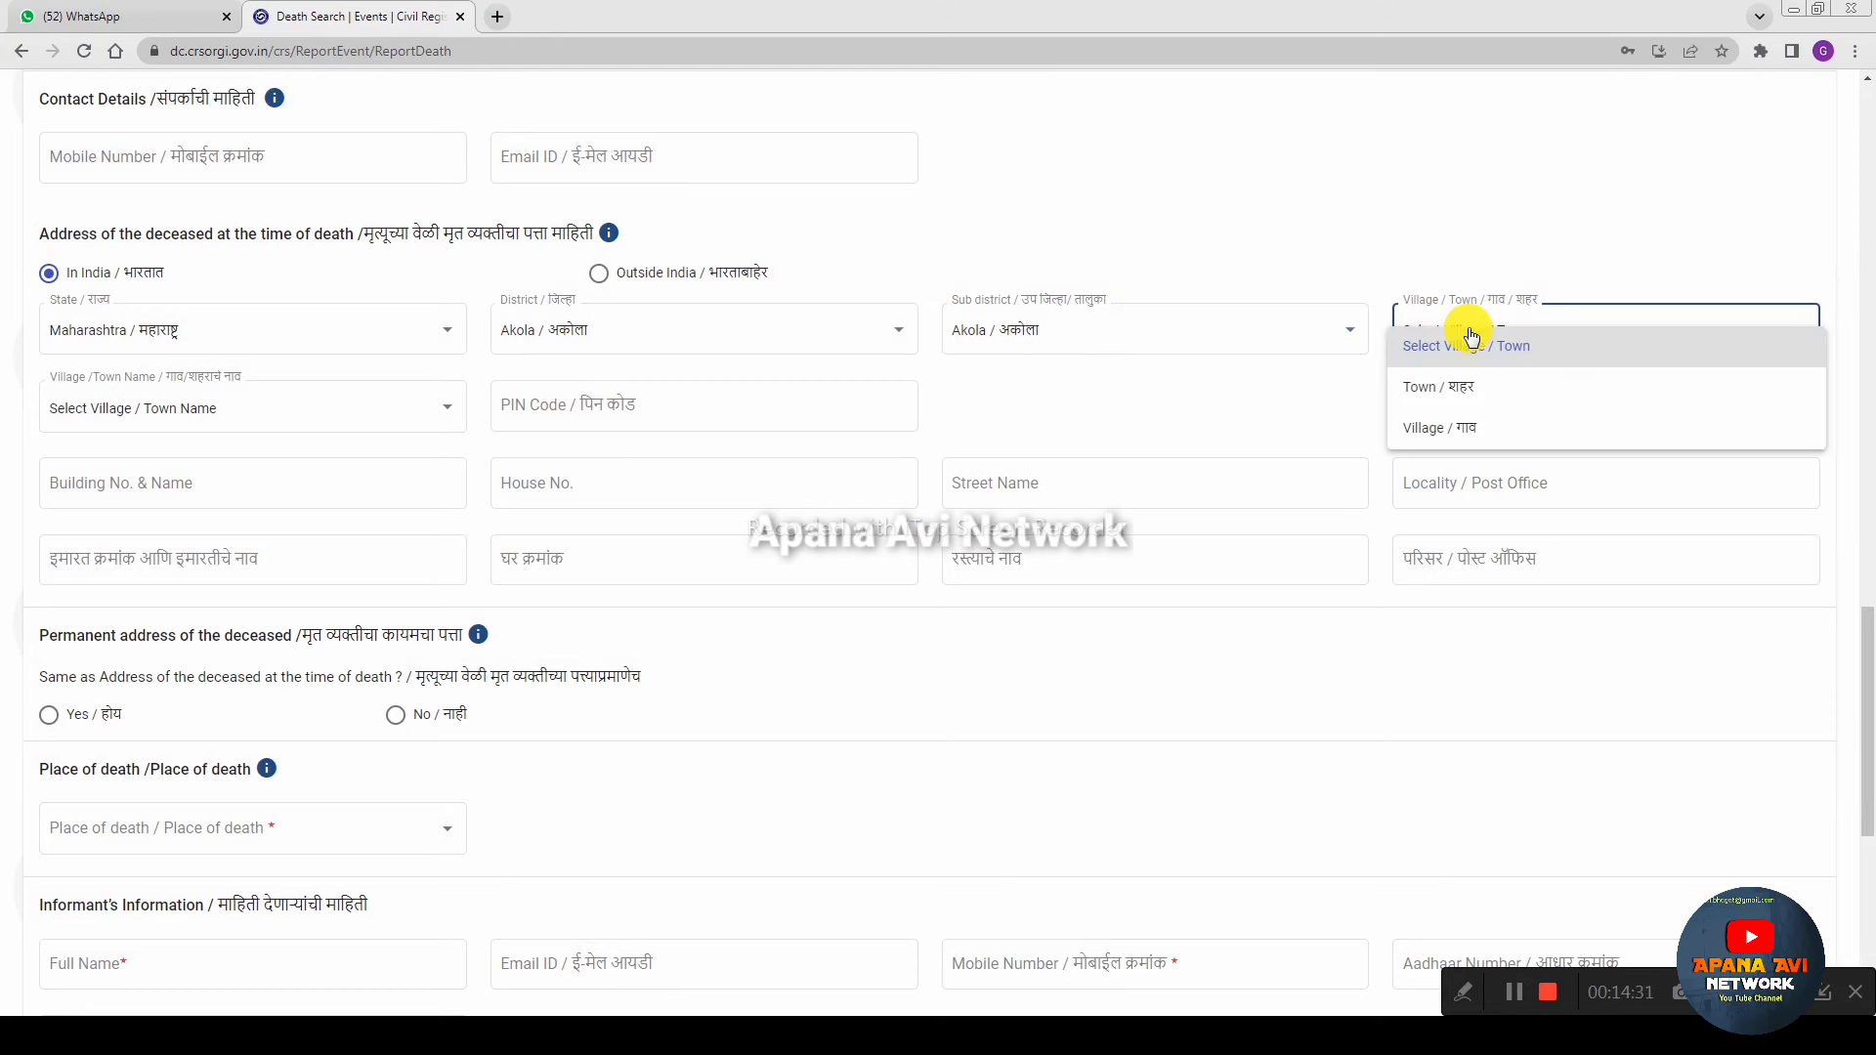
left_click(1469, 430)
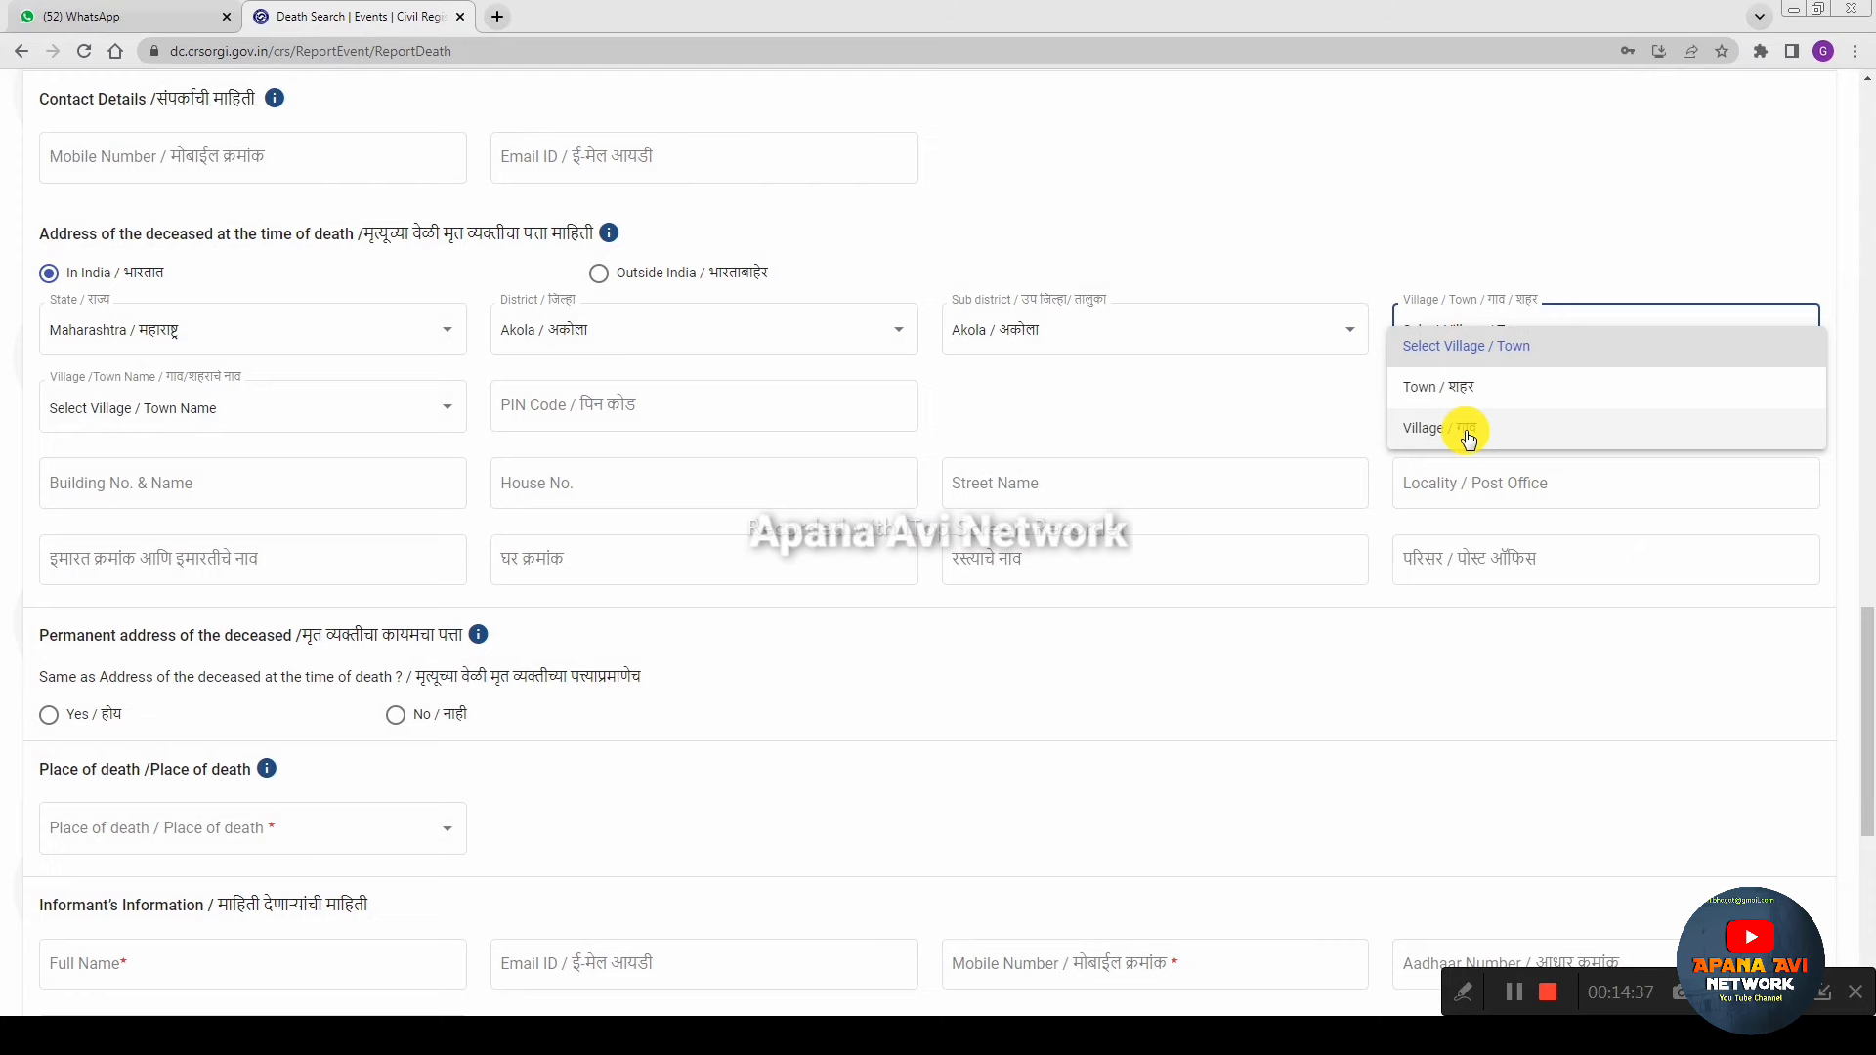
left_click(1469, 433)
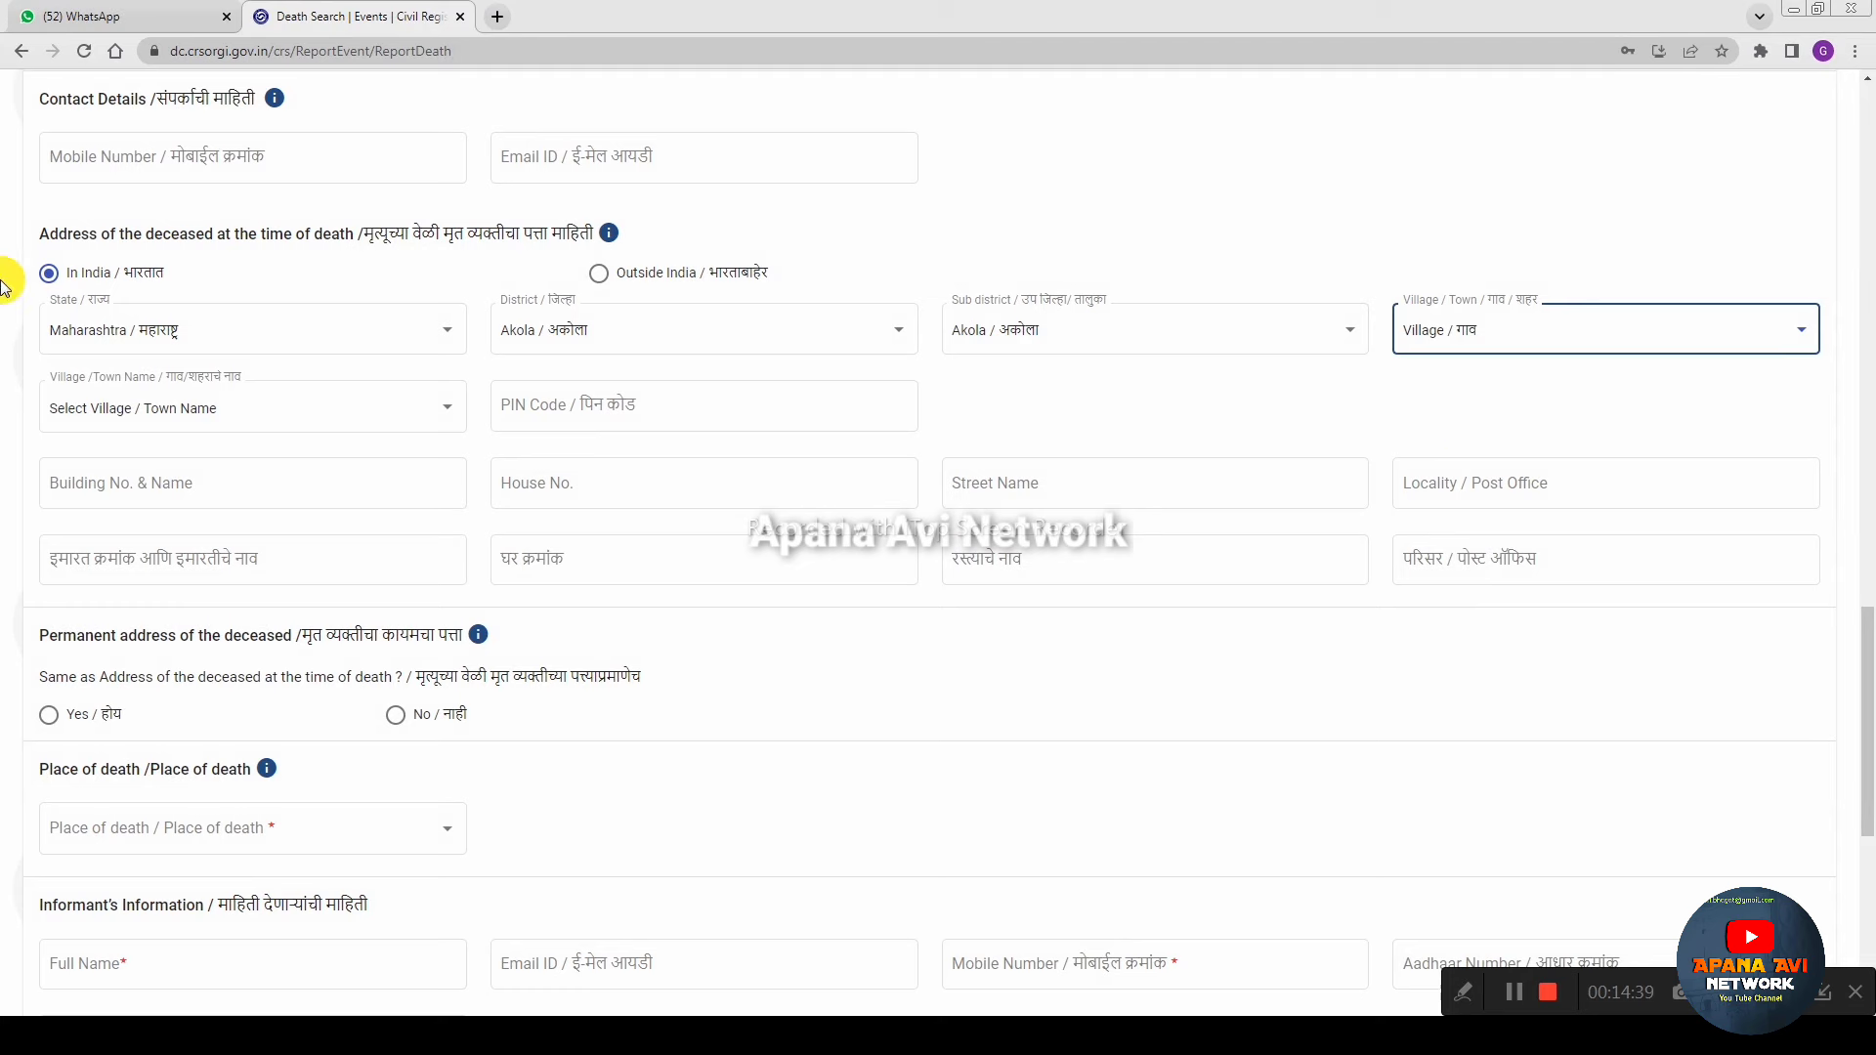
- Pick Sanglud Bk from the village name list, leaving the PIN Code field ready
left_click(221, 406)
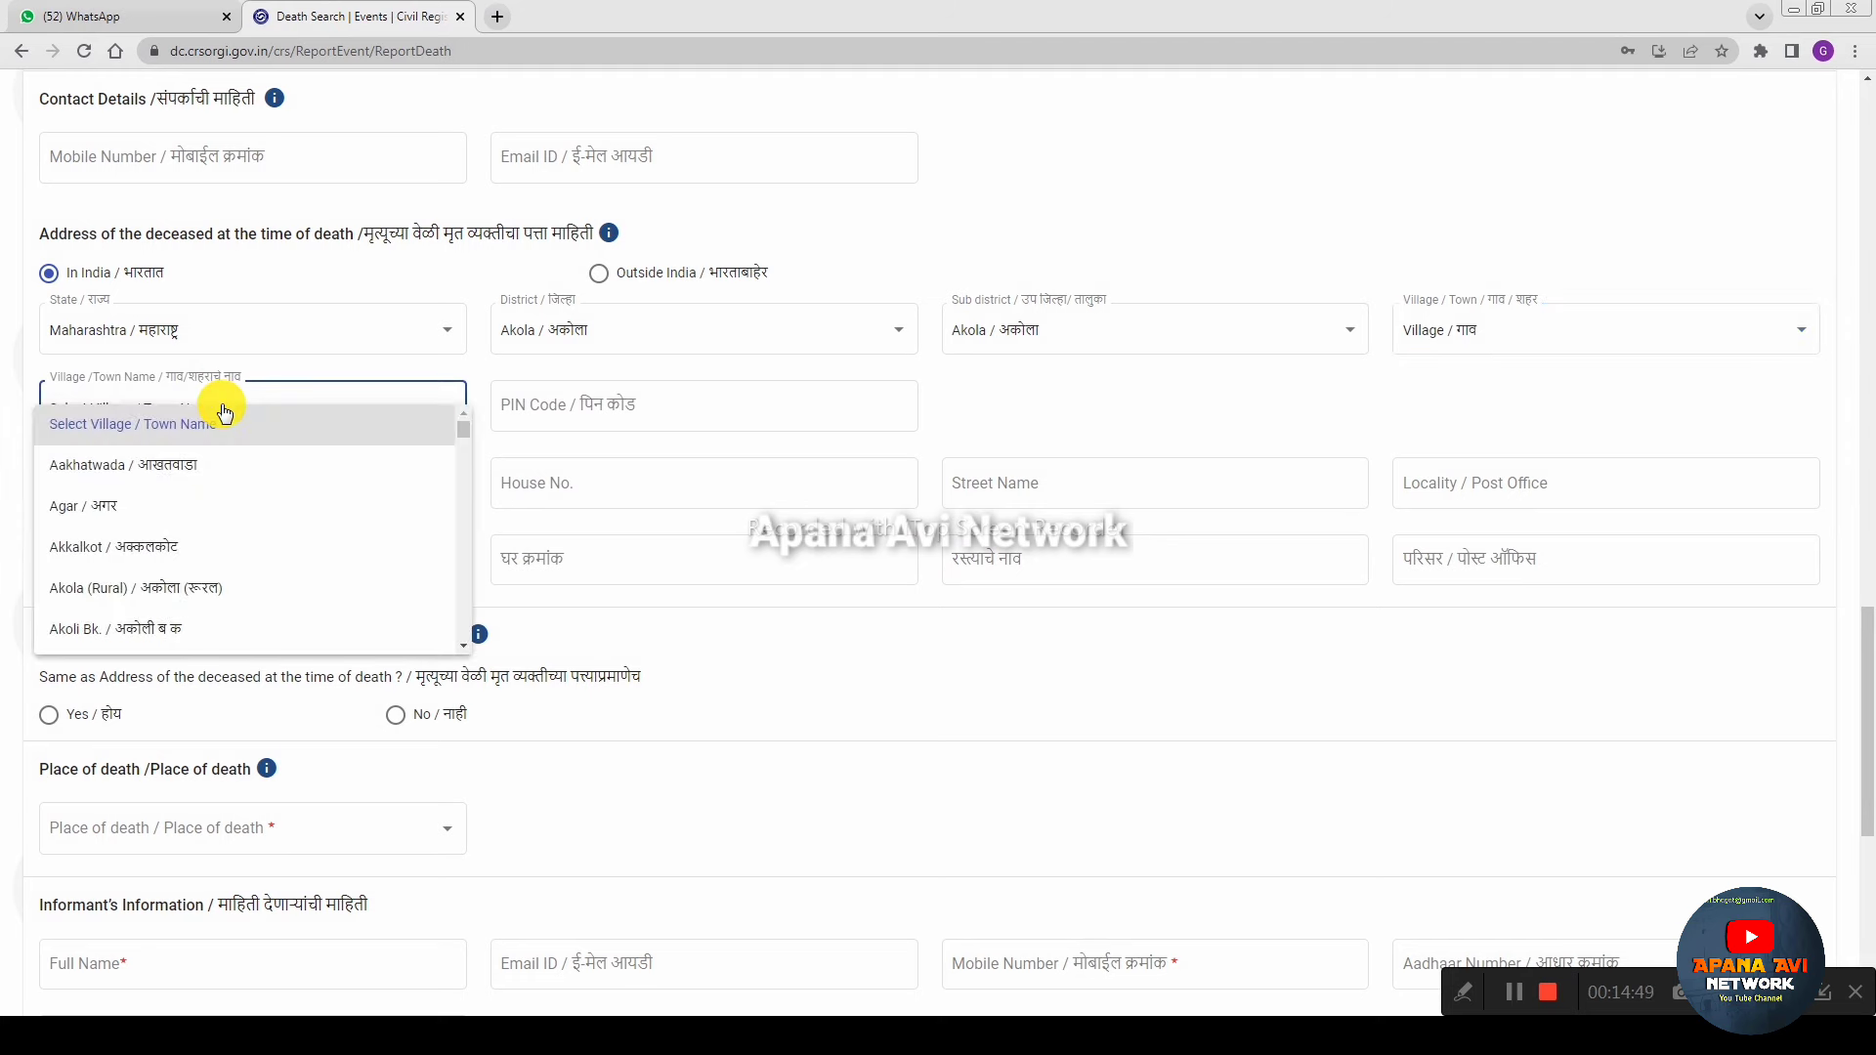
scroll(240, 479, "down", 3)
scroll(246, 497, "down", 10)
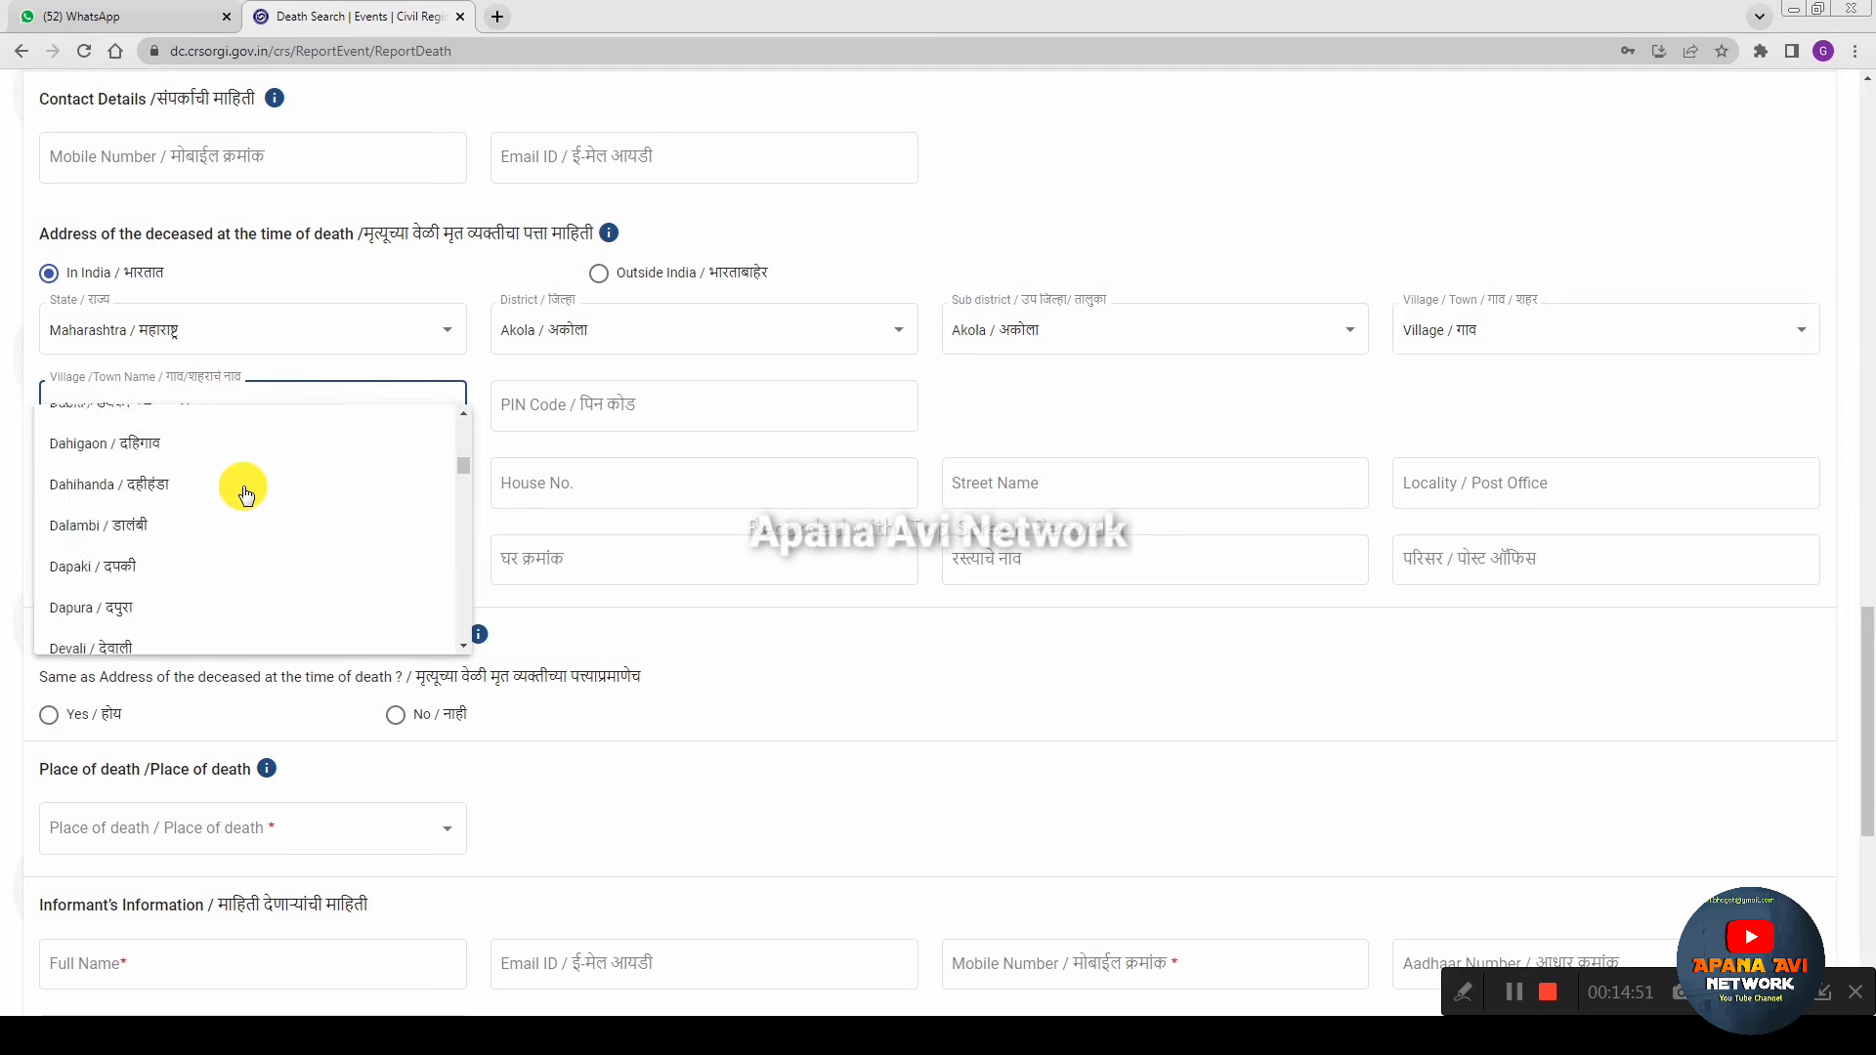
scroll(256, 503, "down", 8)
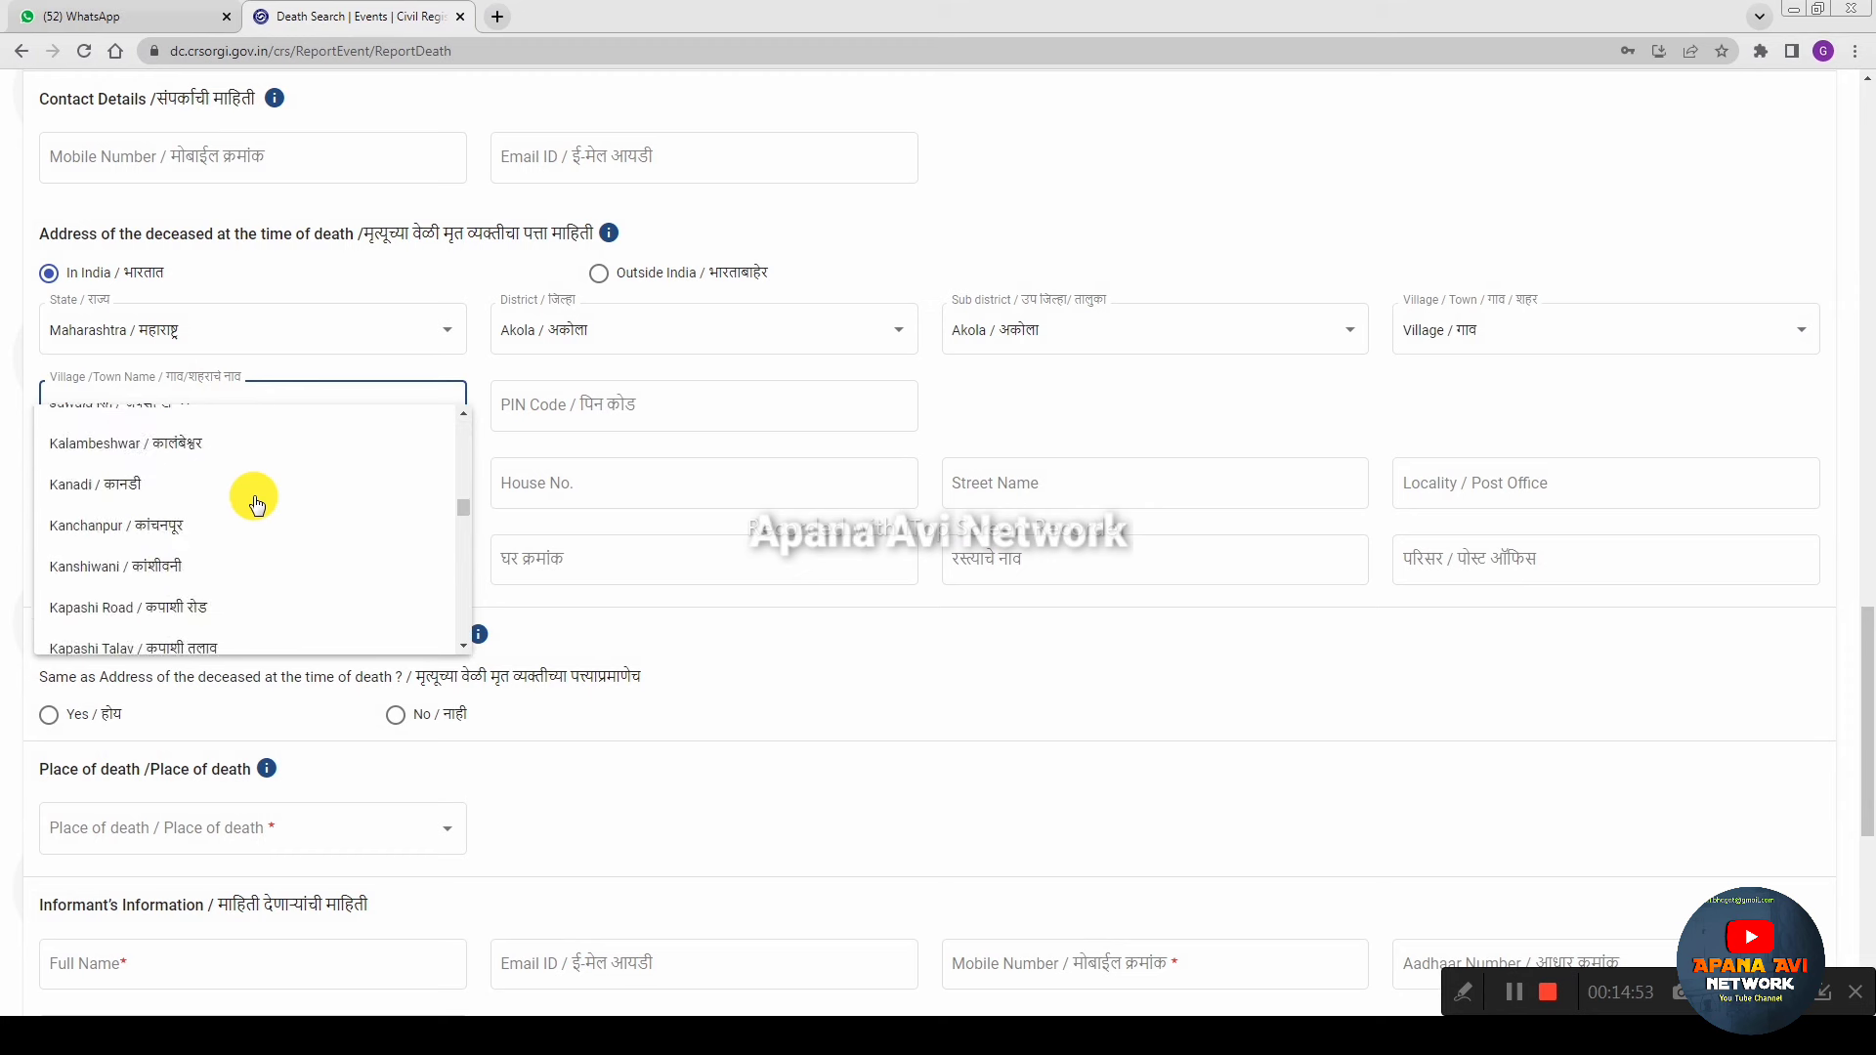
scroll(257, 503, "down", 8)
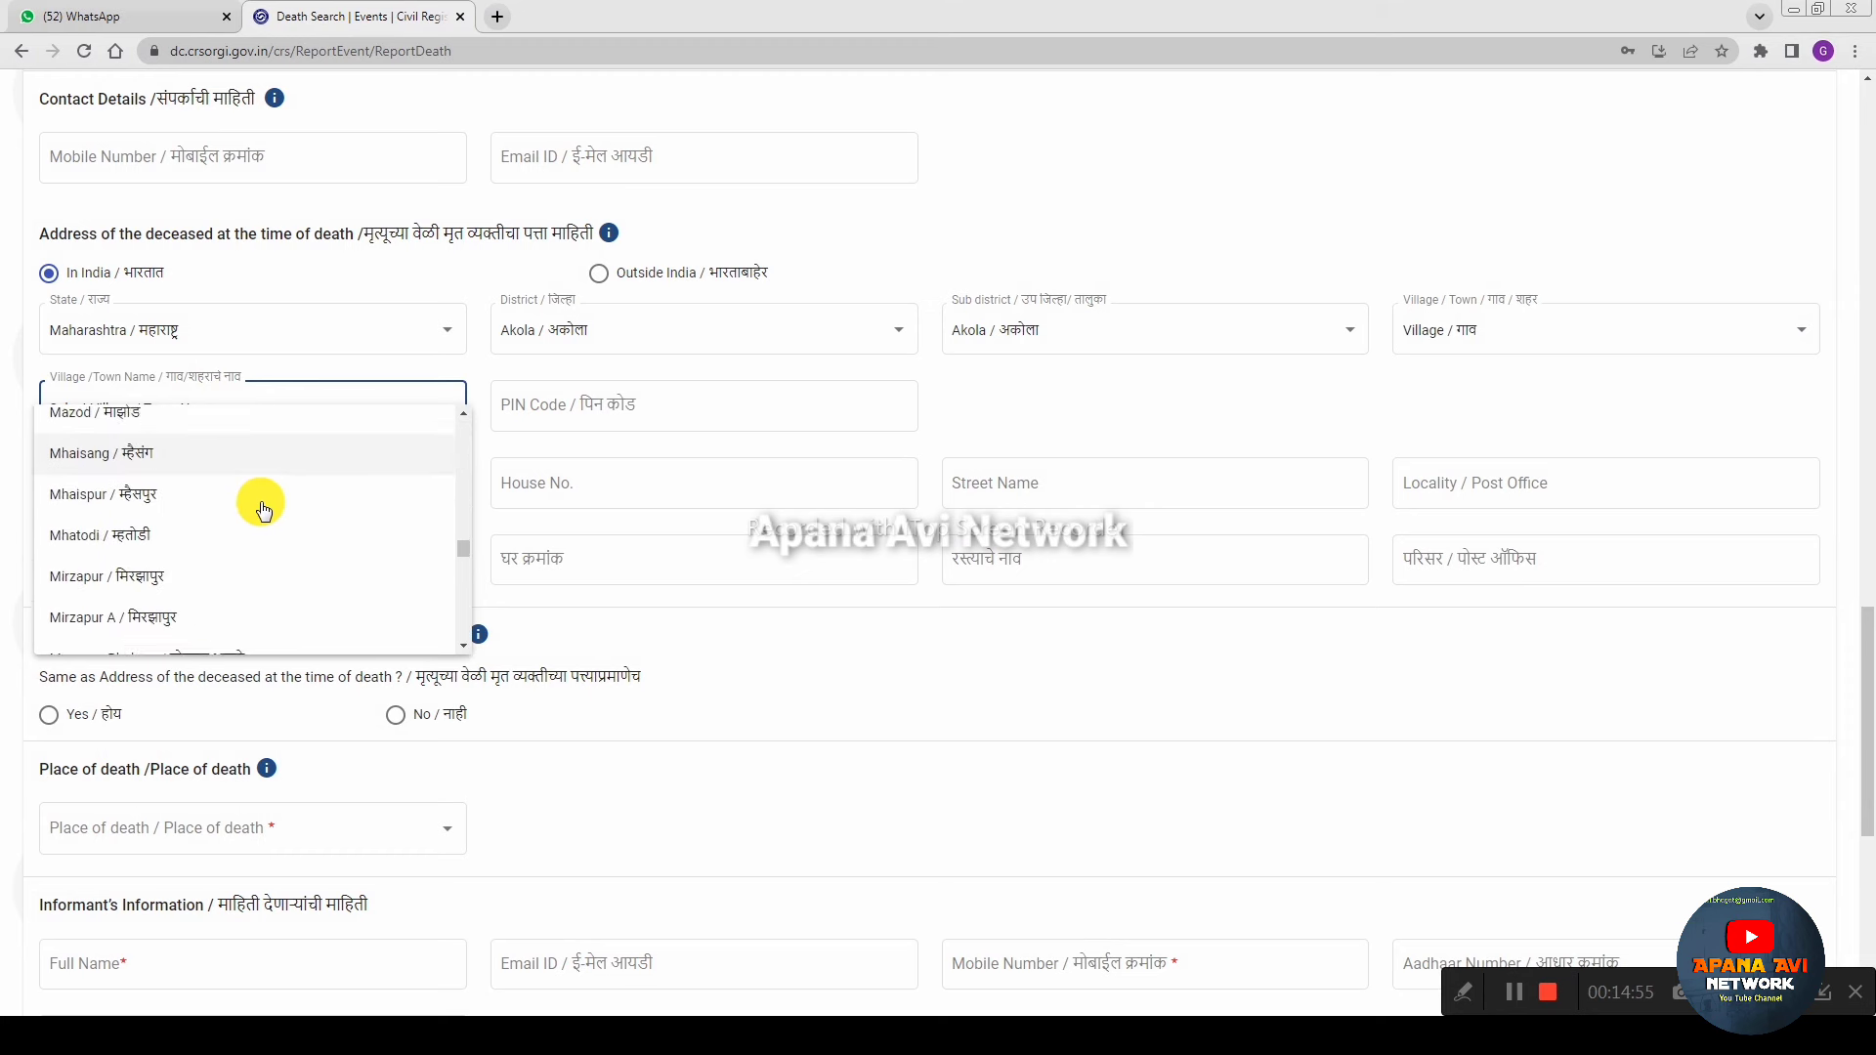
scroll(262, 508, "down", 1)
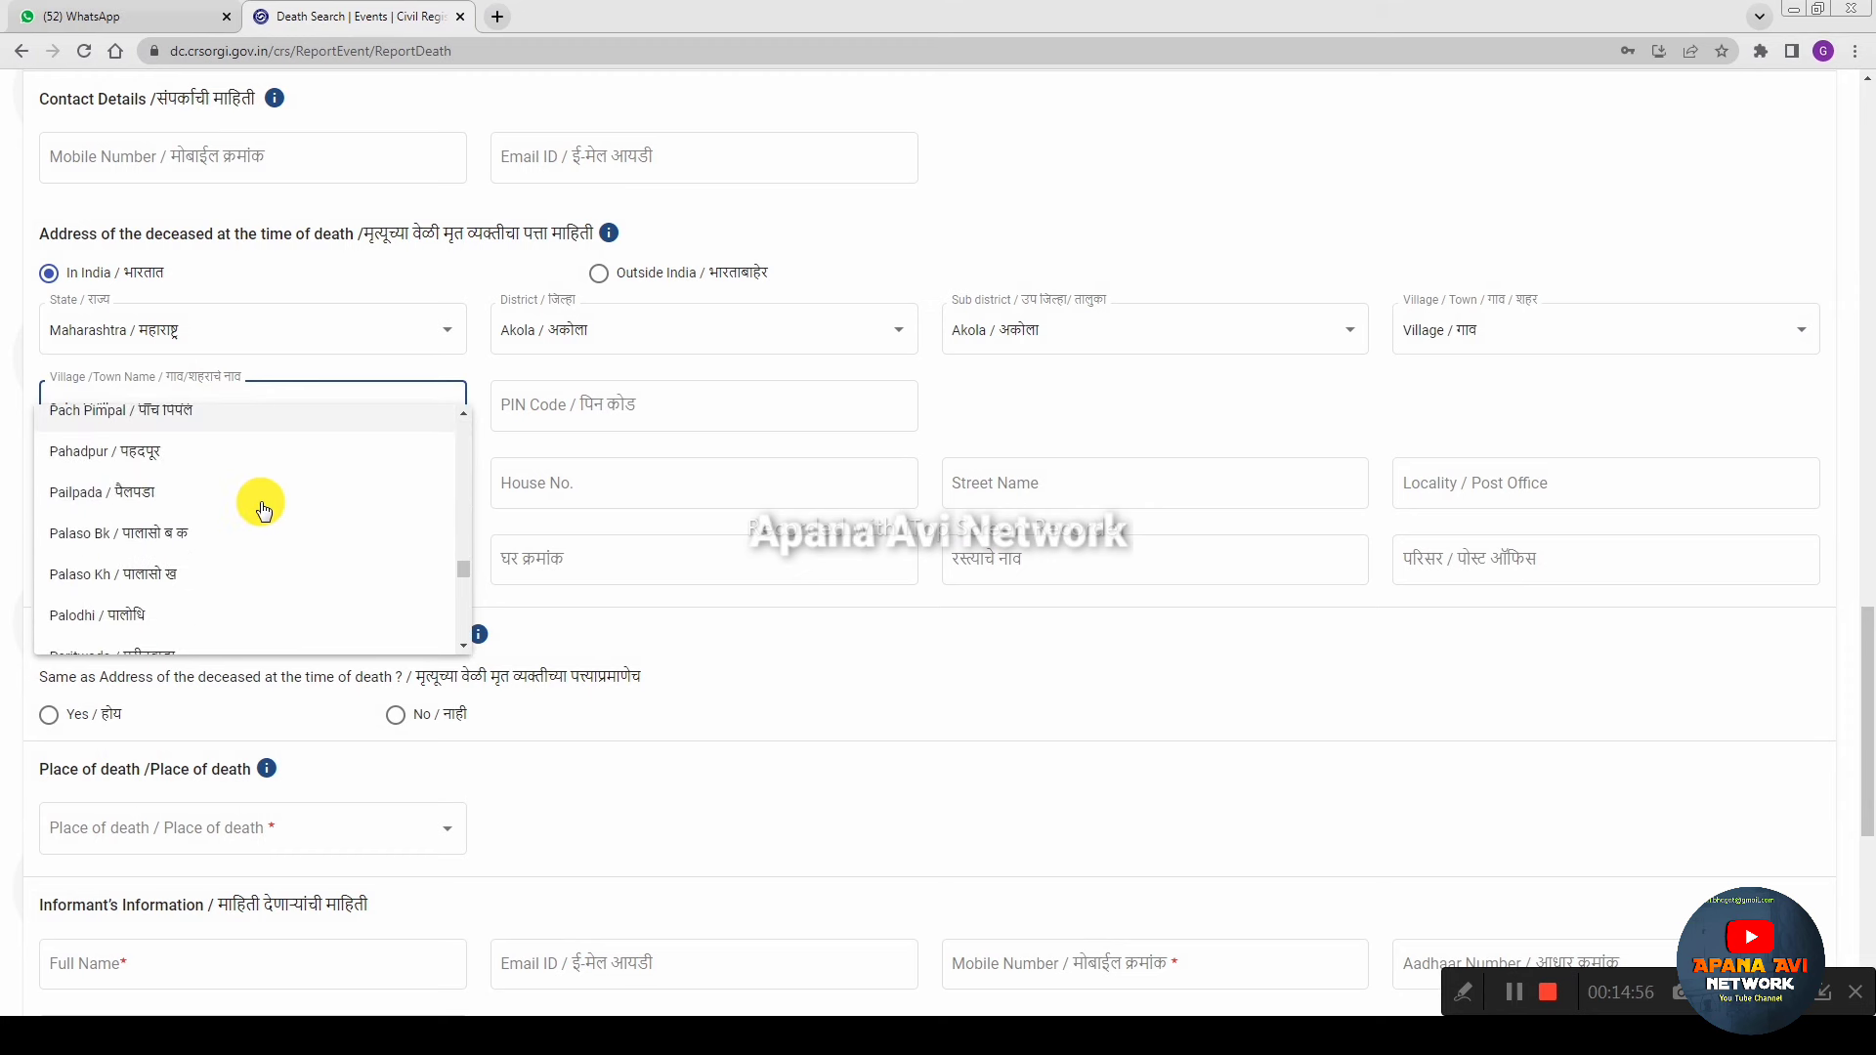
scroll(262, 508, "down", 5)
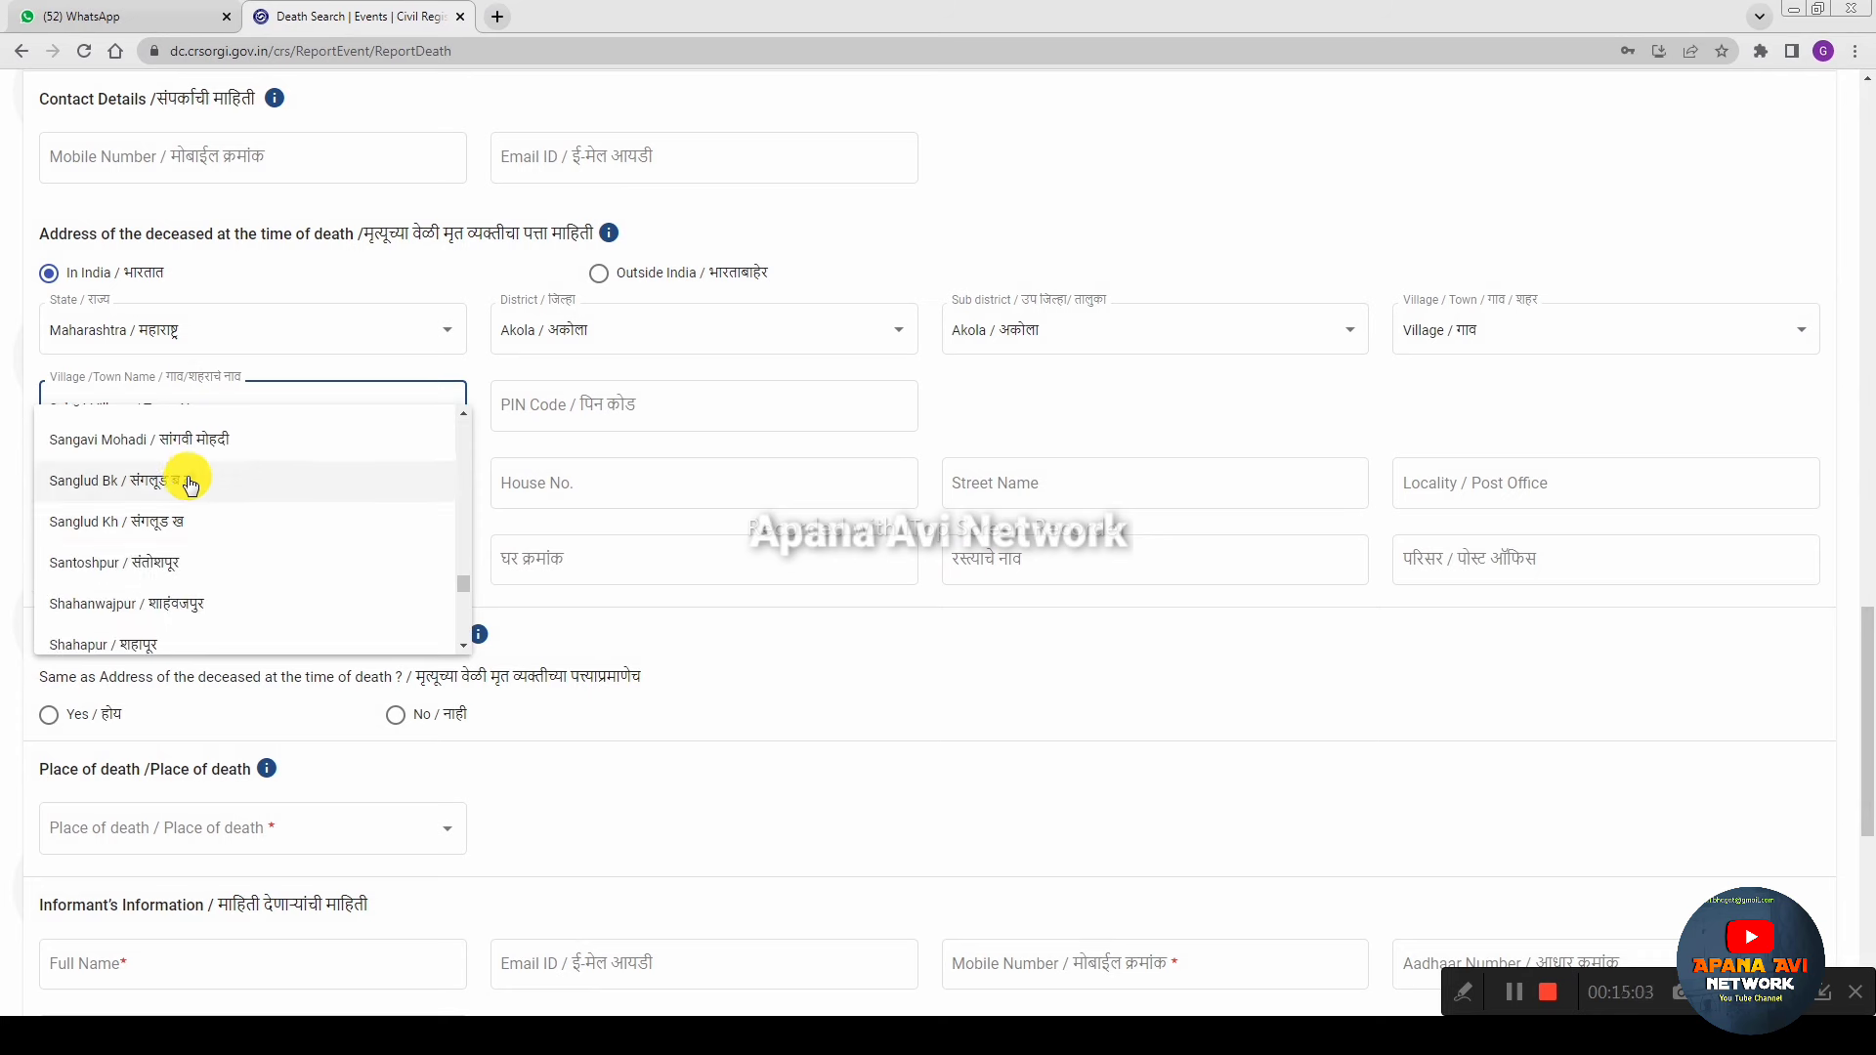
left_click(189, 484)
left_click(538, 411)
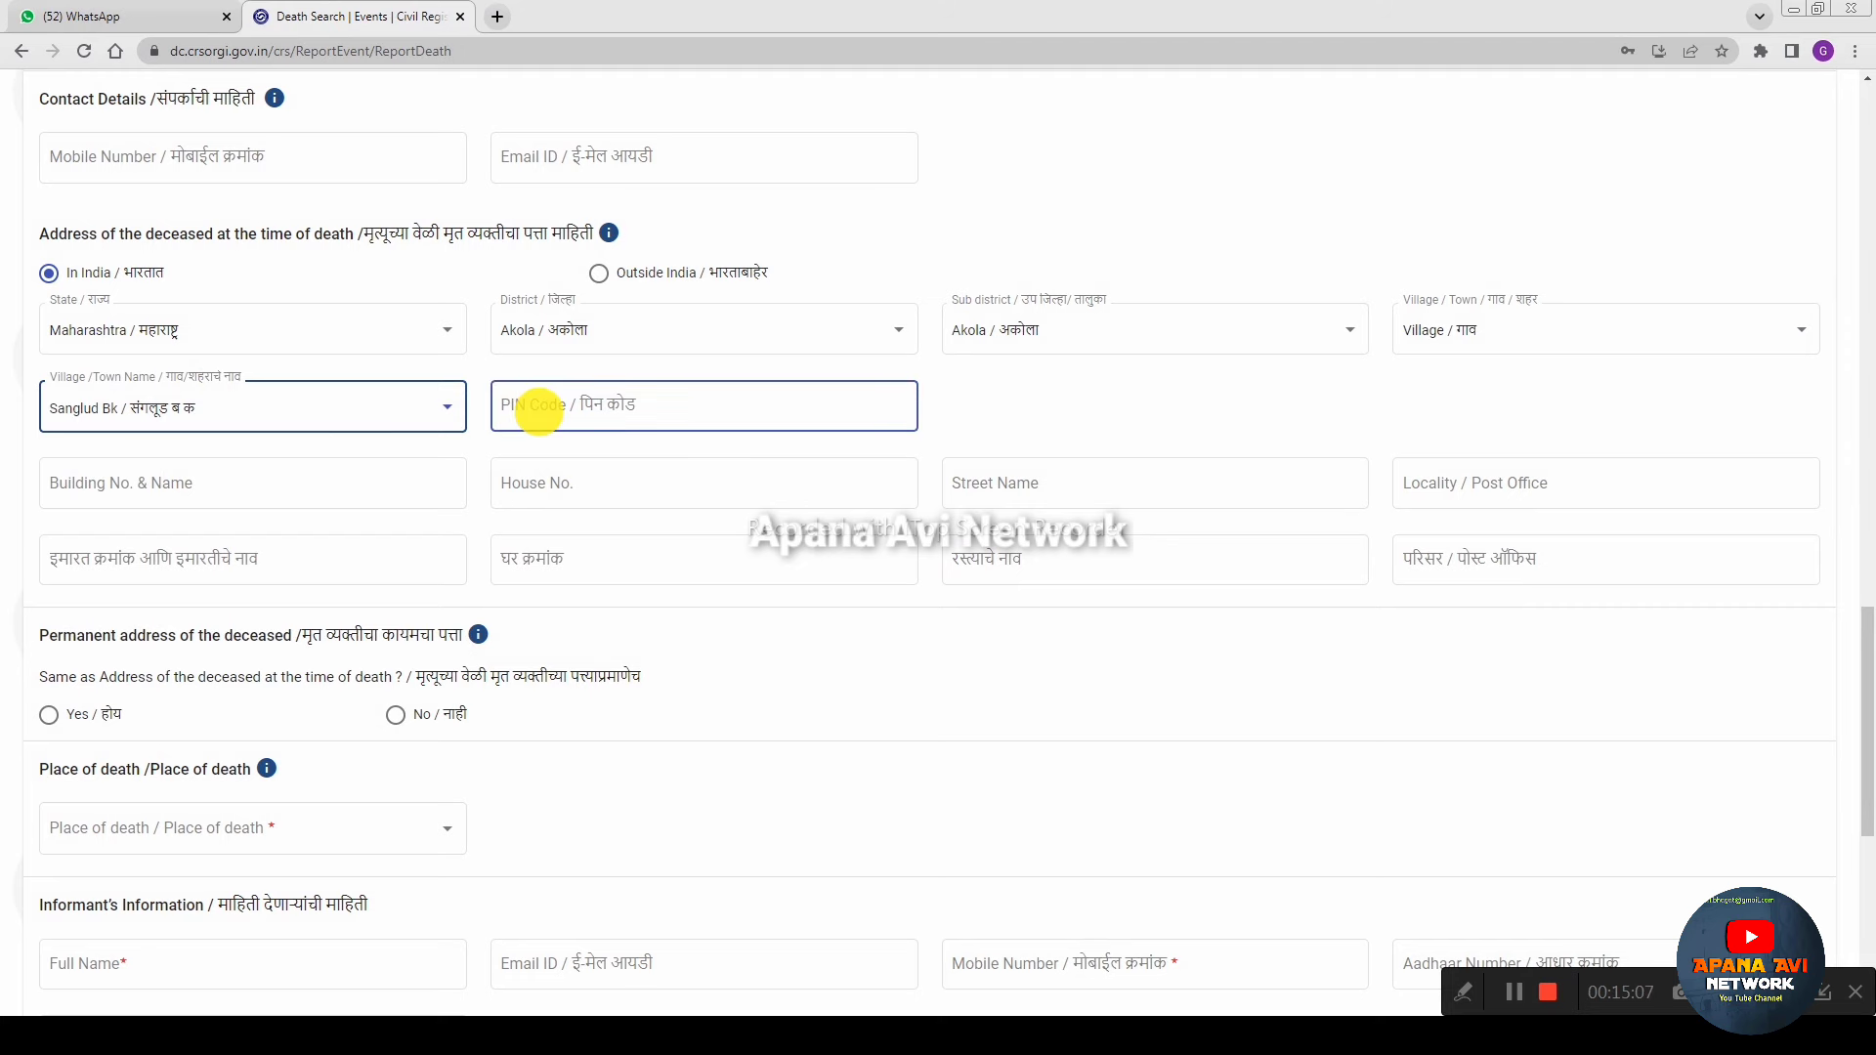
type("444102")
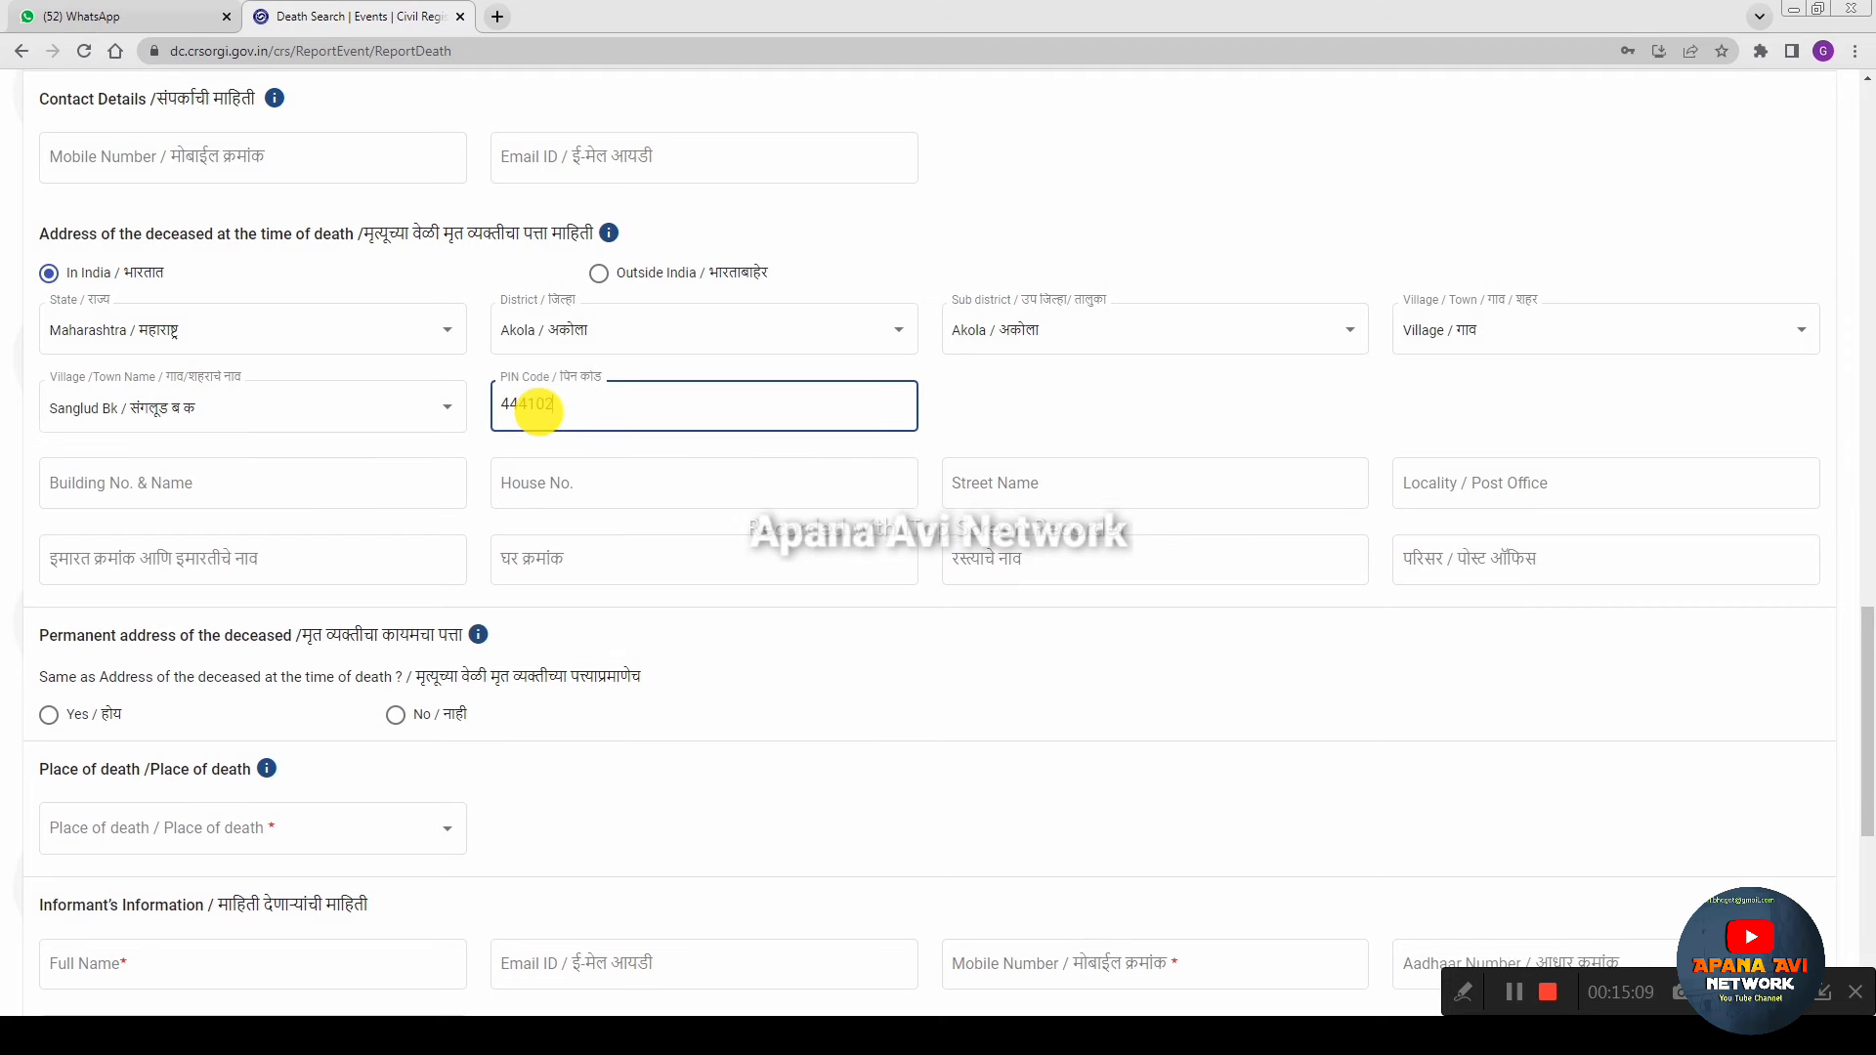
left_click(287, 502)
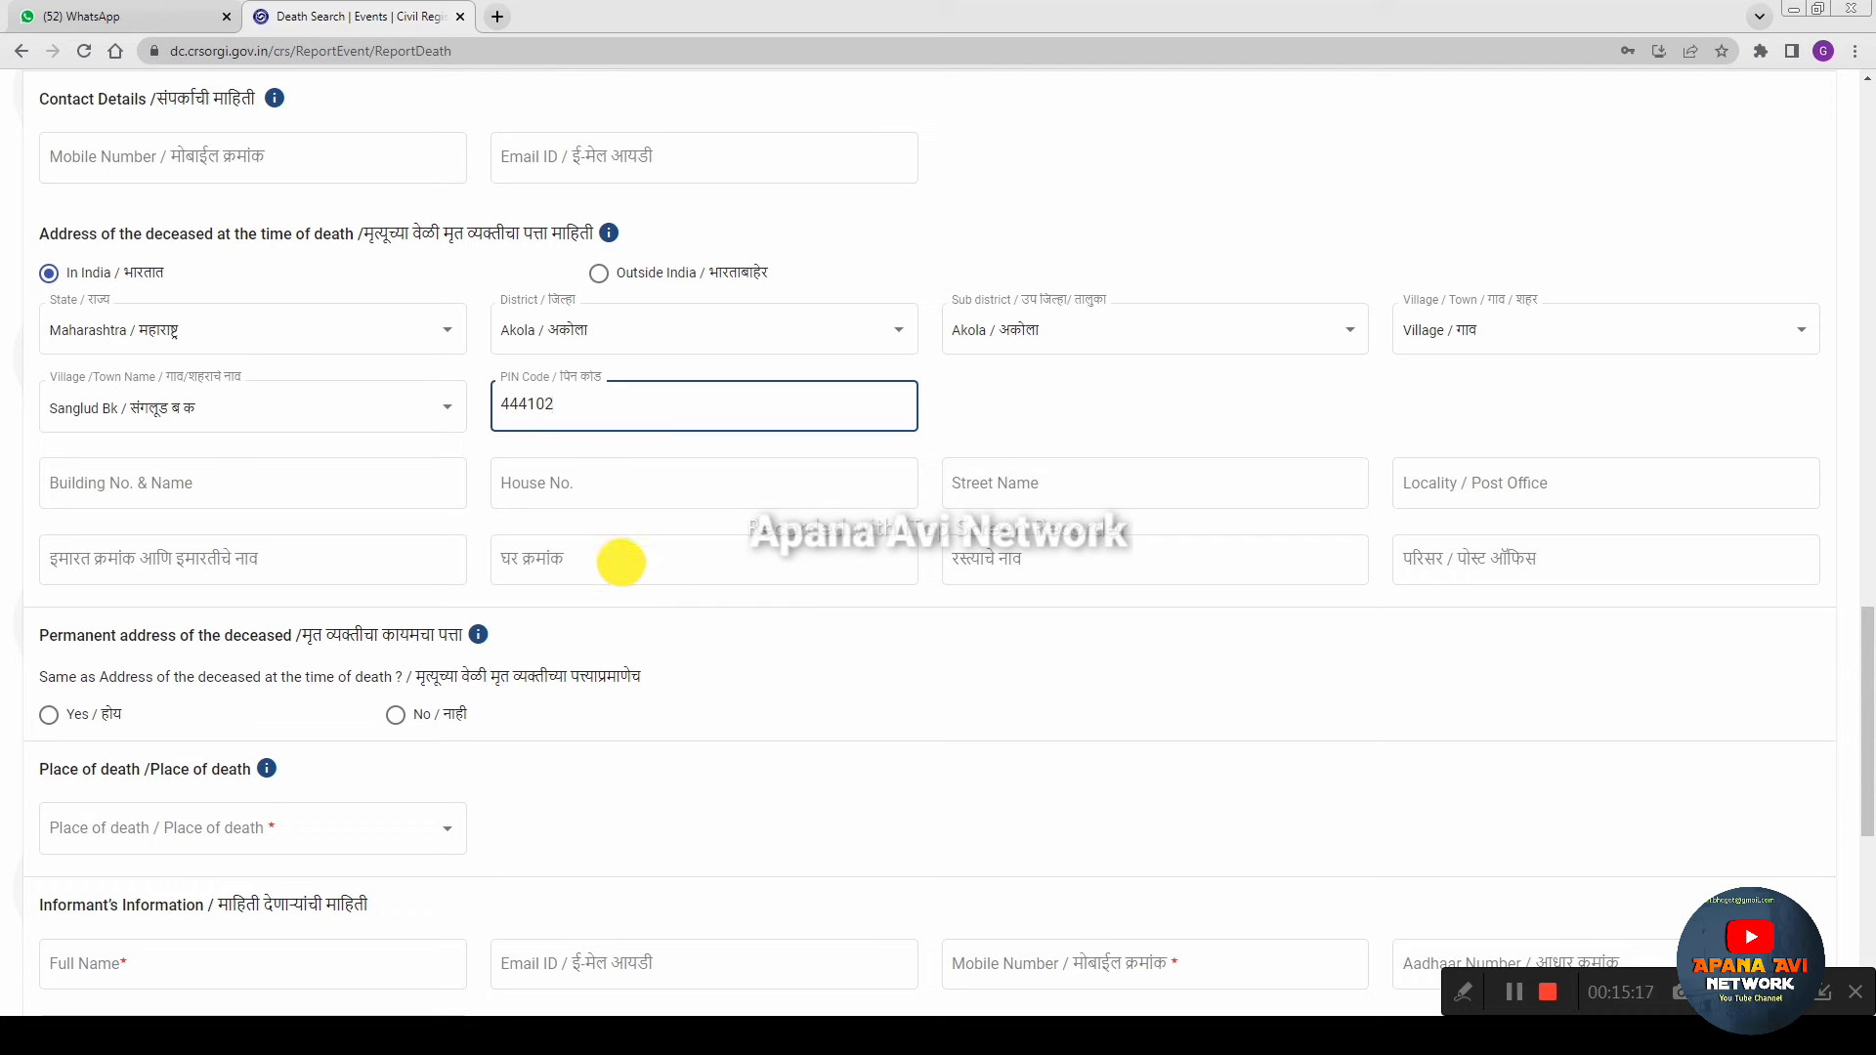
scroll(1147, 524, "down", 1)
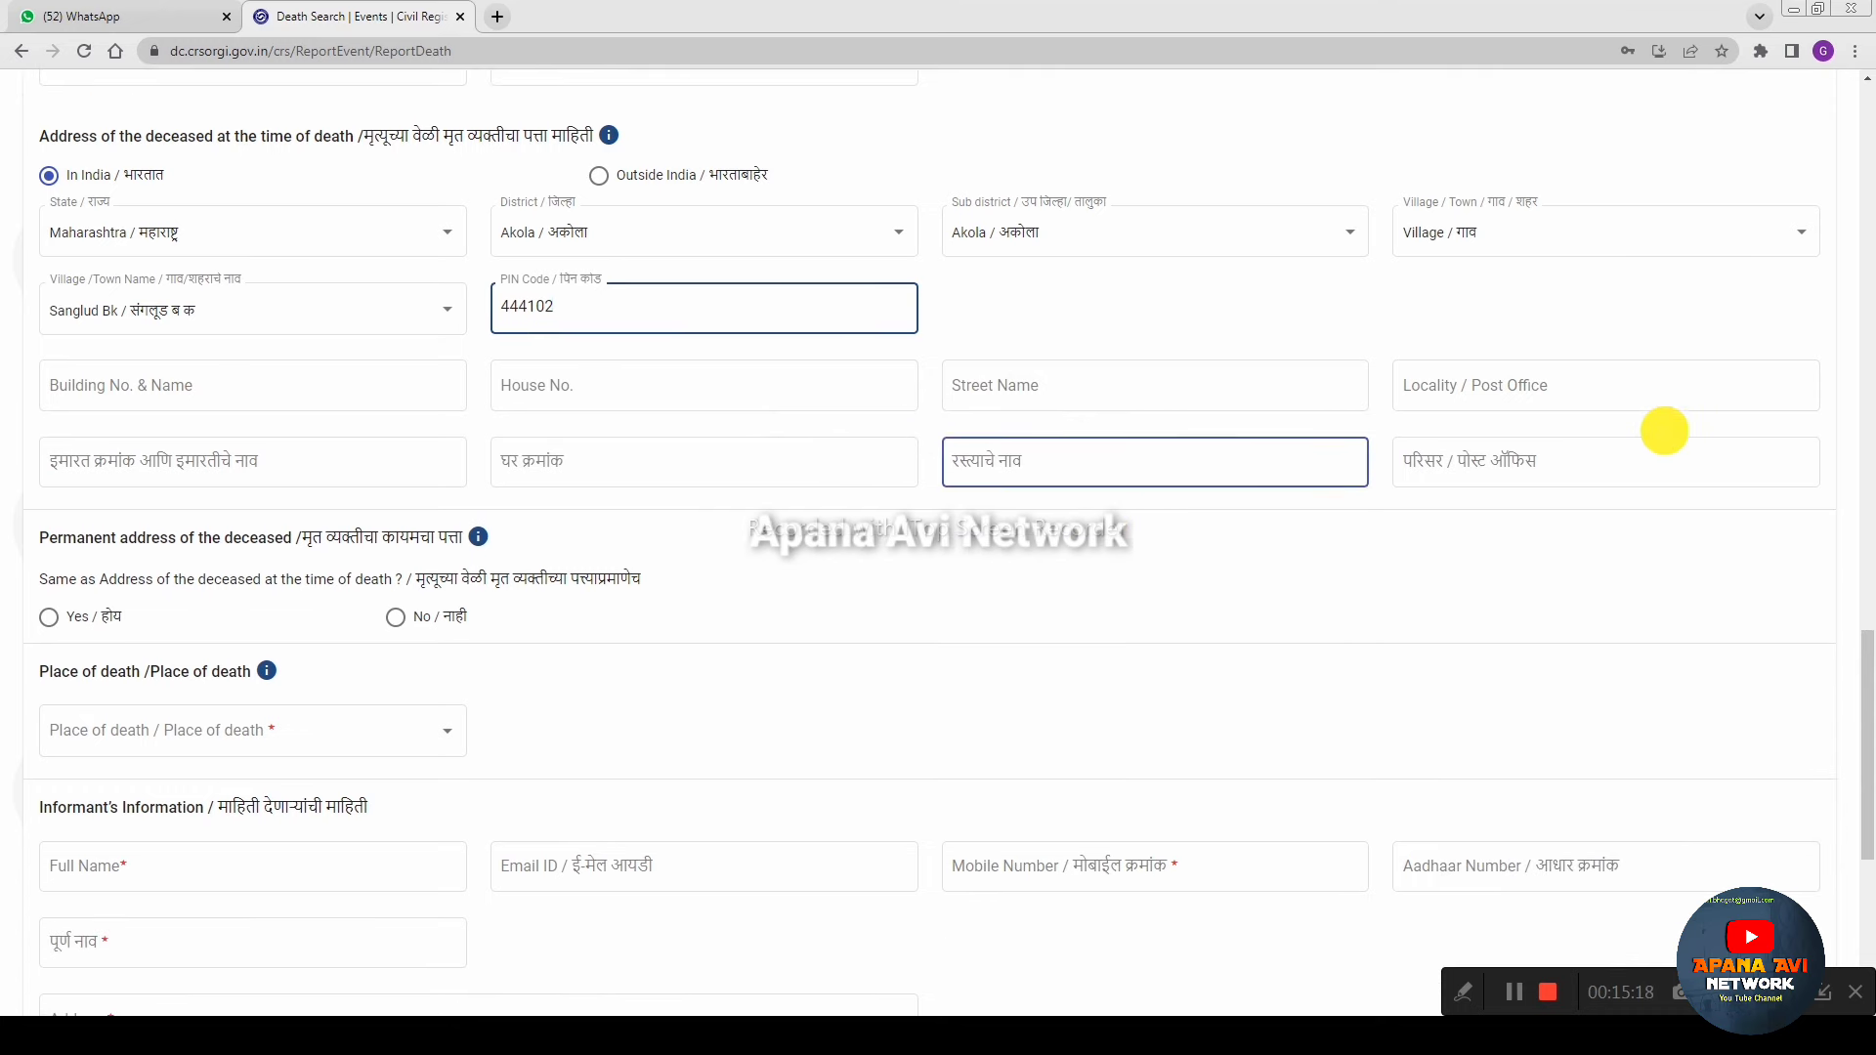
scroll(1203, 452, "down", 3)
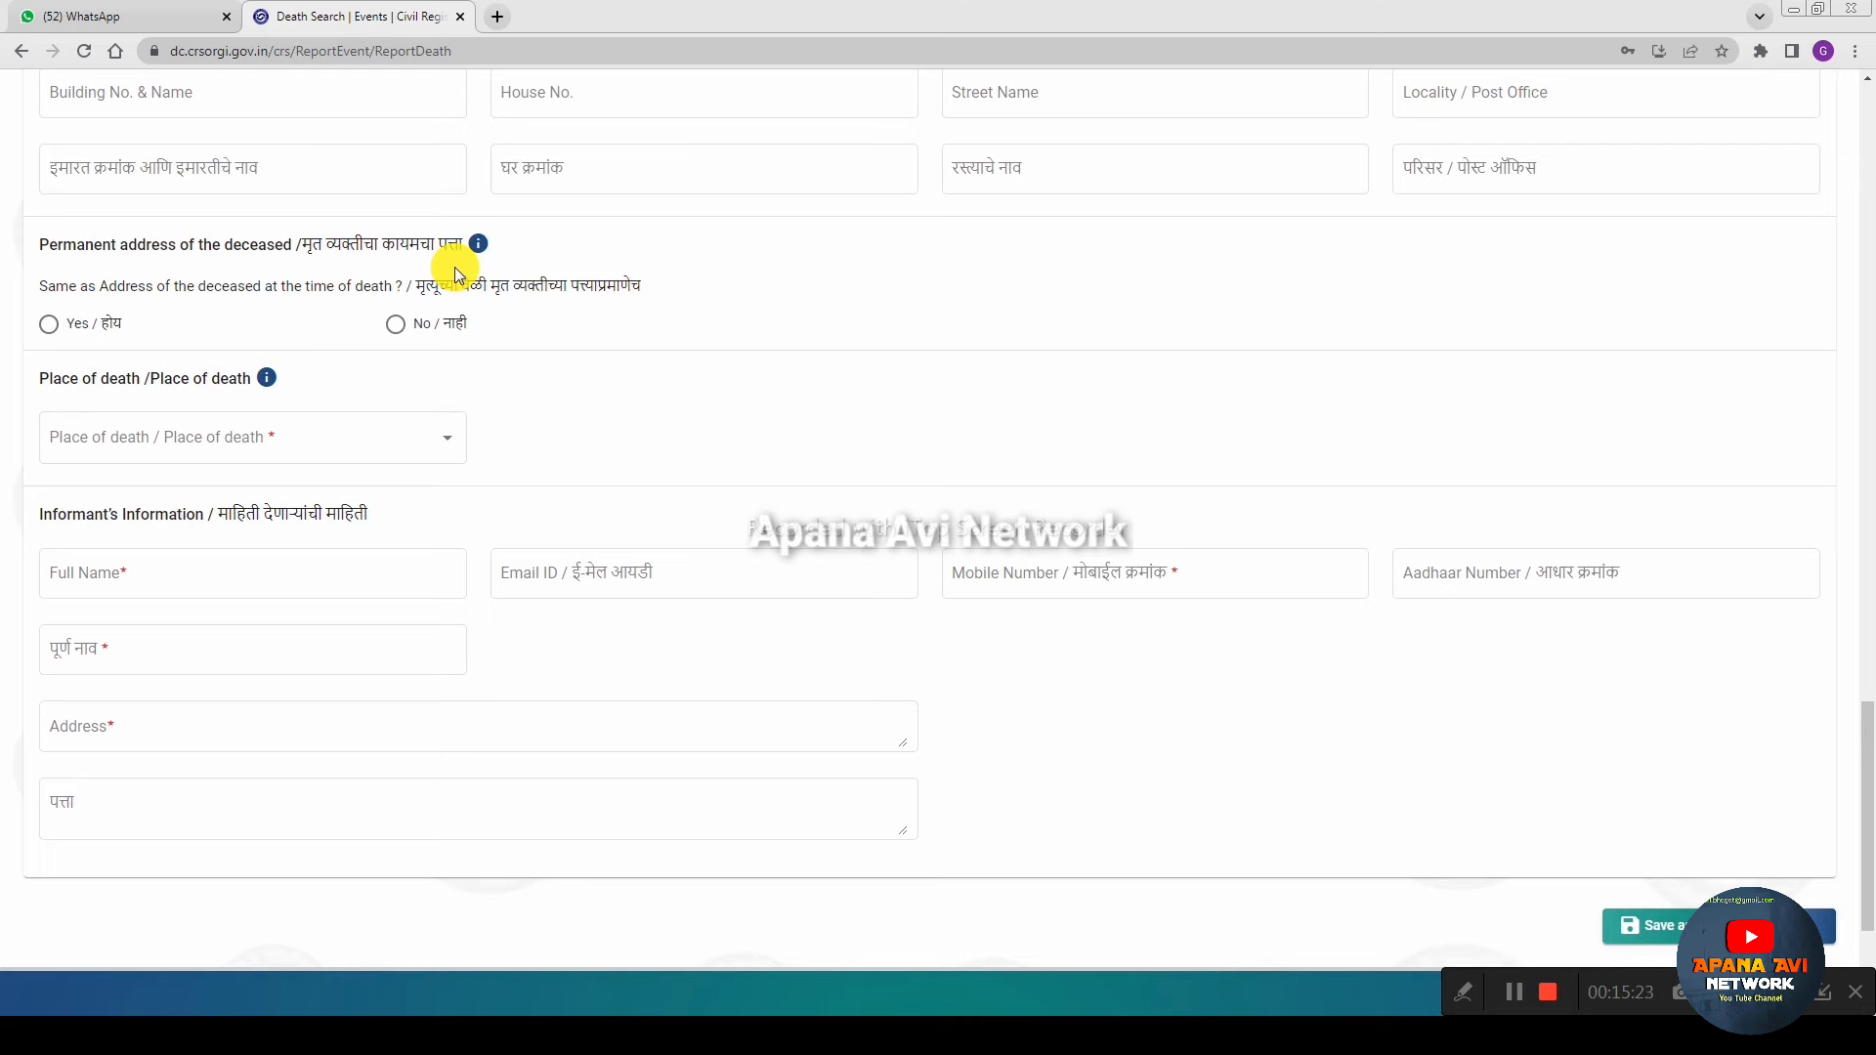
scroll(454, 267, "down", 1)
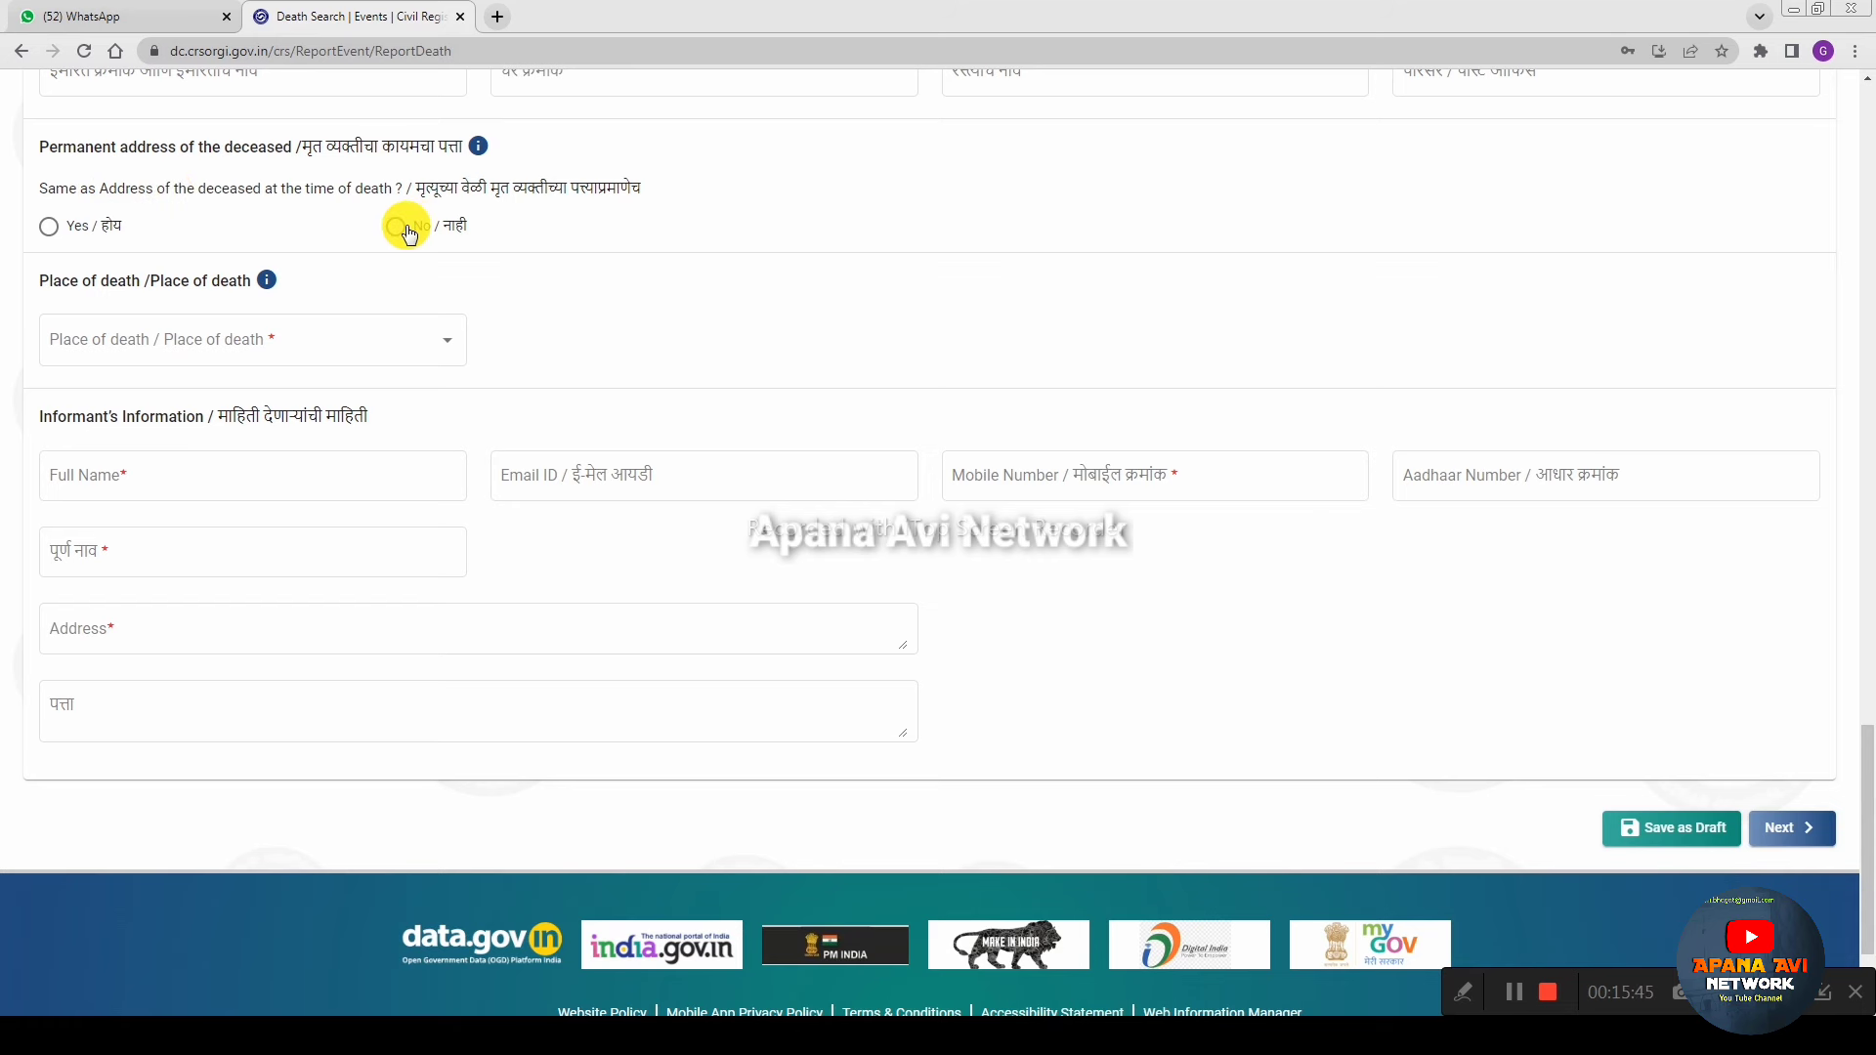
- Answer Yes that the permanent address matches the death-time address
left_click(51, 227)
left_click(51, 228)
scroll(87, 239, "down", 1)
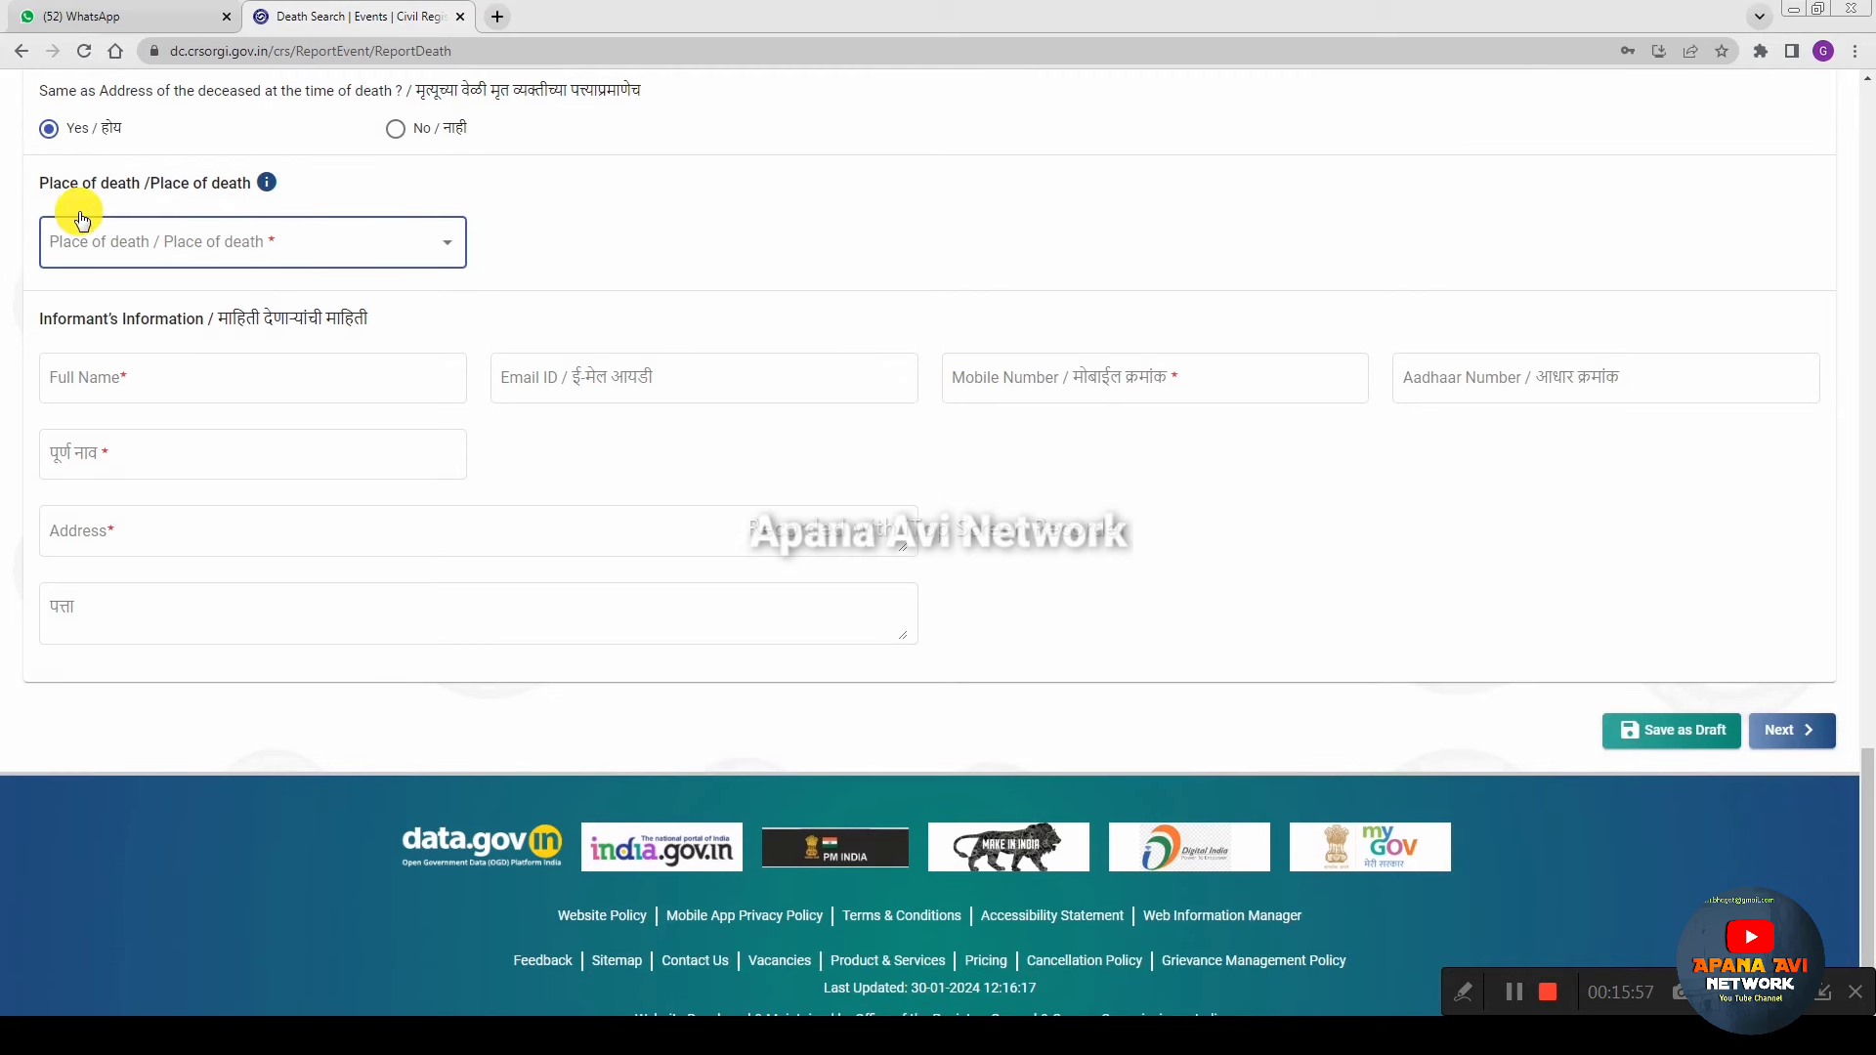
- Set the place of death to House
left_click(176, 251)
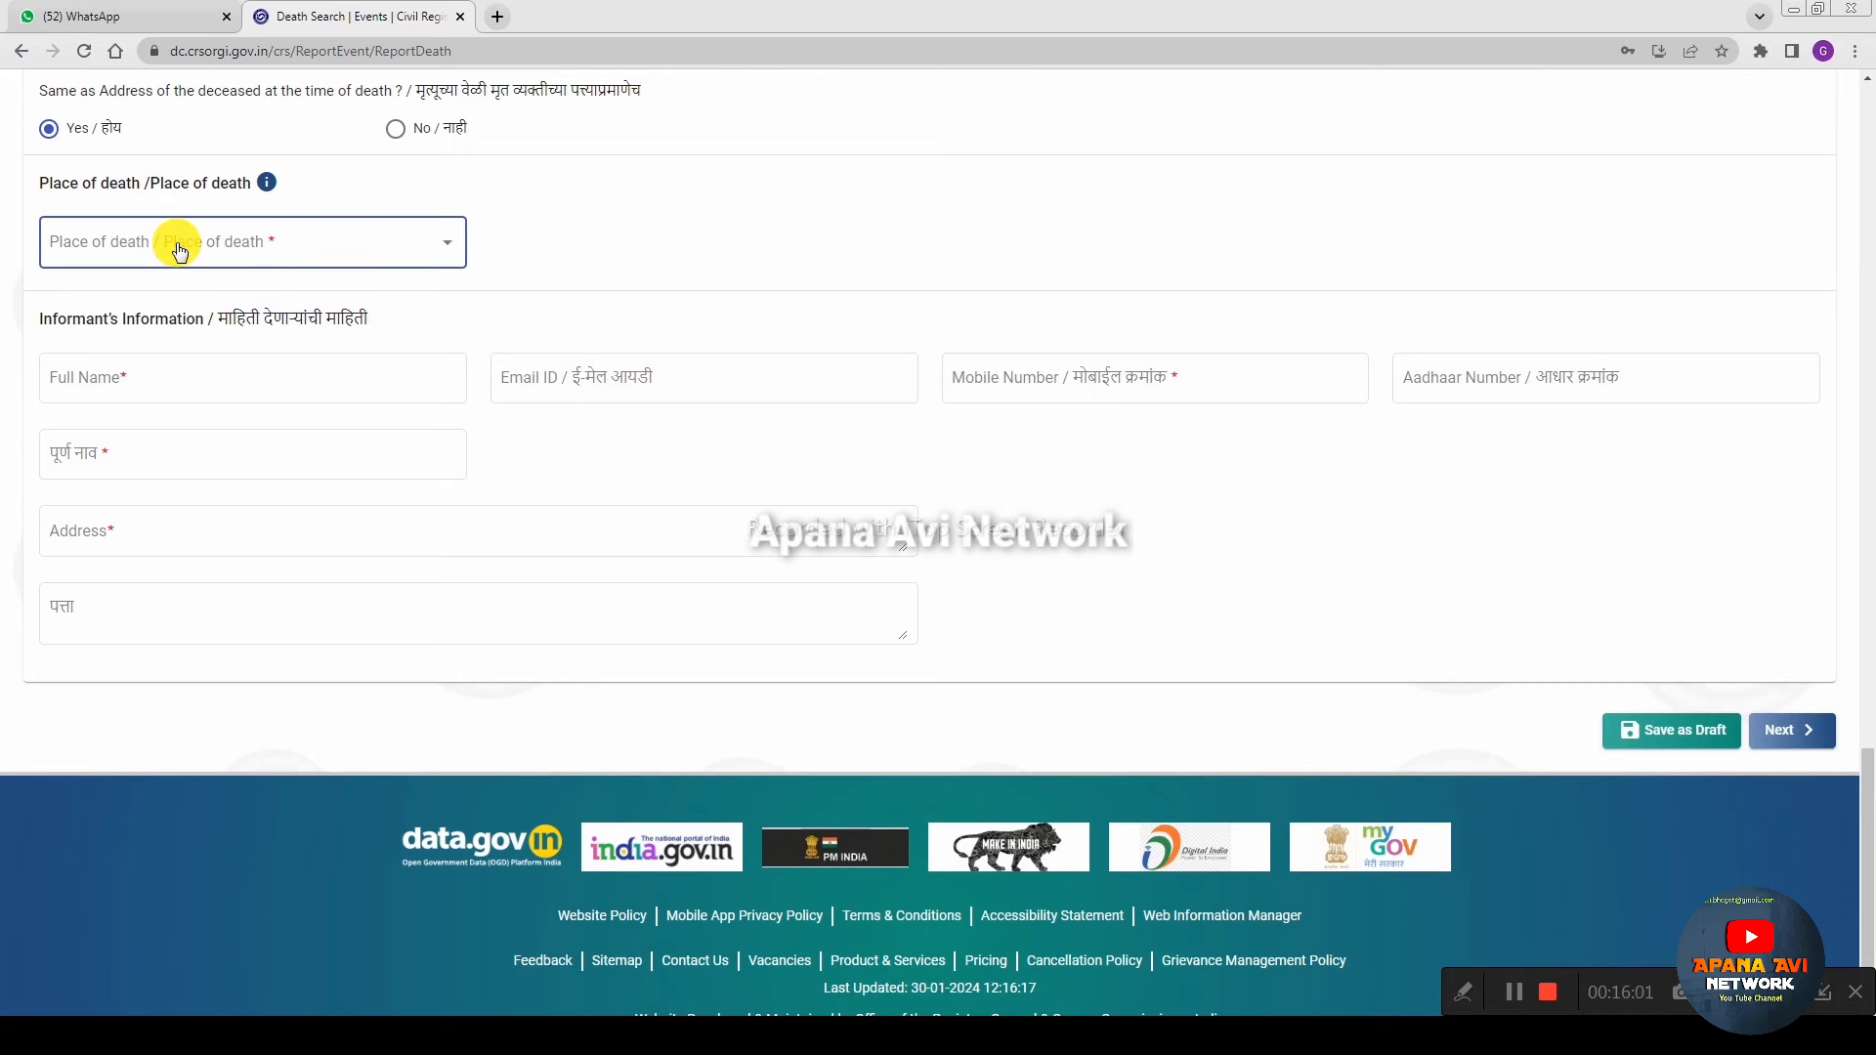
left_click(178, 250)
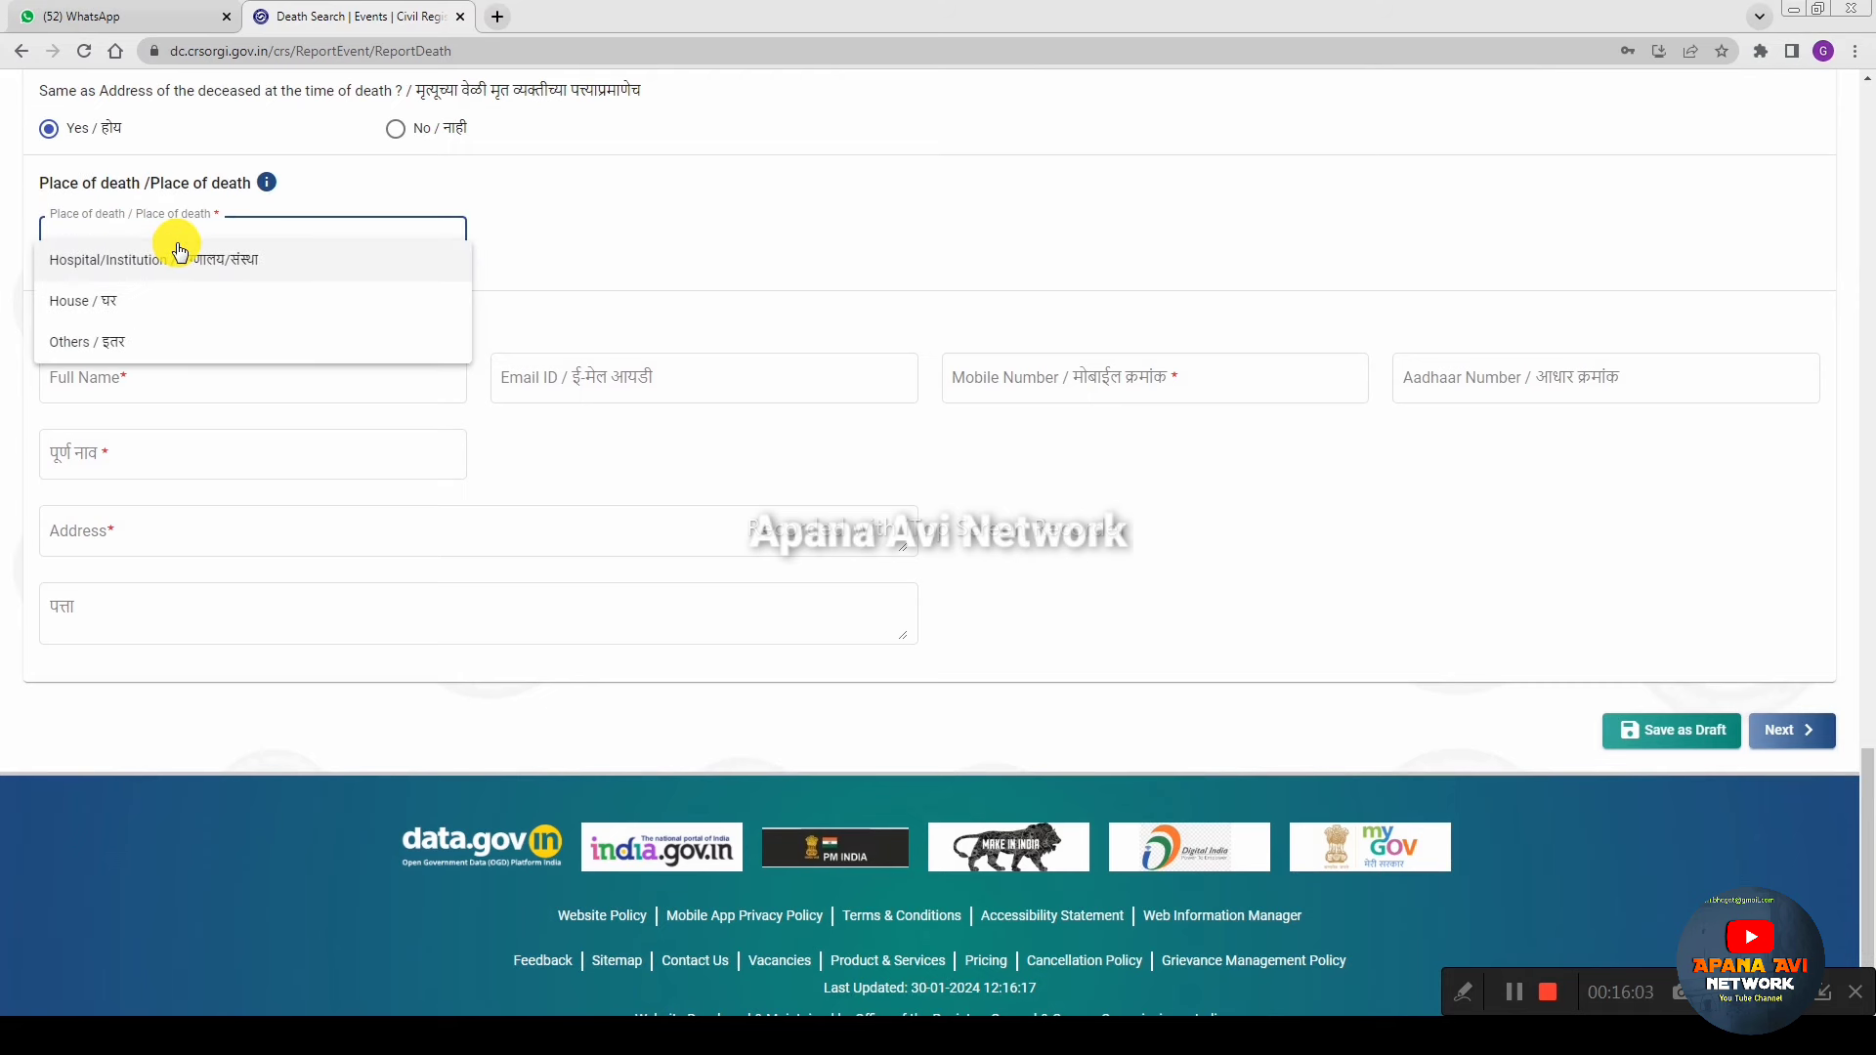
left_click(188, 305)
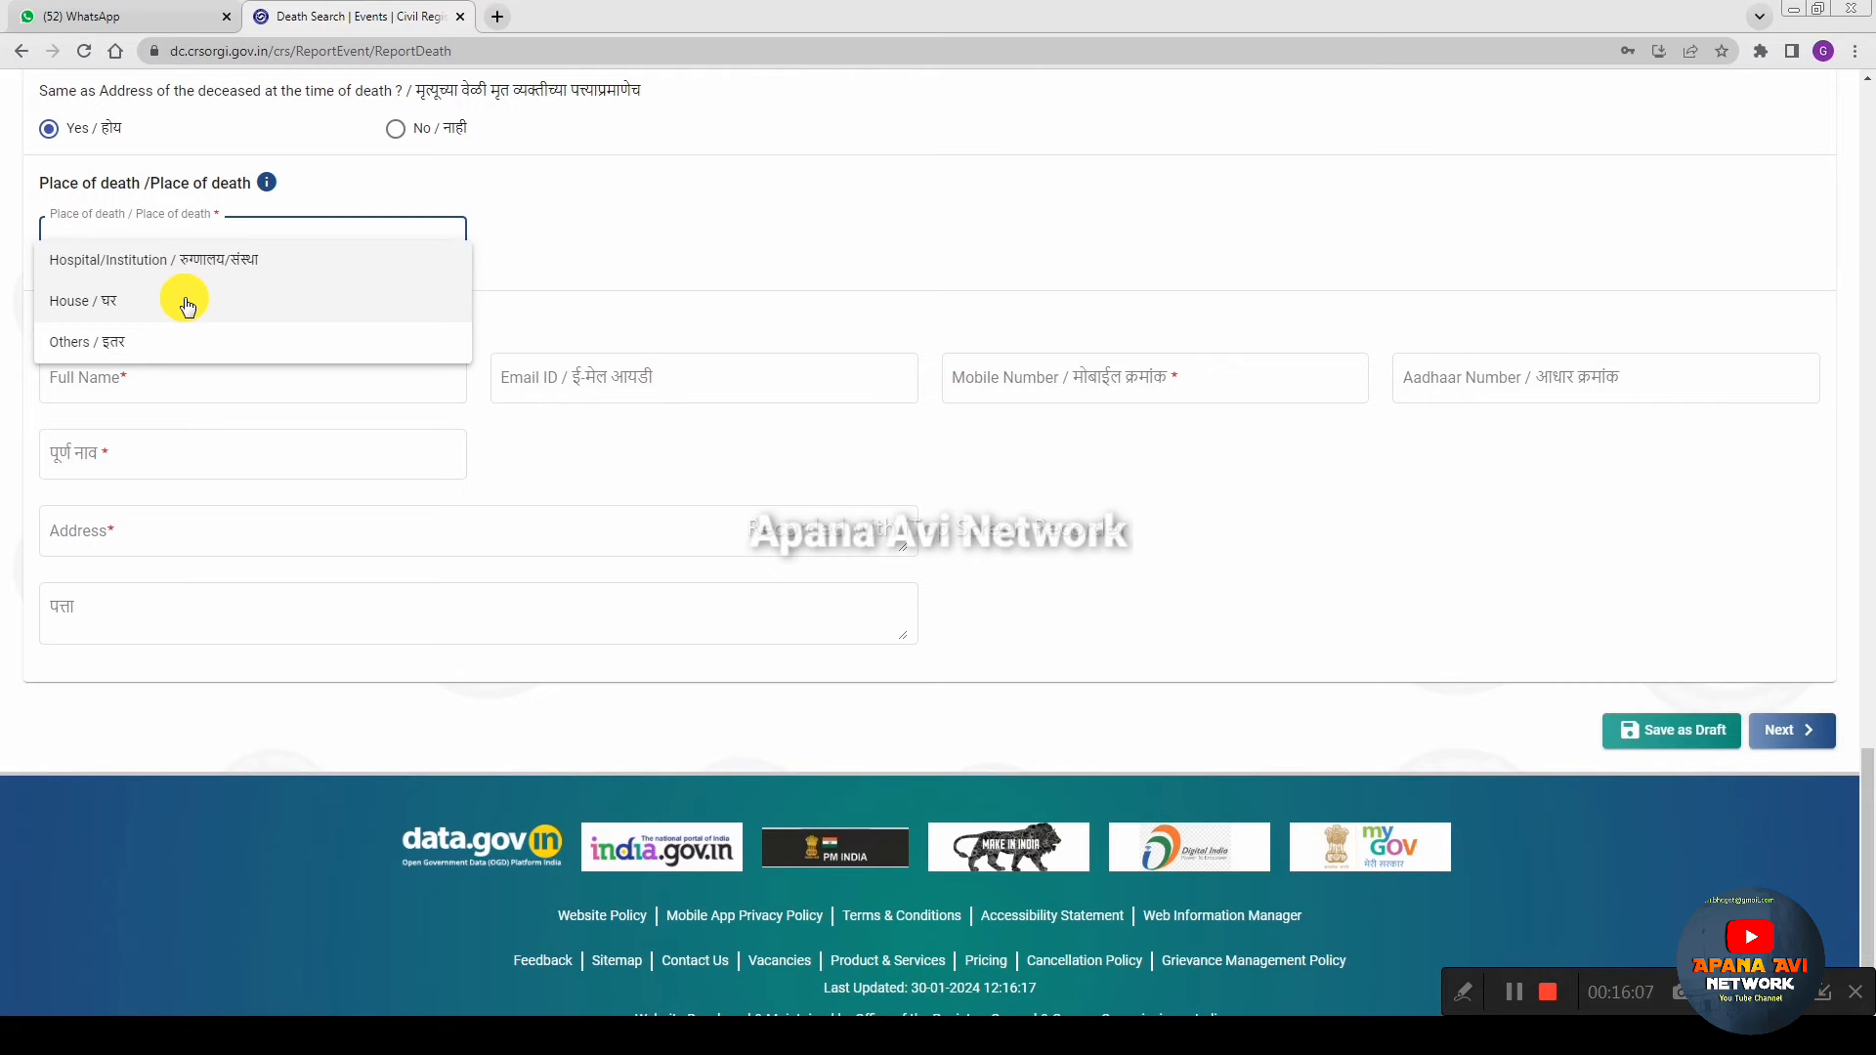
left_click(187, 305)
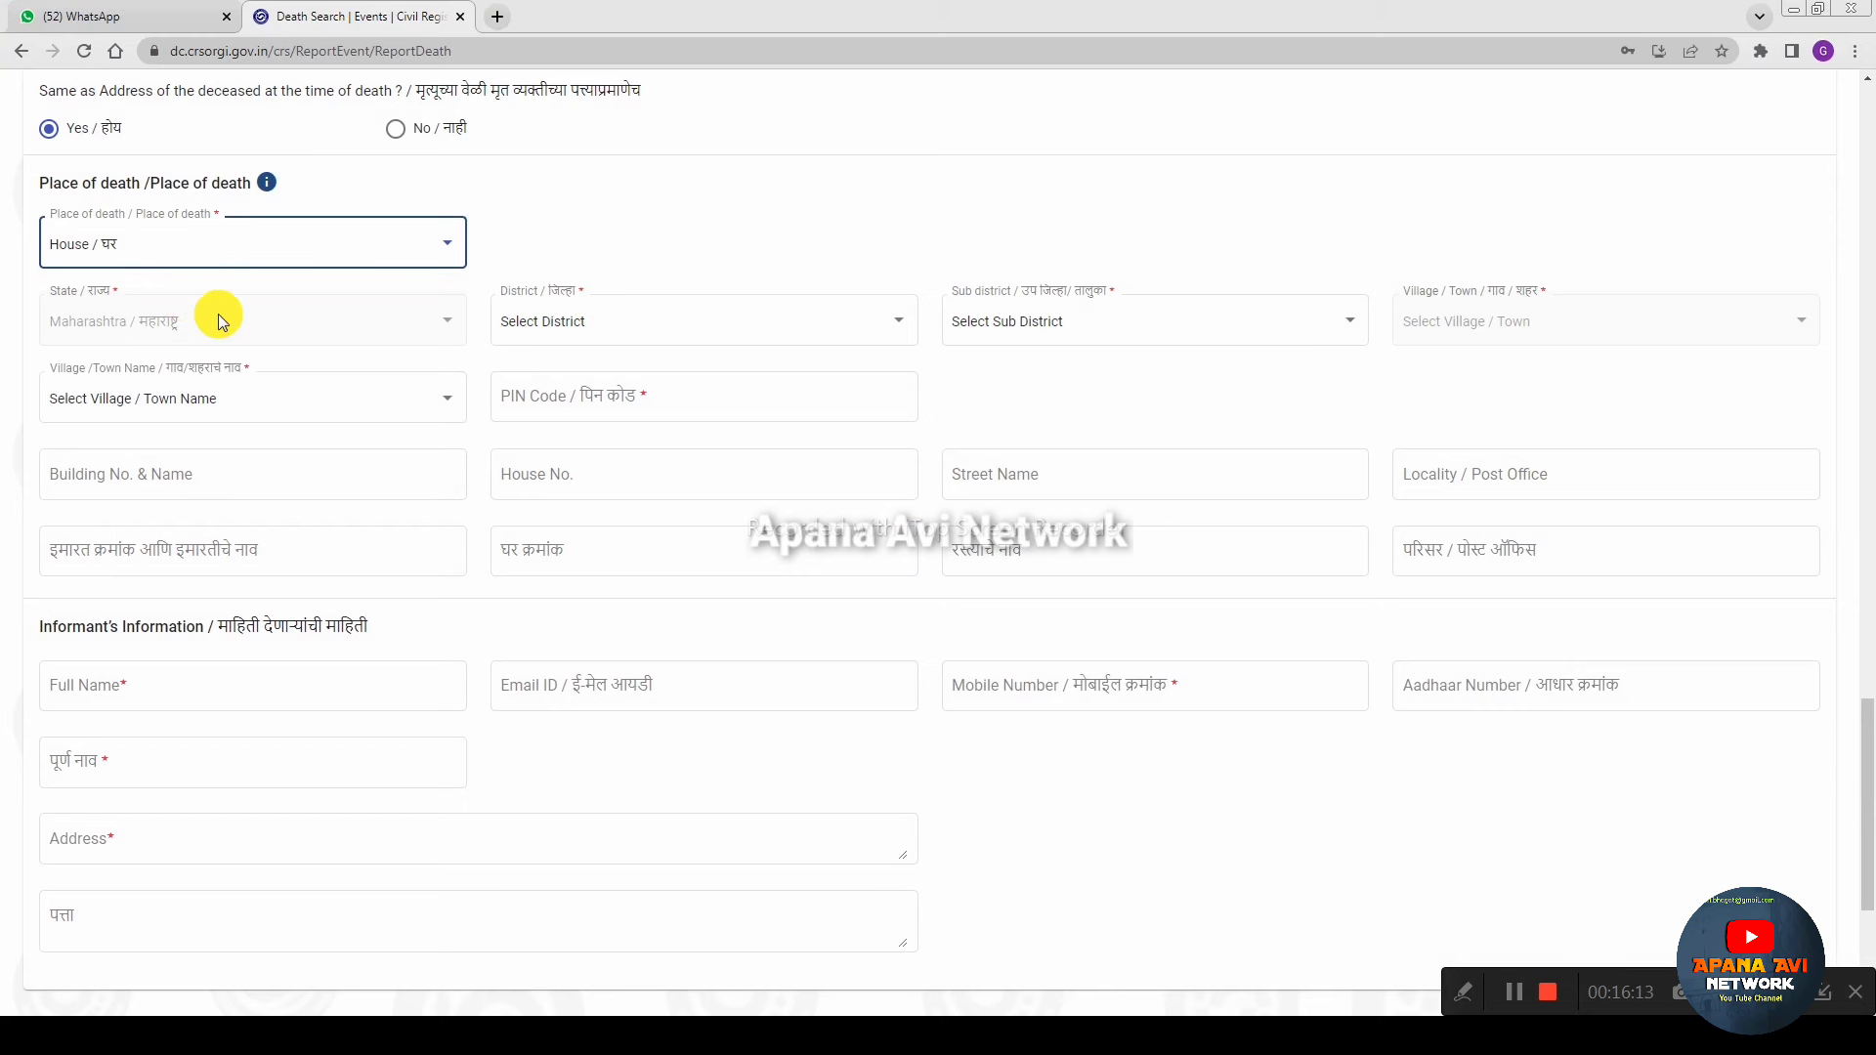
- Set the place-of-death district and sub district to Akola and the village to Sanglud Kh
left_click(638, 323)
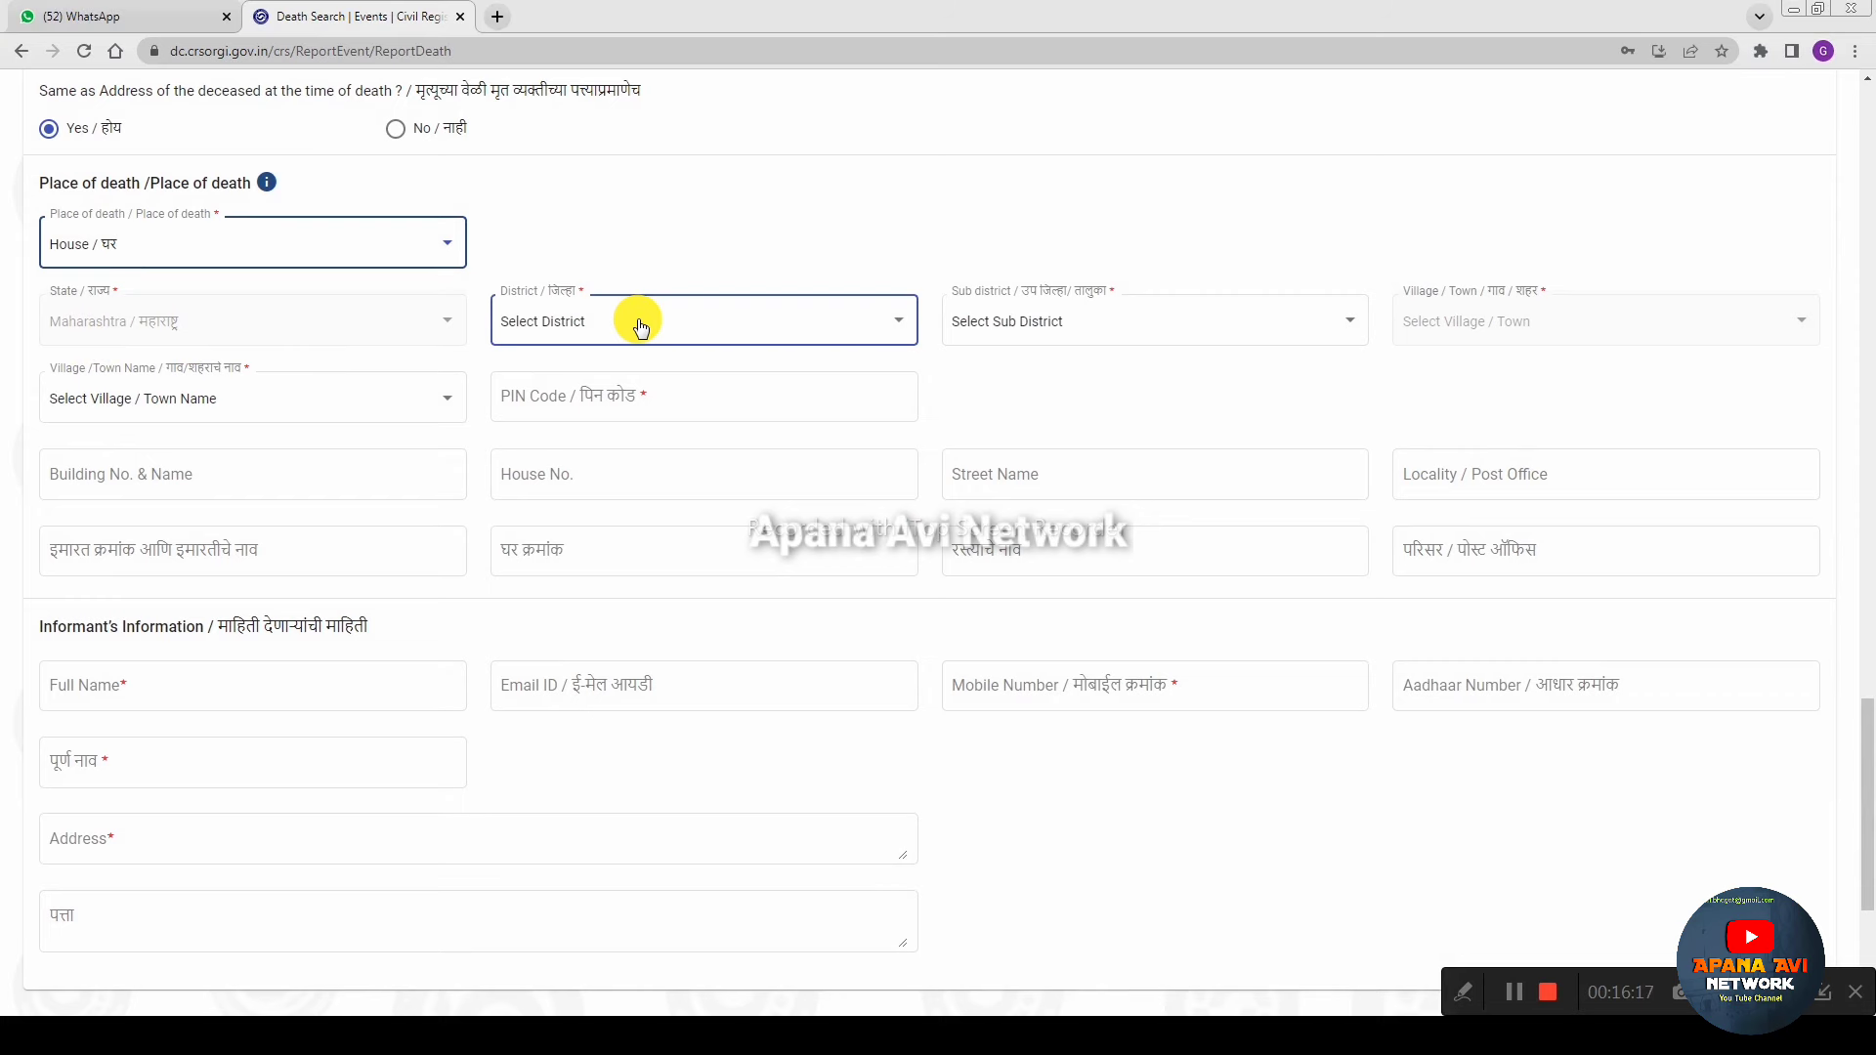
left_click(640, 326)
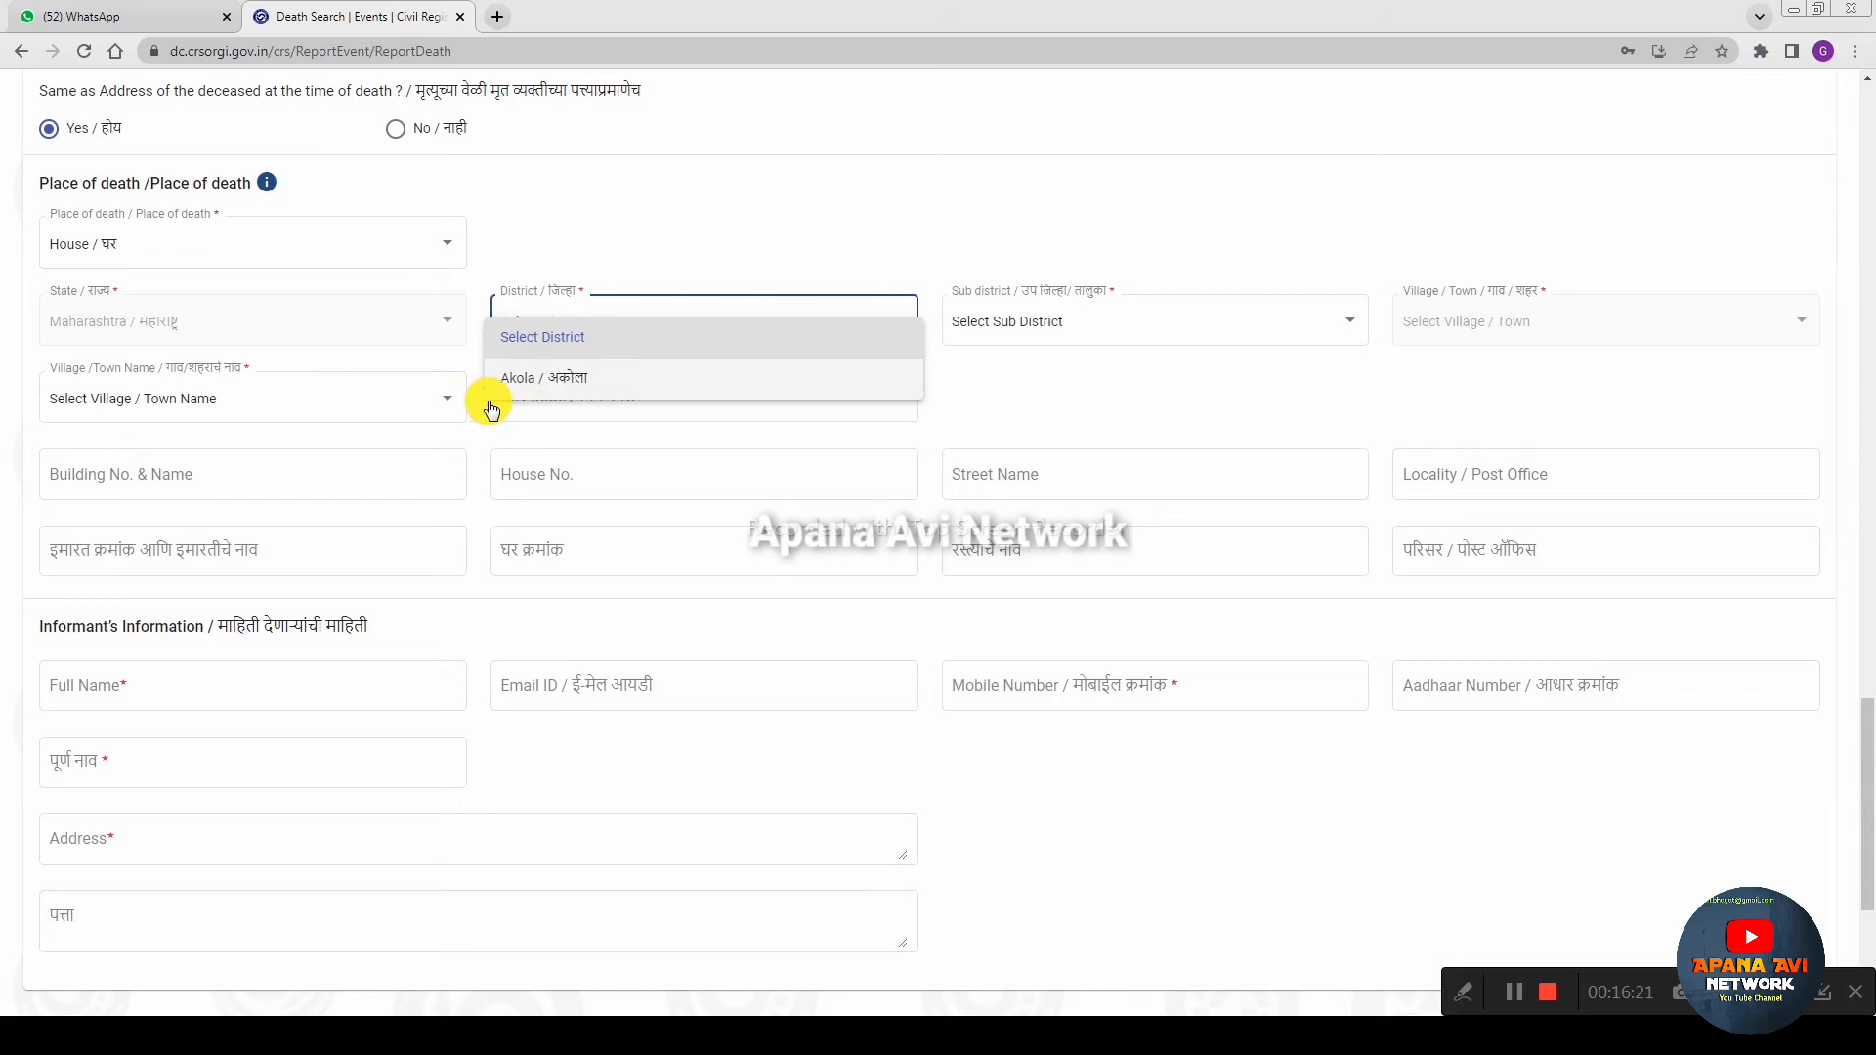
left_click(528, 384)
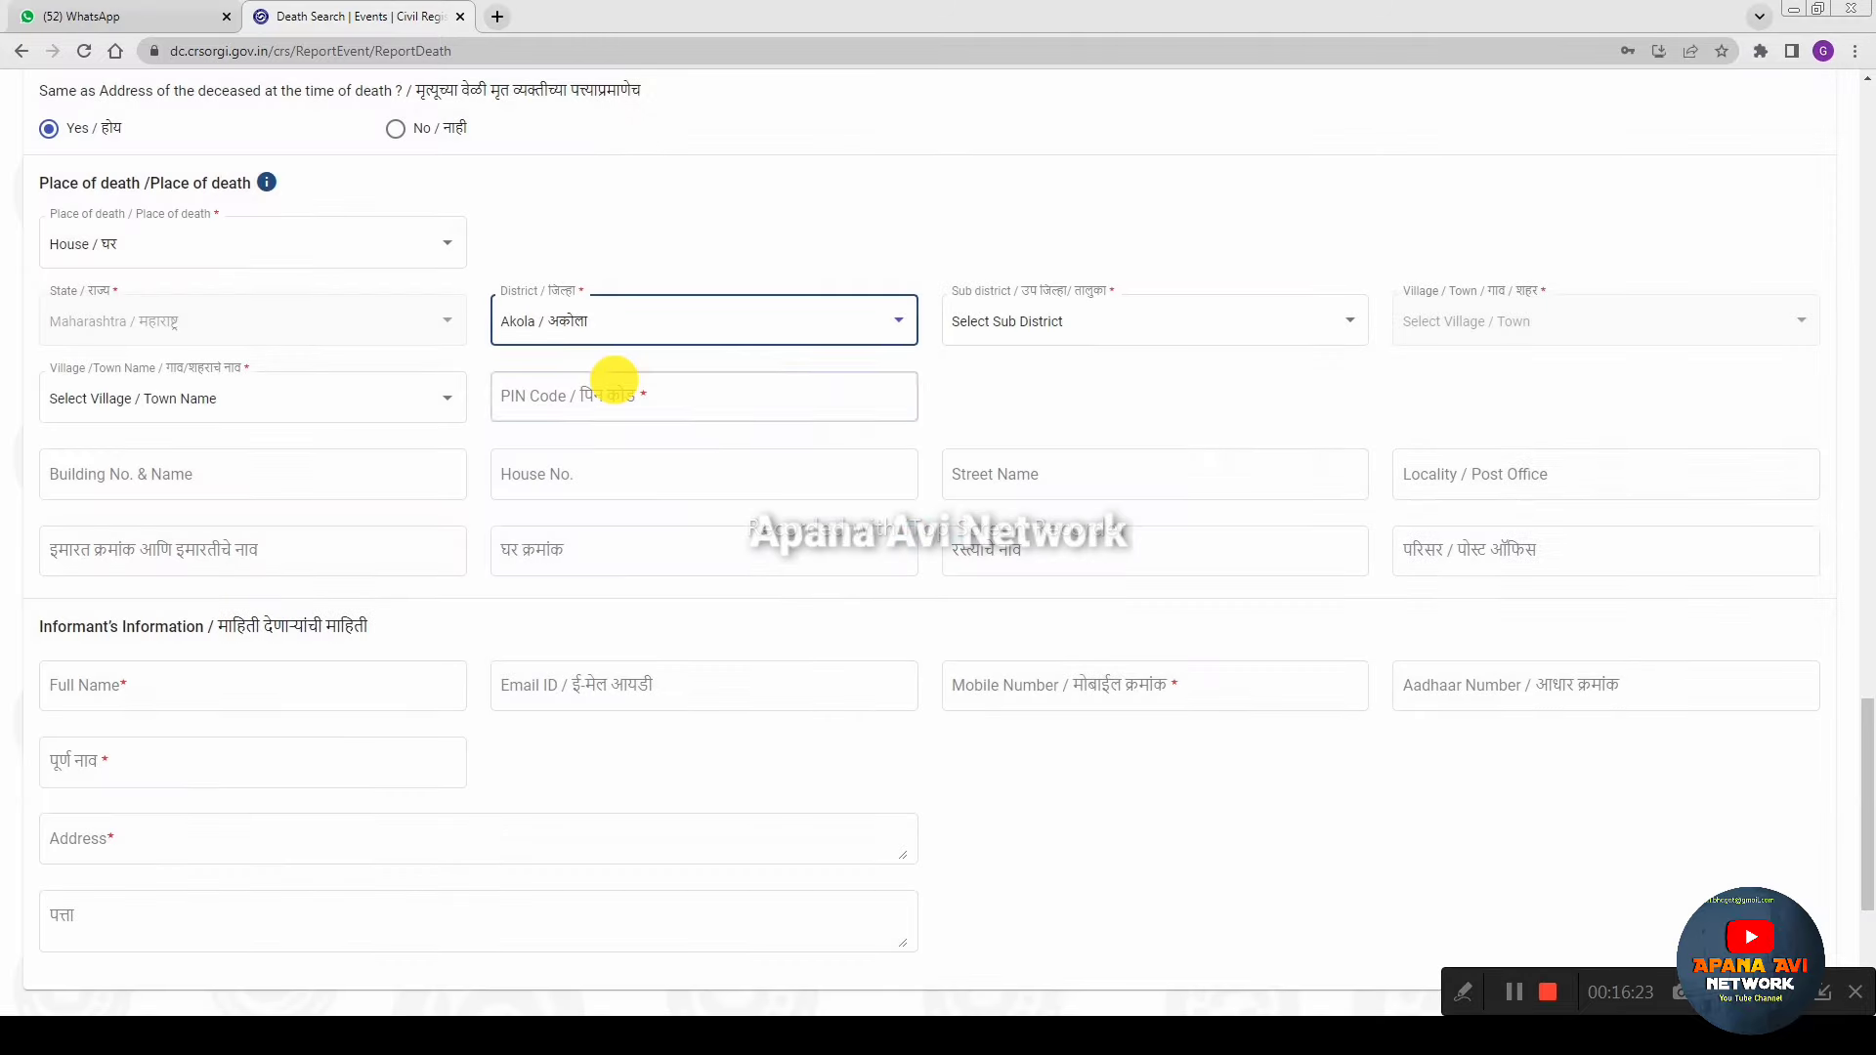
left_click(1054, 313)
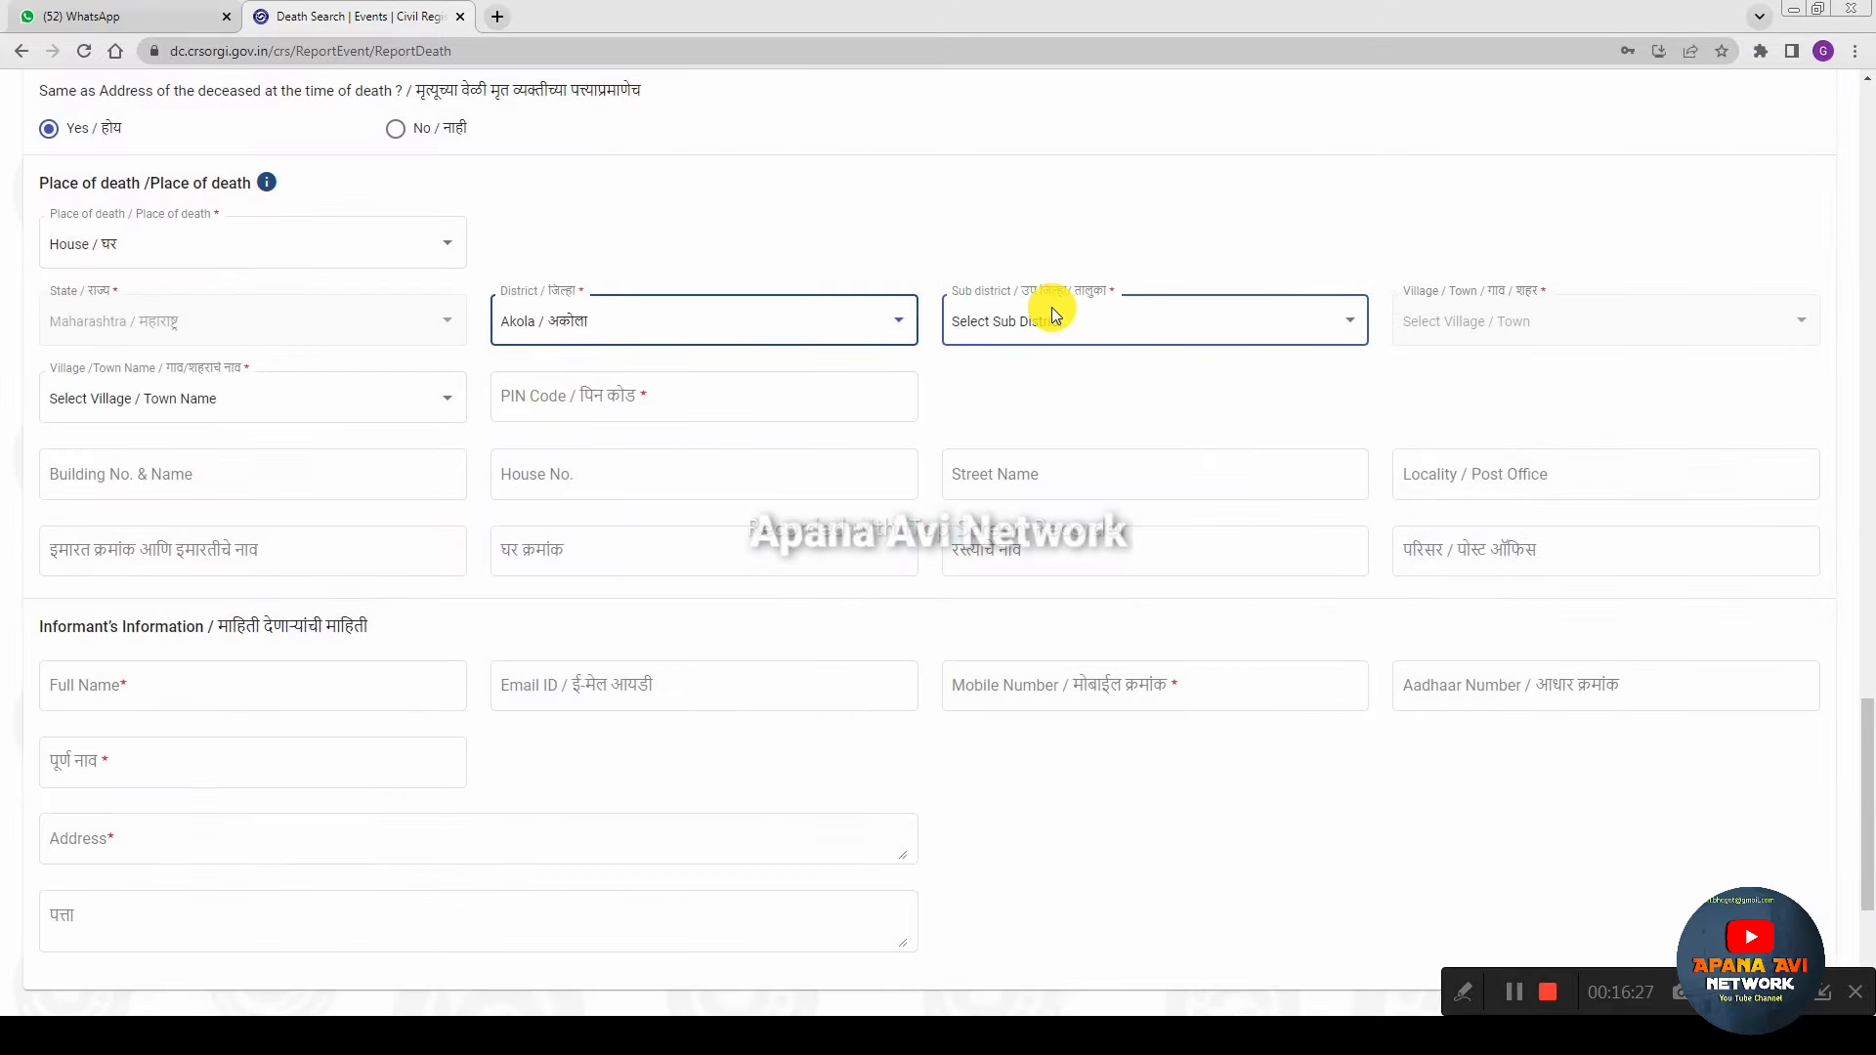
left_click(1052, 308)
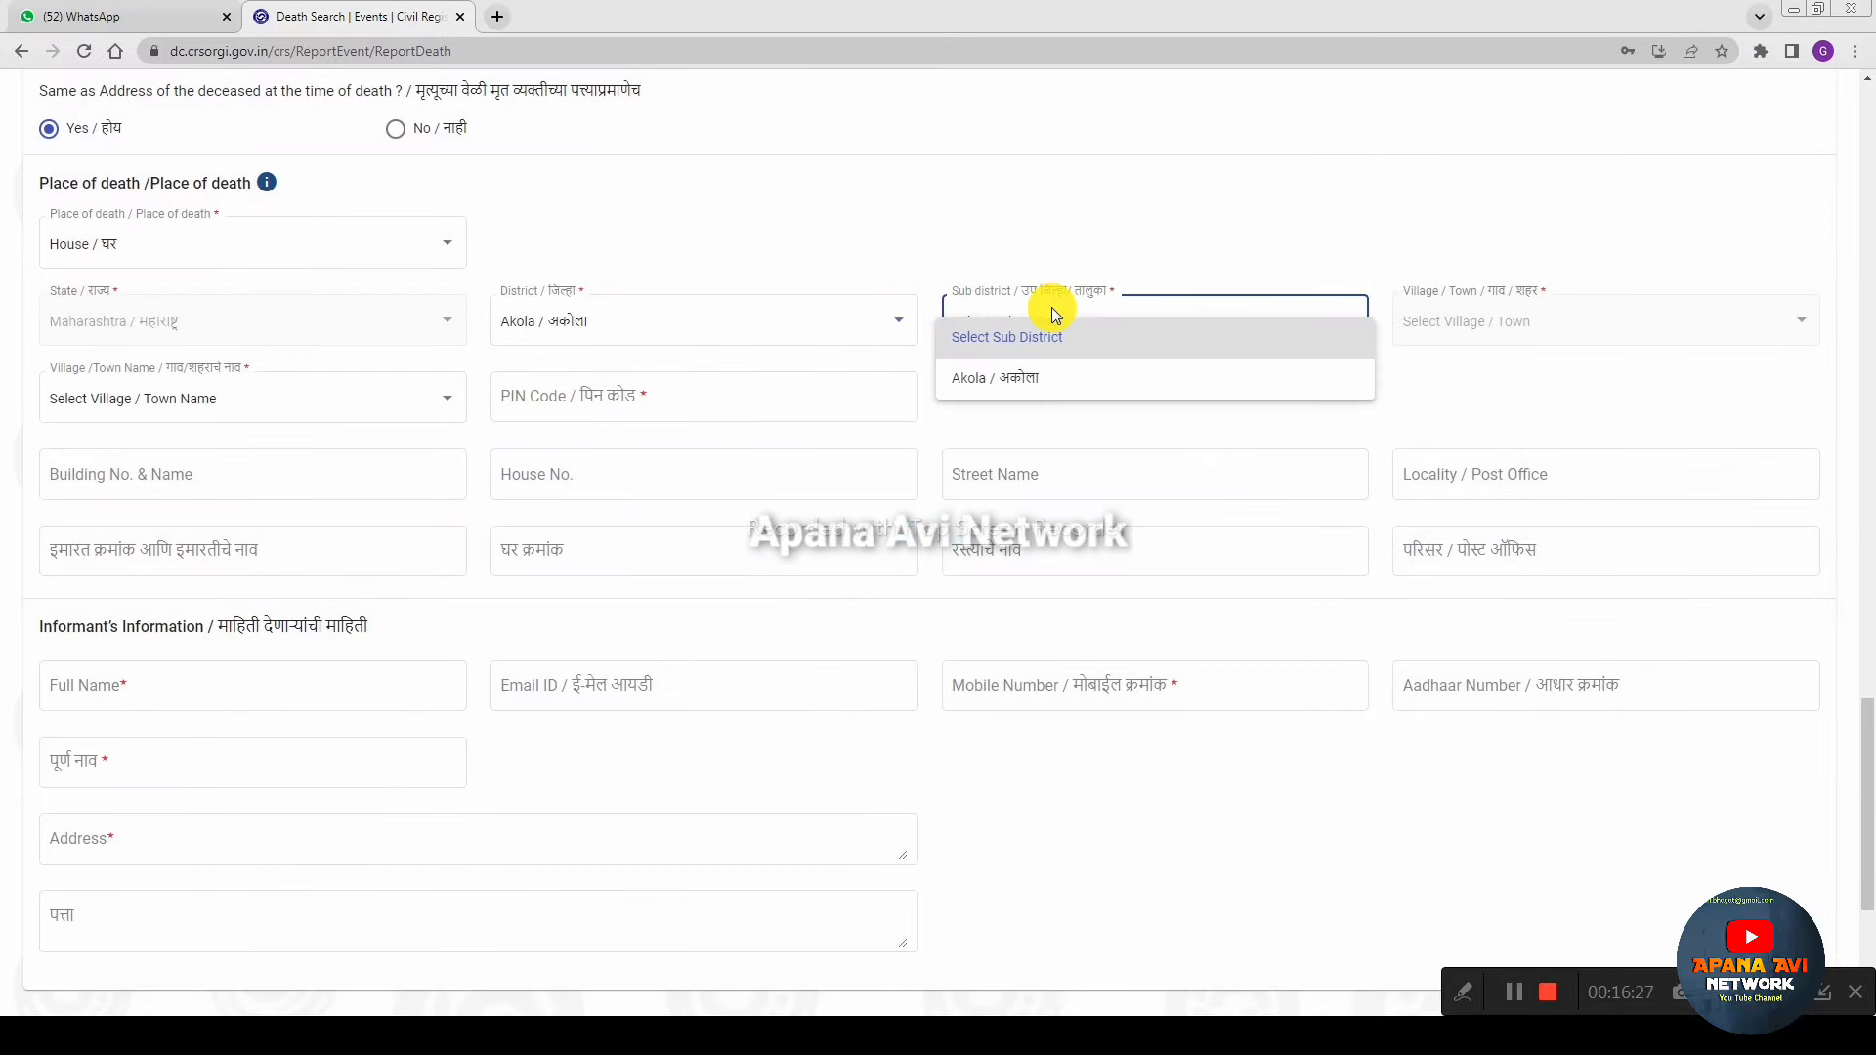
left_click(1046, 379)
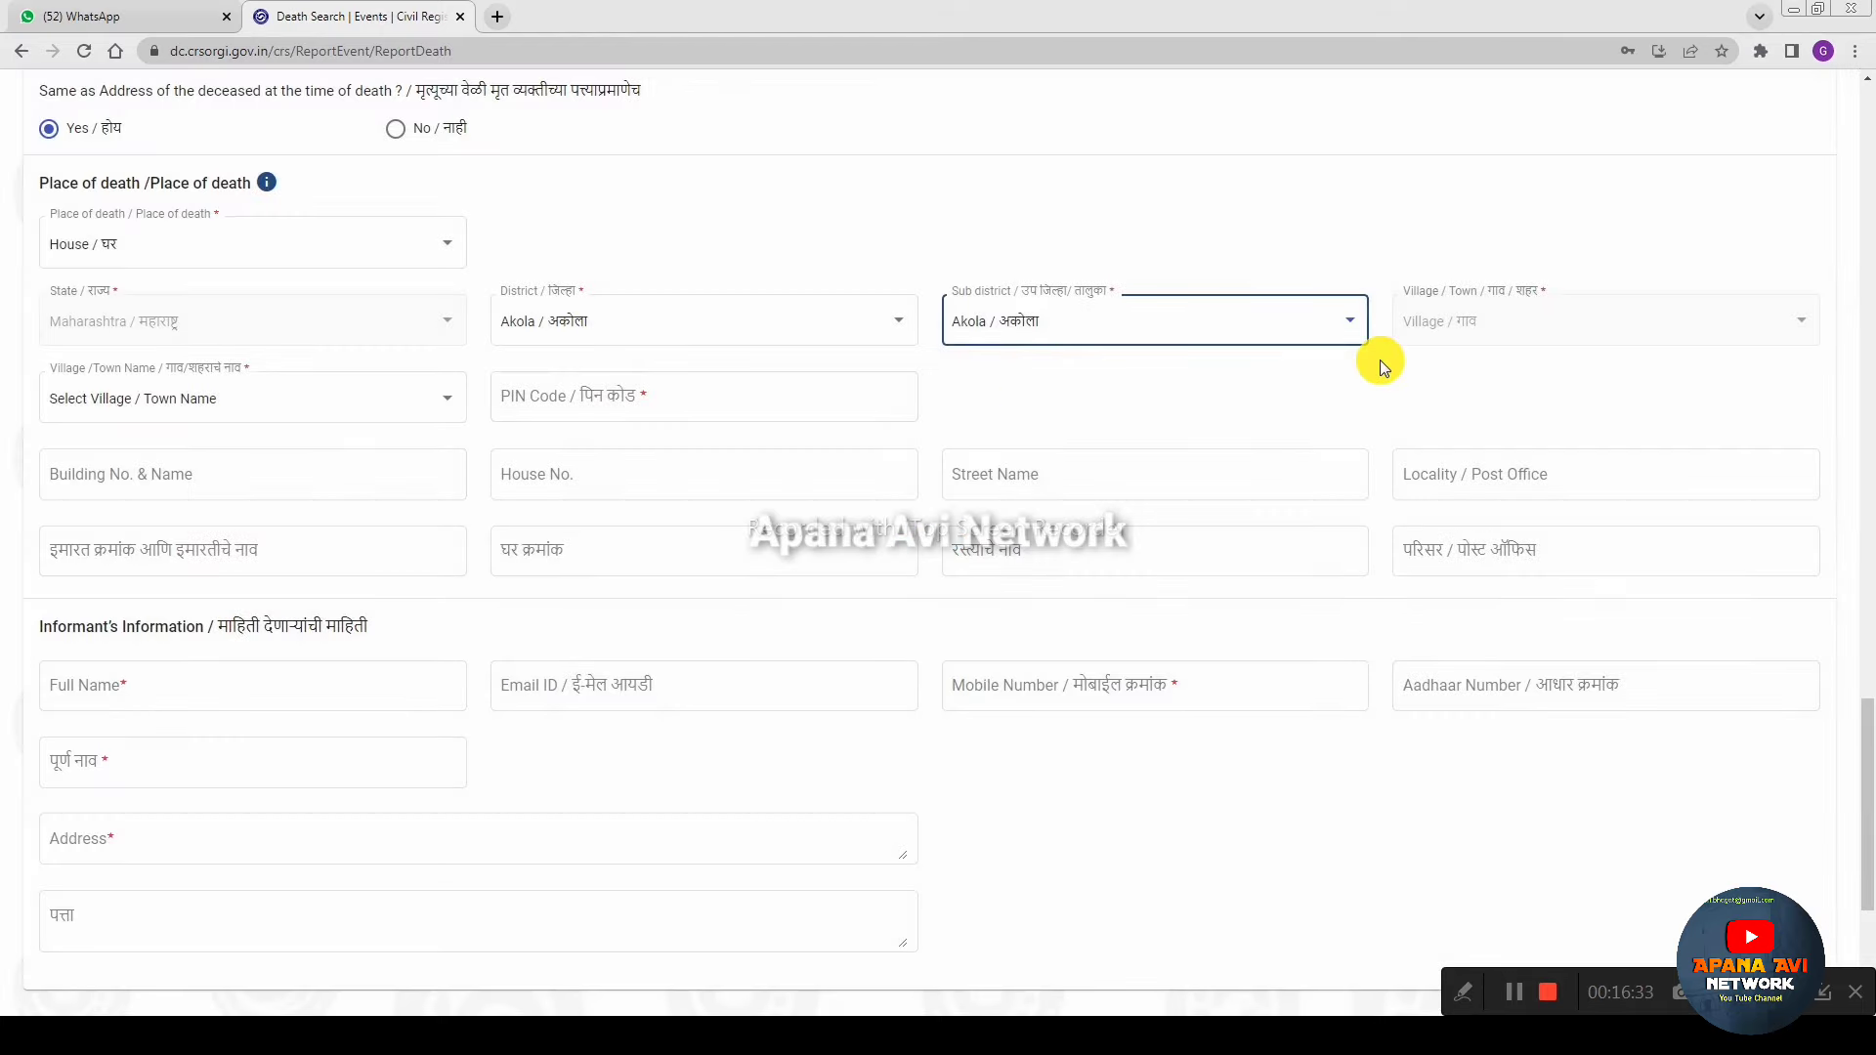
left_click(161, 406)
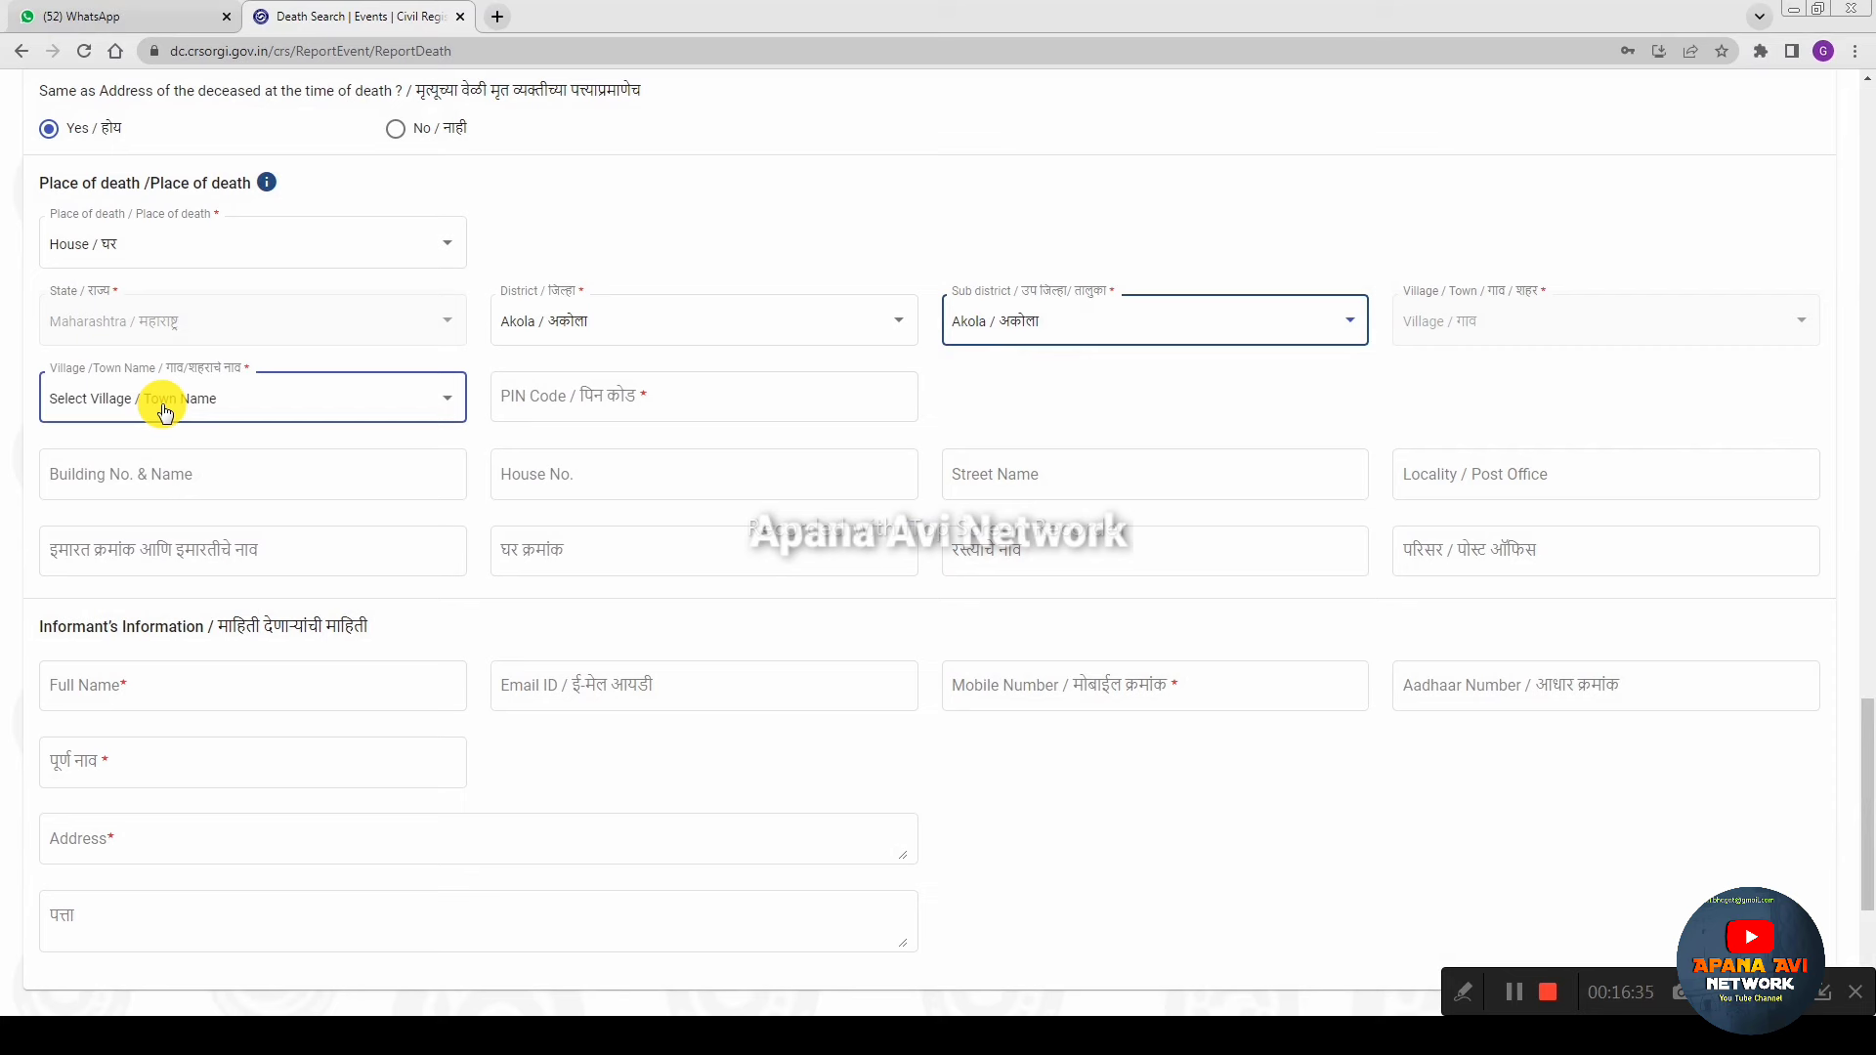
left_click(163, 408)
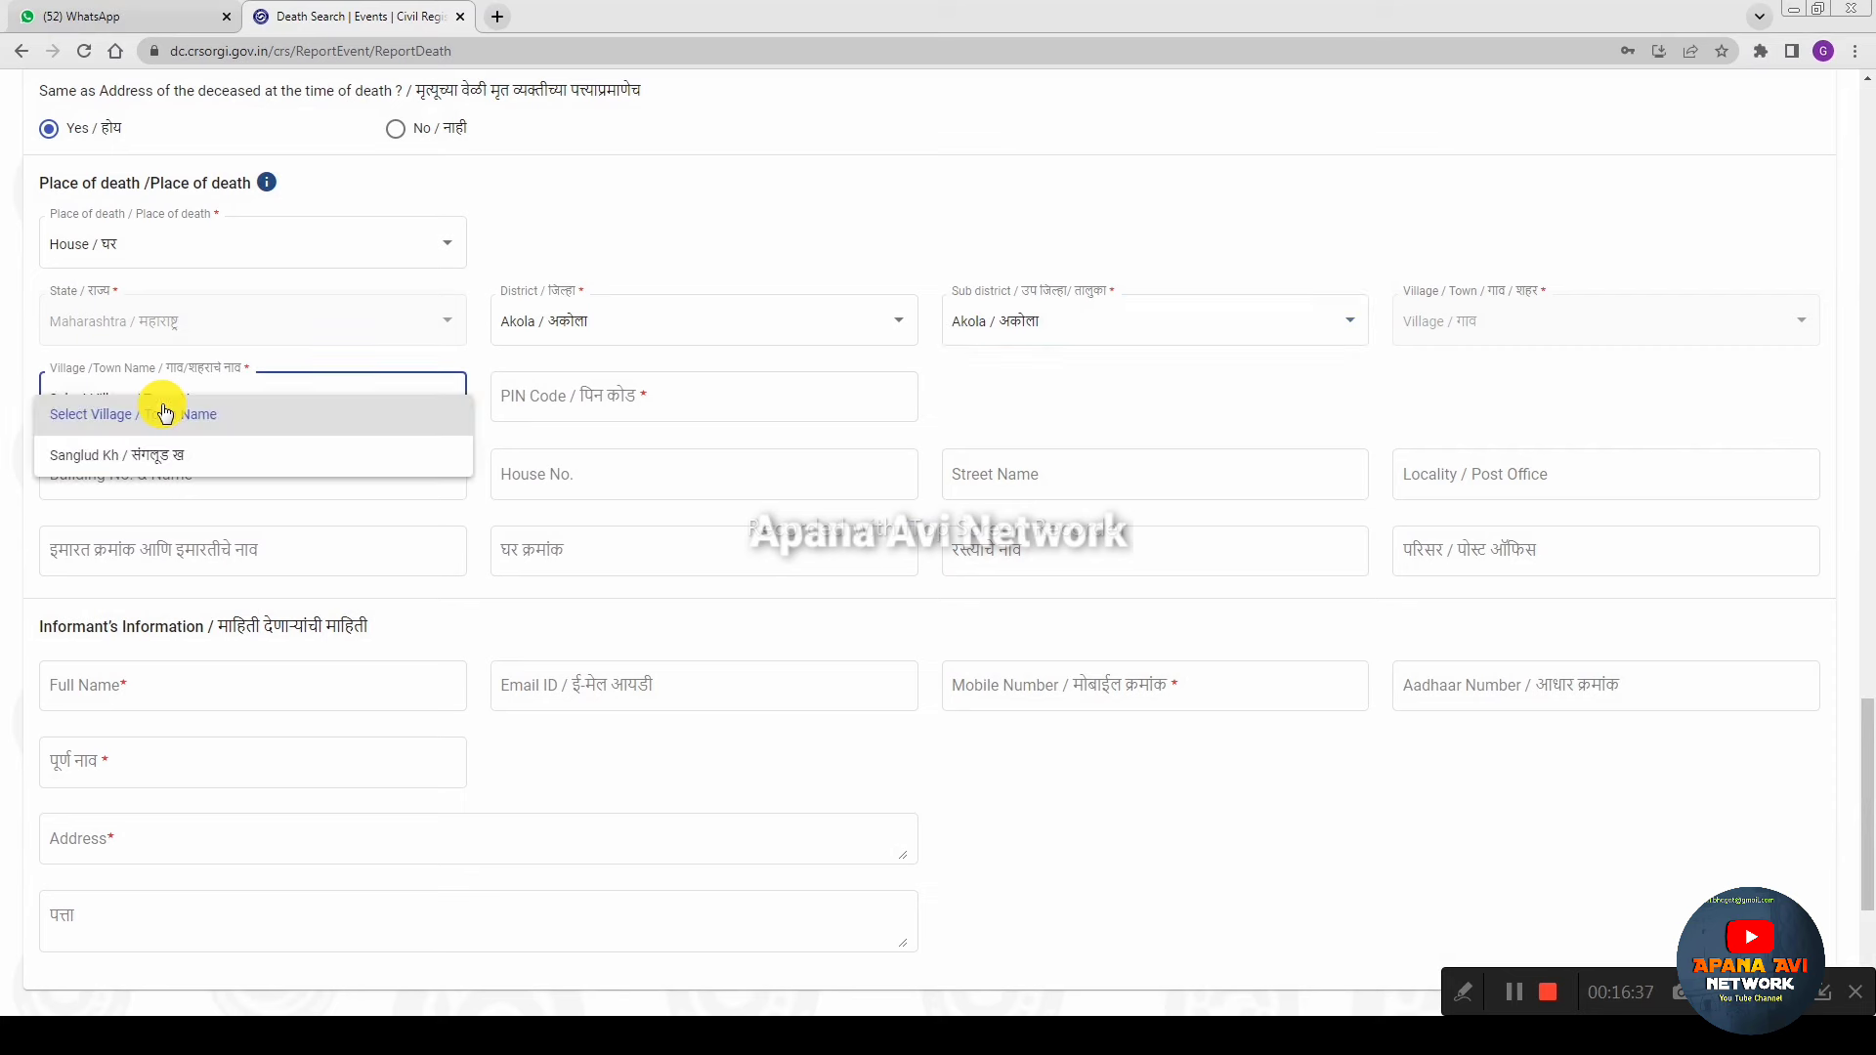
left_click(192, 455)
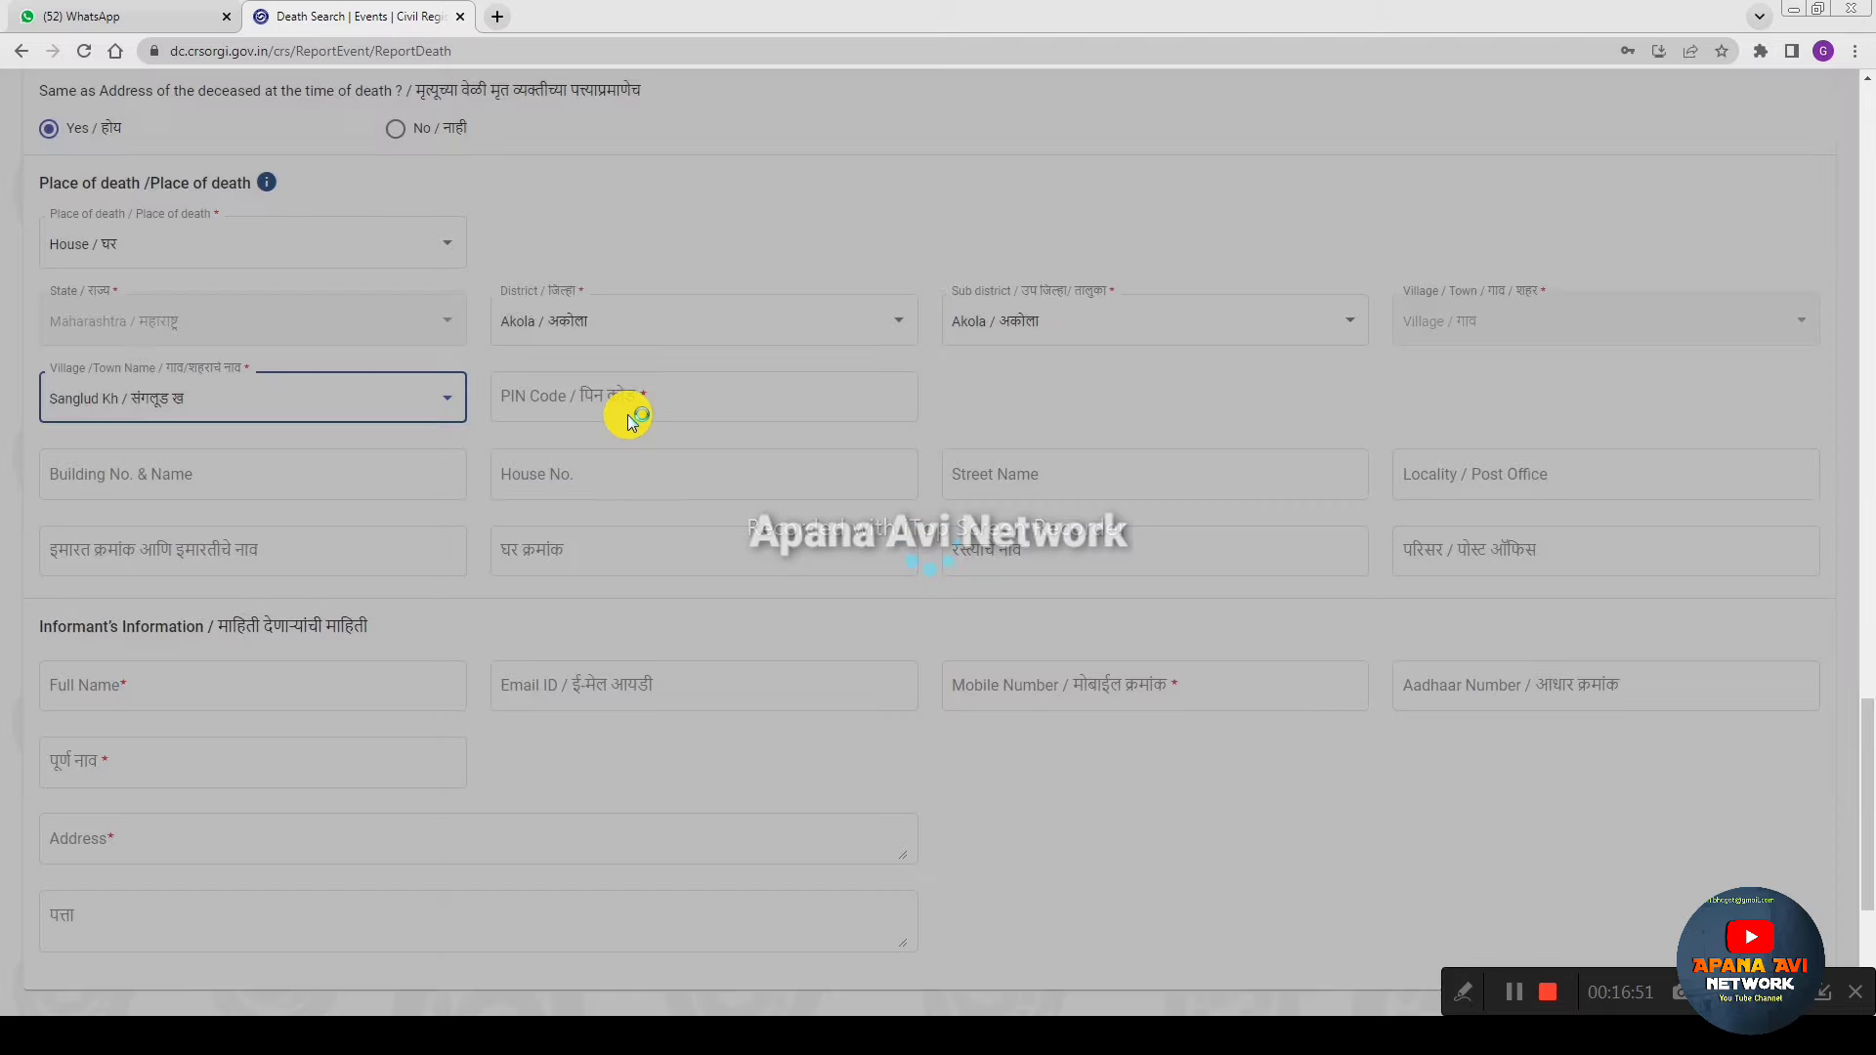
- Enter PIN code 444102, fixing the missing digit
left_click(627, 414)
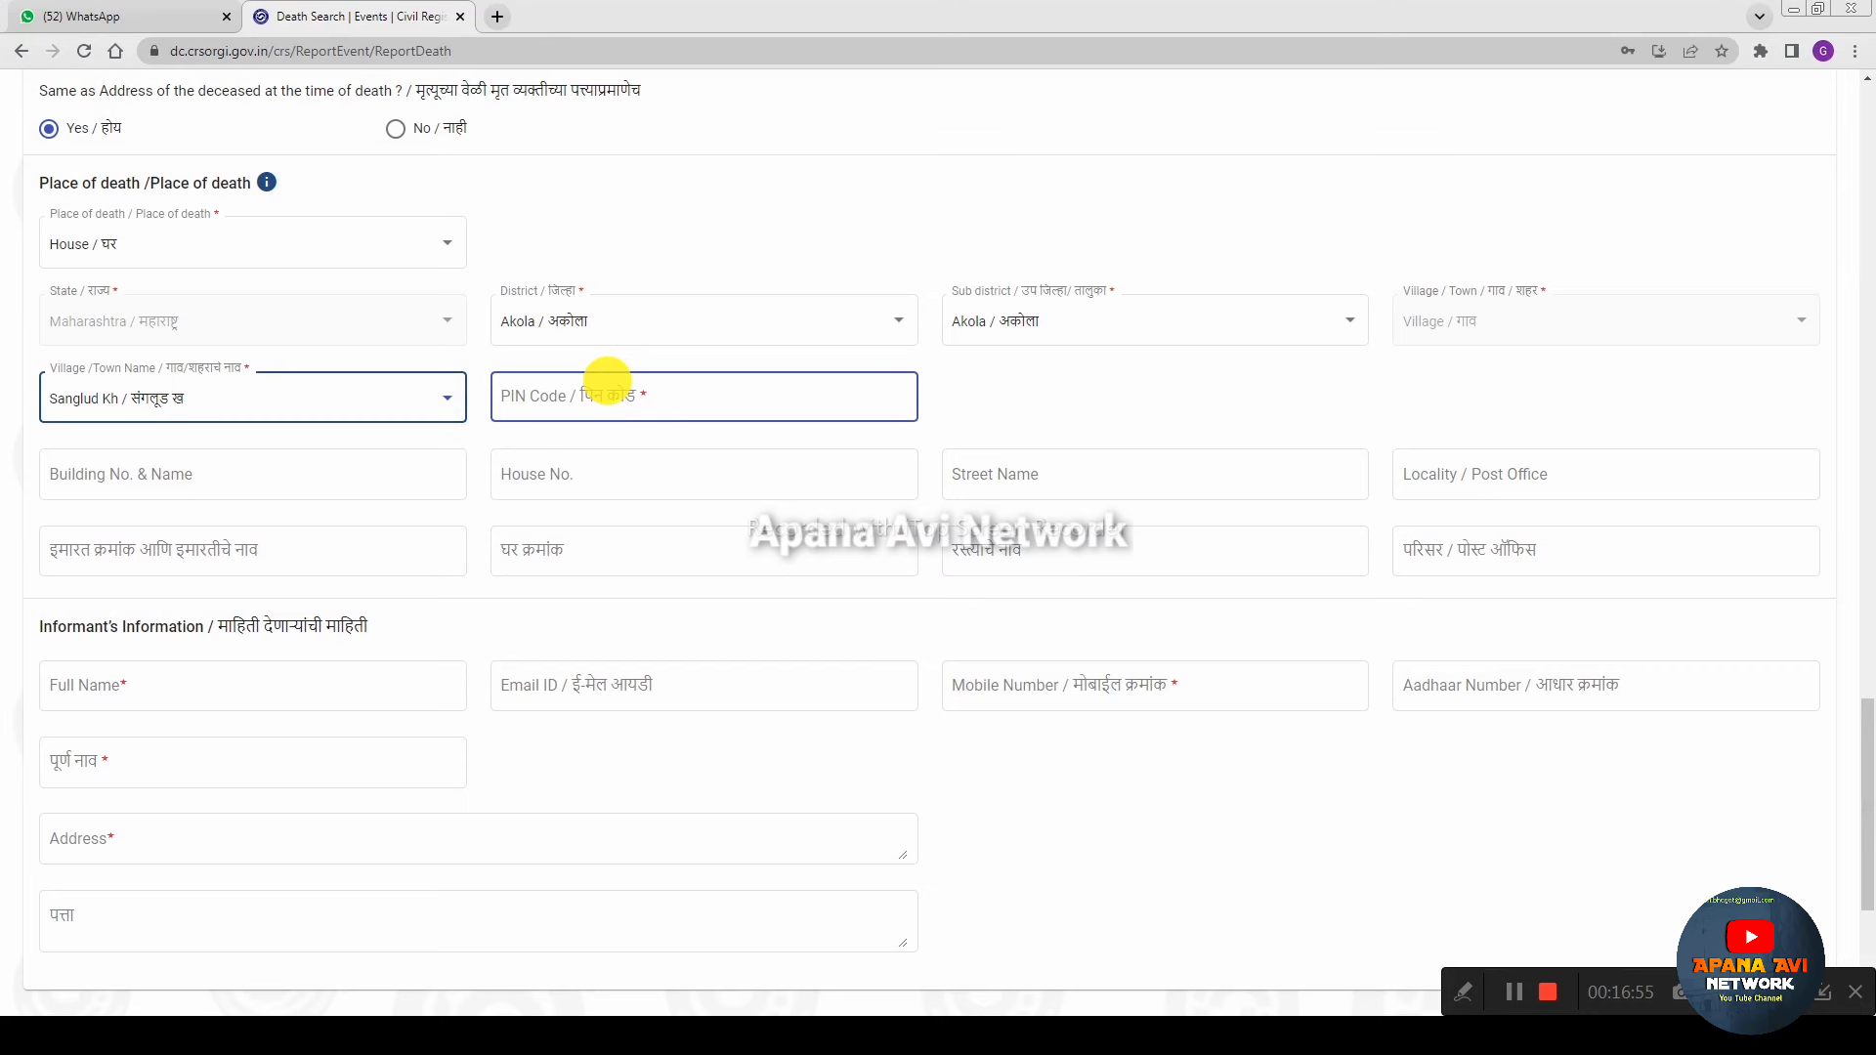
type("44102")
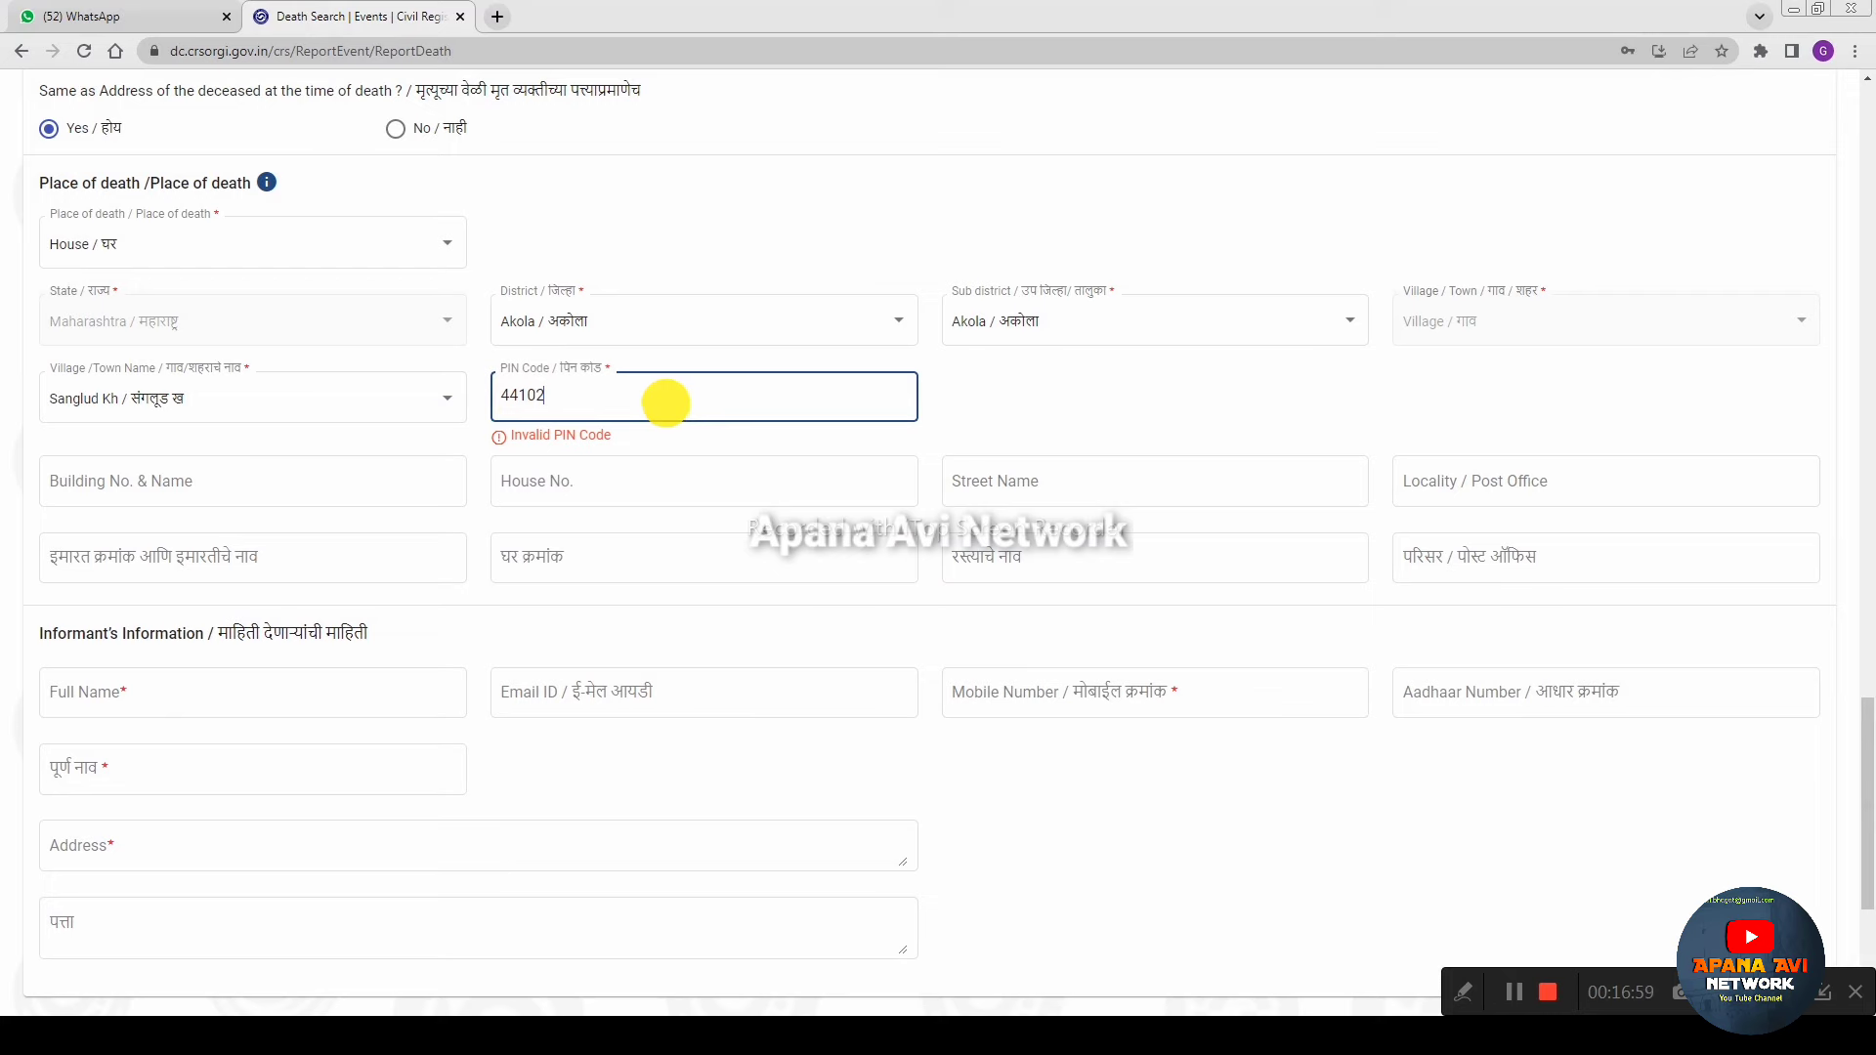
key("Left")
key("Left")
key("Left")
type("4")
scroll(667, 404, "down", 3)
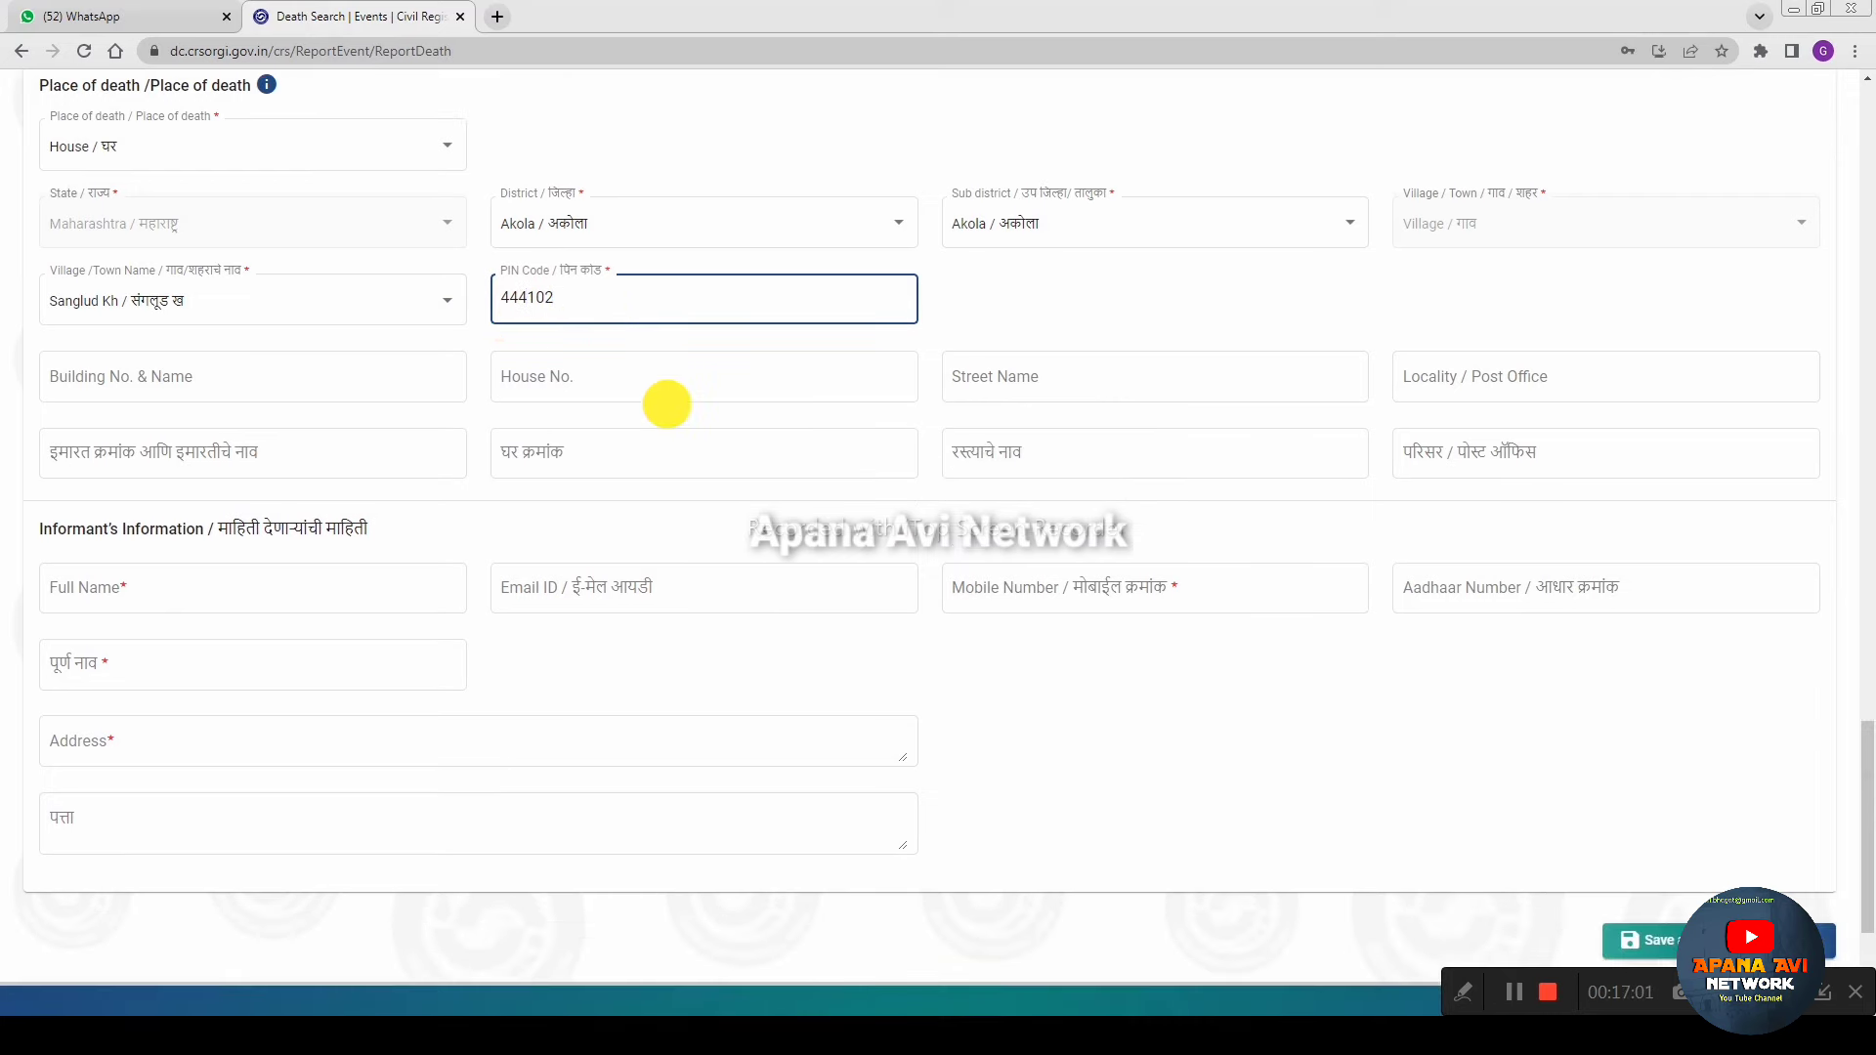
scroll(327, 355, "up", 1)
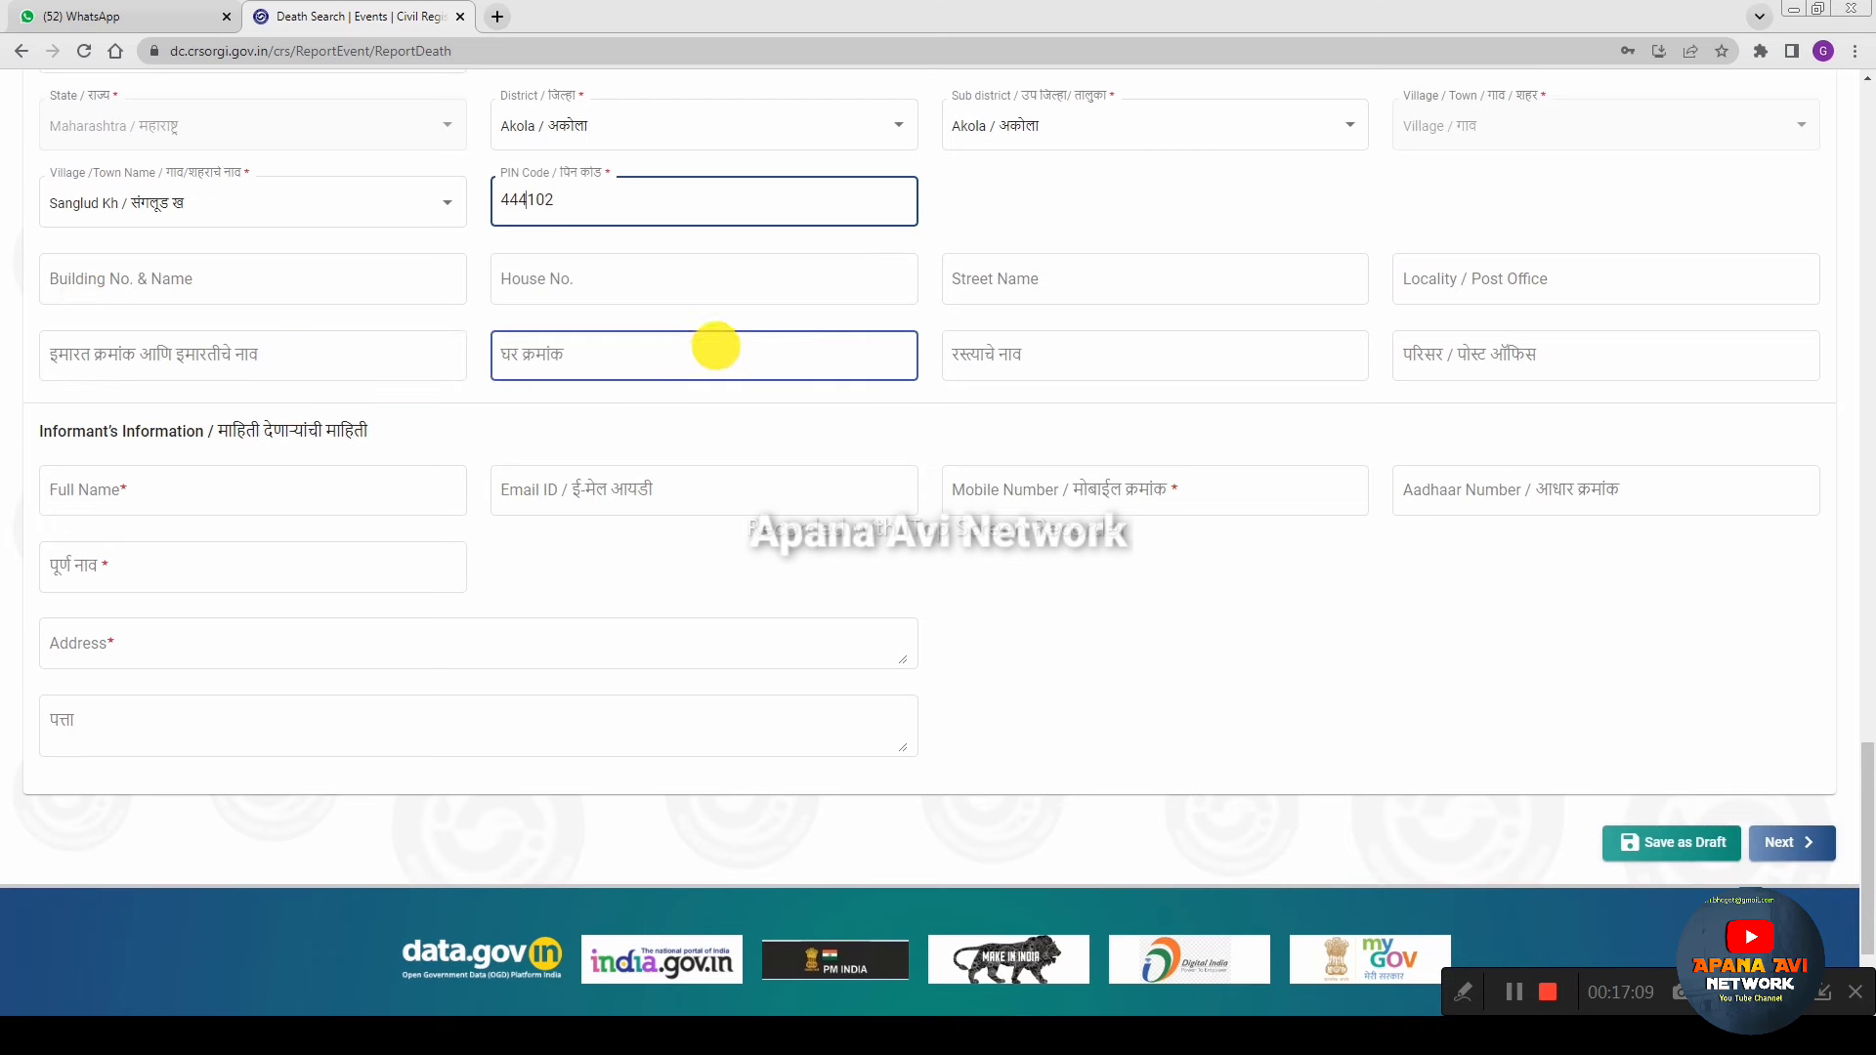
scroll(272, 454, "down", 1)
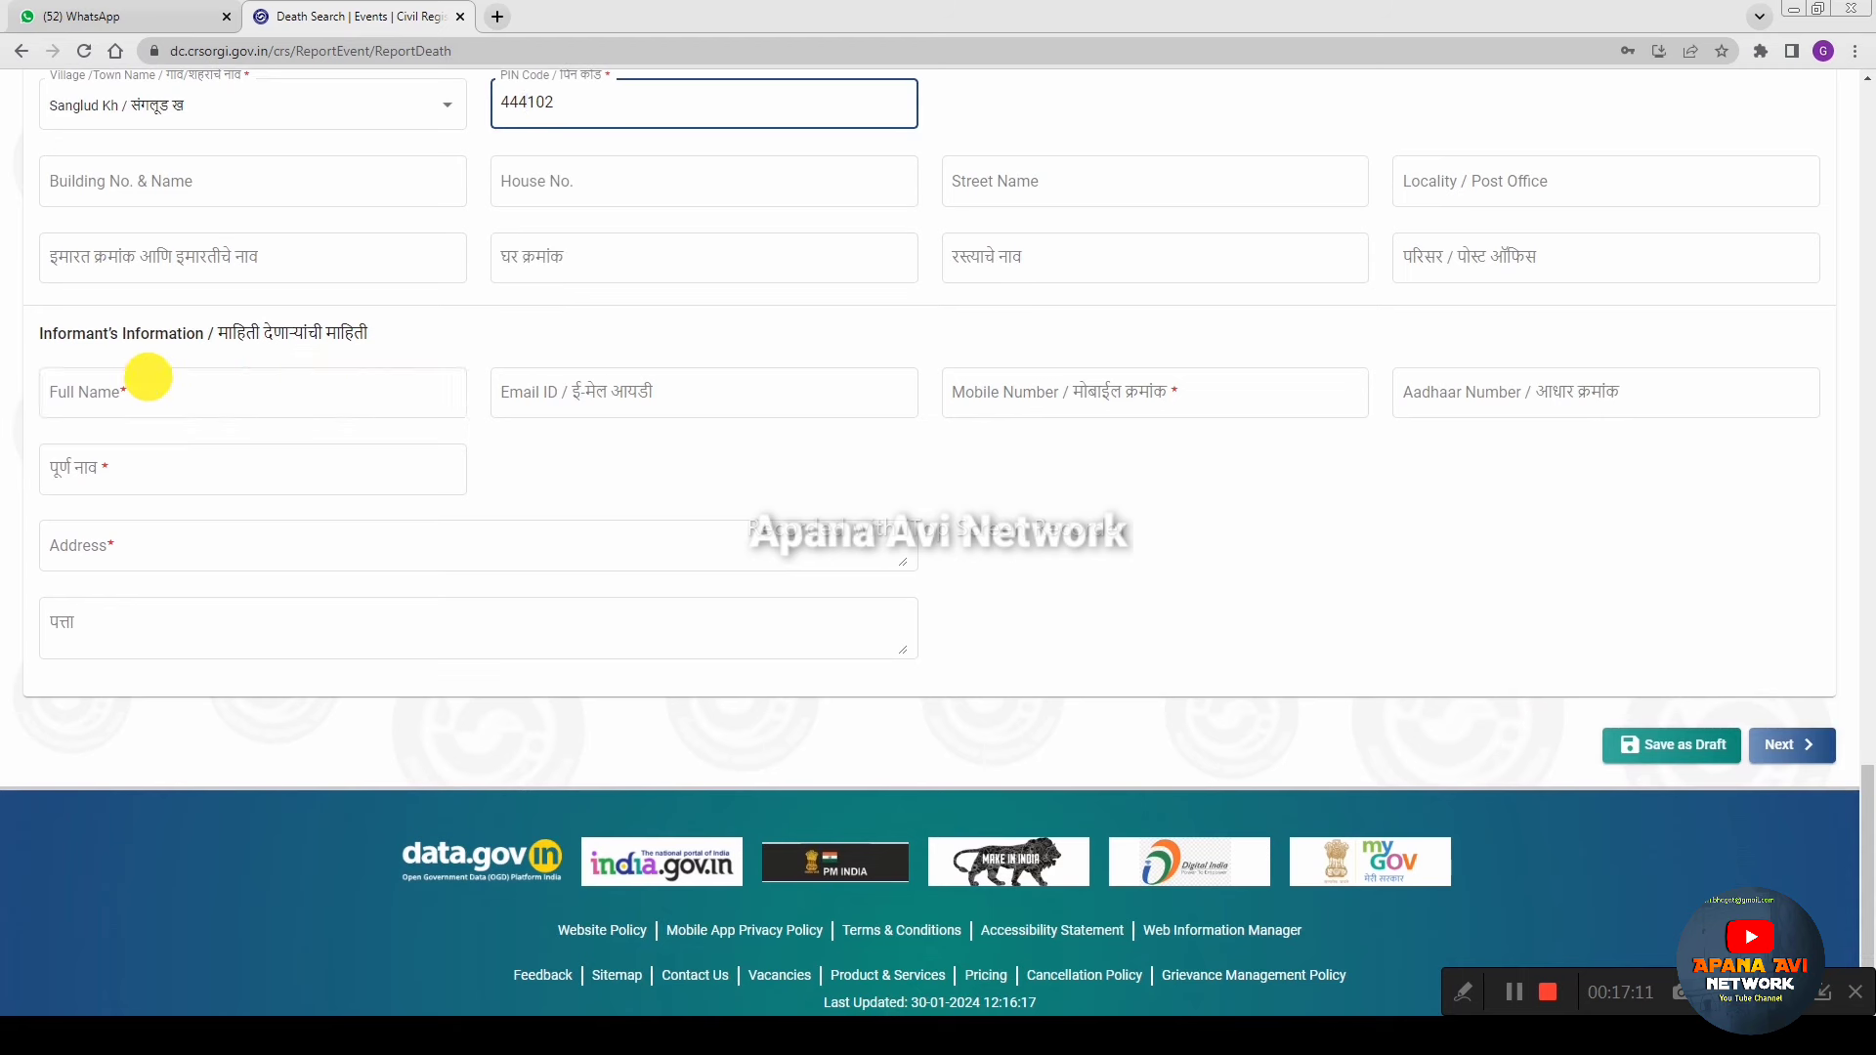
- Type the informant's full name in English, correcting the initial typo
left_click(213, 388)
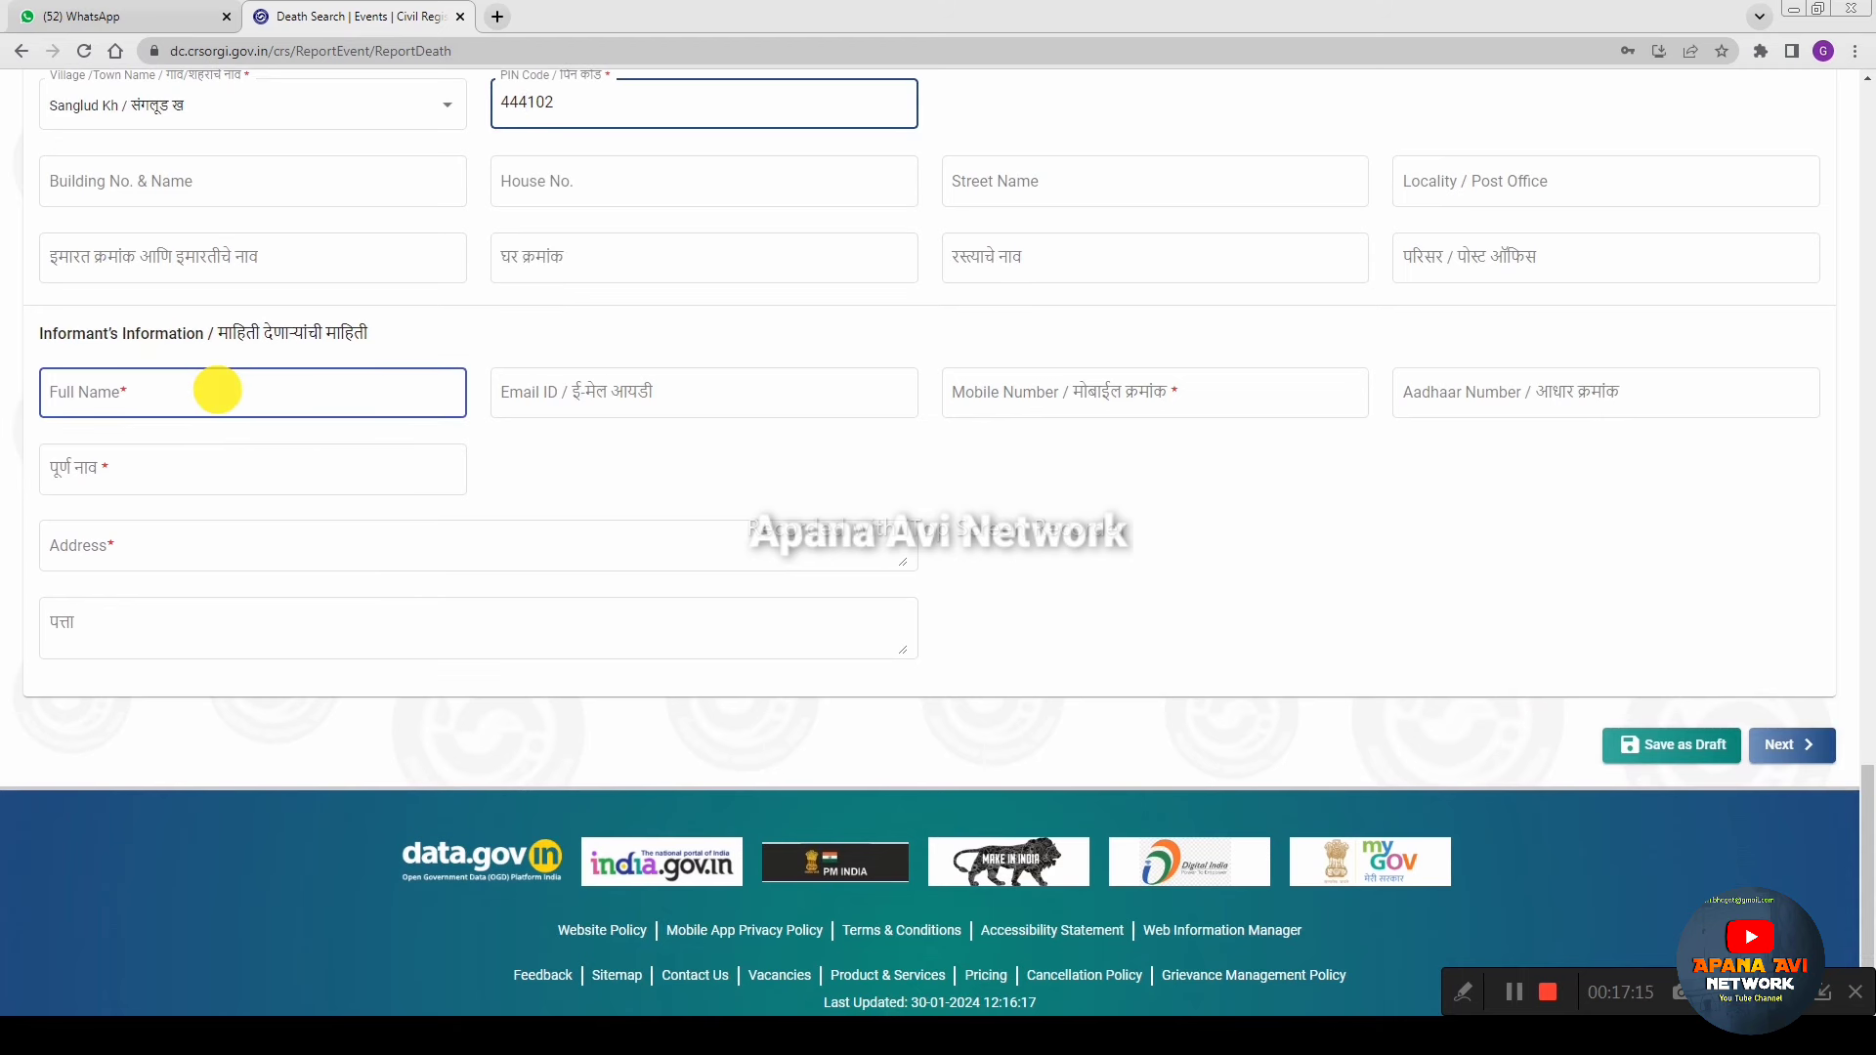
left_click(217, 390)
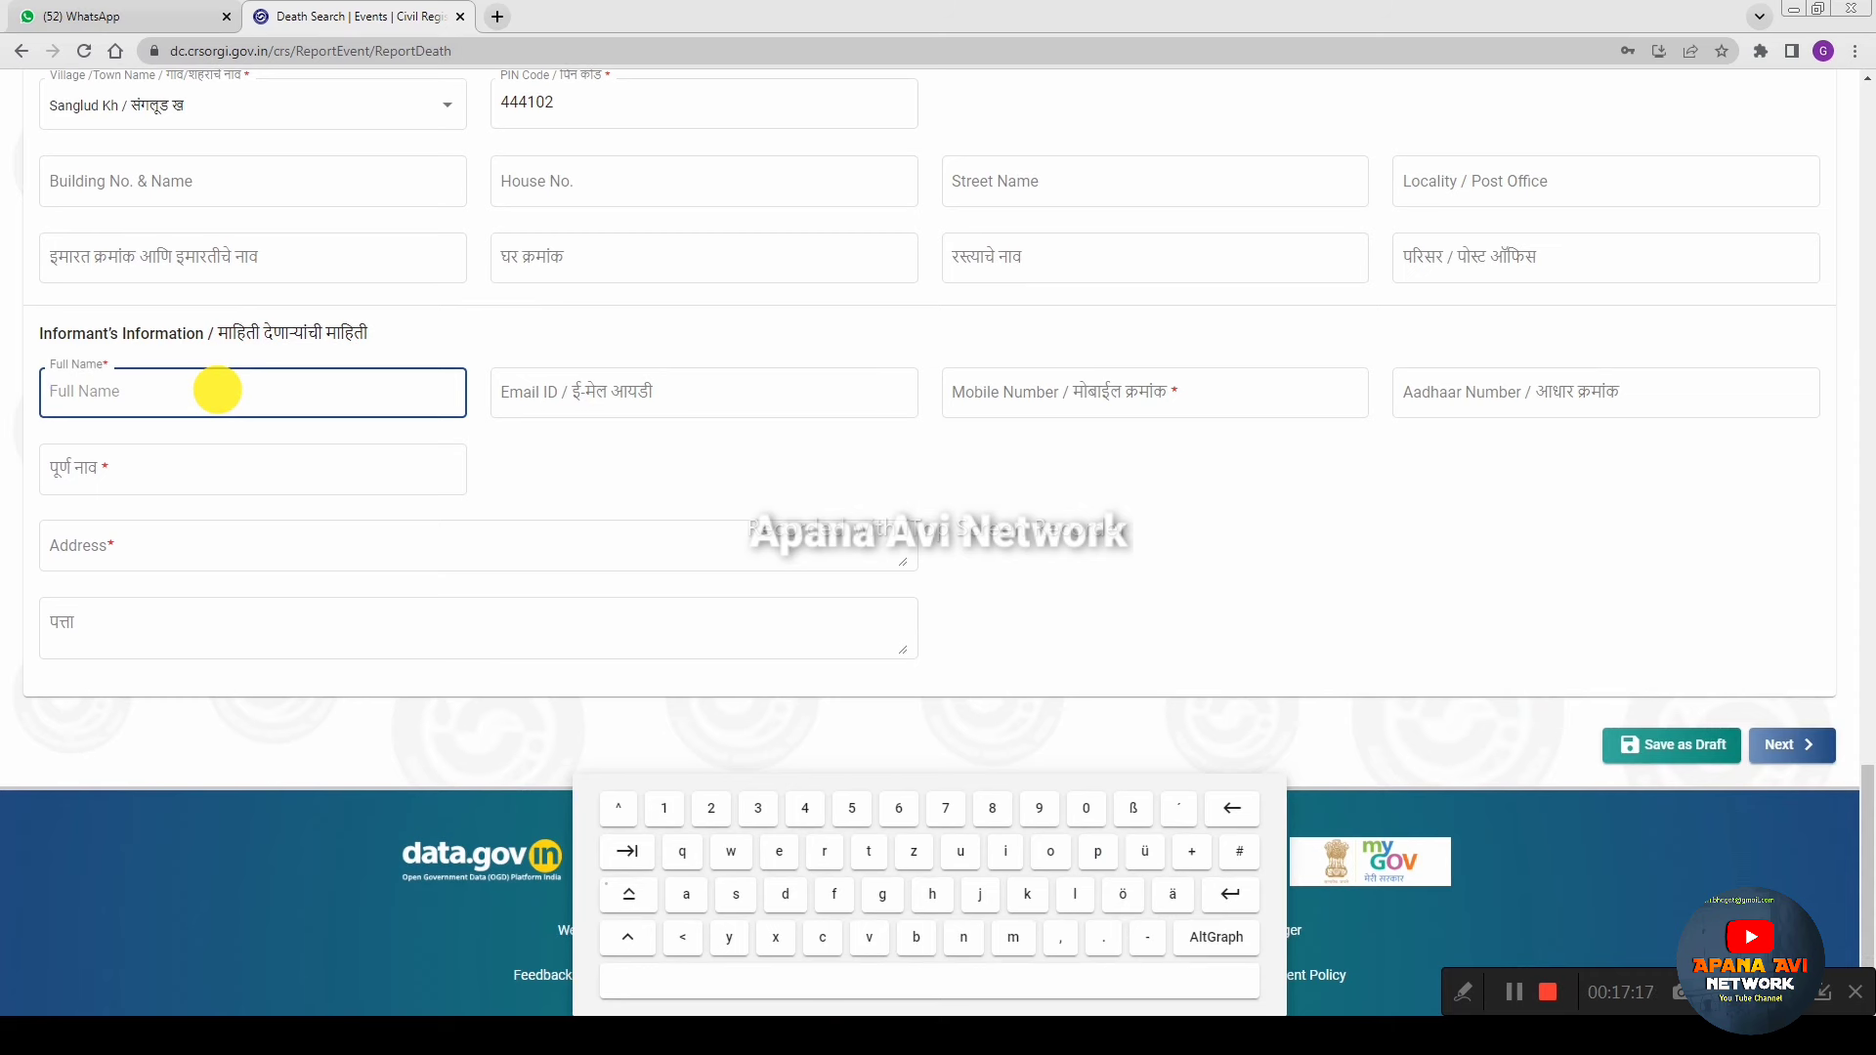
type("I")
type("axmi")
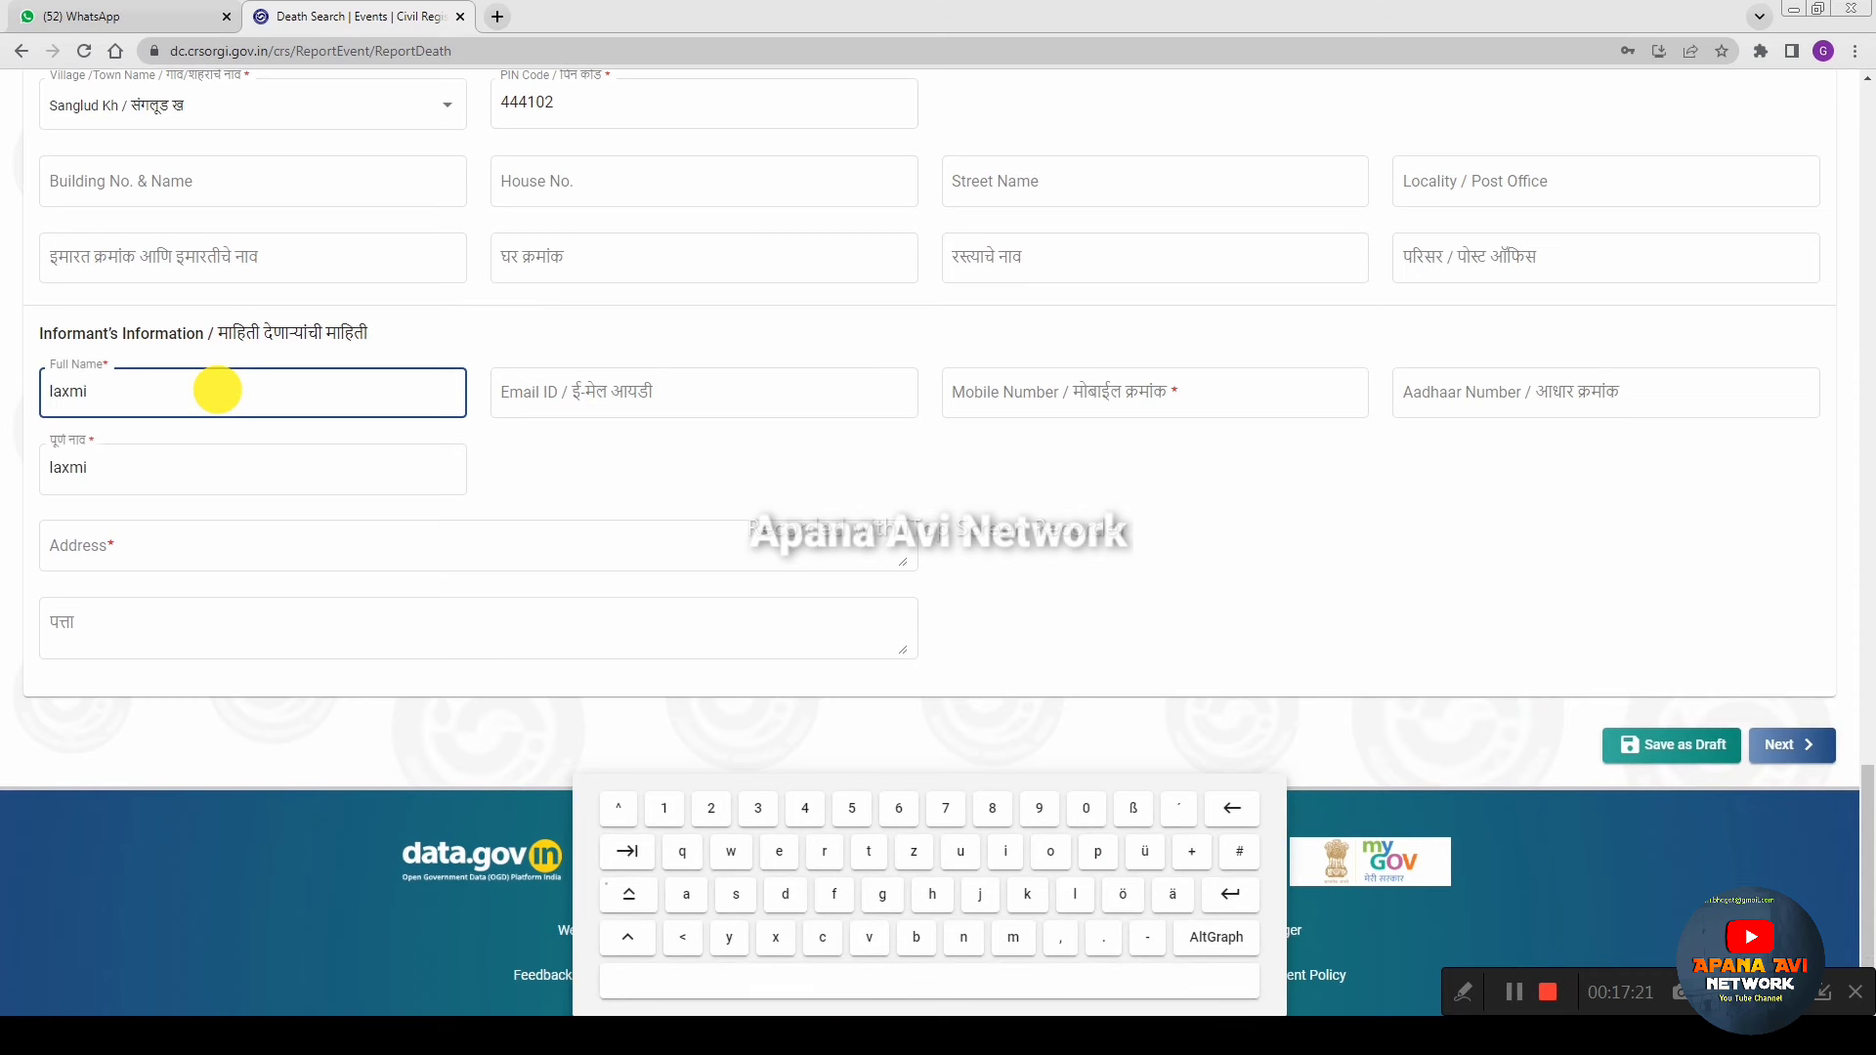
key("BackSpace")
key("BackSpace")
key("BackSpace")
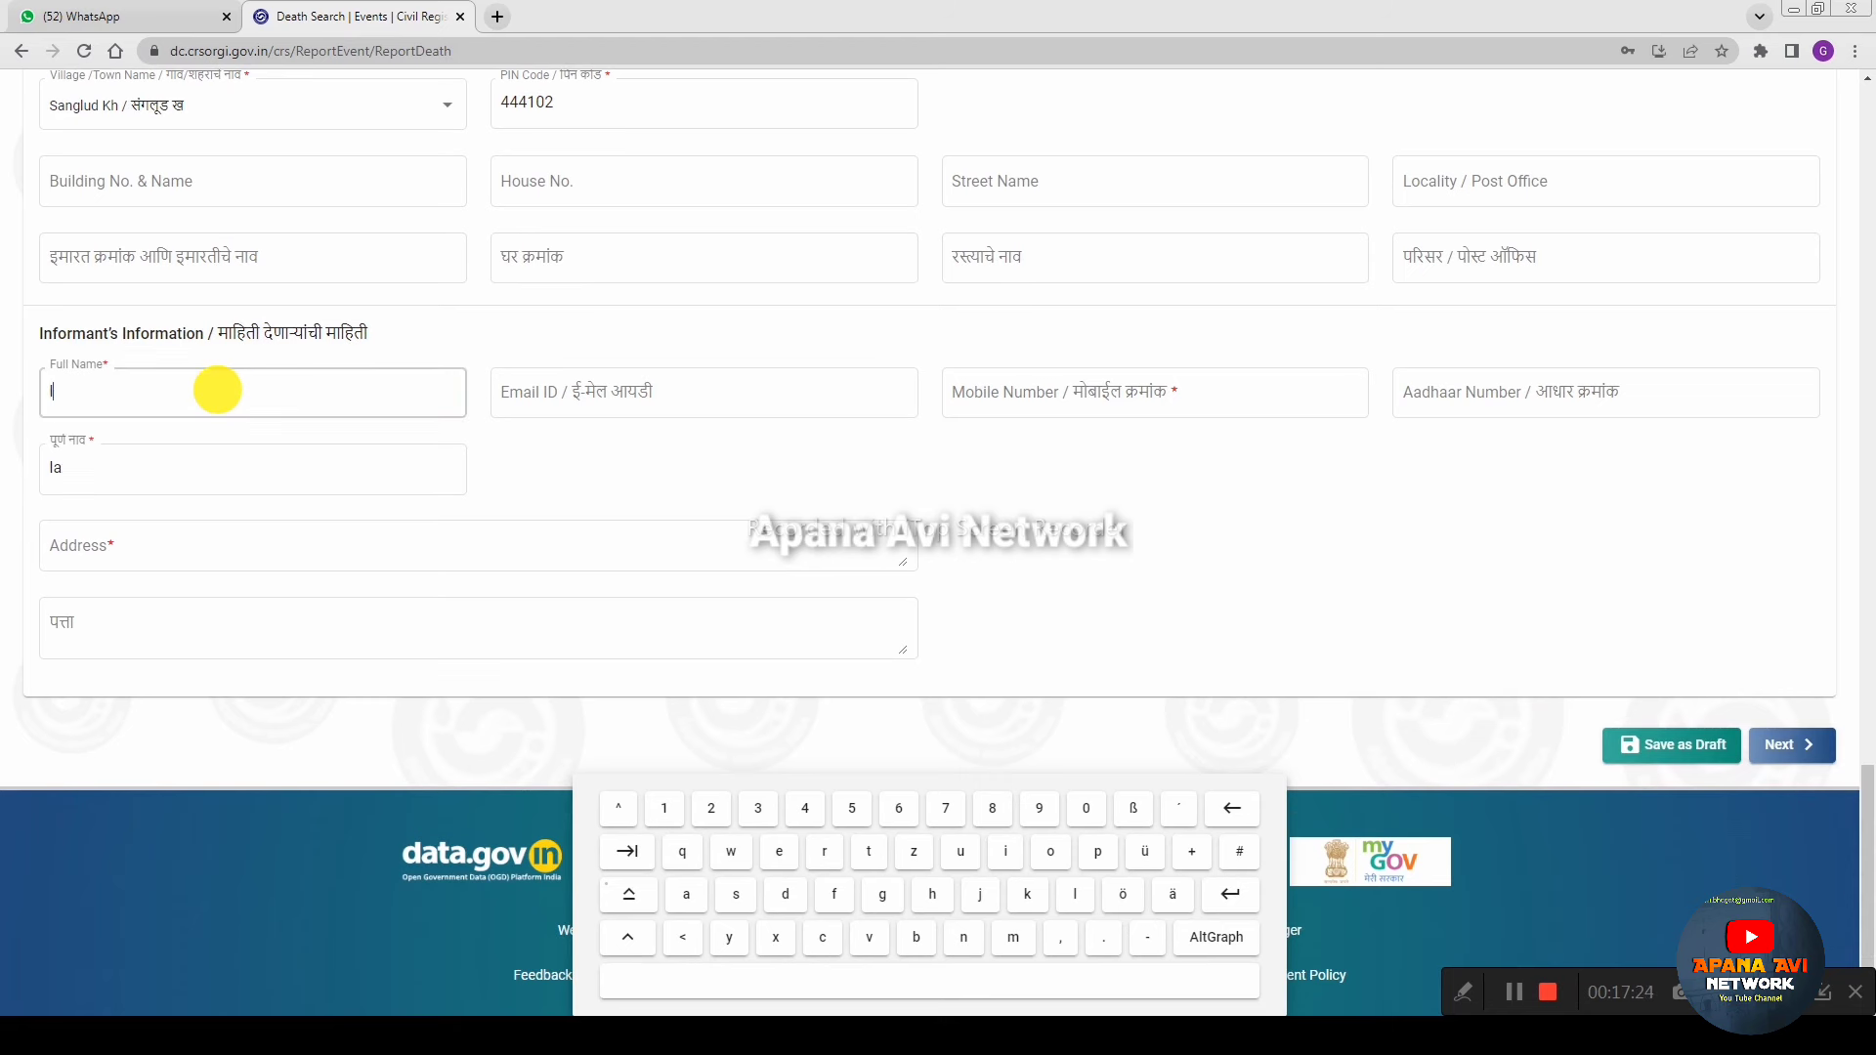
key("BackSpace")
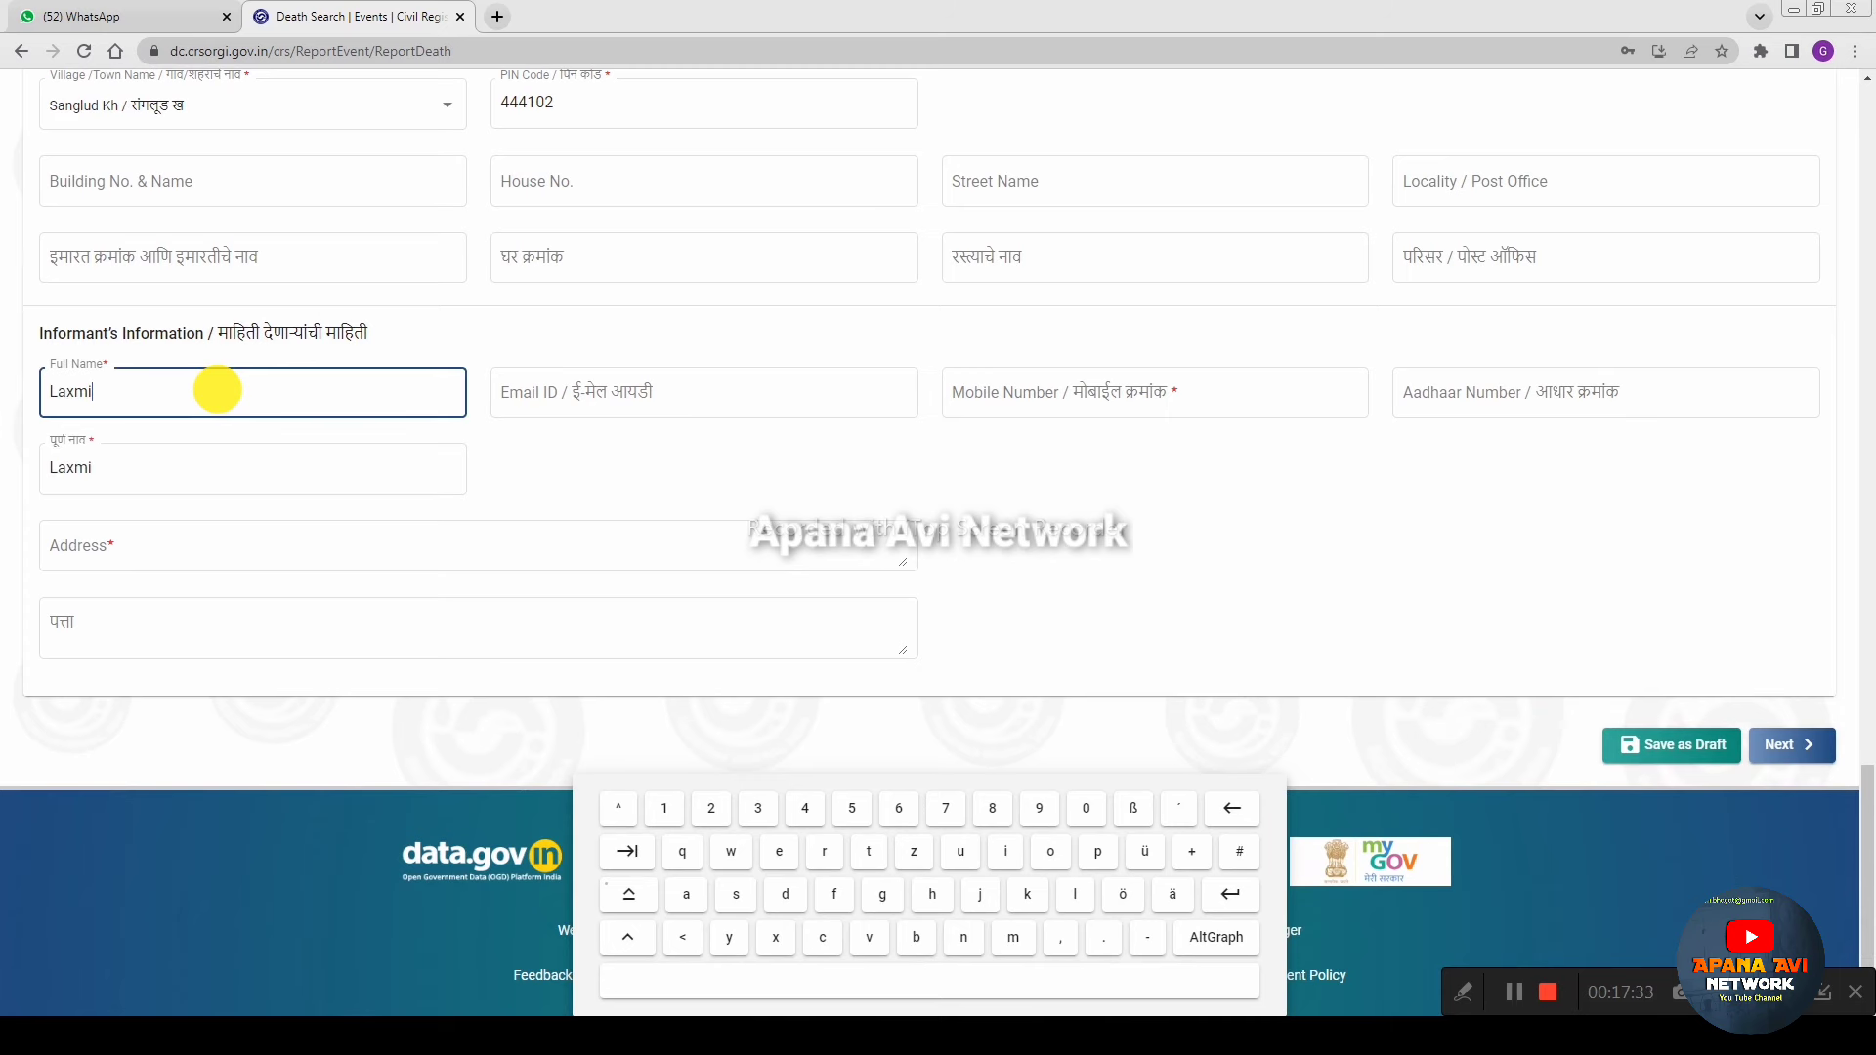
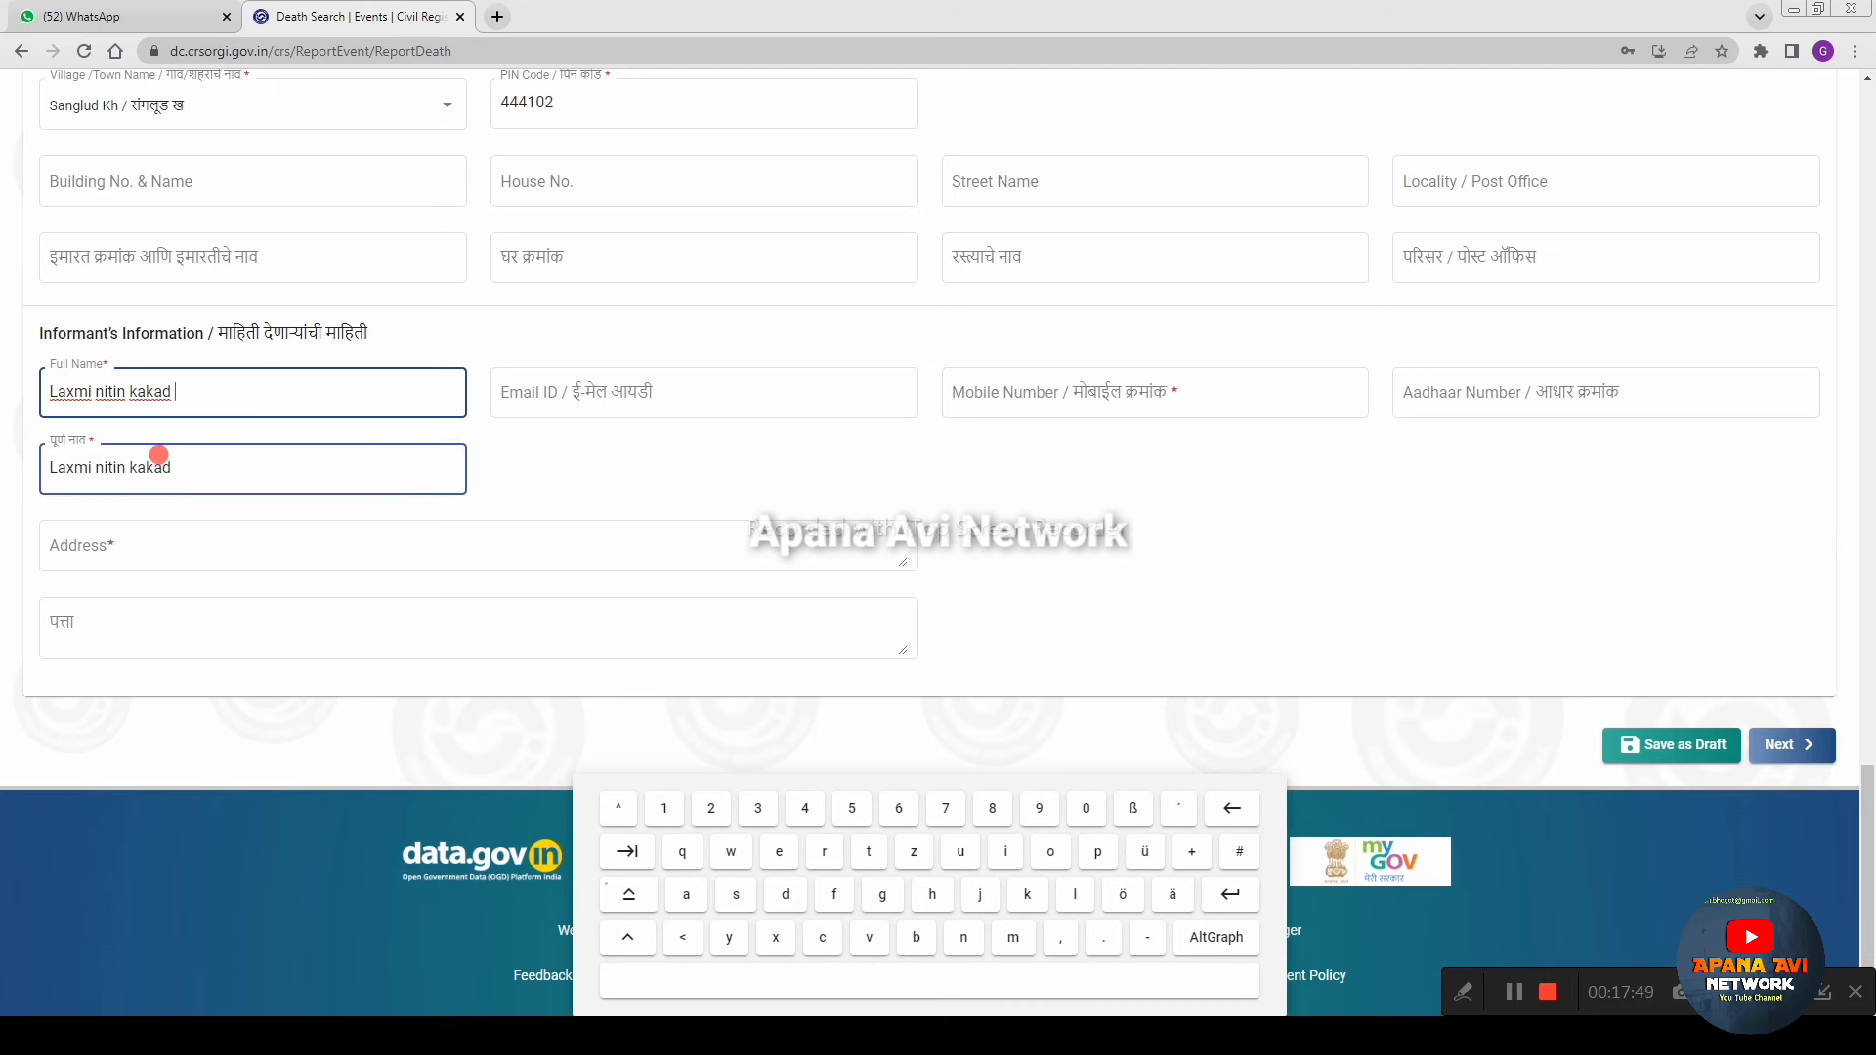
- Replace the Marathi full name with the transliterated version of the informant's name
triple_click(208, 468)
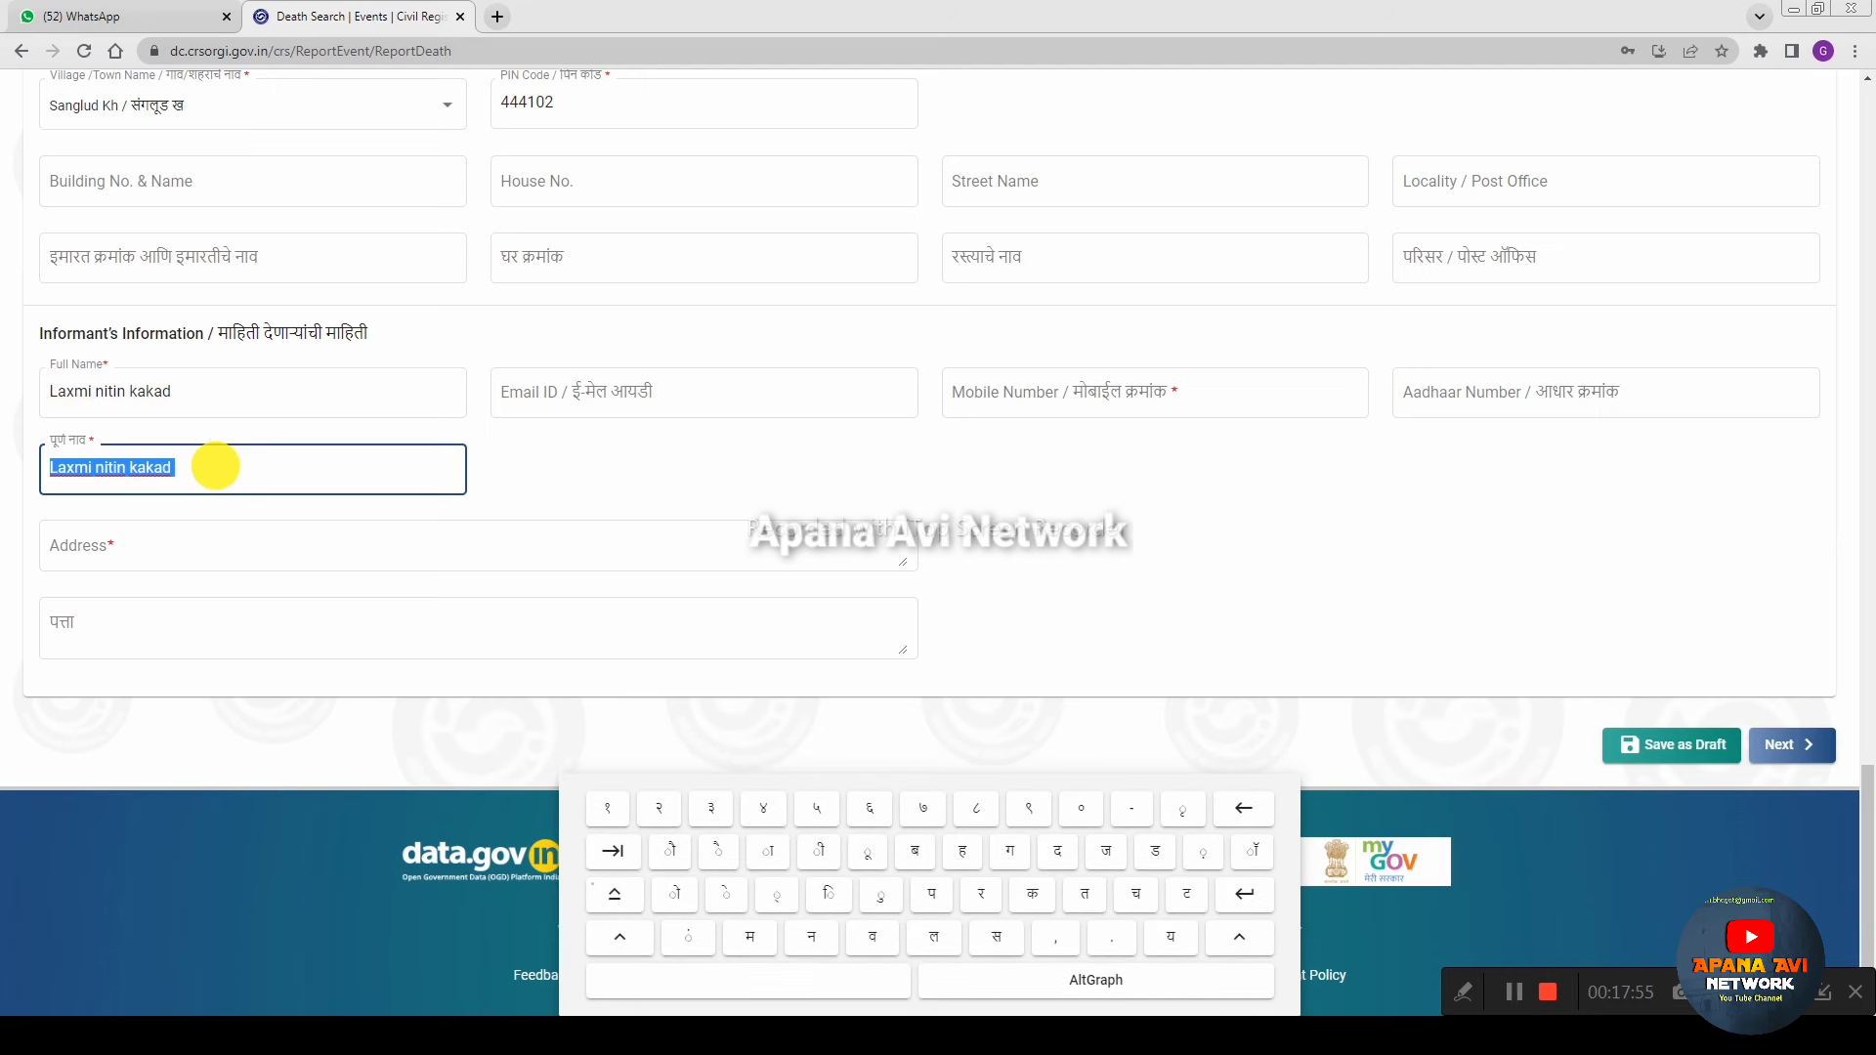
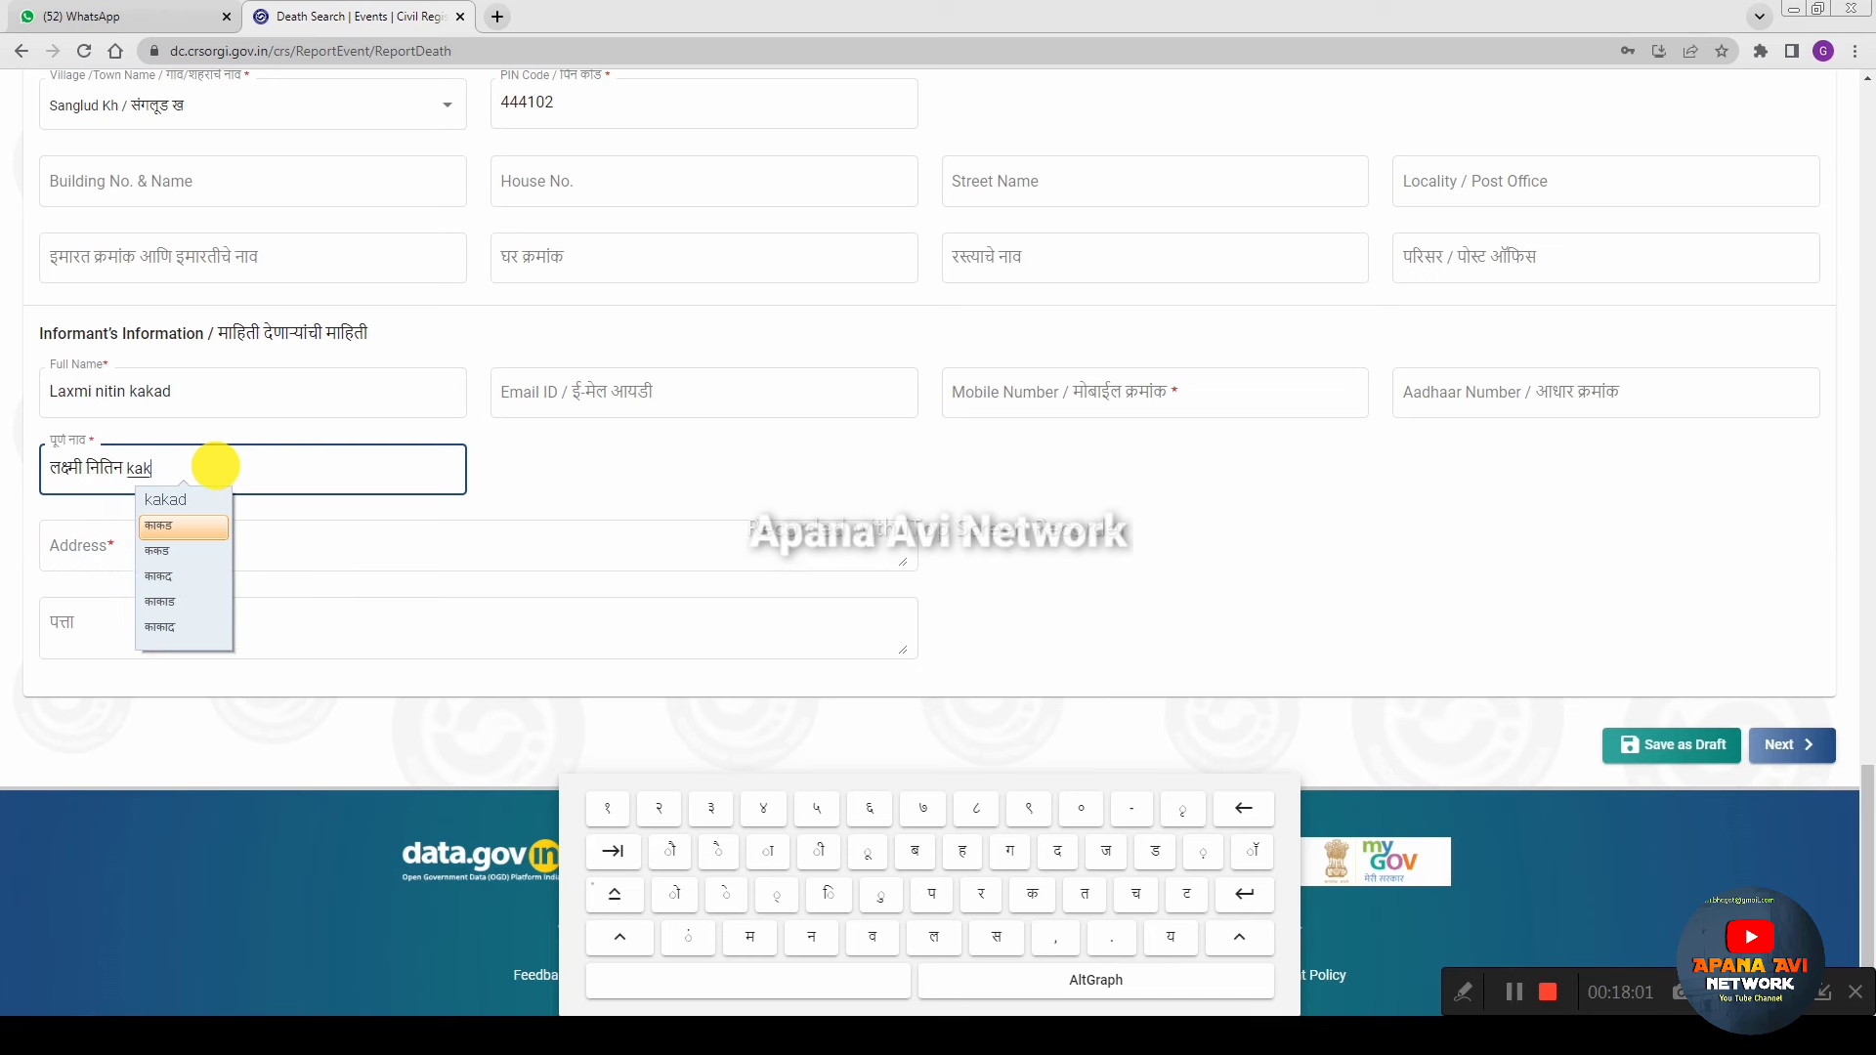
key("Return")
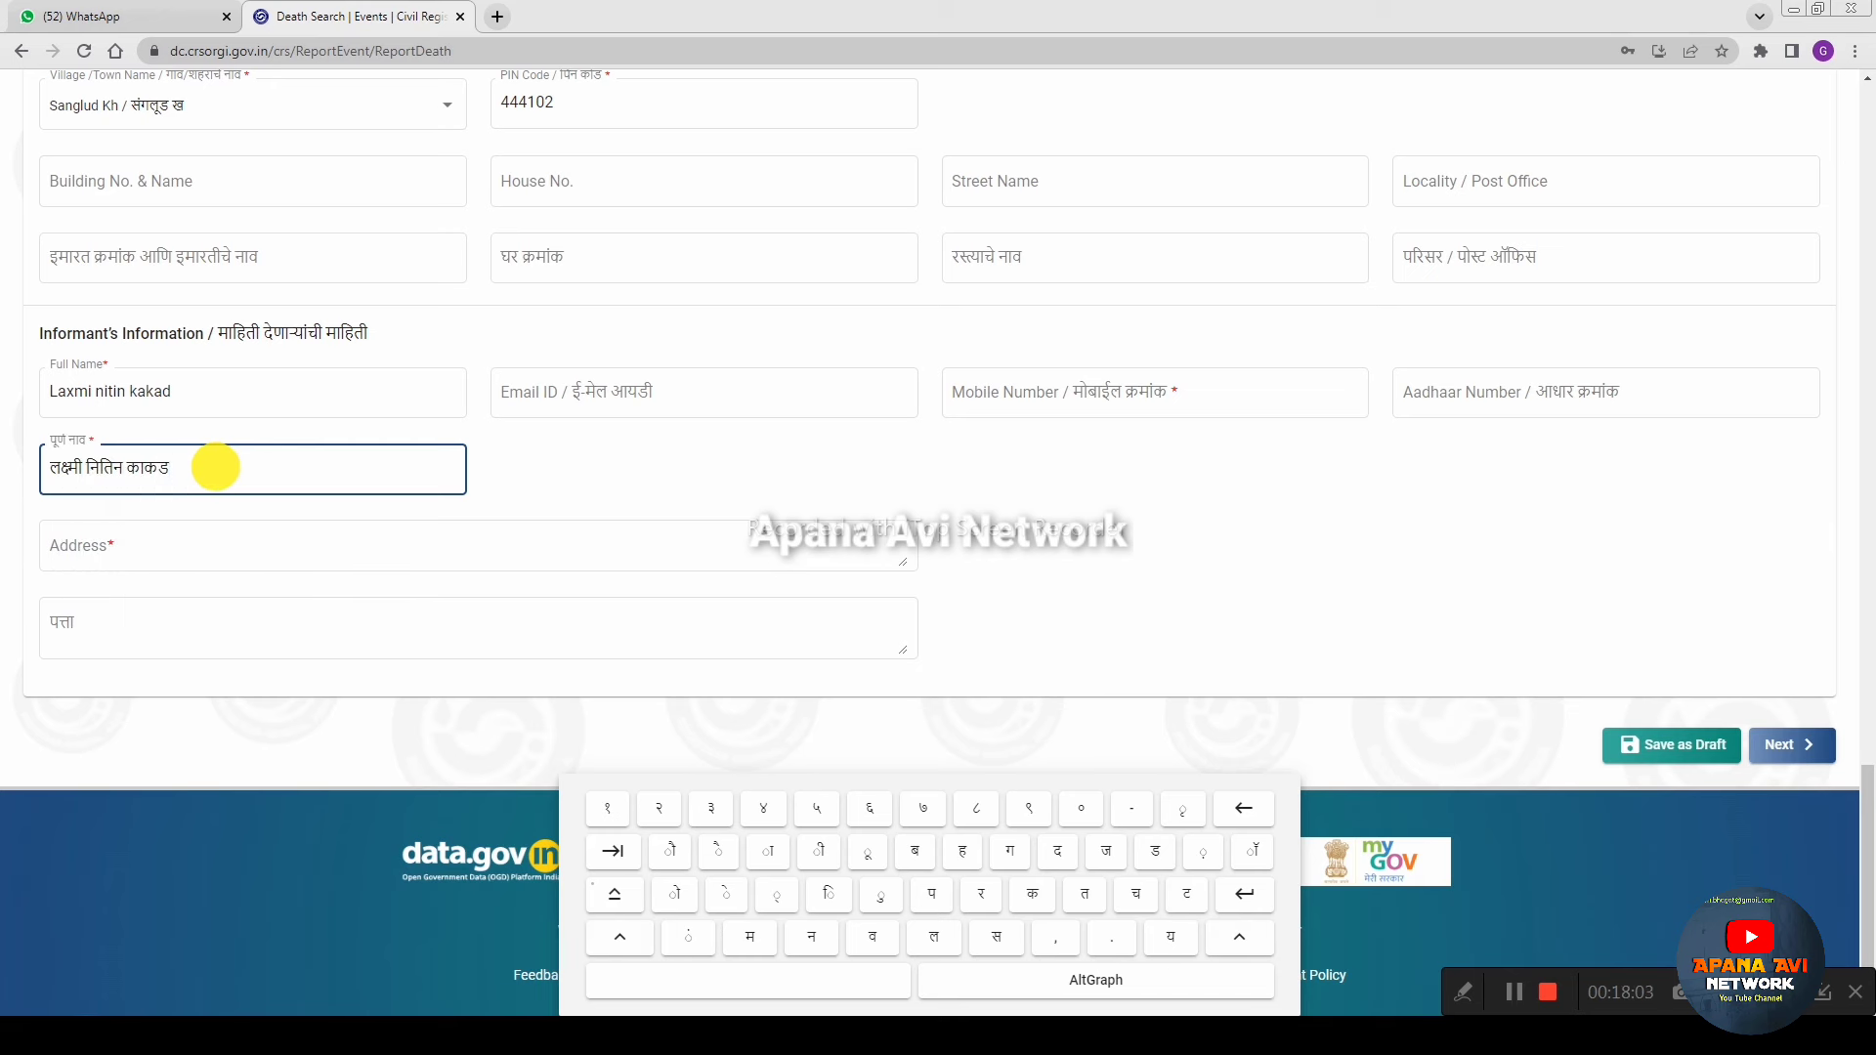
left_click(678, 411)
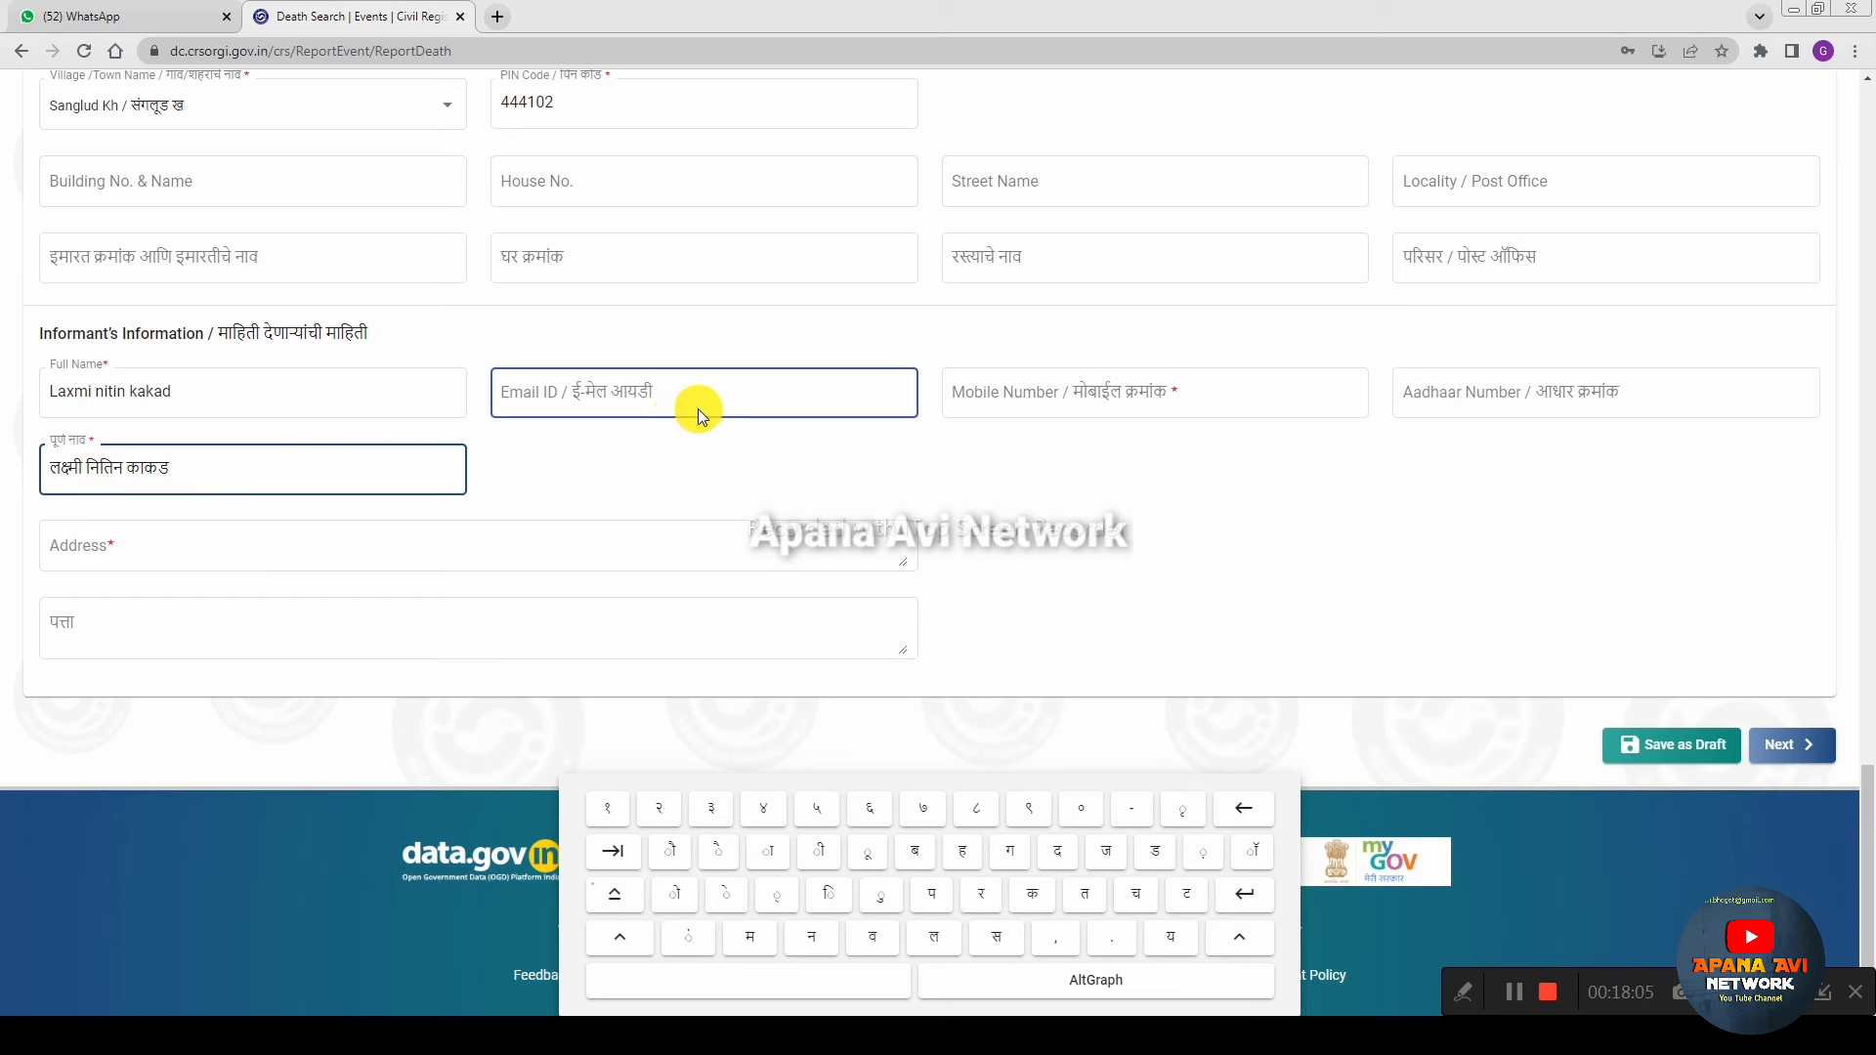
left_click(860, 460)
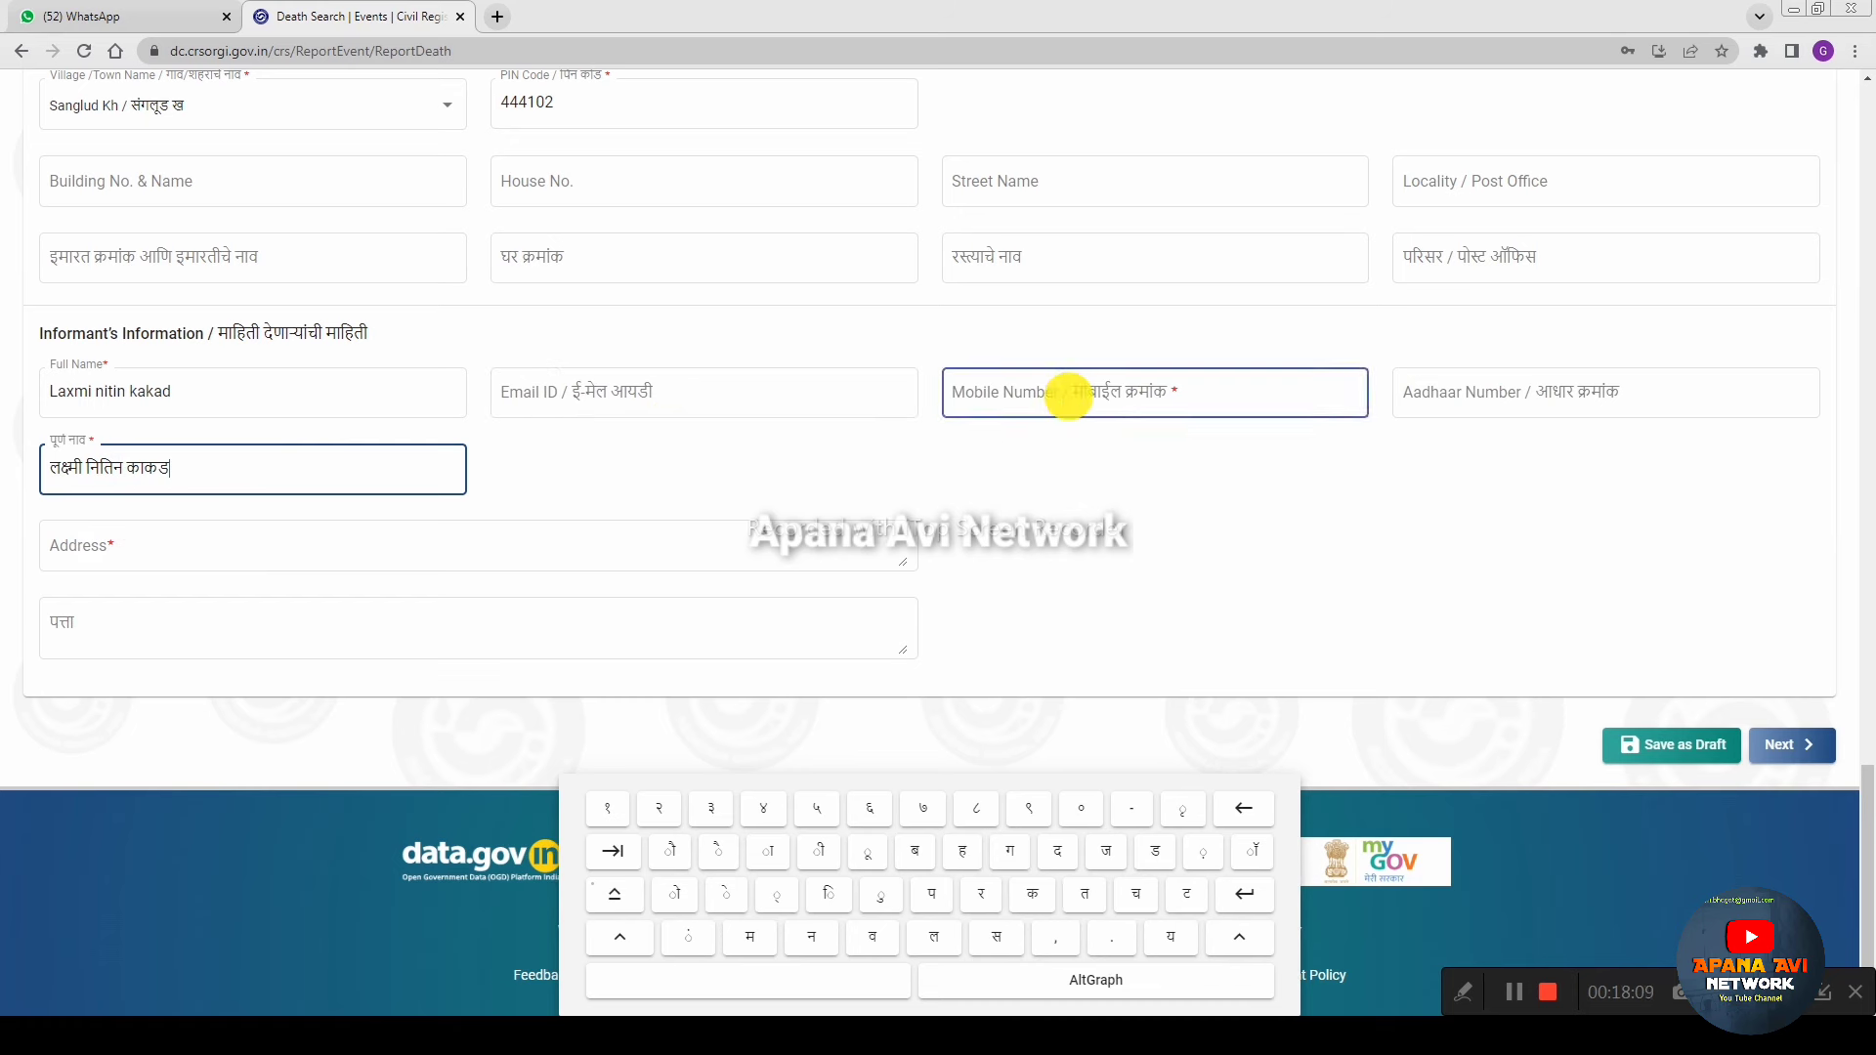
- Enter the informant's mobile number, replacing the first wrong number
left_click(1068, 395)
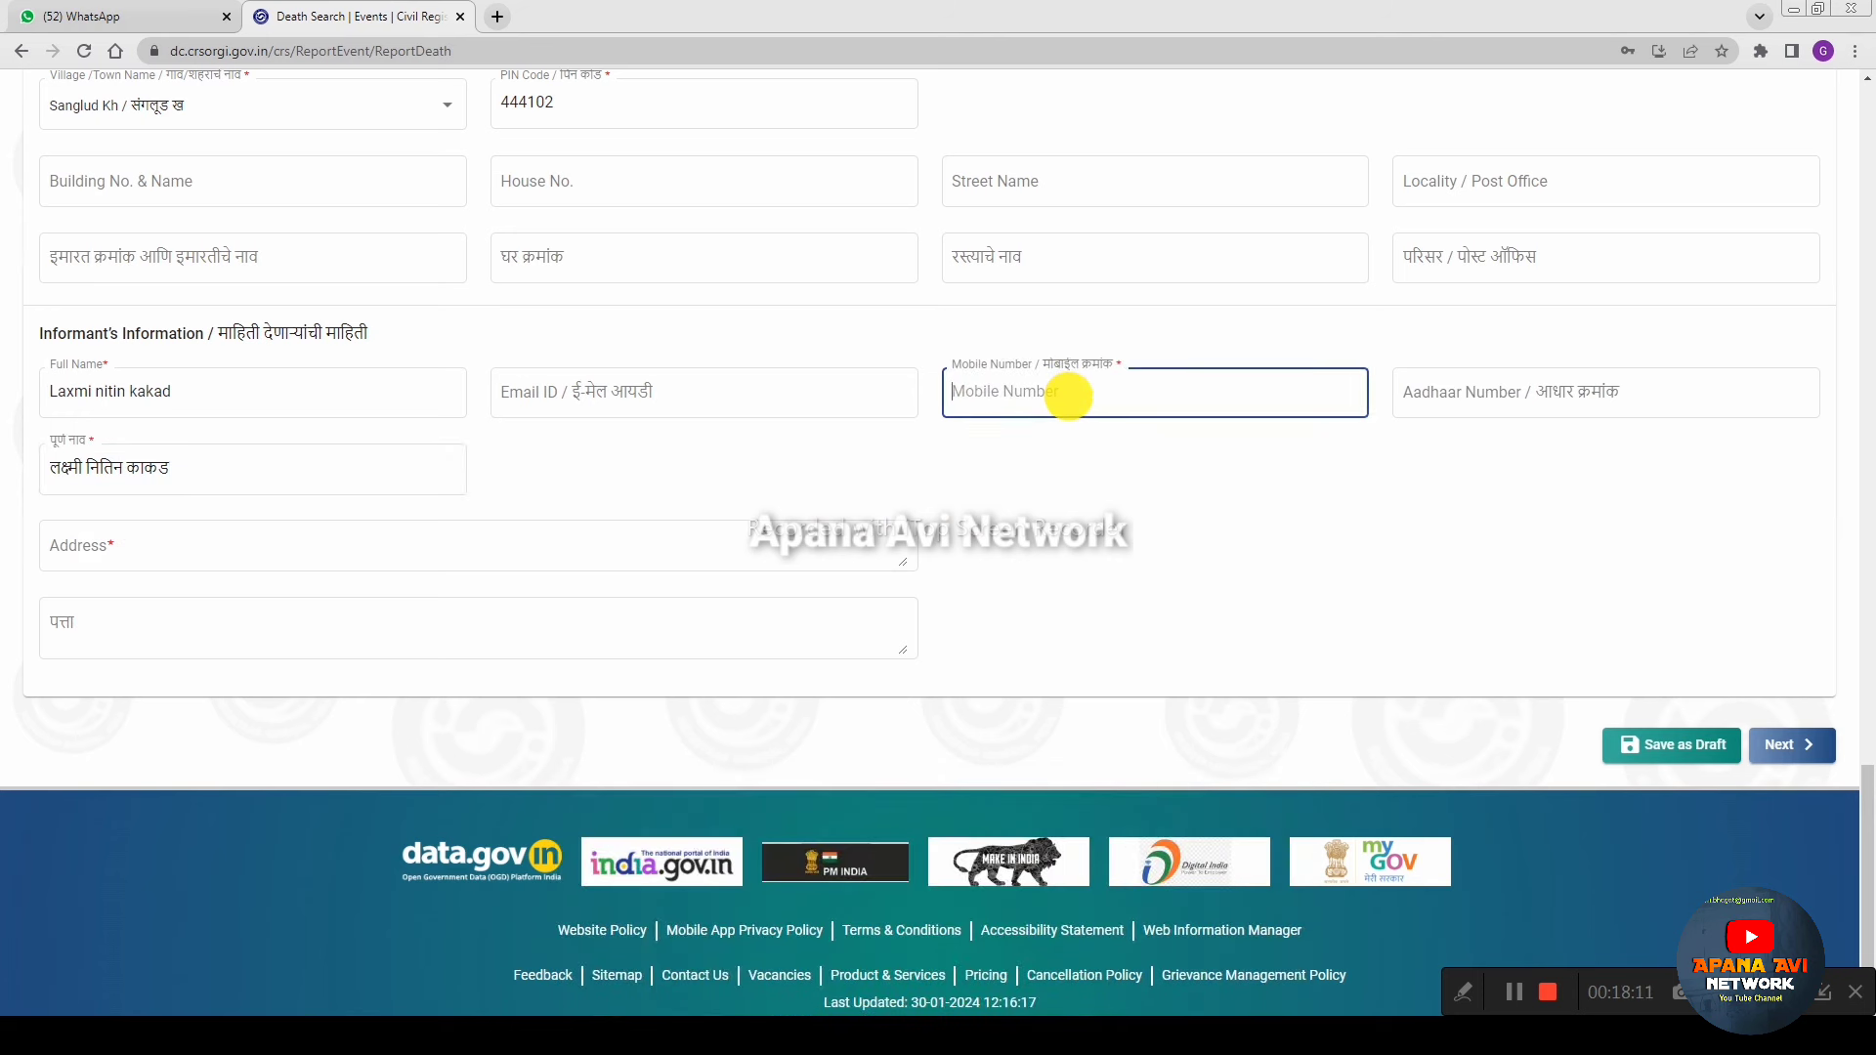
type("987")
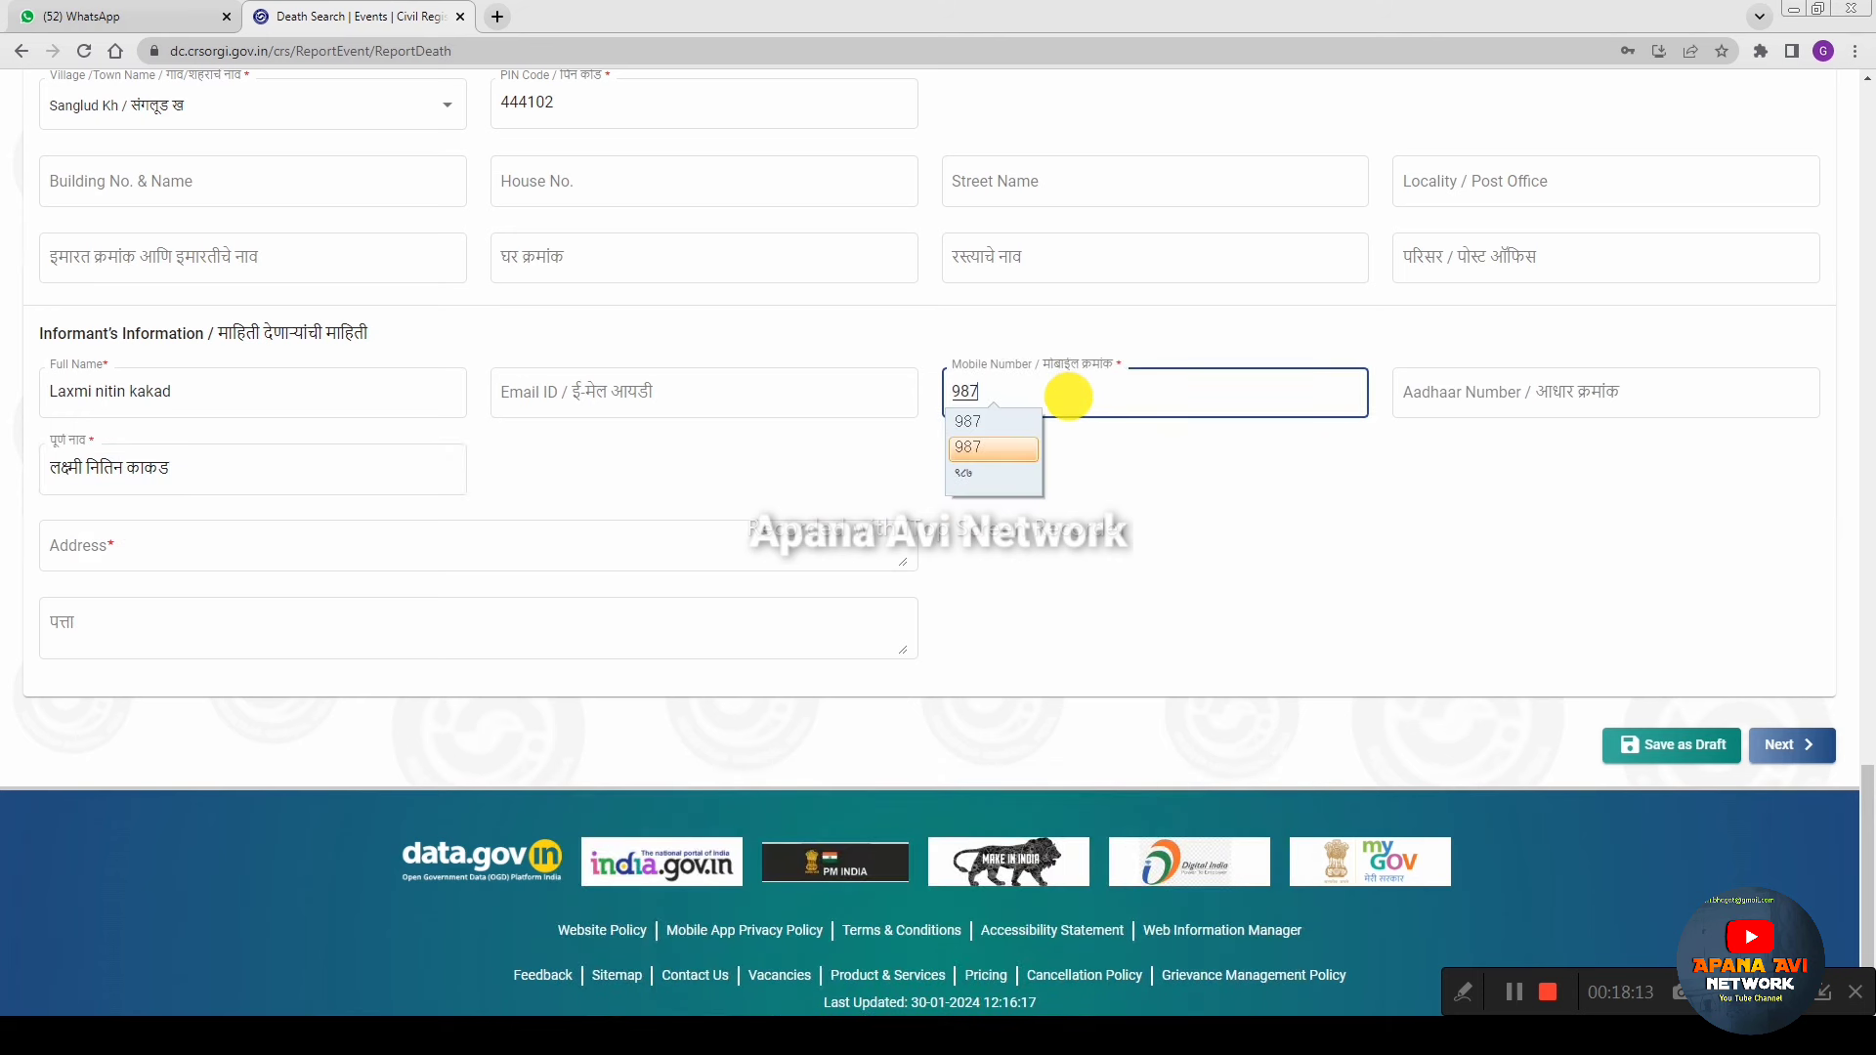
type("654321")
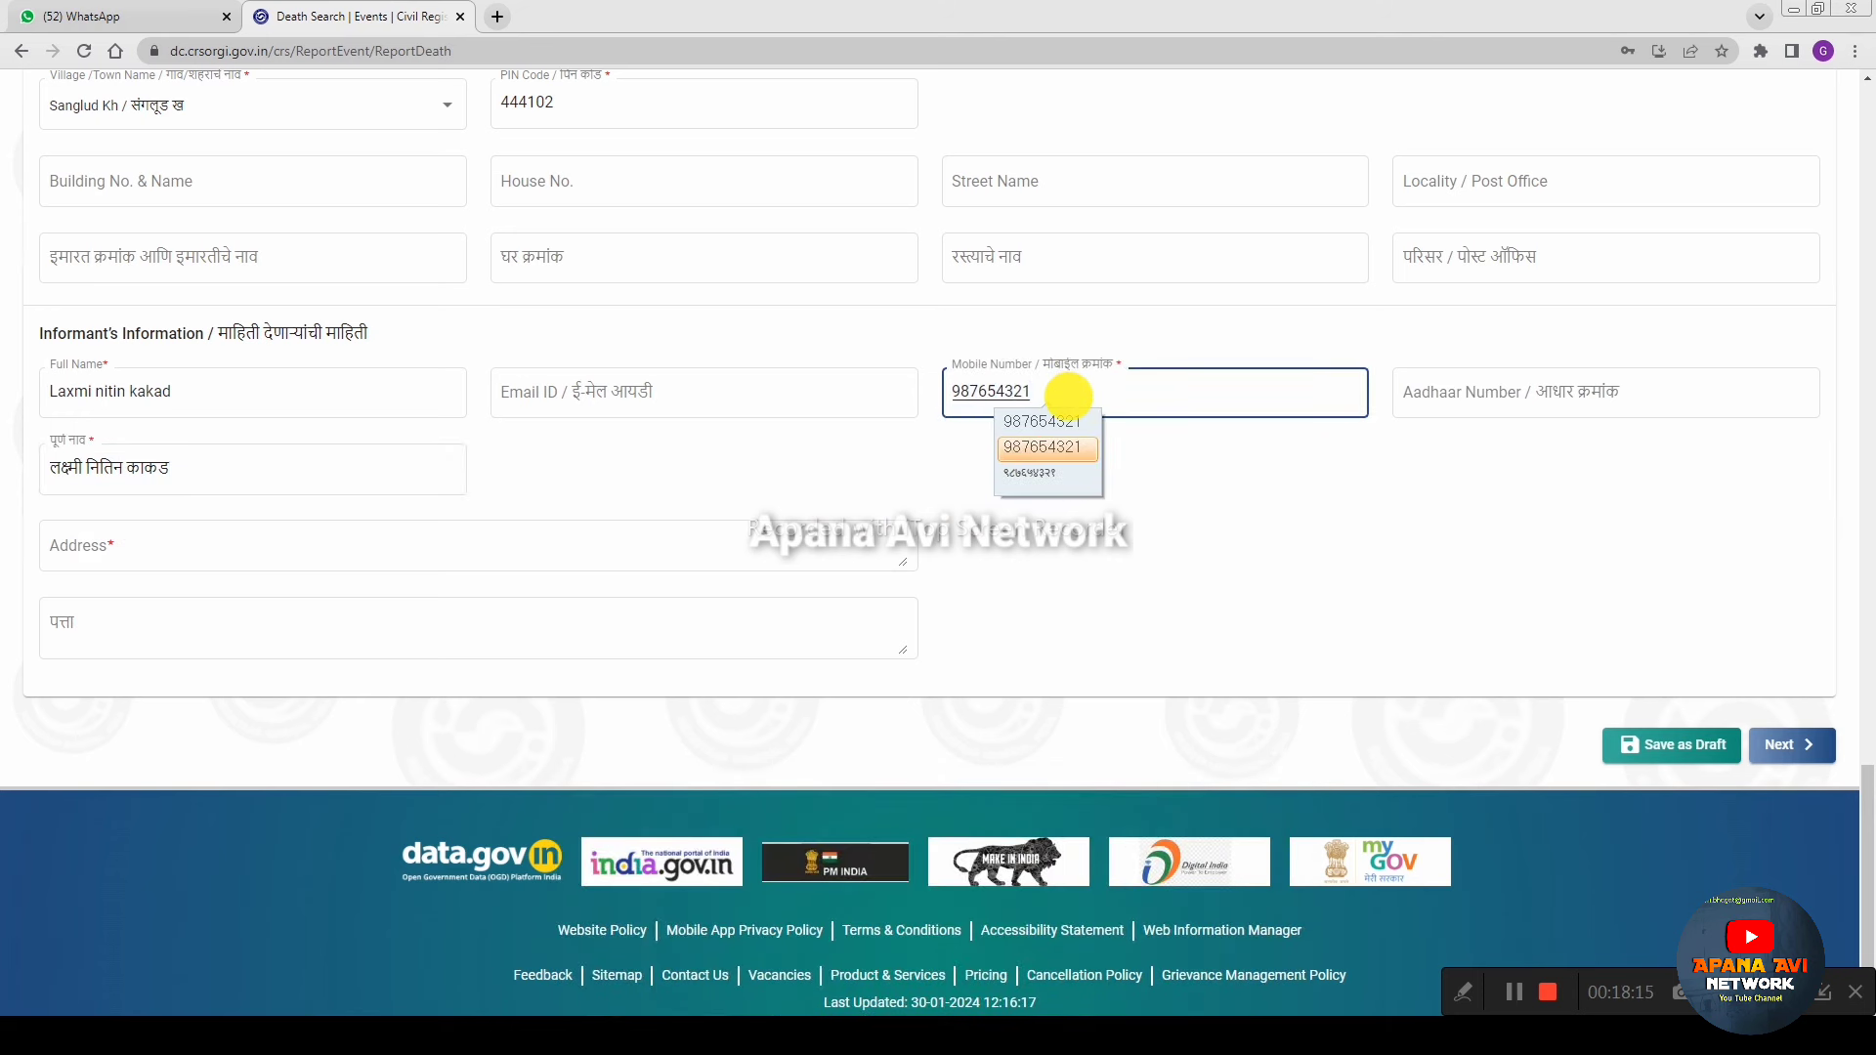
type("0")
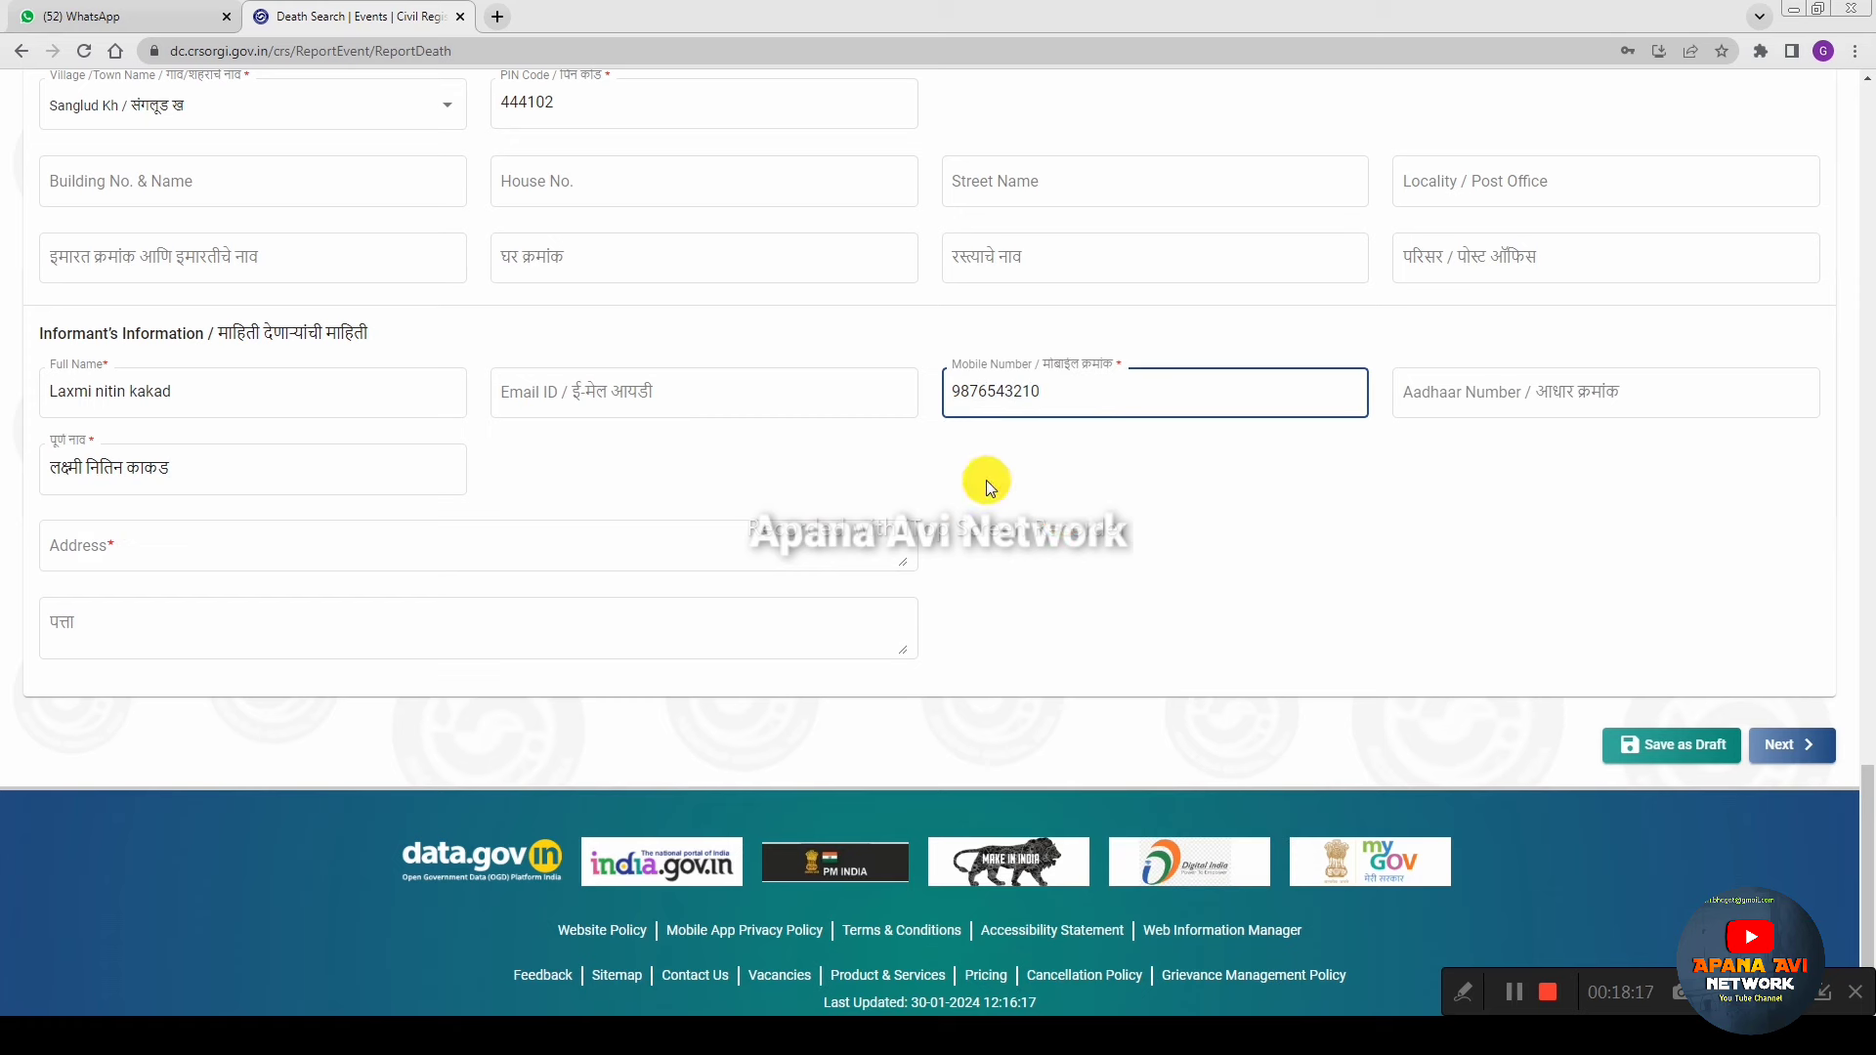
left_click(1087, 571)
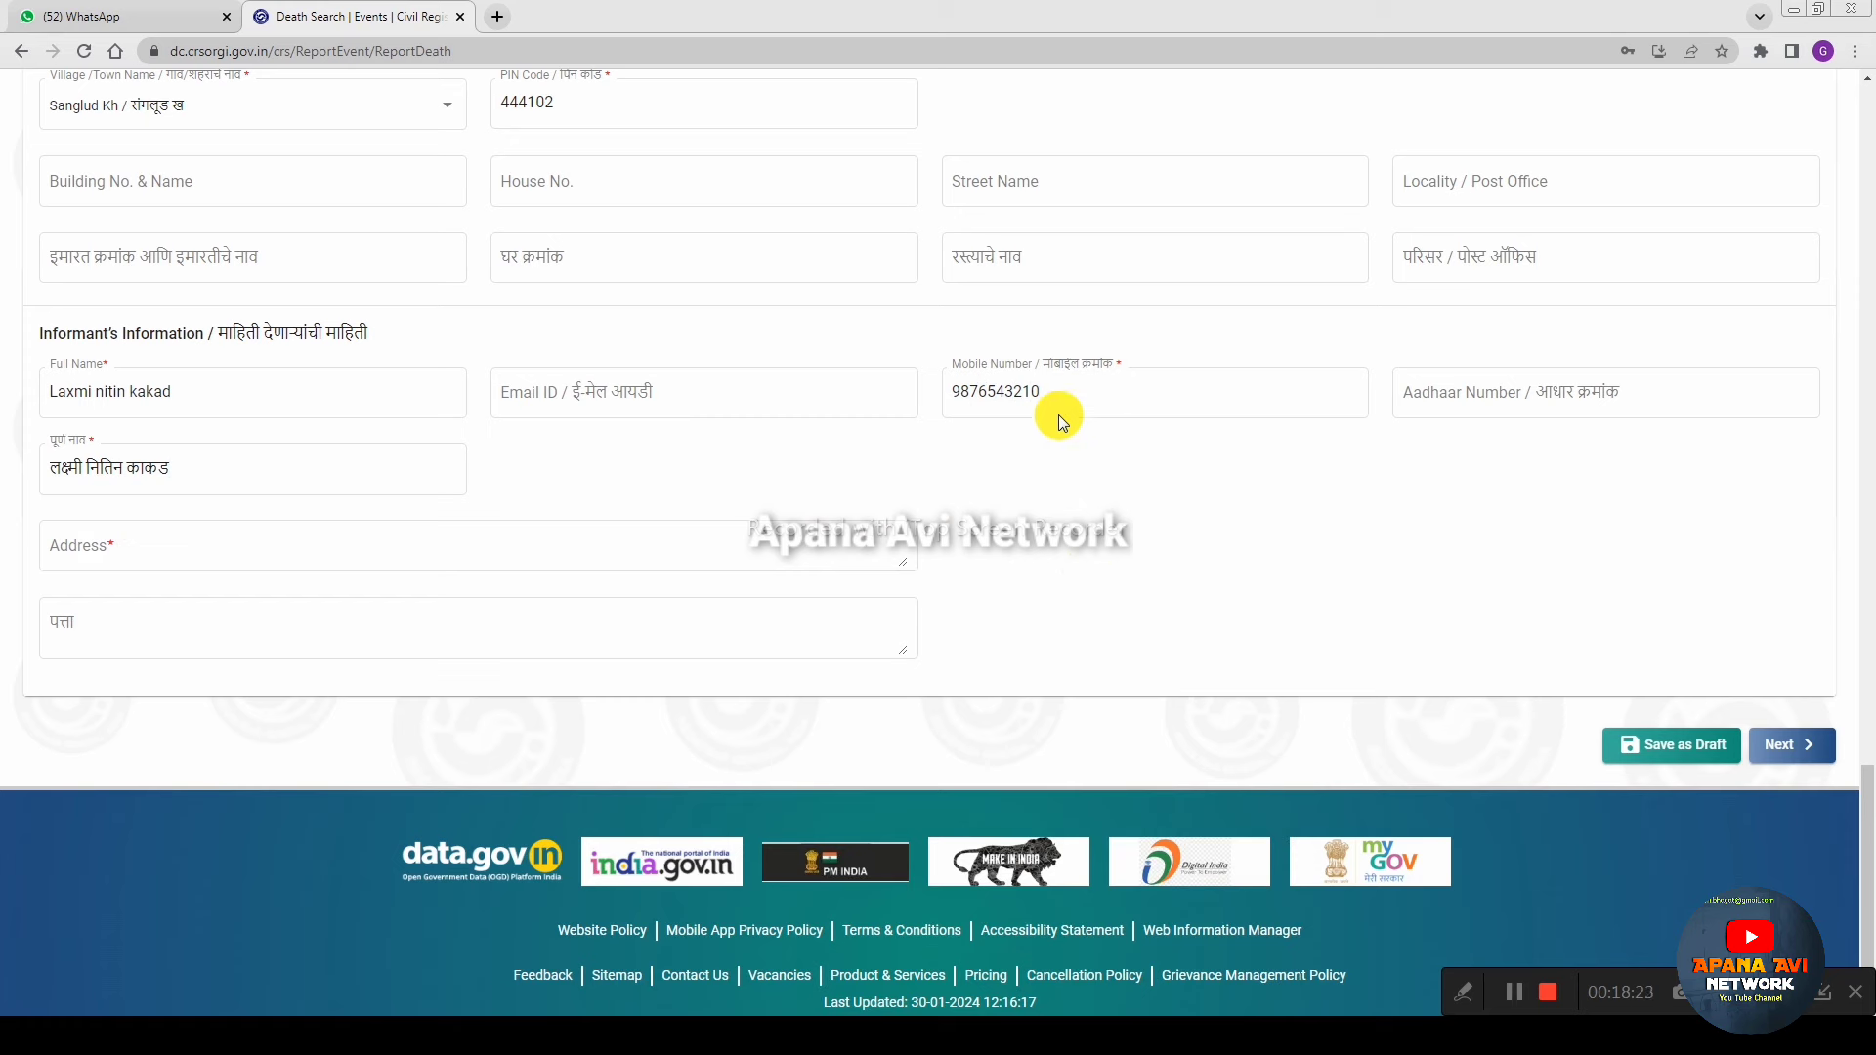
left_click(971, 391)
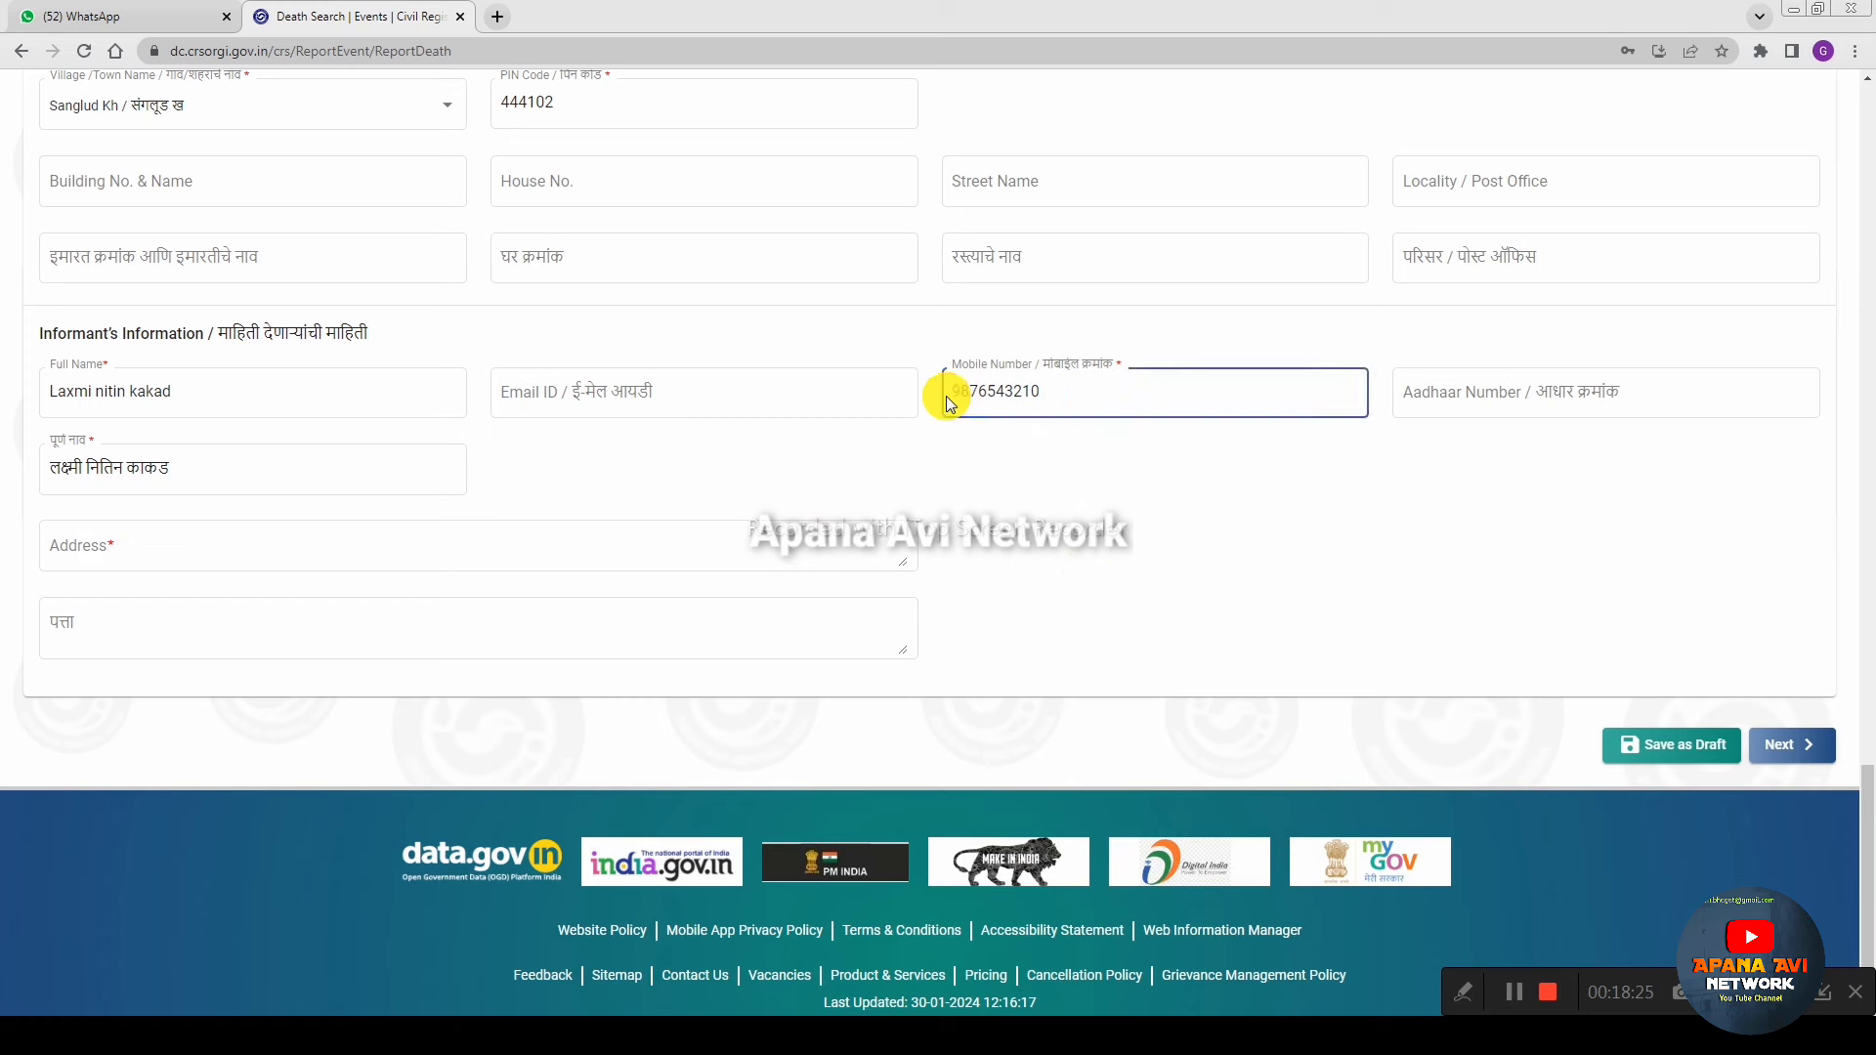
double_click(946, 396)
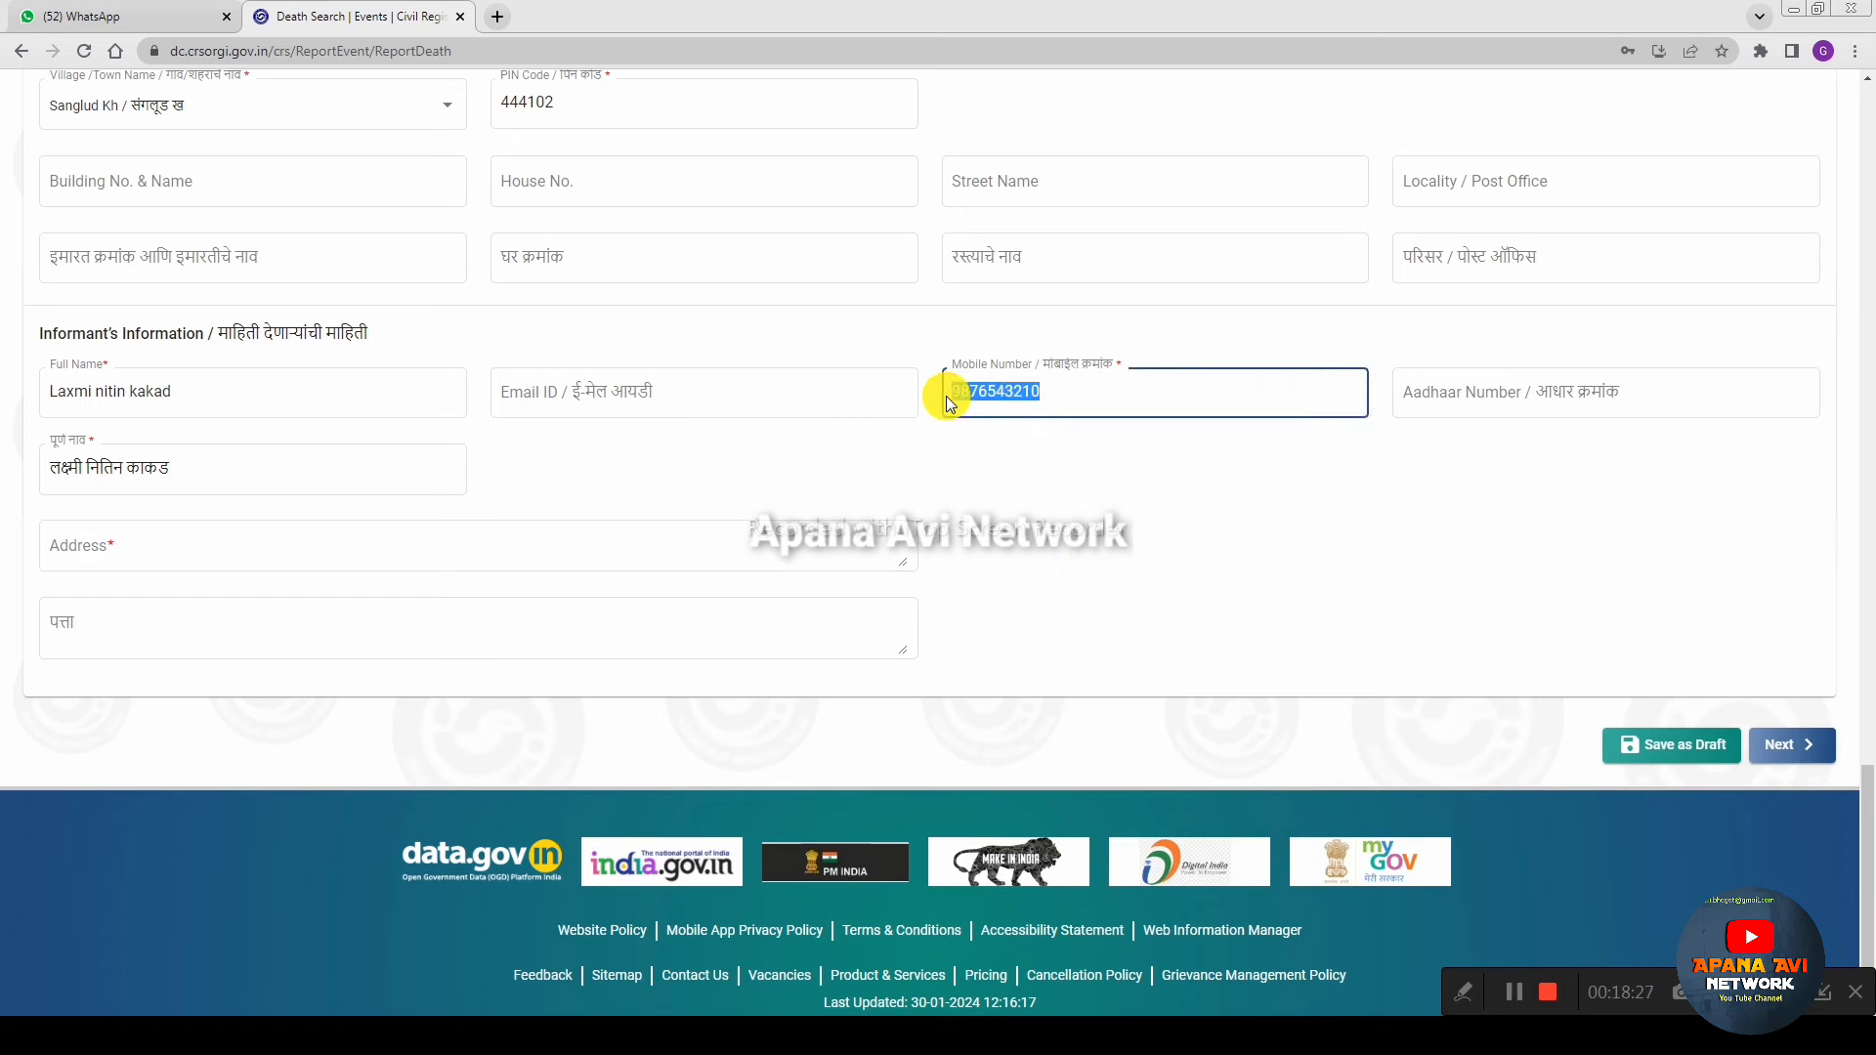
key("BackSpace")
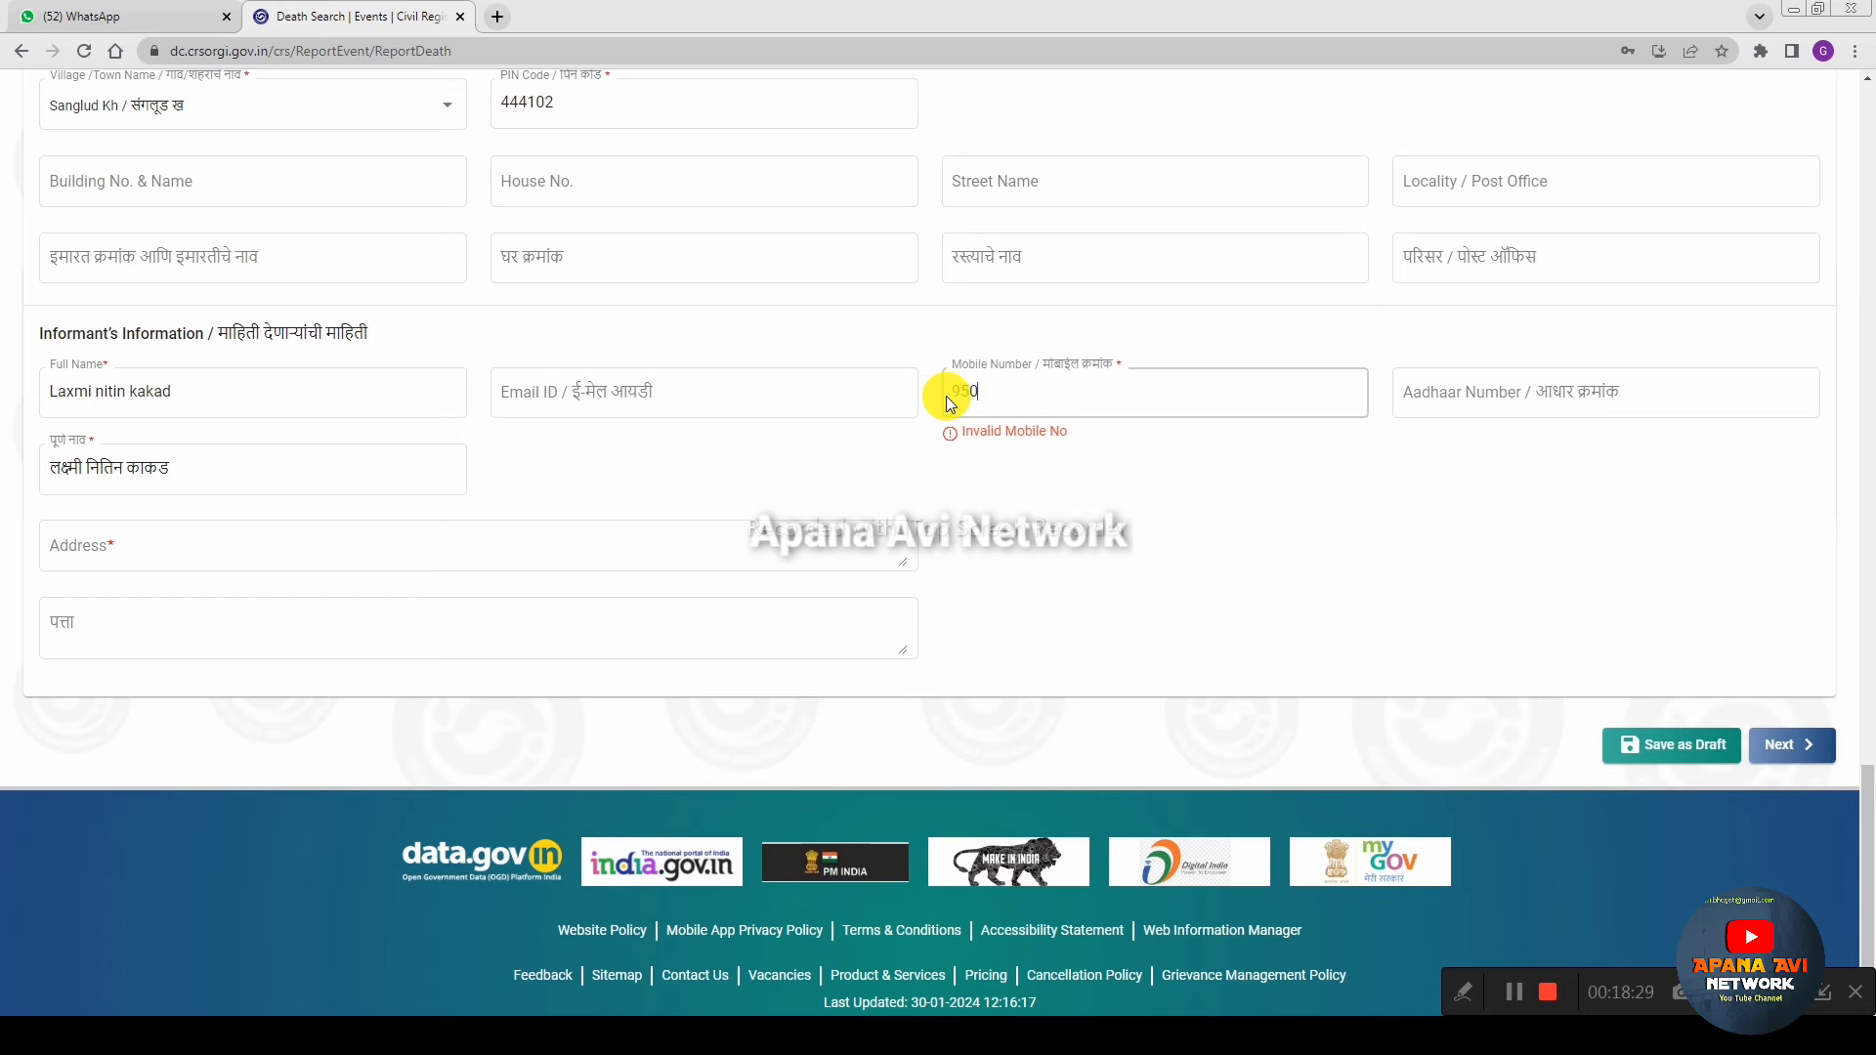
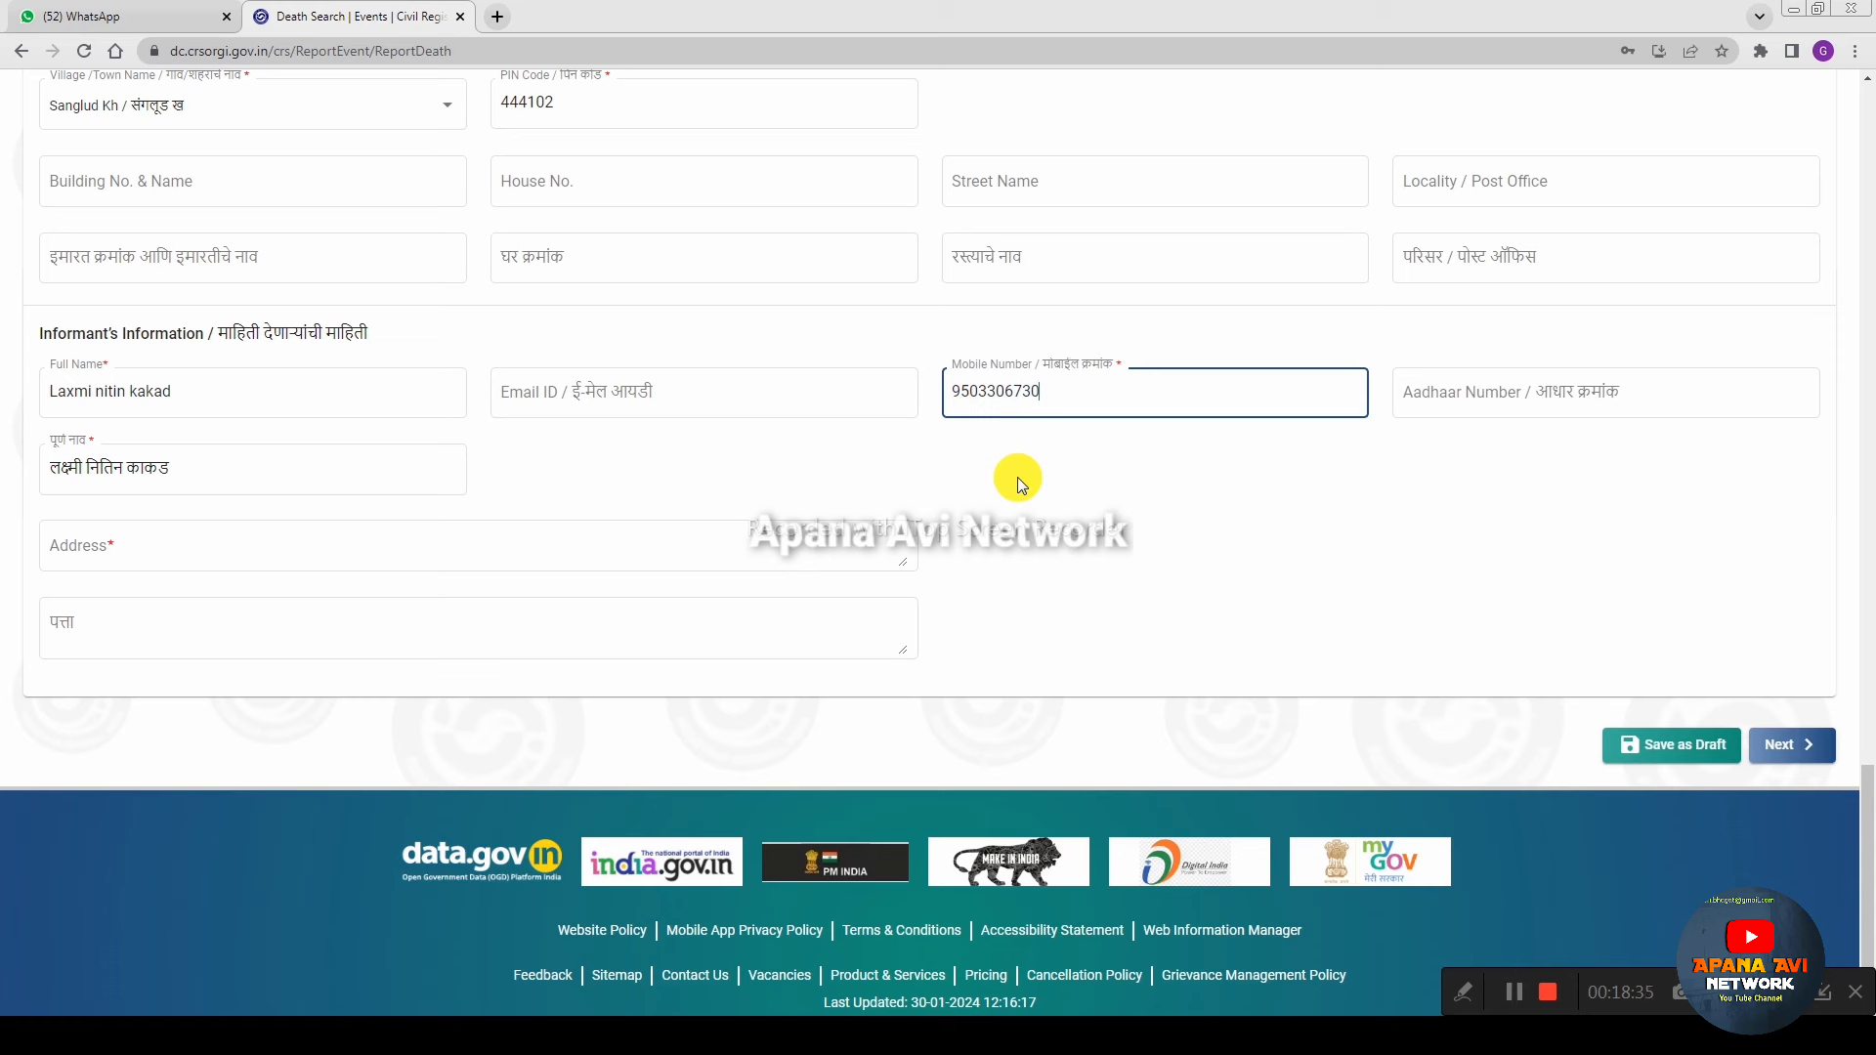
- Type the informant's address in uppercase English
left_click(132, 537)
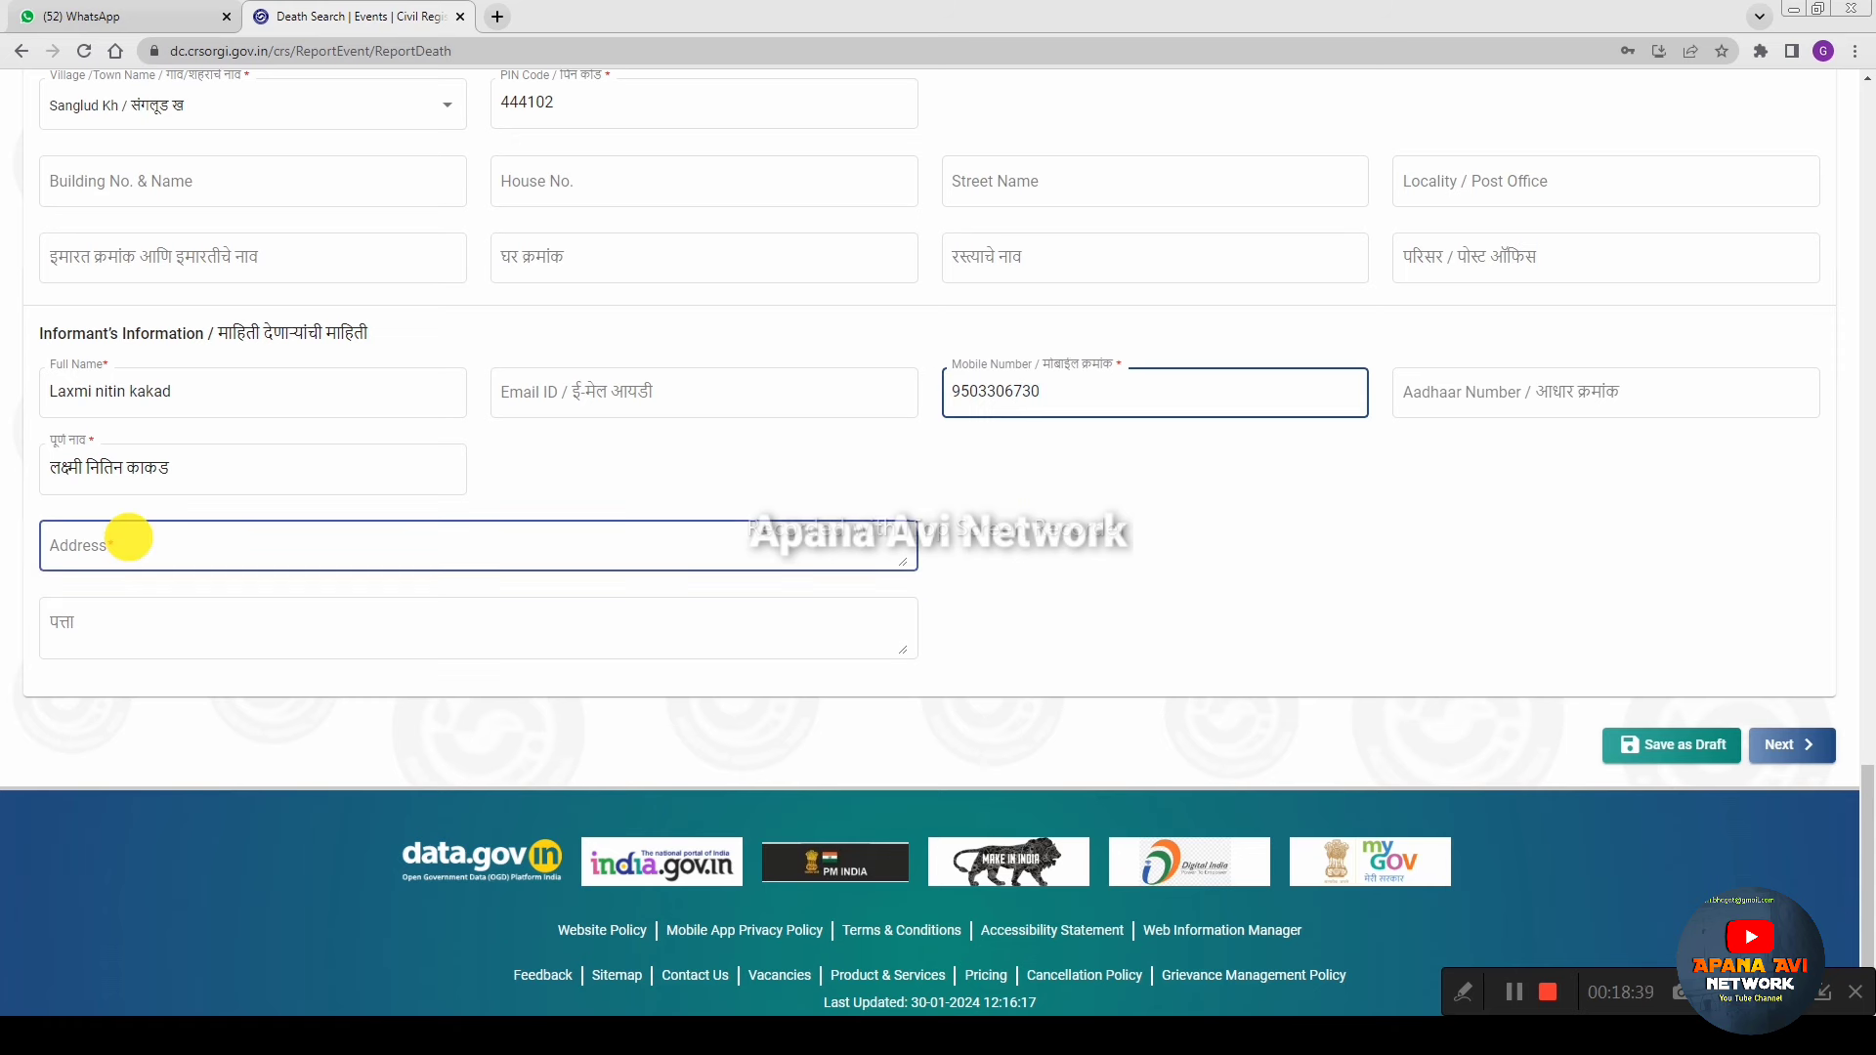
type("sang")
key("BackSpace")
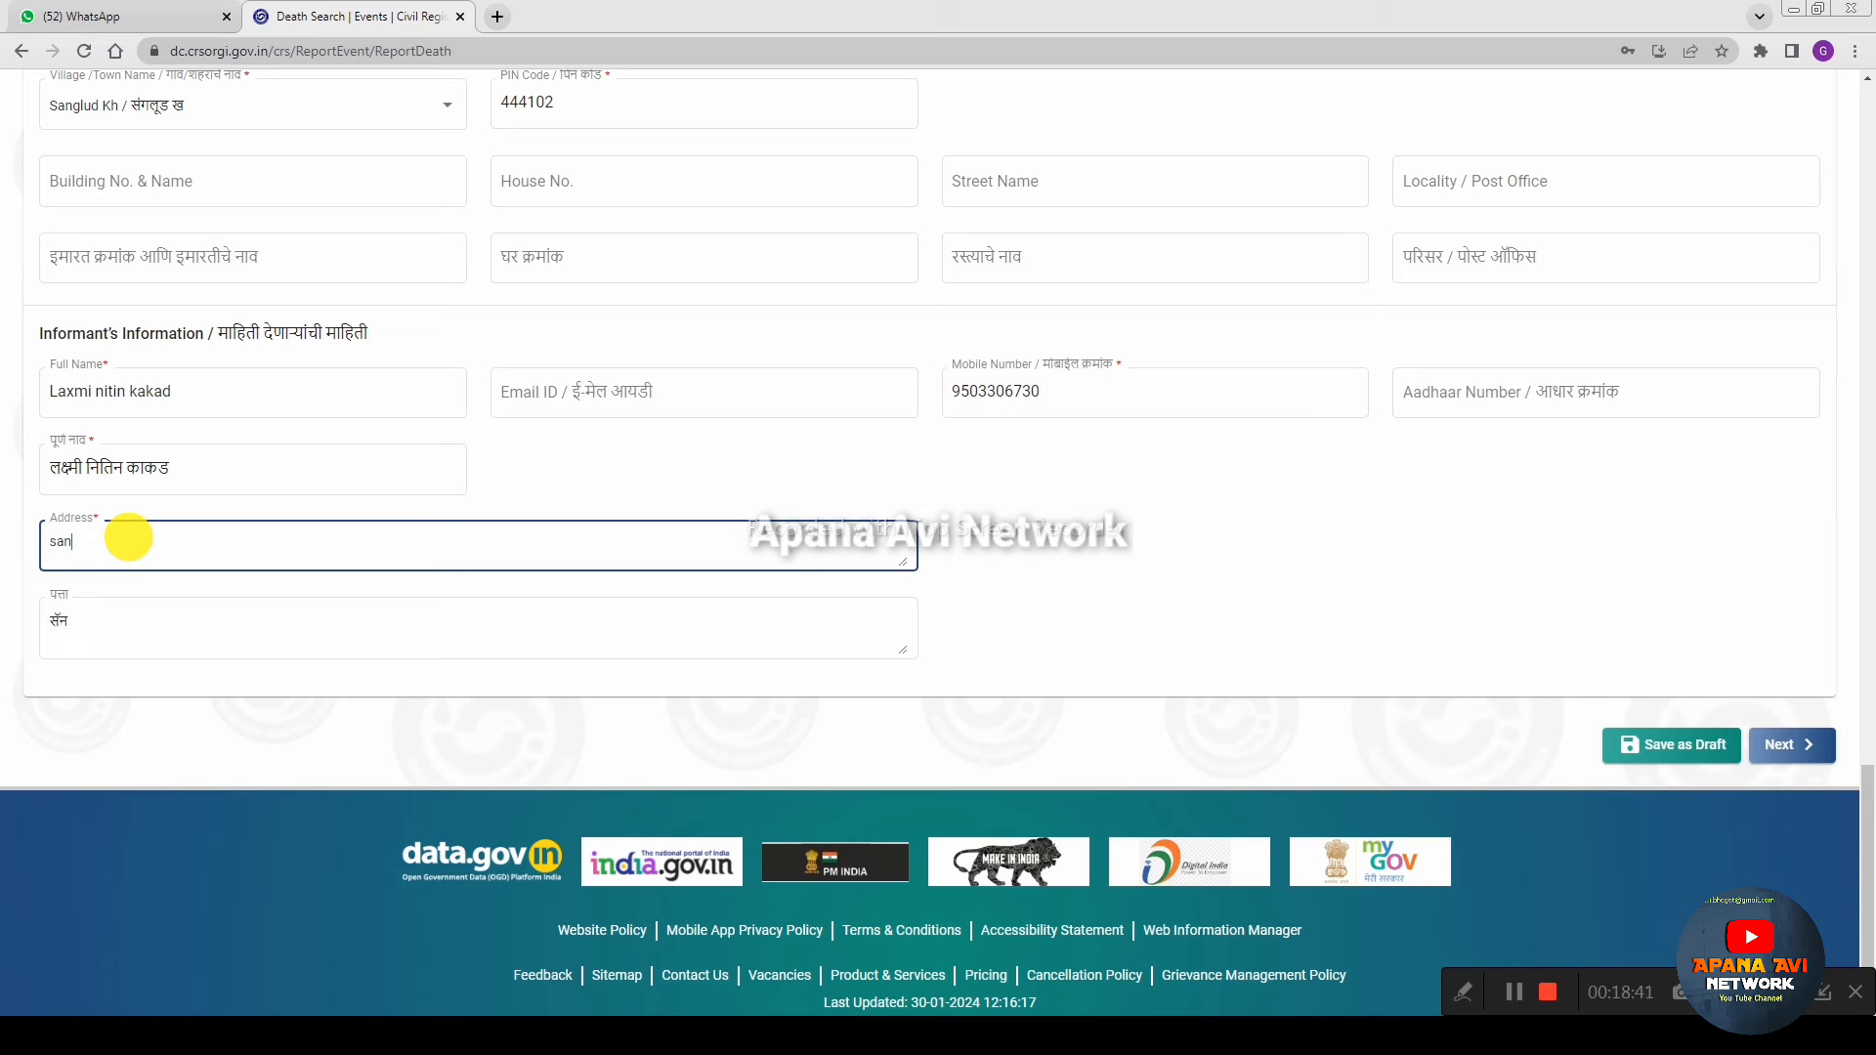
key("BackSpace")
key("BackSpace")
key("BackSpace")
type("SANGLOOD BK AKOLA")
- Correct the Marathi पता field using the transliteration suggestions
left_click(195, 643)
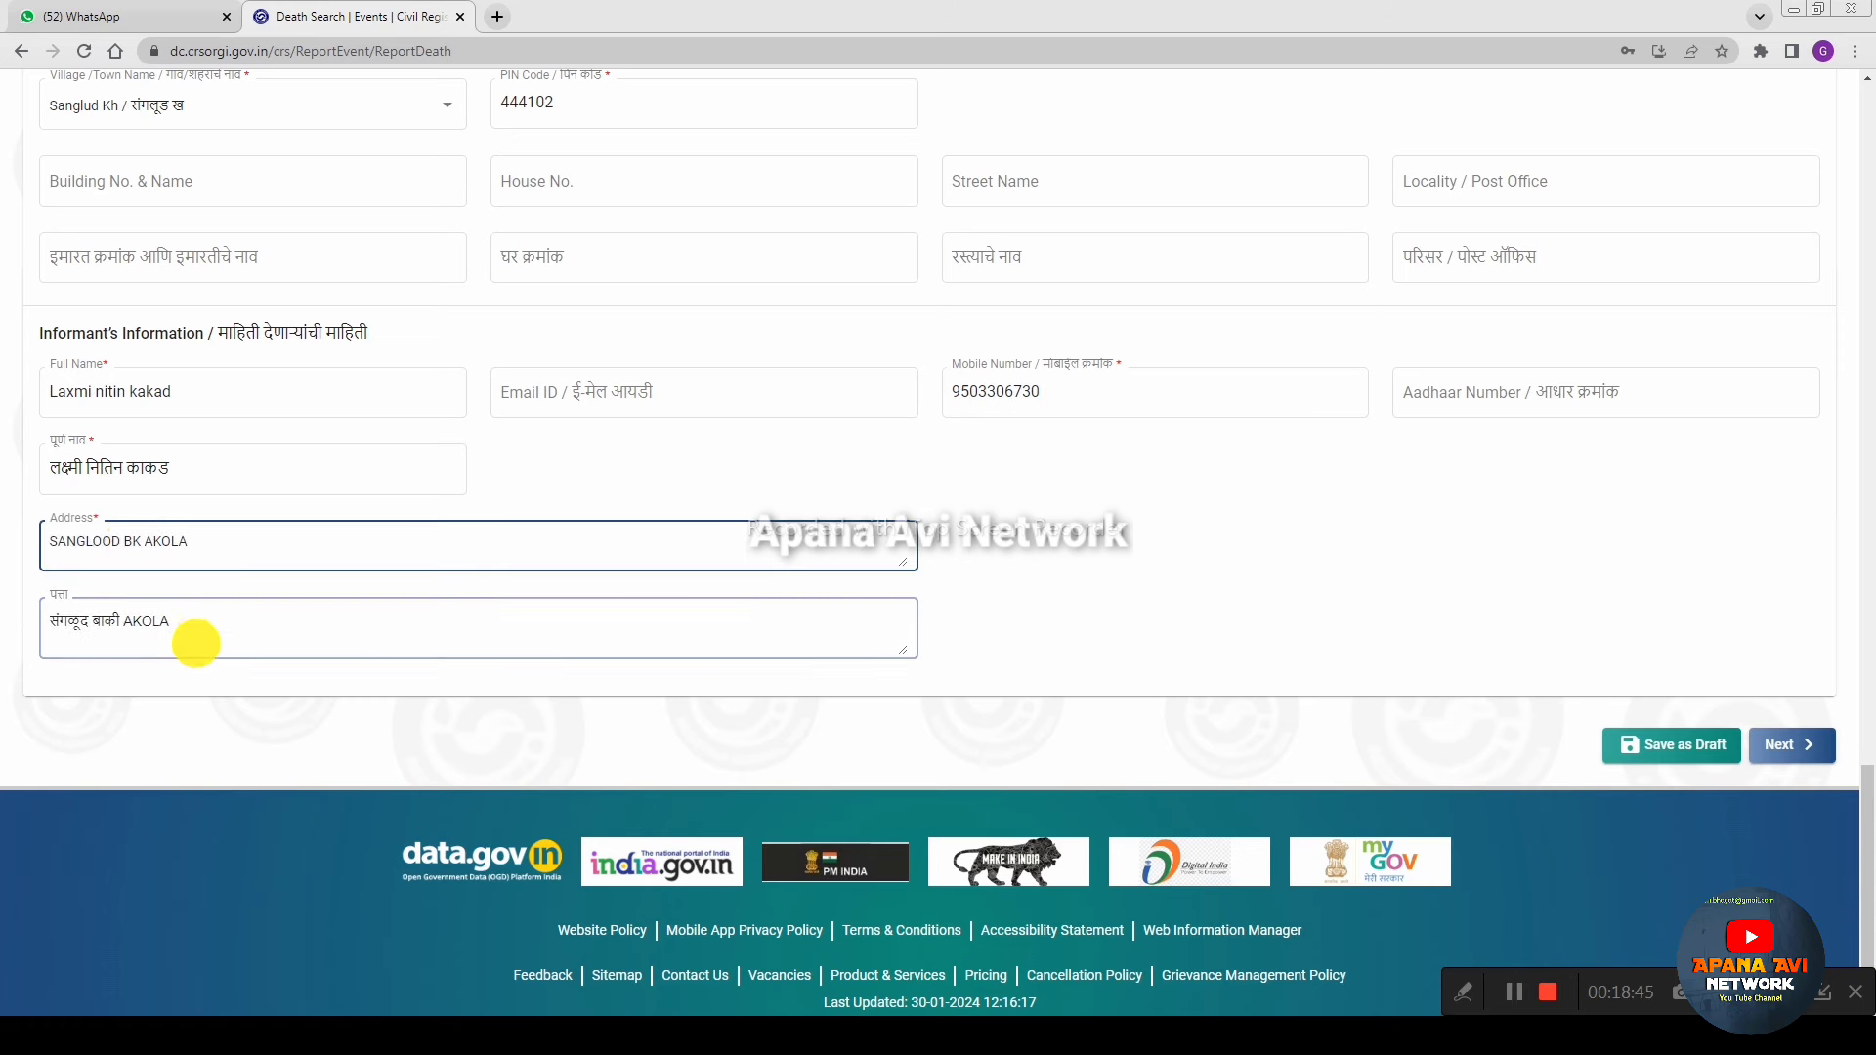
left_click(196, 643)
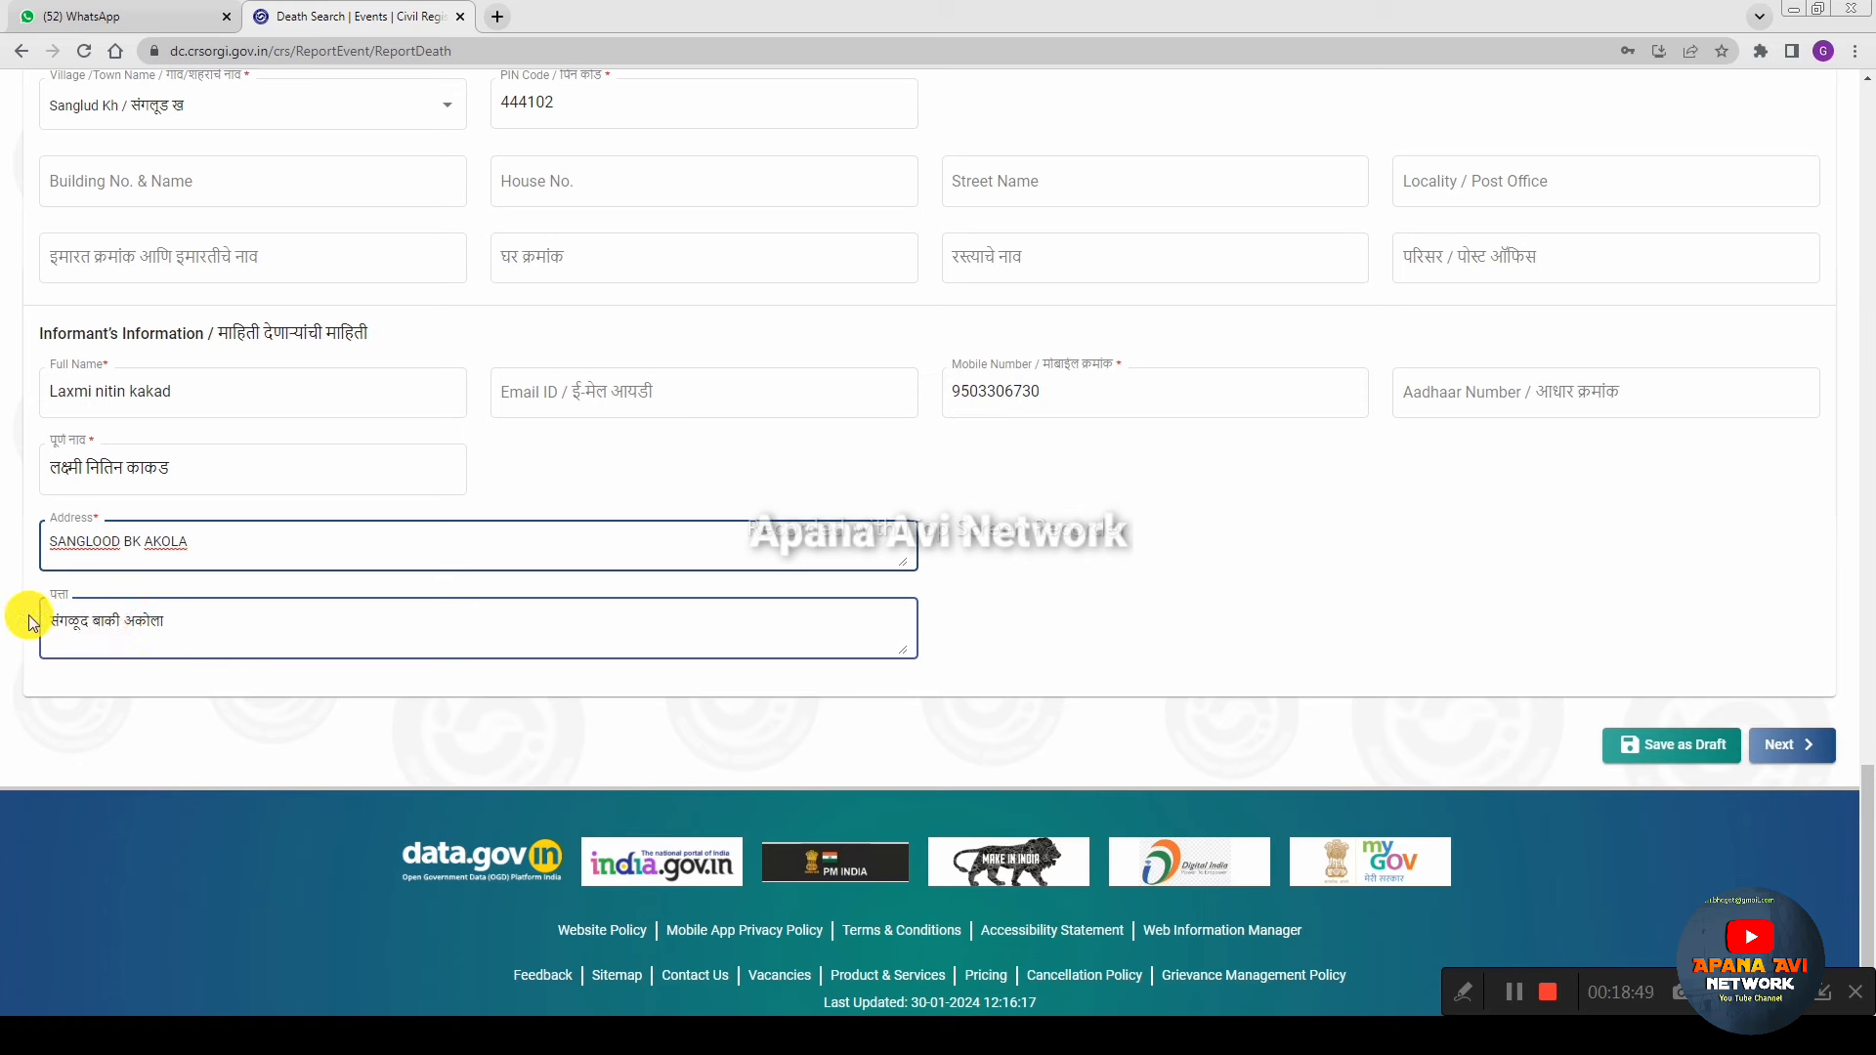
type("sang")
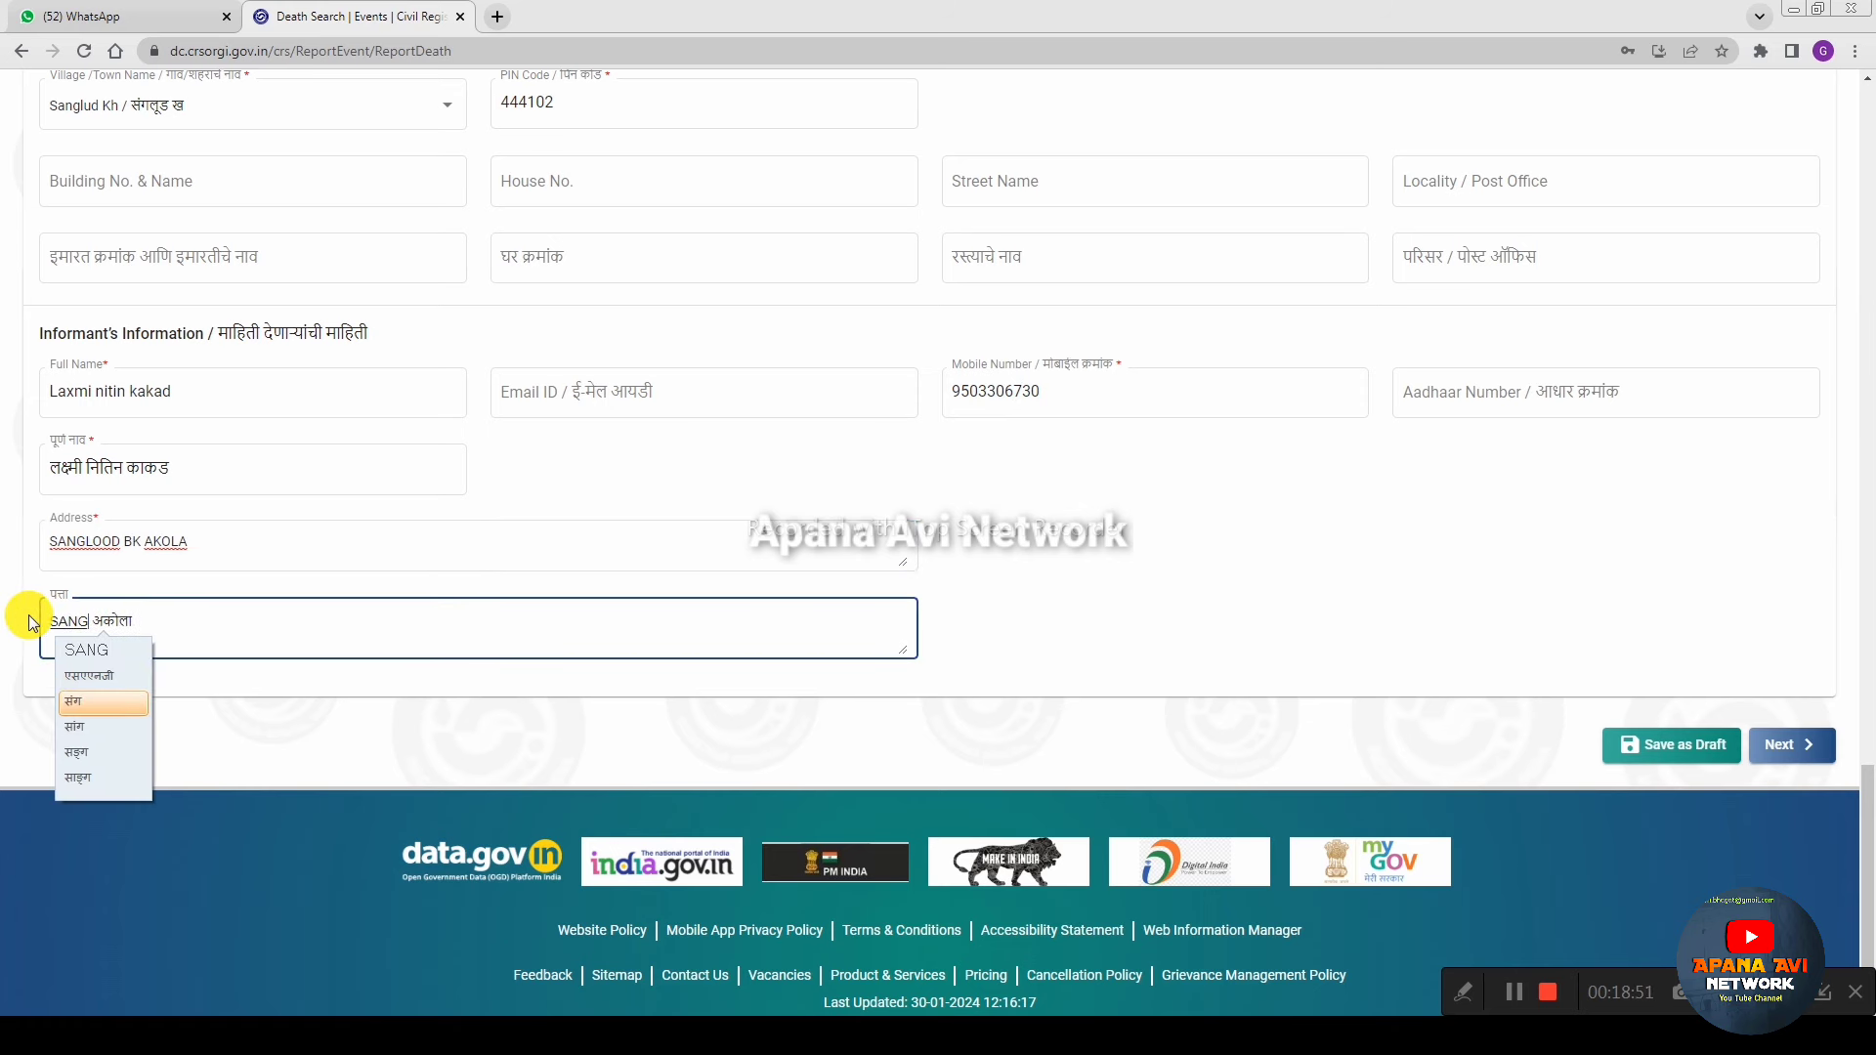
type("alud bu")
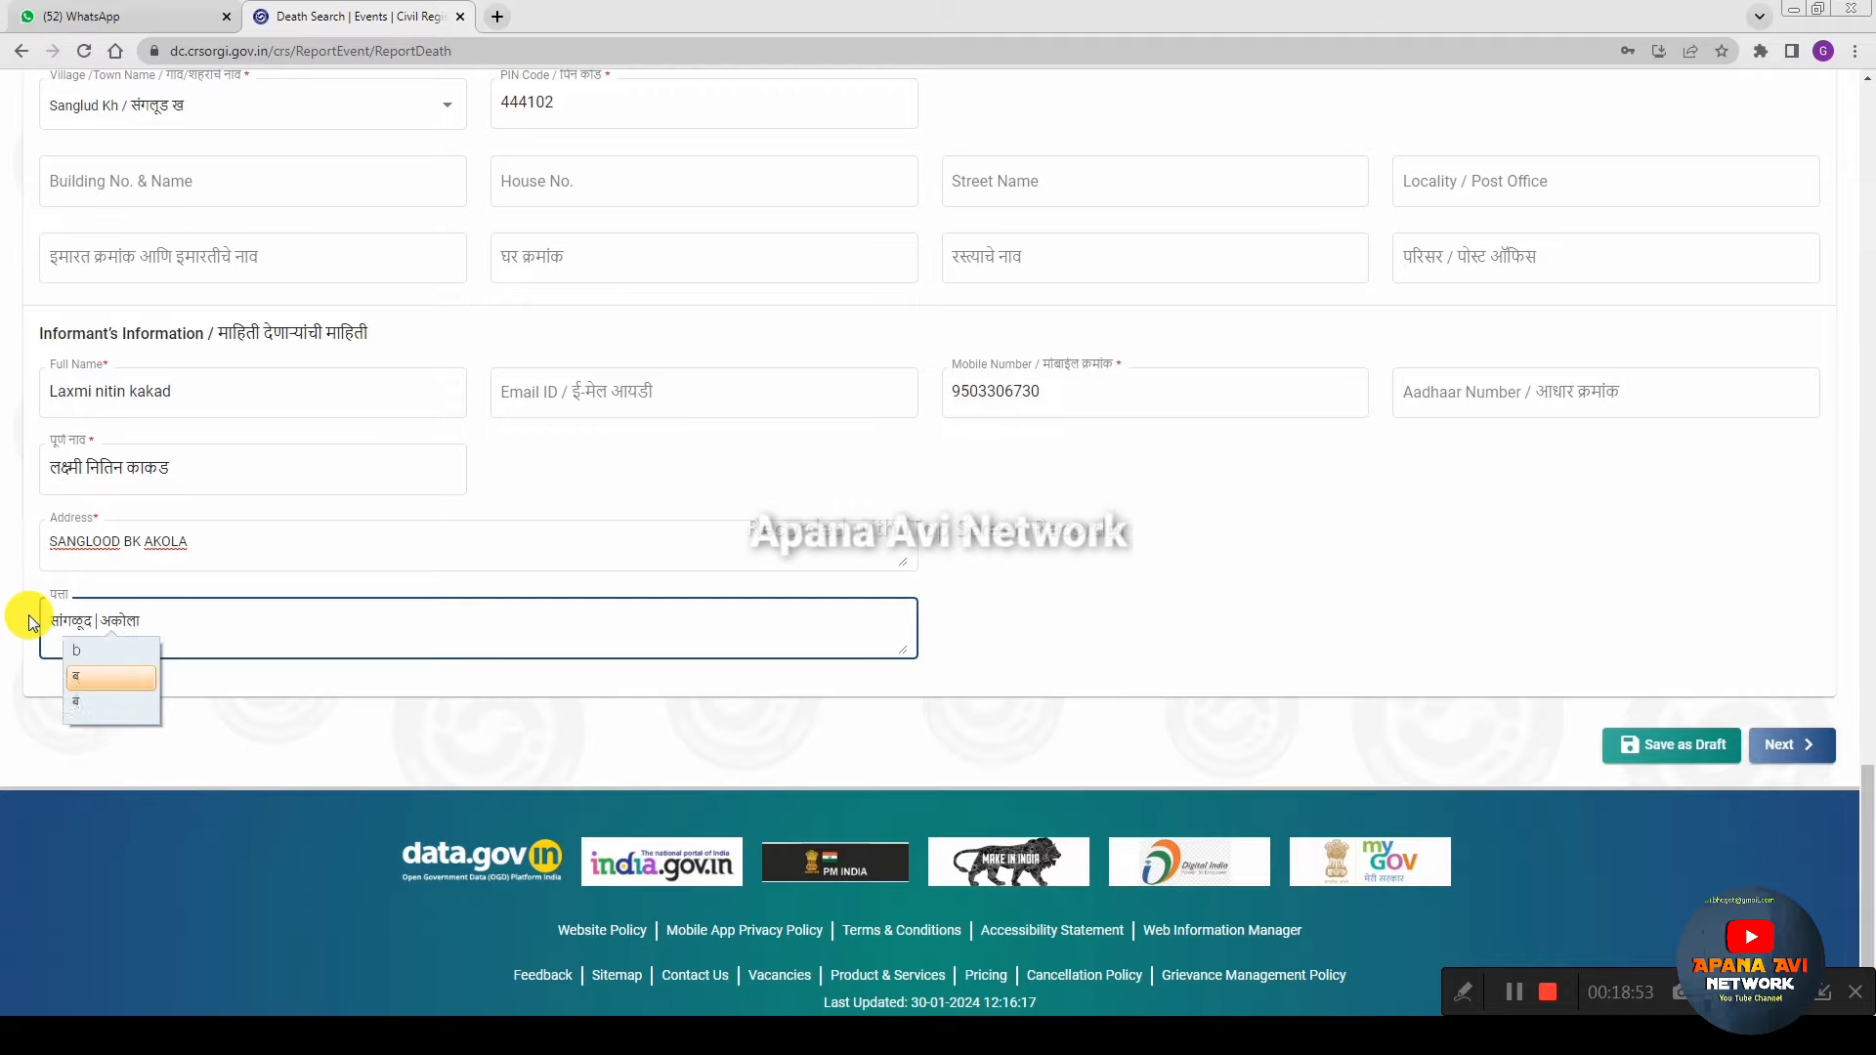
key("Down")
key("Return")
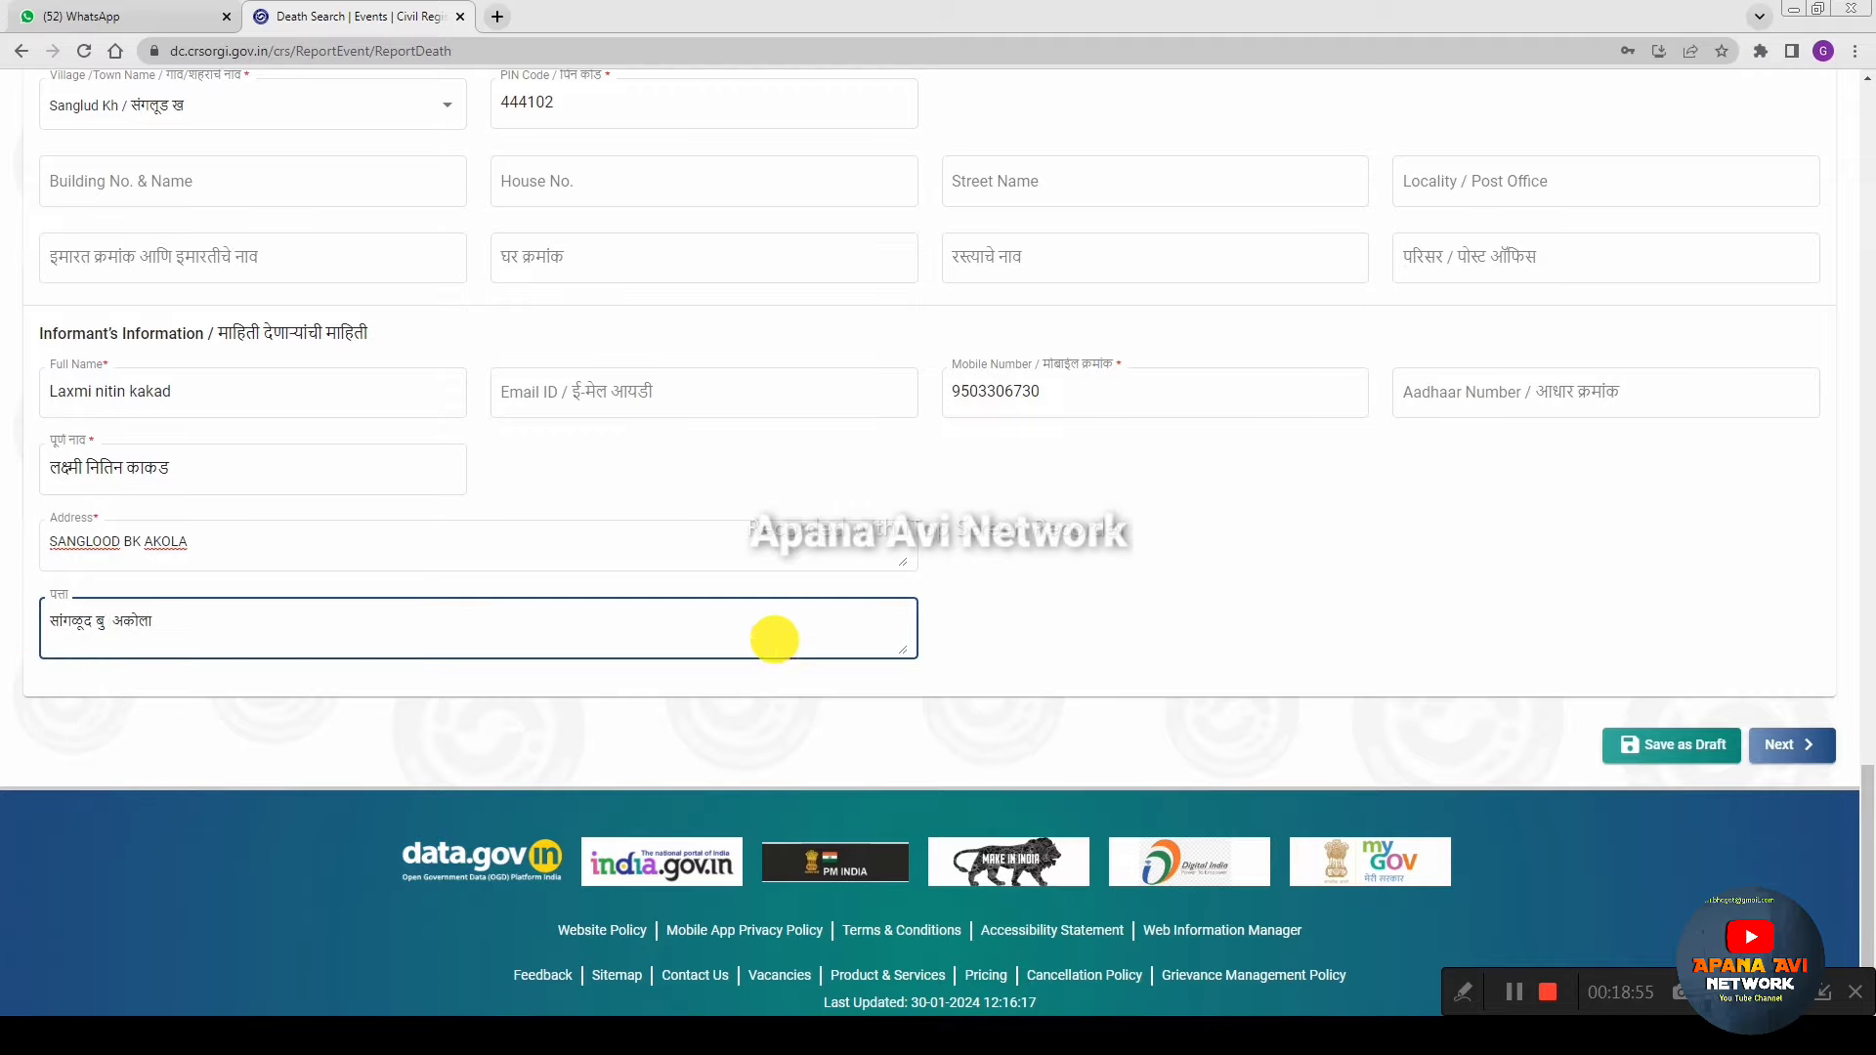
scroll(694, 649, "up", 2)
scroll(694, 649, "up", 20)
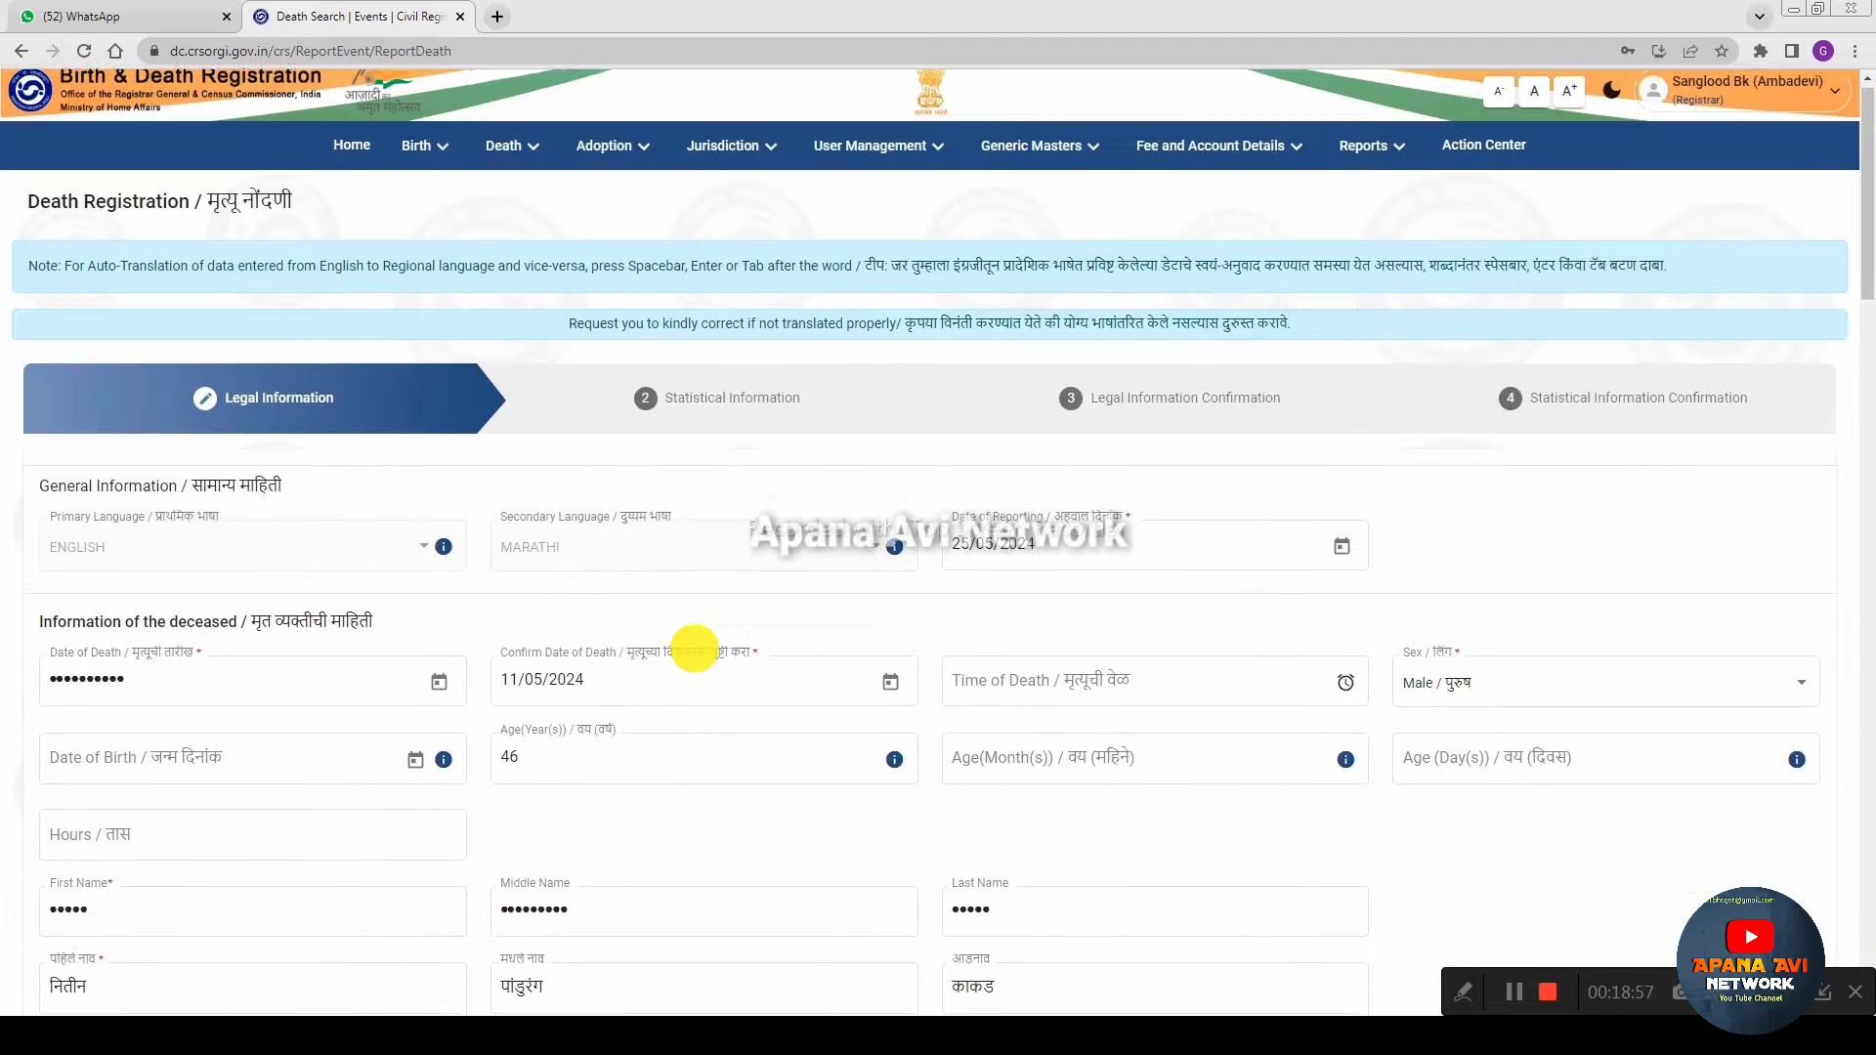
- Advance with Next and confirm both prompts about the mother's unknown information
scroll(729, 661, "down", 20)
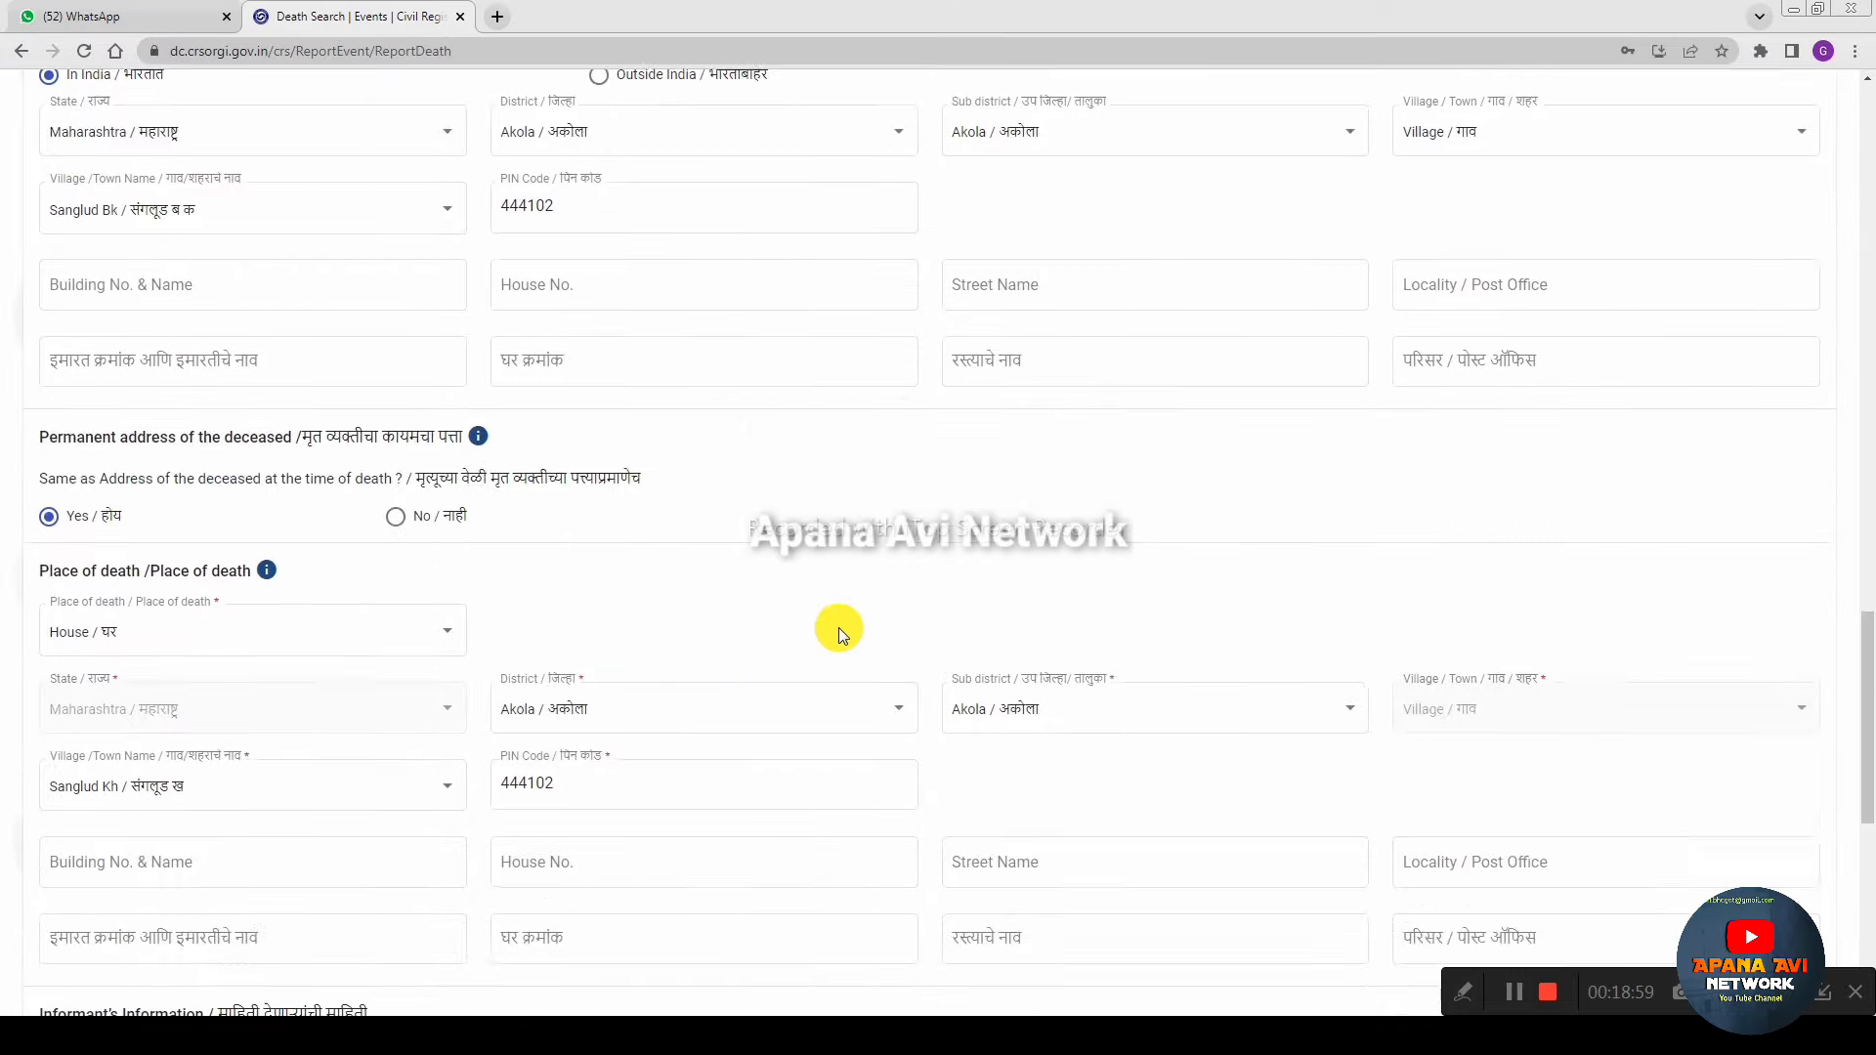
scroll(725, 518, "down", 4)
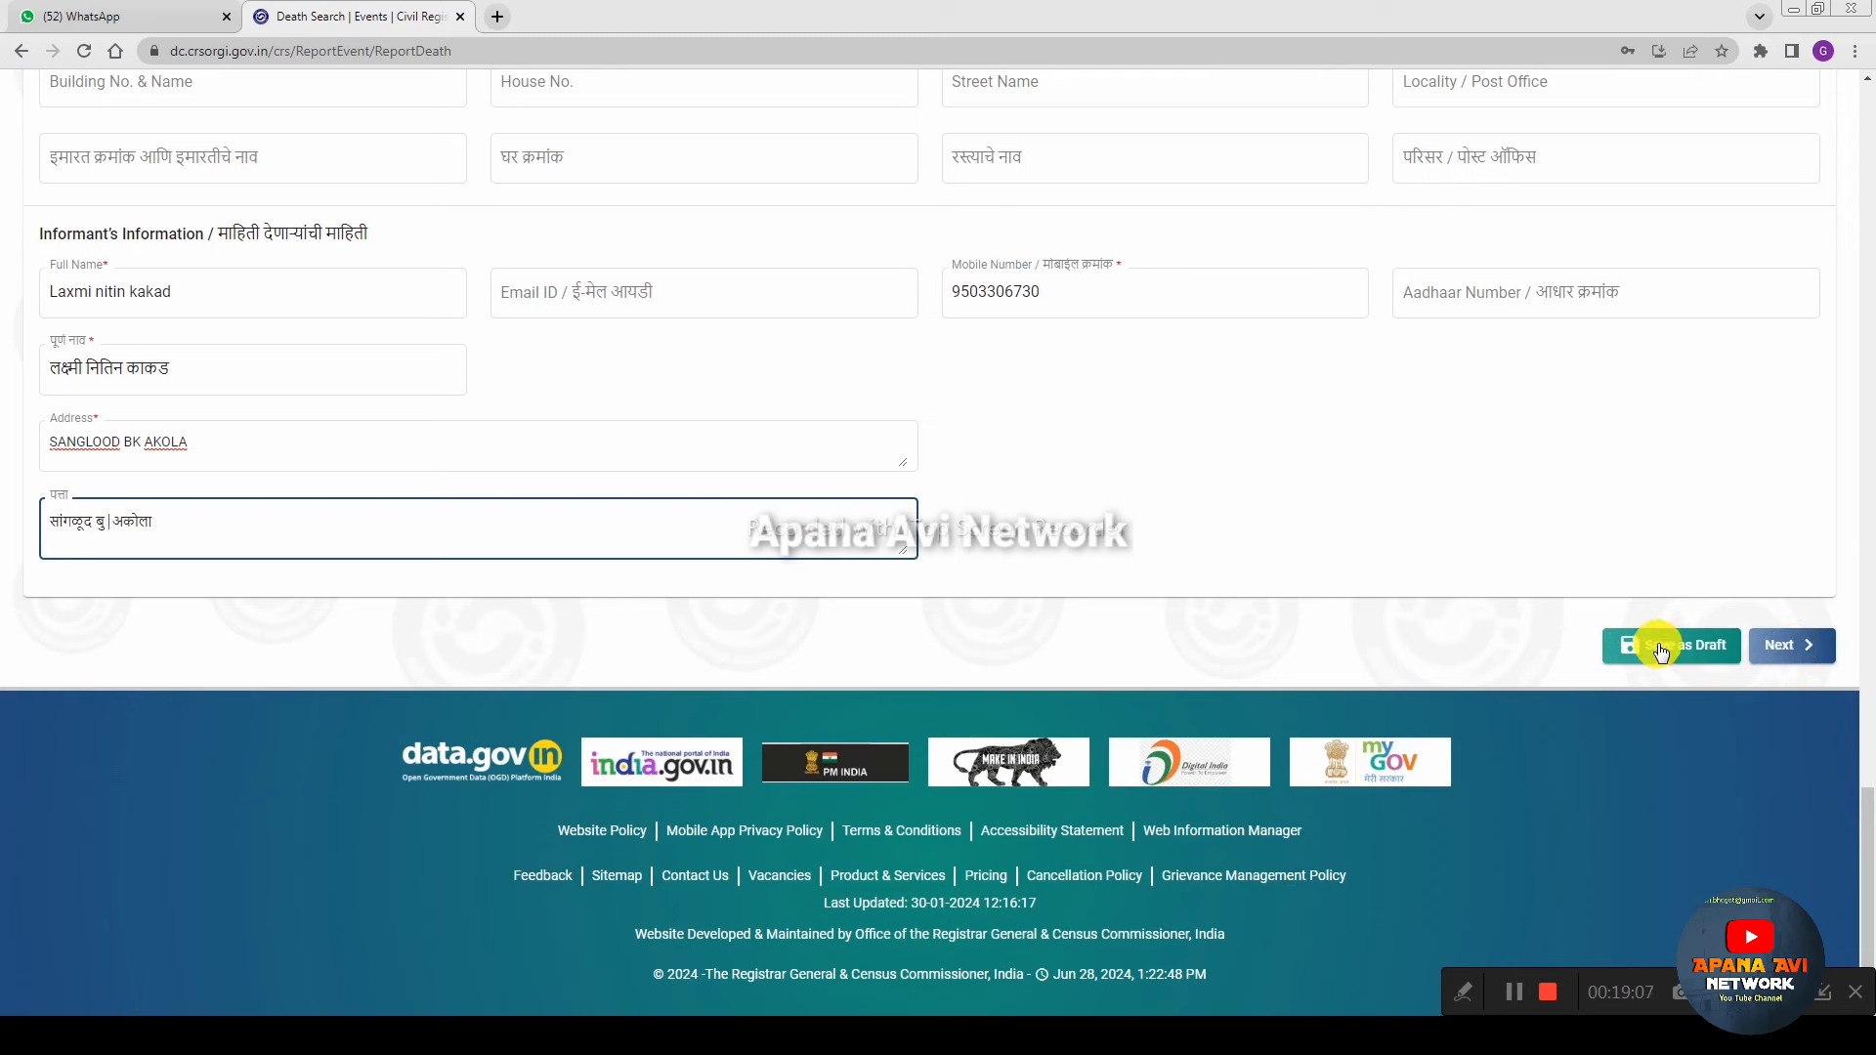
left_click(1793, 646)
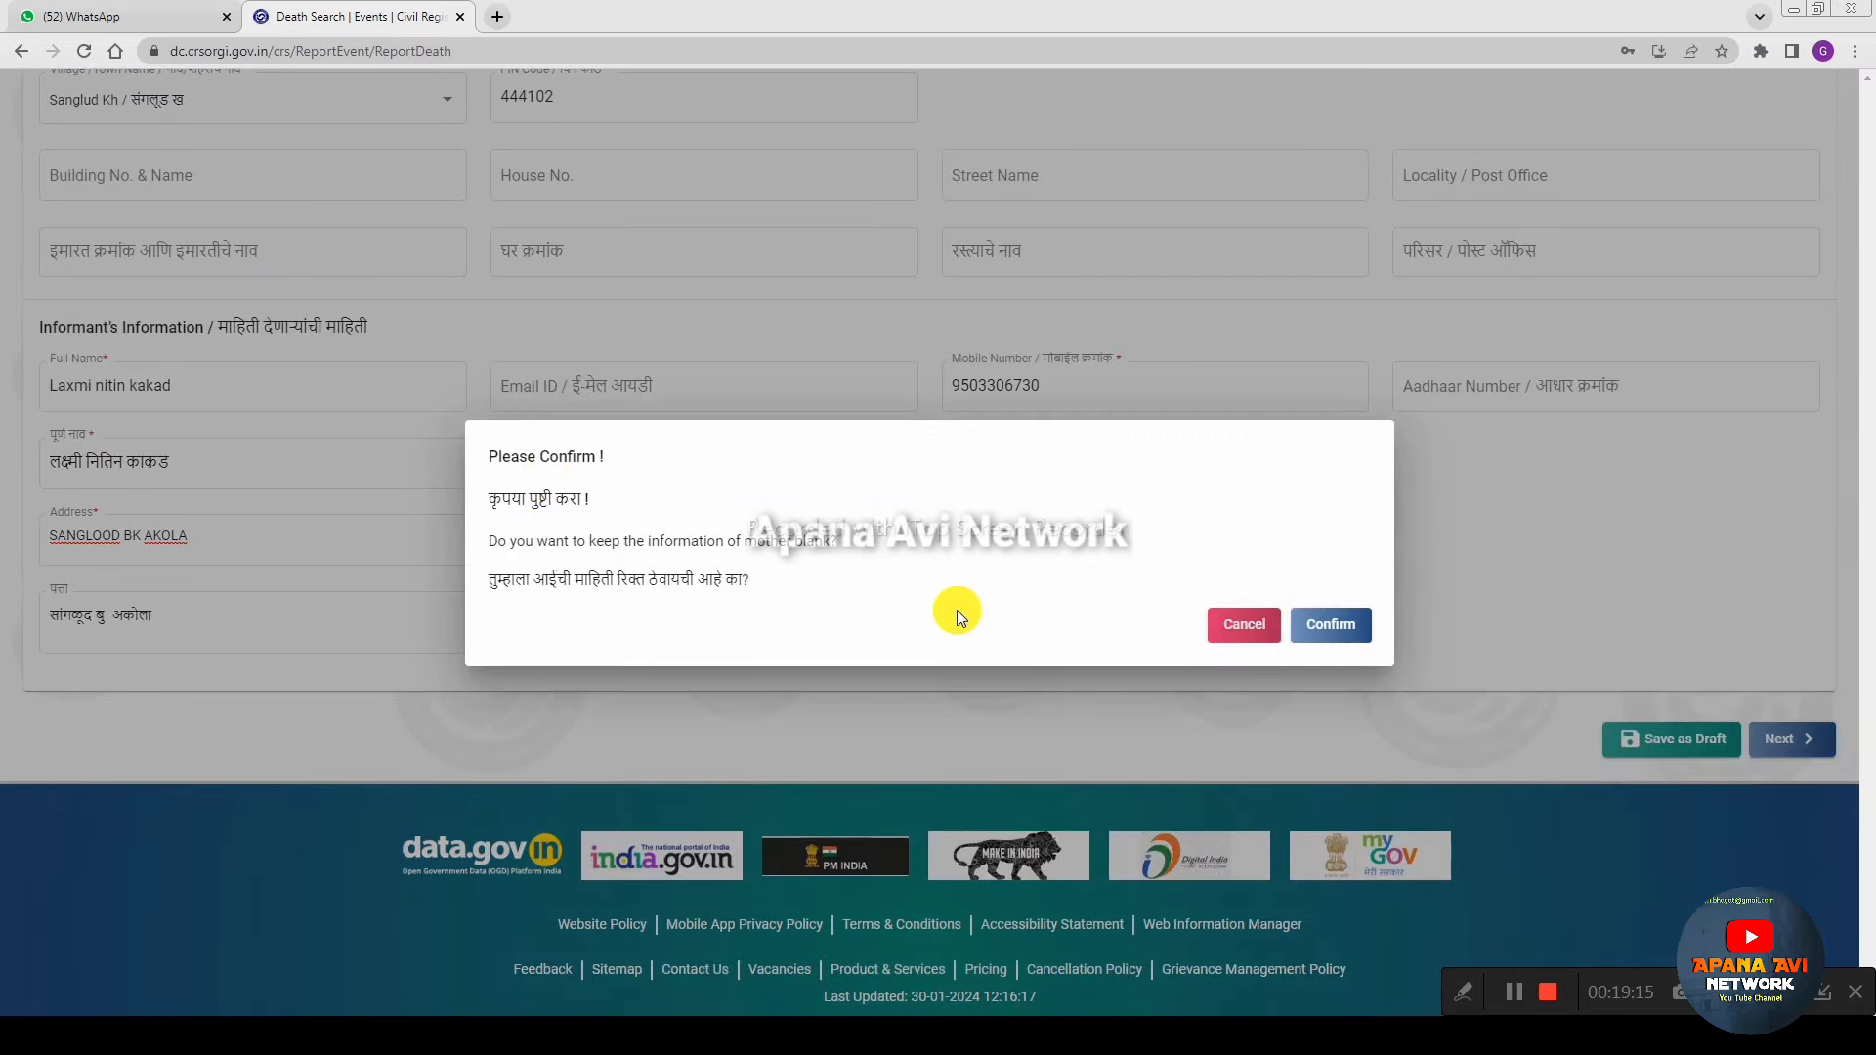
left_click(1342, 631)
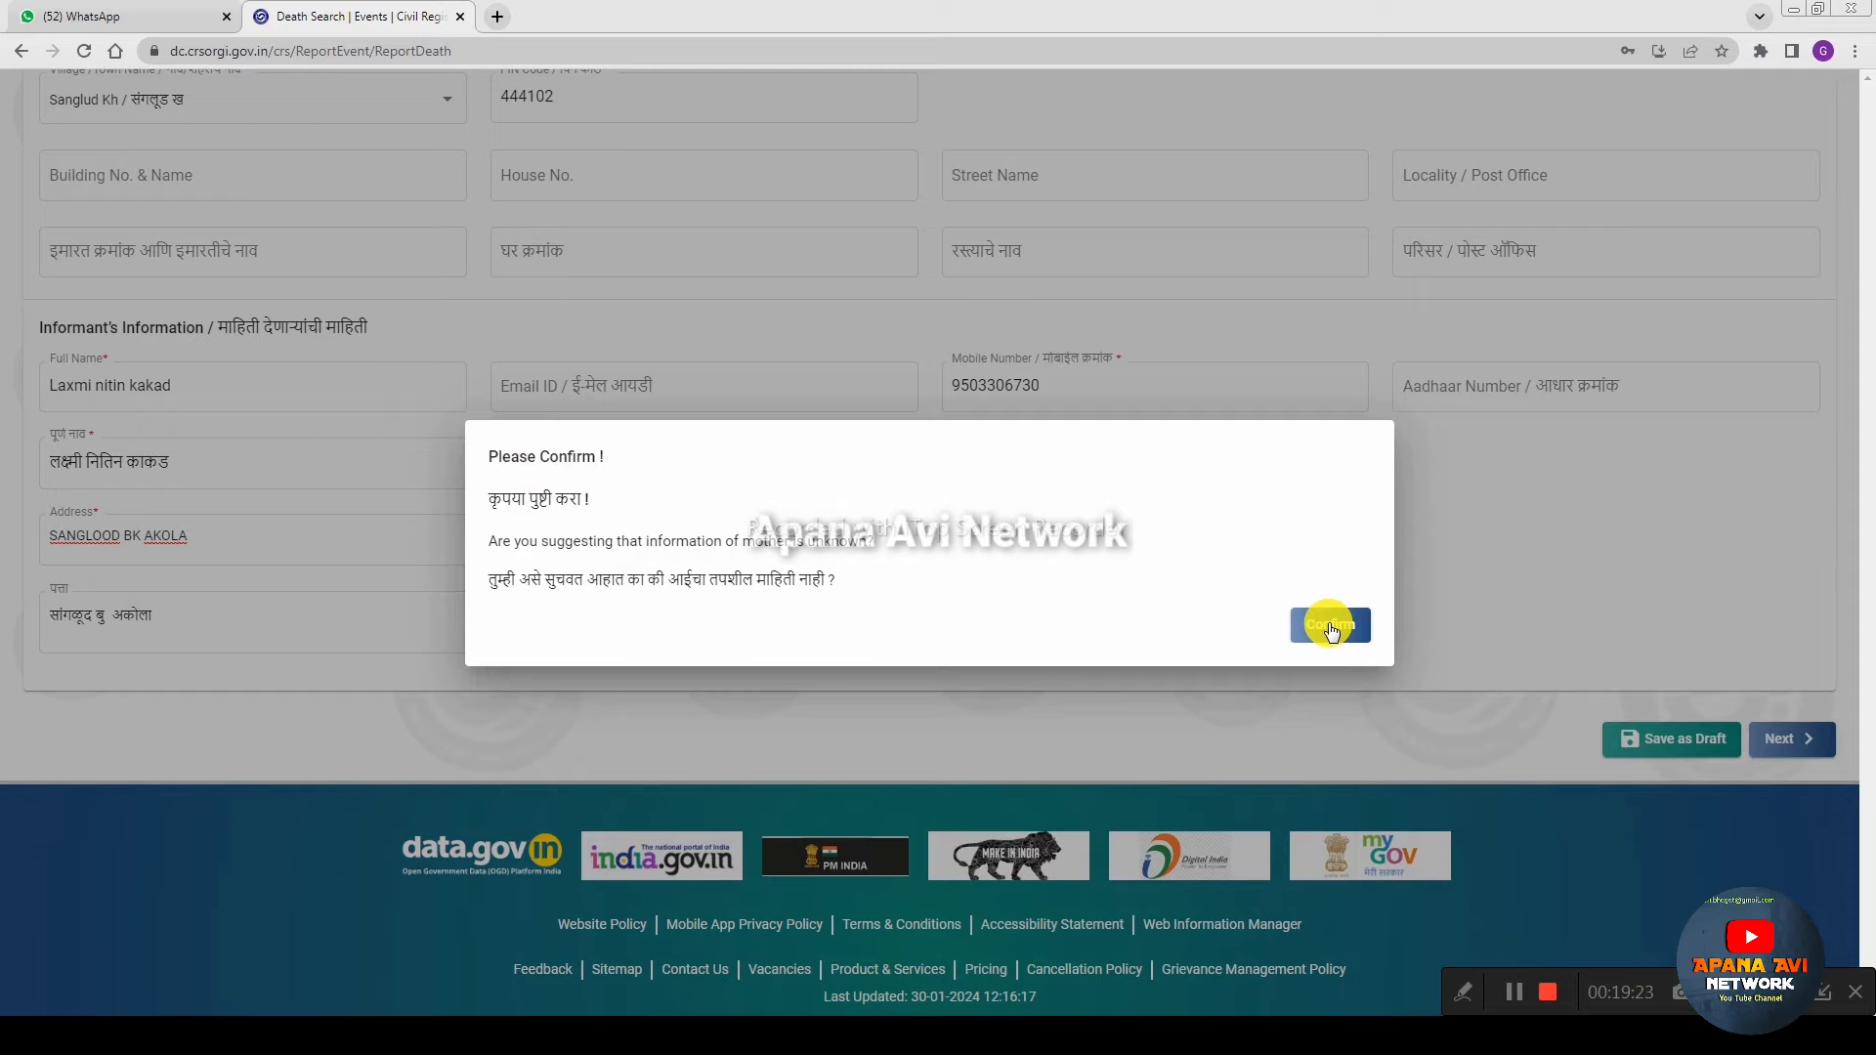
left_click(1331, 627)
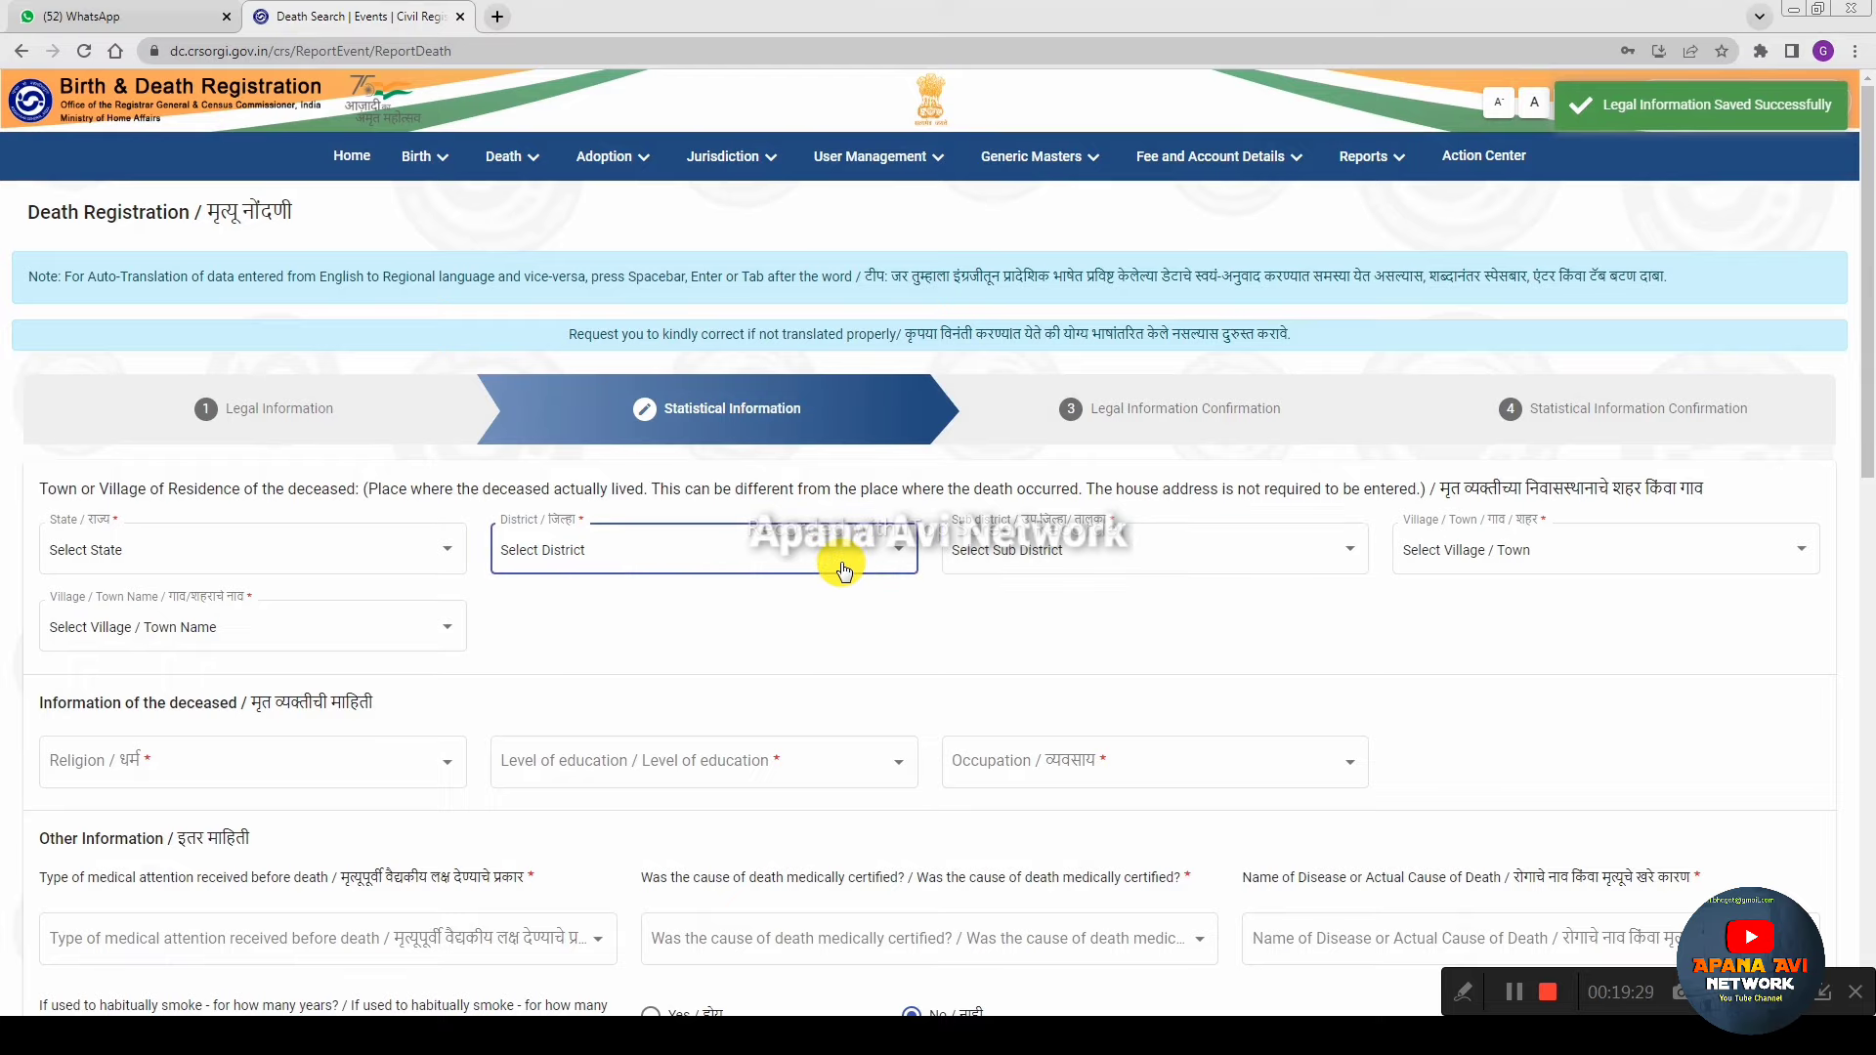
- Set the residence state to Maharashtra, with Akola as district and sub district
scroll(843, 570, "down", 1)
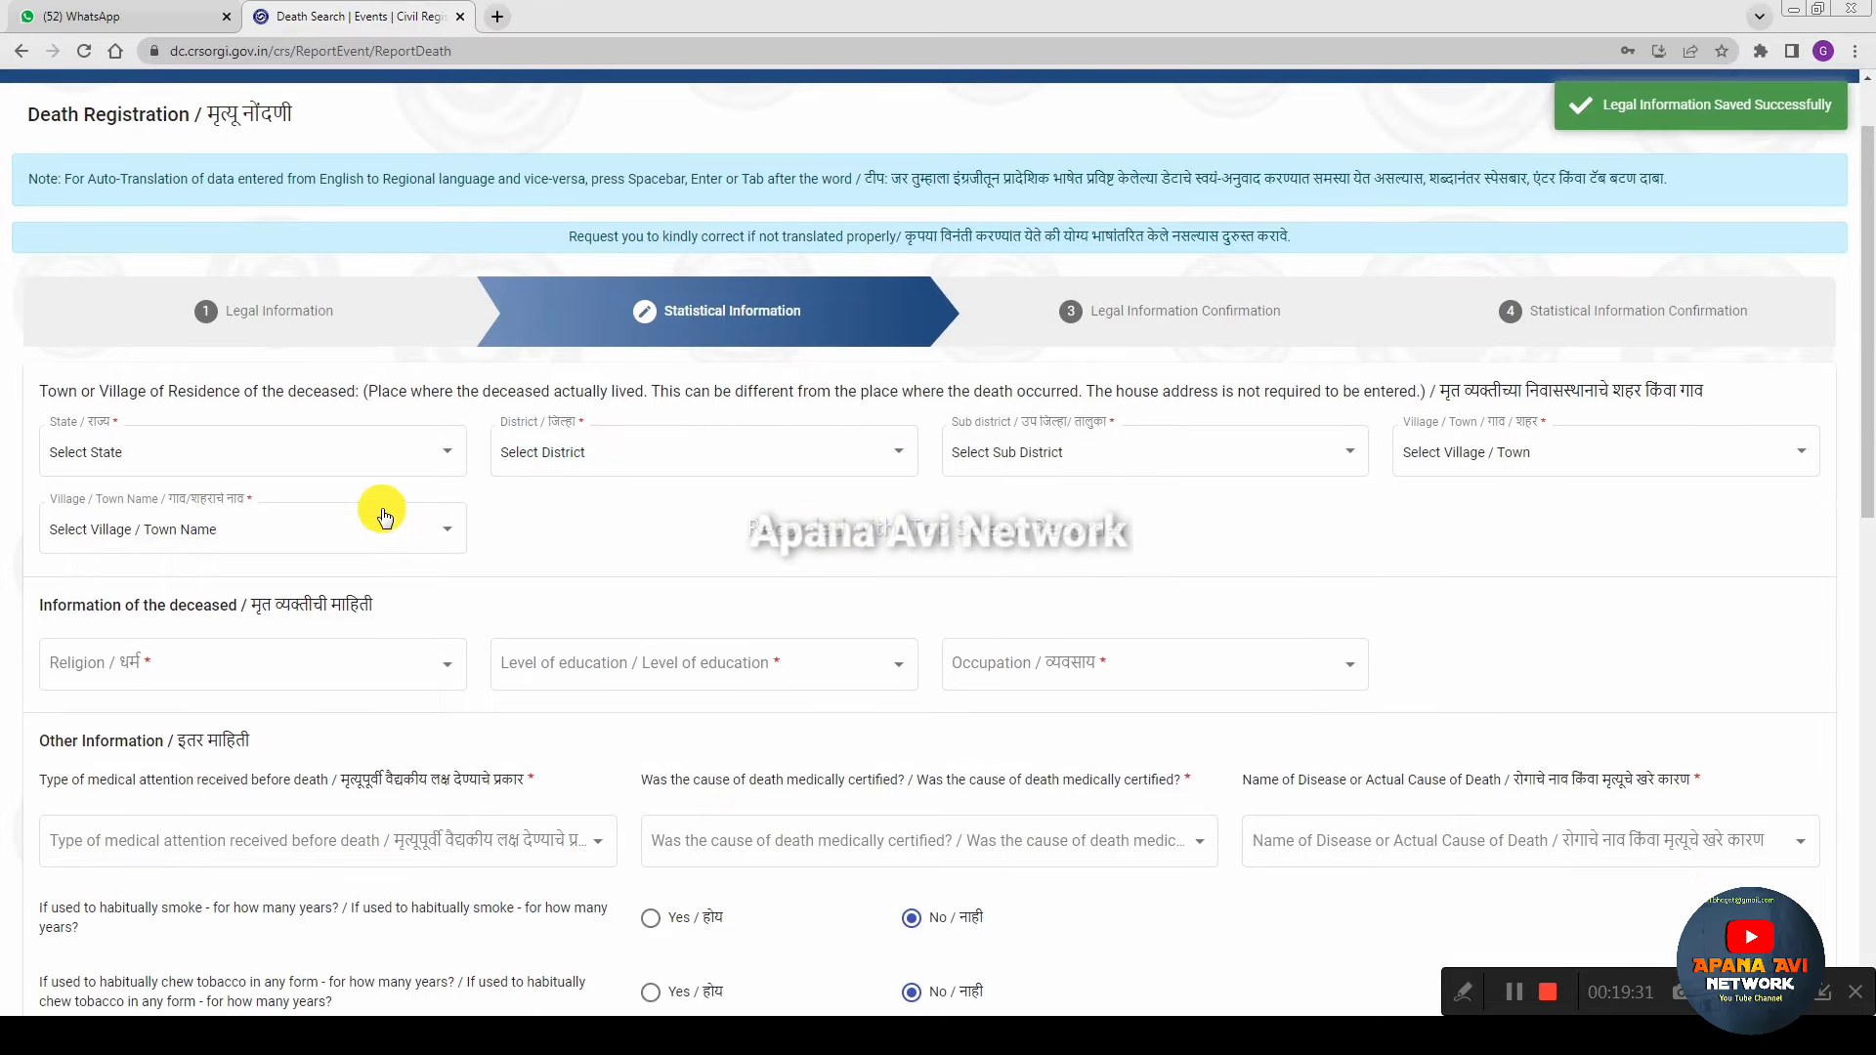
left_click(263, 459)
scroll(197, 632, "down", 3)
scroll(199, 636, "down", 5)
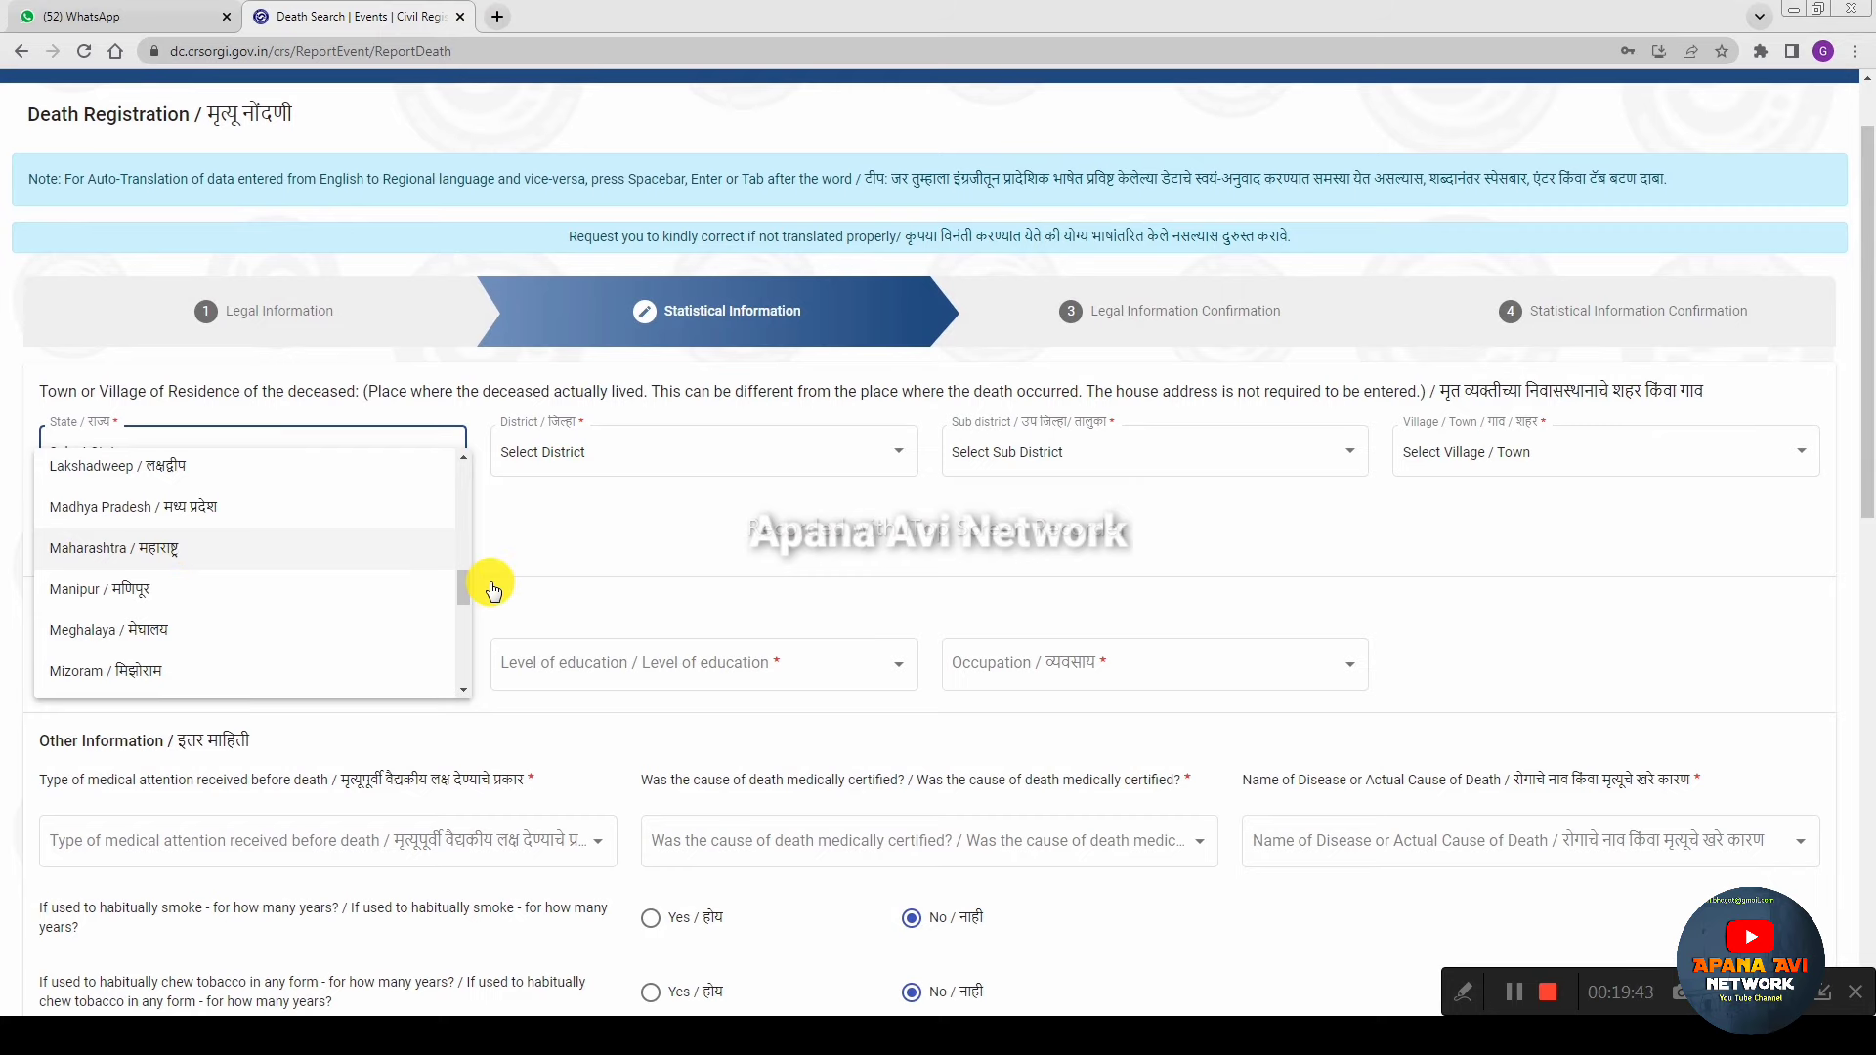
left_click(637, 460)
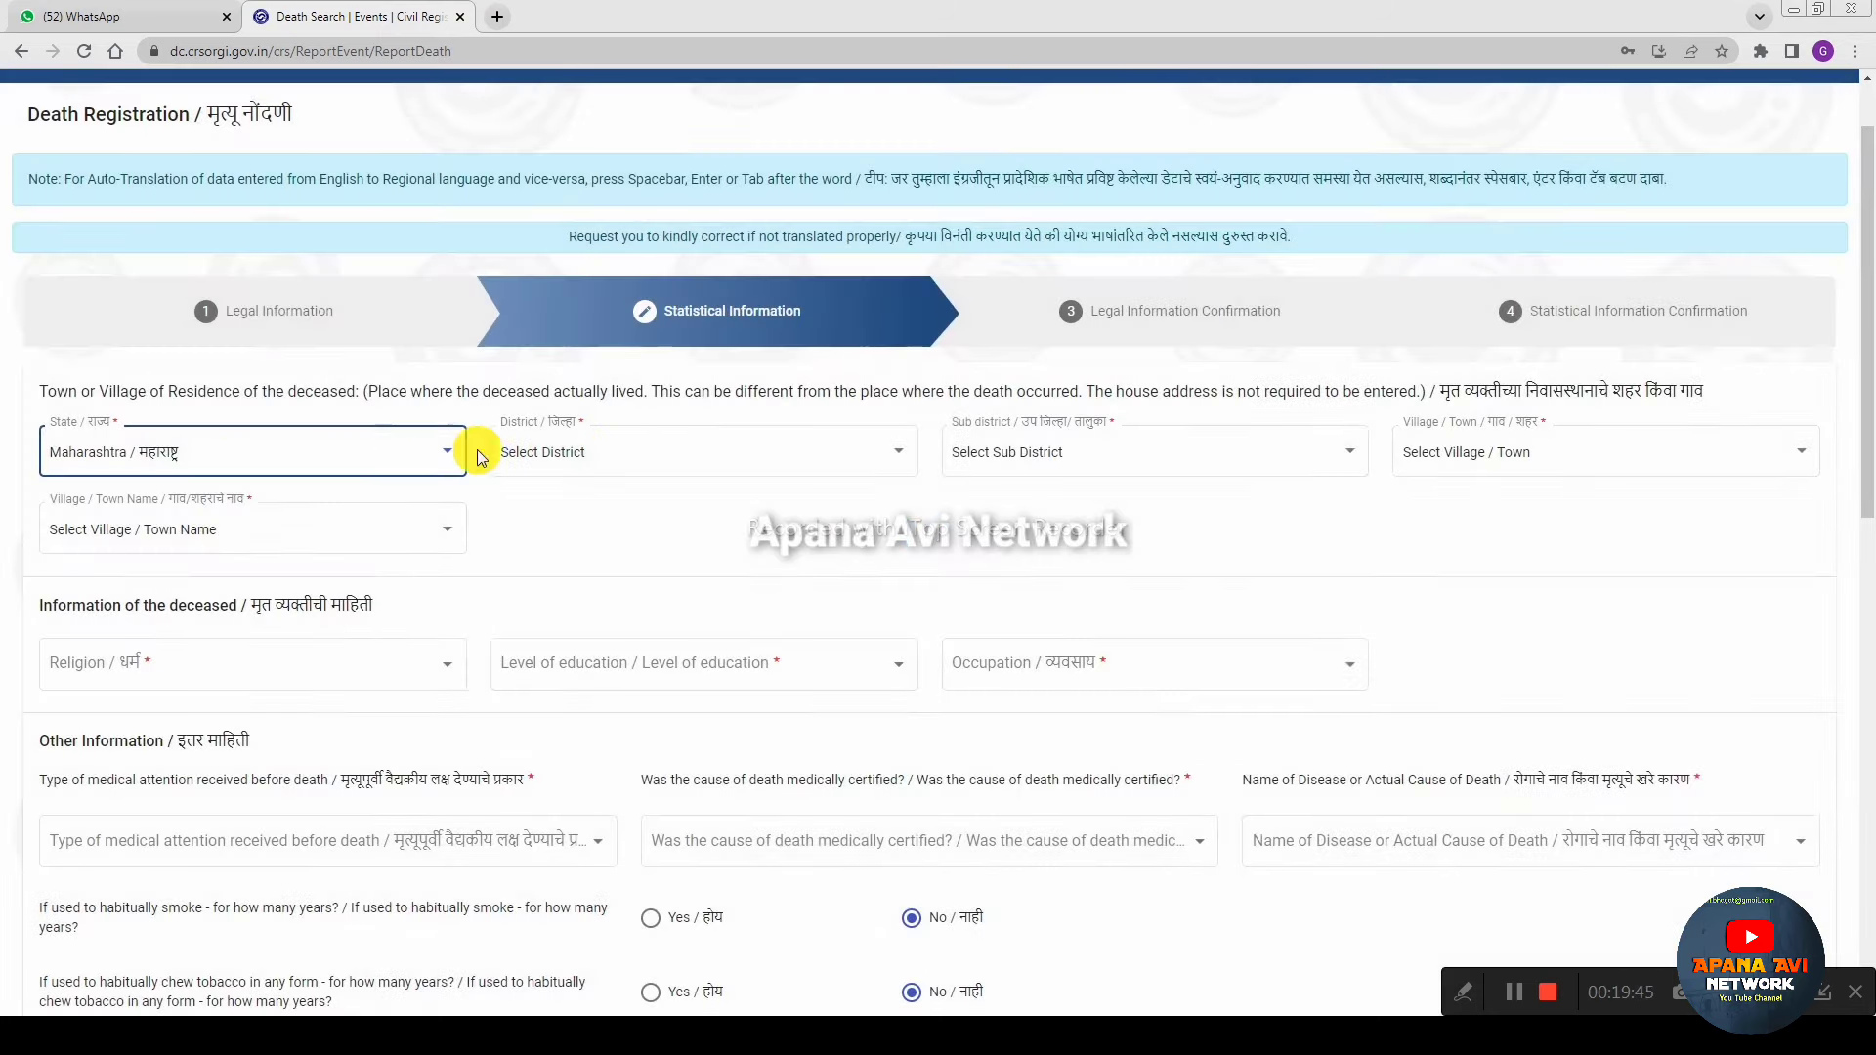
left_click(675, 445)
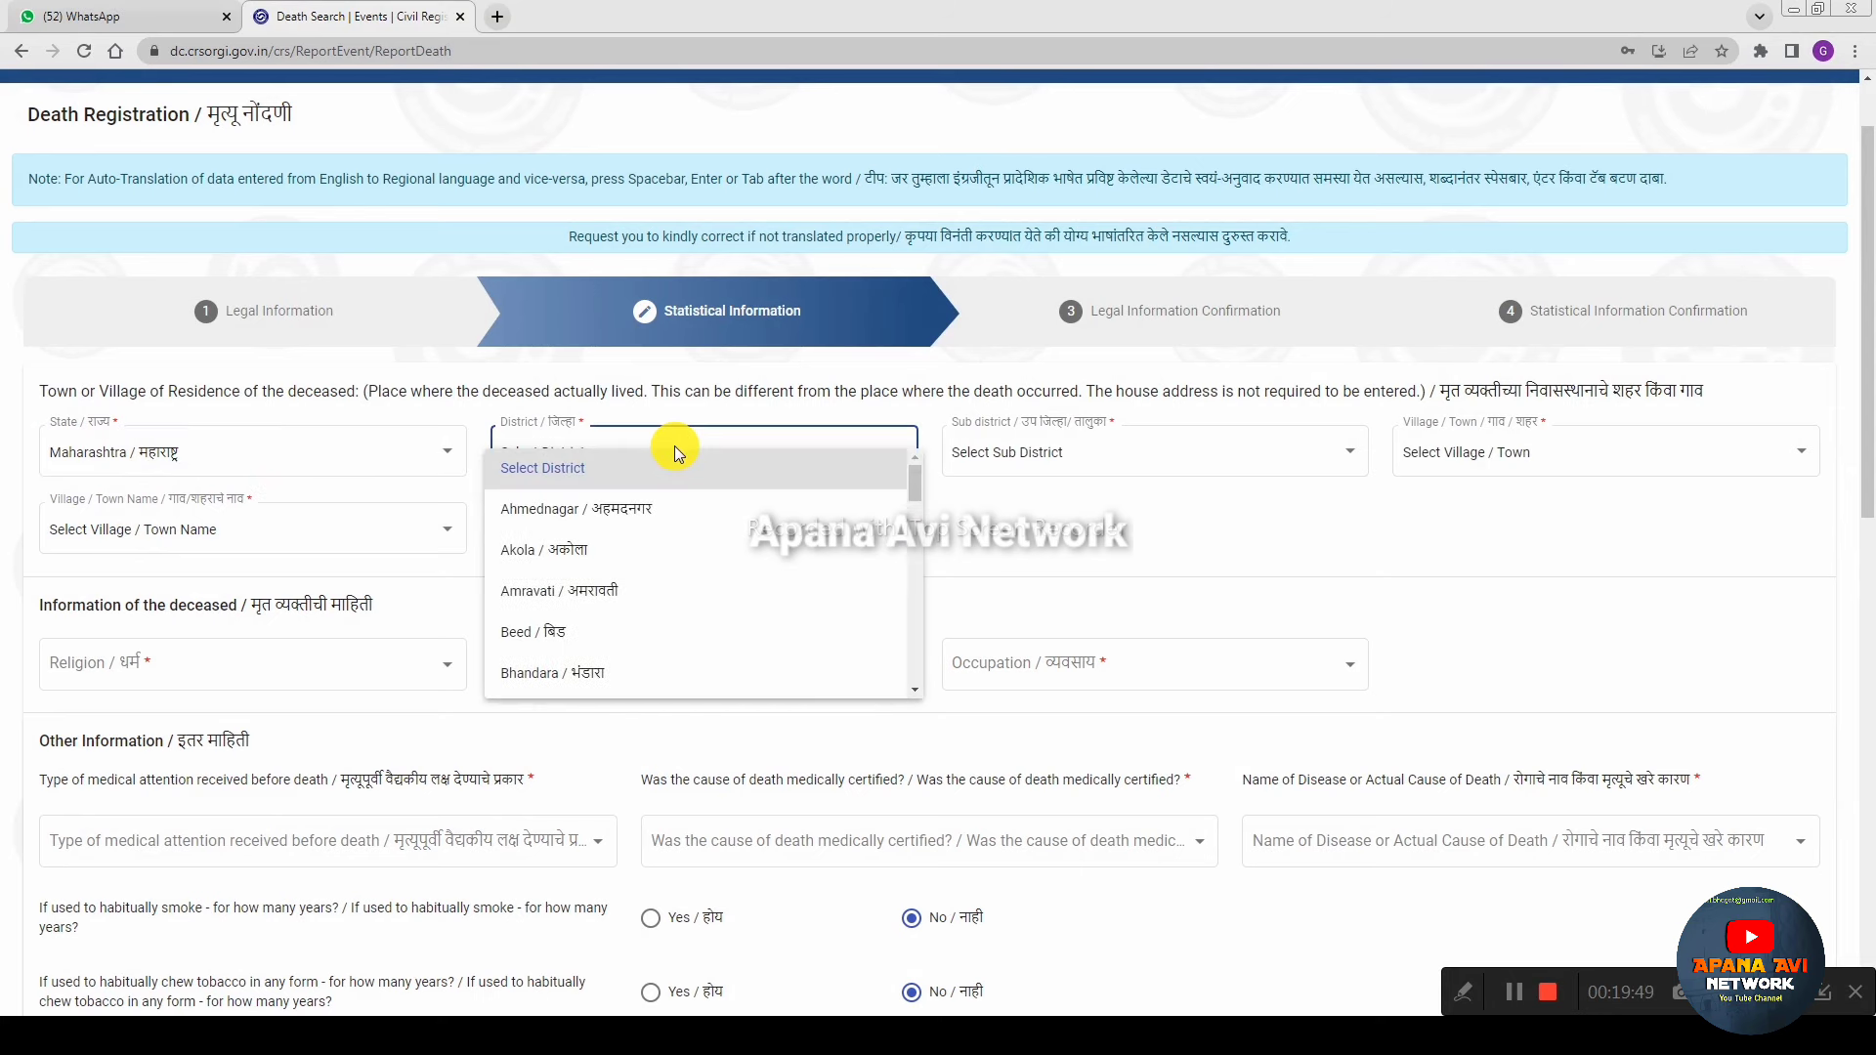
left_click(638, 553)
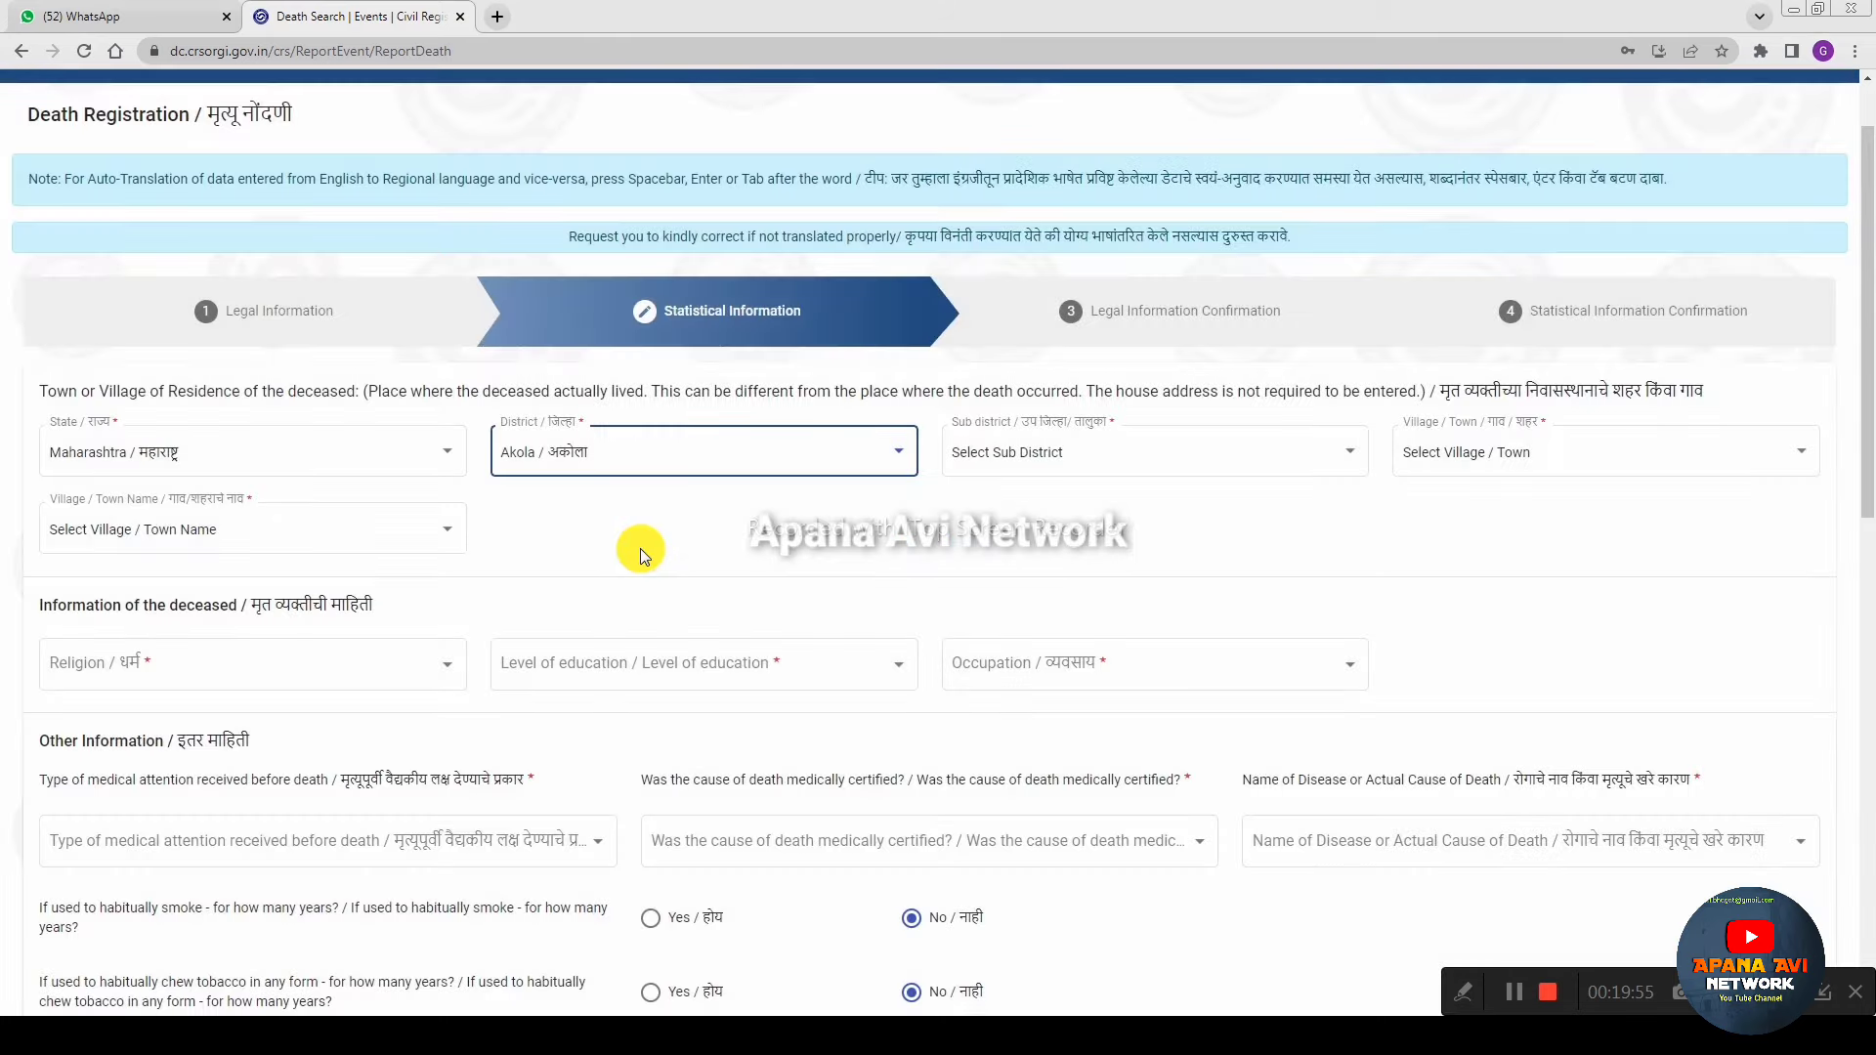
left_click(998, 462)
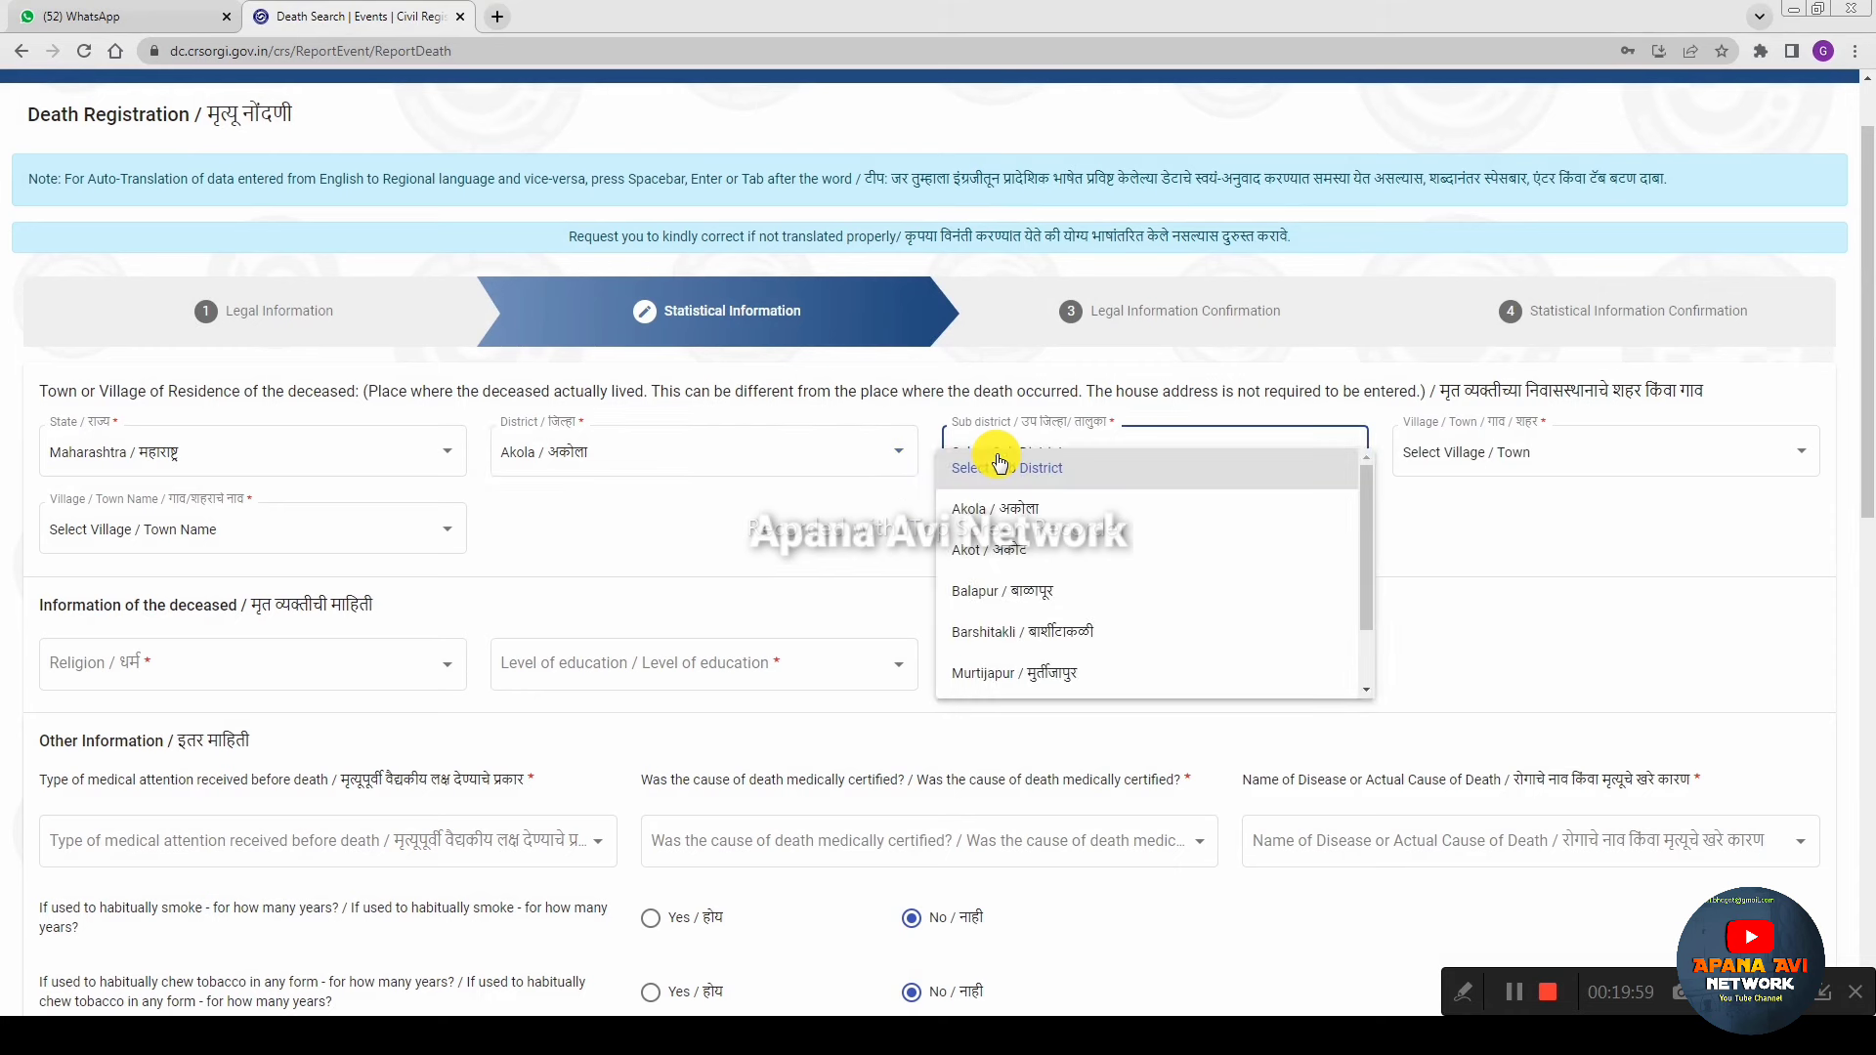
left_click(1016, 510)
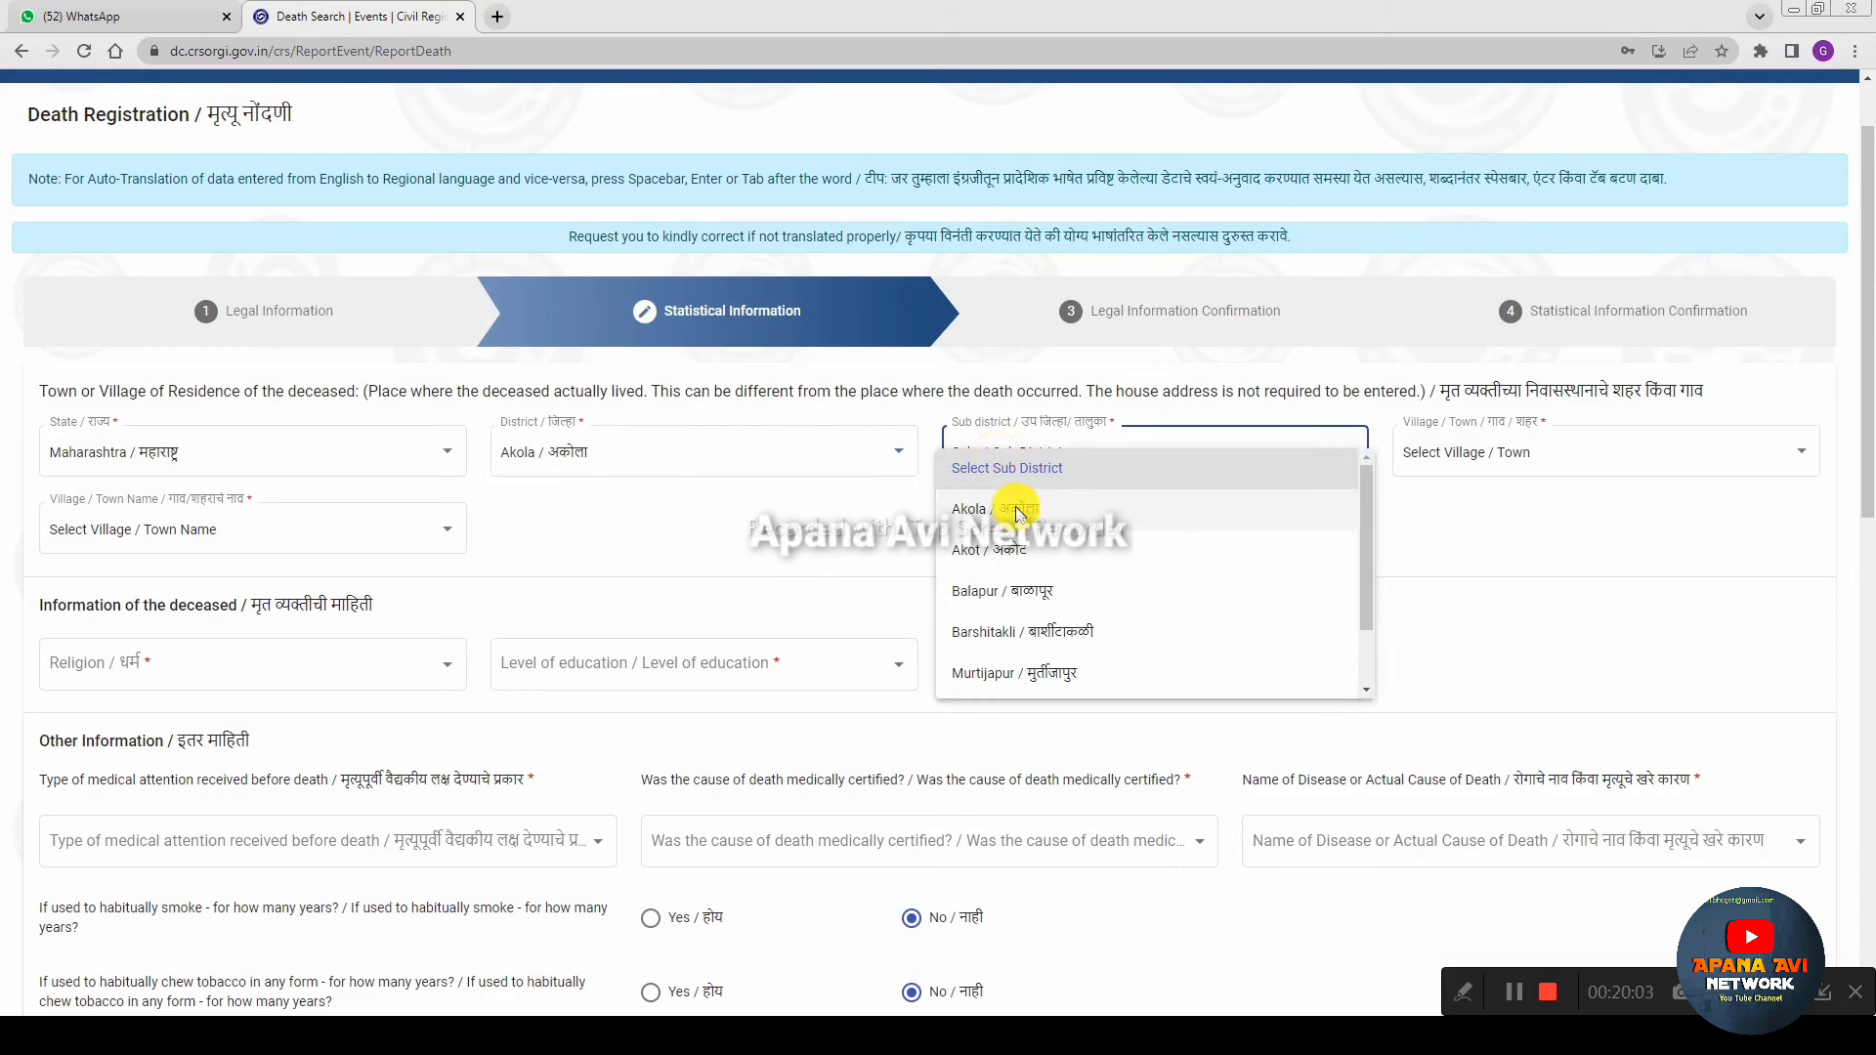
- Mark the residence as a village and pick Sanglud Bk as its name
left_click(1501, 459)
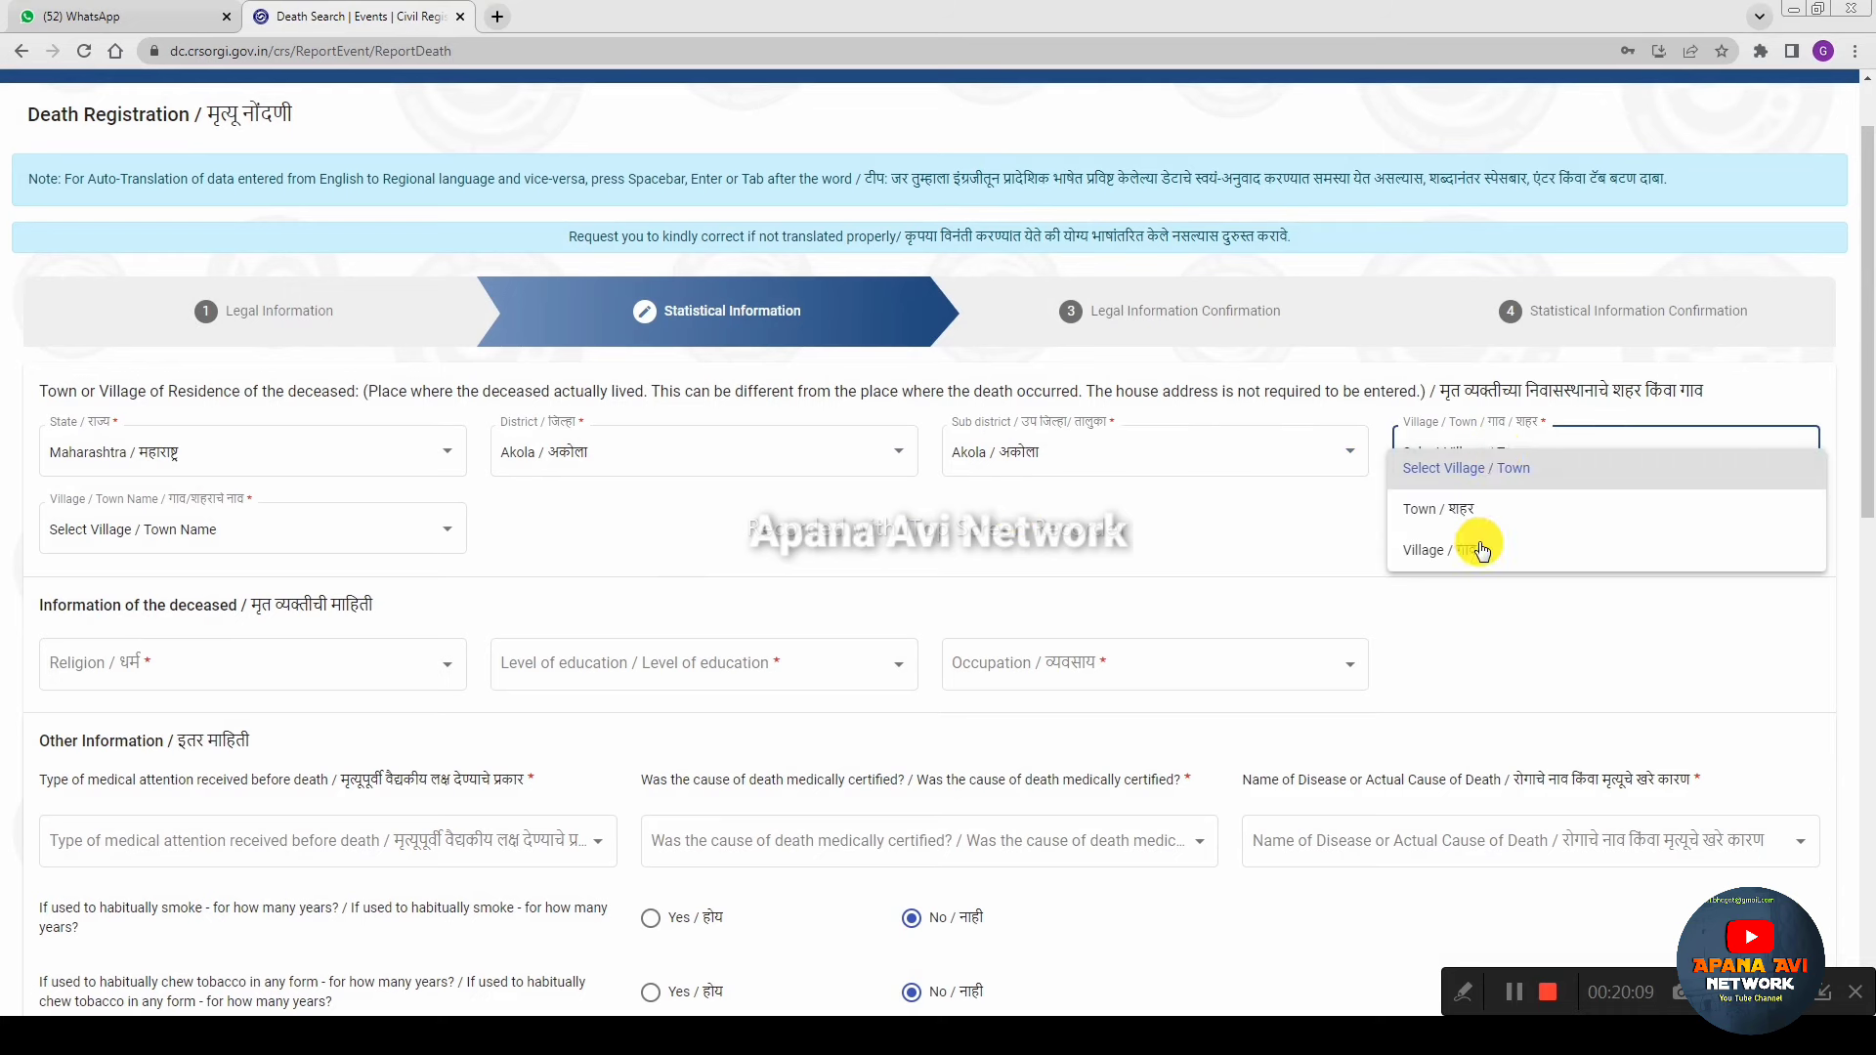
left_click(1450, 553)
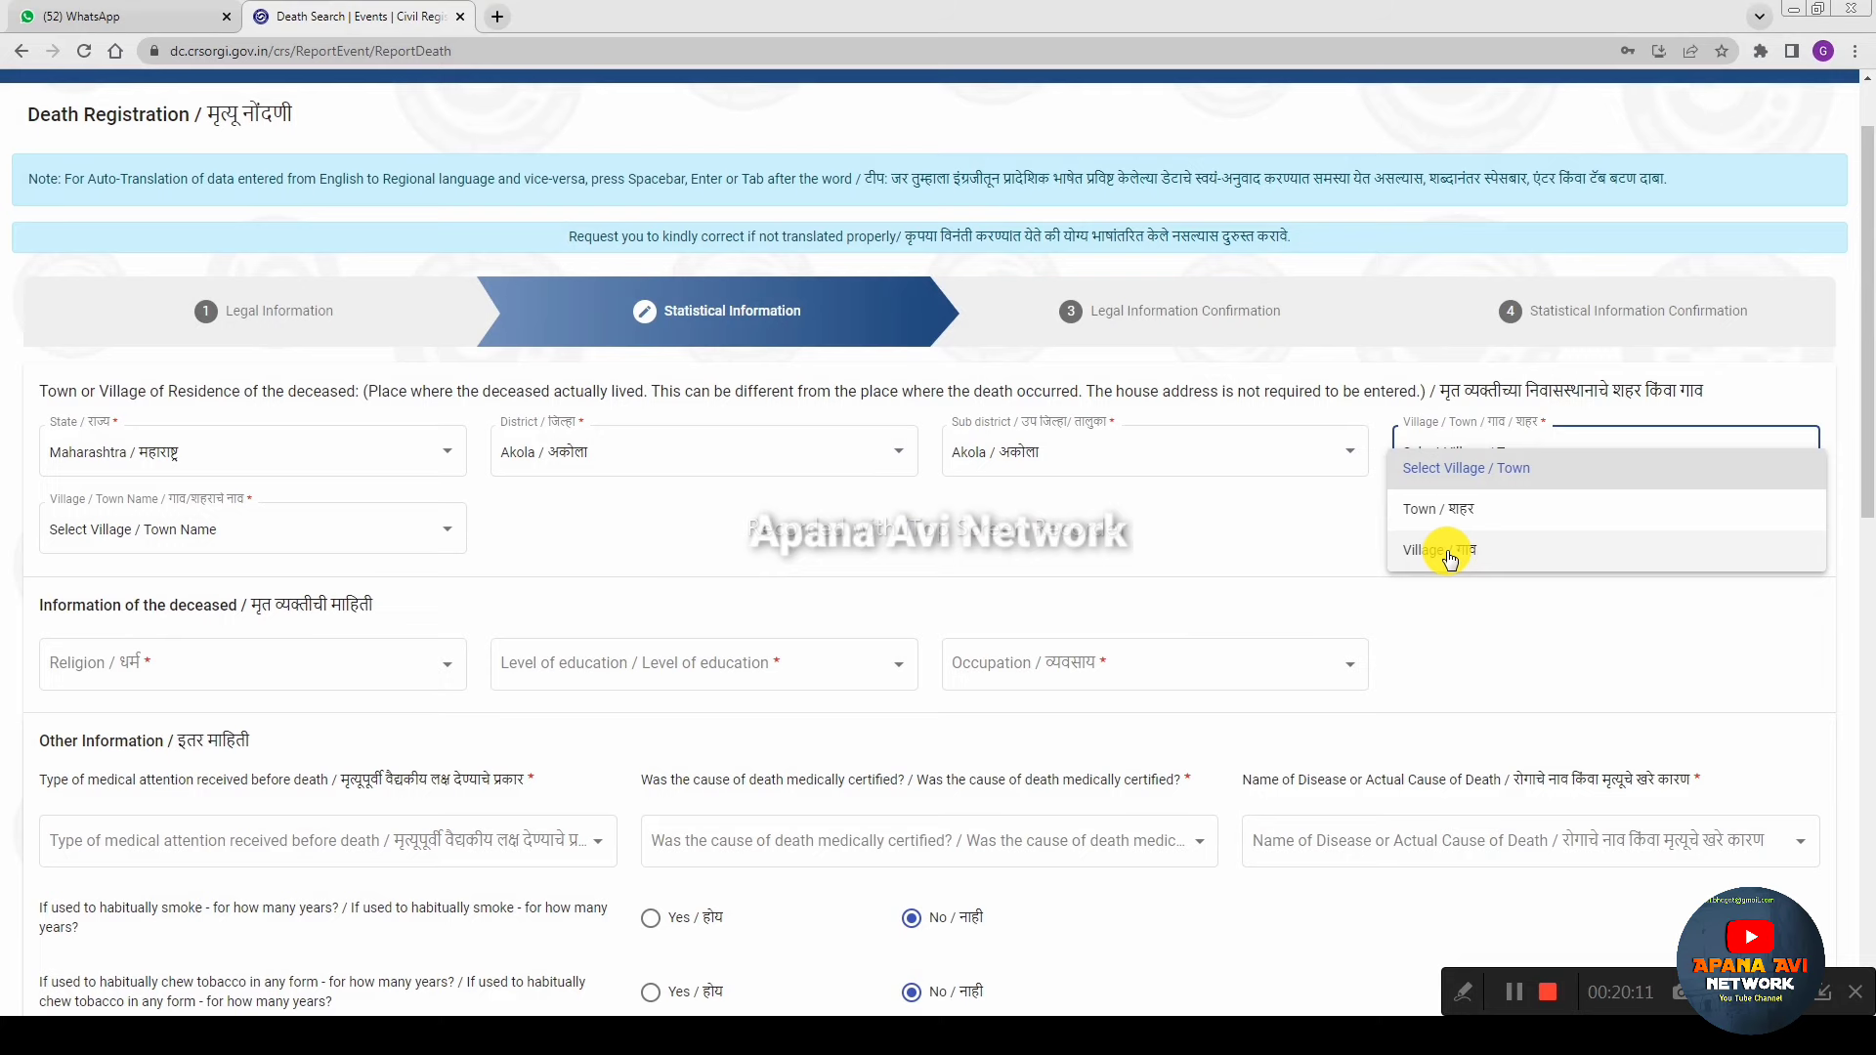
left_click(1450, 553)
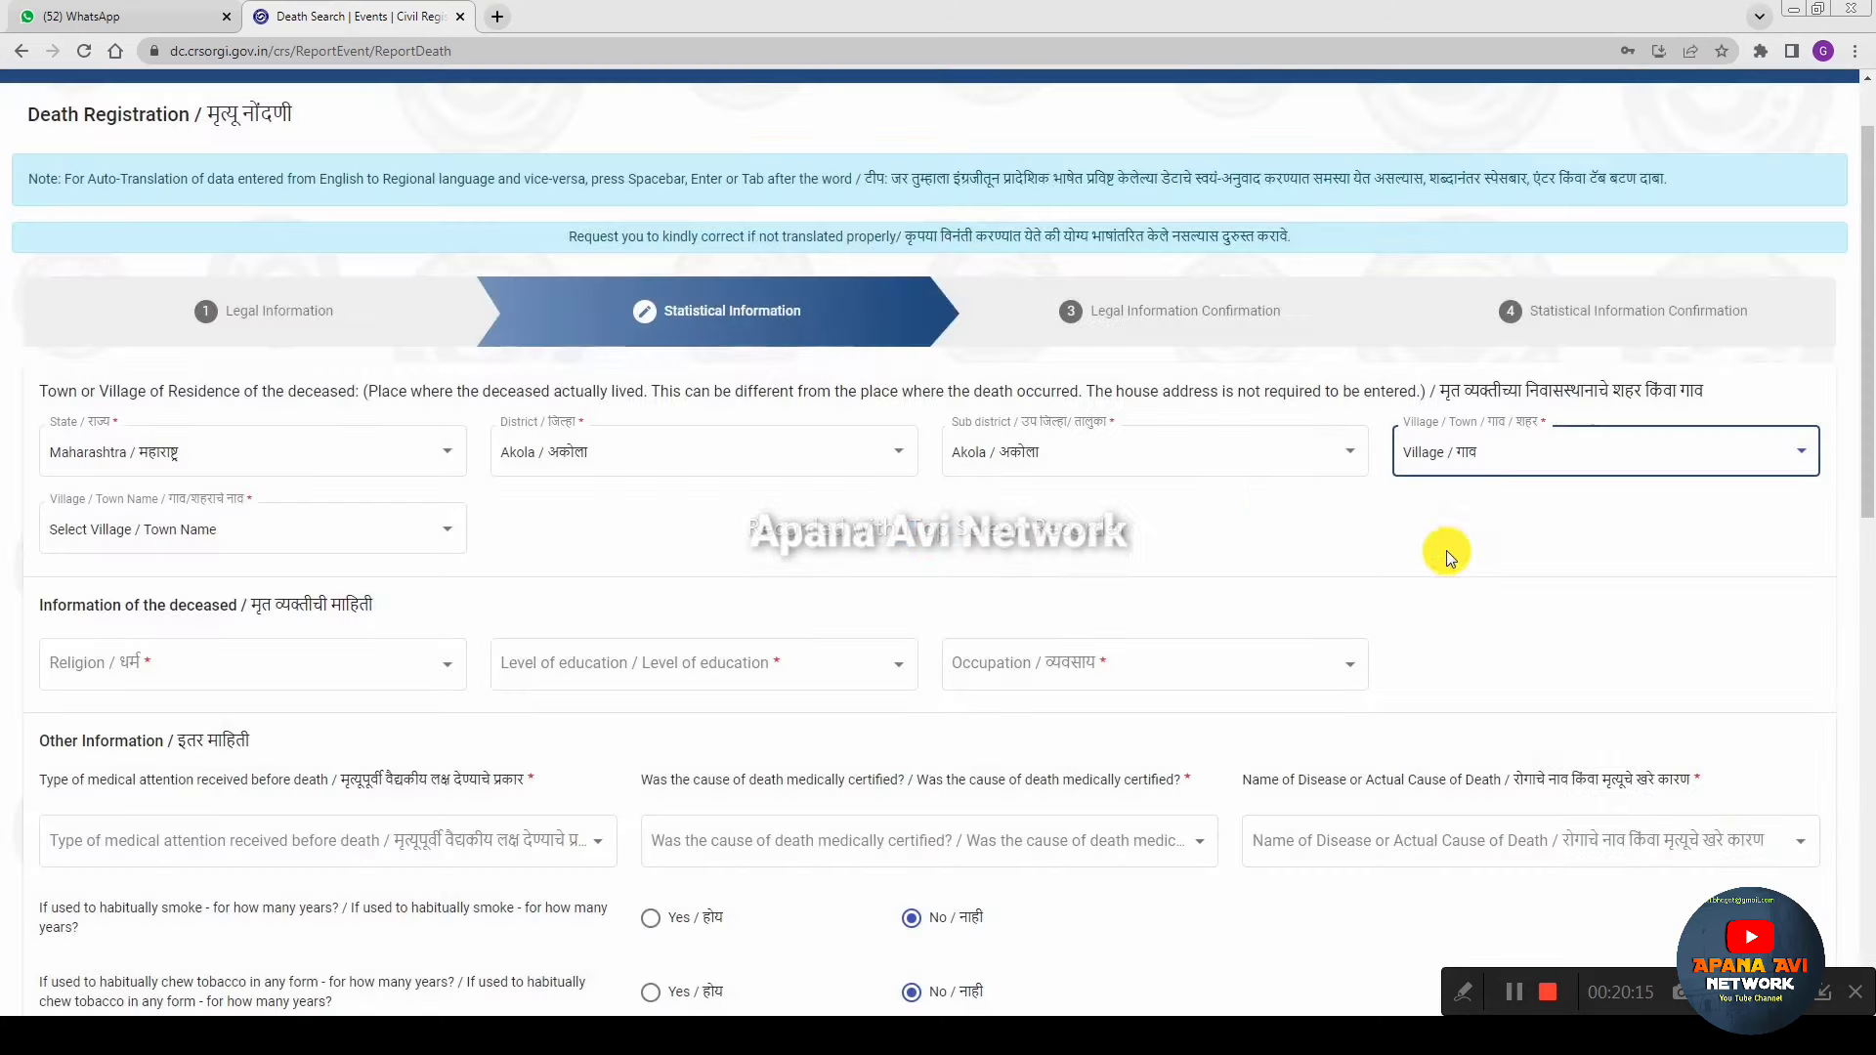
left_click(322, 533)
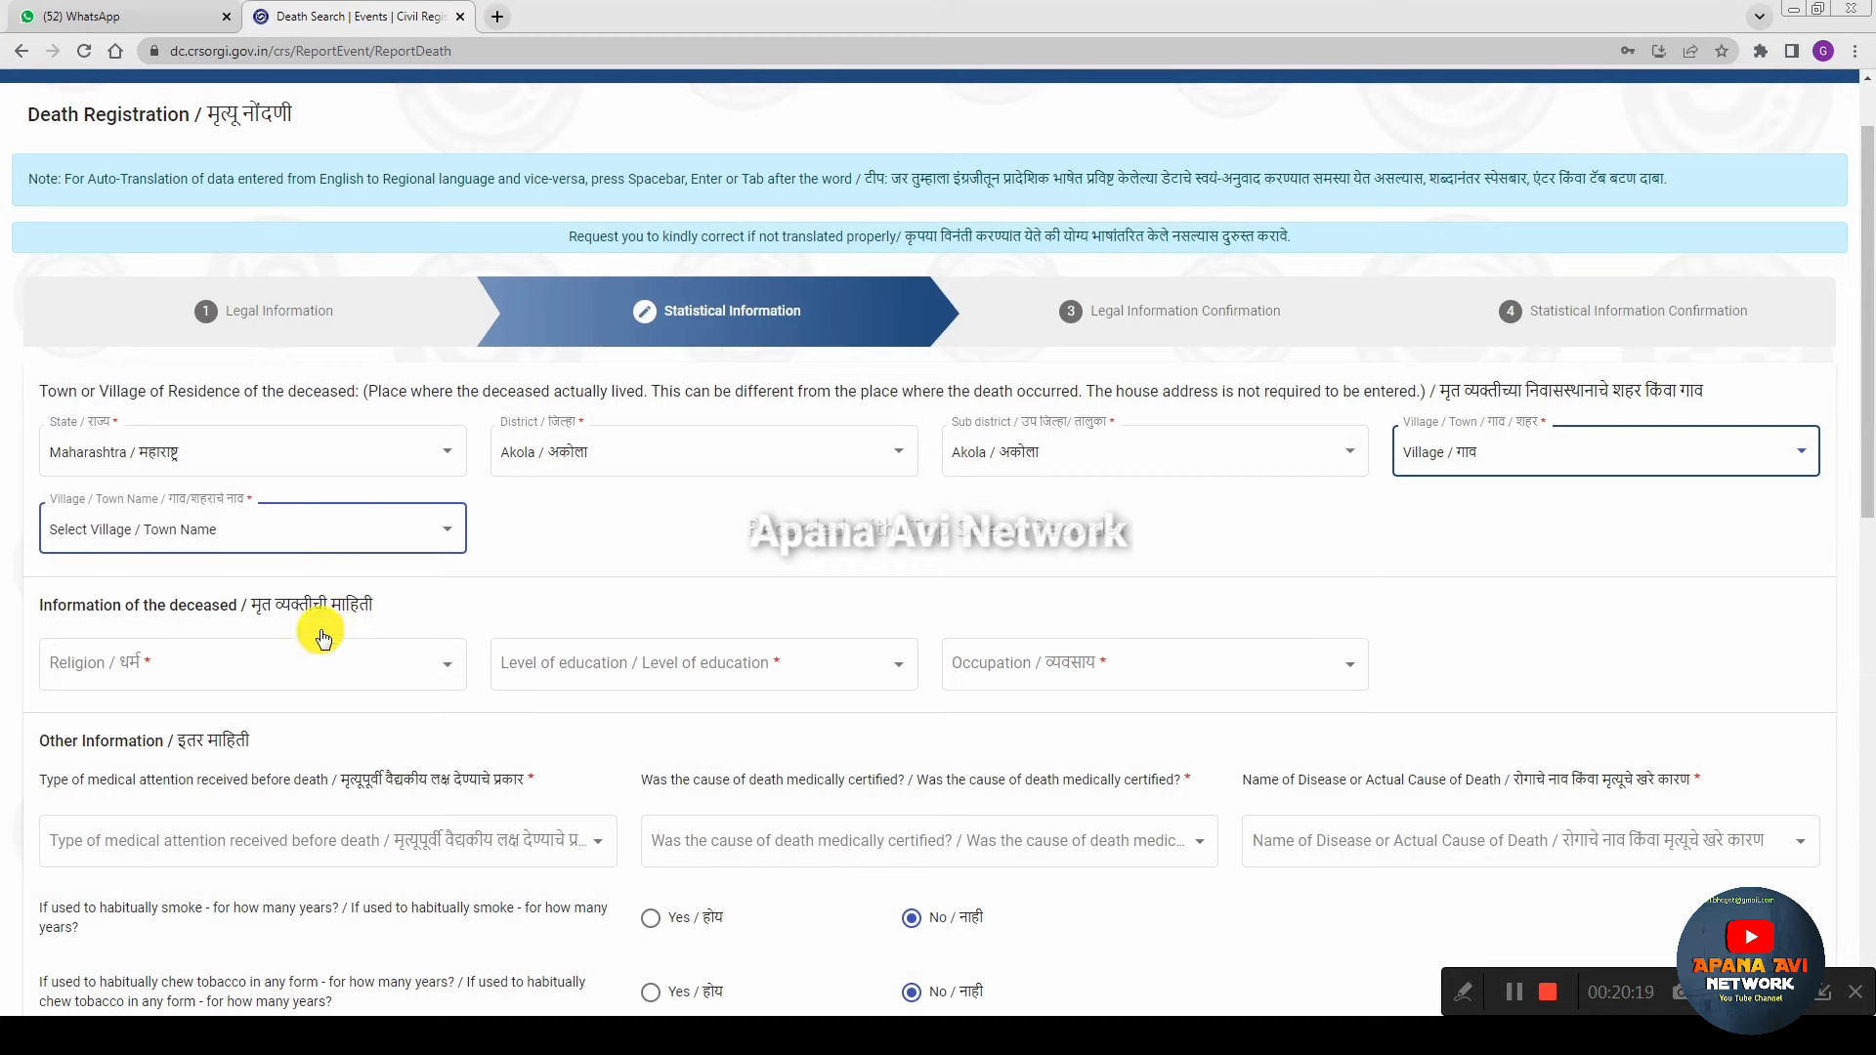
scroll(317, 634, "down", 10)
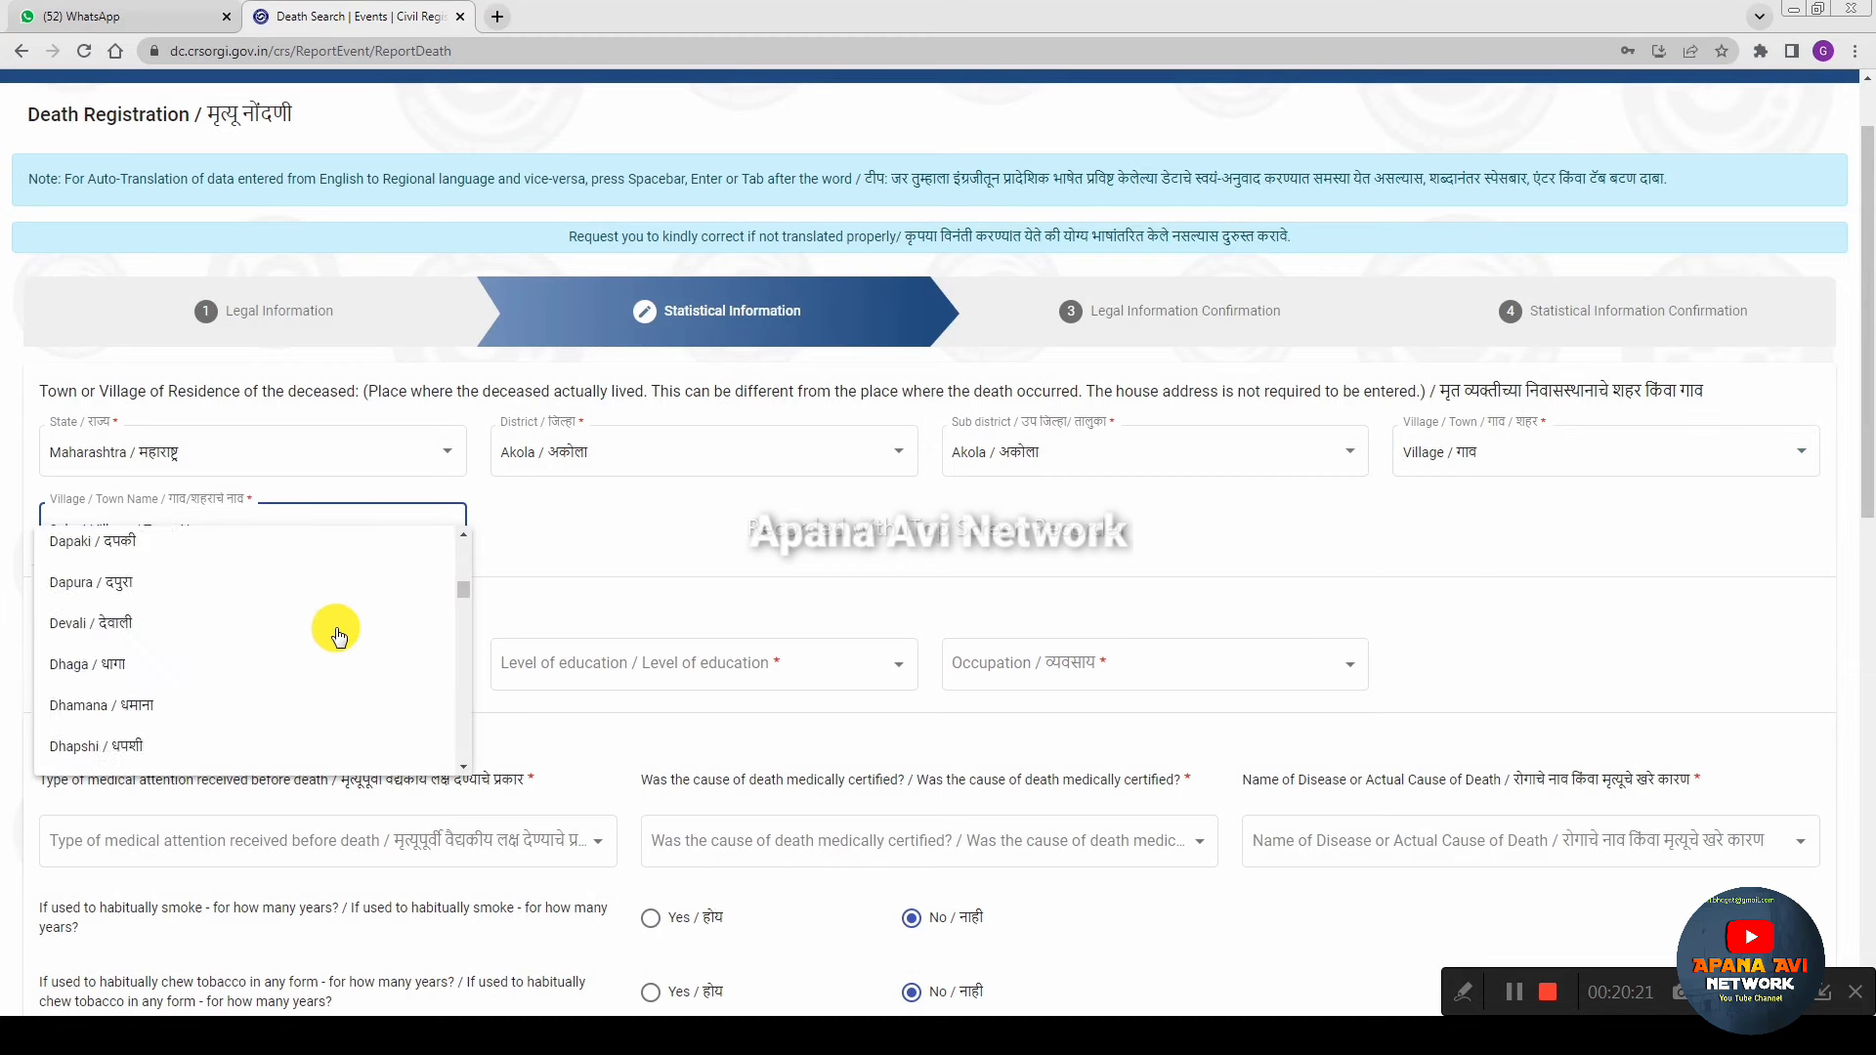
scroll(350, 645, "down", 12)
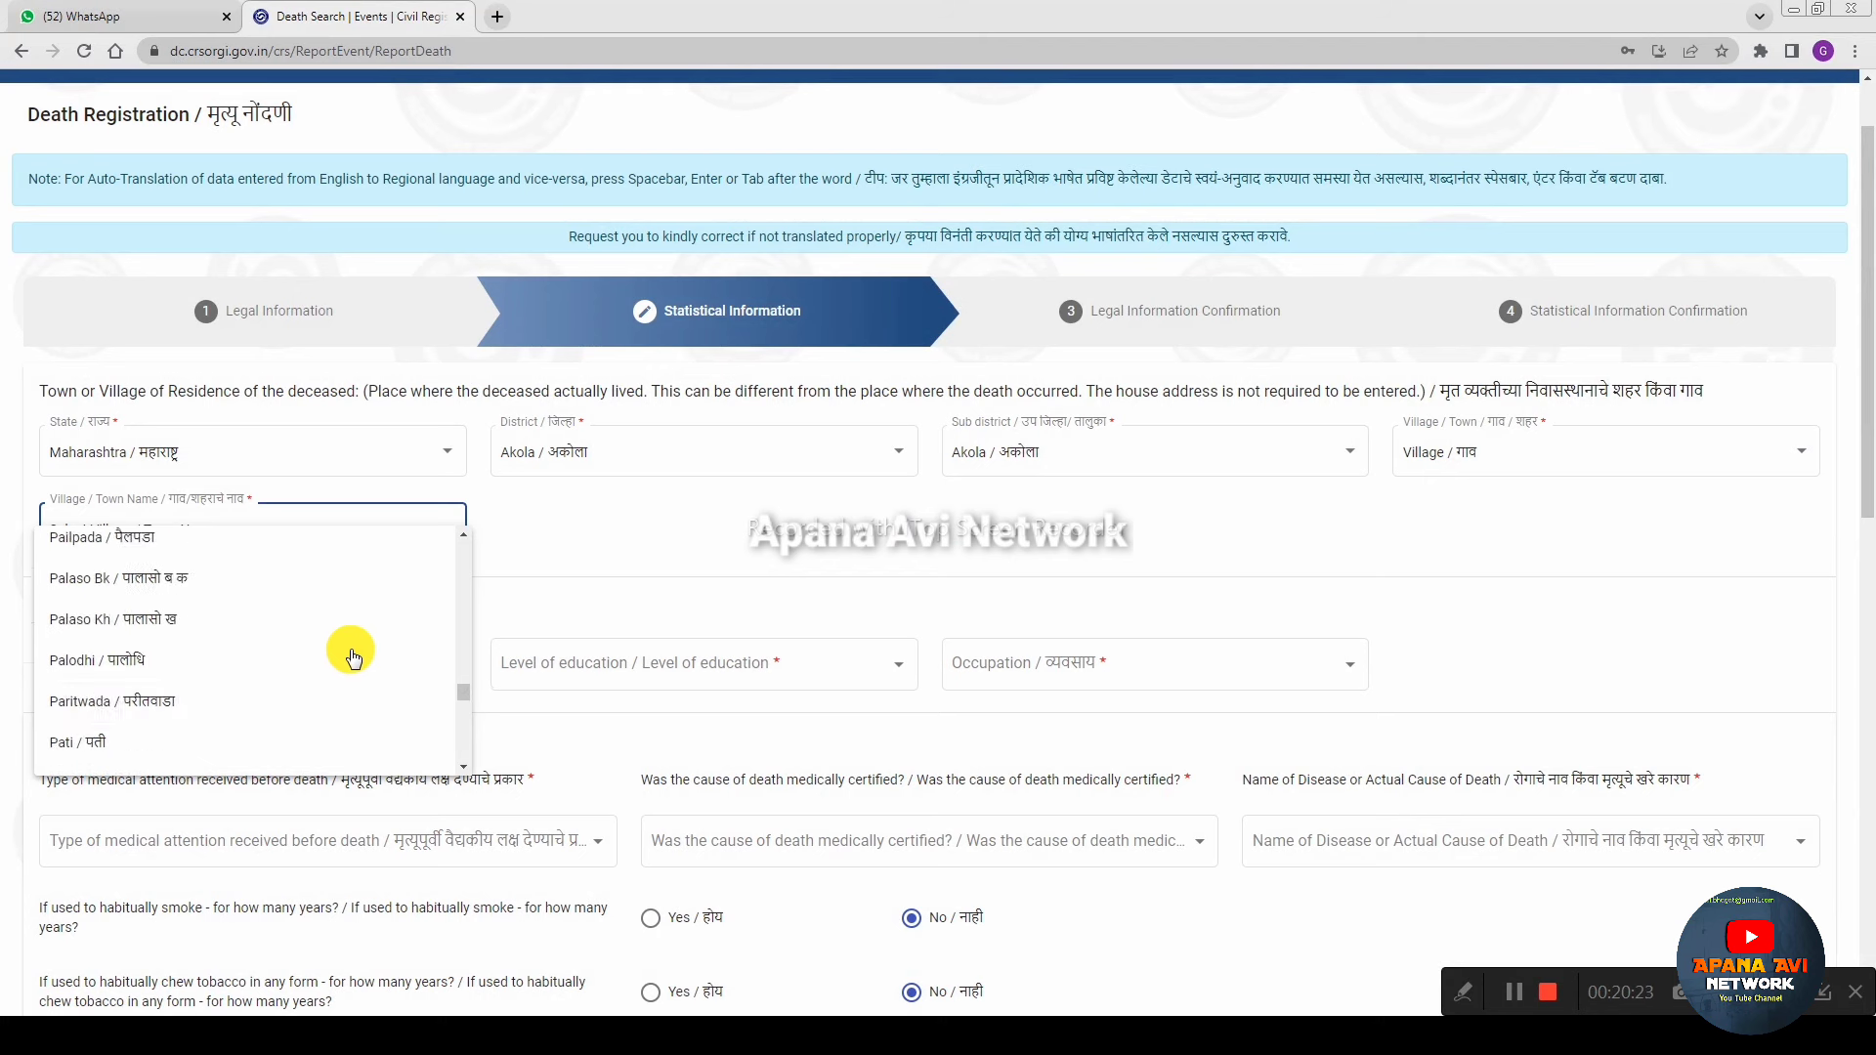
scroll(352, 653, "up", 2)
left_click(223, 705)
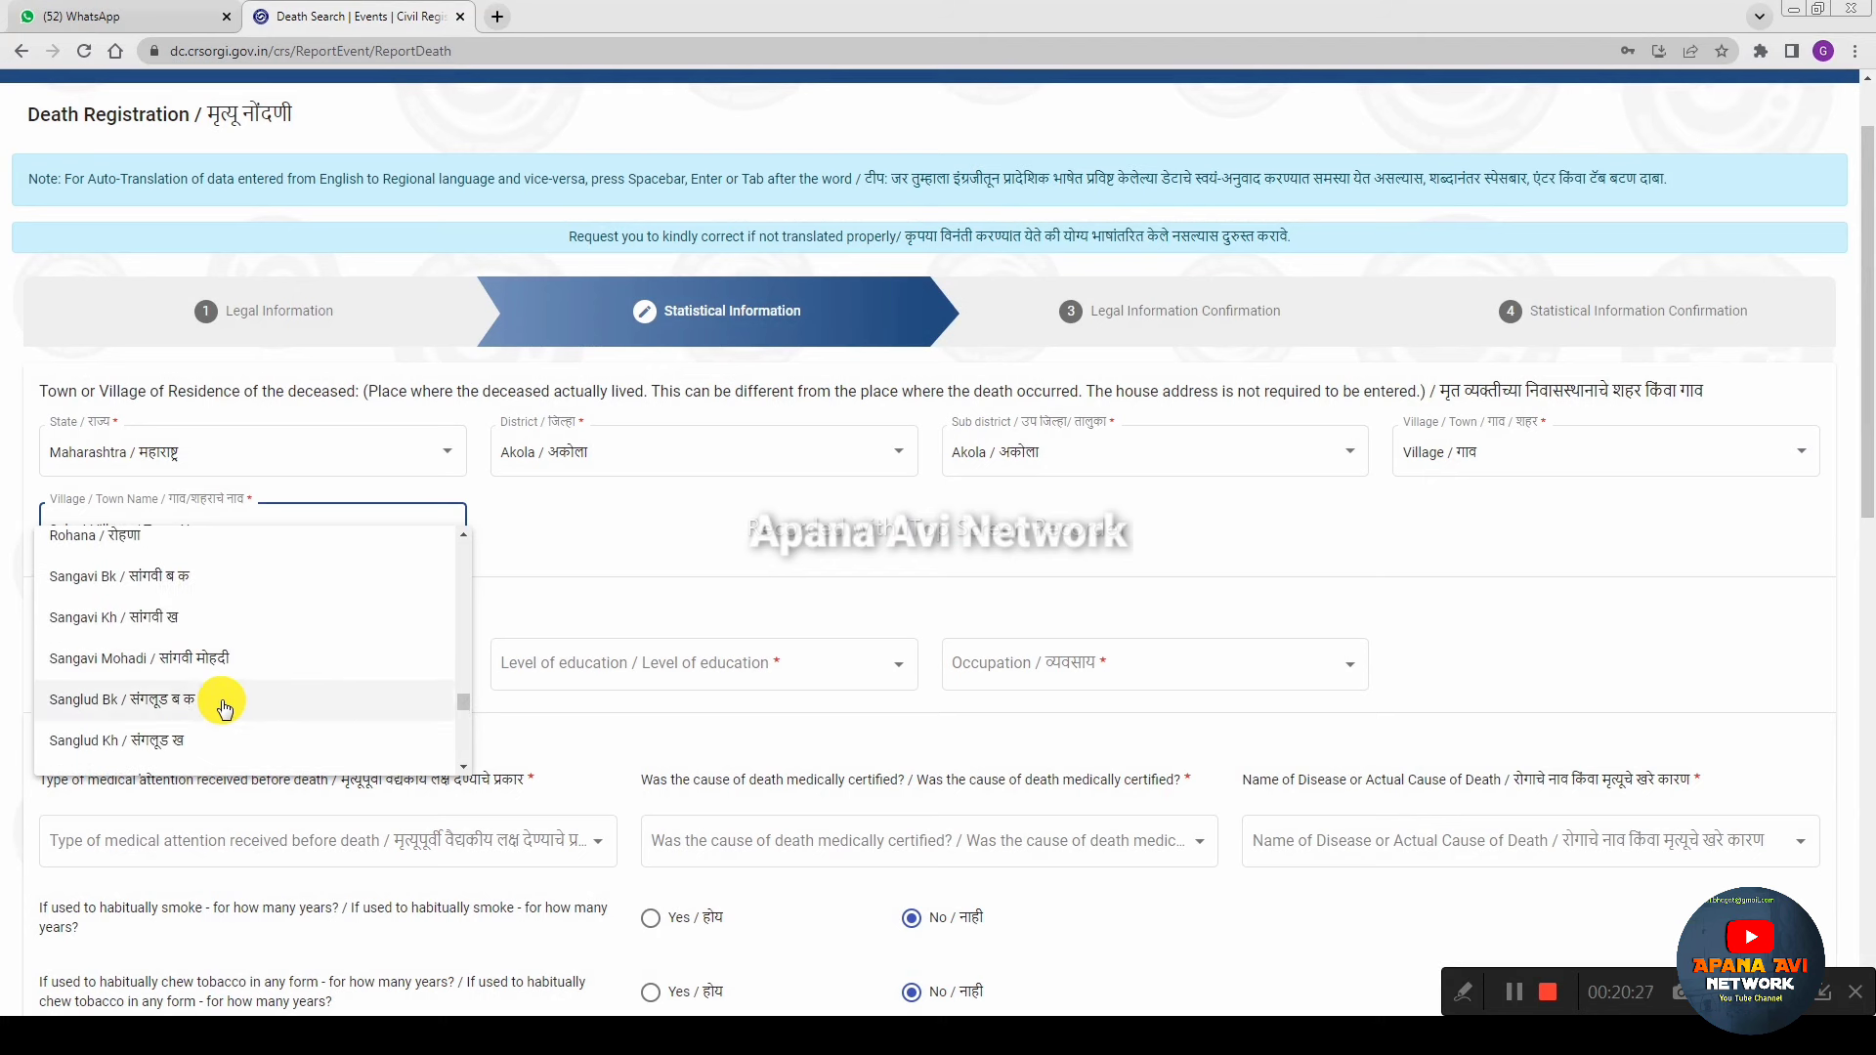
left_click(223, 702)
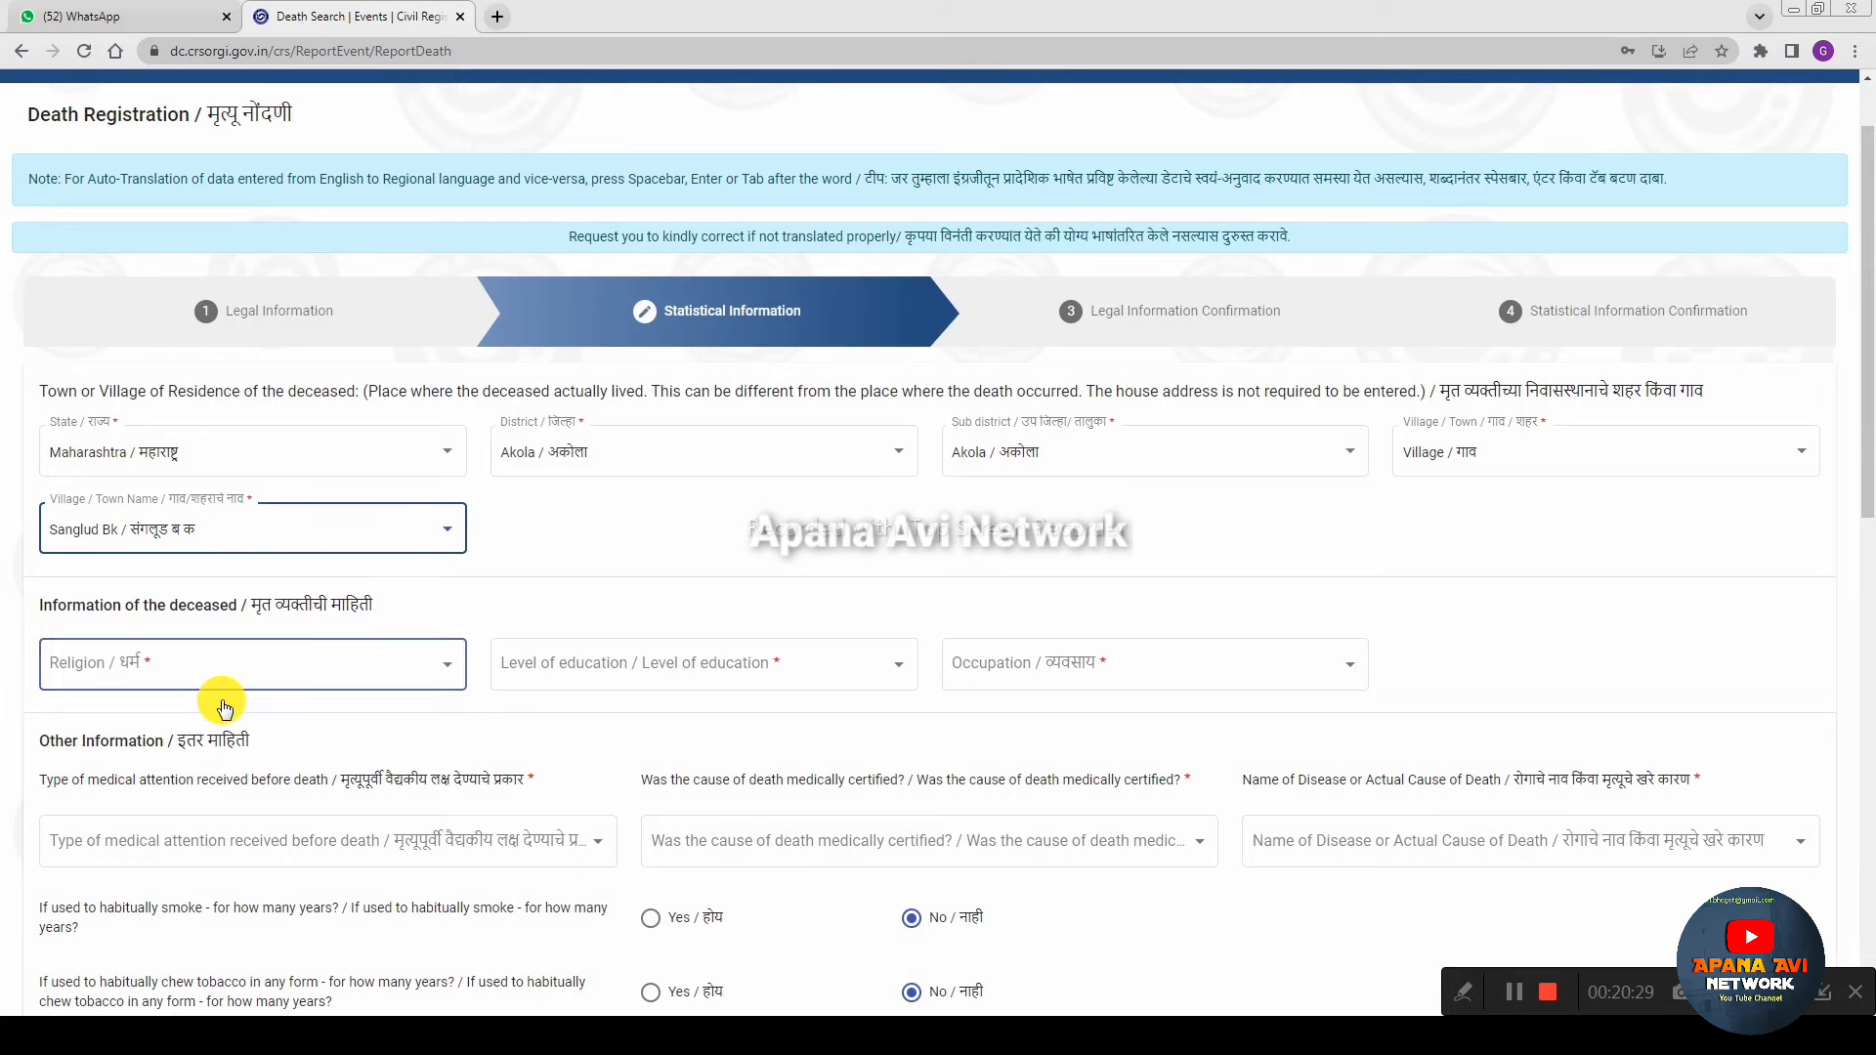
- Set the deceased's religion to Hindu
scroll(352, 576, "down", 2)
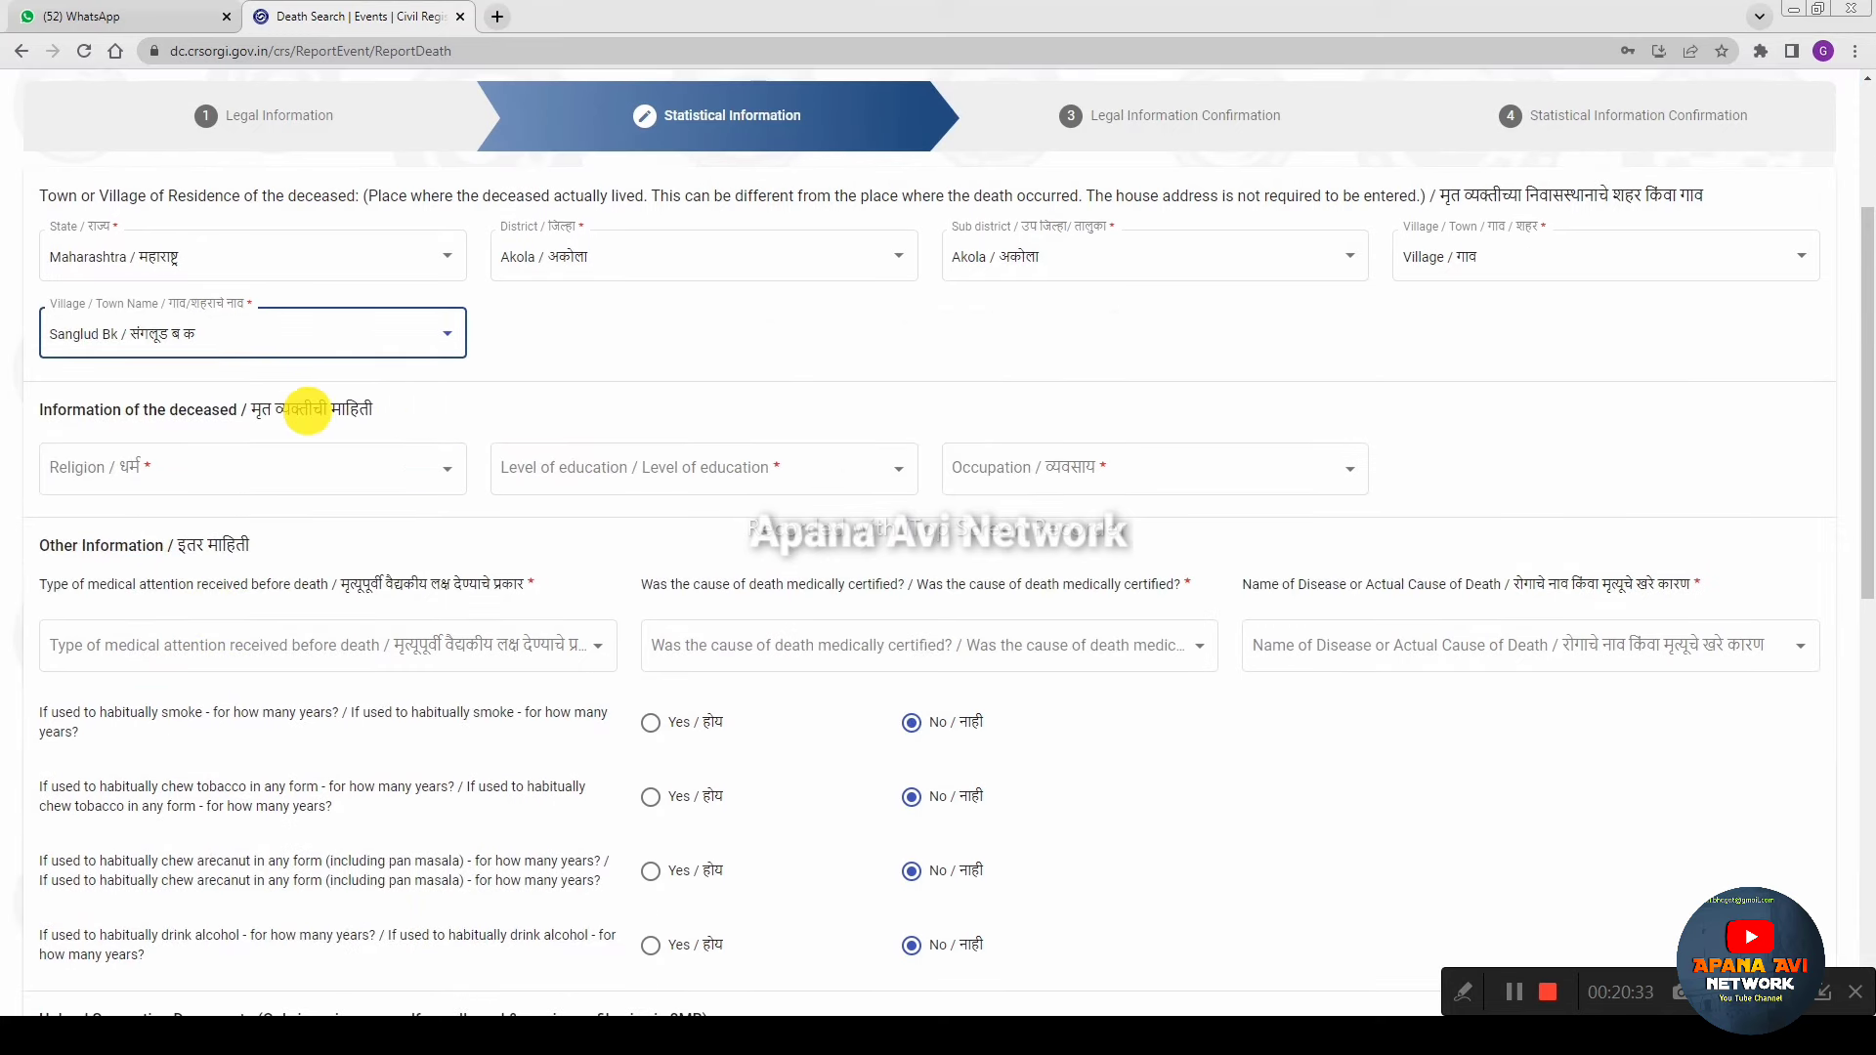
scroll(307, 410, "down", 1)
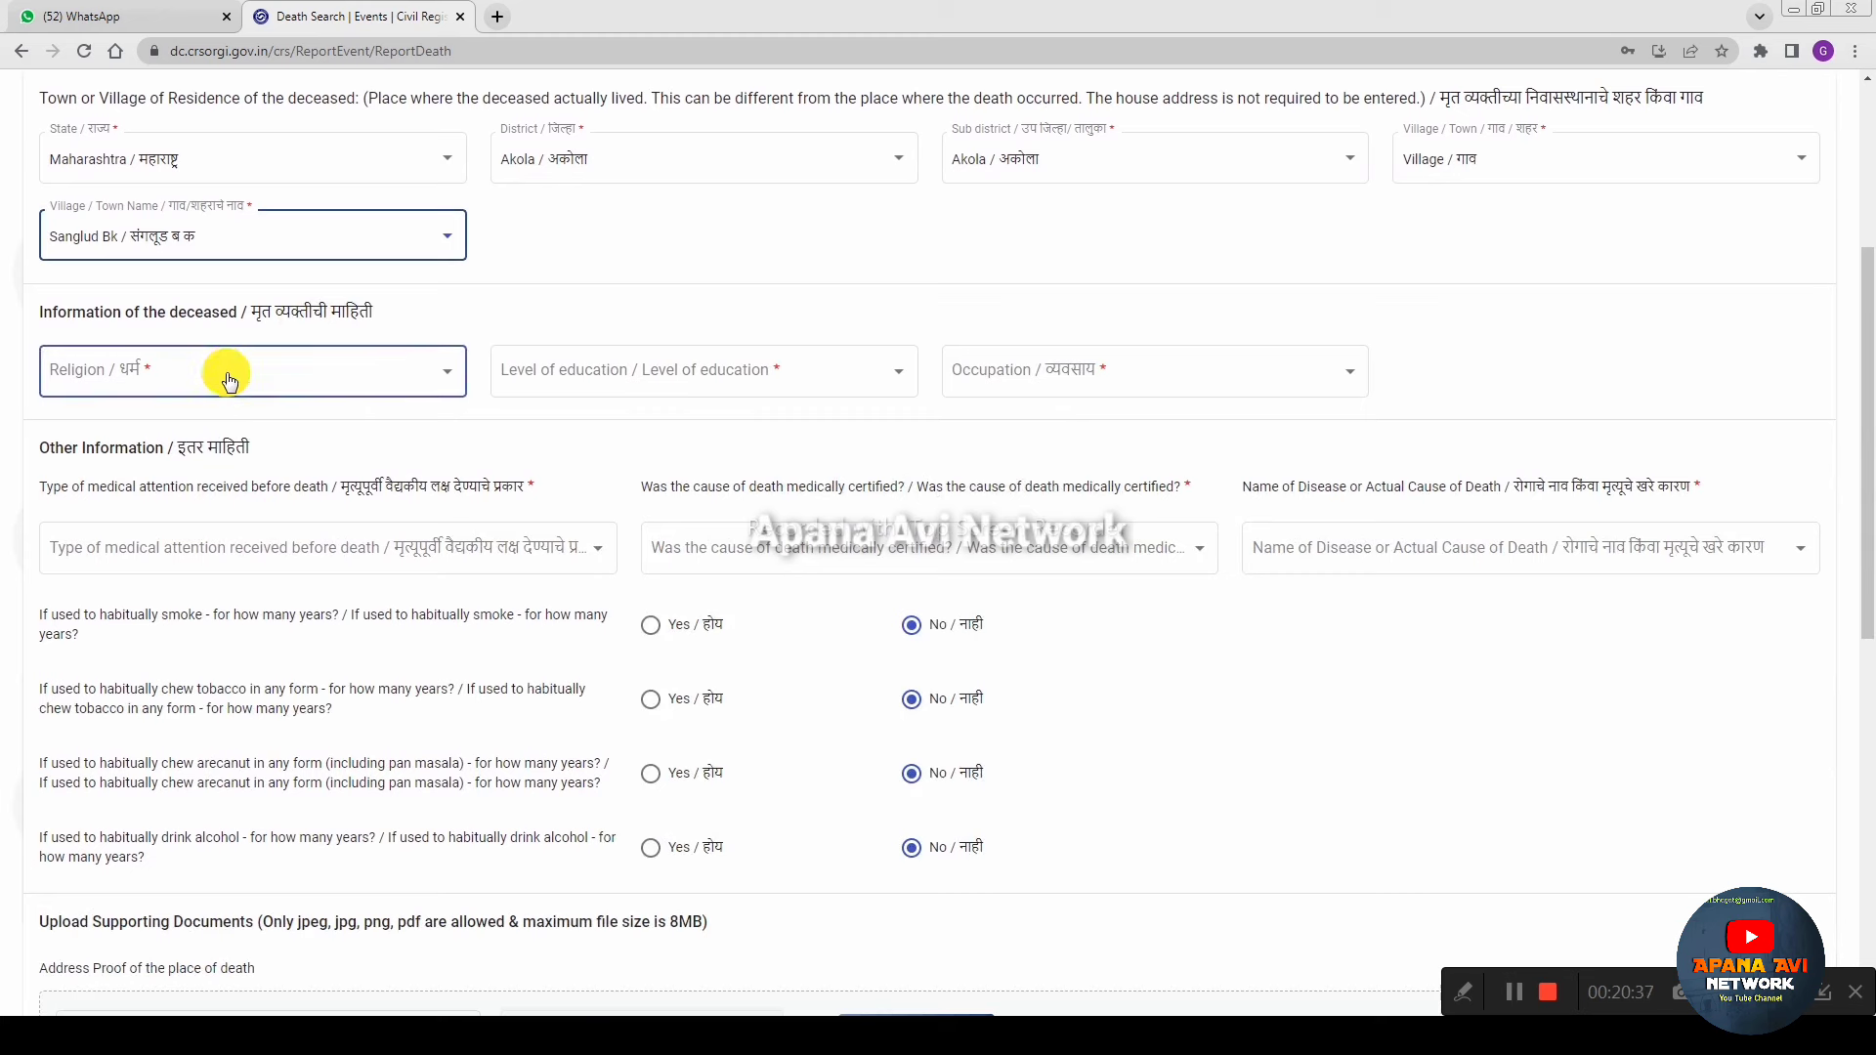
left_click(227, 379)
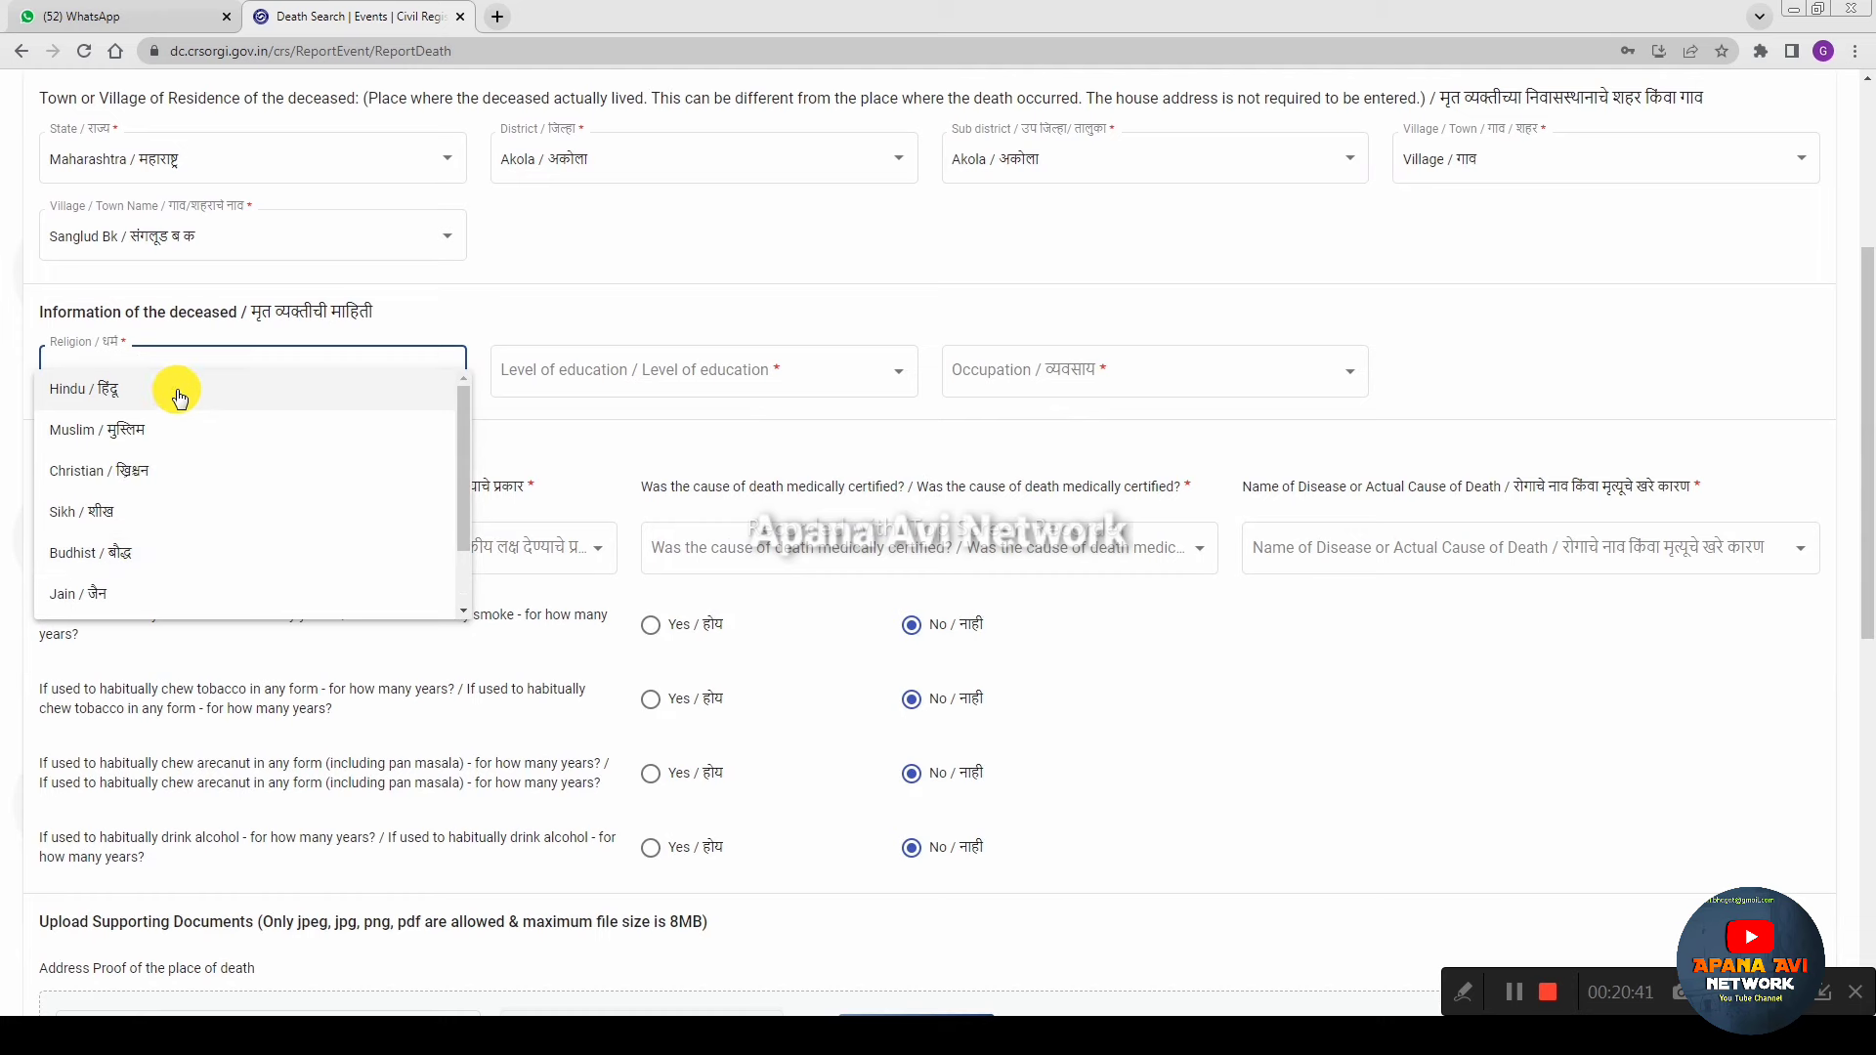
scroll(178, 396, "down", 2)
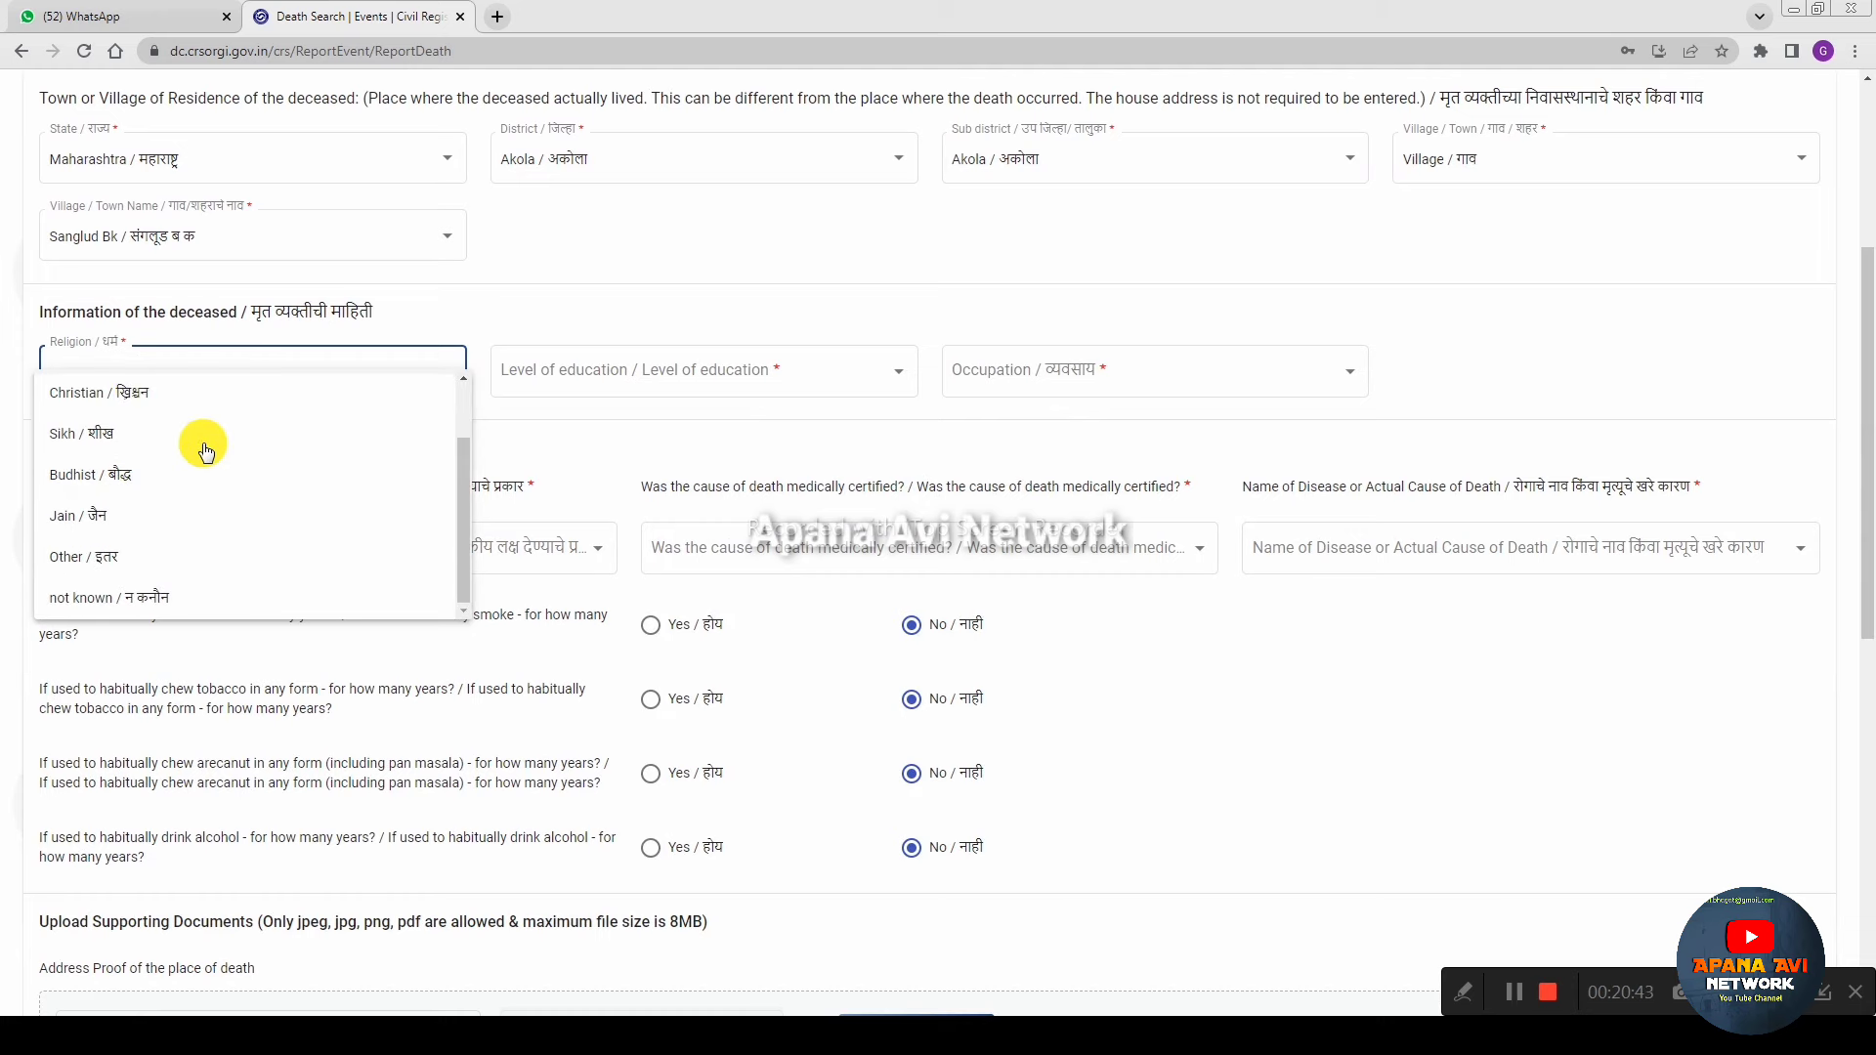
scroll(183, 502, "down", 1)
scroll(258, 471, "up", 2)
scroll(186, 488, "down", 2)
scroll(200, 494, "up", 2)
left_click(135, 293)
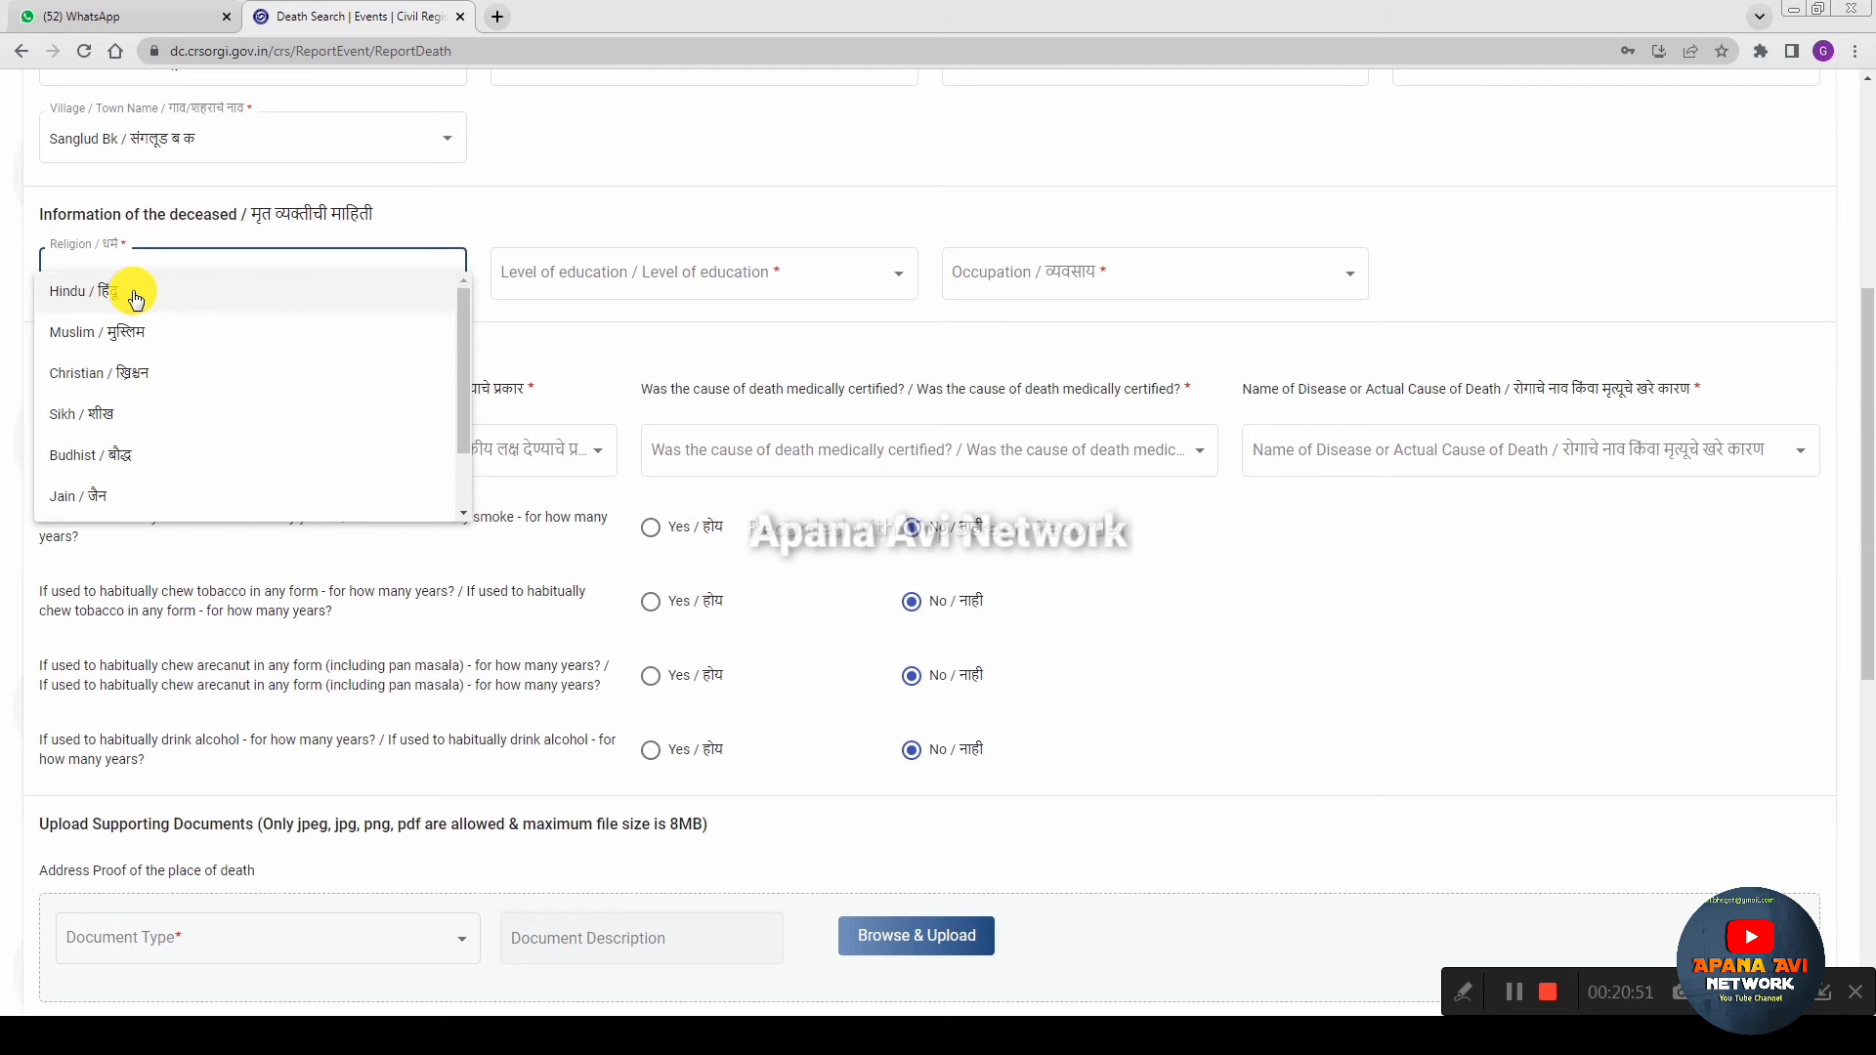
left_click(135, 293)
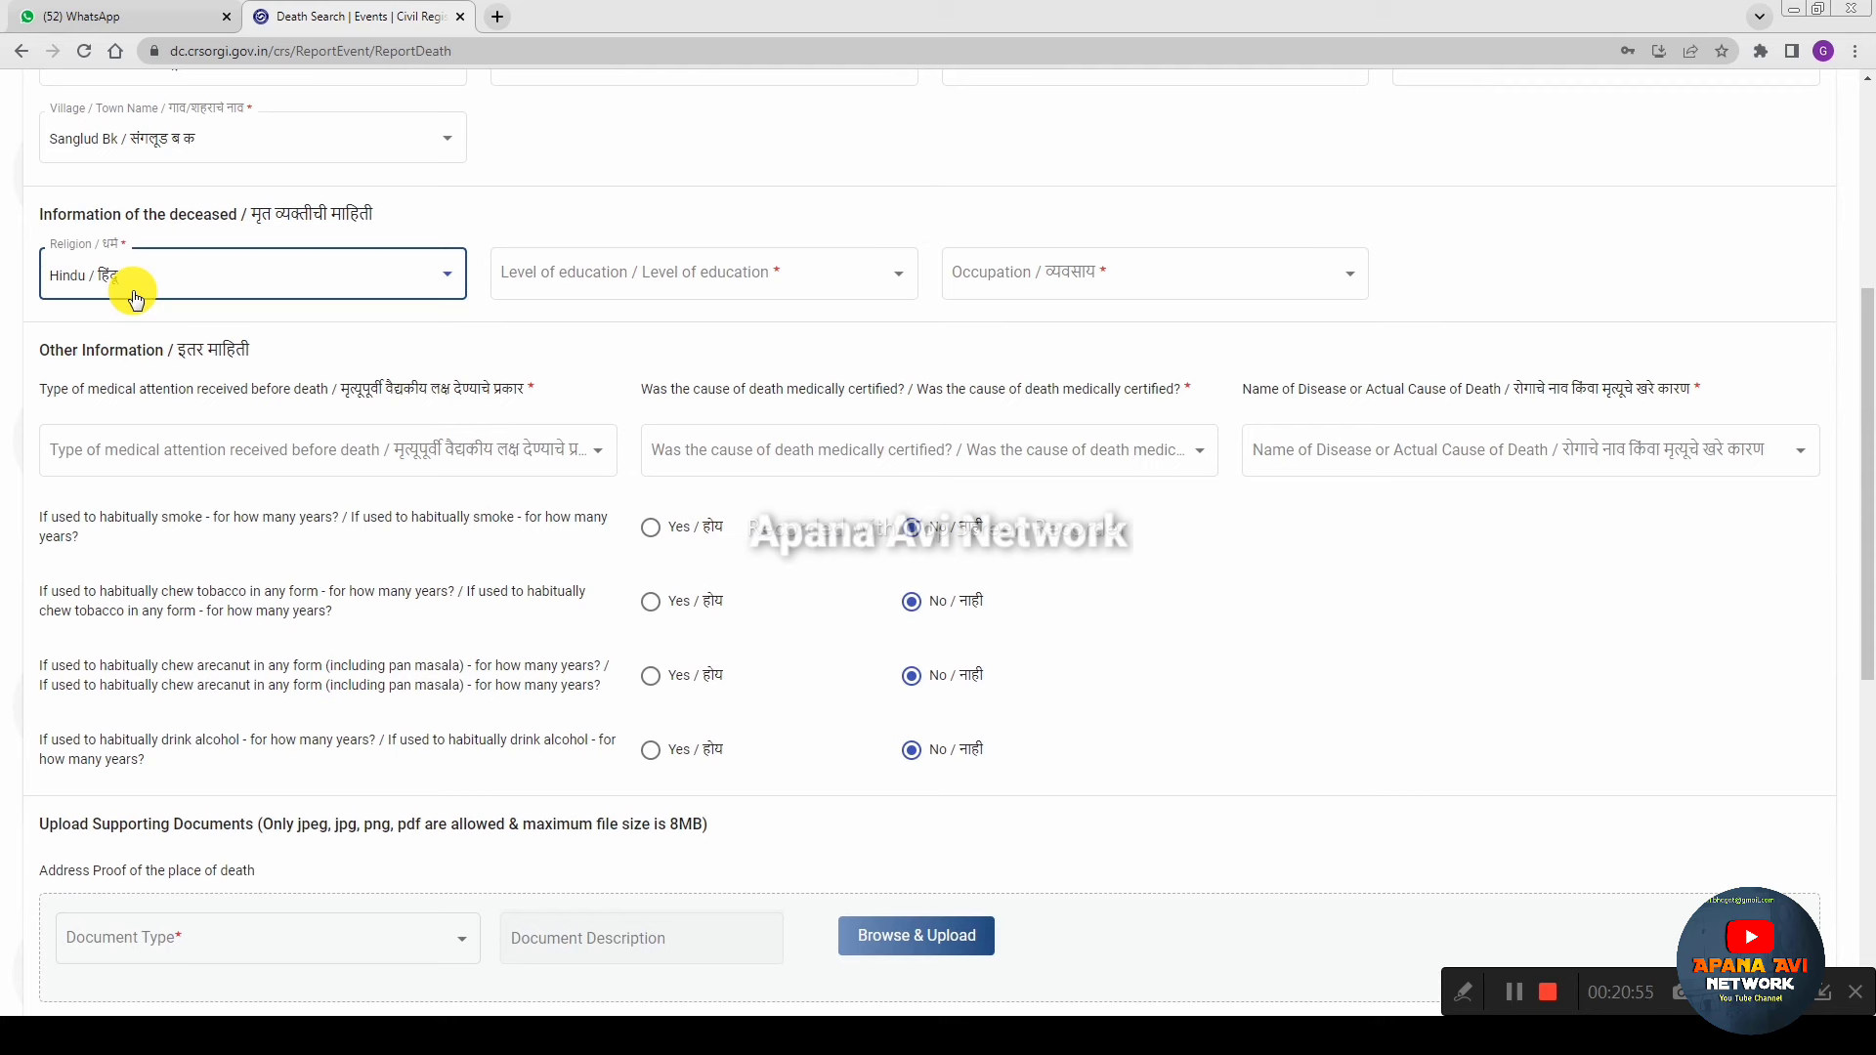
- Choose Pre-Primary as education level and Cultivator as occupation
left_click(719, 266)
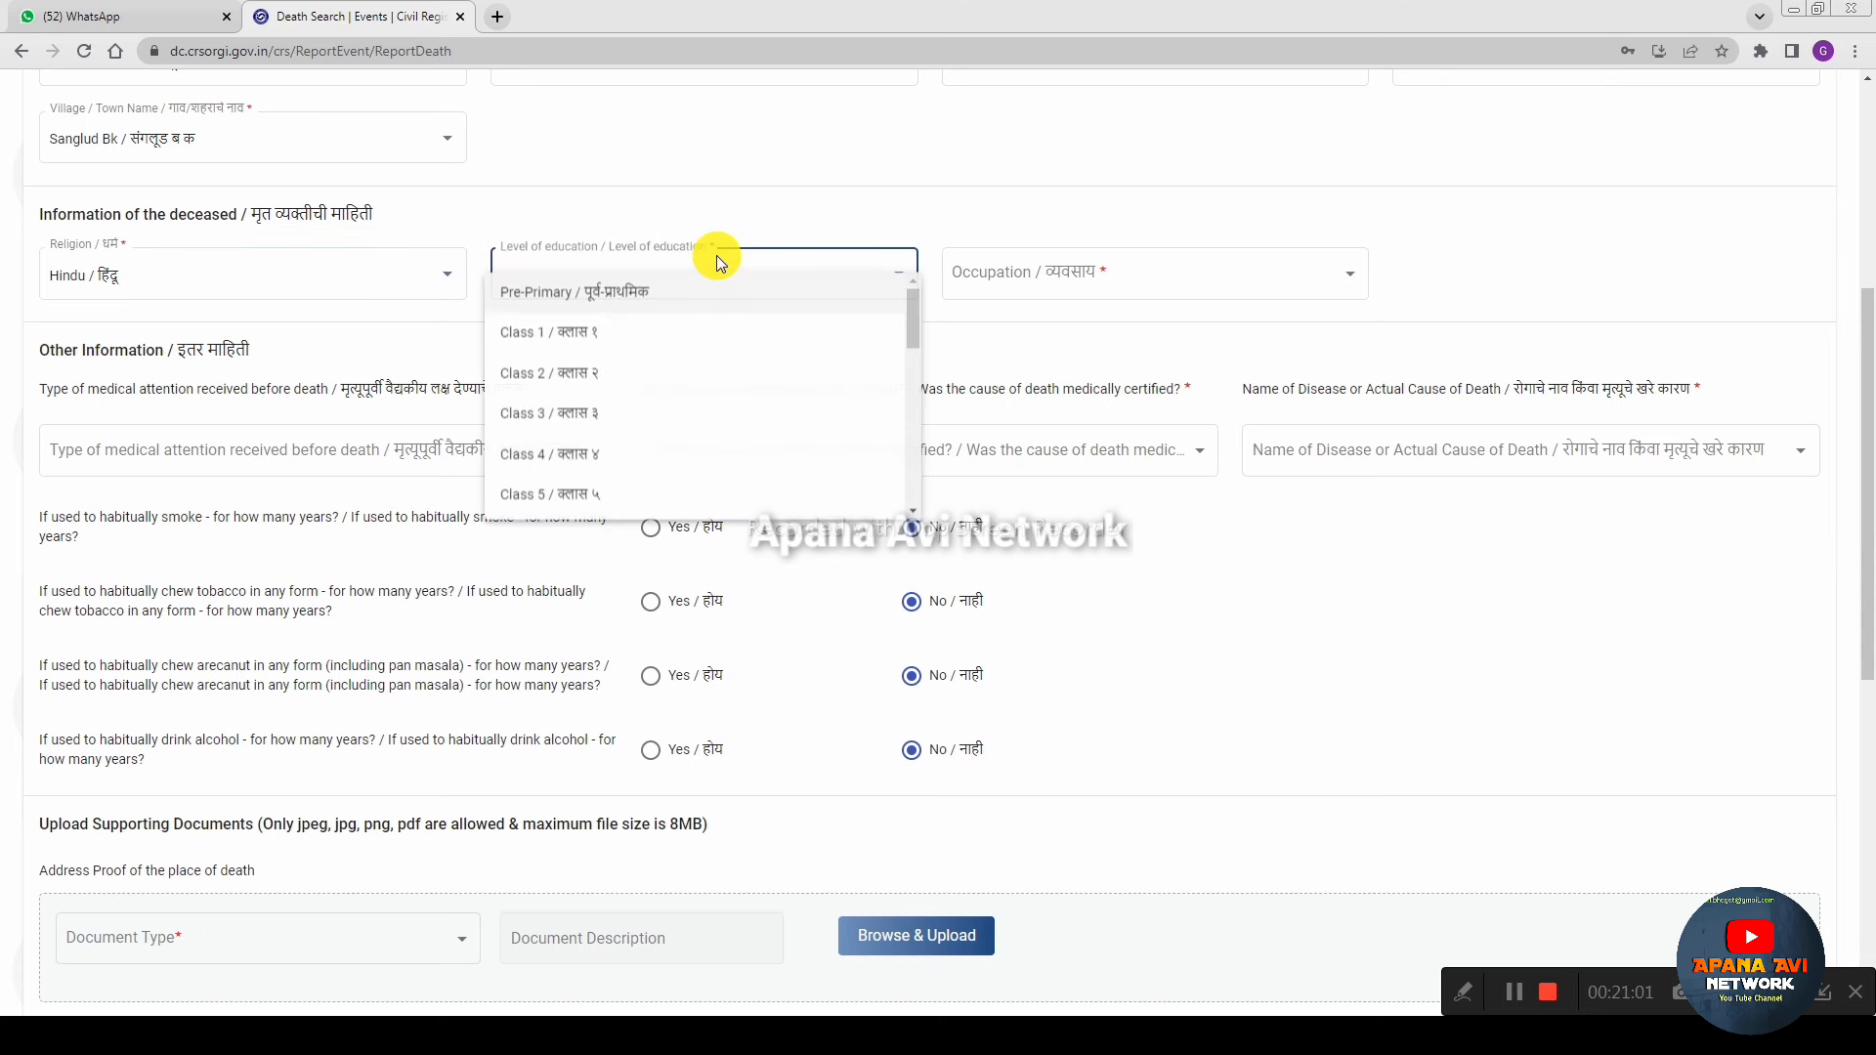
left_click(619, 291)
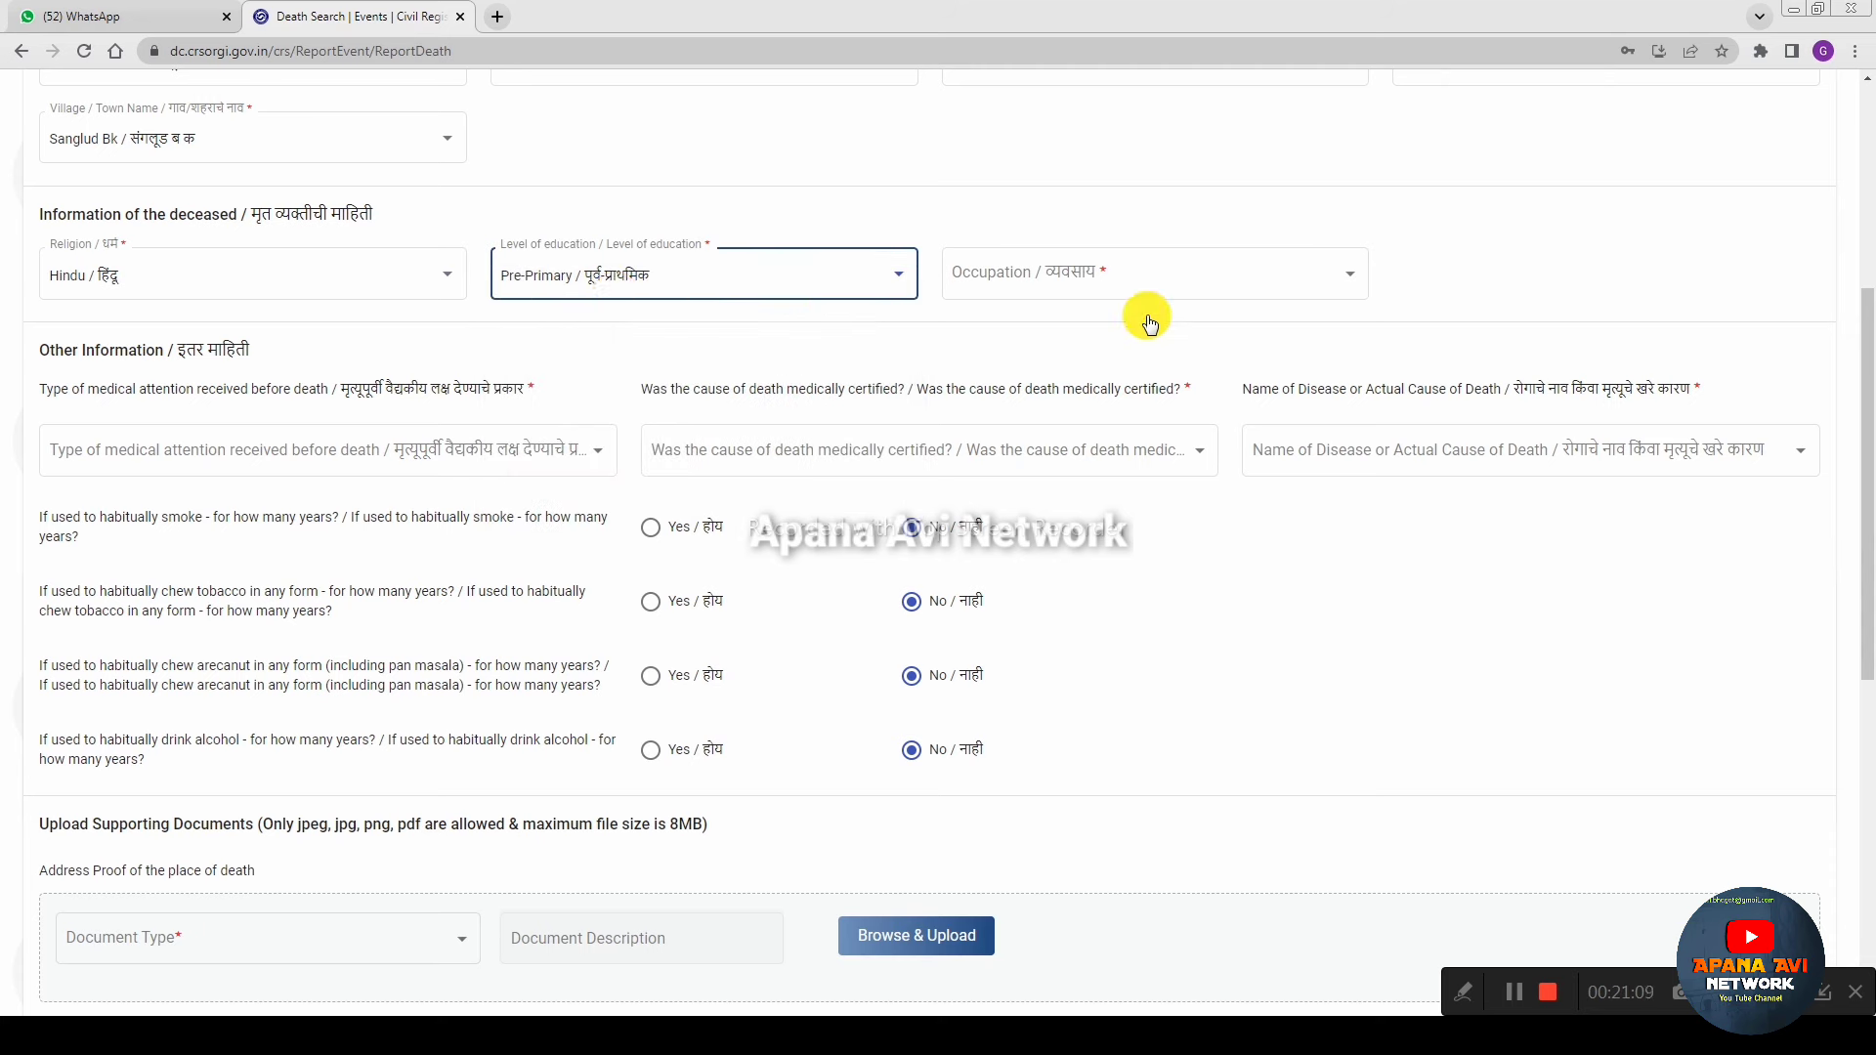
left_click(1101, 289)
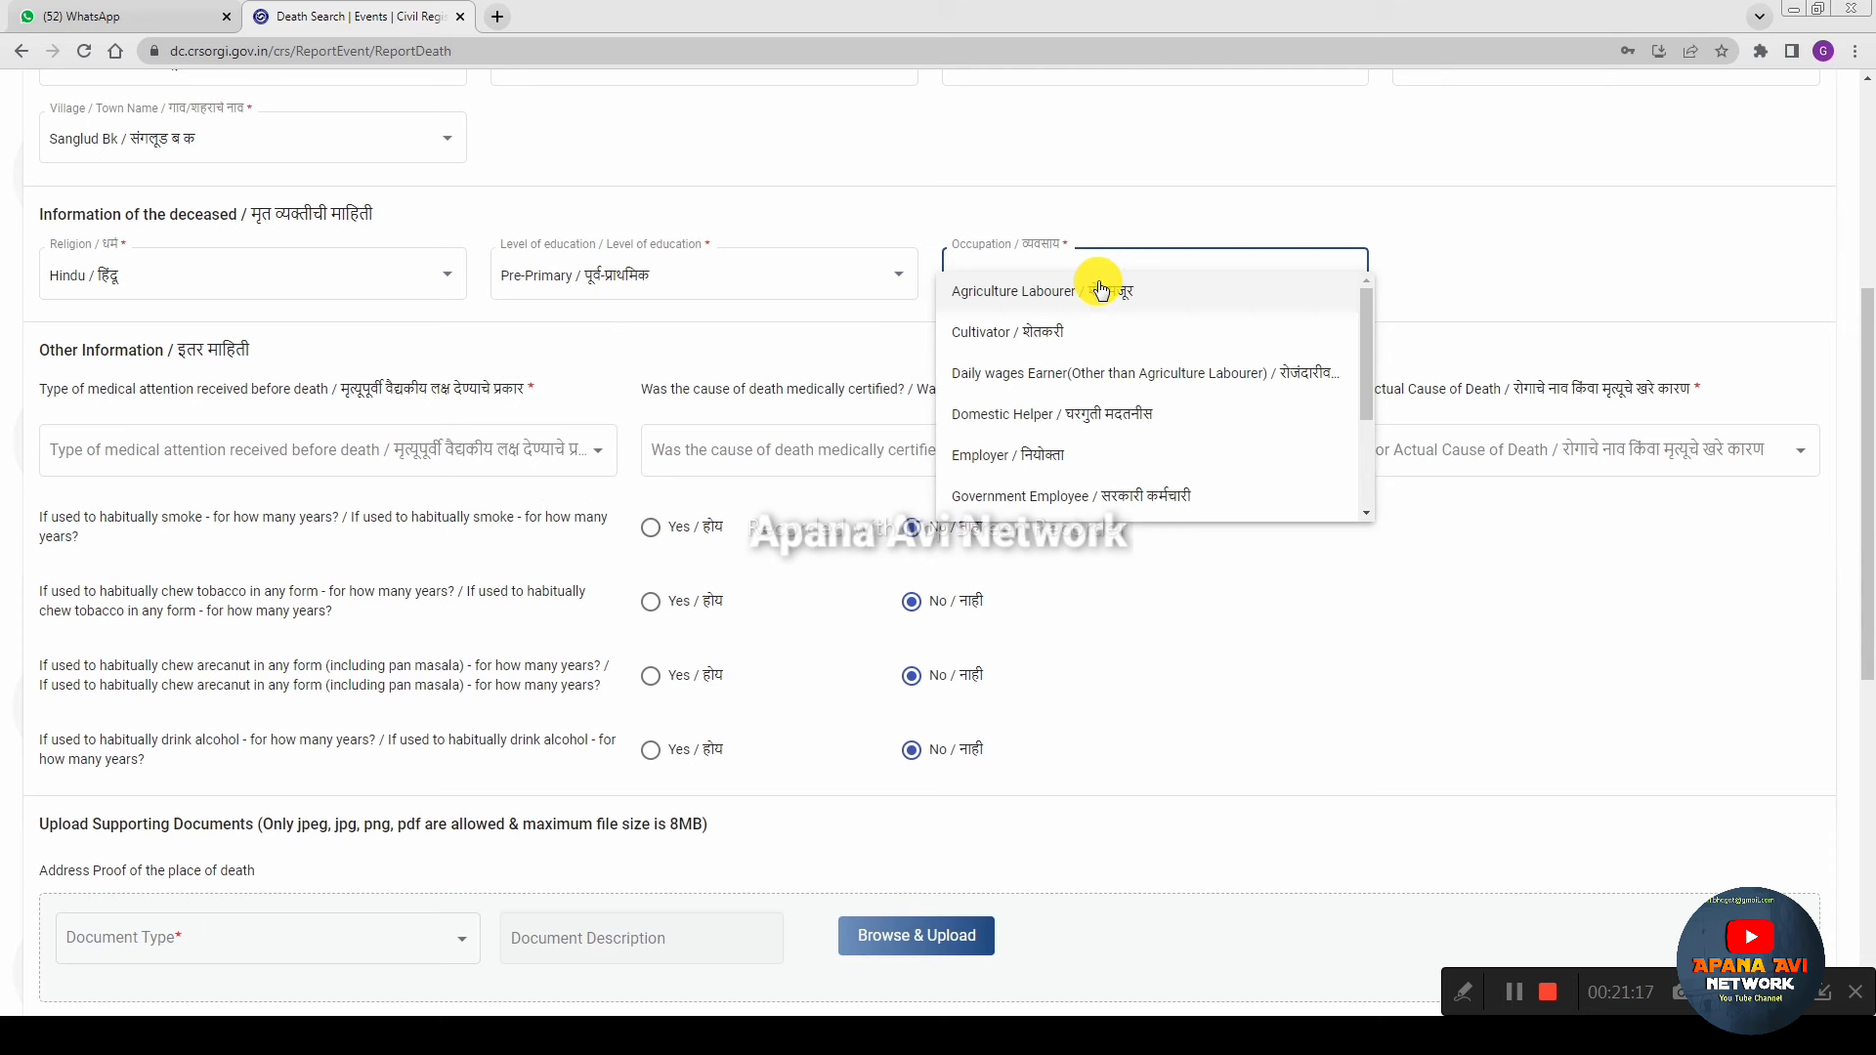
left_click(1024, 335)
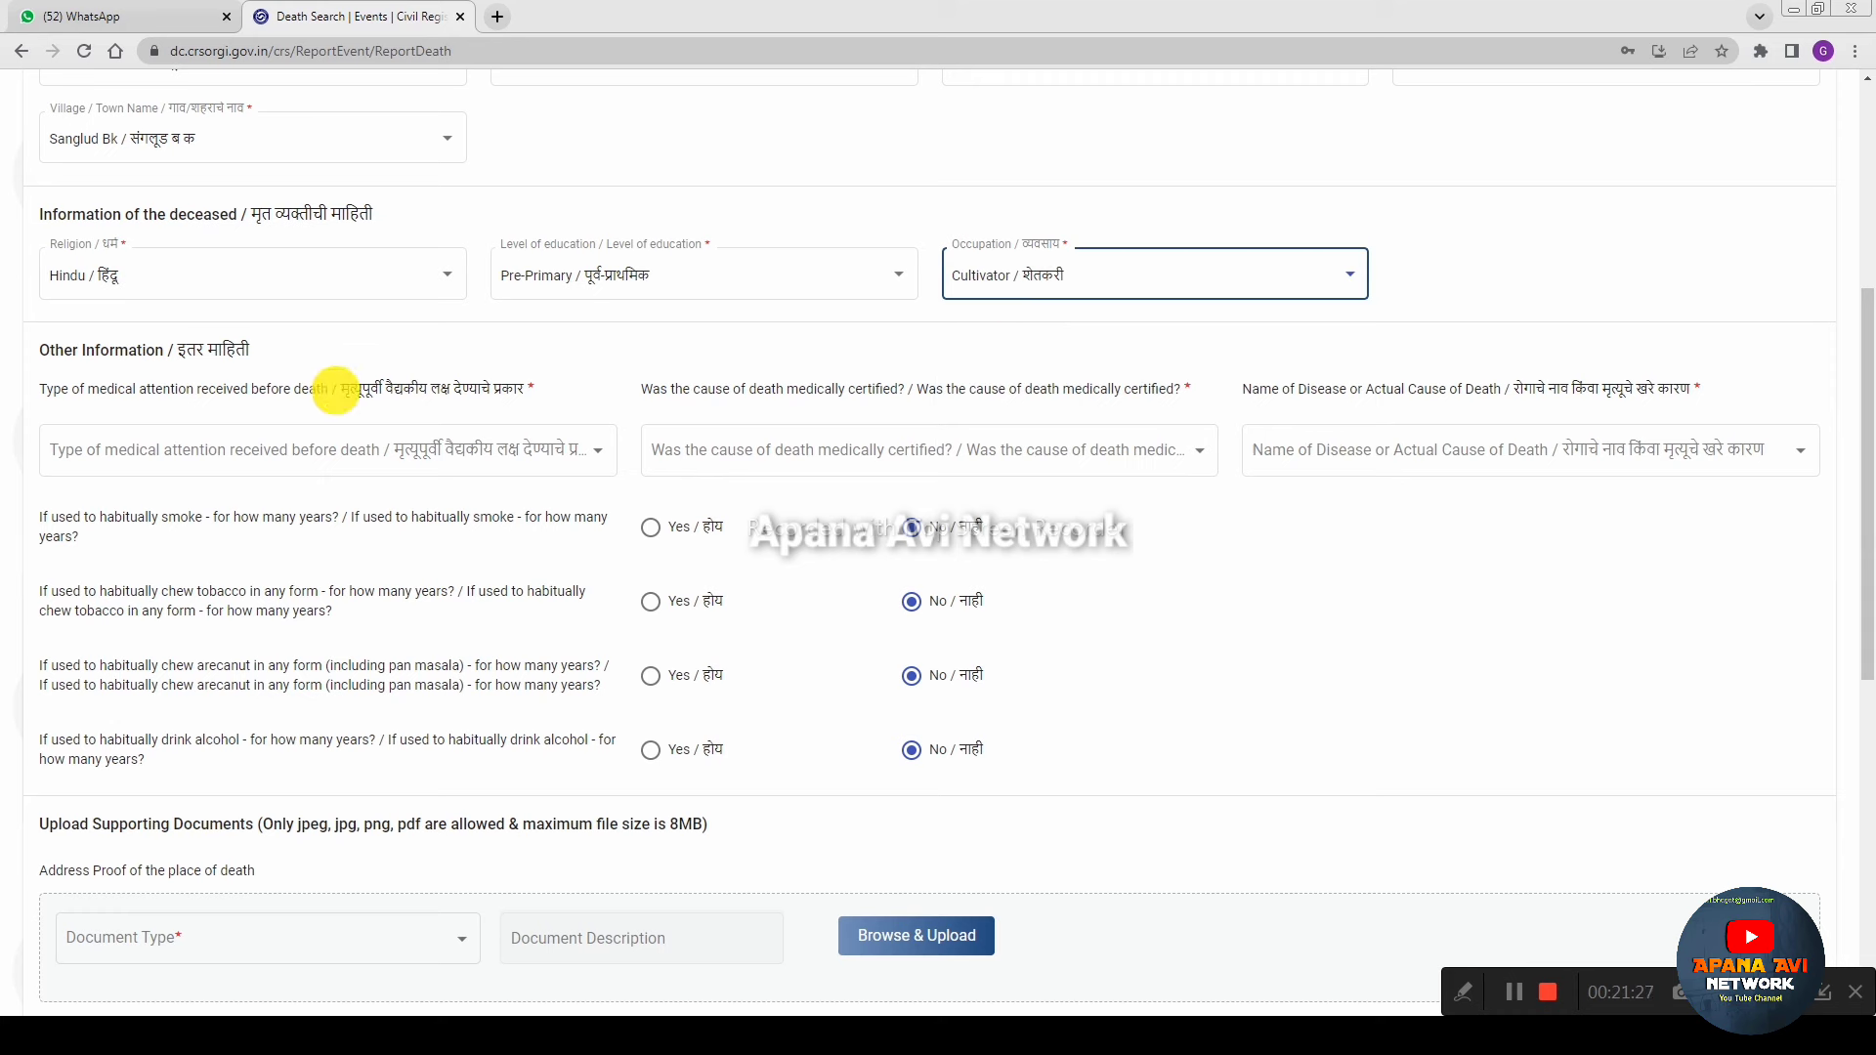
left_click(290, 353)
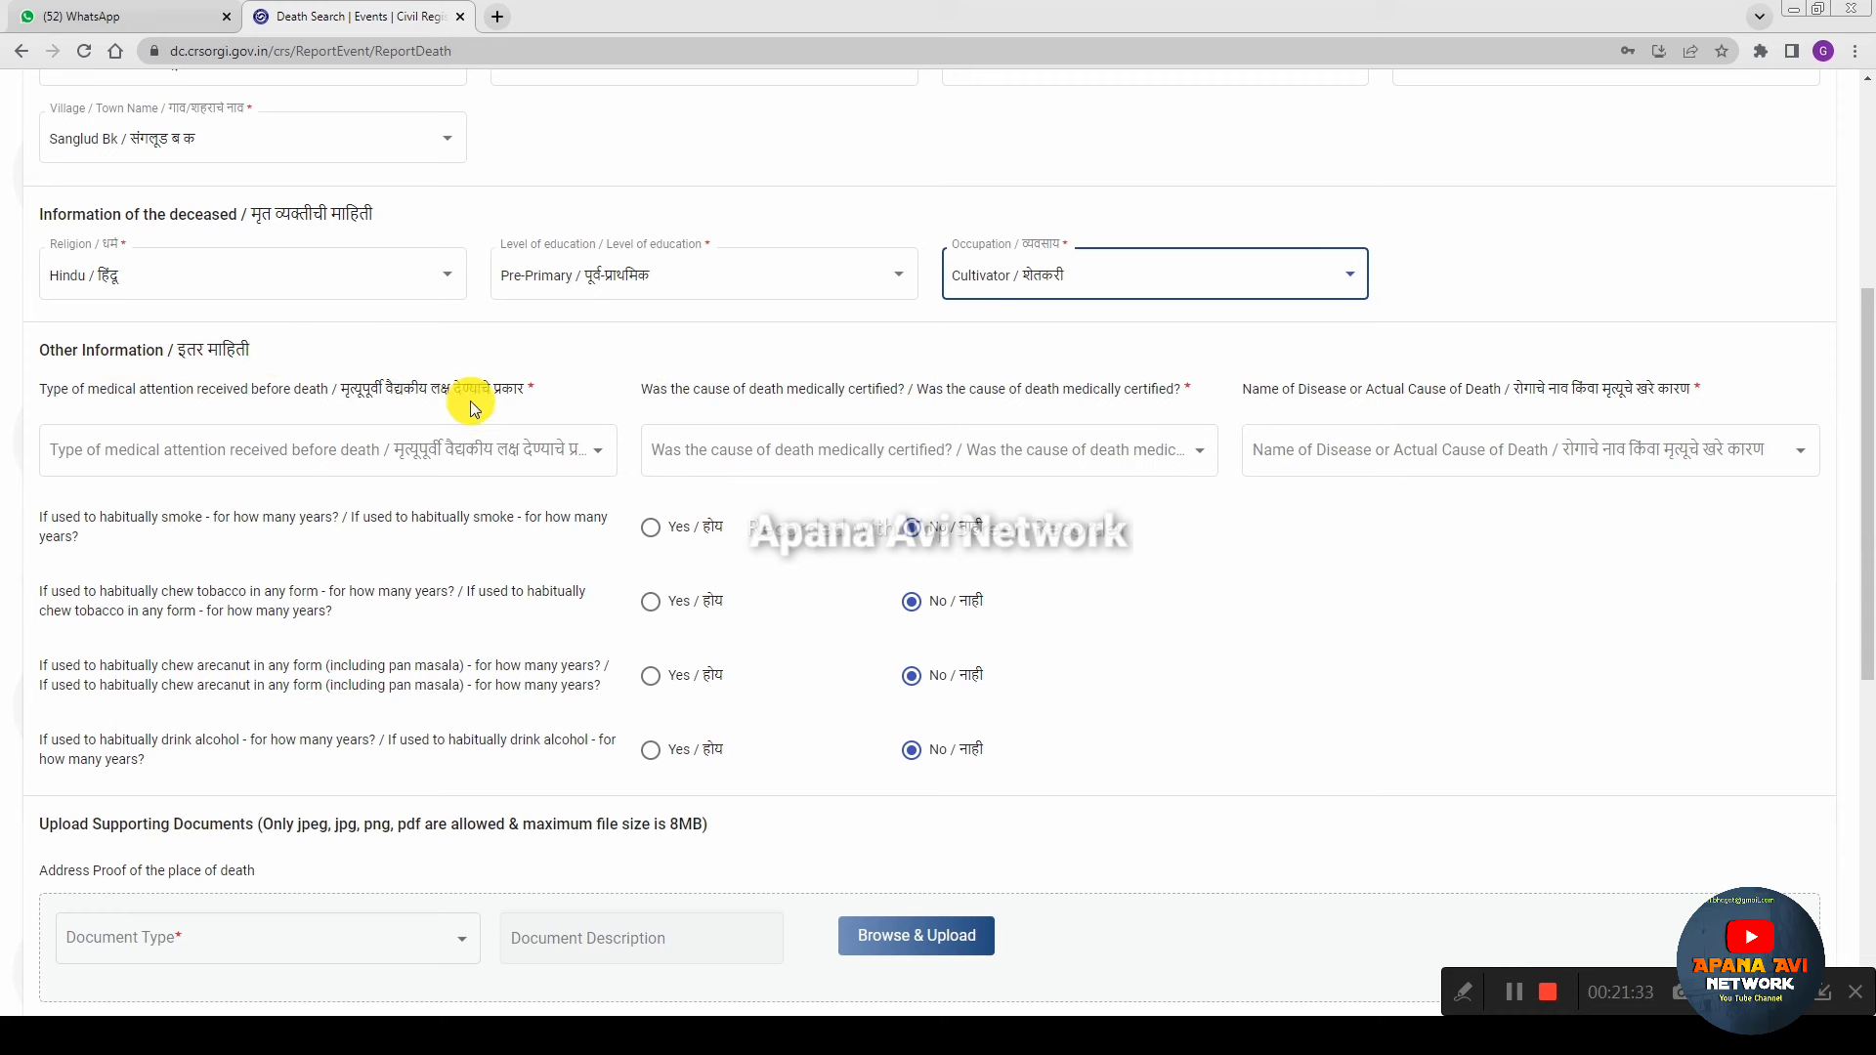
- Record no medical attention before death and a cause not medically certified
left_click(366, 459)
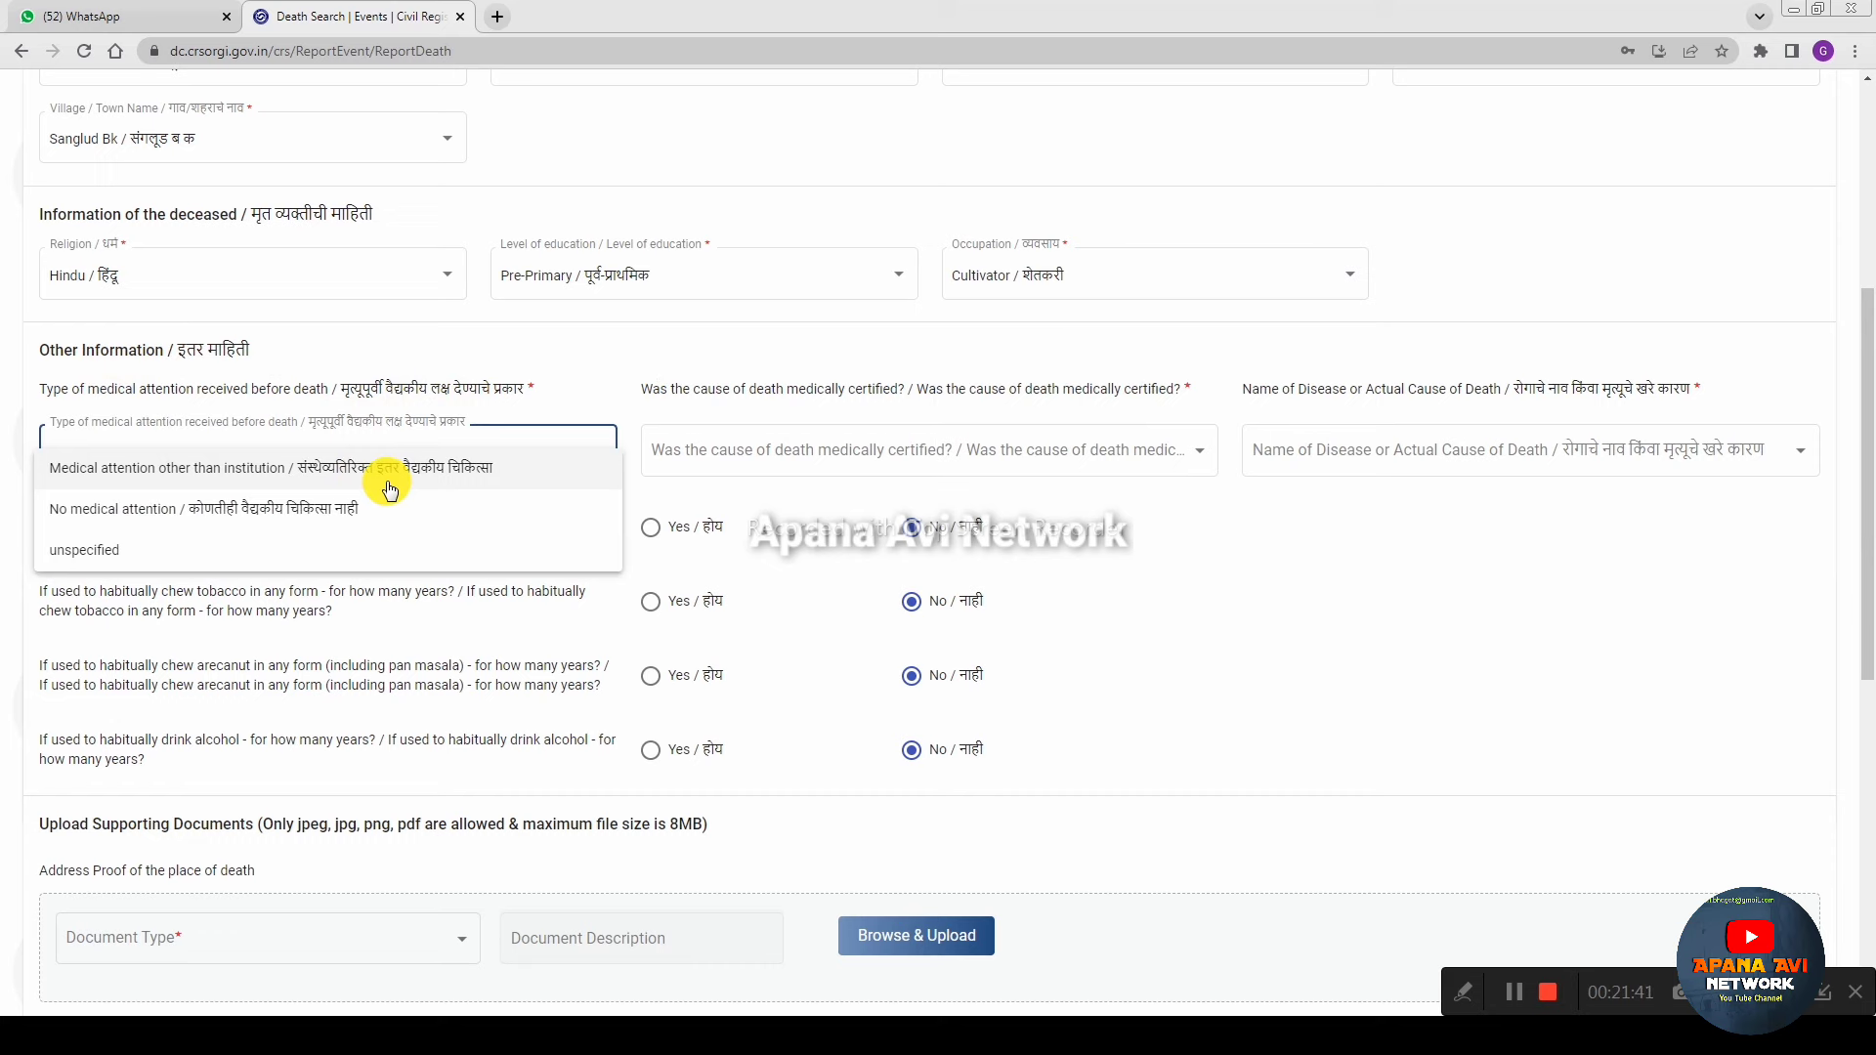
scroll(210, 520, "down", 1)
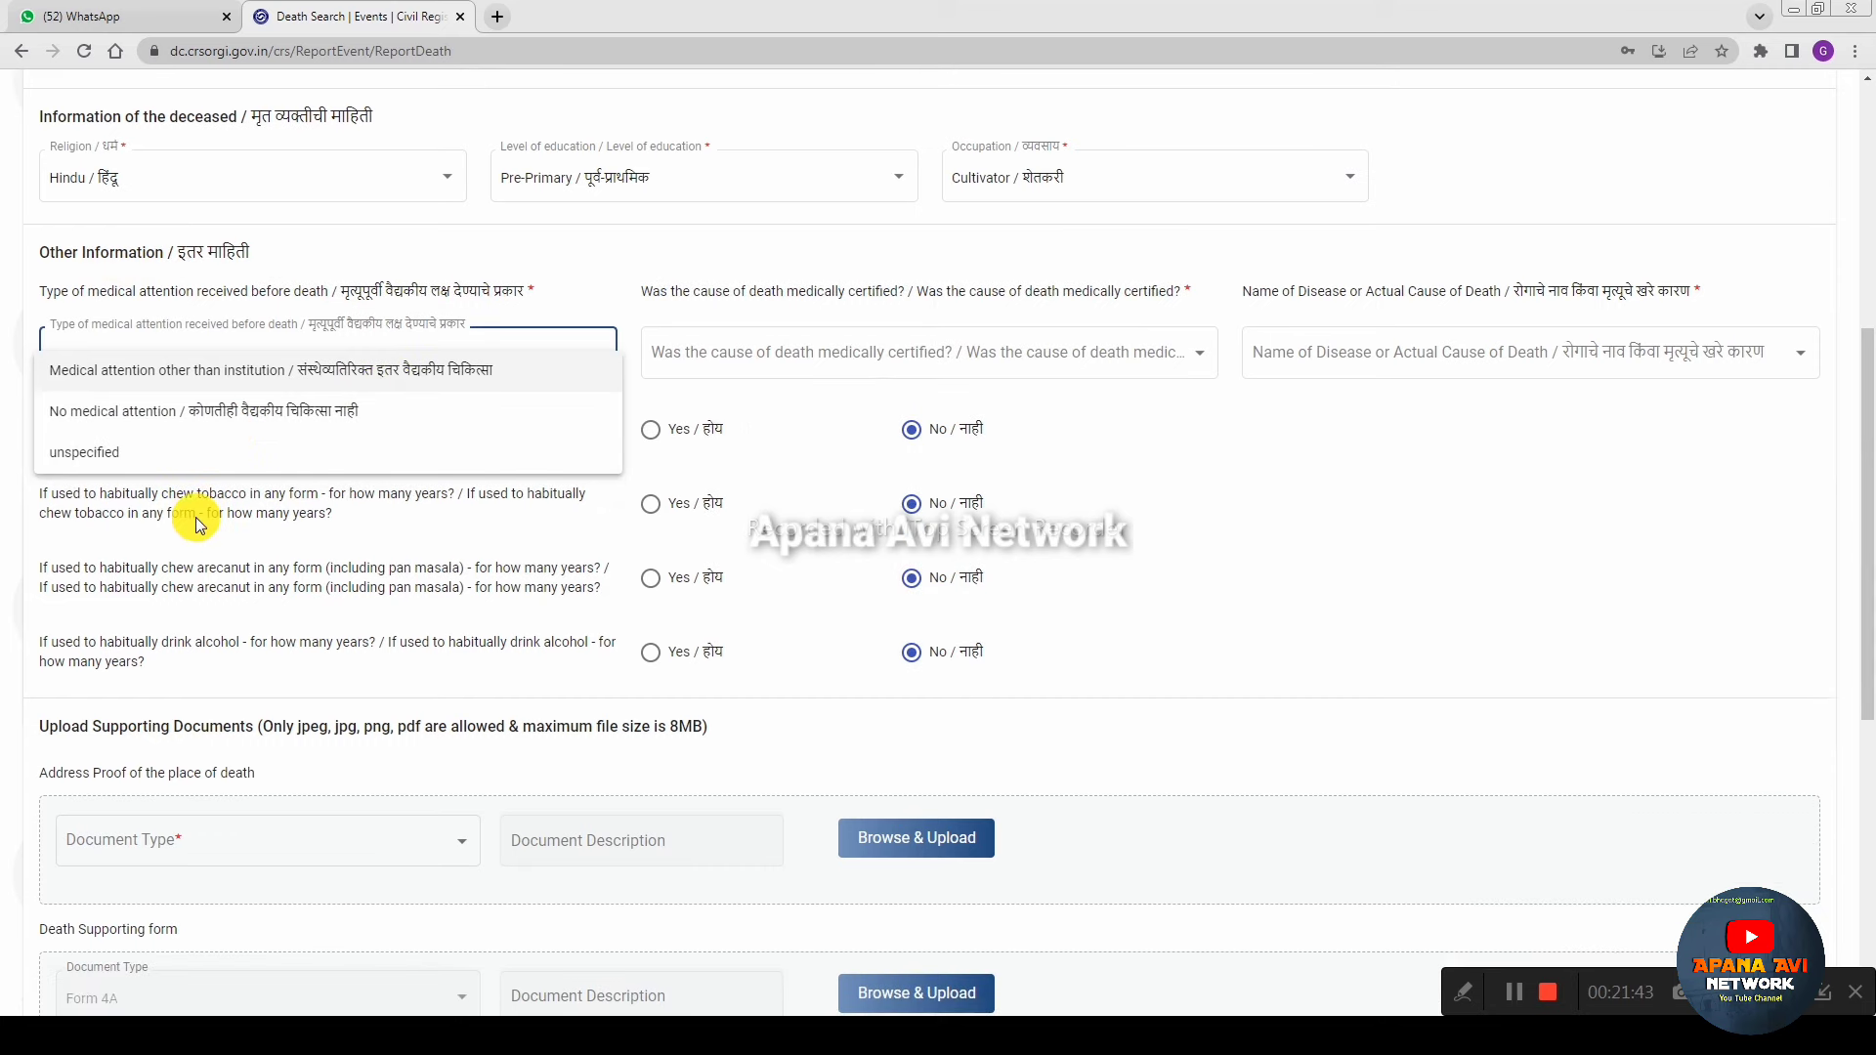
left_click(251, 411)
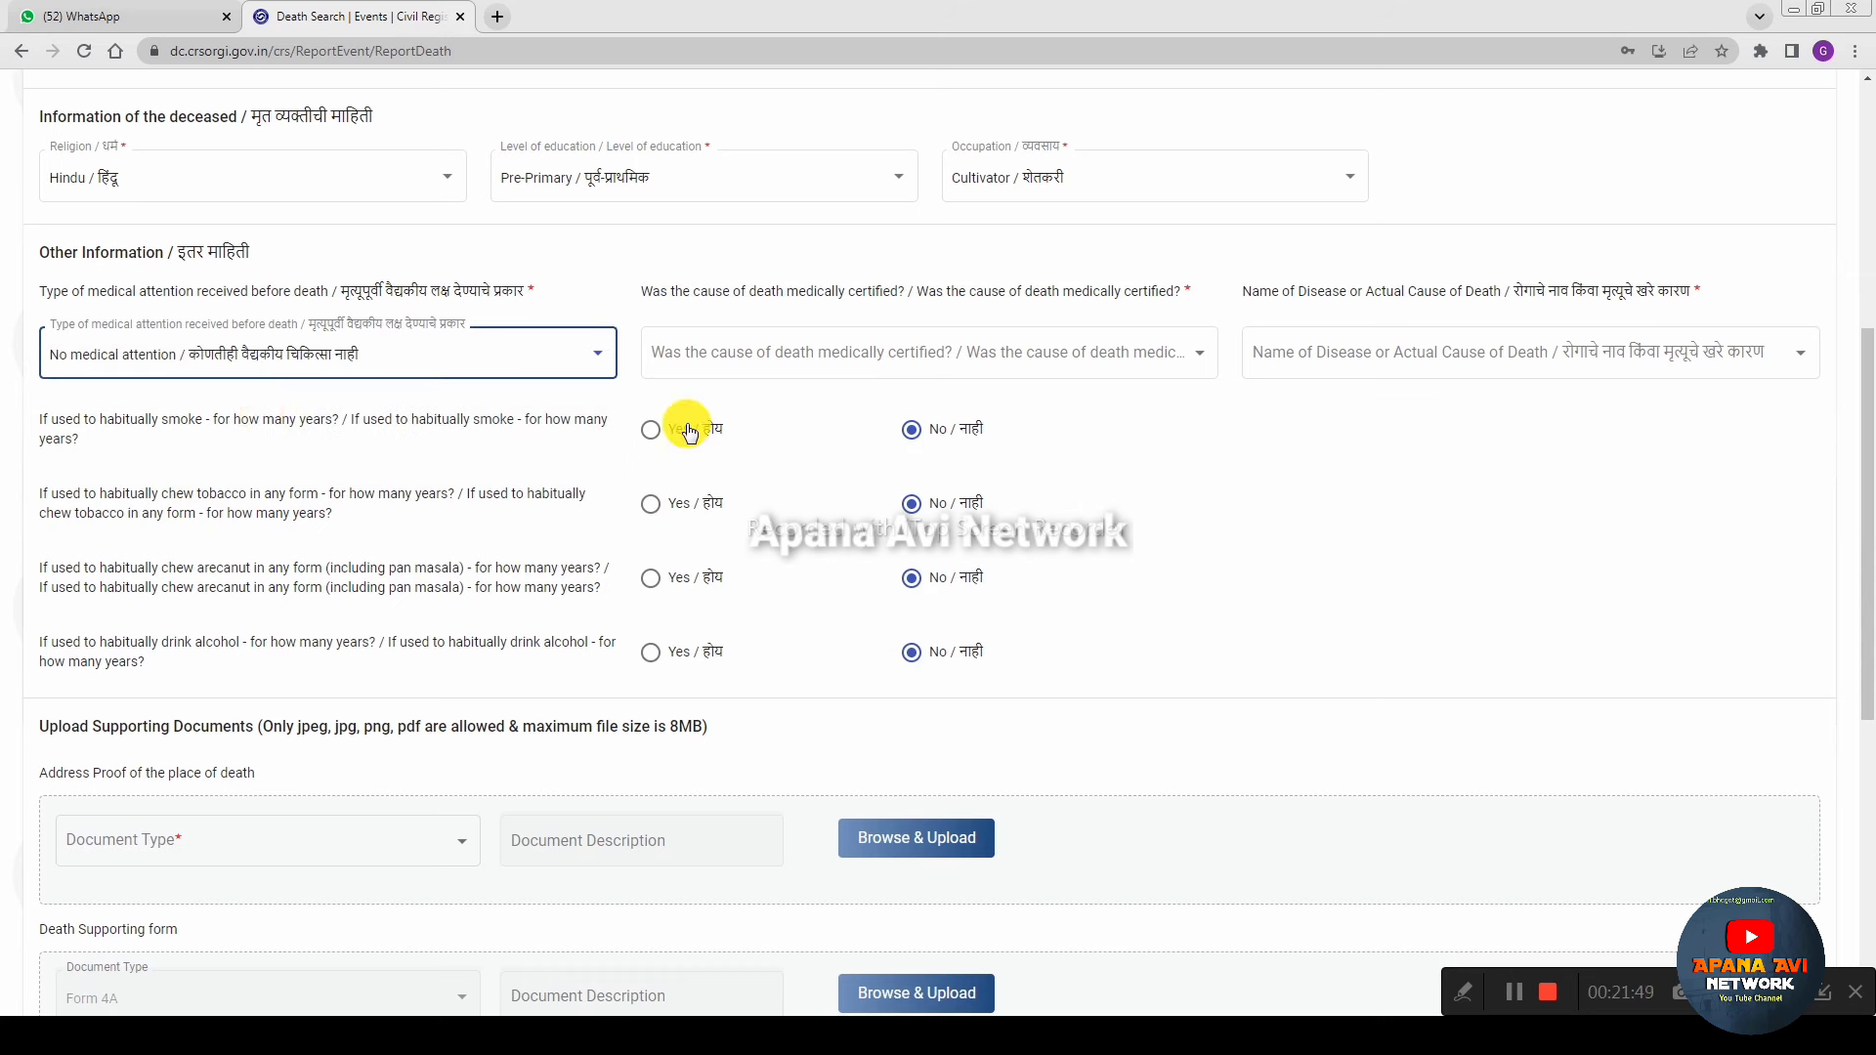
left_click(938, 356)
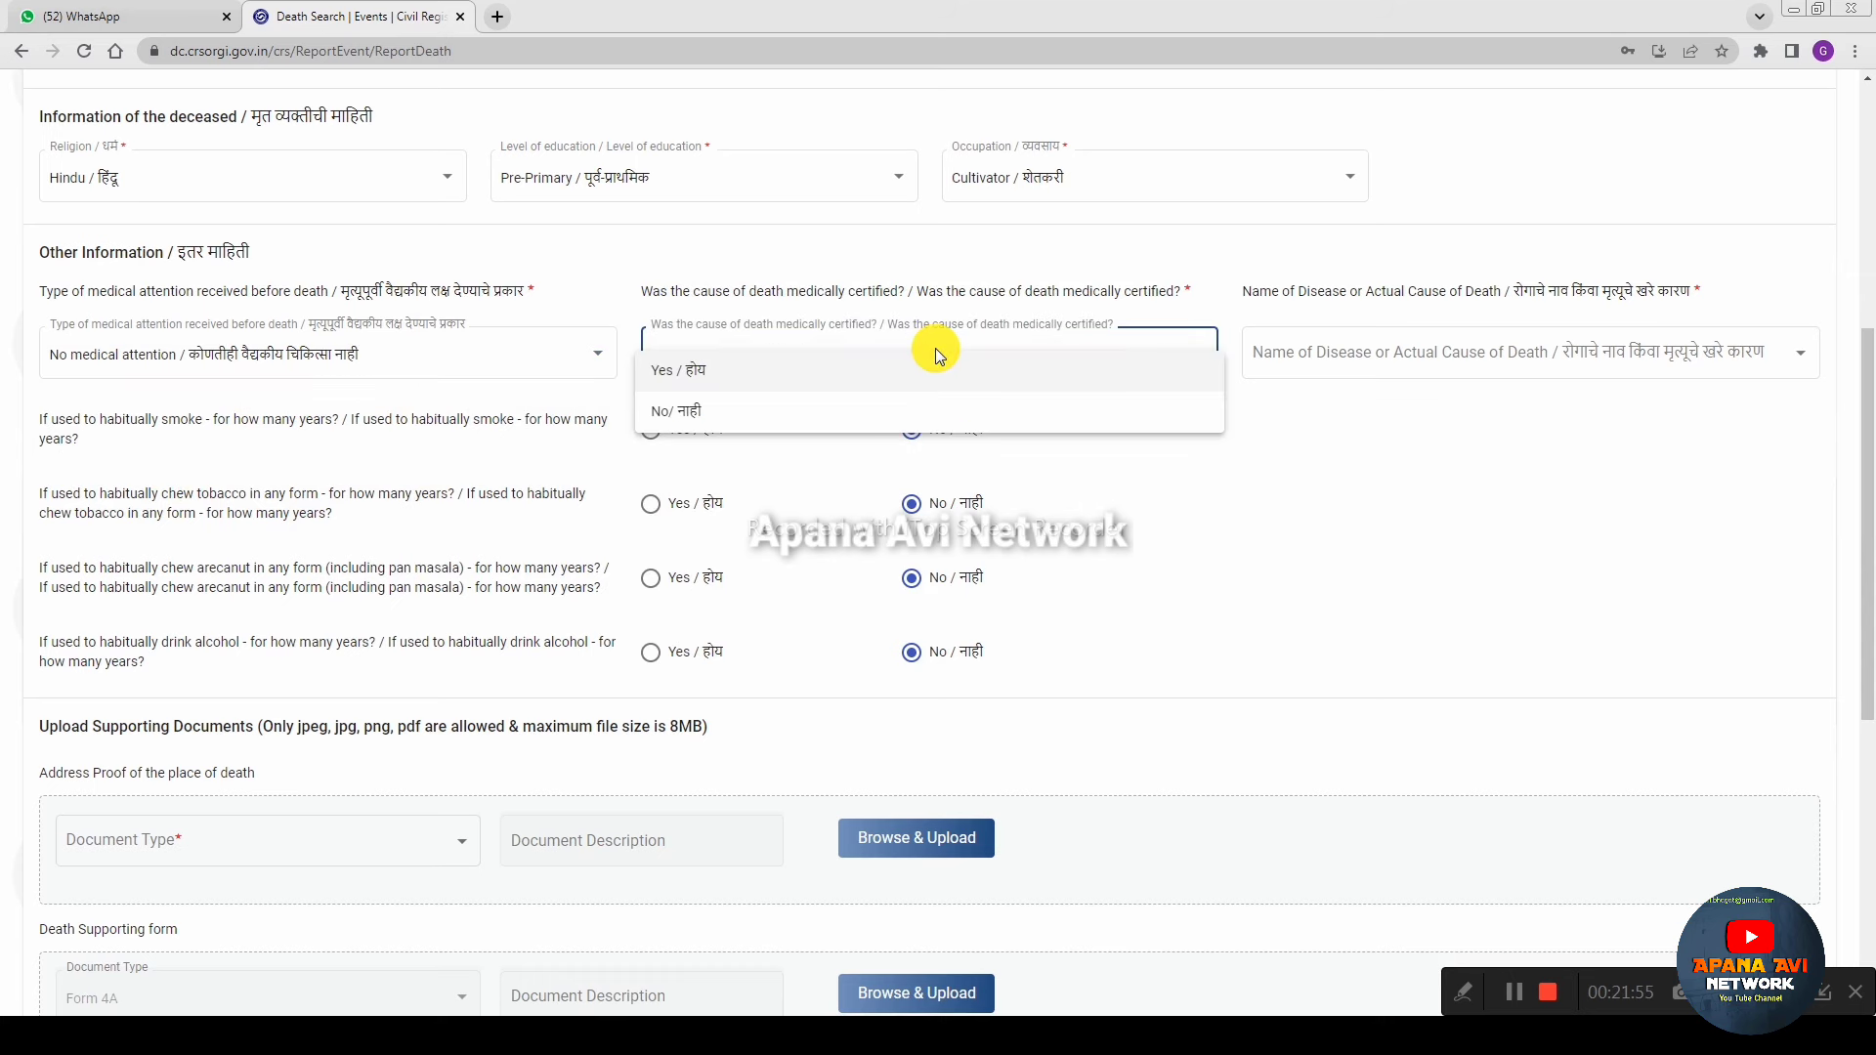
left_click(684, 413)
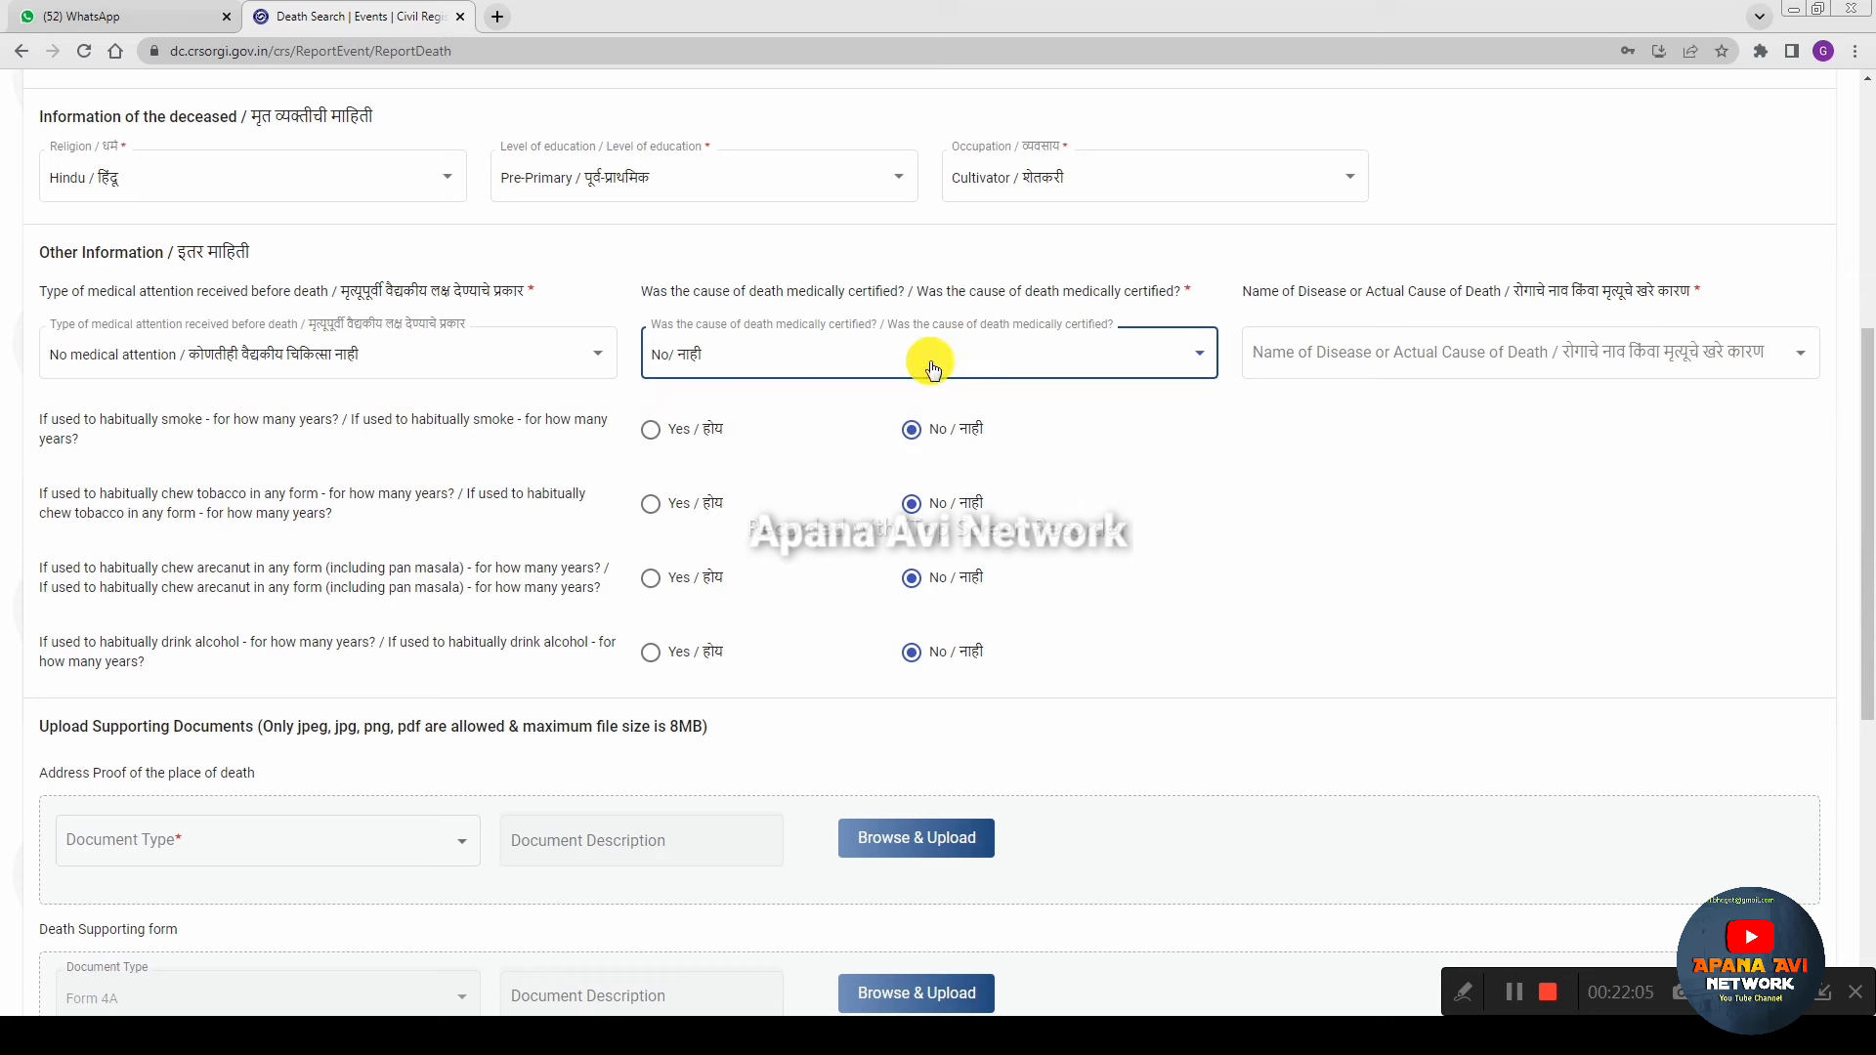
- Set the Name of Disease cause of death to Not Stated
left_click(1358, 371)
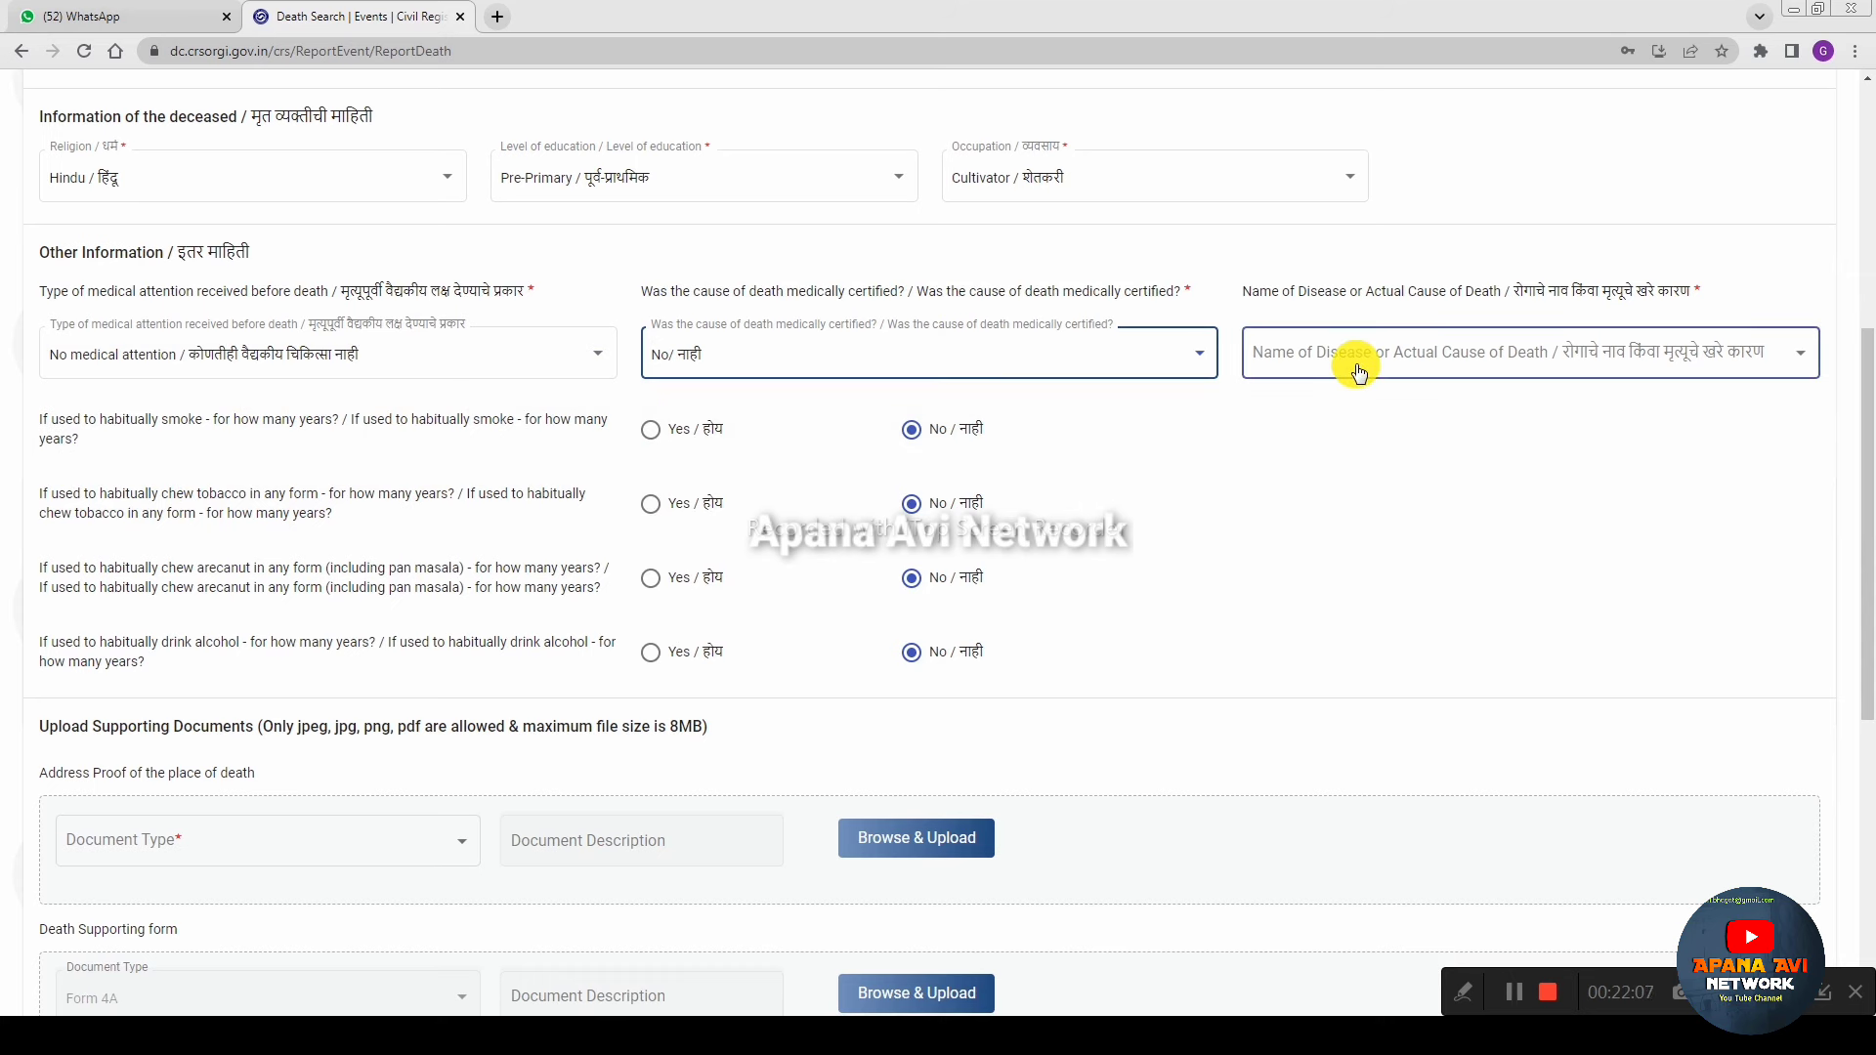
left_click(1358, 371)
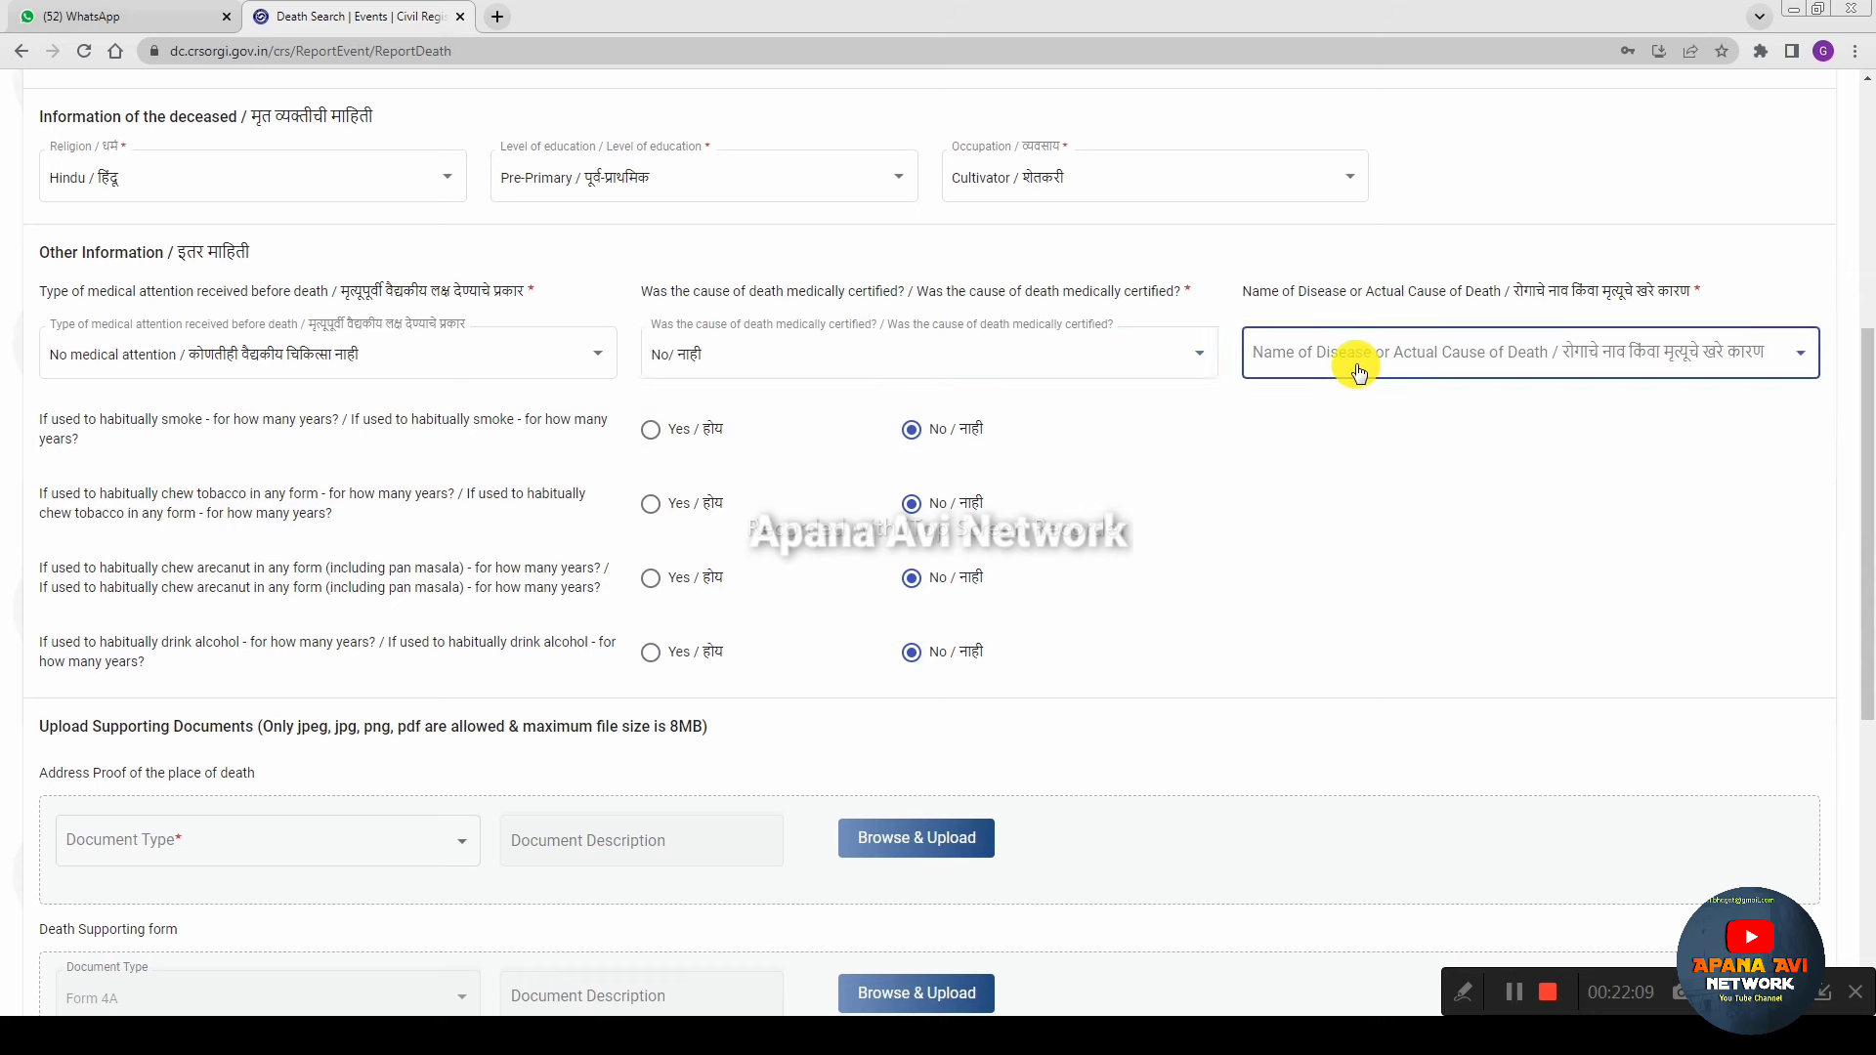
left_click(1358, 371)
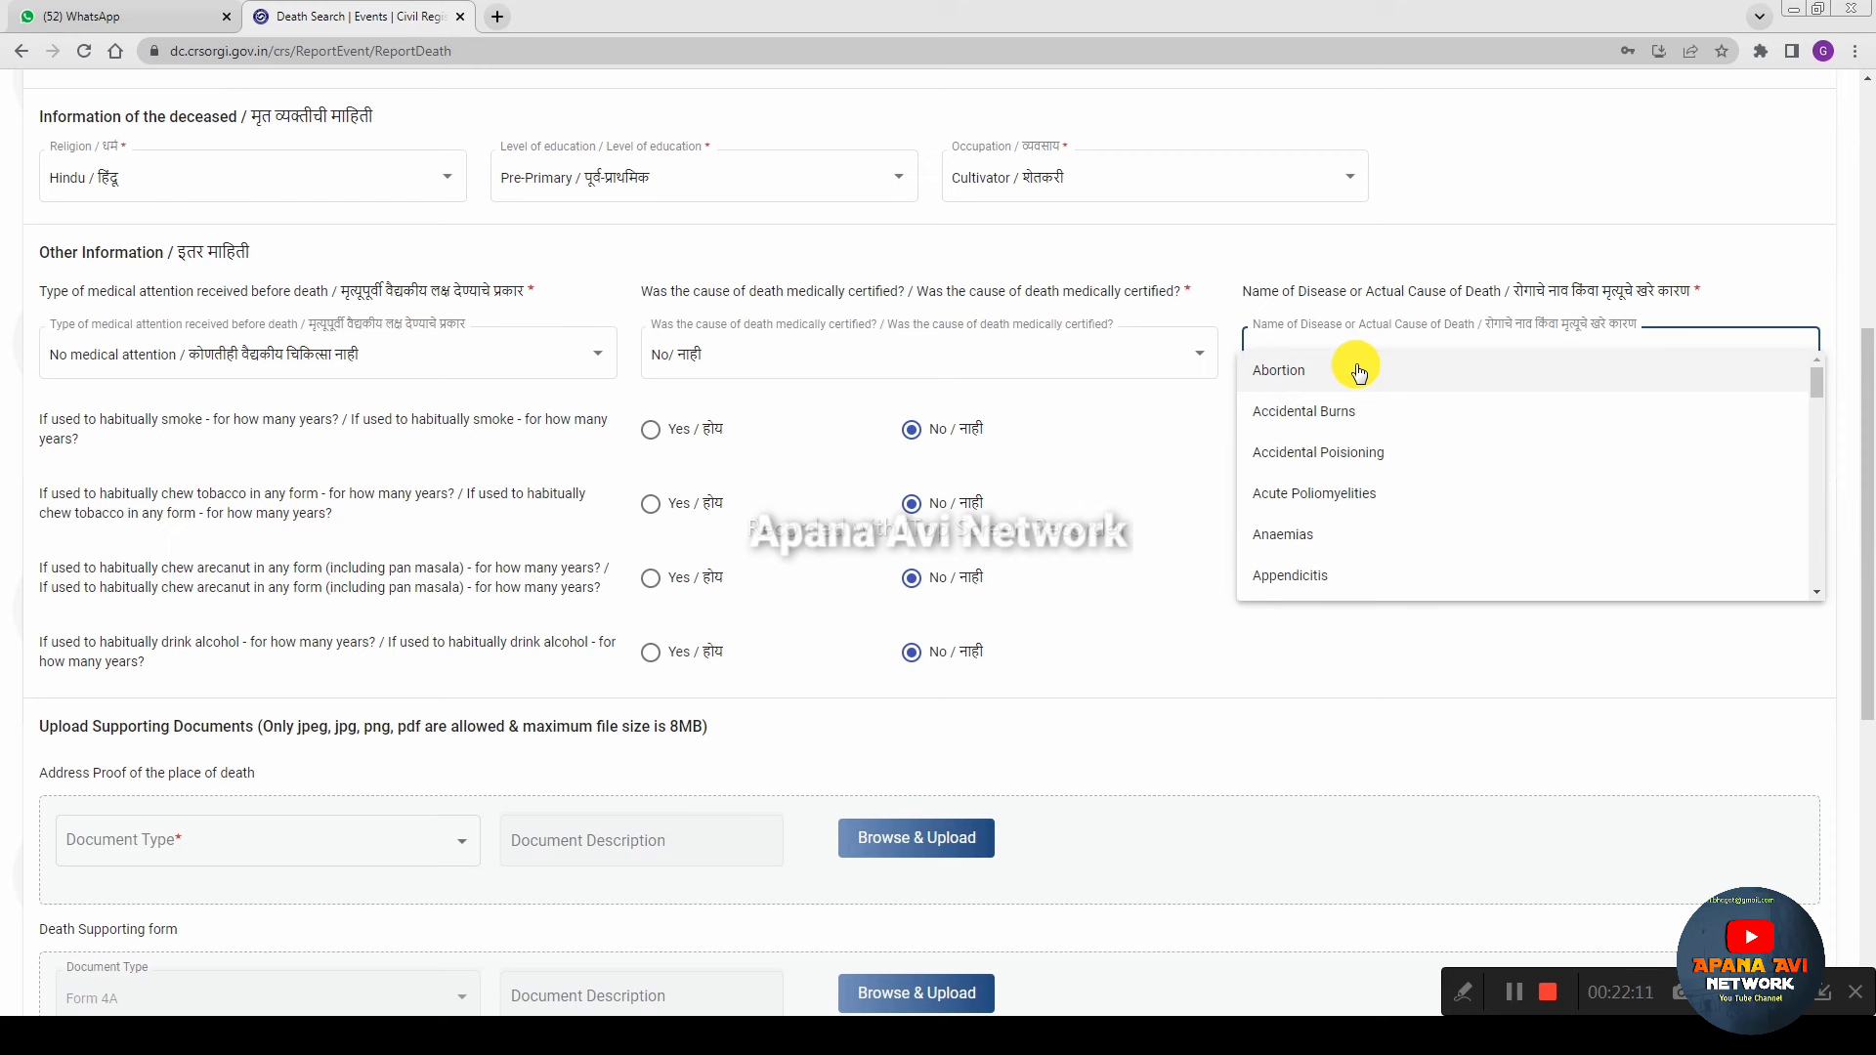
scroll(1355, 396, "down", 3)
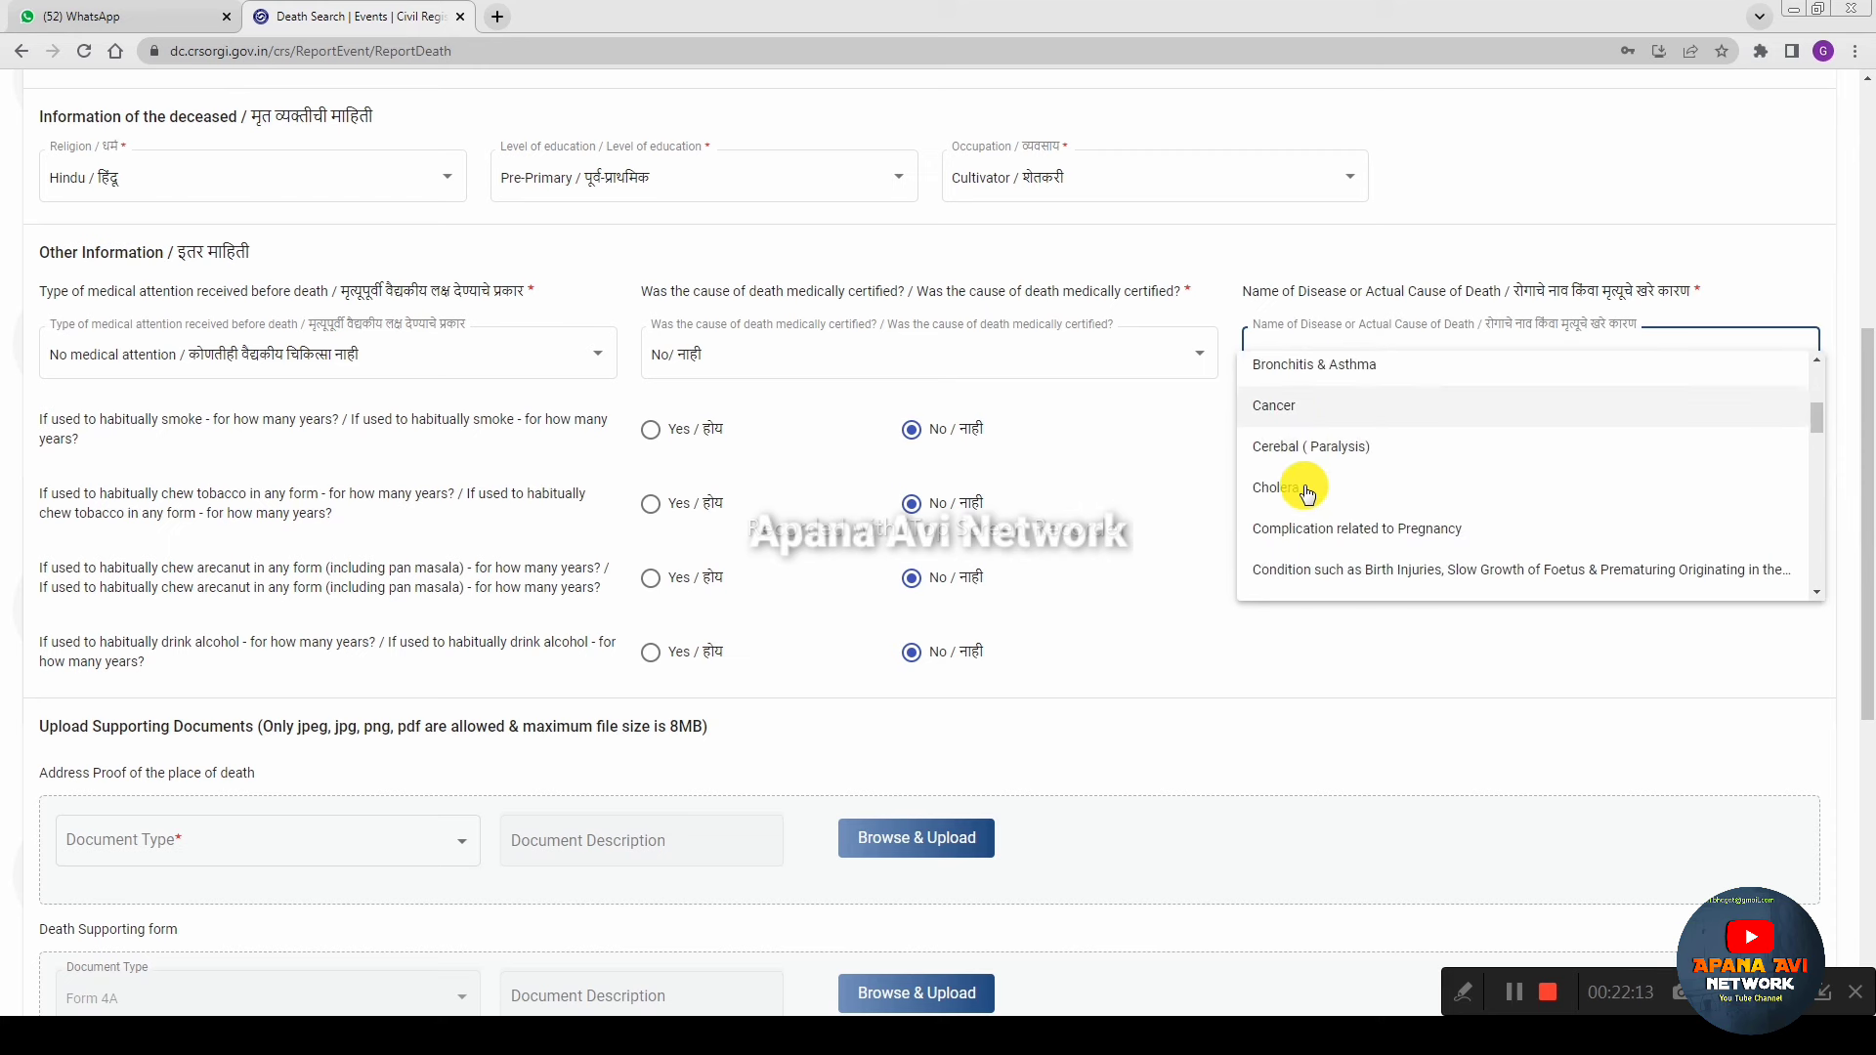
scroll(1341, 482, "down", 5)
scroll(1342, 483, "down", 4)
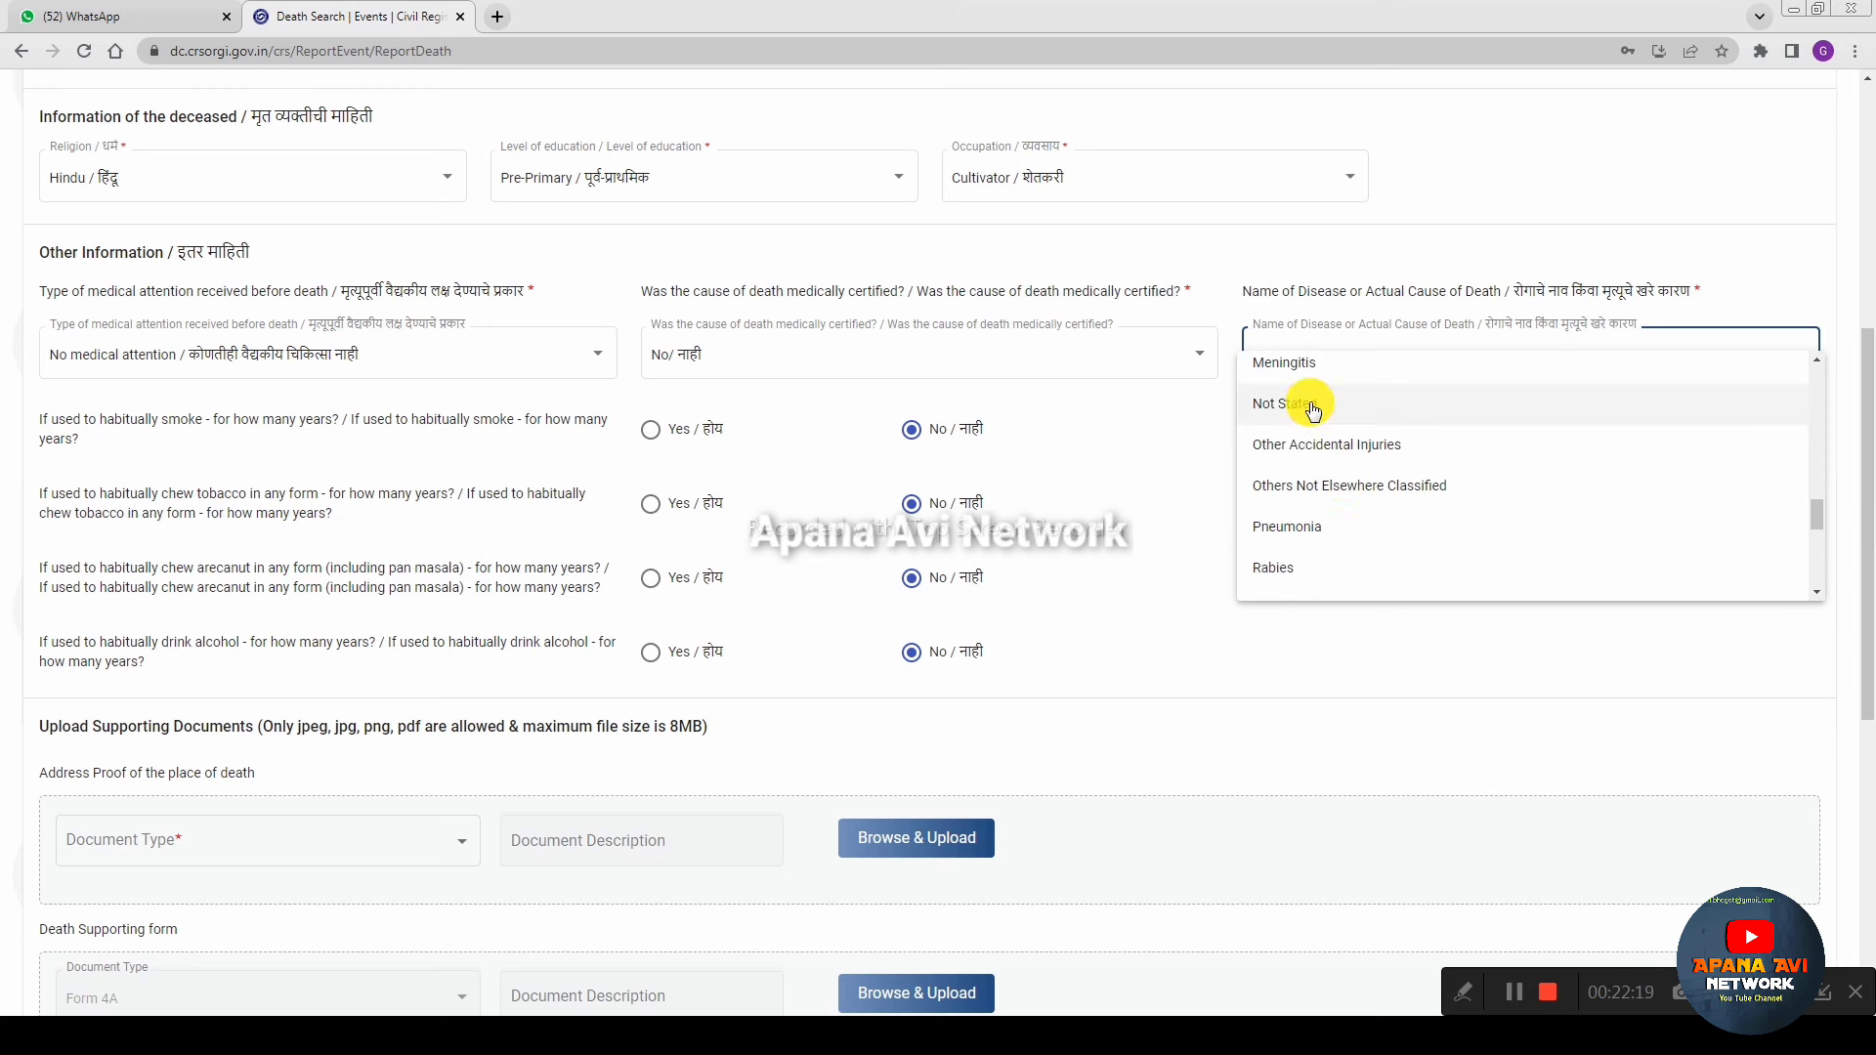
left_click(1312, 407)
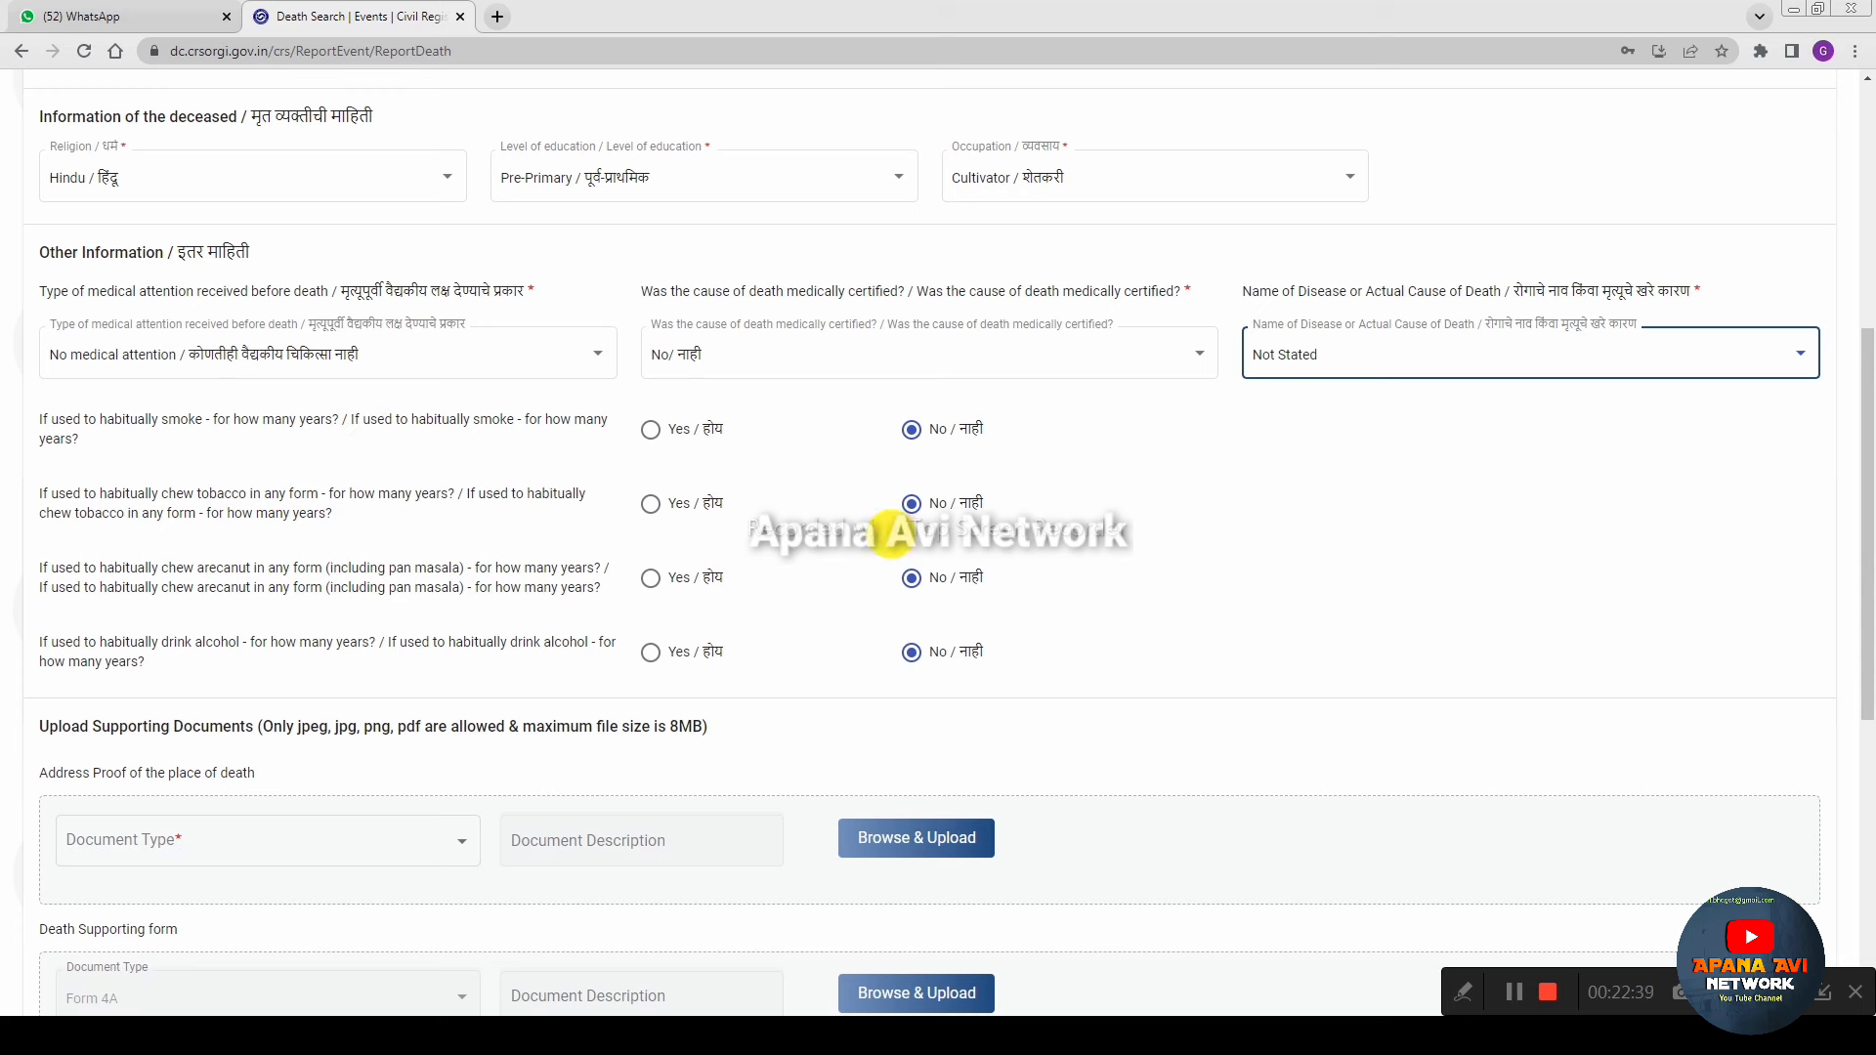
scroll(900, 682, "down", 2)
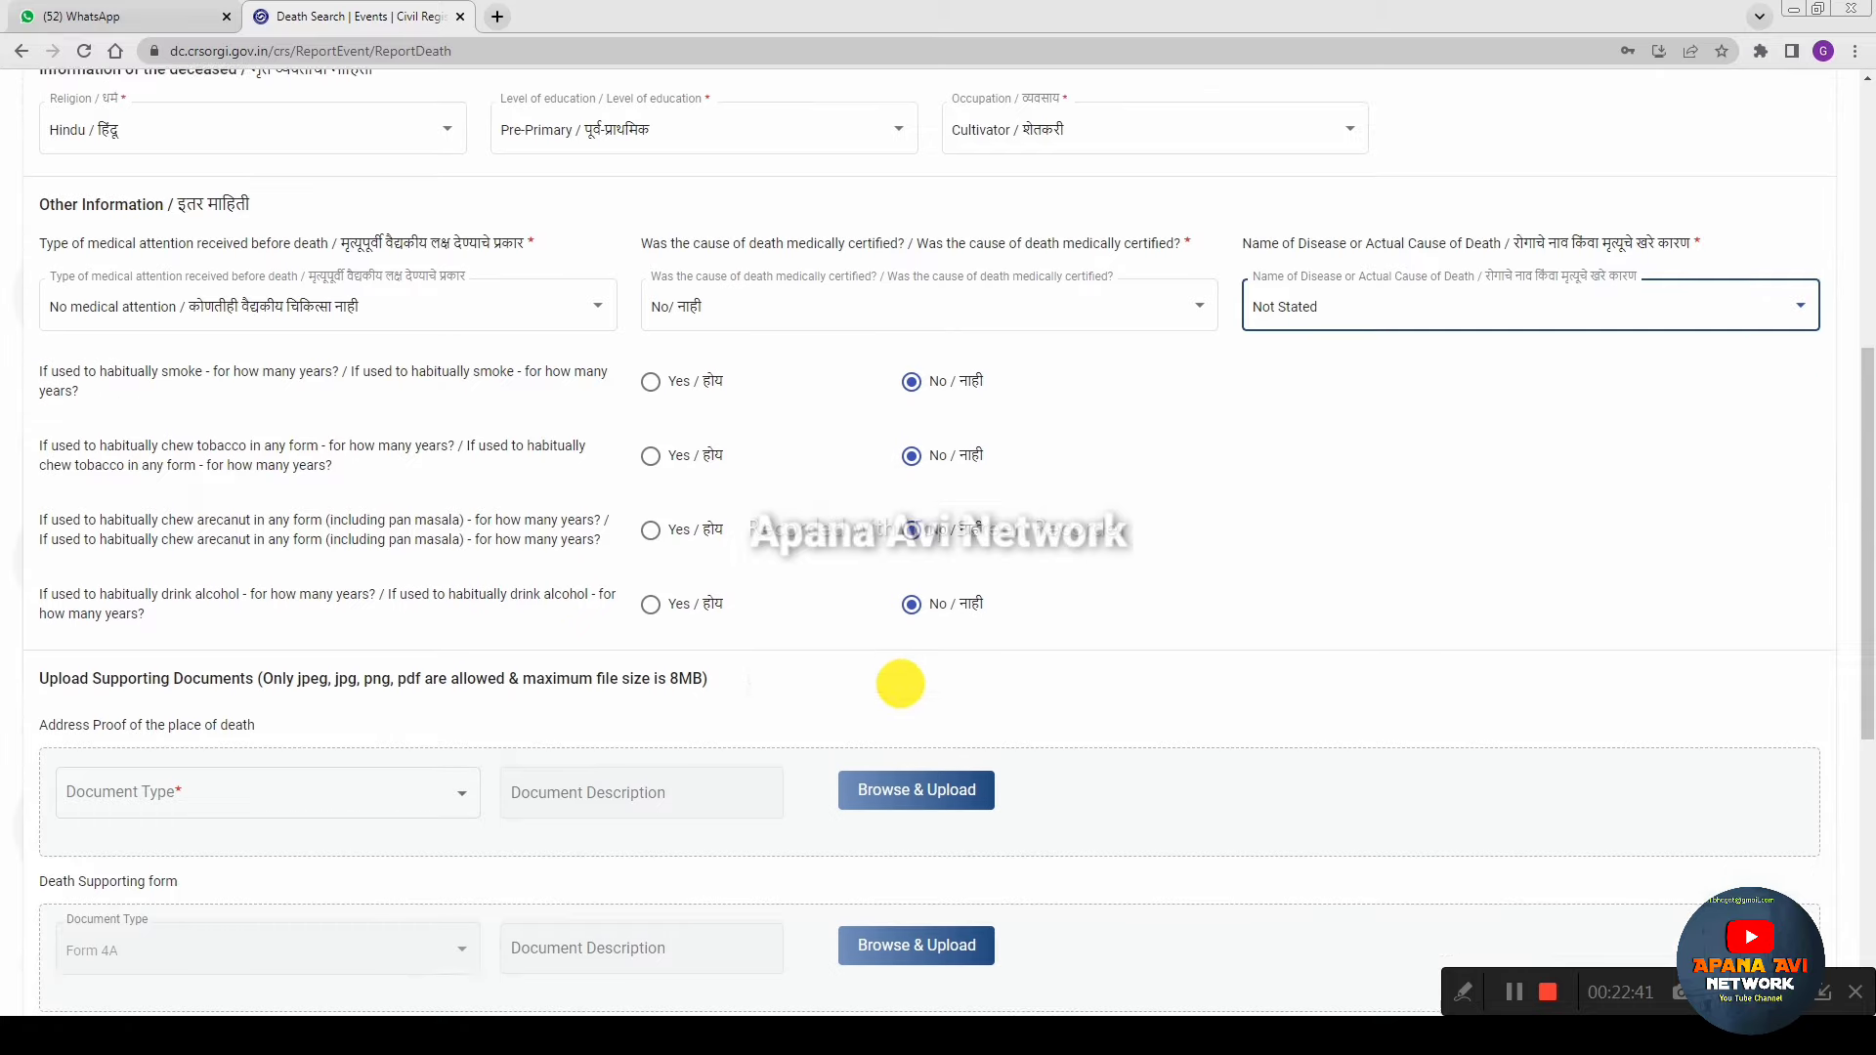
scroll(850, 452, "down", 2)
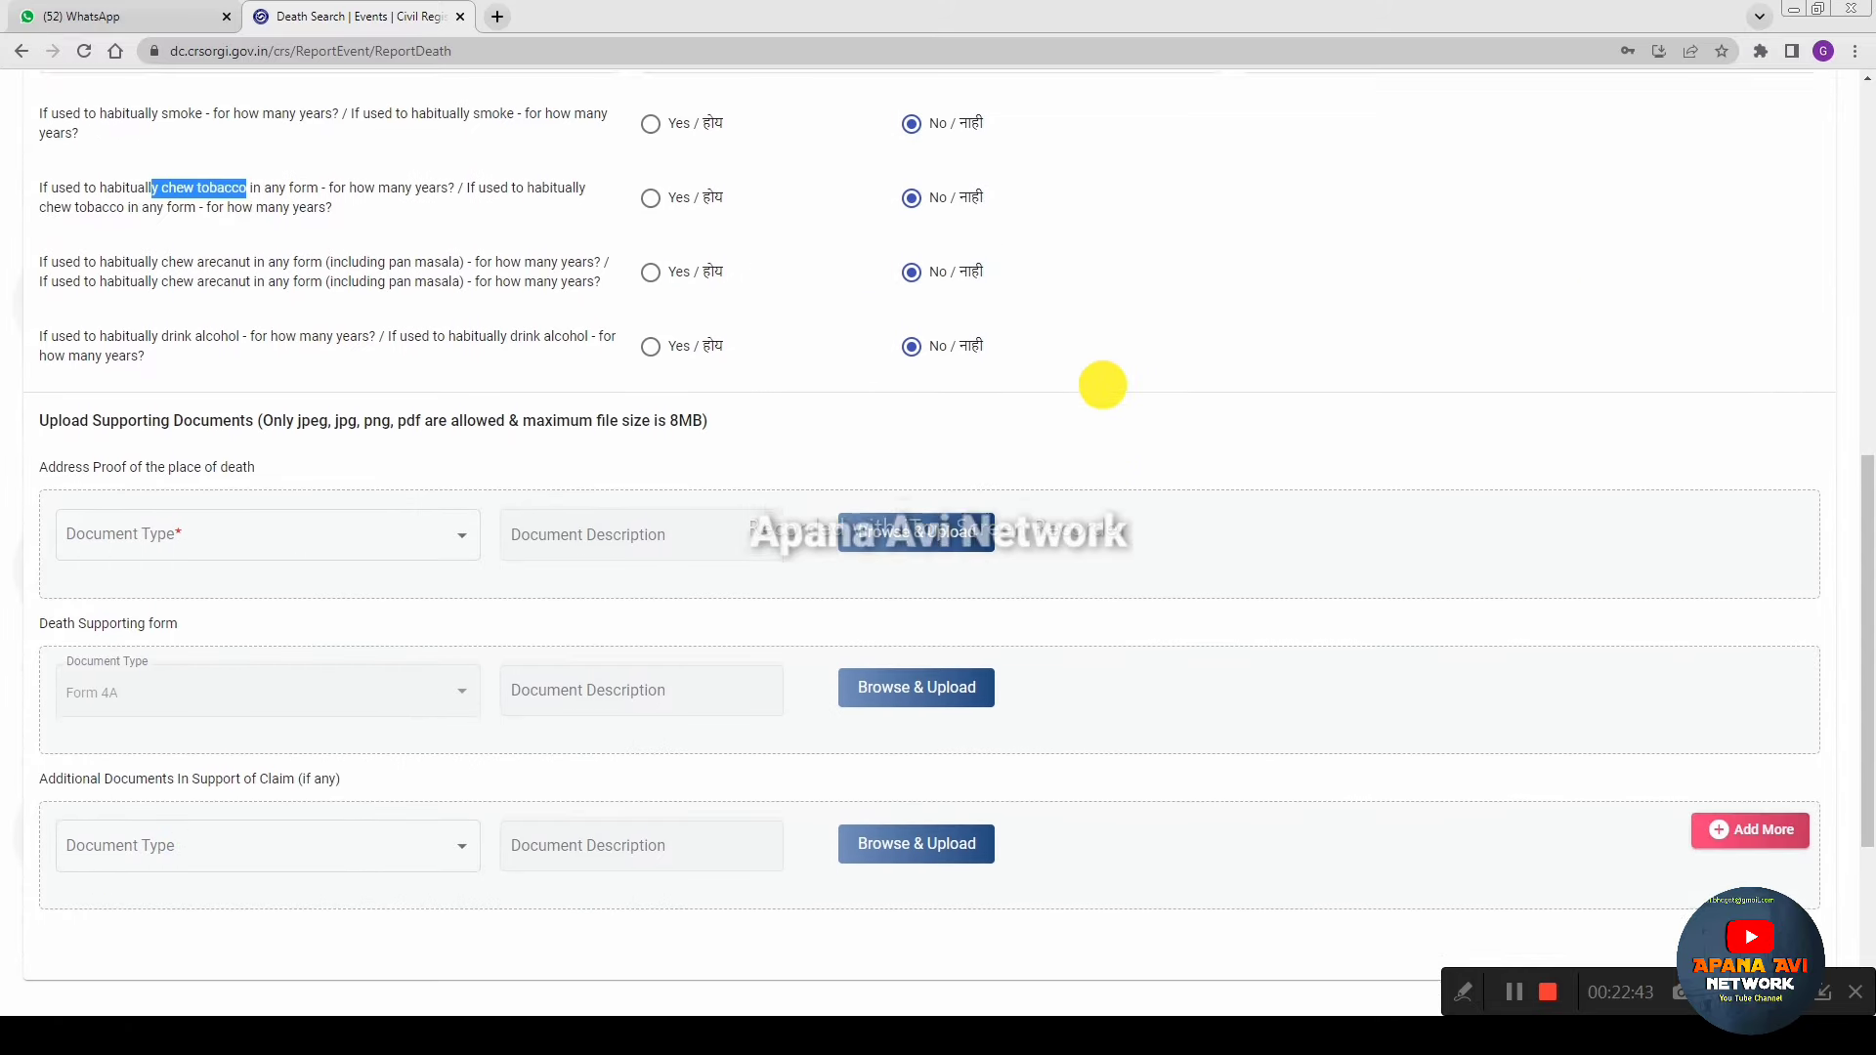
scroll(955, 448, "down", 1)
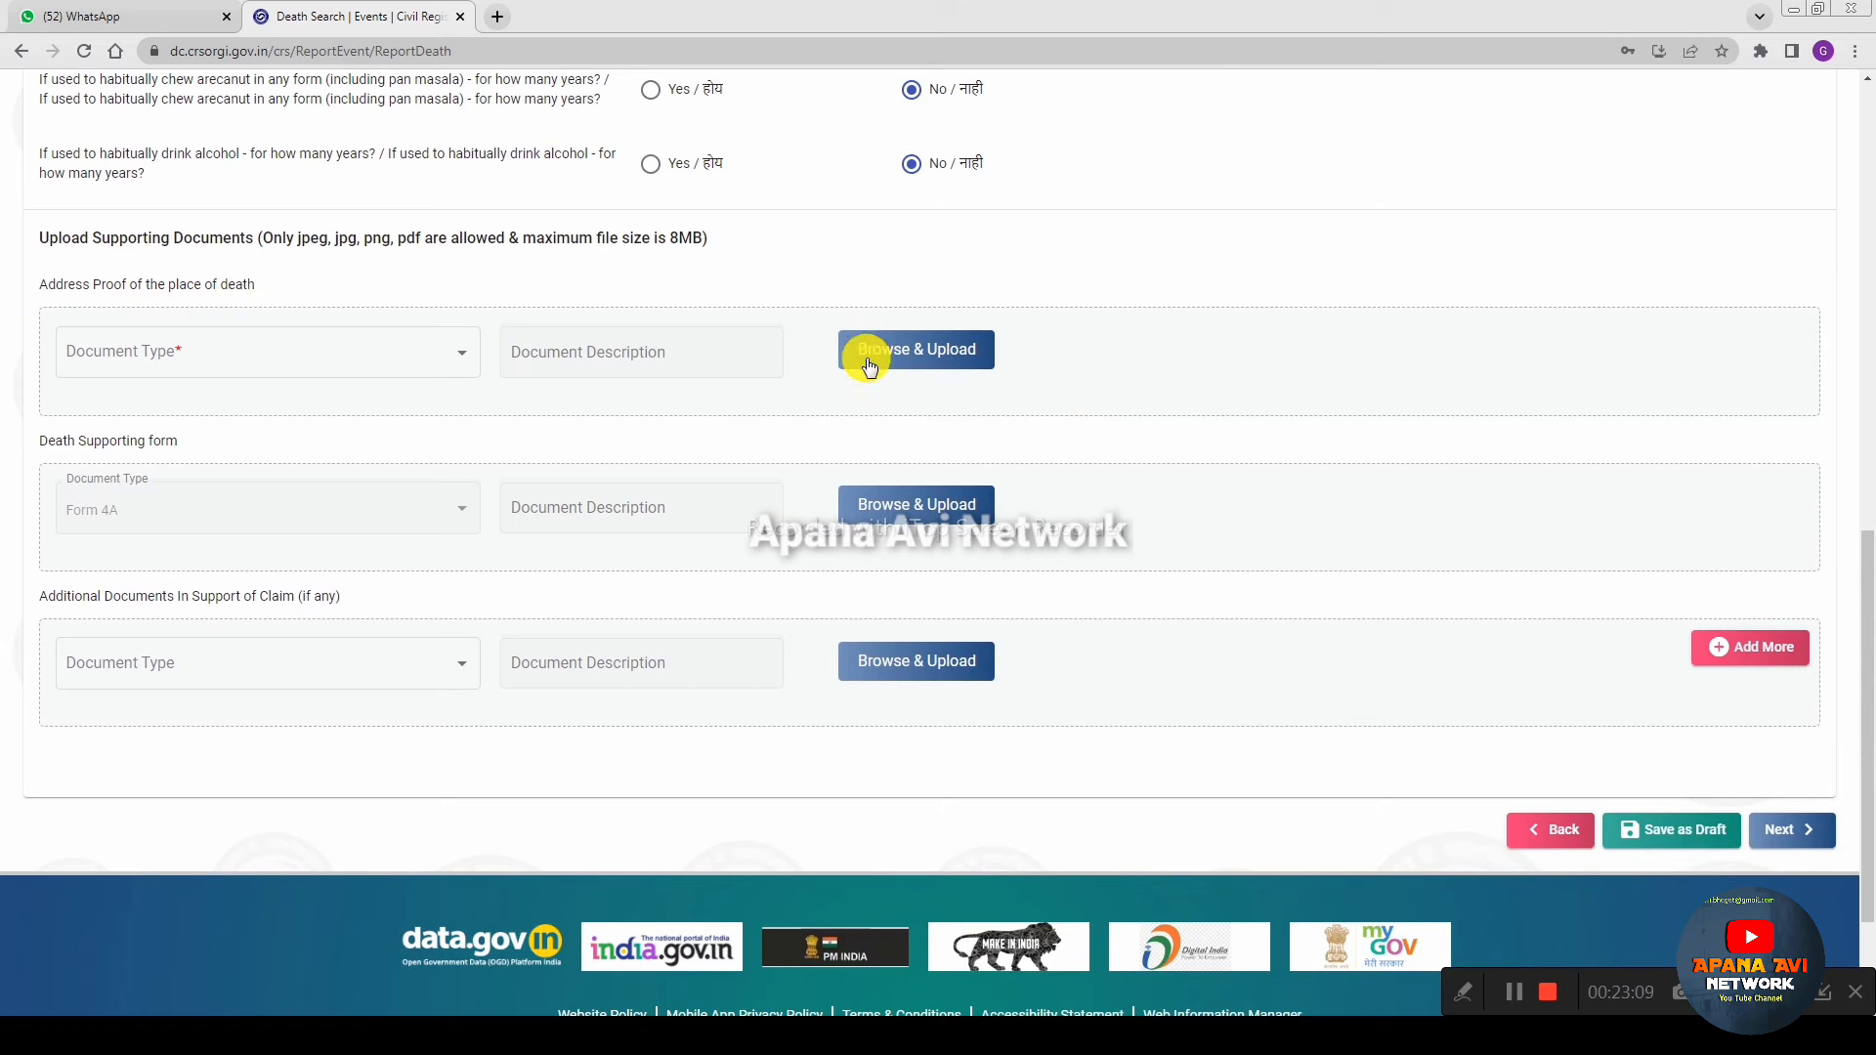
- Pick Aadhaar from the Address Proof Document Type list for the place of death
left_click(258, 378)
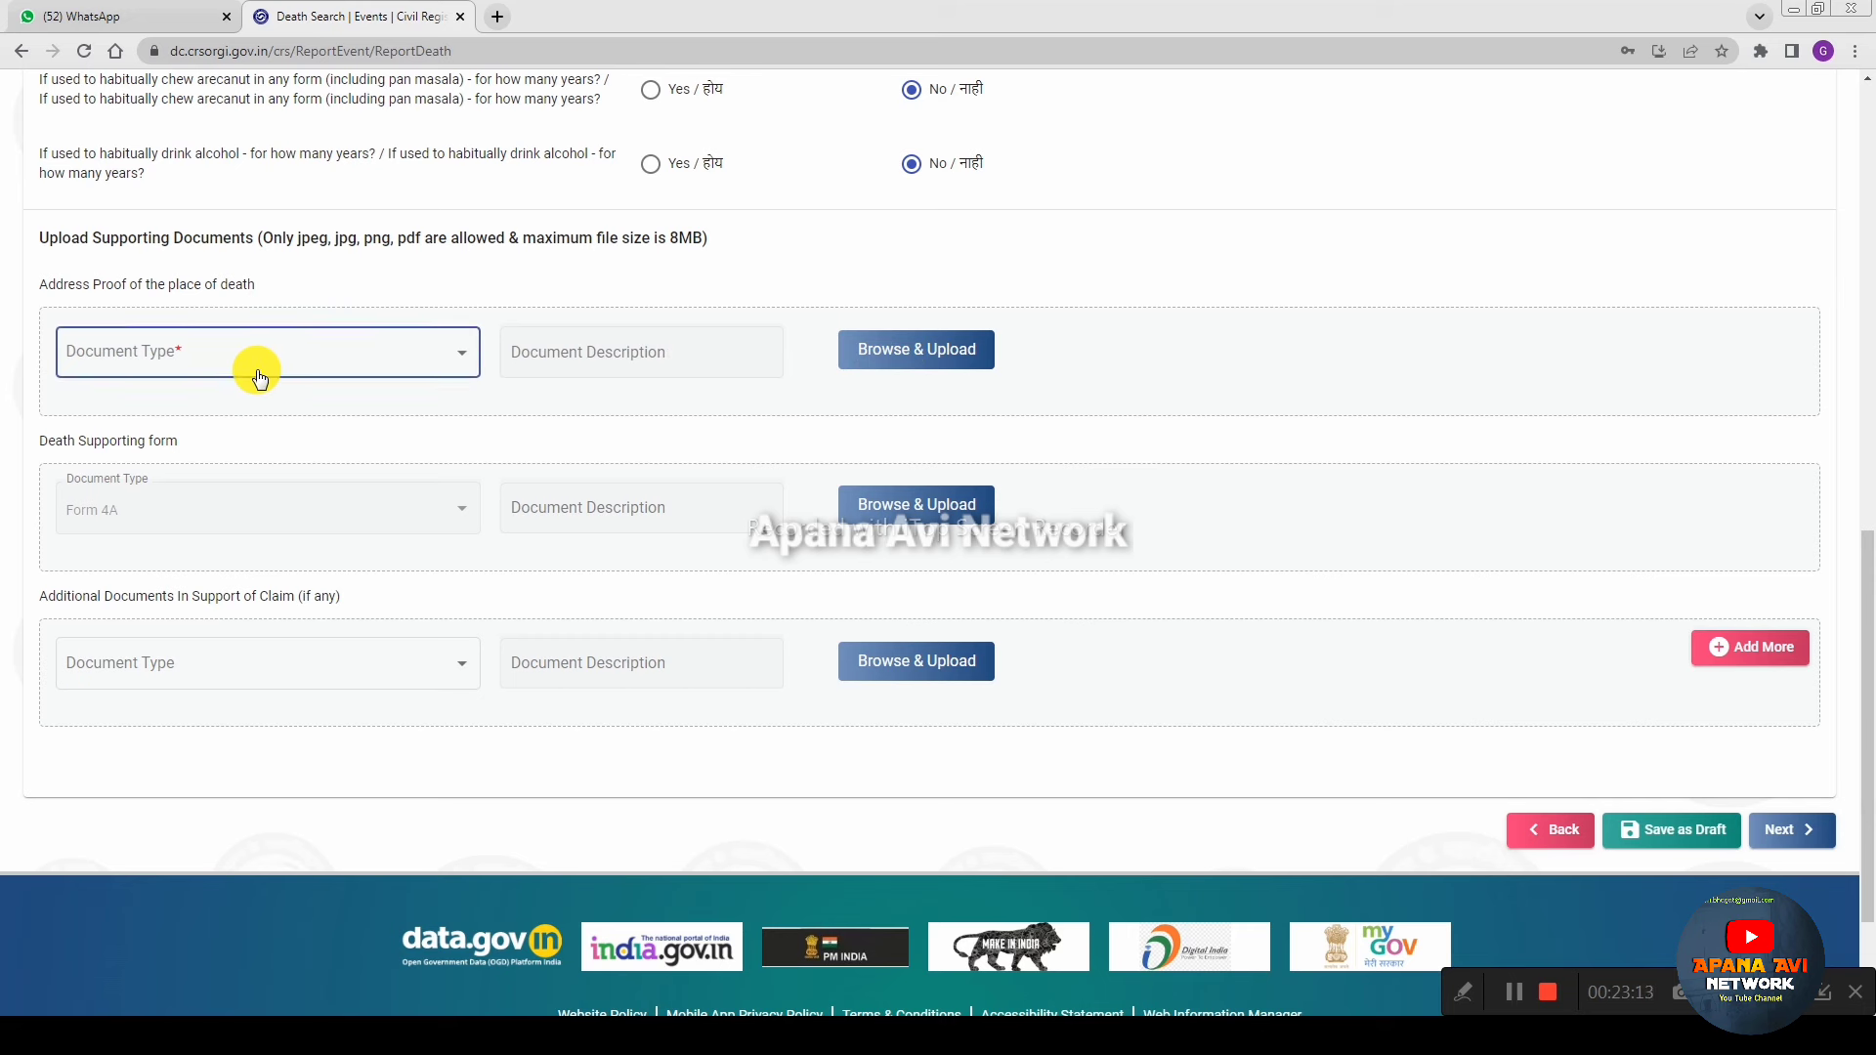
left_click(259, 378)
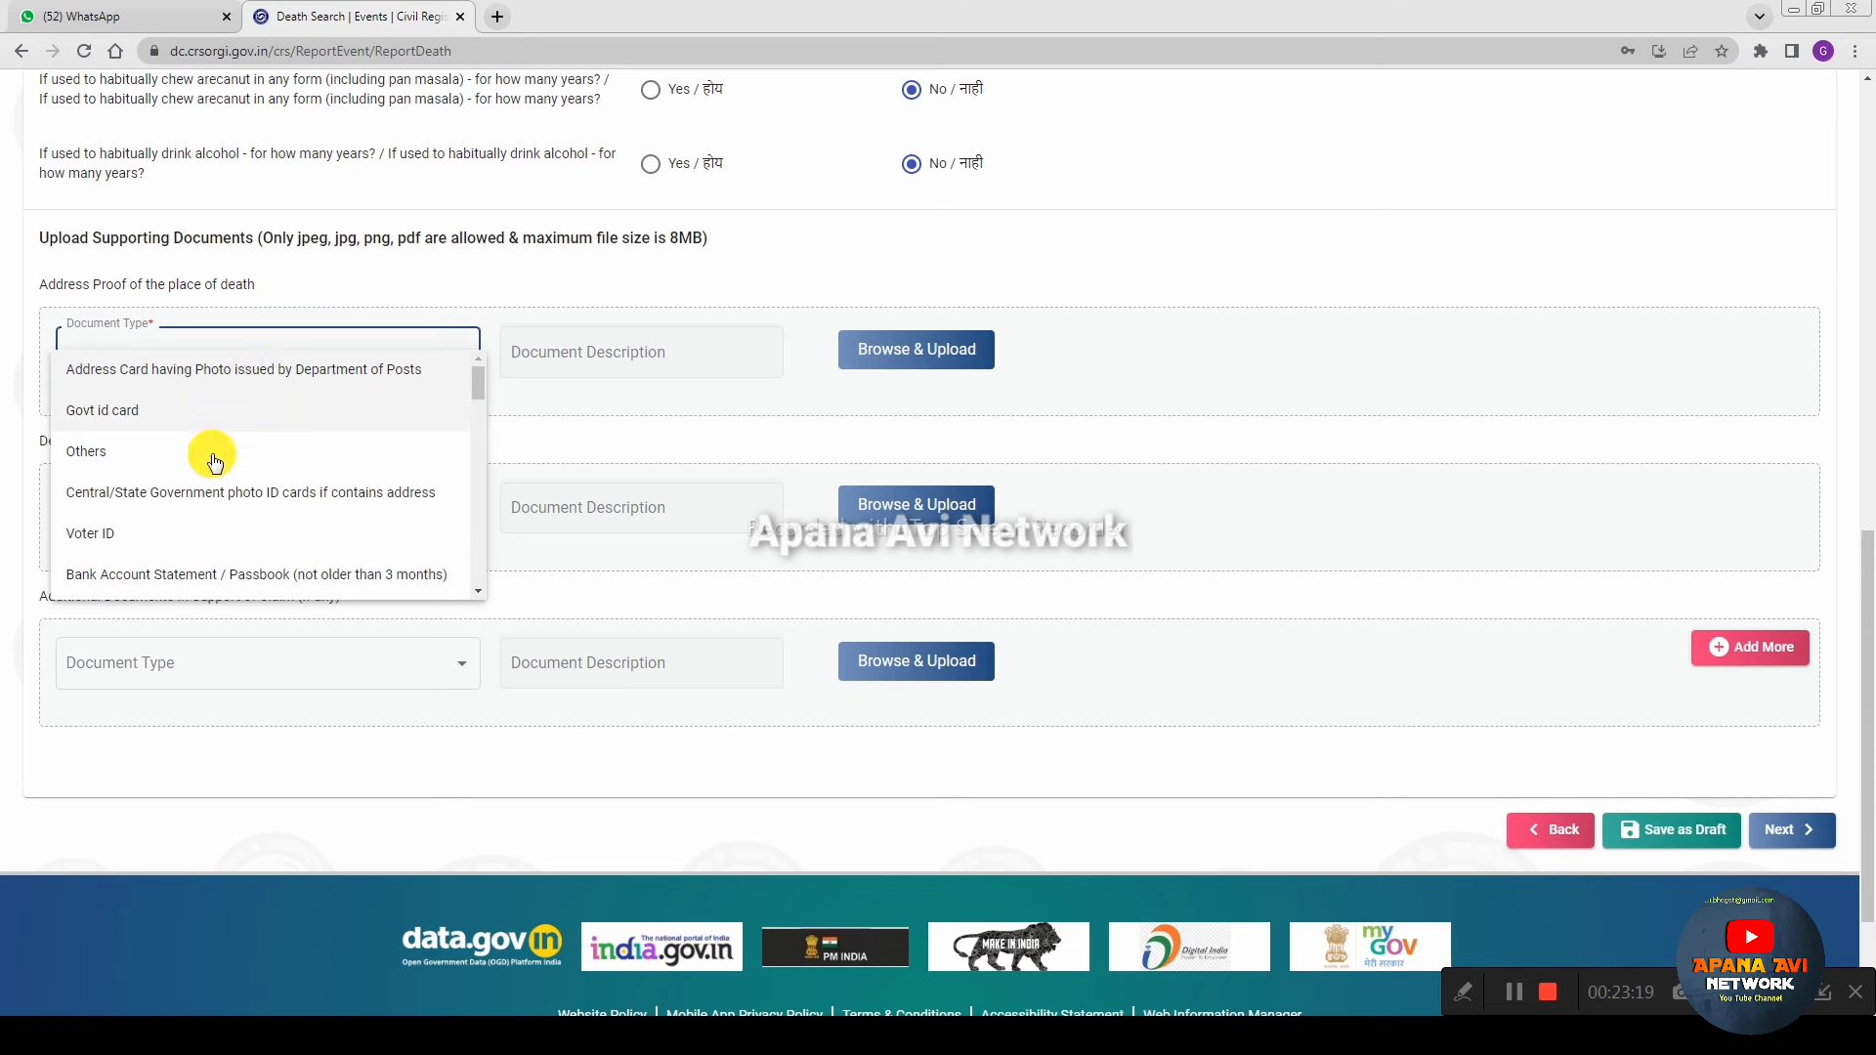
scroll(205, 479, "down", 4)
scroll(210, 488, "down", 2)
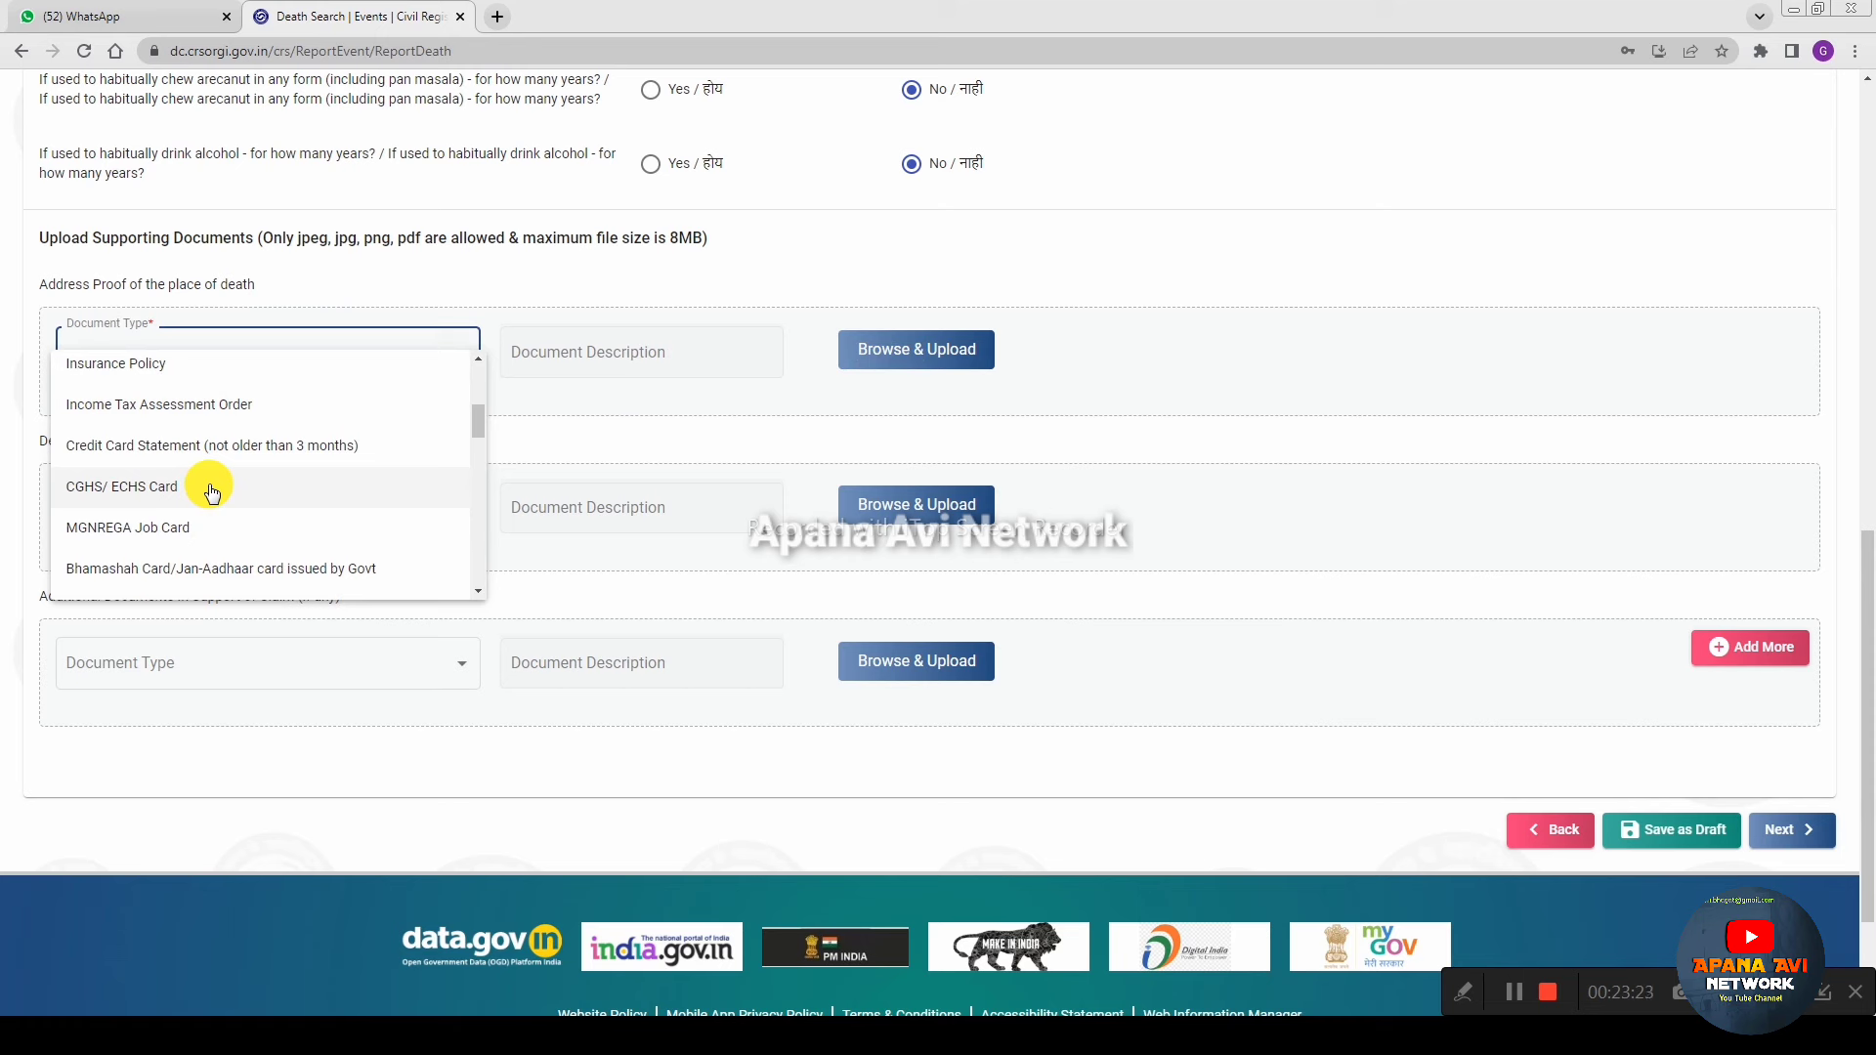
scroll(215, 491, "down", 5)
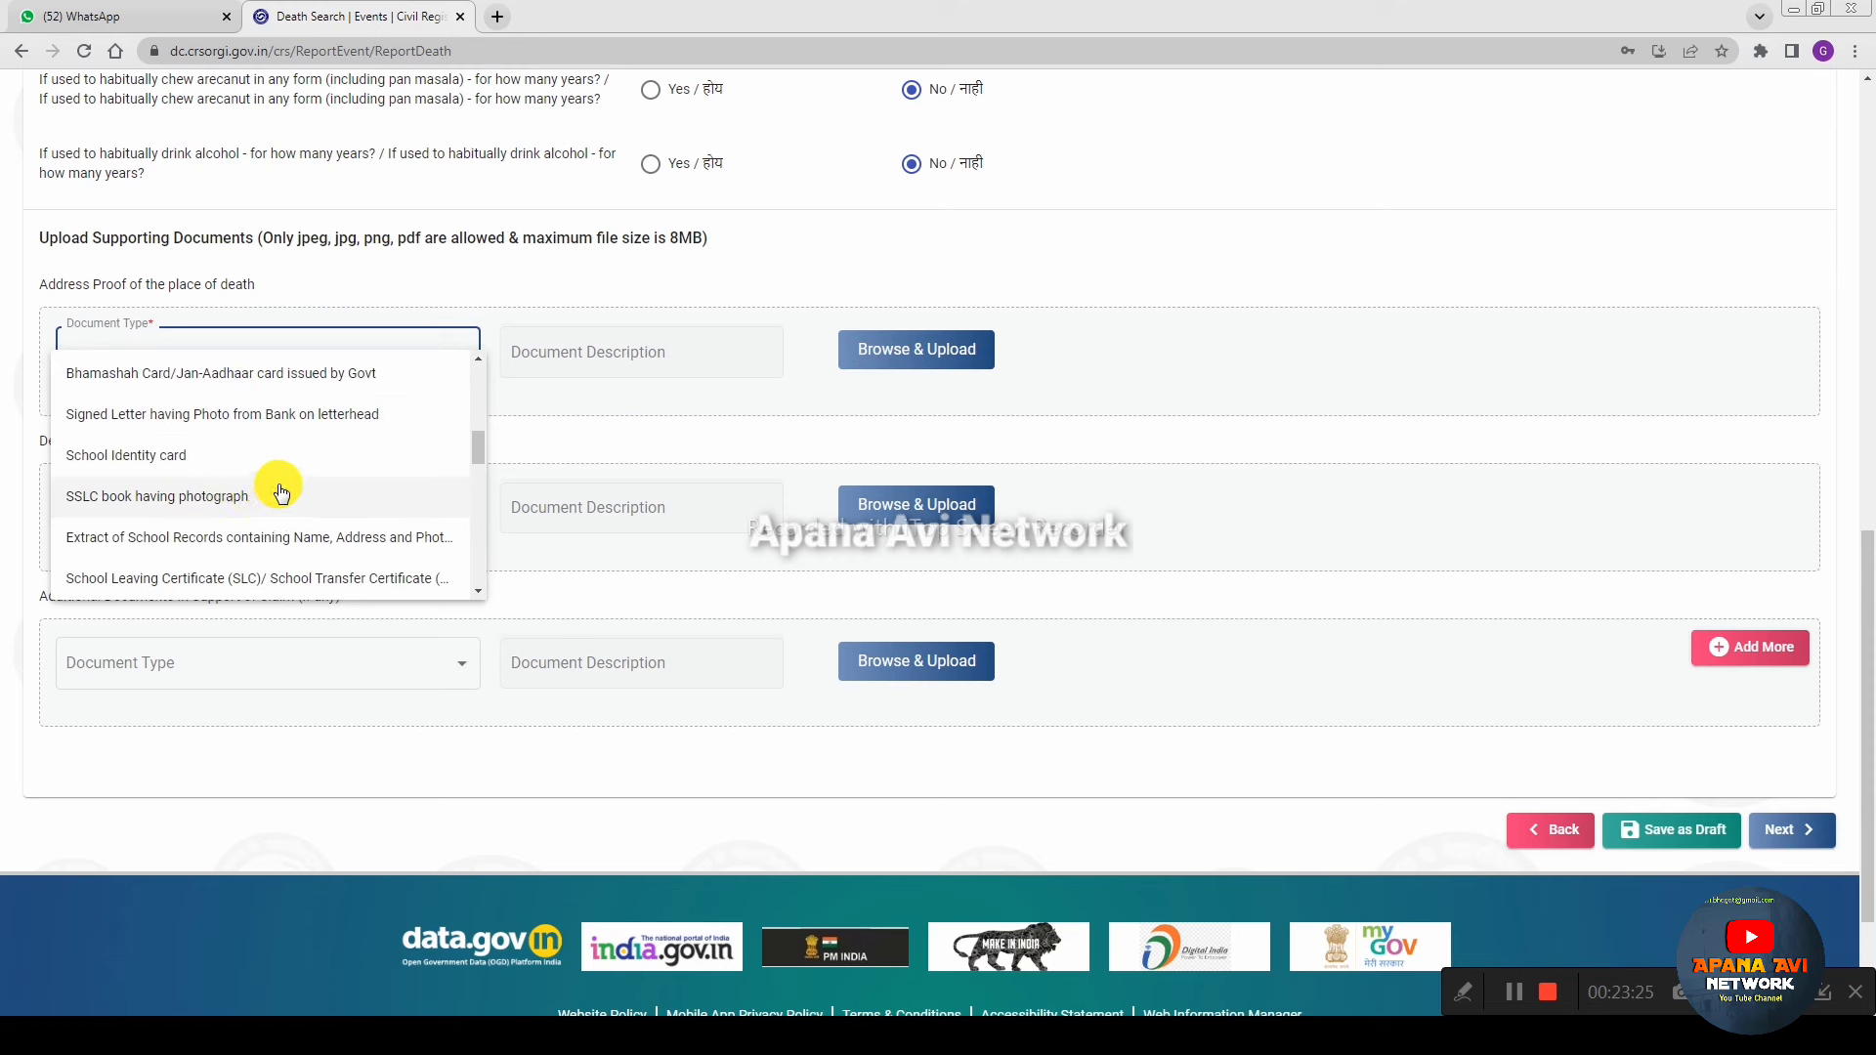
scroll(281, 491, "down", 6)
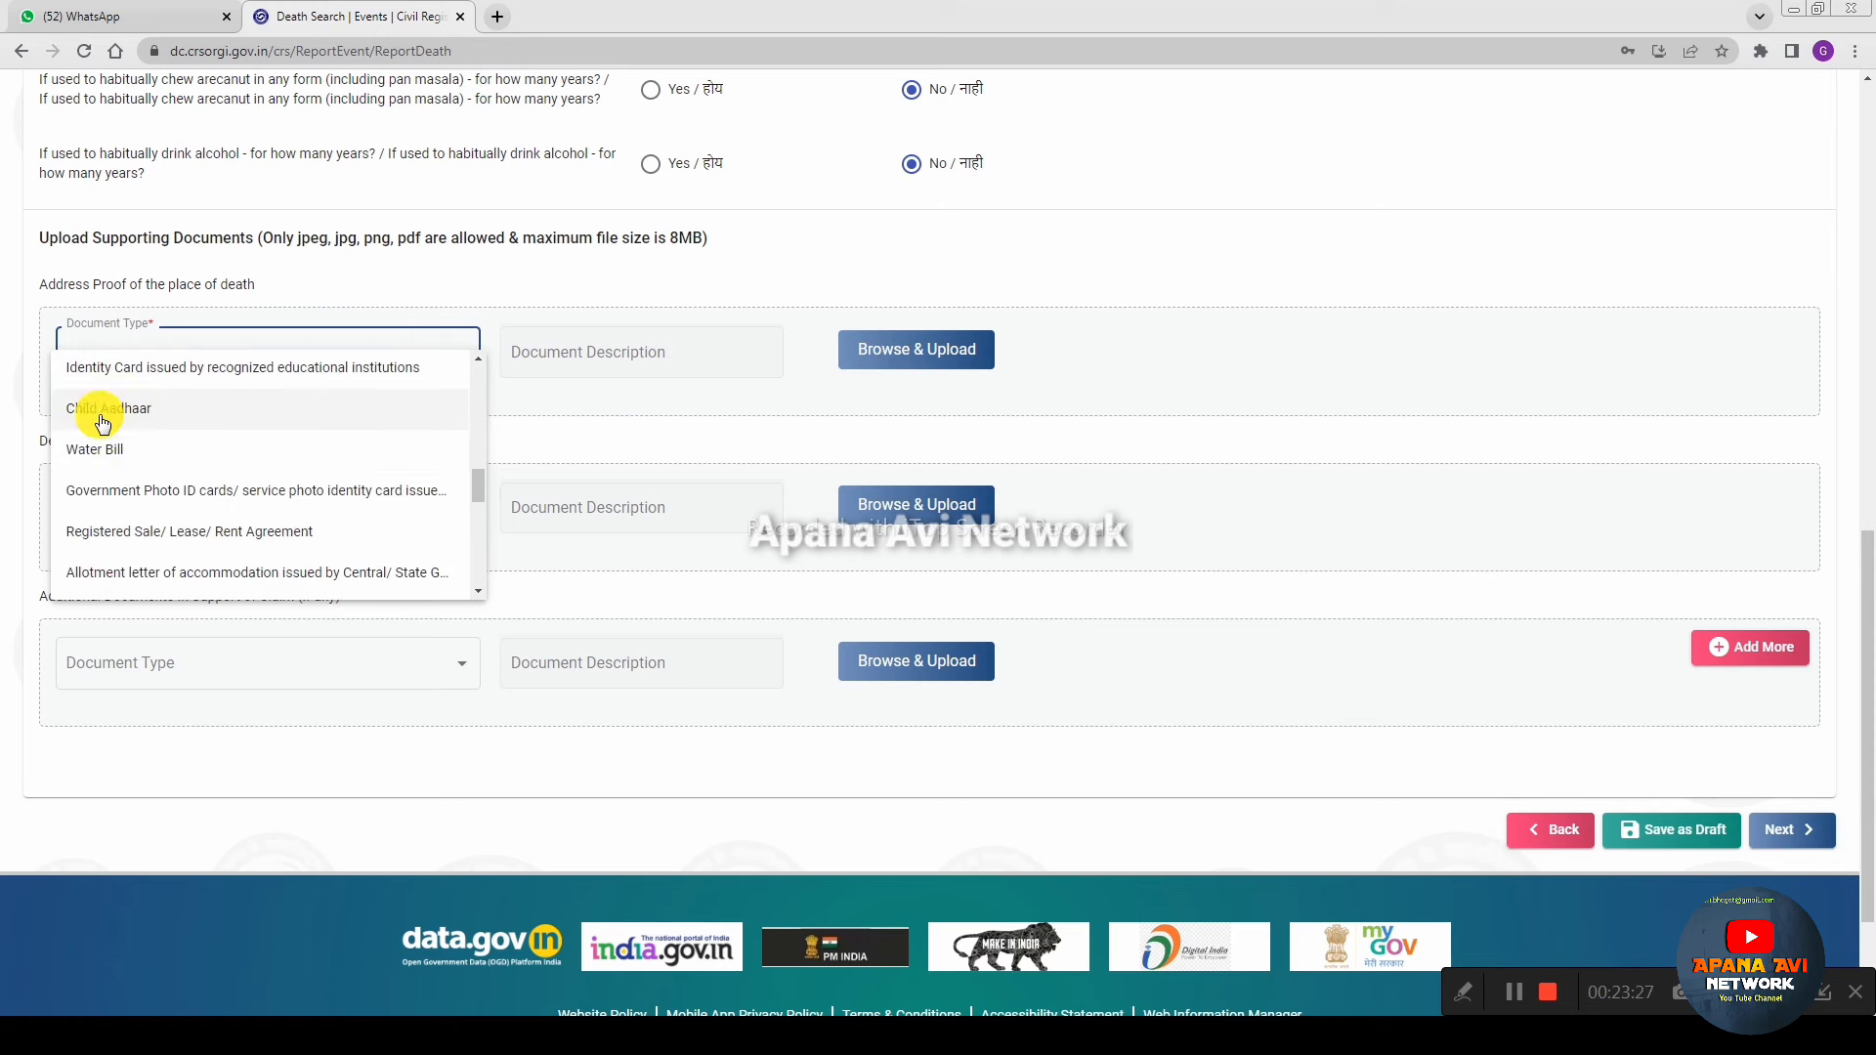
scroll(213, 460, "down", 2)
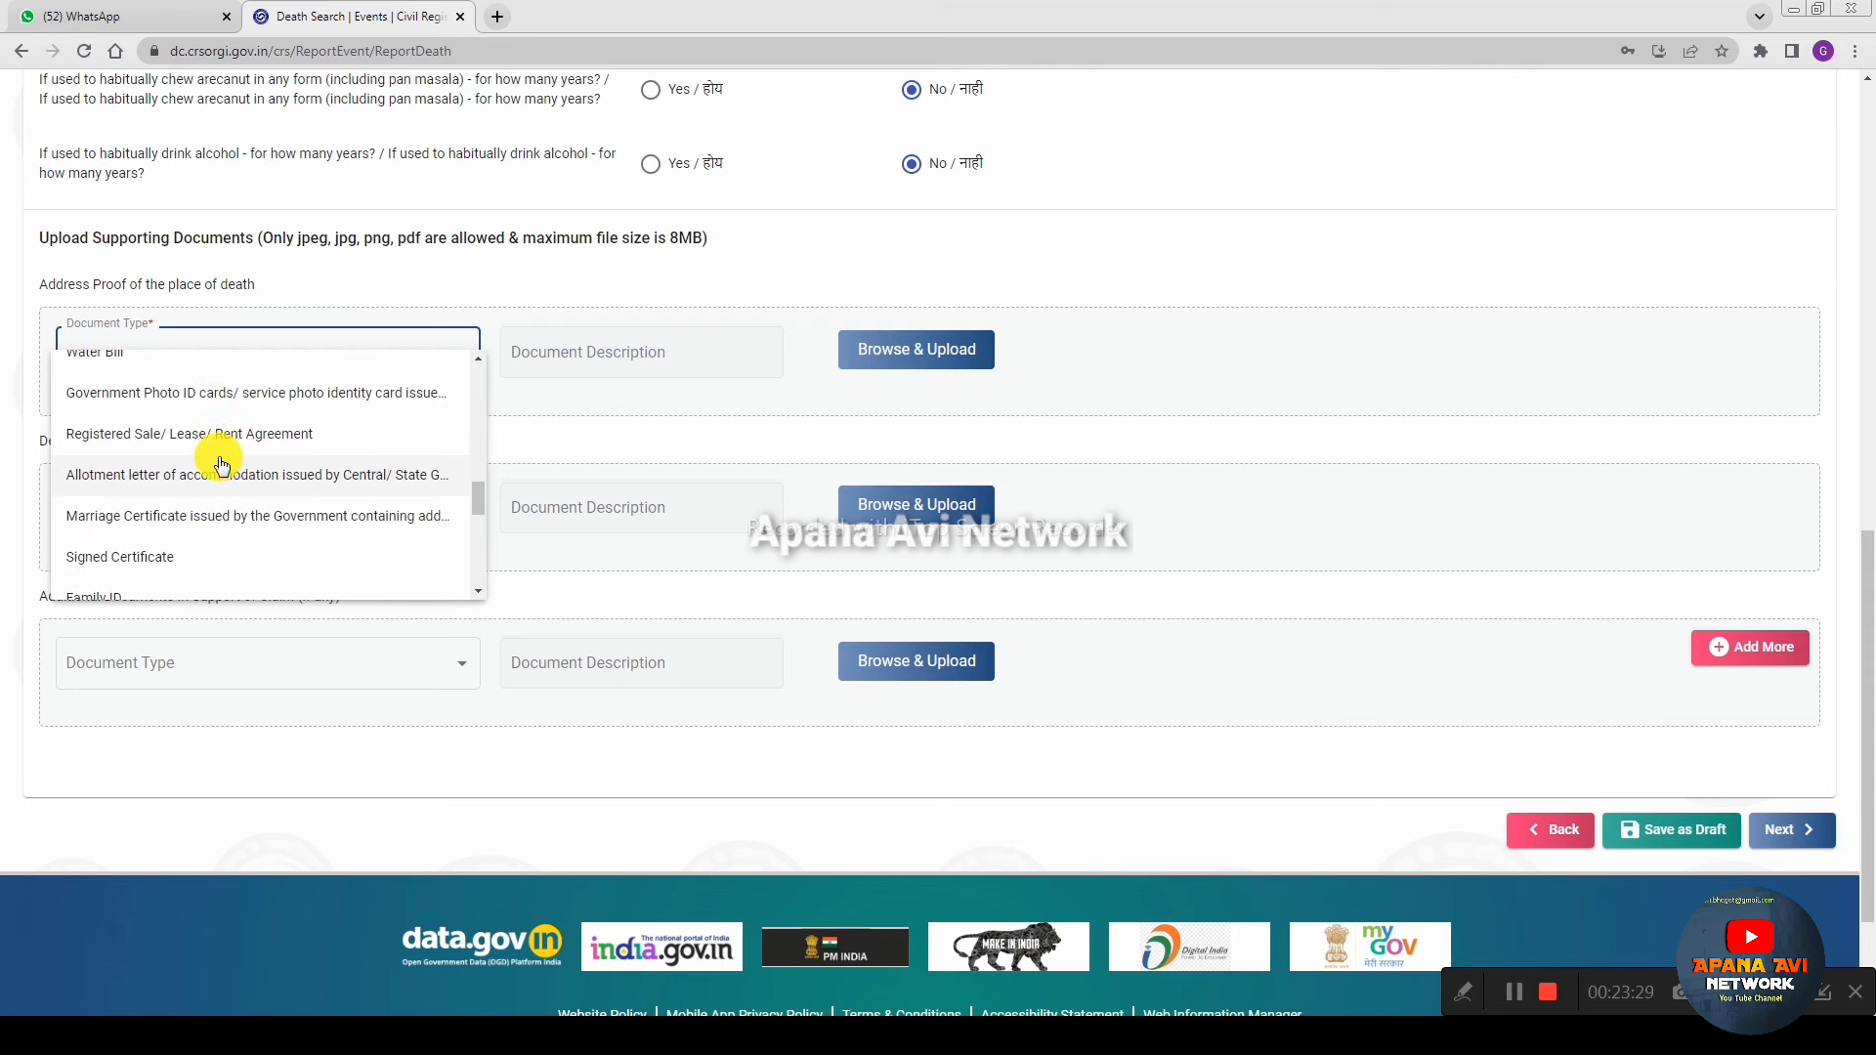
scroll(215, 461, "down", 5)
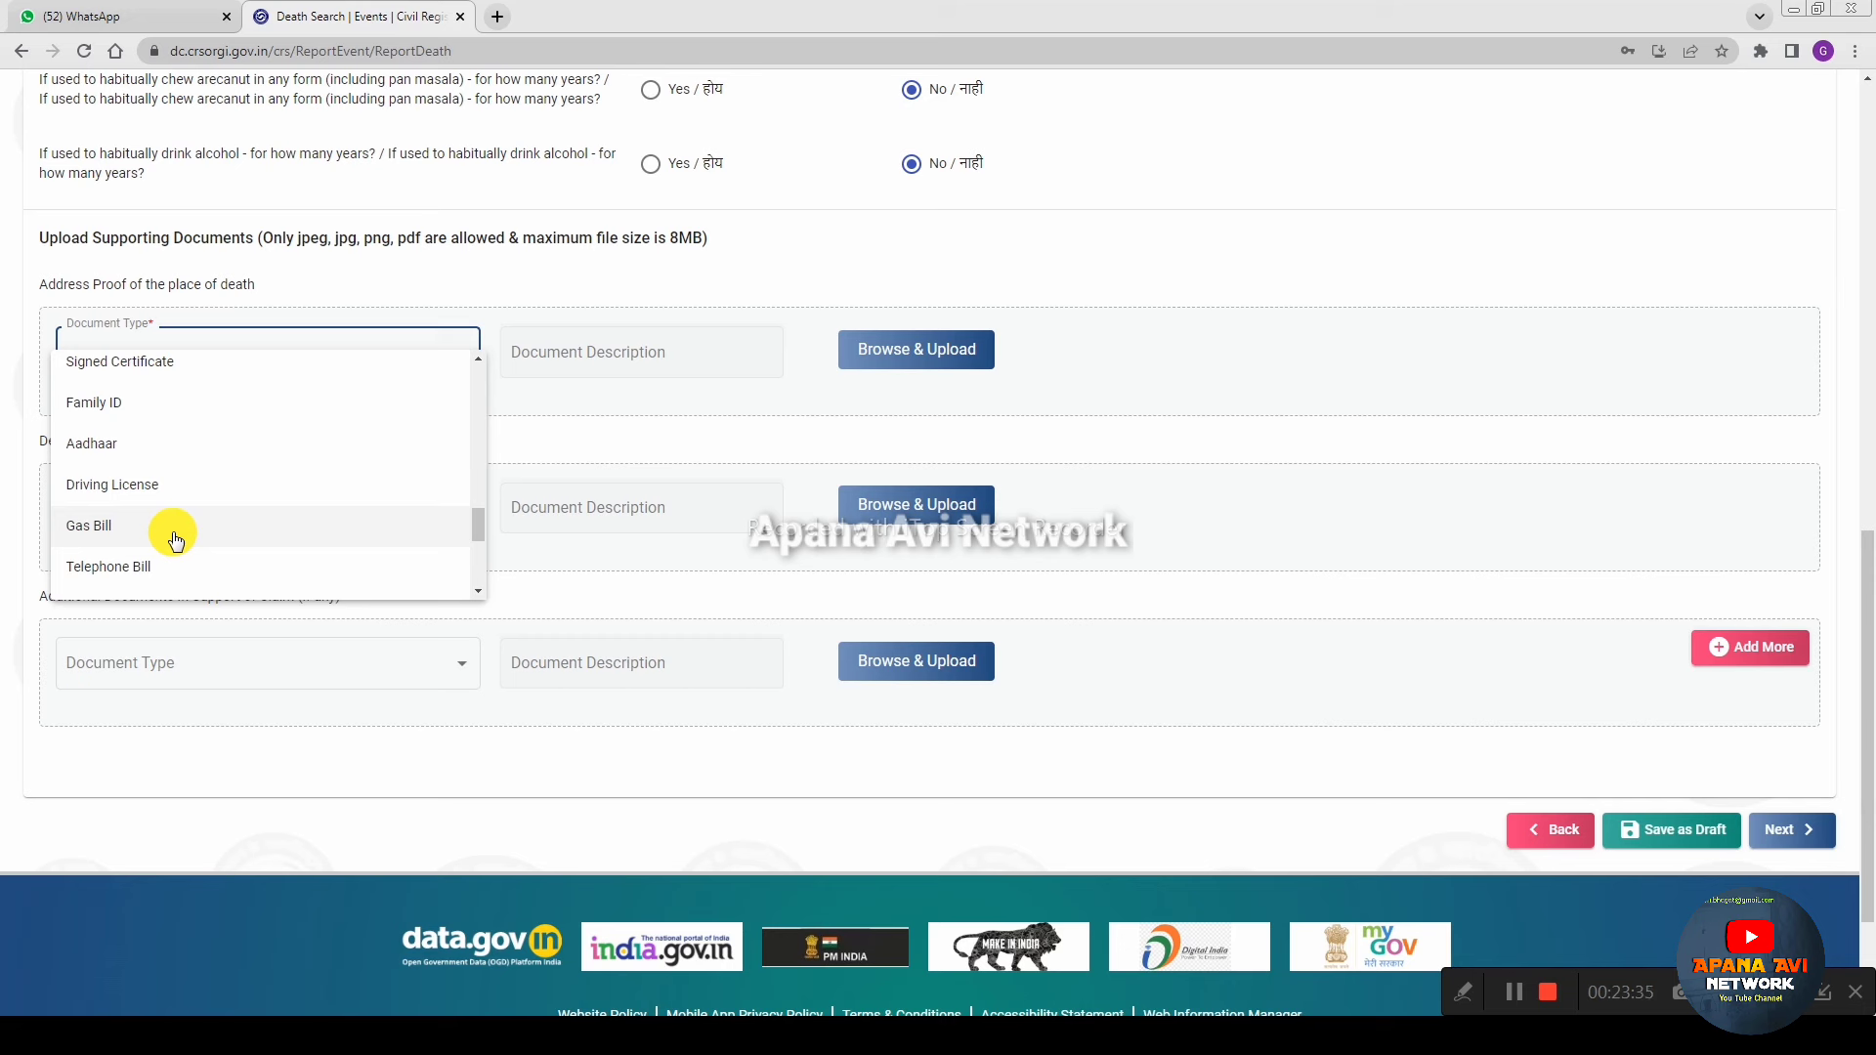
left_click(121, 452)
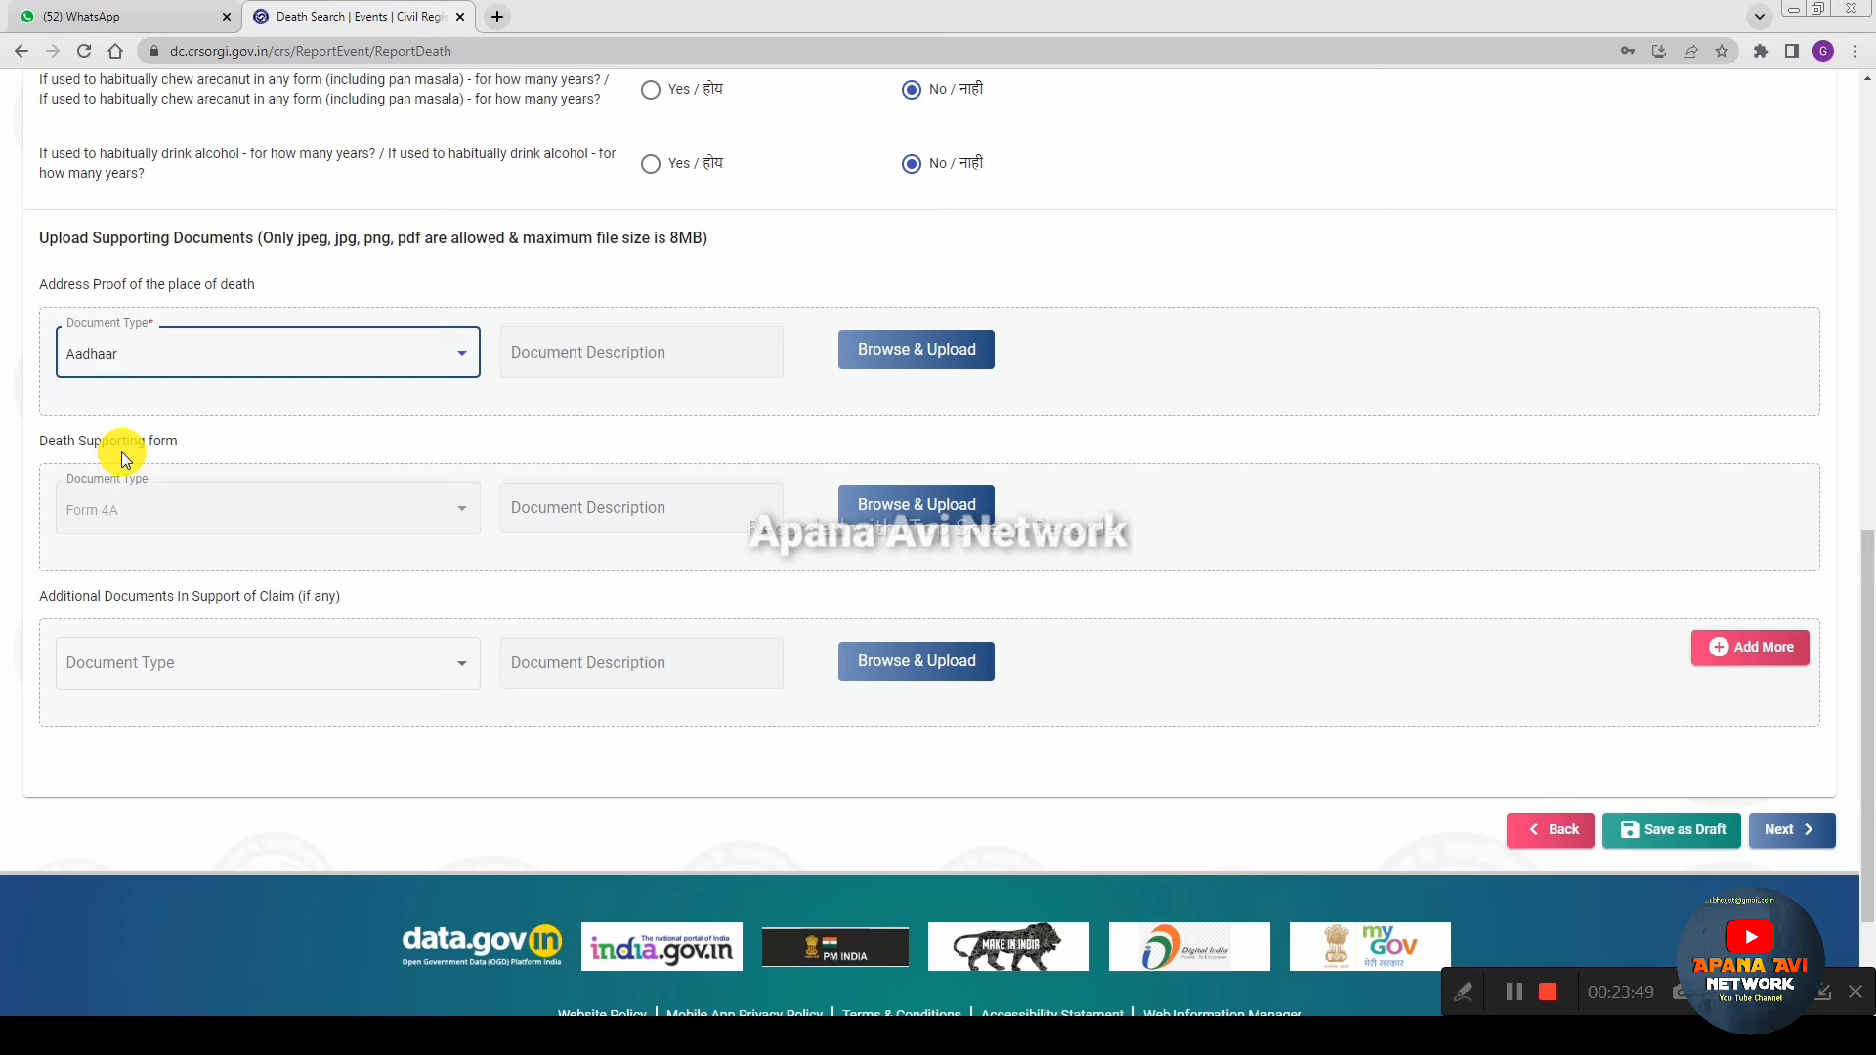
- Upload na.jpg as the Aadhaar address proof and save the Statistical Information with Next
left_click(941, 355)
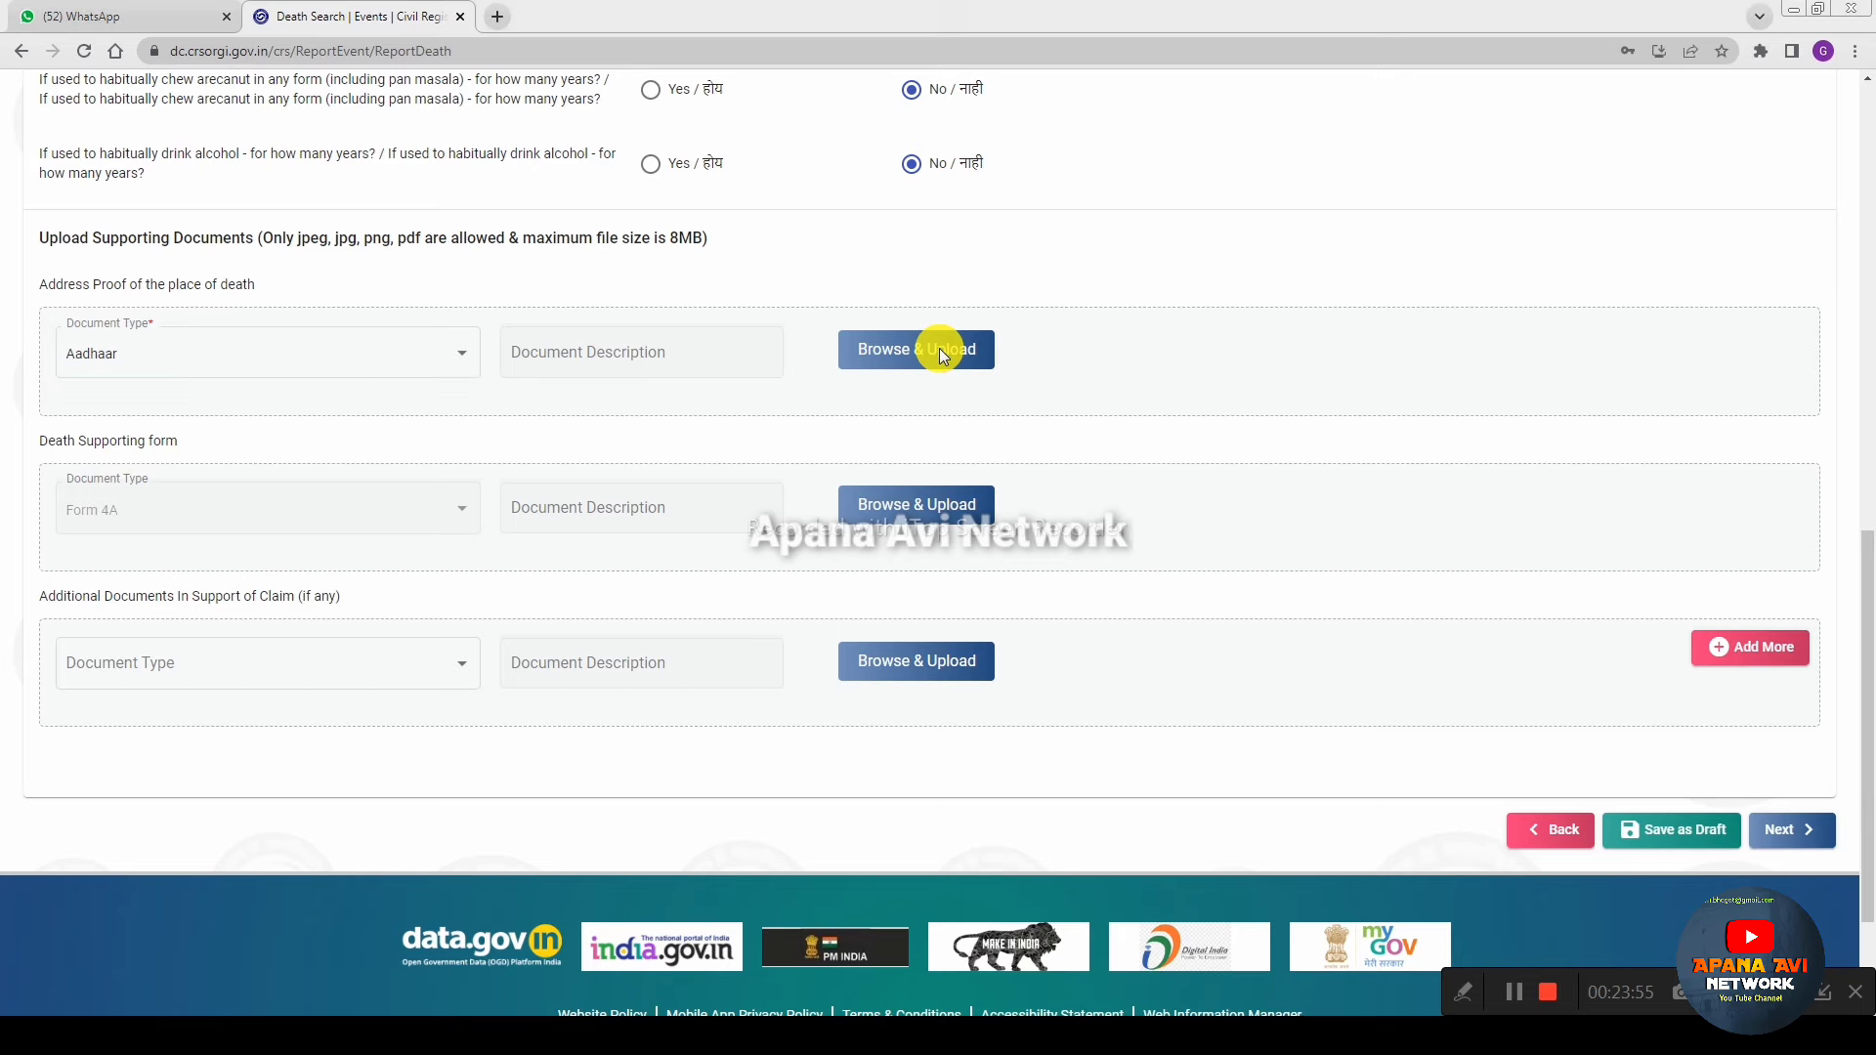
double_click(461, 190)
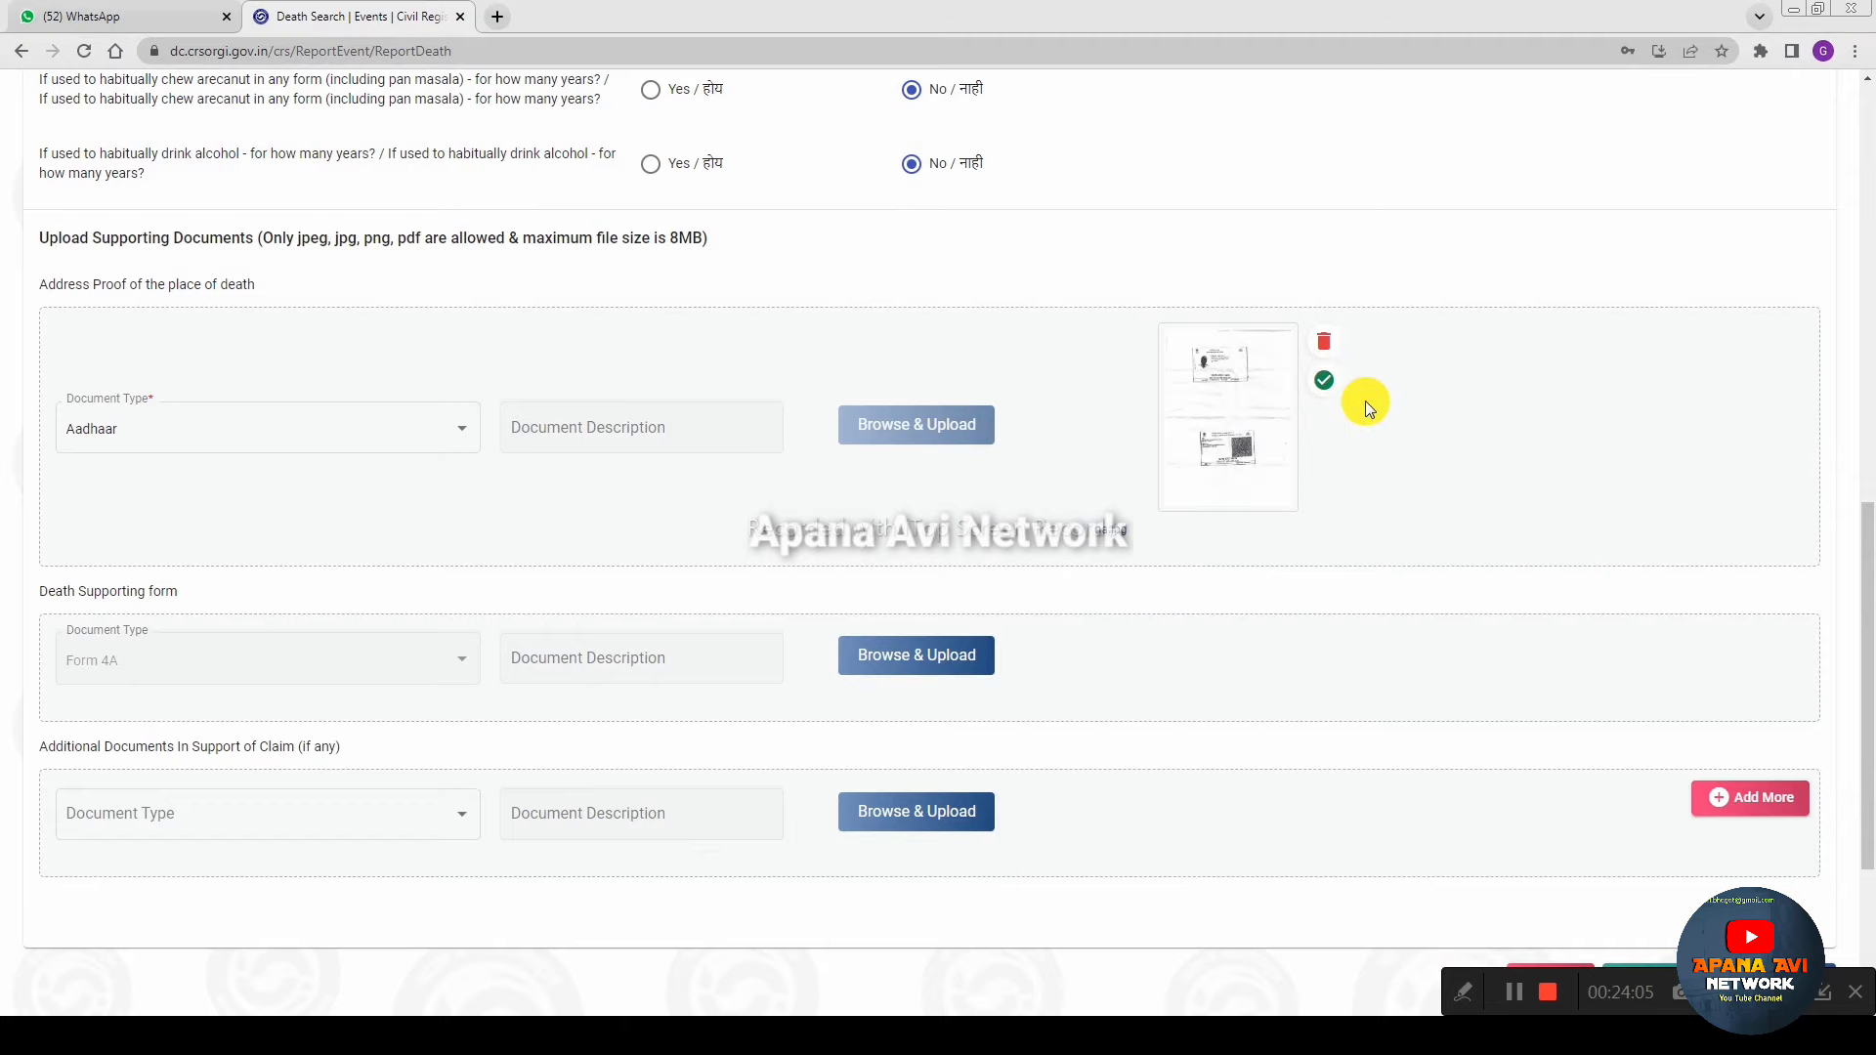
scroll(1364, 401, "down", 3)
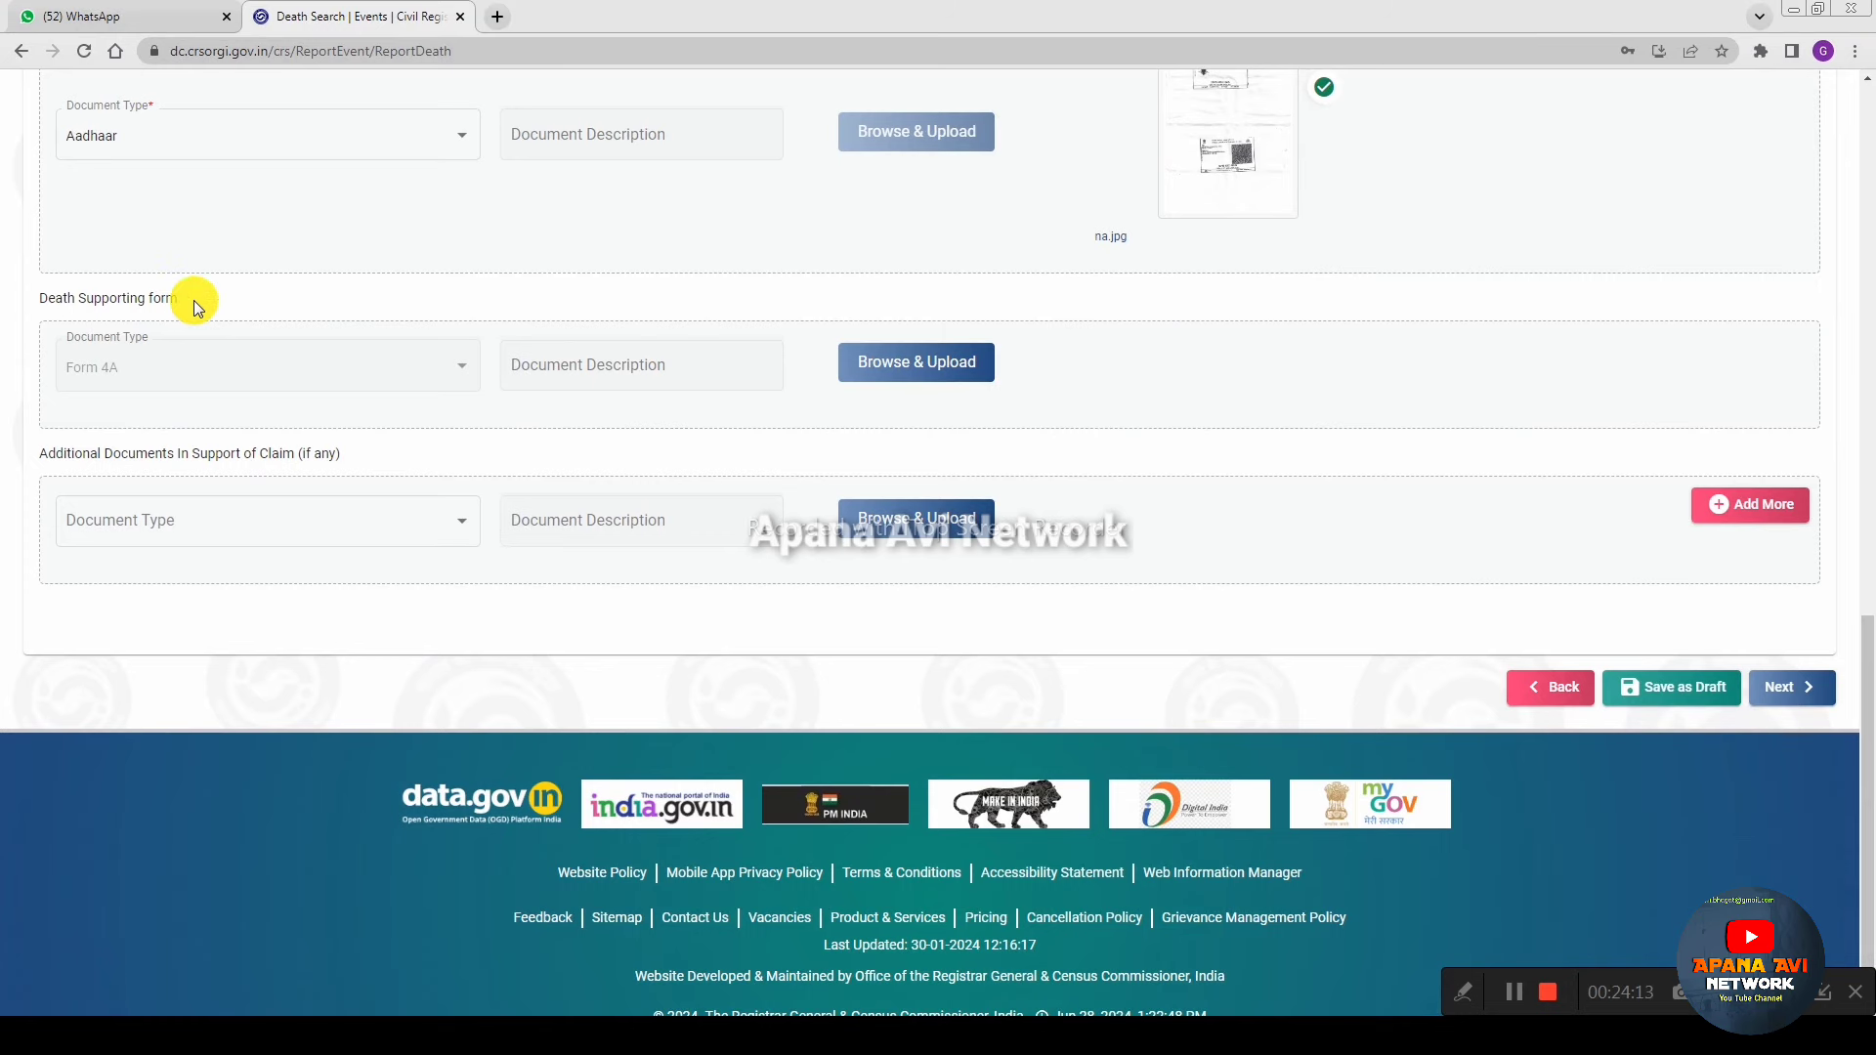
scroll(150, 406, "up", 2)
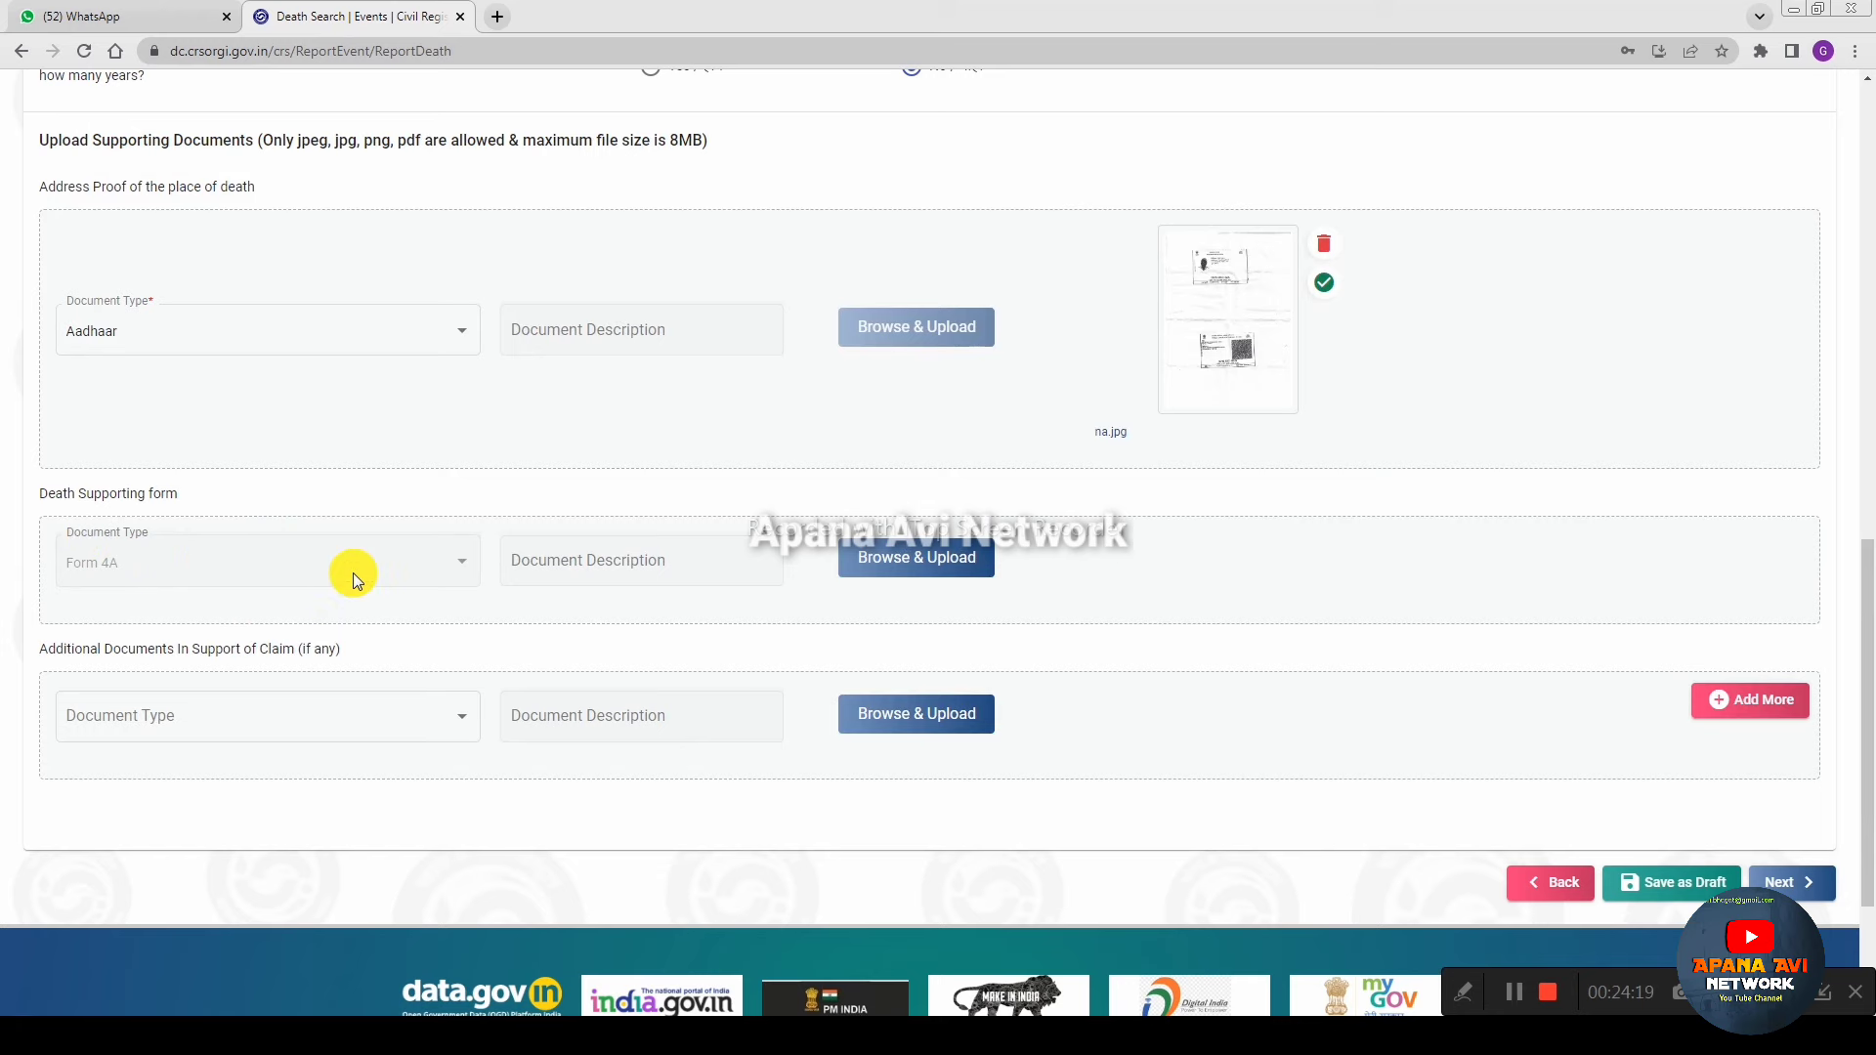
scroll(348, 577, "down", 1)
left_click(291, 636)
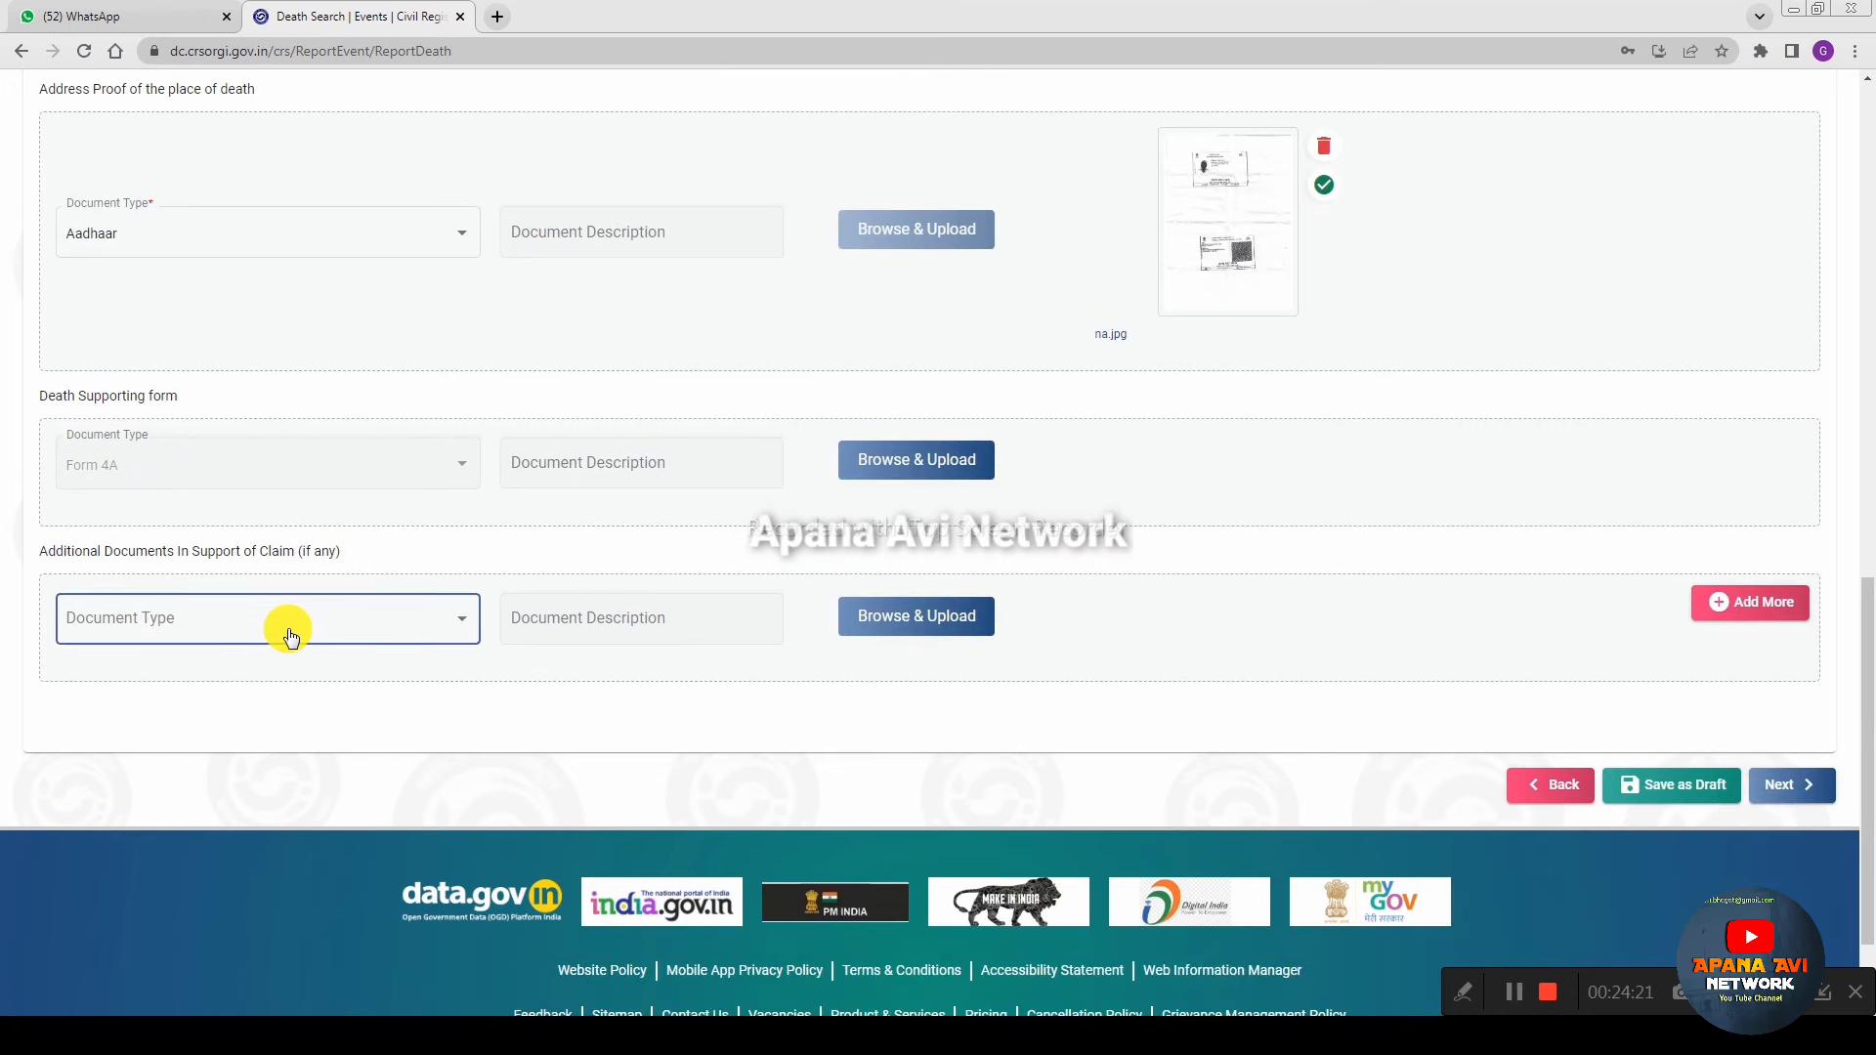
scroll(121, 306, "up", 1)
left_click(207, 344)
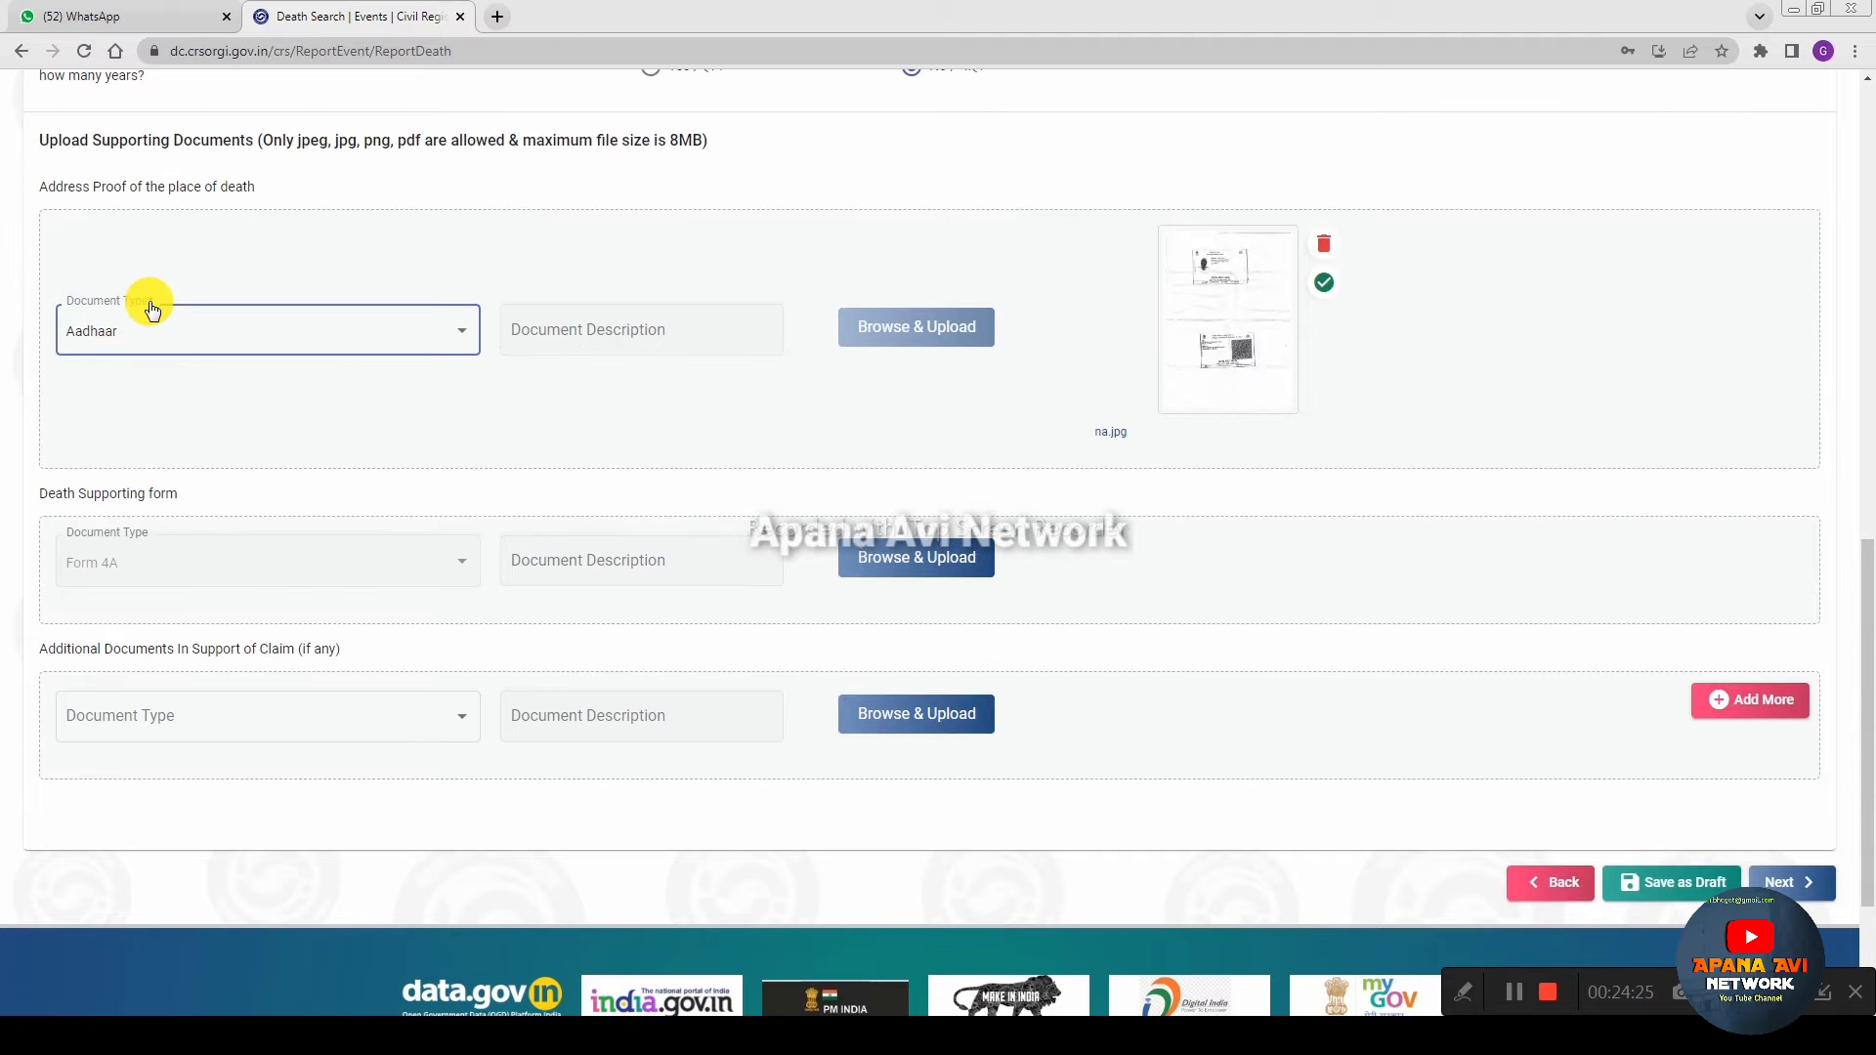
left_click(594, 392)
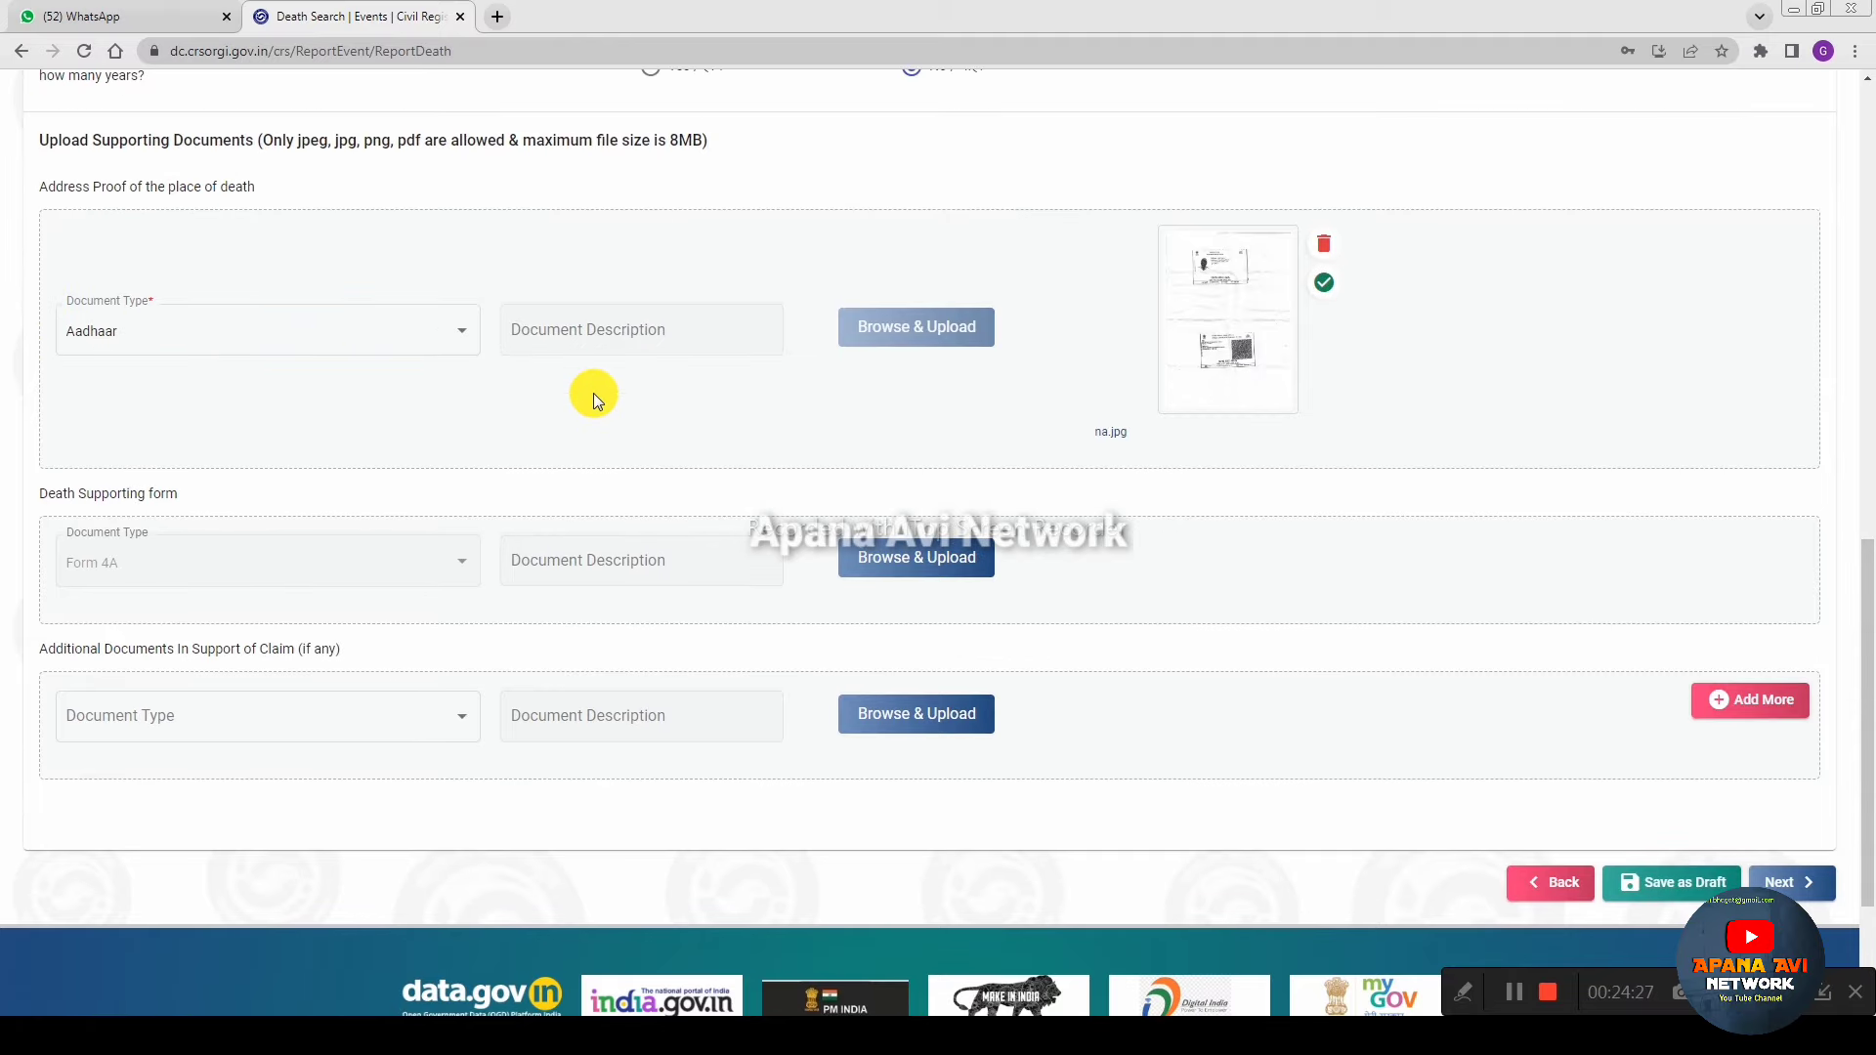
scroll(594, 392, "down", 2)
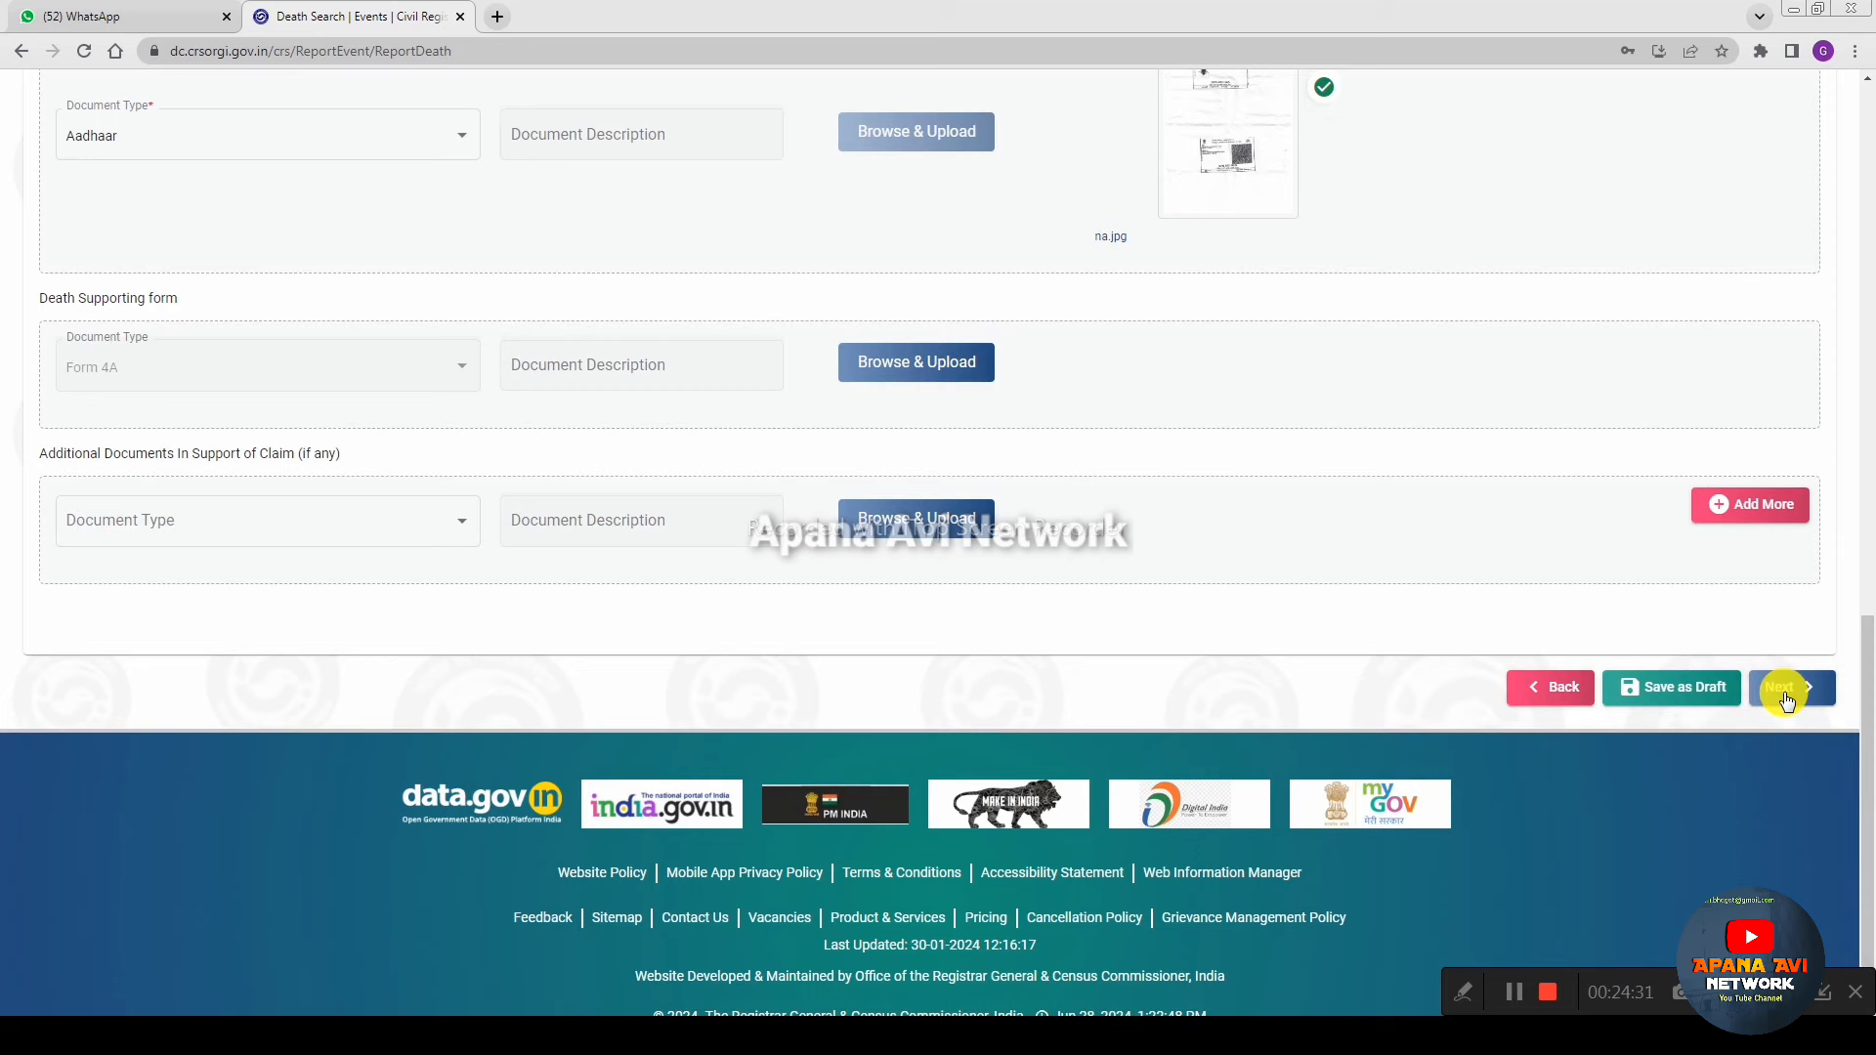
left_click(1784, 691)
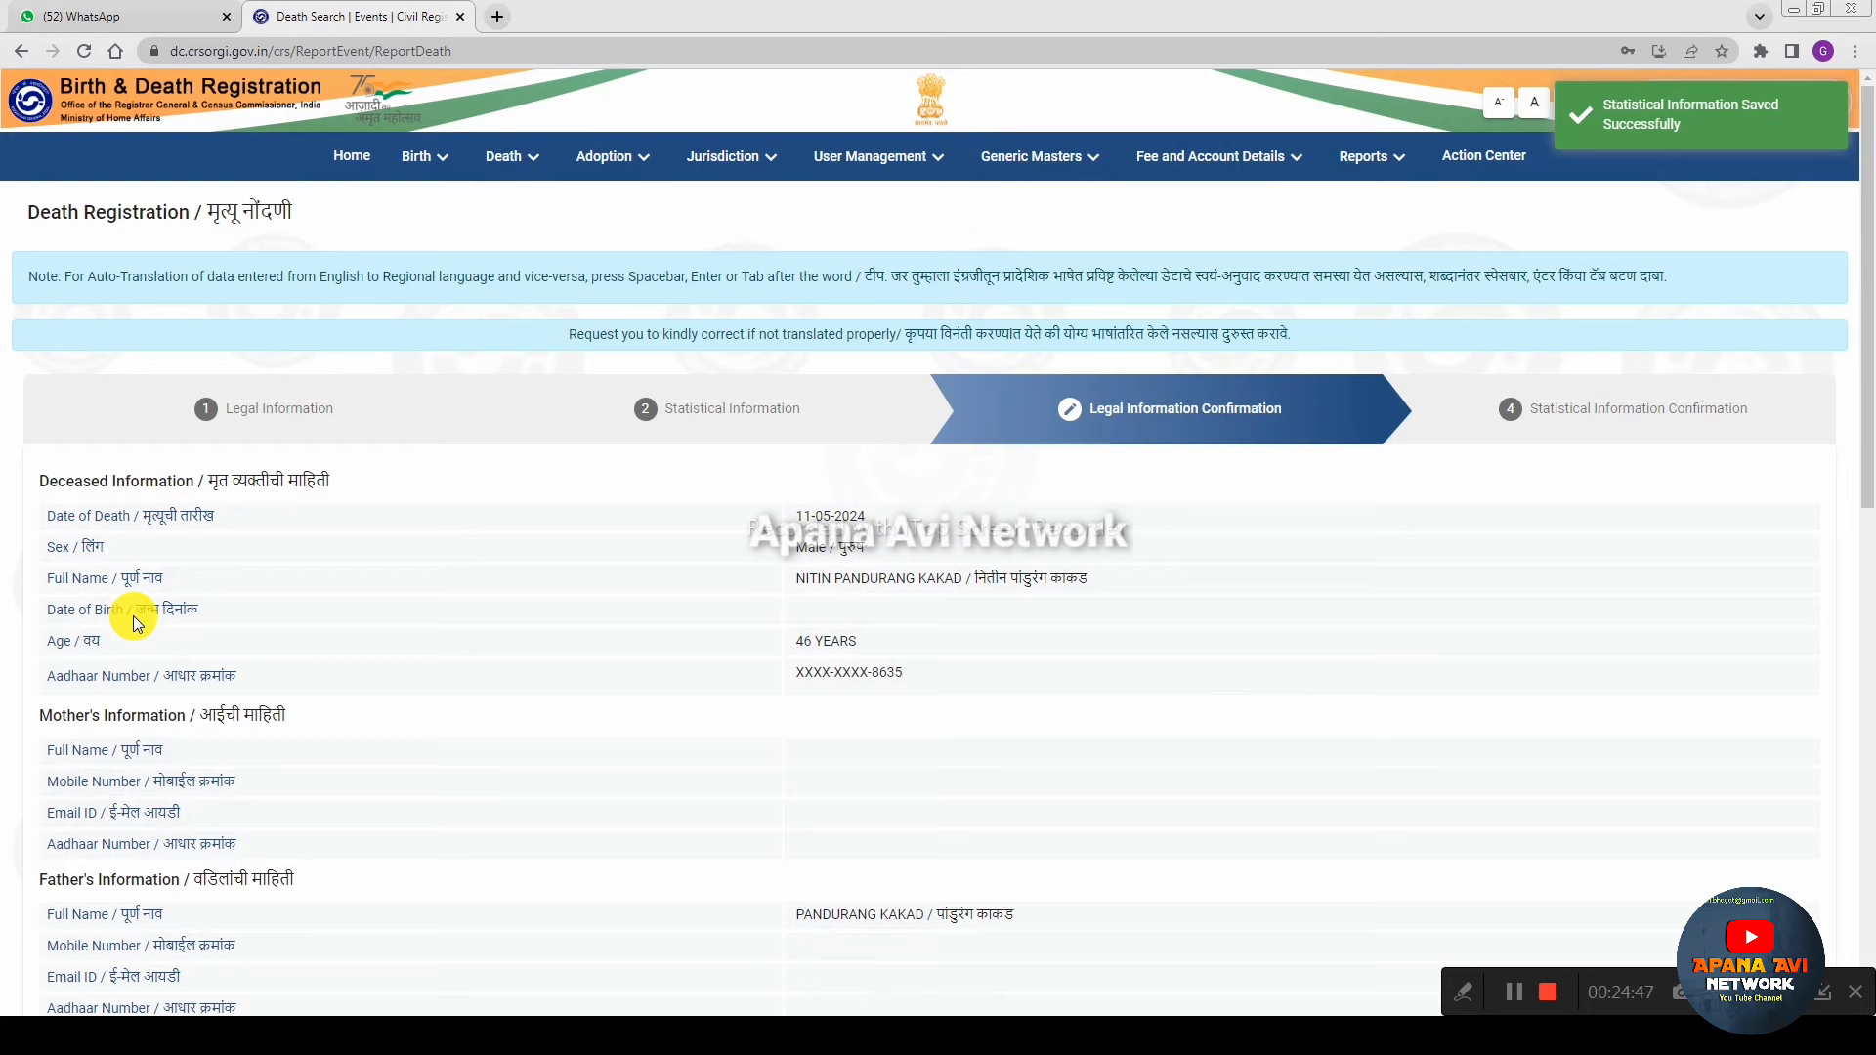
- Review the deceased's Legal Information Confirmation summary and proceed with Next
left_click_drag(133, 615, 62, 516)
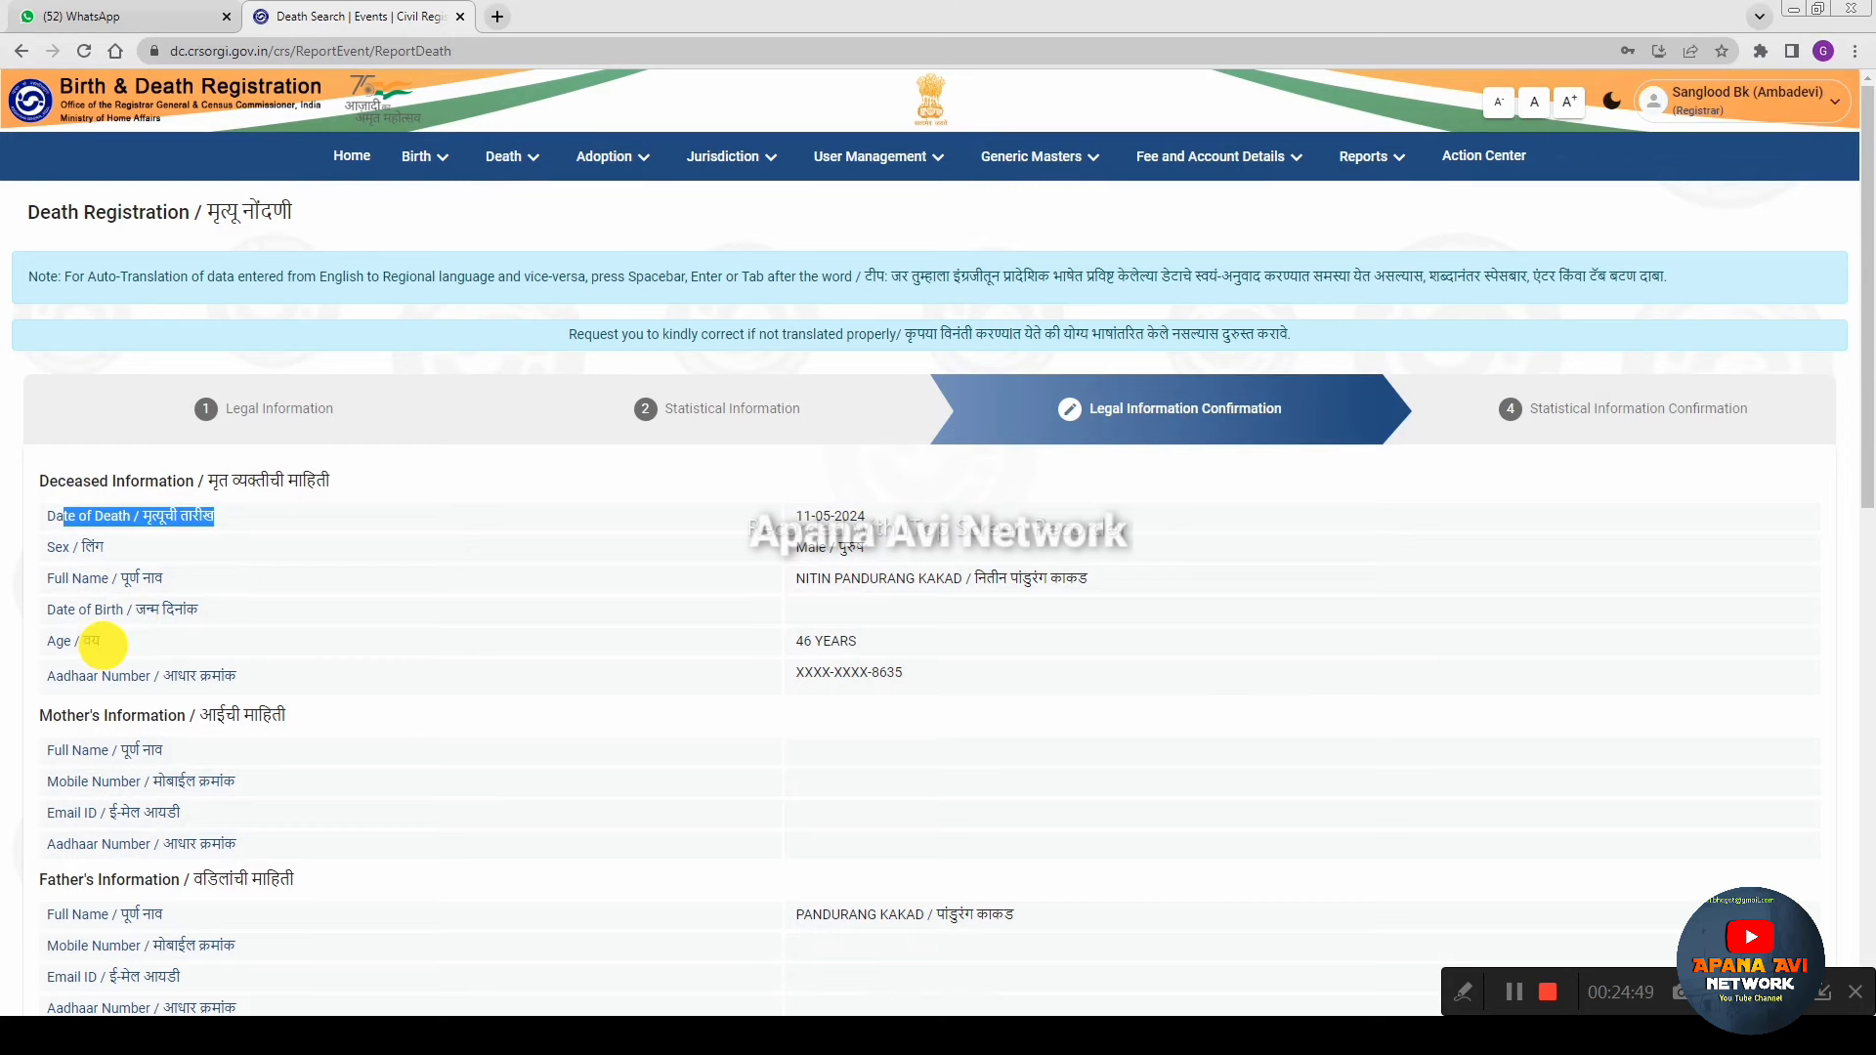
scroll(252, 678, "down", 6)
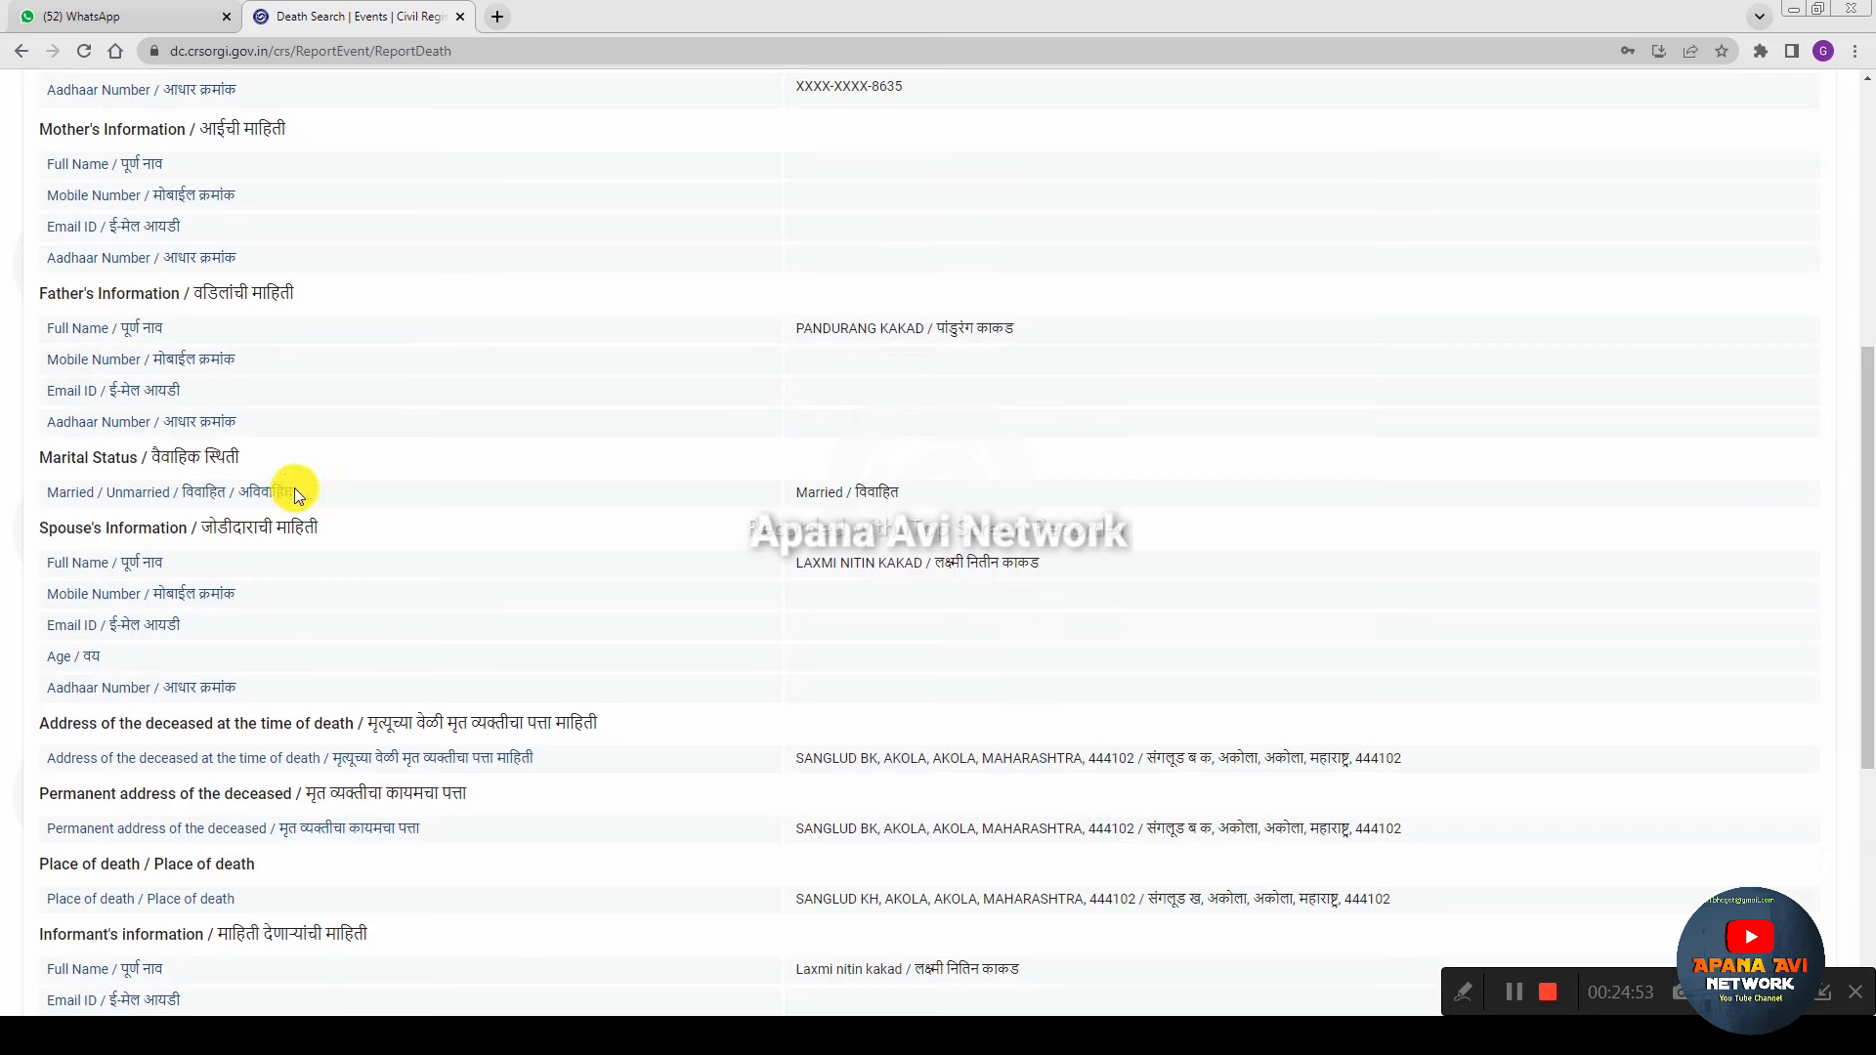
scroll(191, 584, "down", 1)
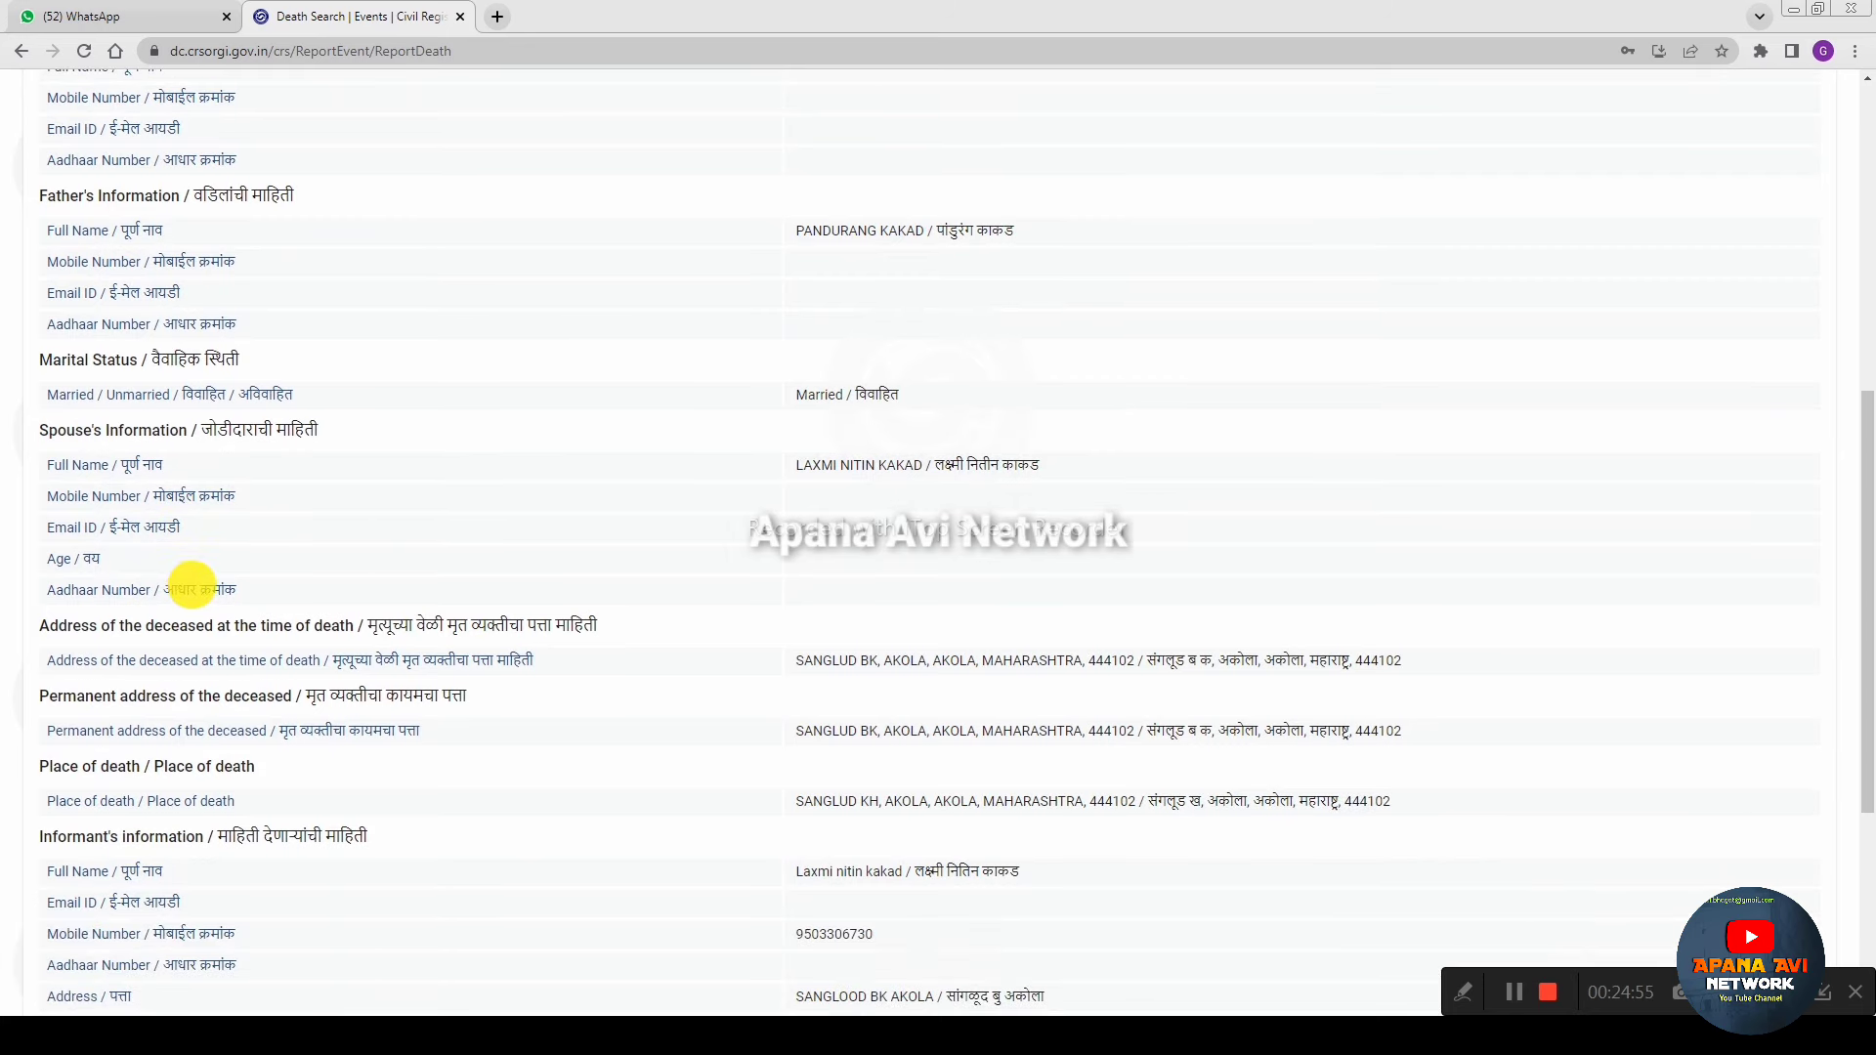
scroll(193, 581, "down", 2)
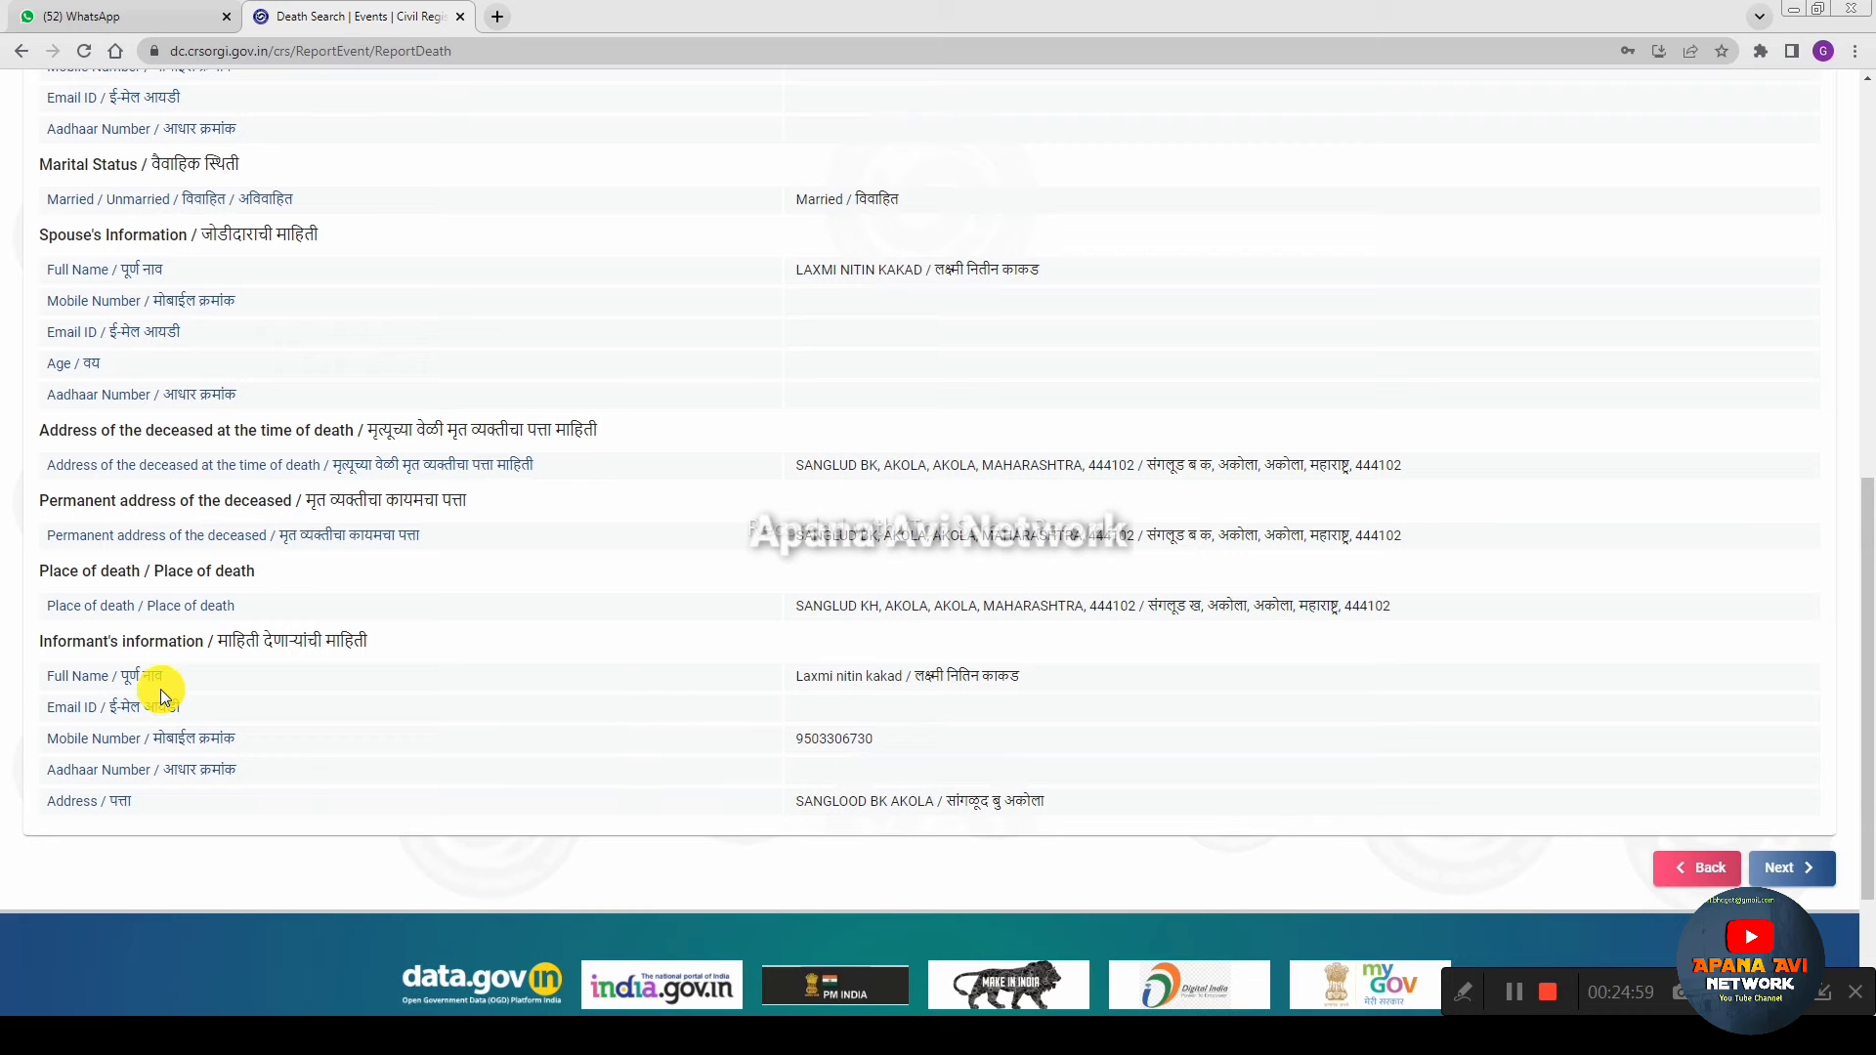
scroll(430, 653, "up", 5)
scroll(430, 653, "up", 4)
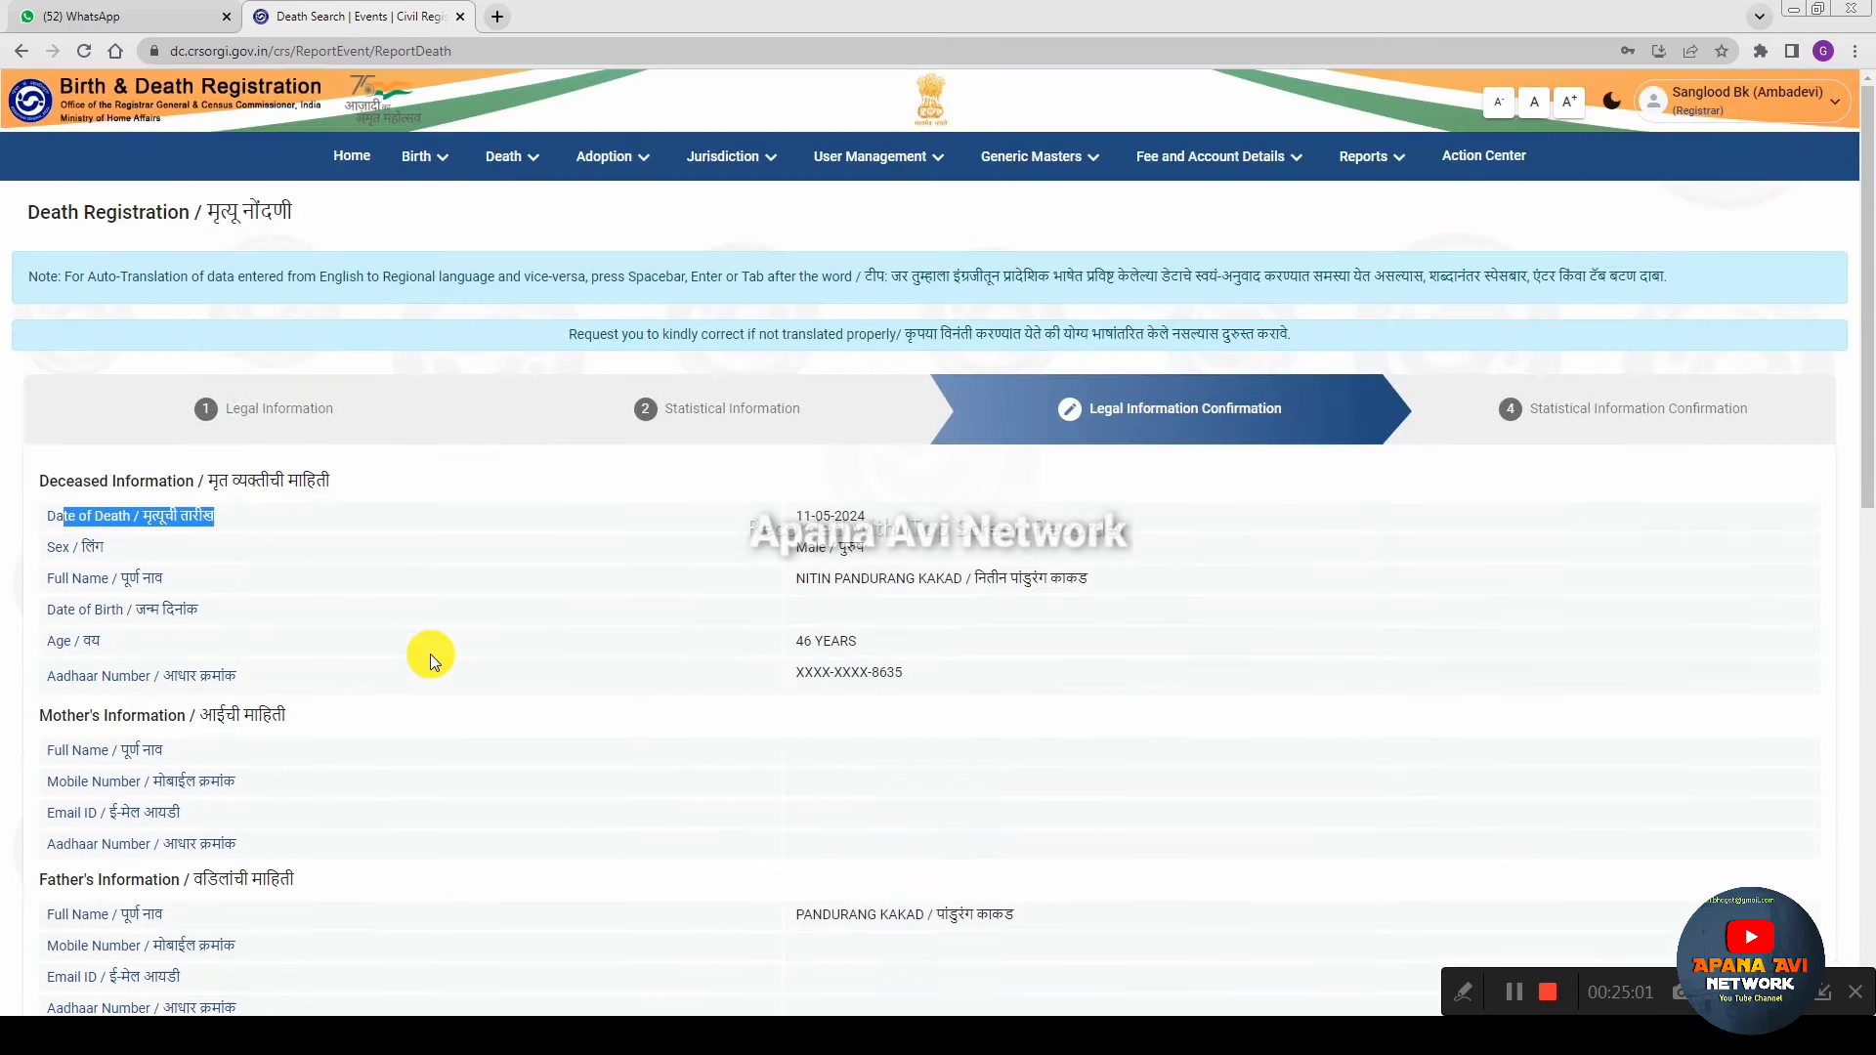
scroll(430, 654, "down", 9)
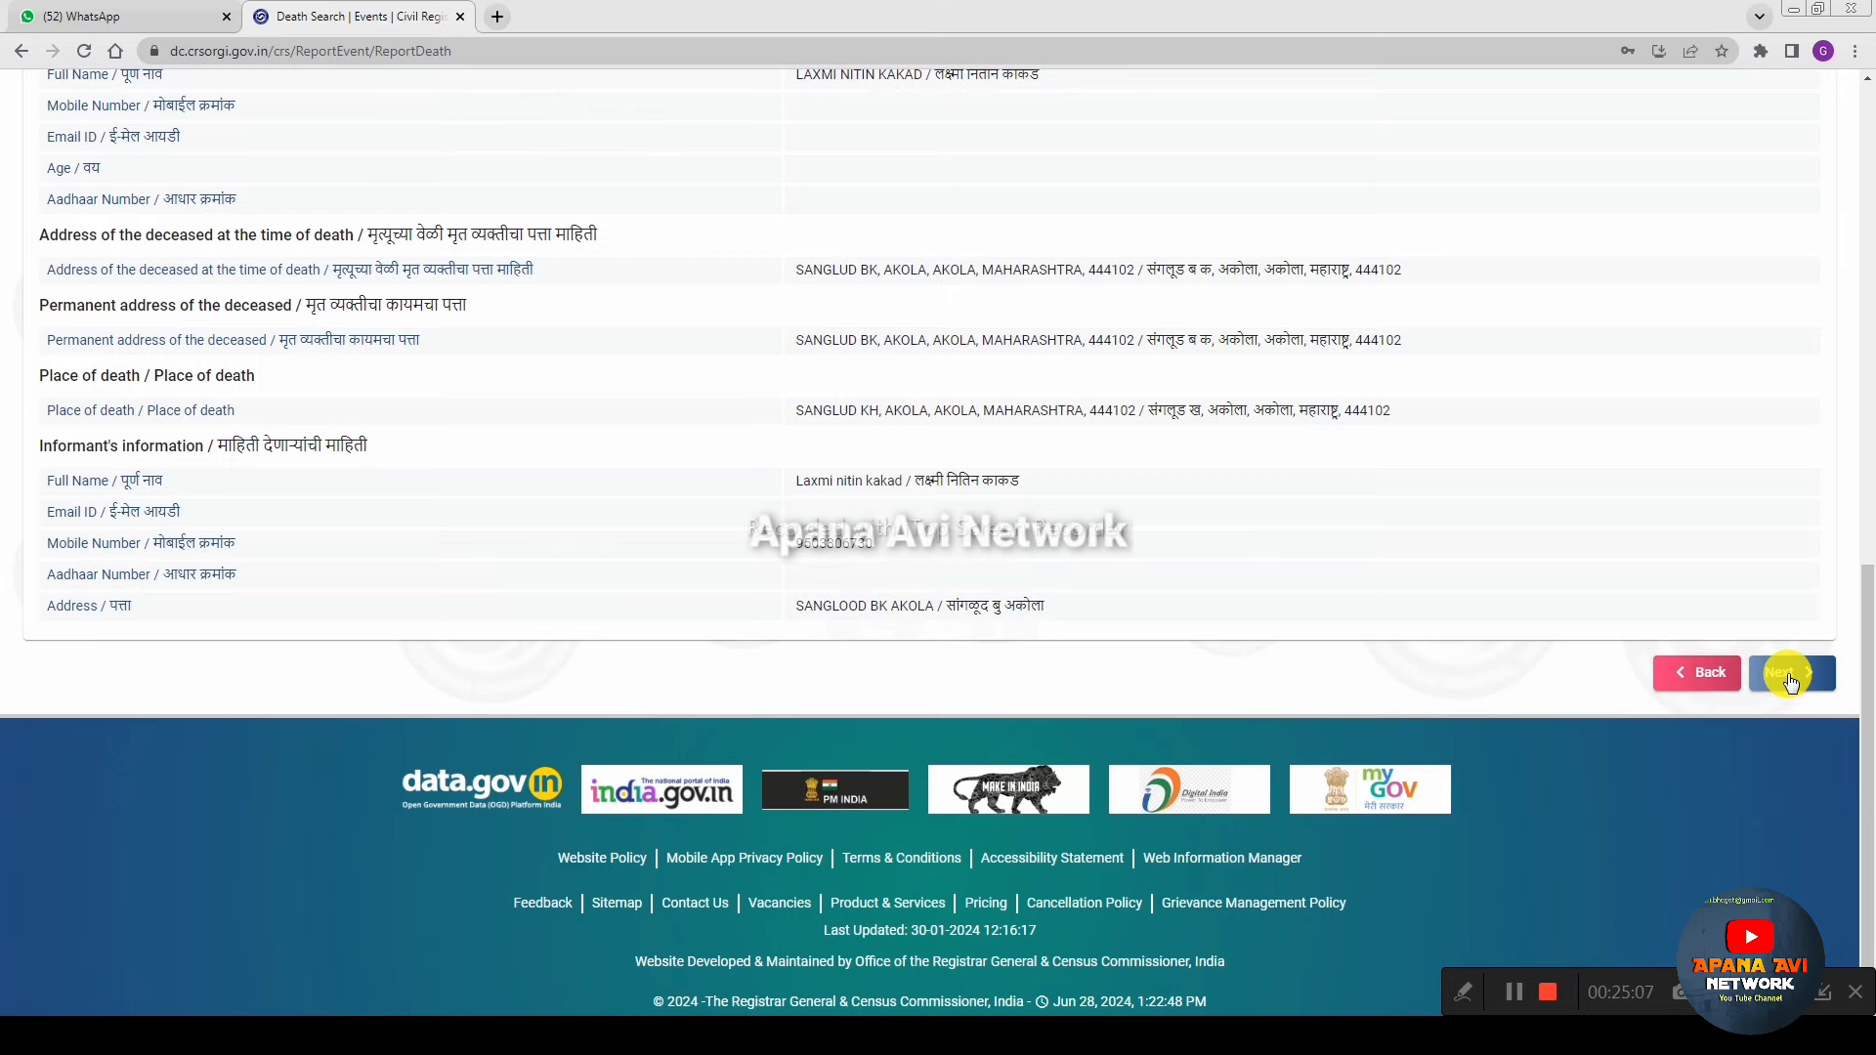
left_click(1789, 676)
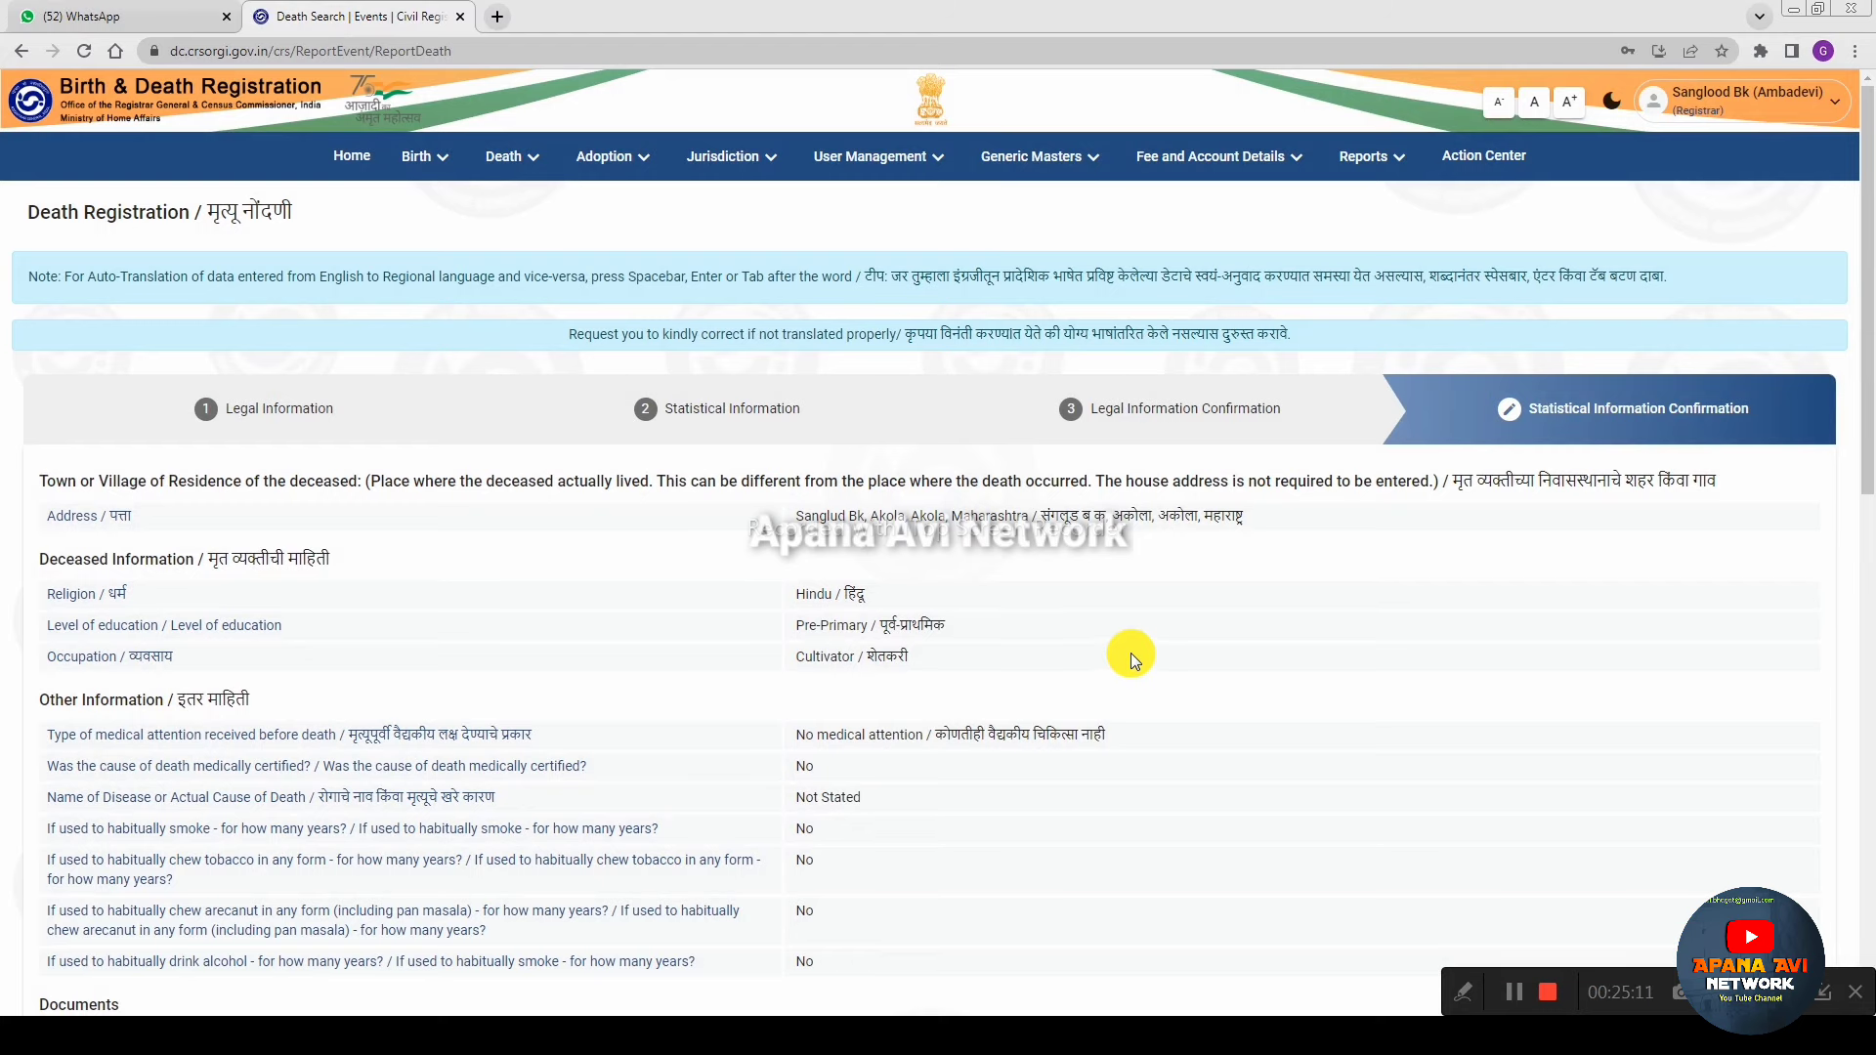
- Scroll the confirmation summary down to the UID document, certificate option BOTH and declaration
scroll(1129, 653, "down", 1)
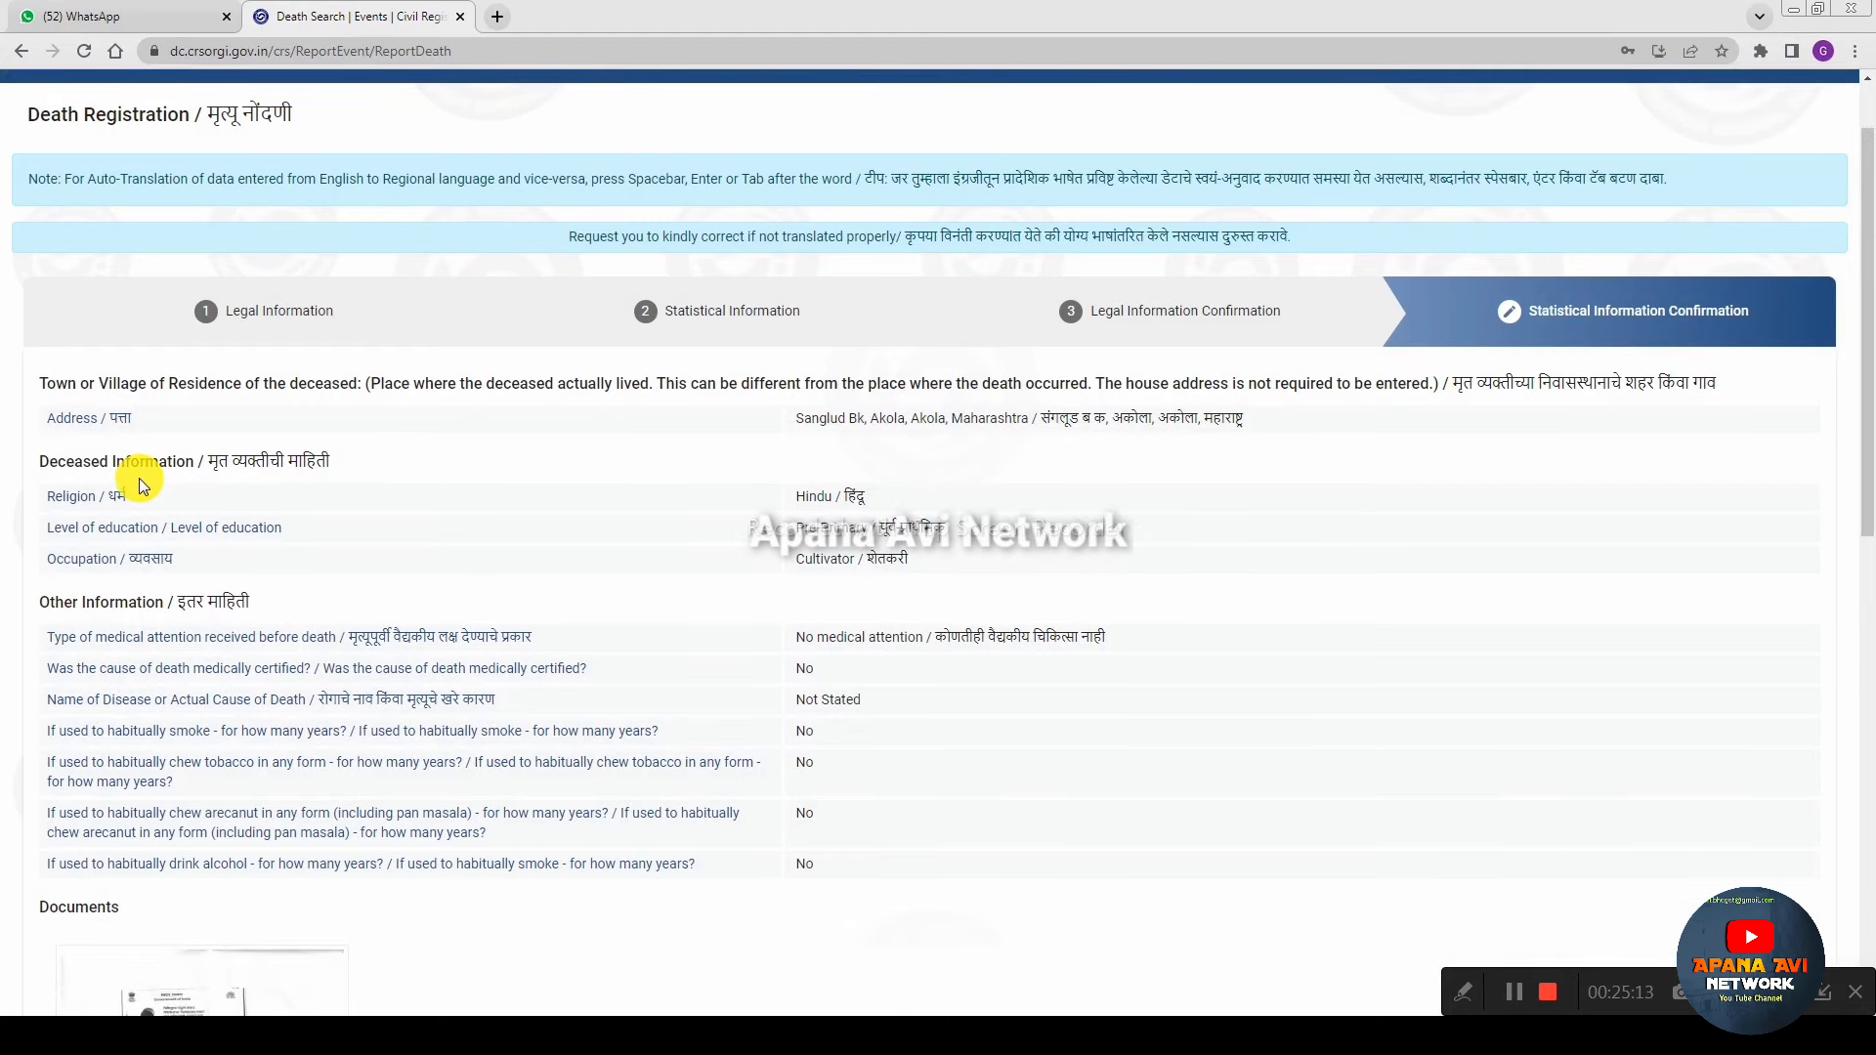
scroll(144, 484, "down", 1)
scroll(492, 395, "down", 1)
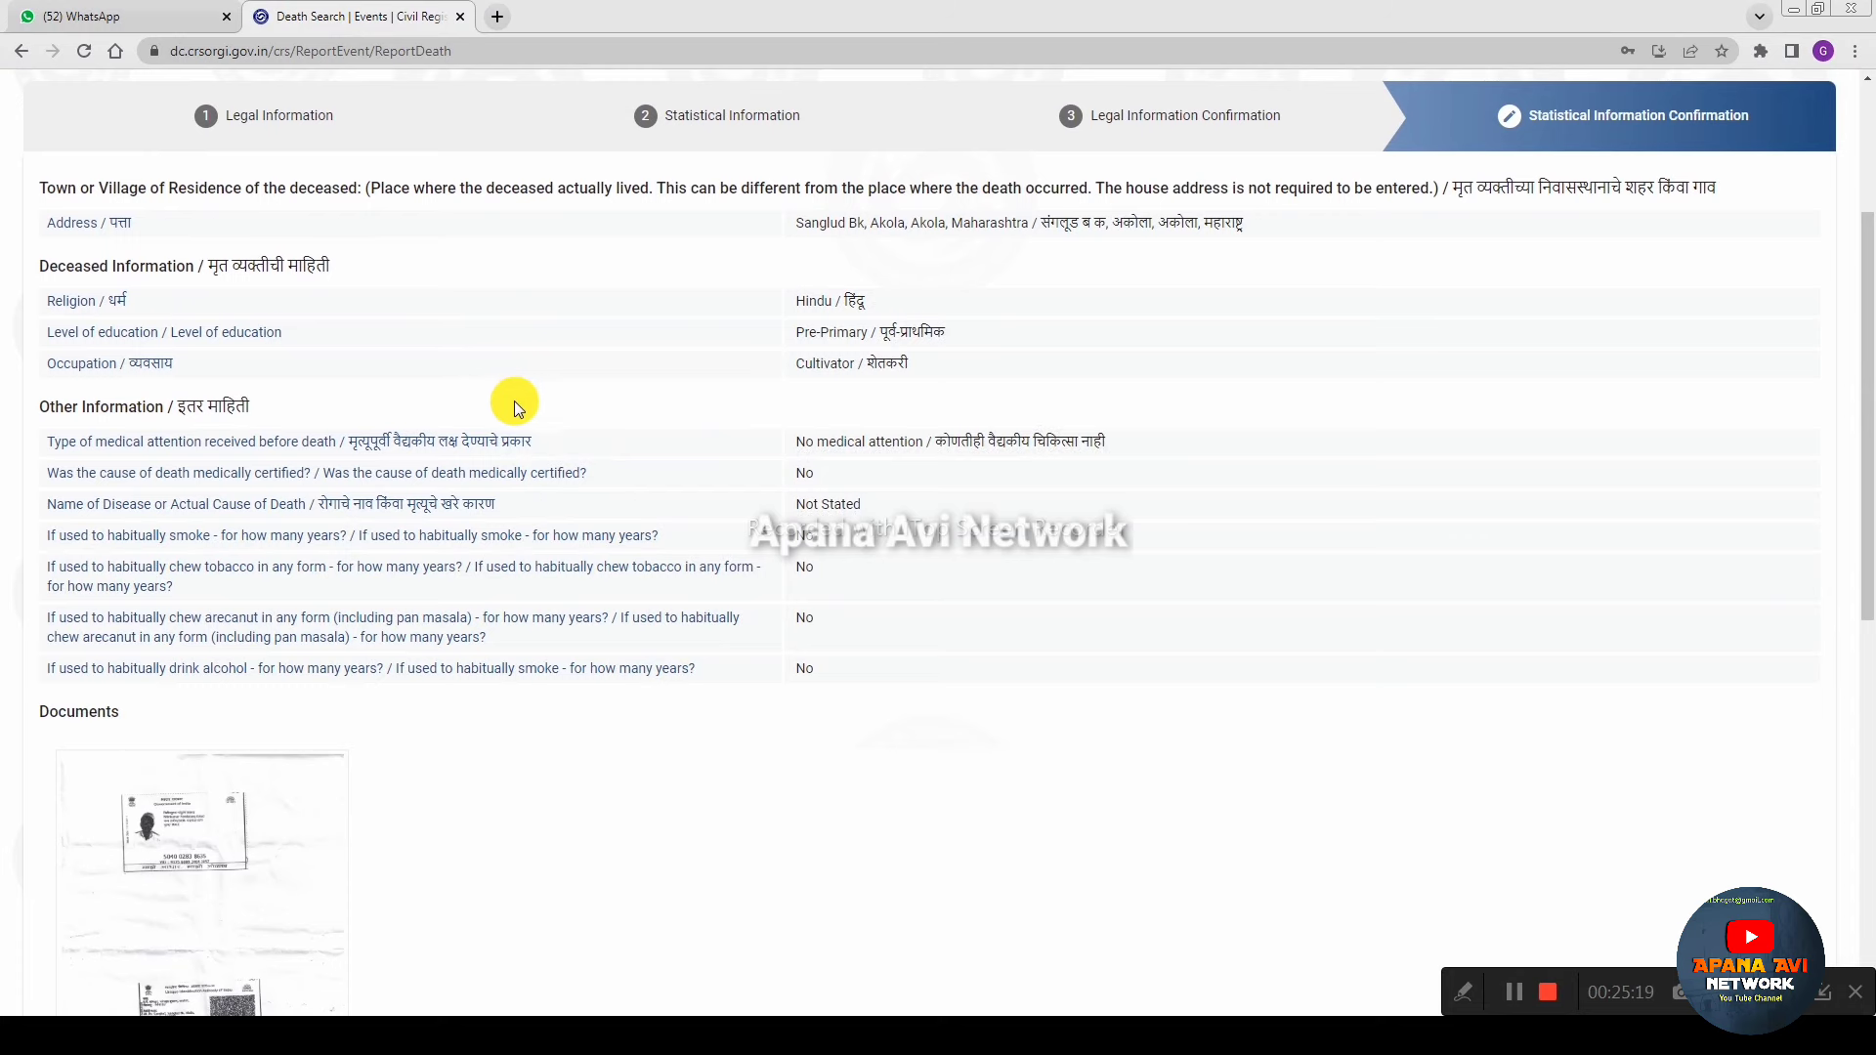
scroll(514, 401, "down", 7)
scroll(410, 330, "down", 1)
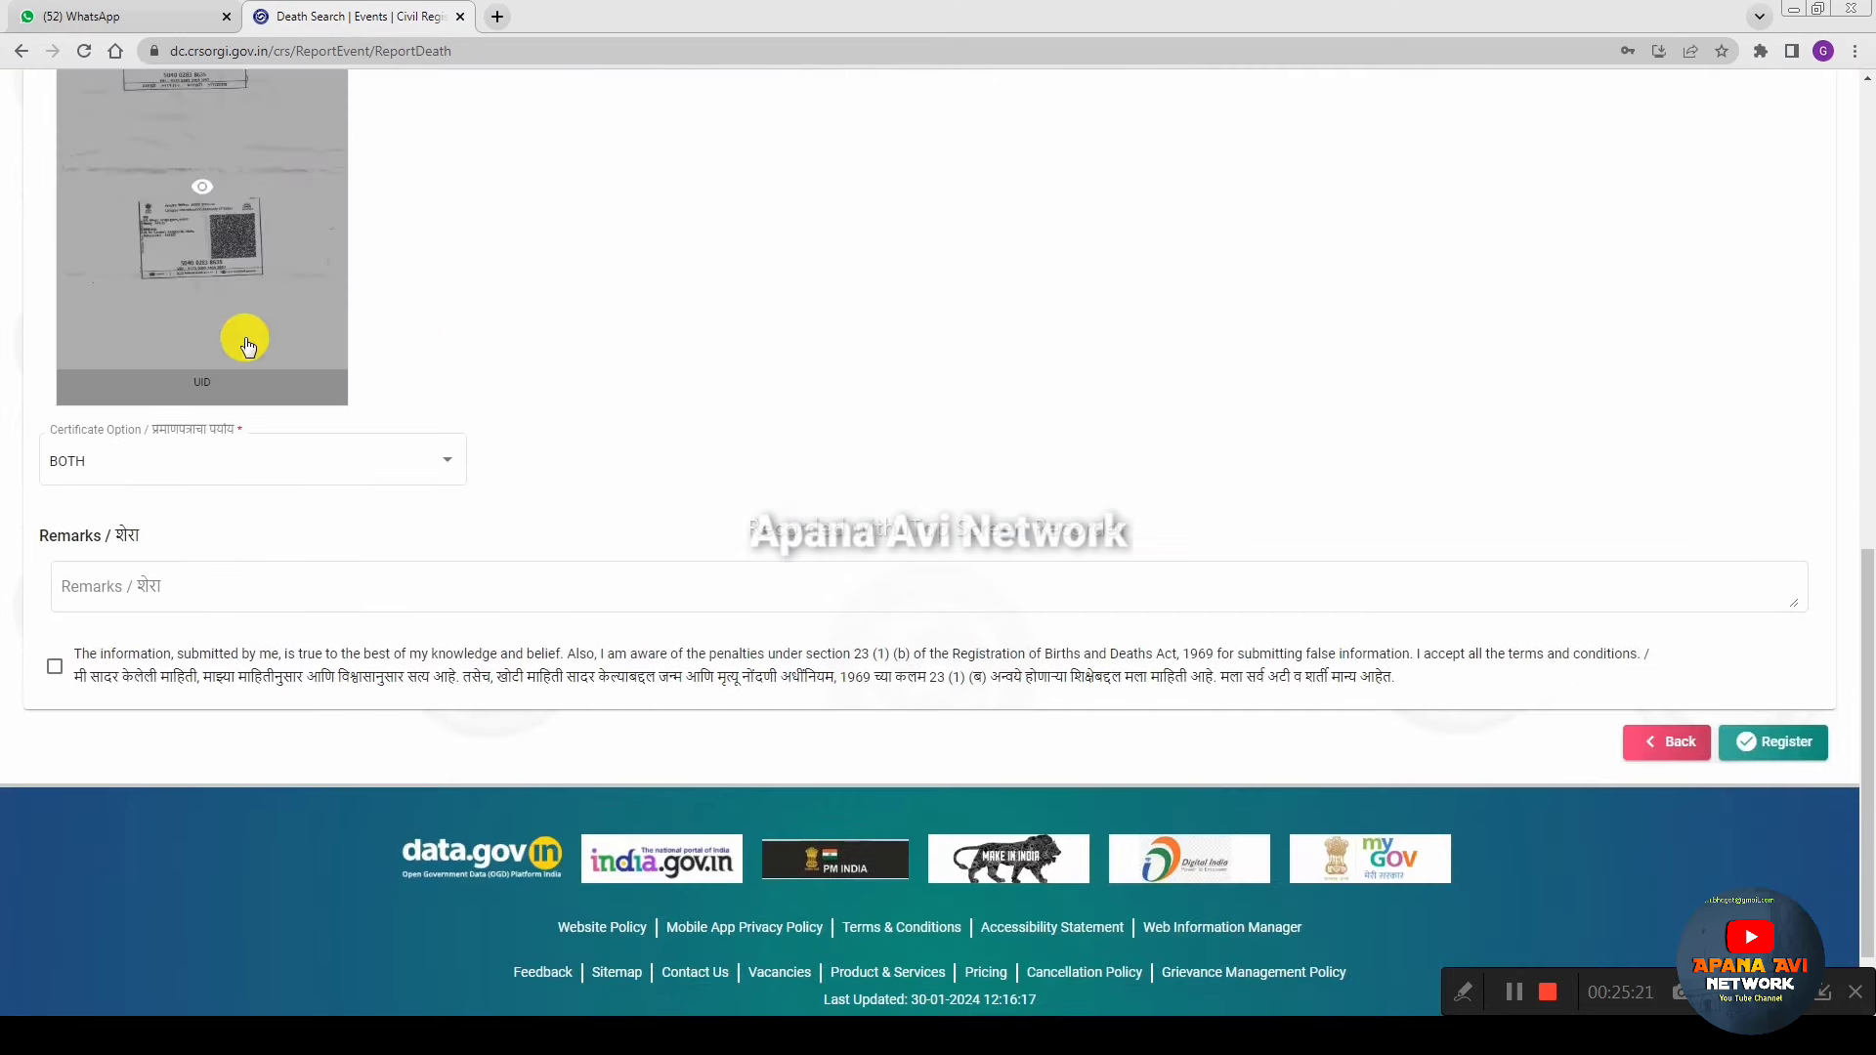
scroll(789, 366, "down", 1)
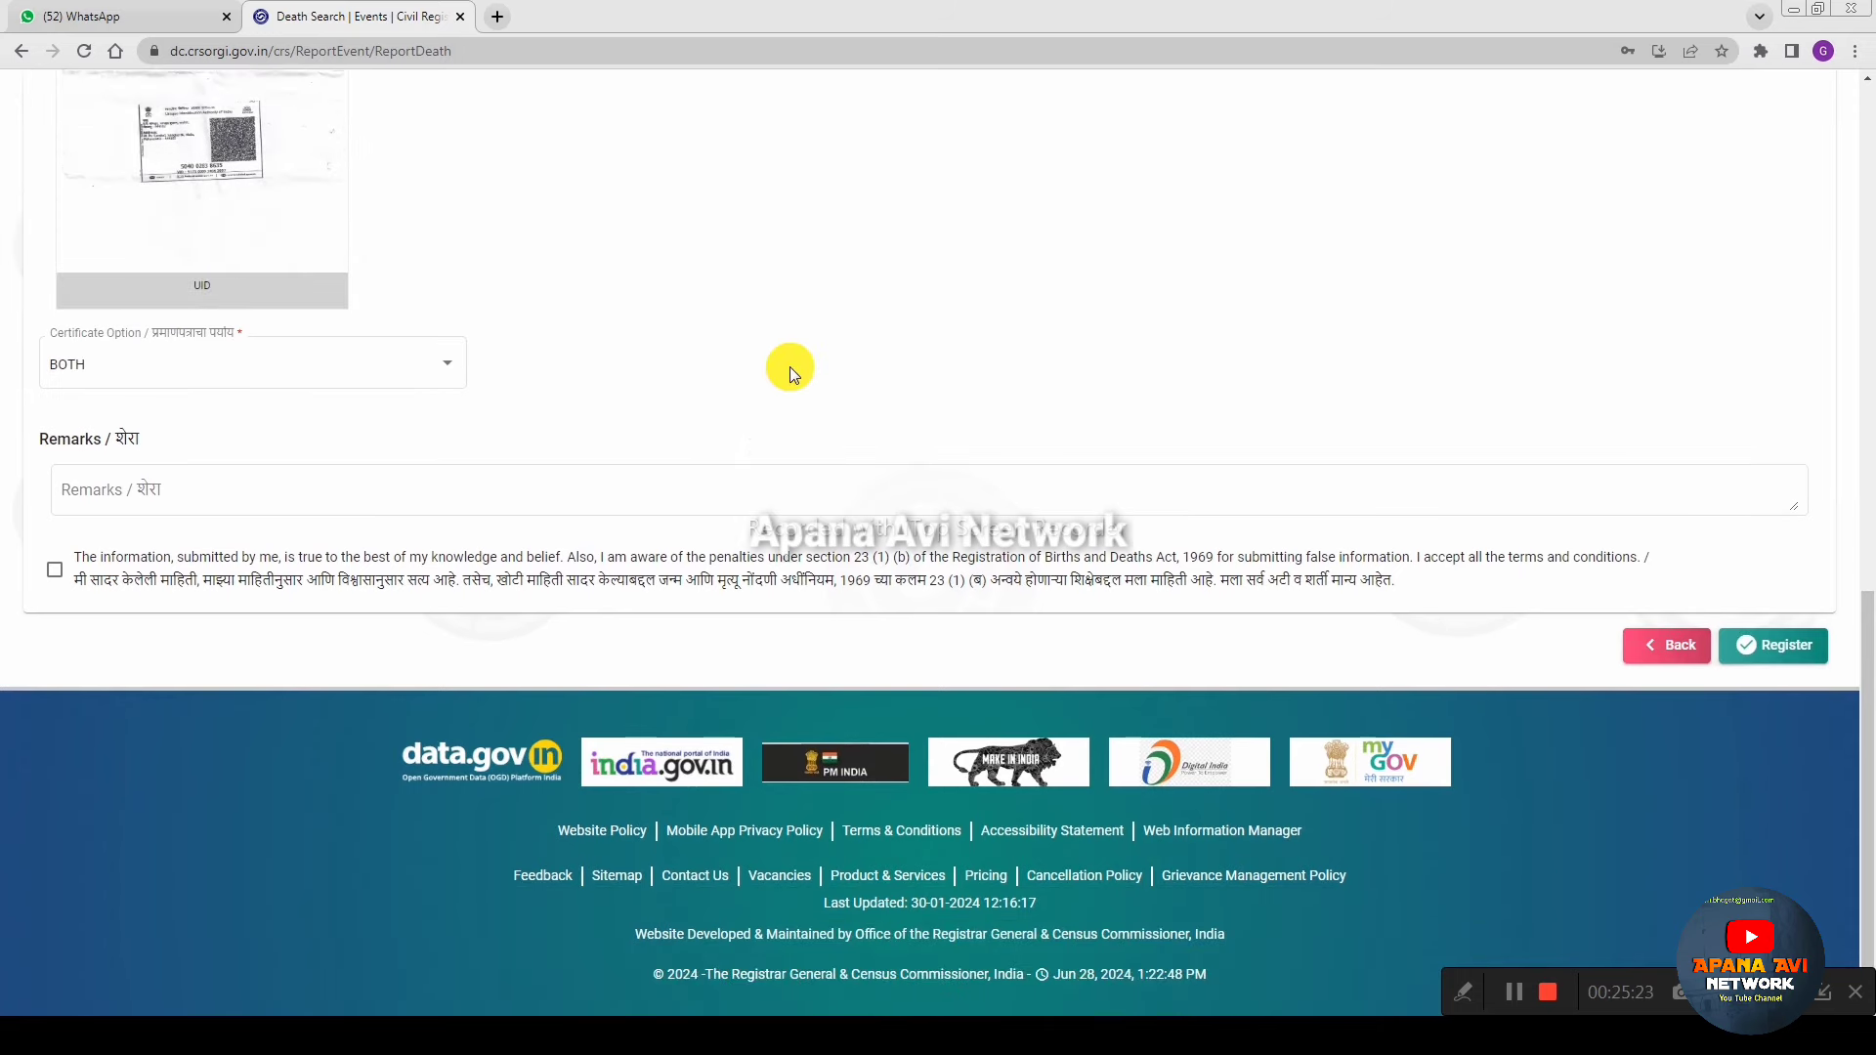
scroll(260, 209, "up", 4)
scroll(406, 217, "down", 3)
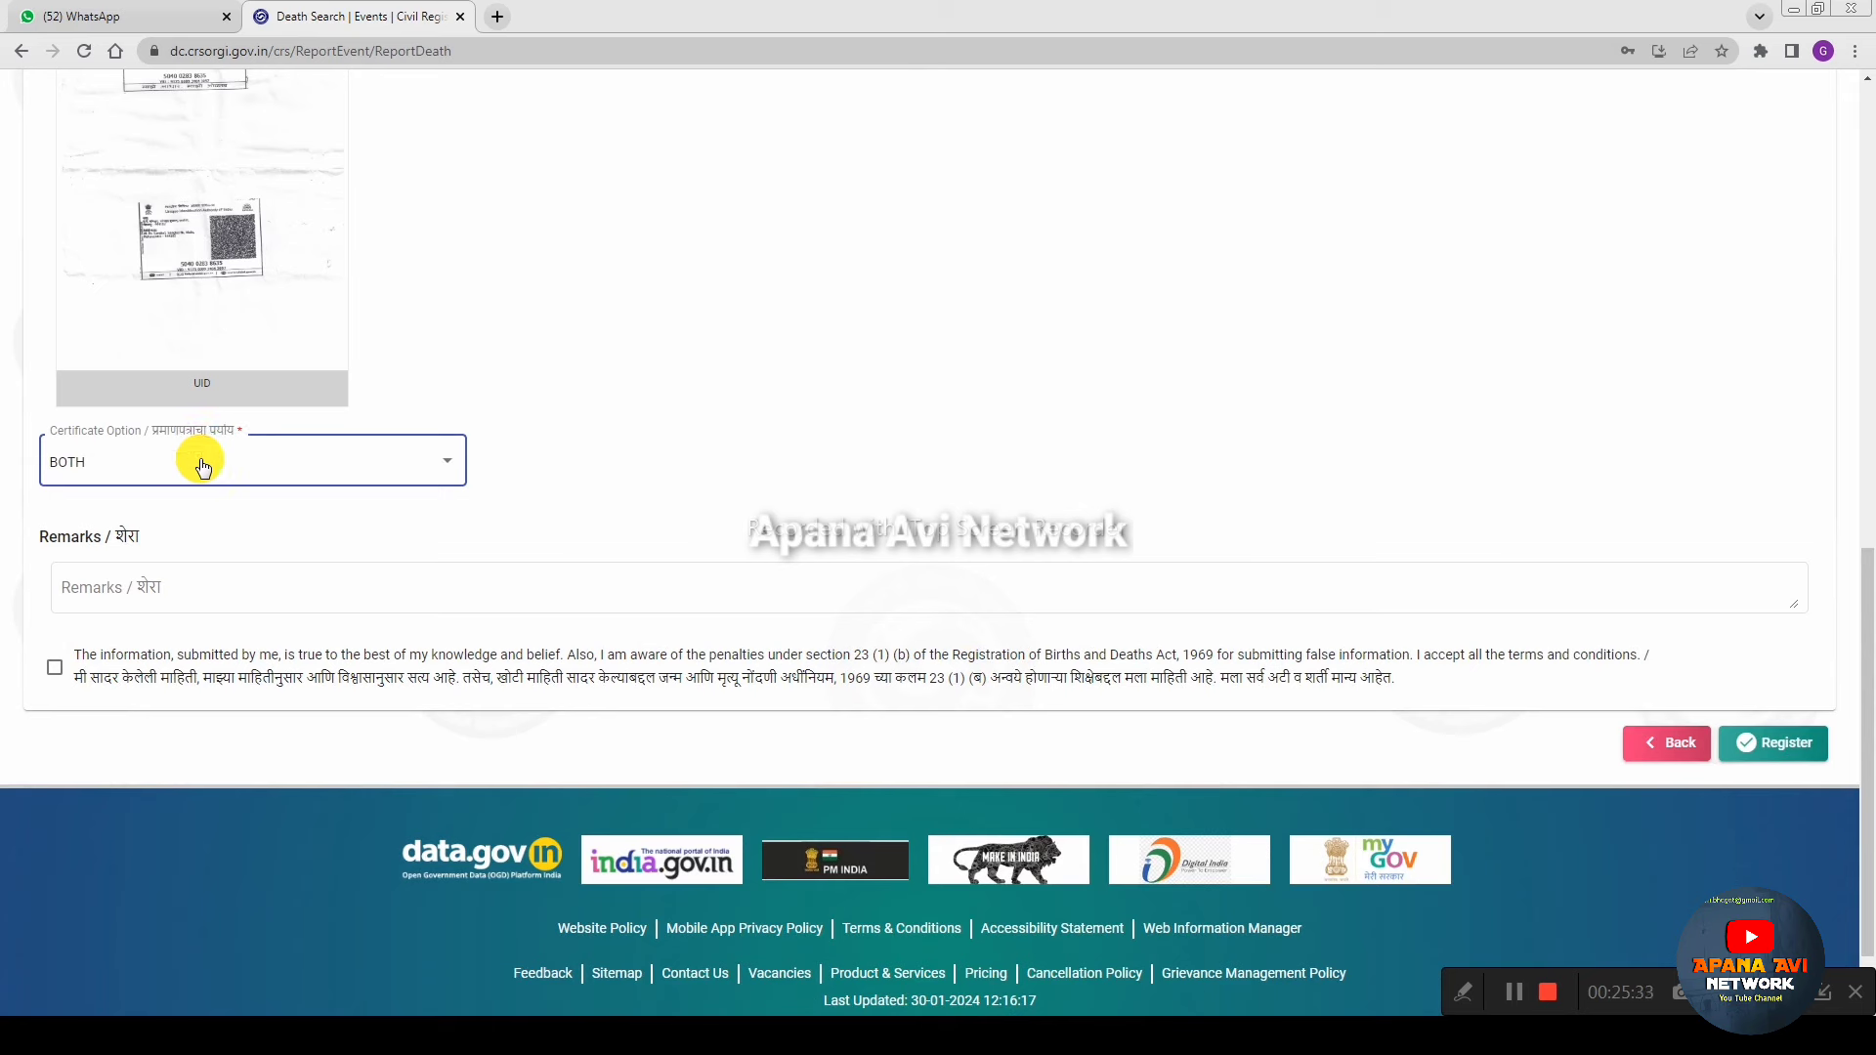
- Set Certificate Option to BOTH, leave Remarks blank, accept the declaration and Register
left_click(181, 482)
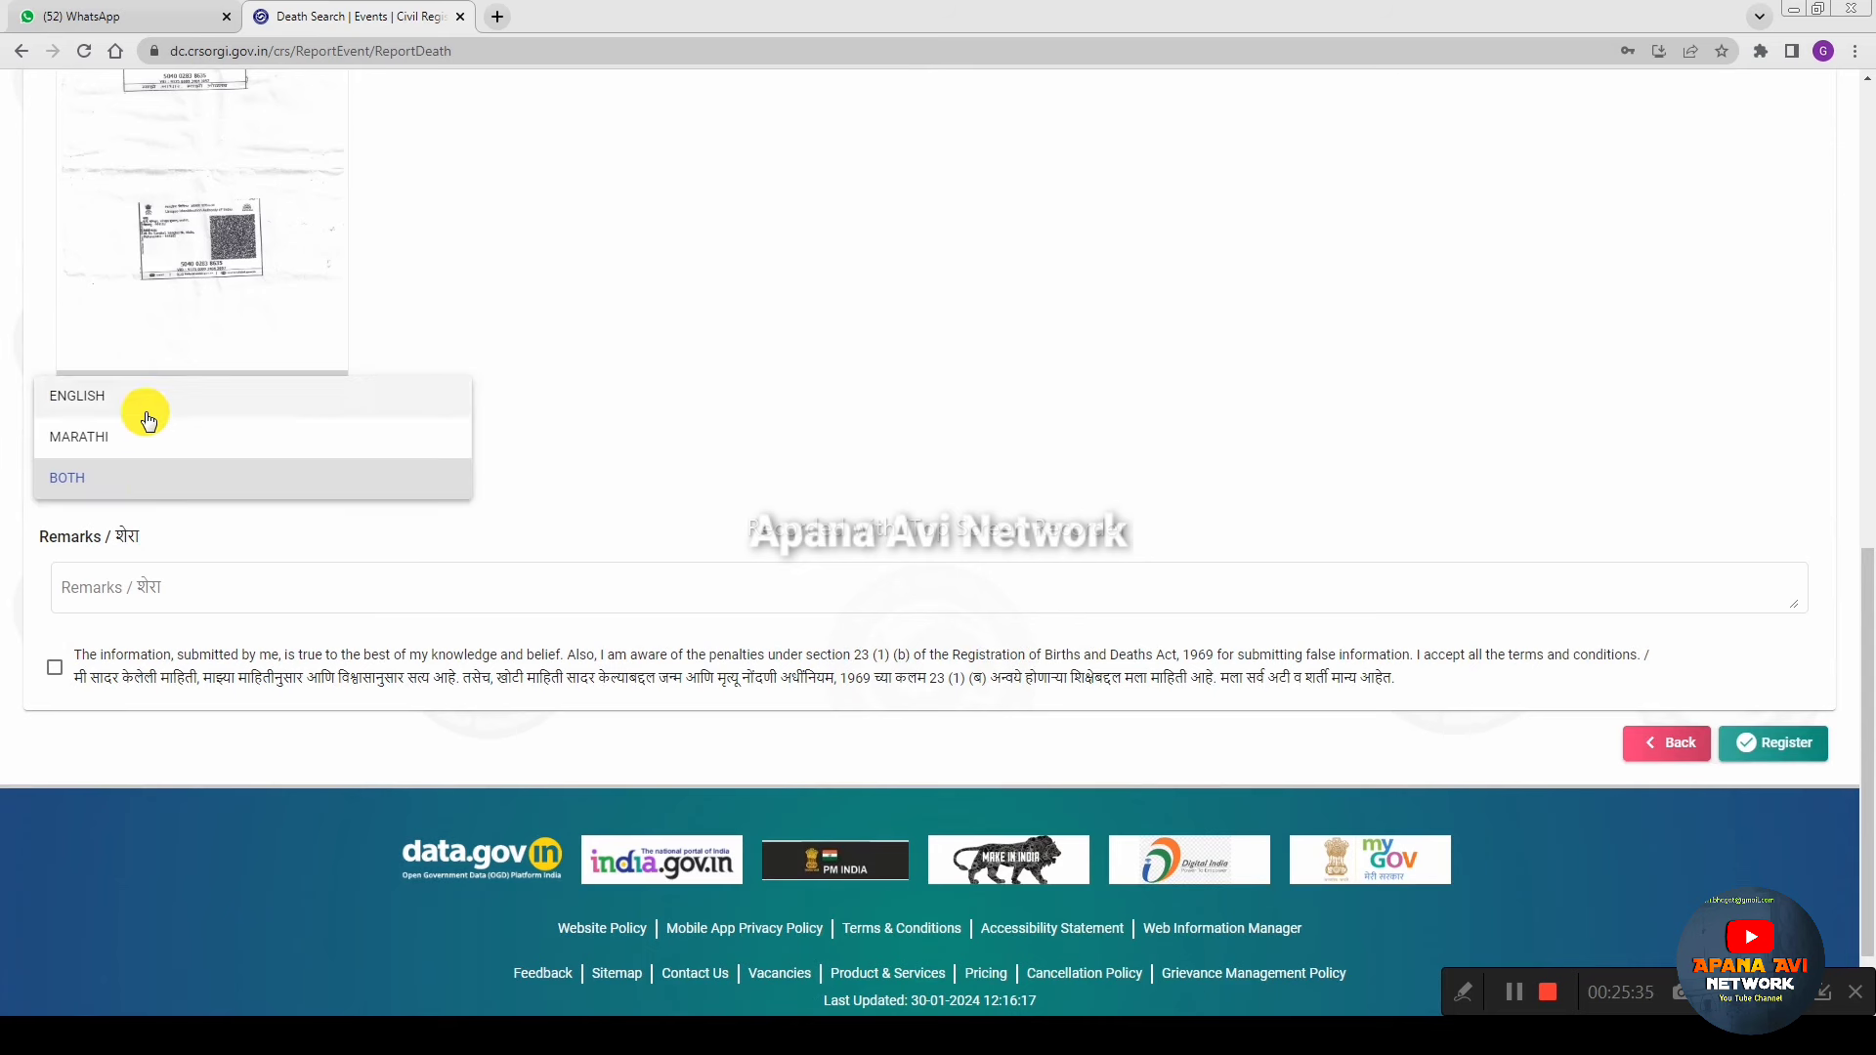
left_click(727, 497)
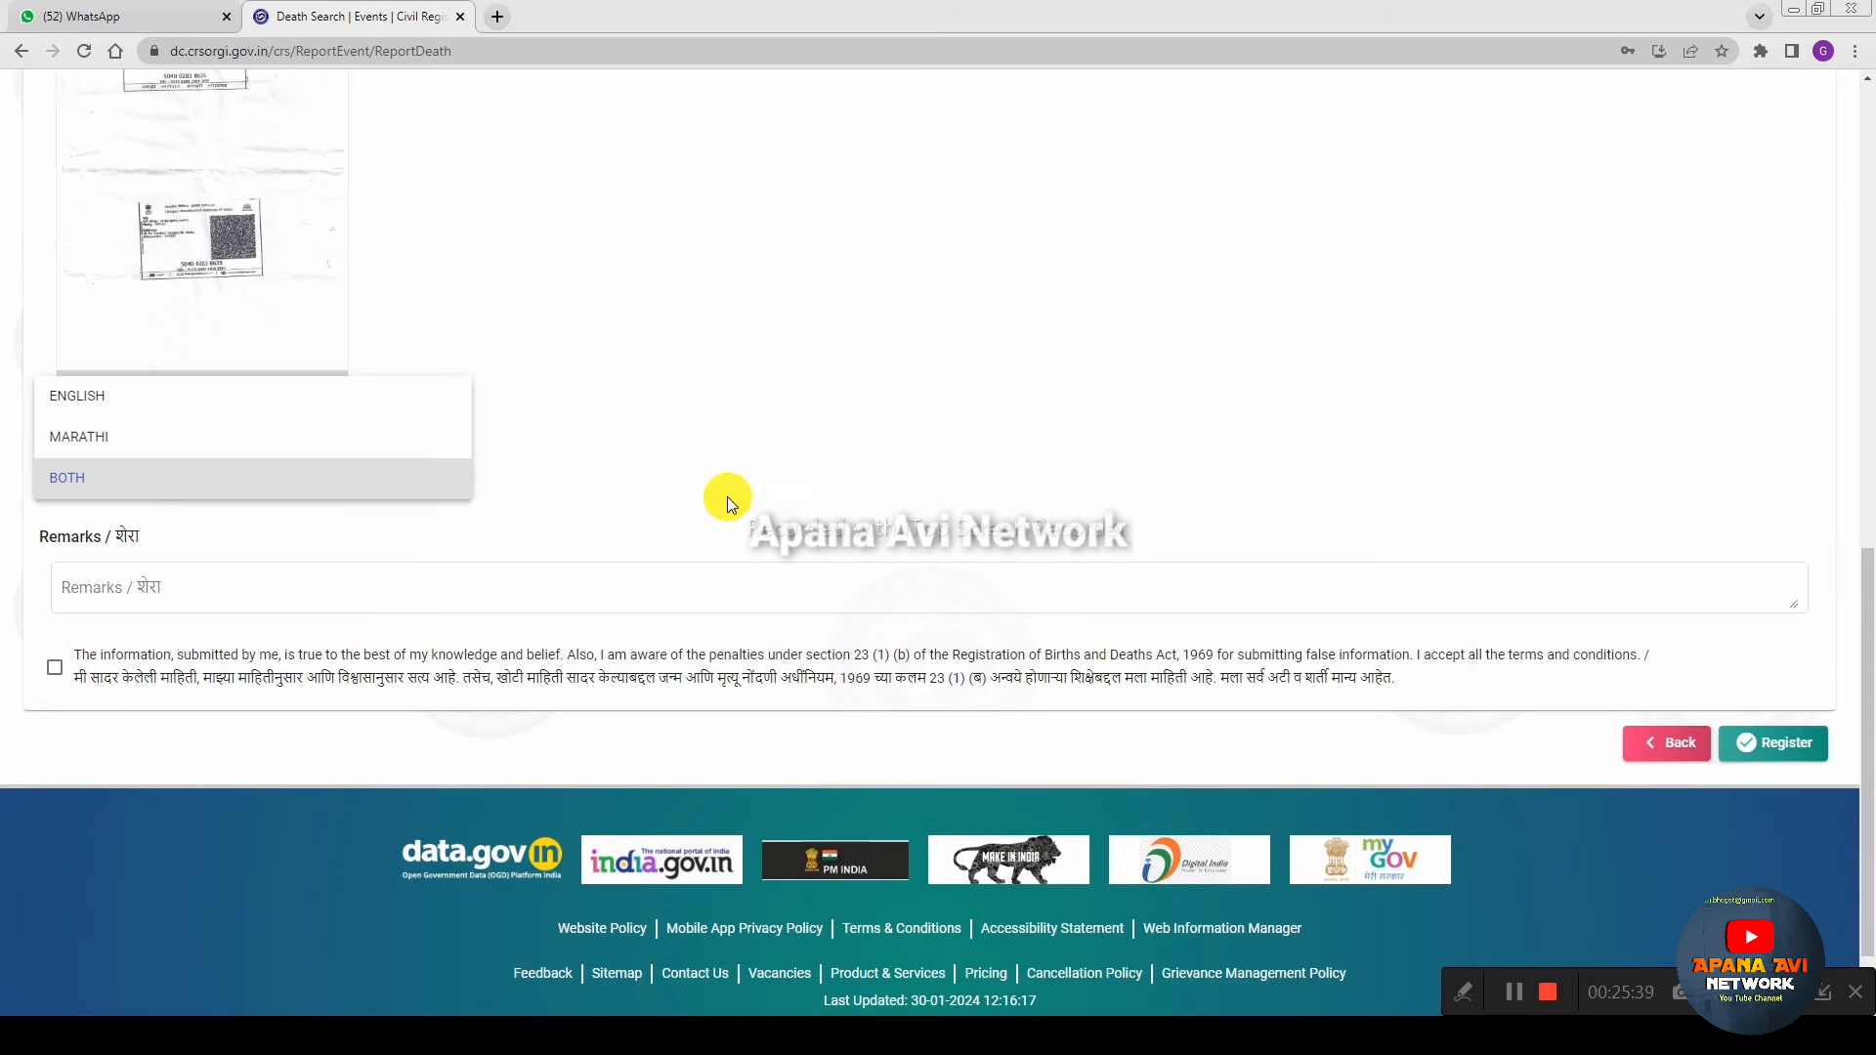
left_click(727, 497)
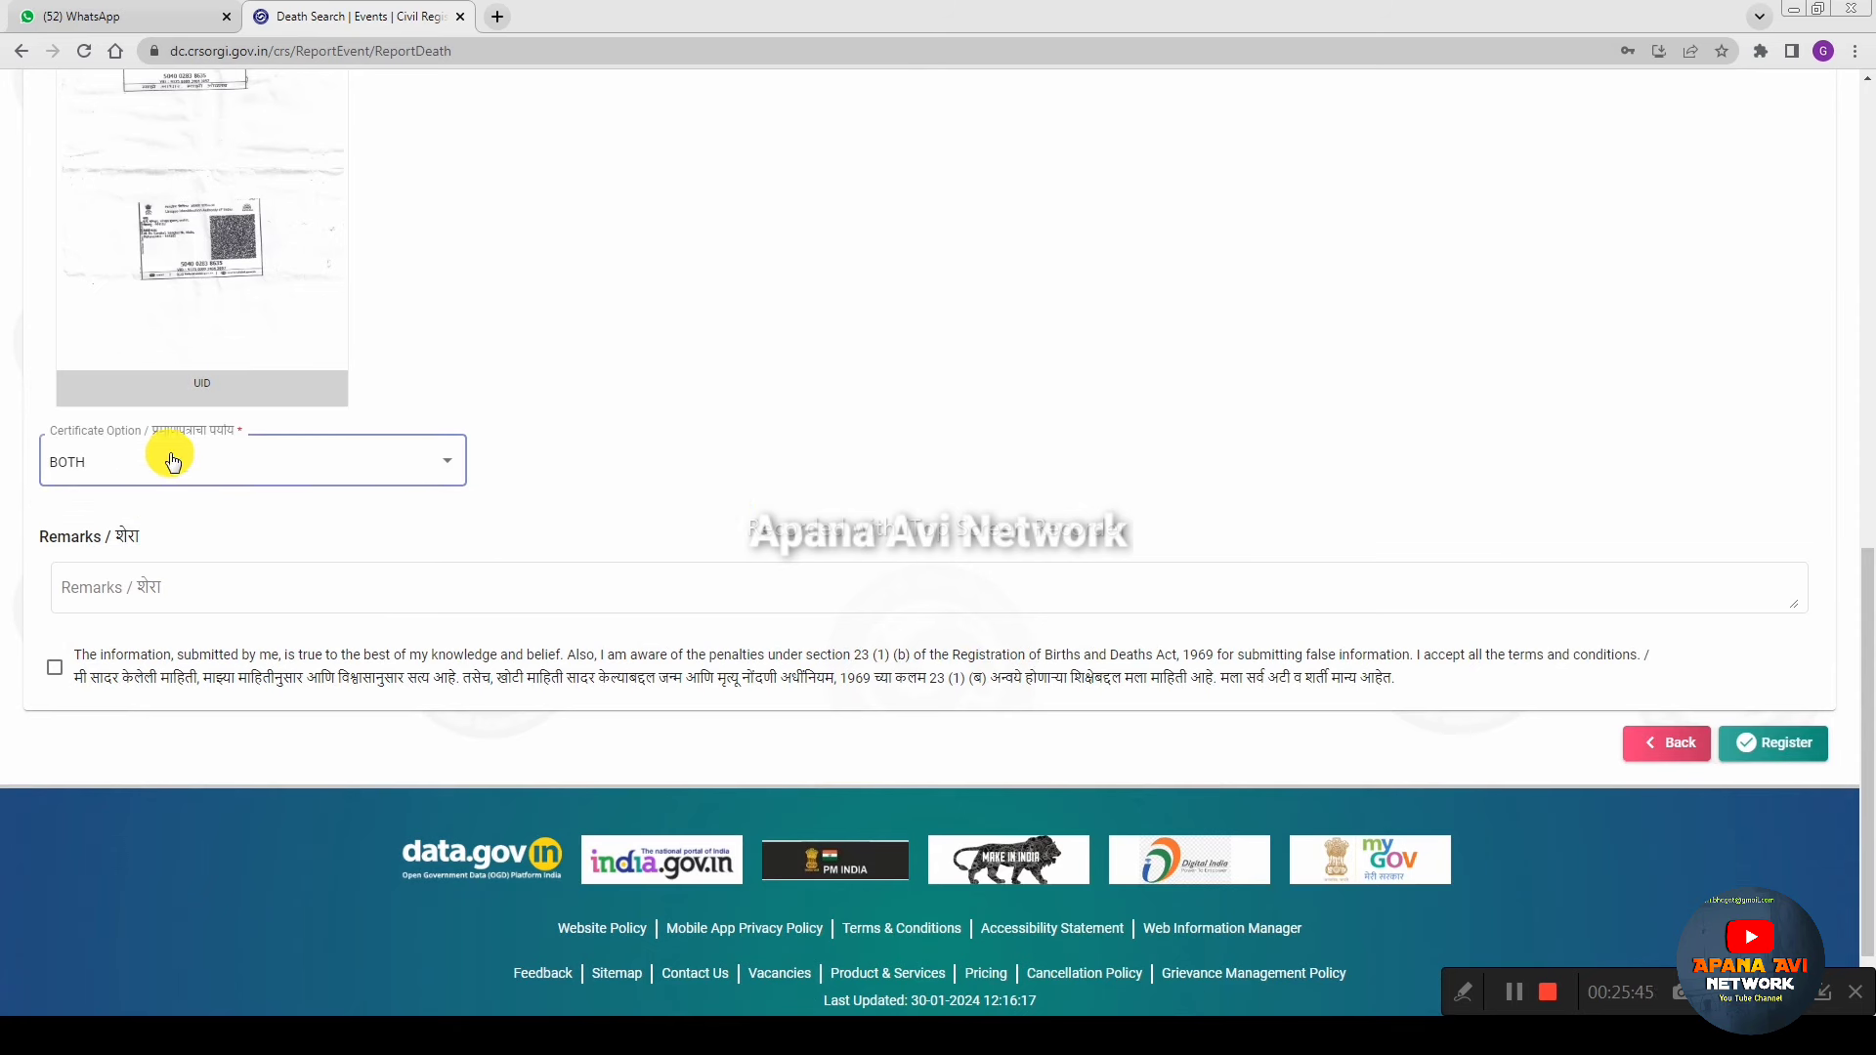
left_click(137, 598)
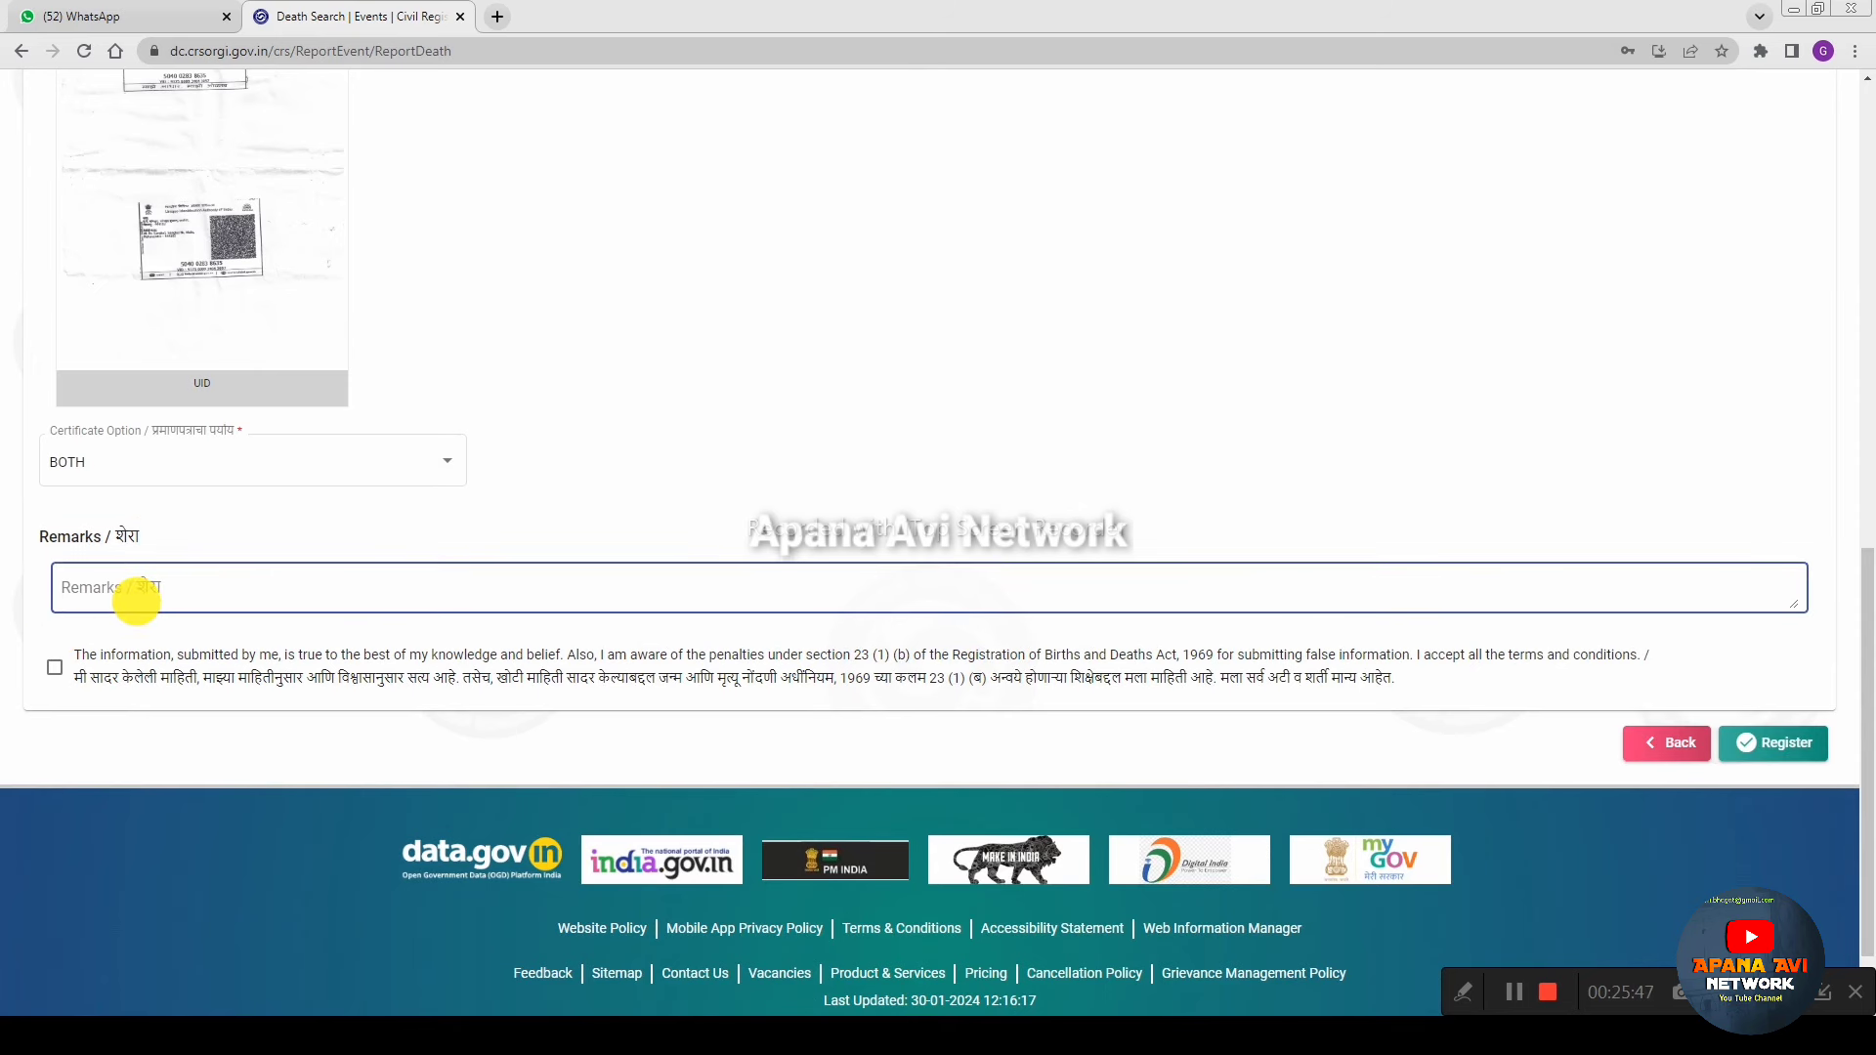
left_click(154, 618)
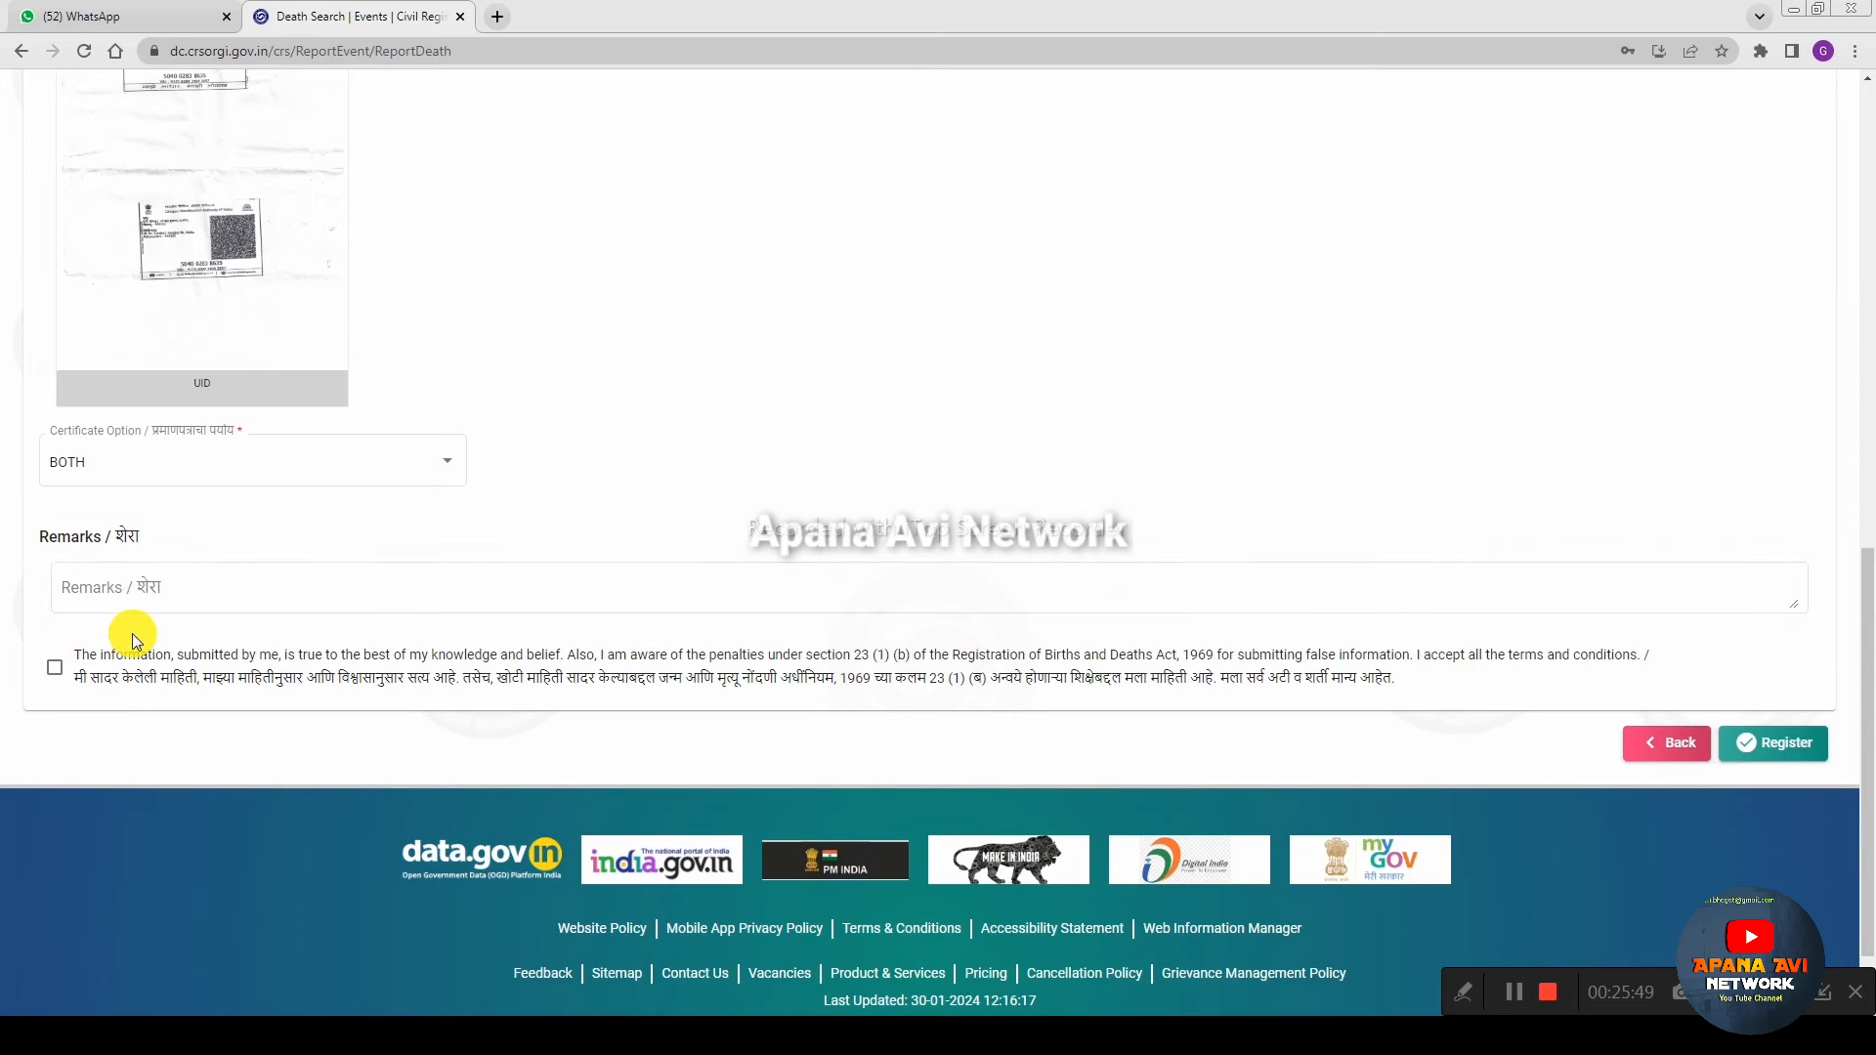
left_click(54, 669)
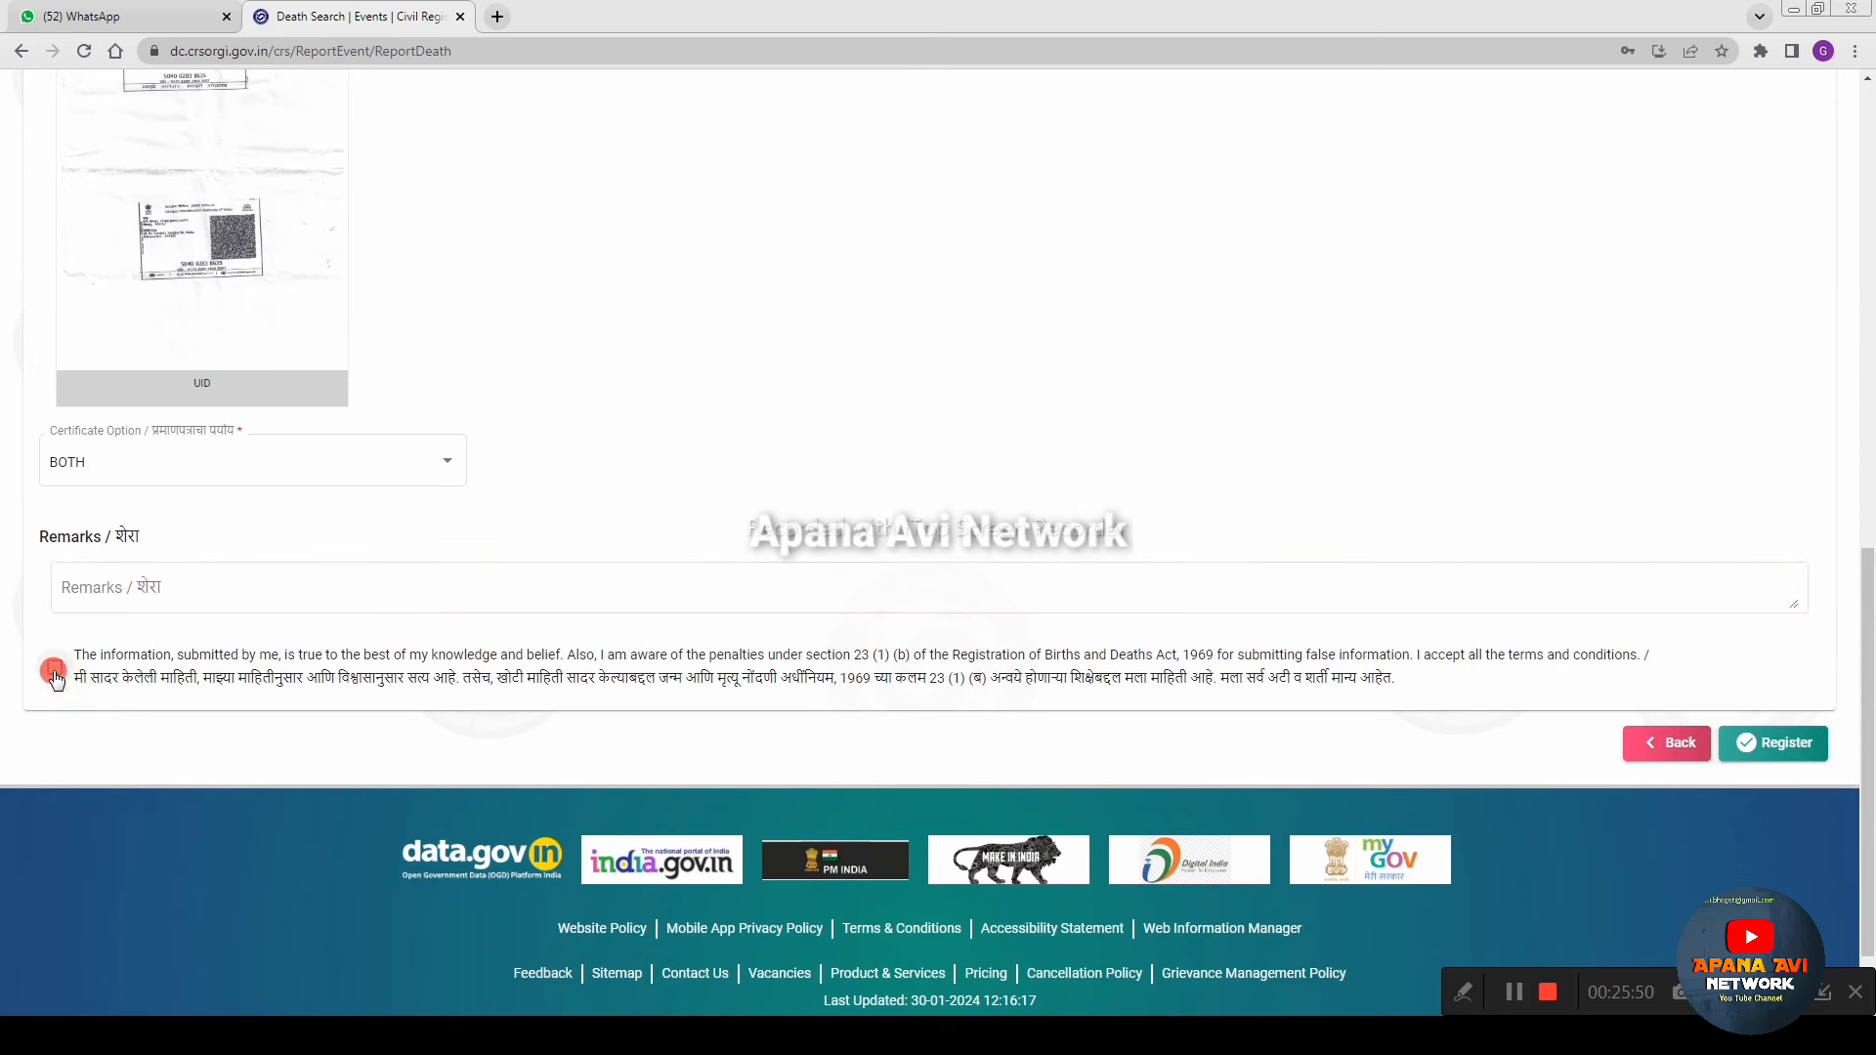
left_click(1059, 684)
left_click(1786, 748)
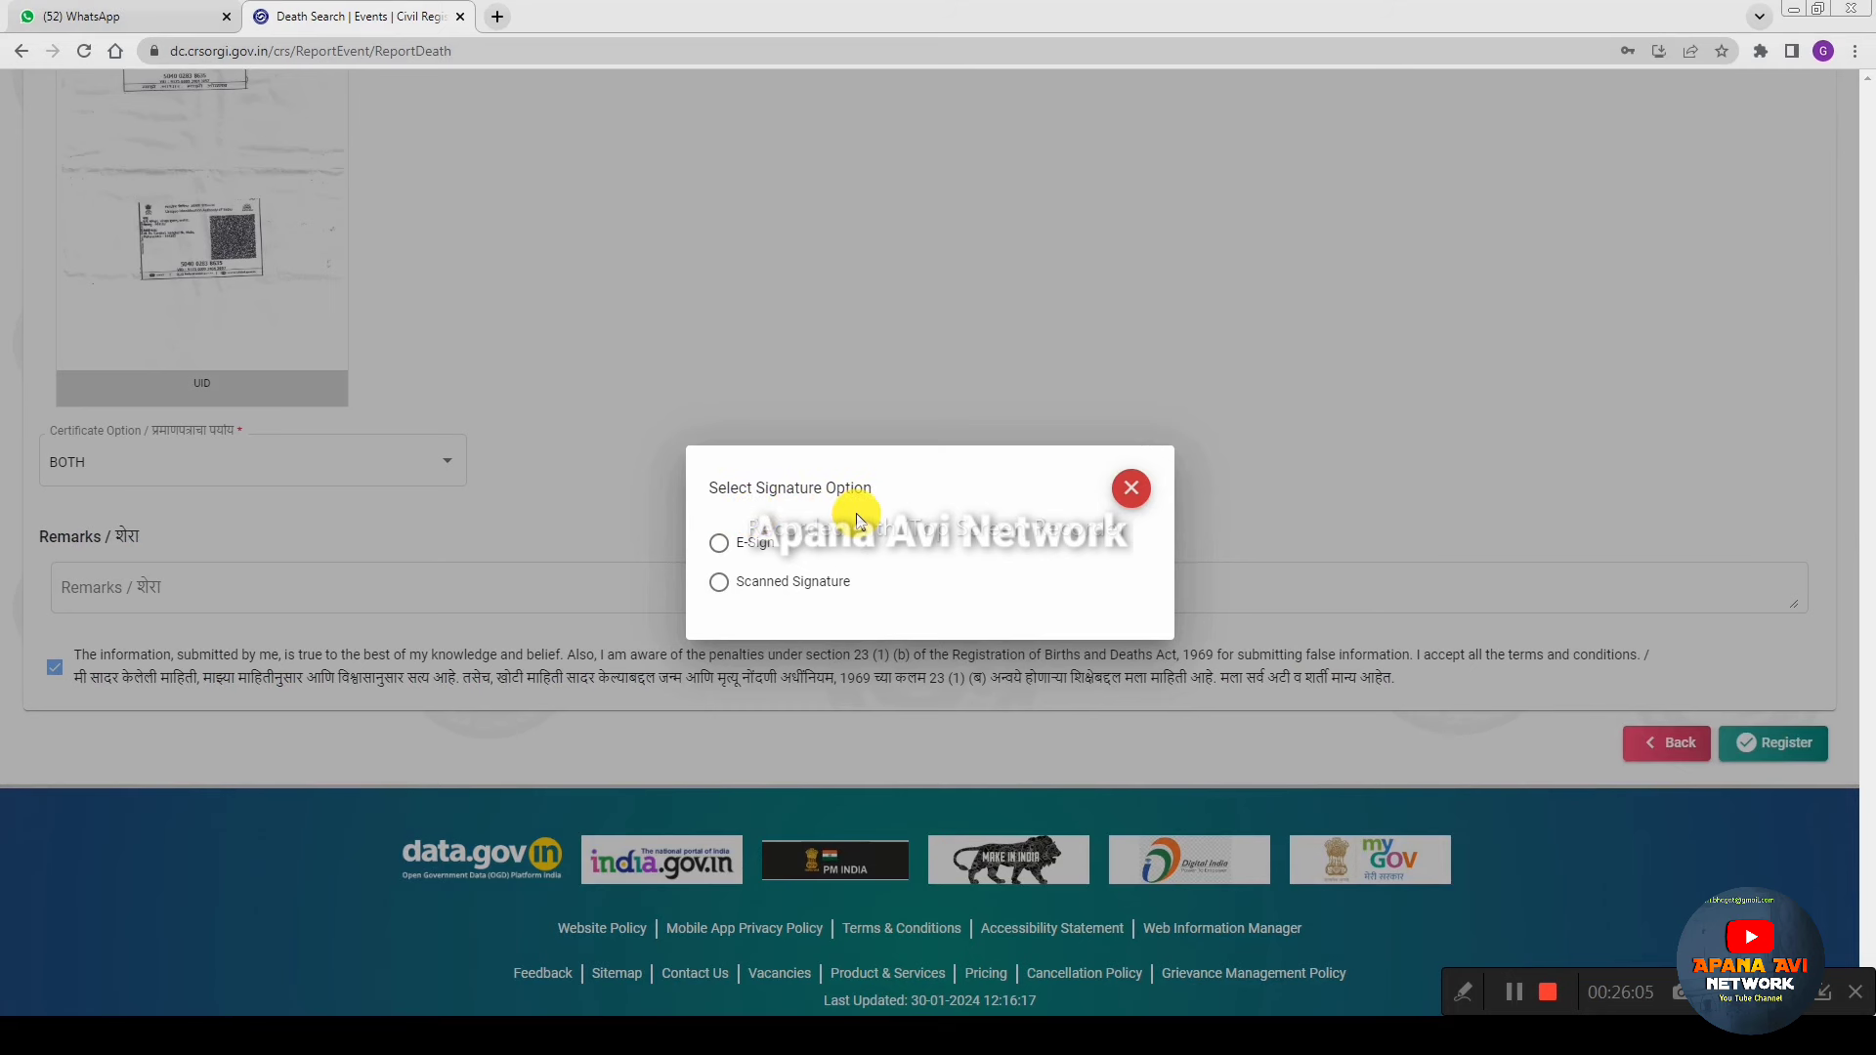
- Choose the Scanned Signature option and submit the death registration
left_click(719, 584)
left_click(720, 584)
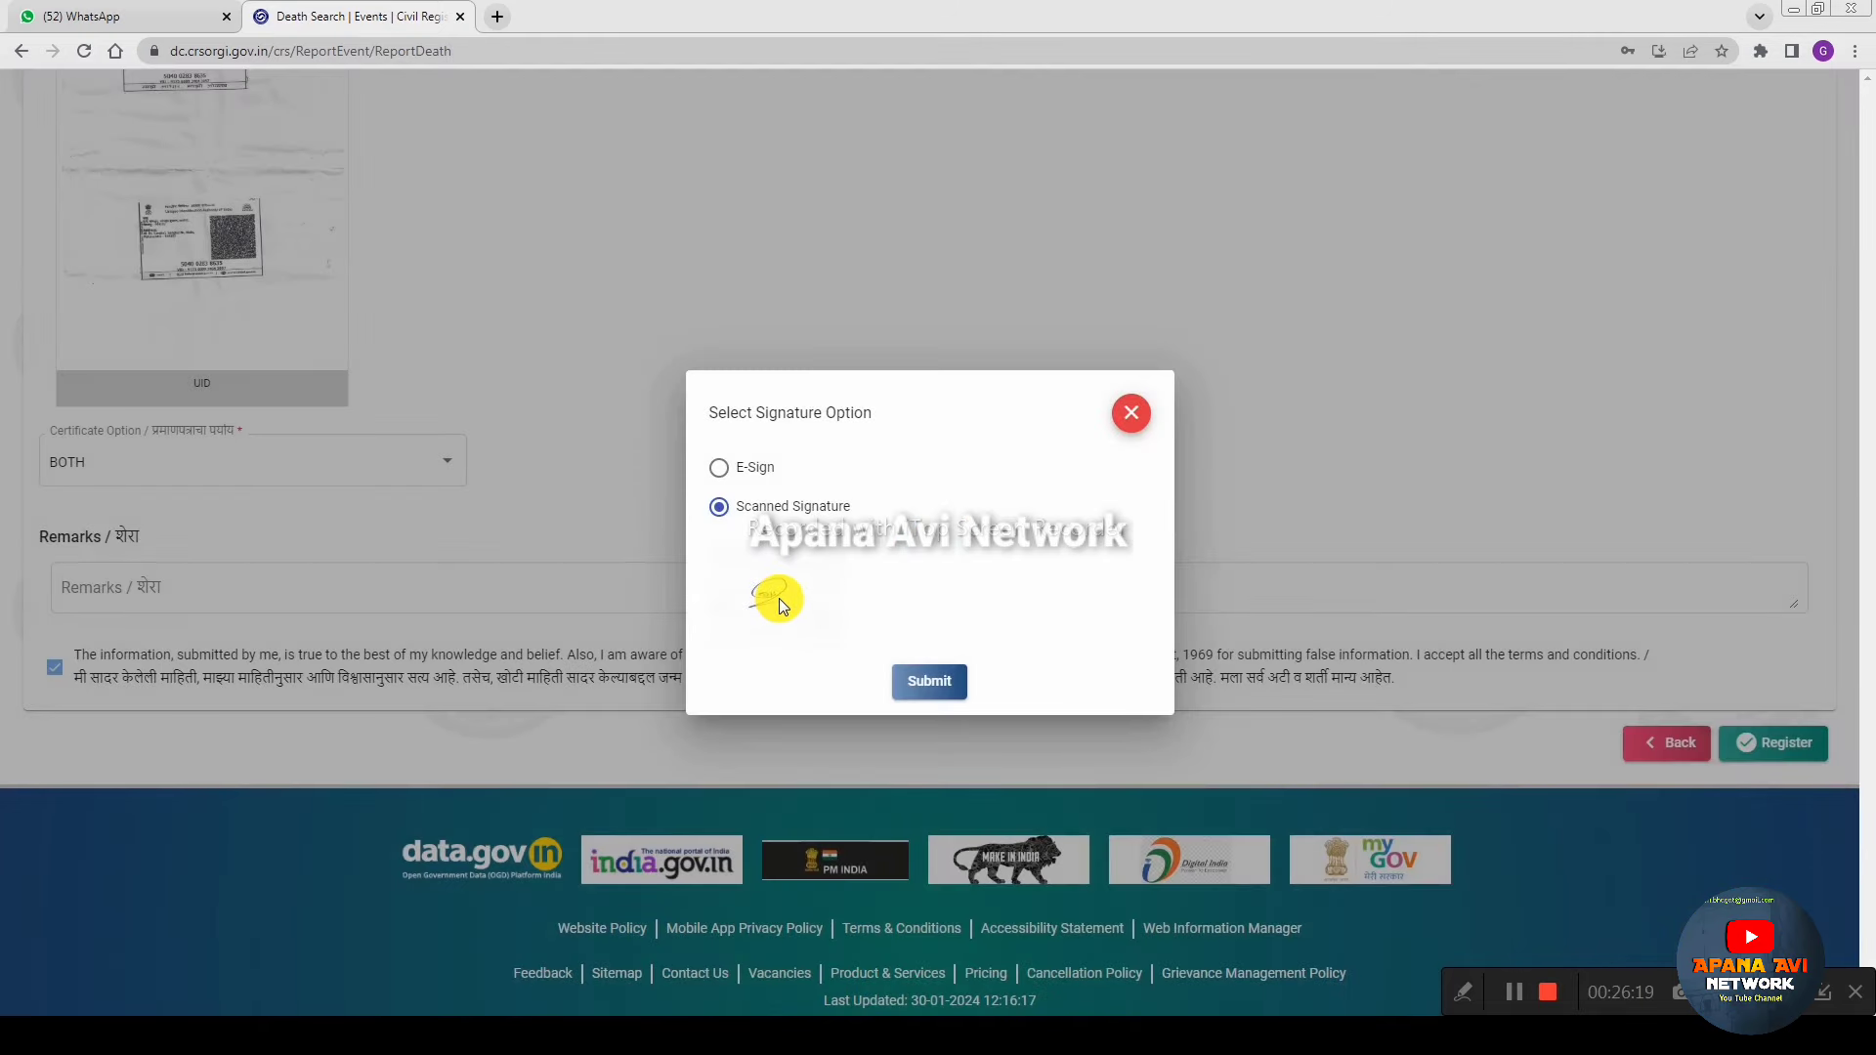
left_click(928, 684)
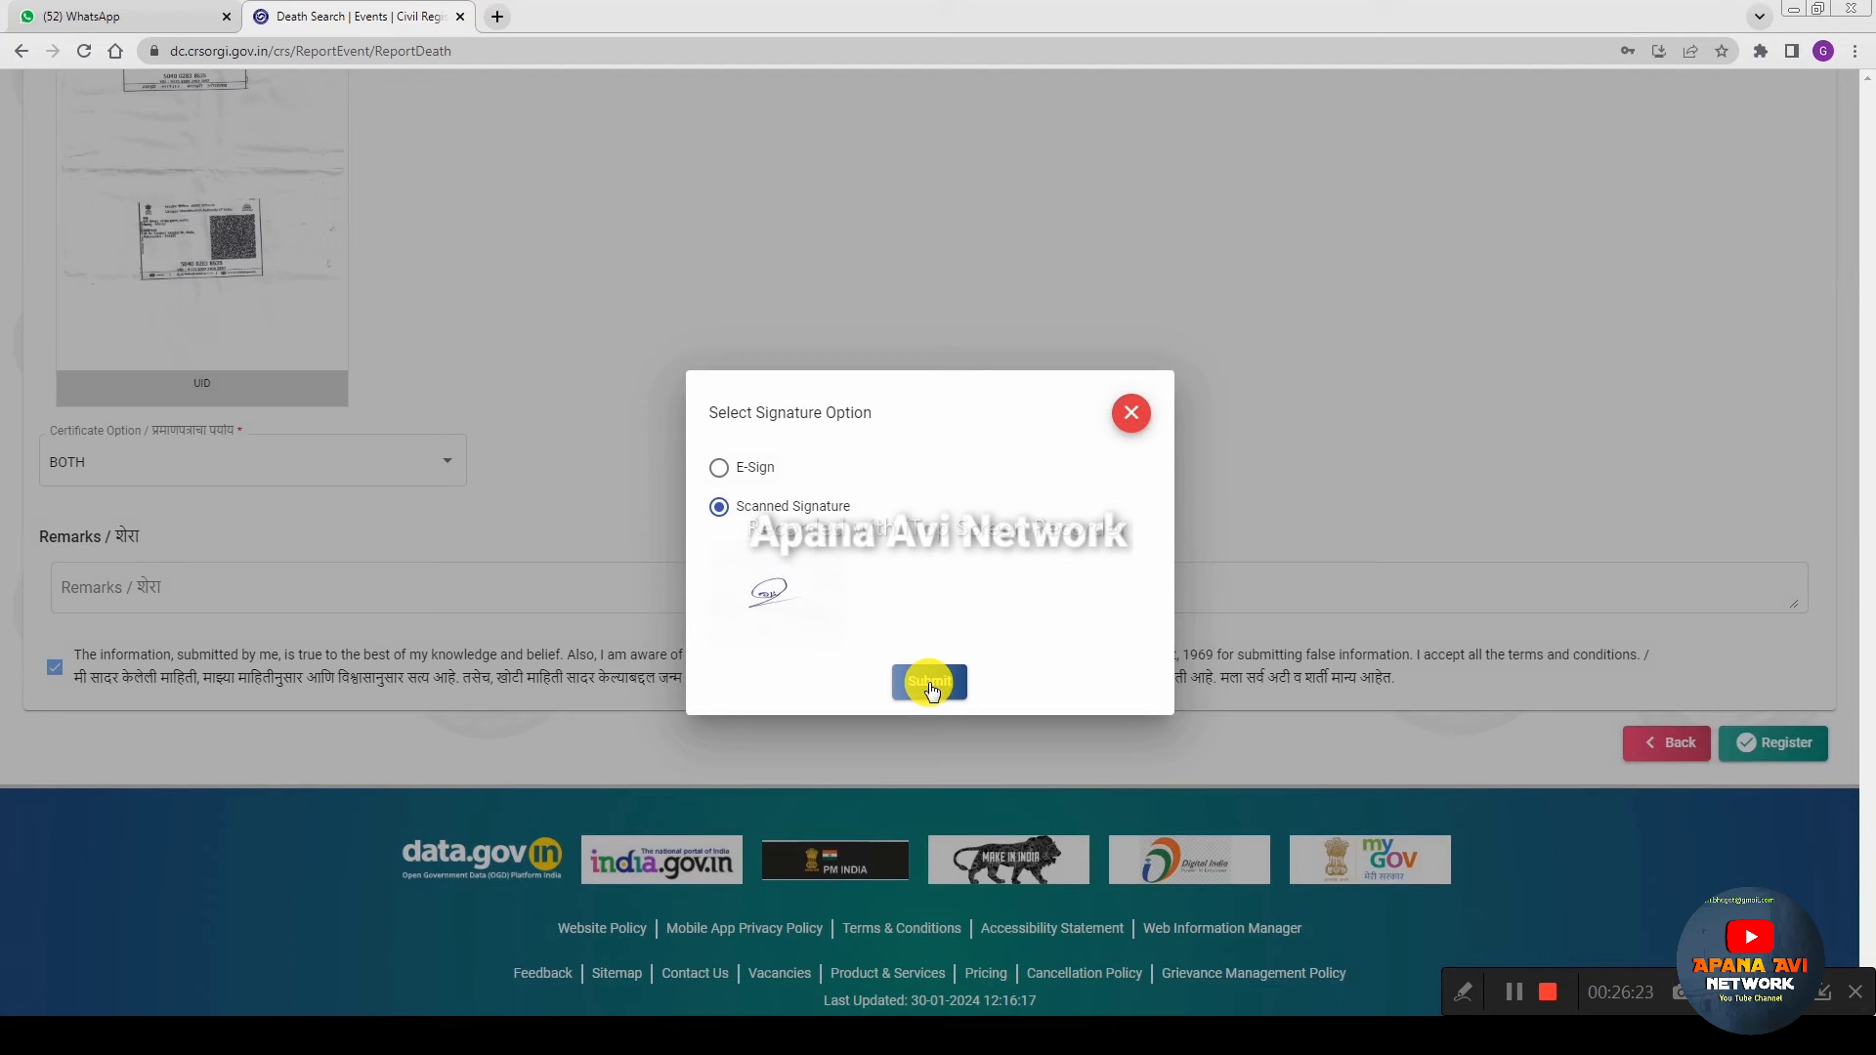
left_click(930, 683)
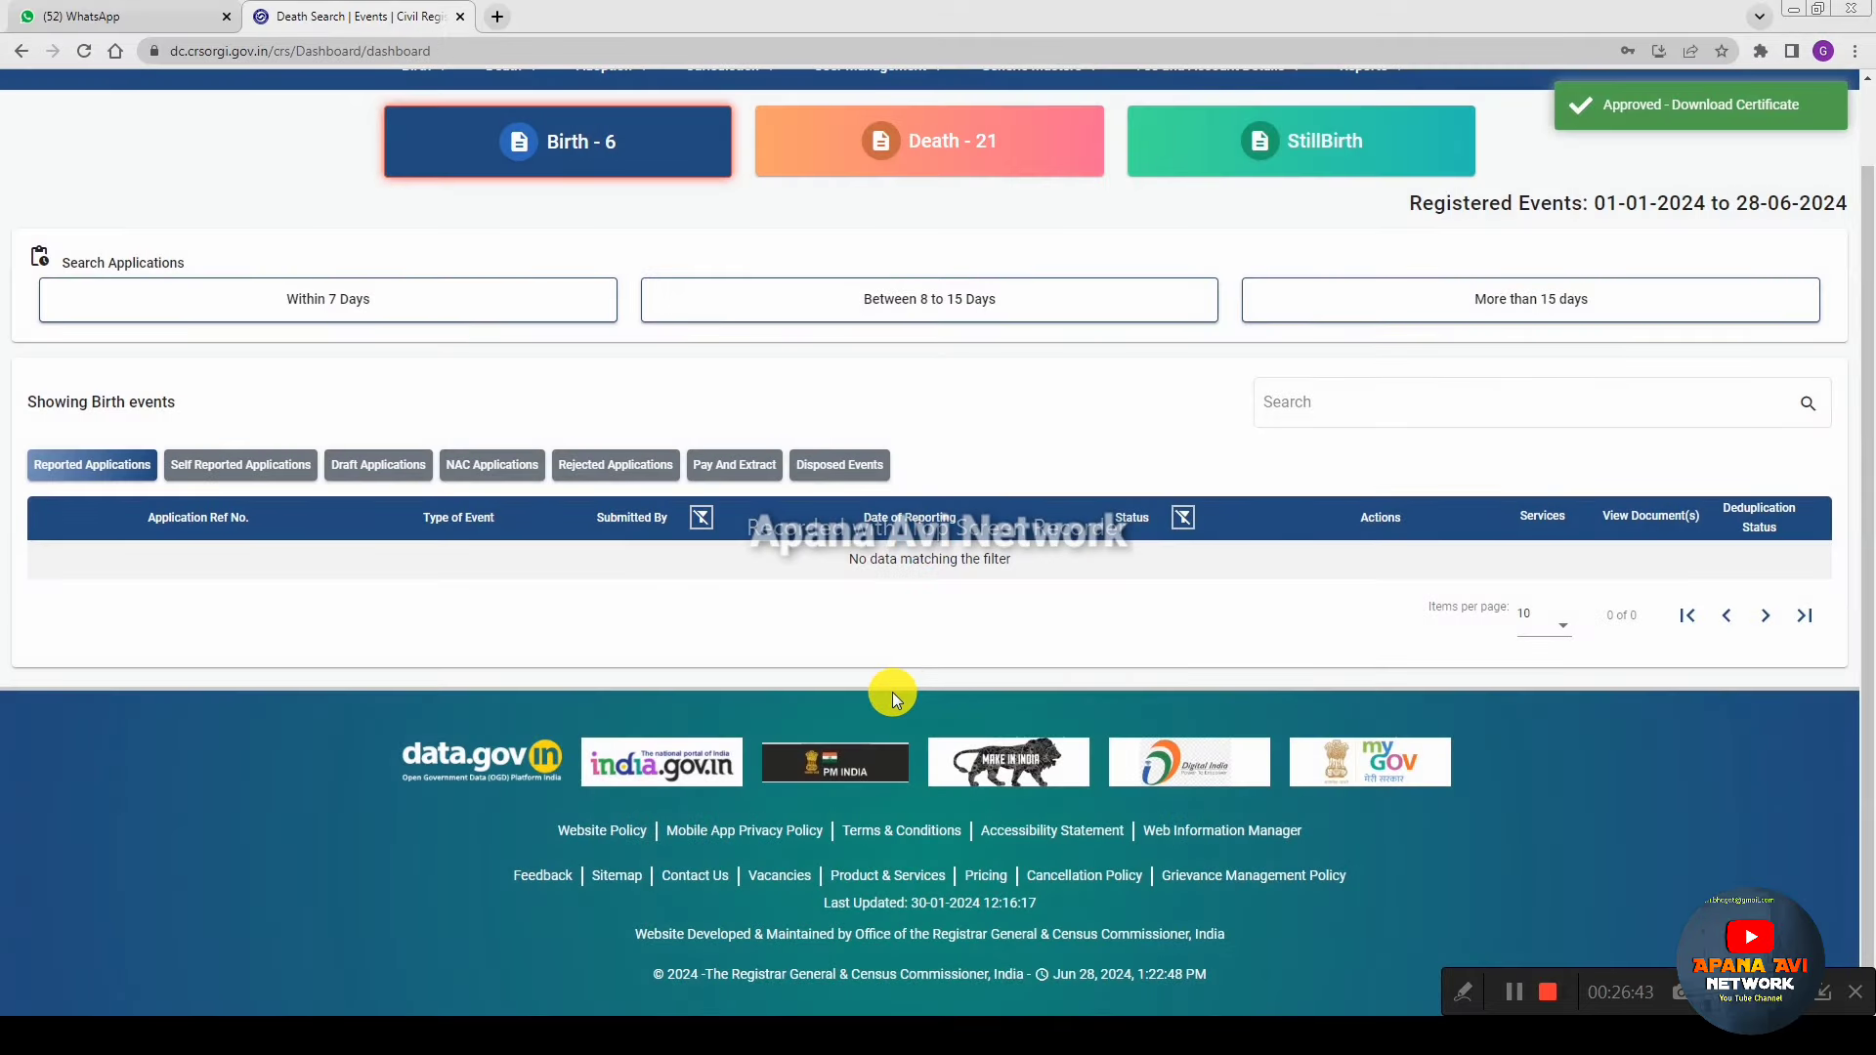
- Go to Death > Search Death Register from the top navigation
scroll(893, 691, "up", 1)
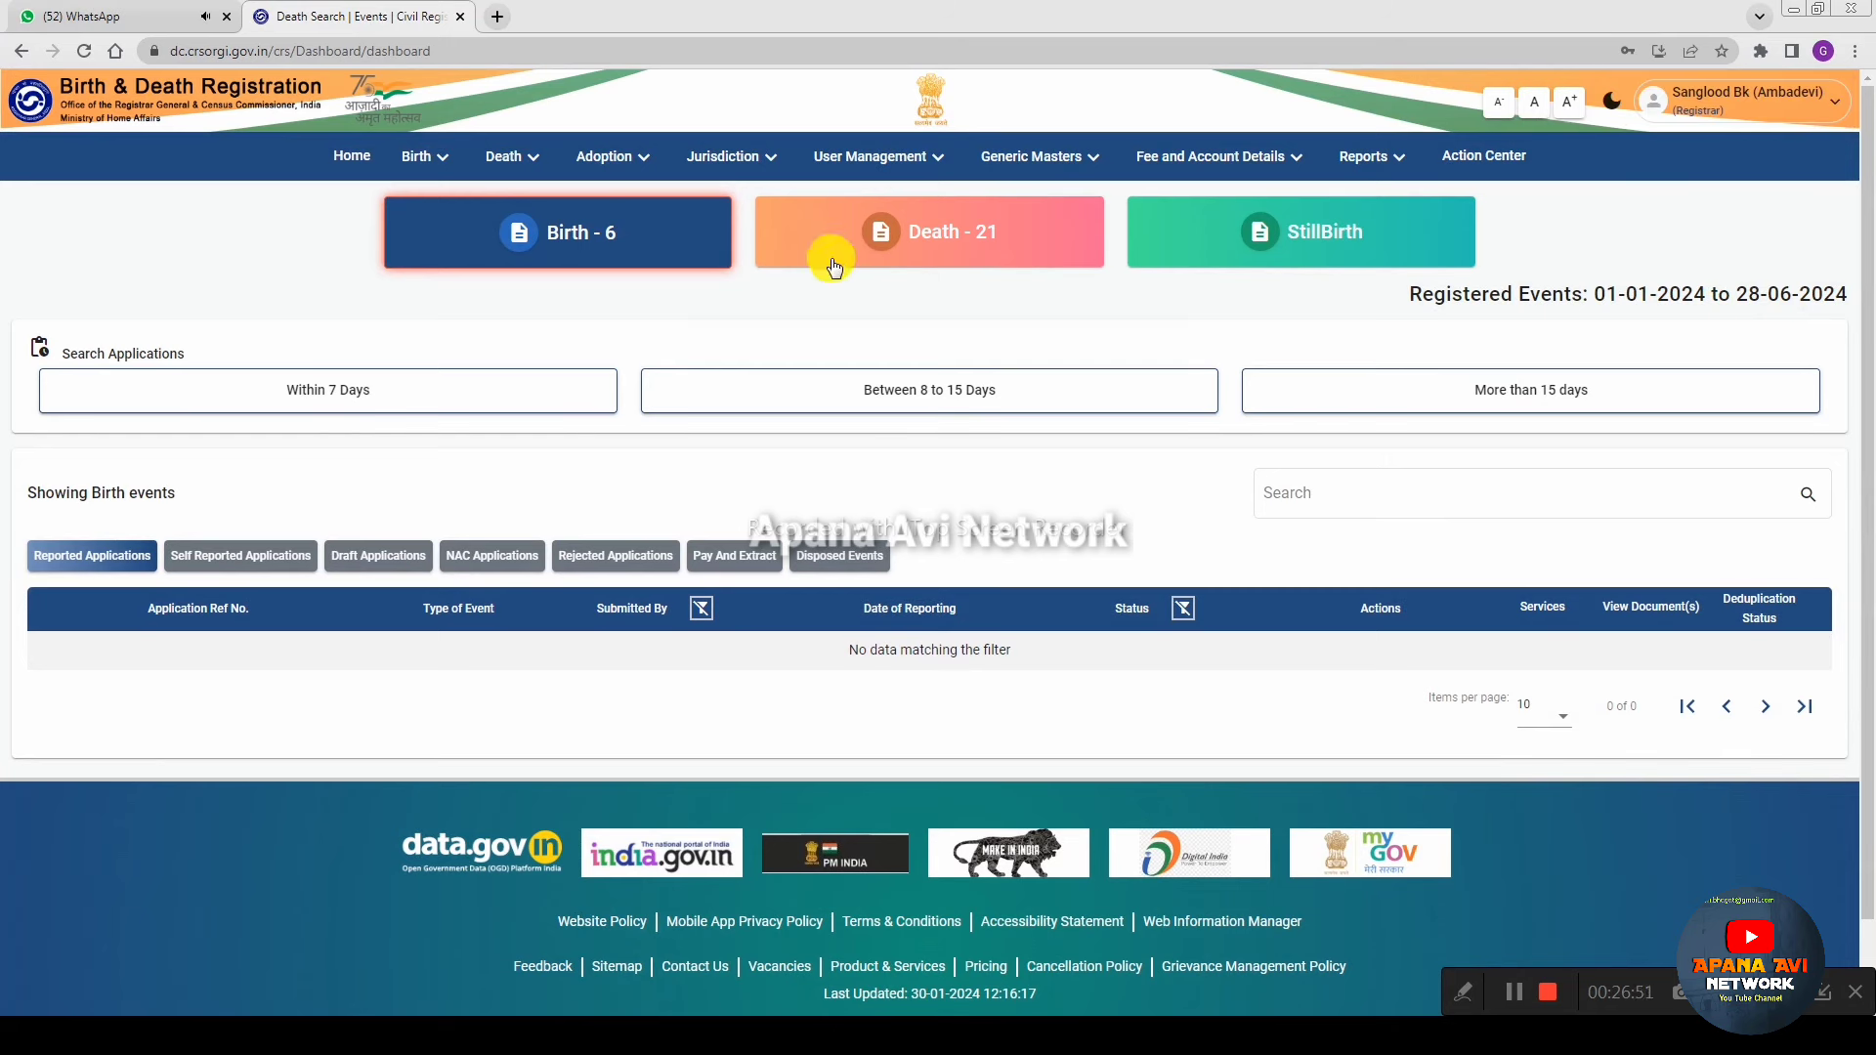
left_click(528, 160)
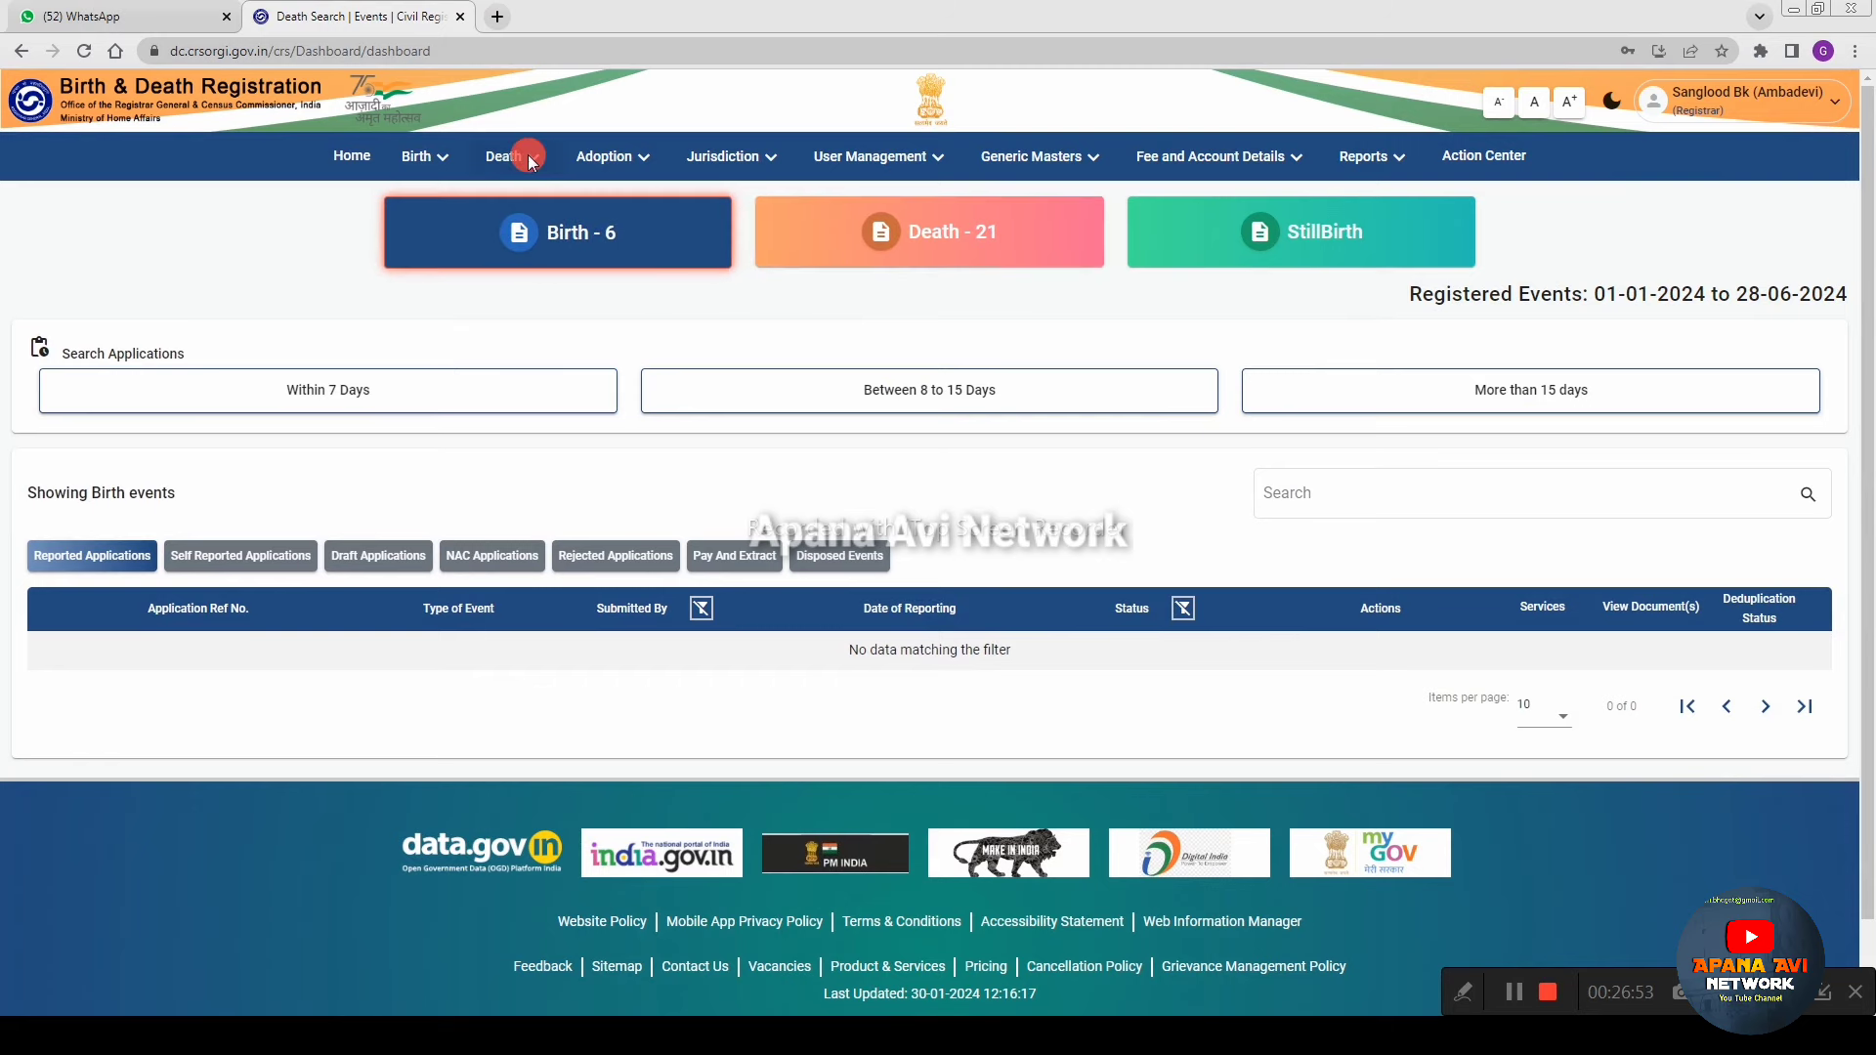
left_click(547, 306)
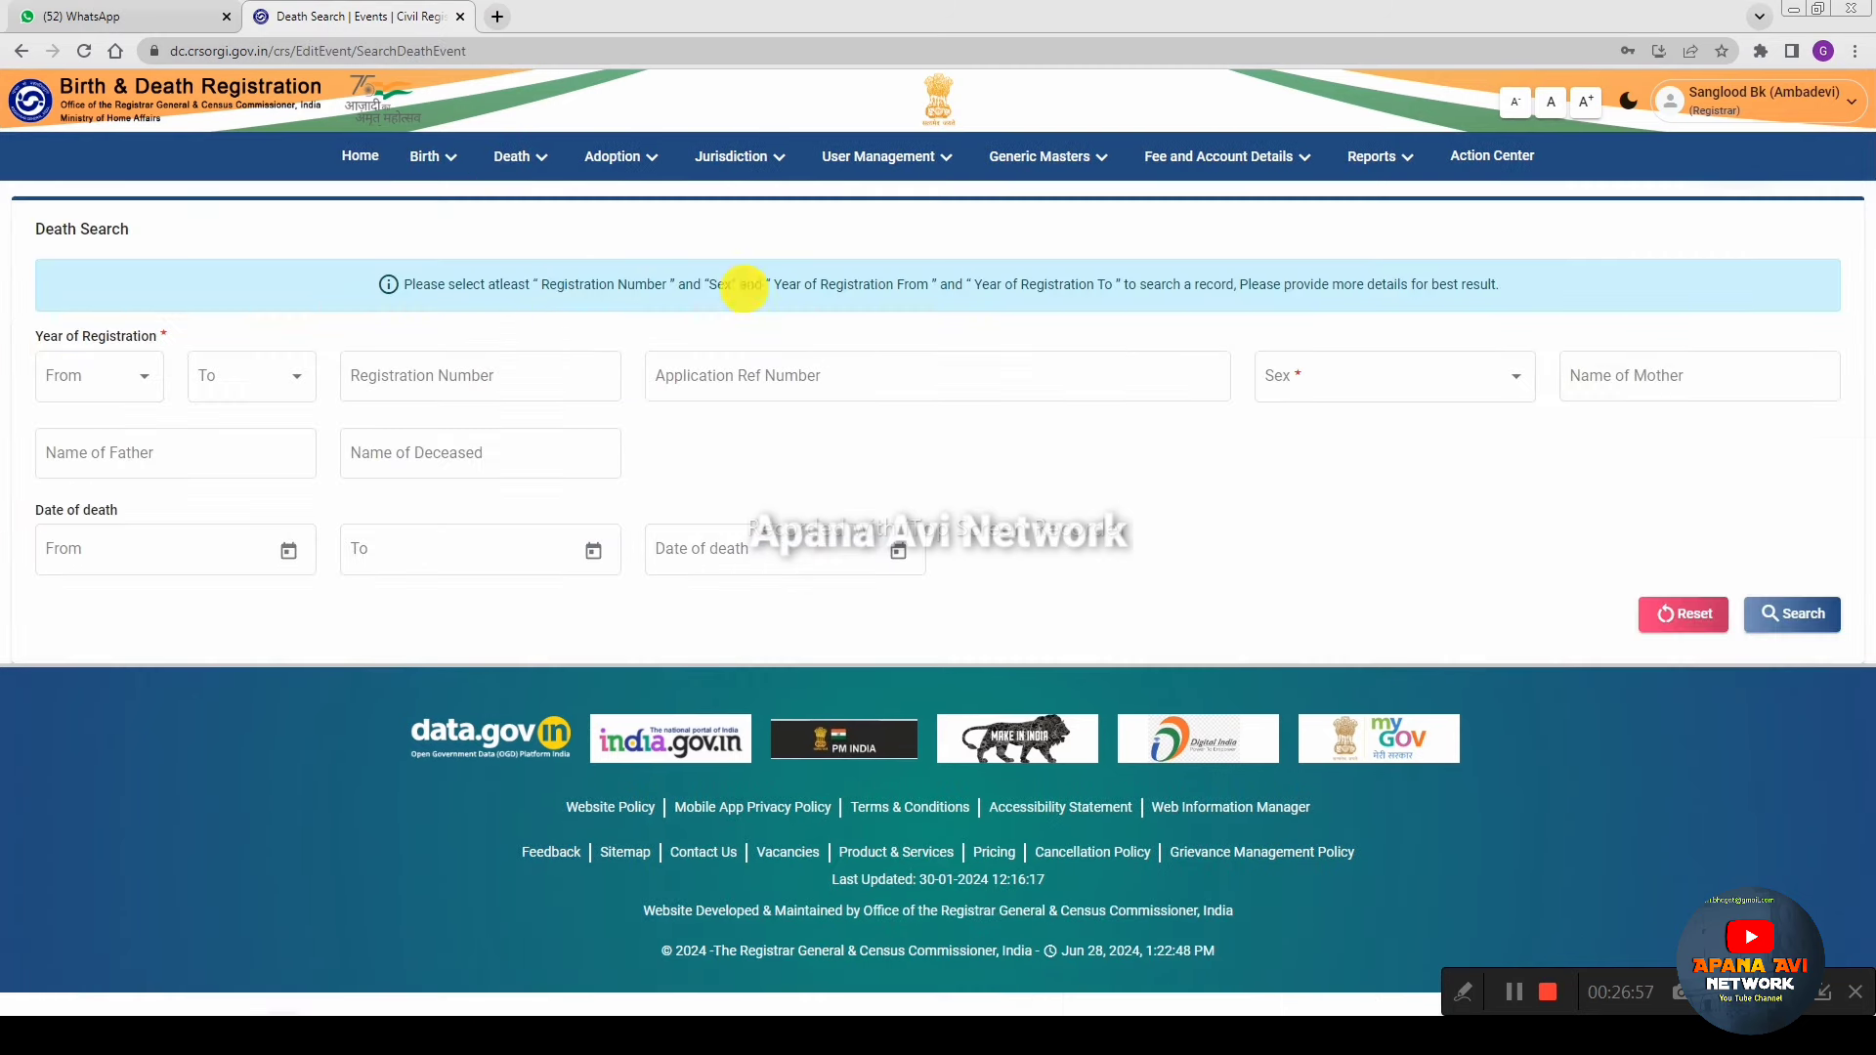
- Search for registration year 2024 to 2024, sex Male, date of death 11/05/2024
left_click(126, 379)
left_click(102, 396)
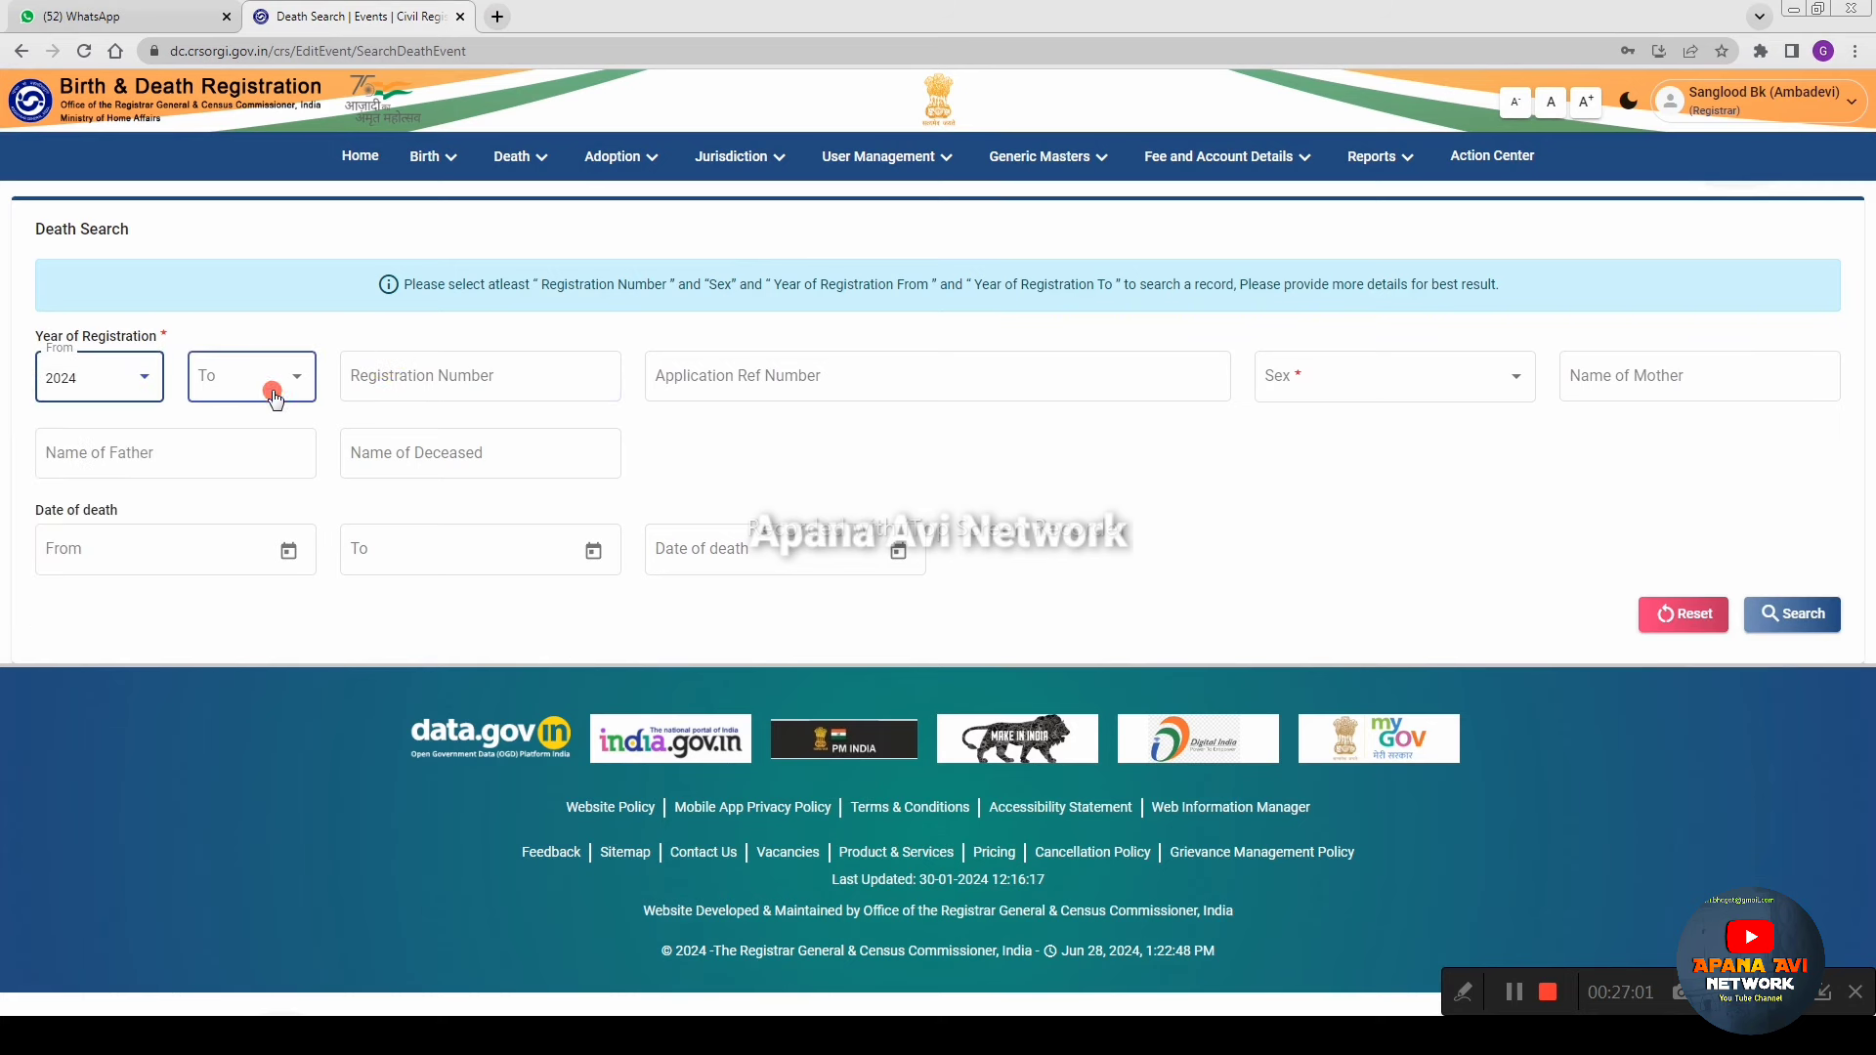
left_click(268, 396)
left_click(244, 402)
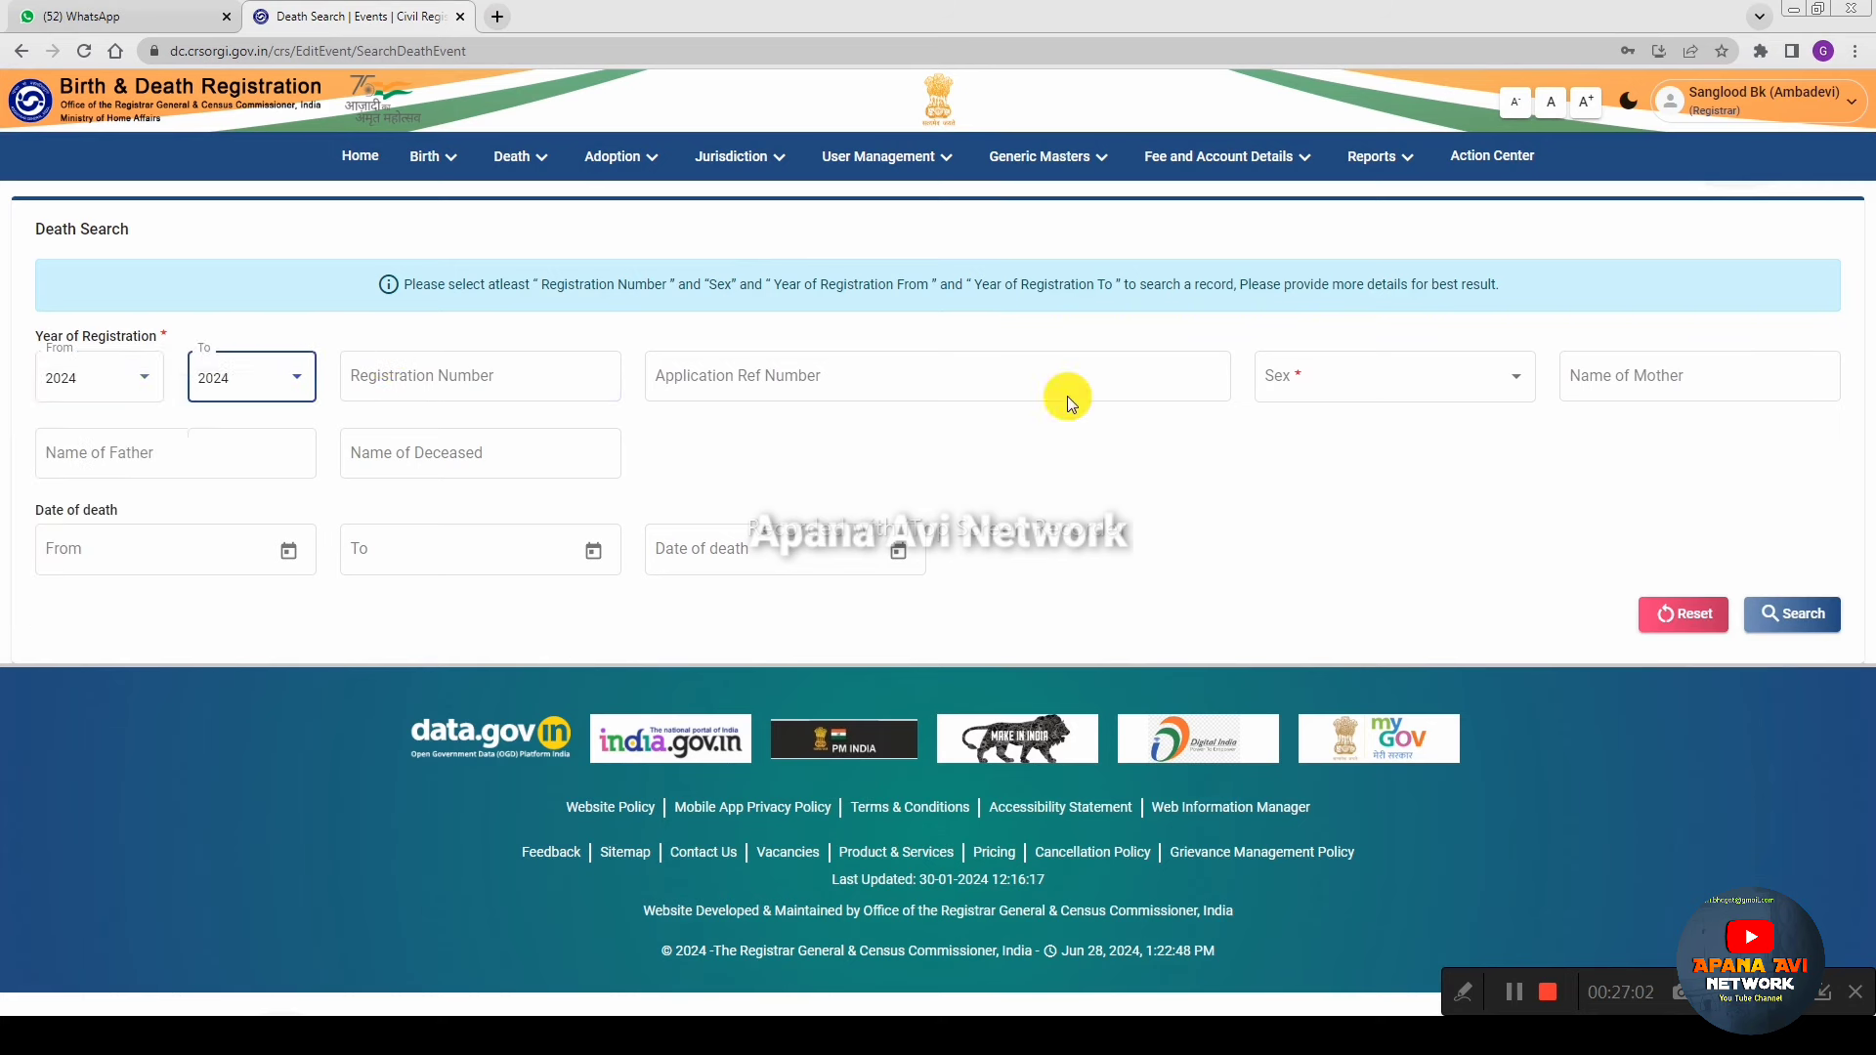
left_click(1349, 375)
left_click(1325, 442)
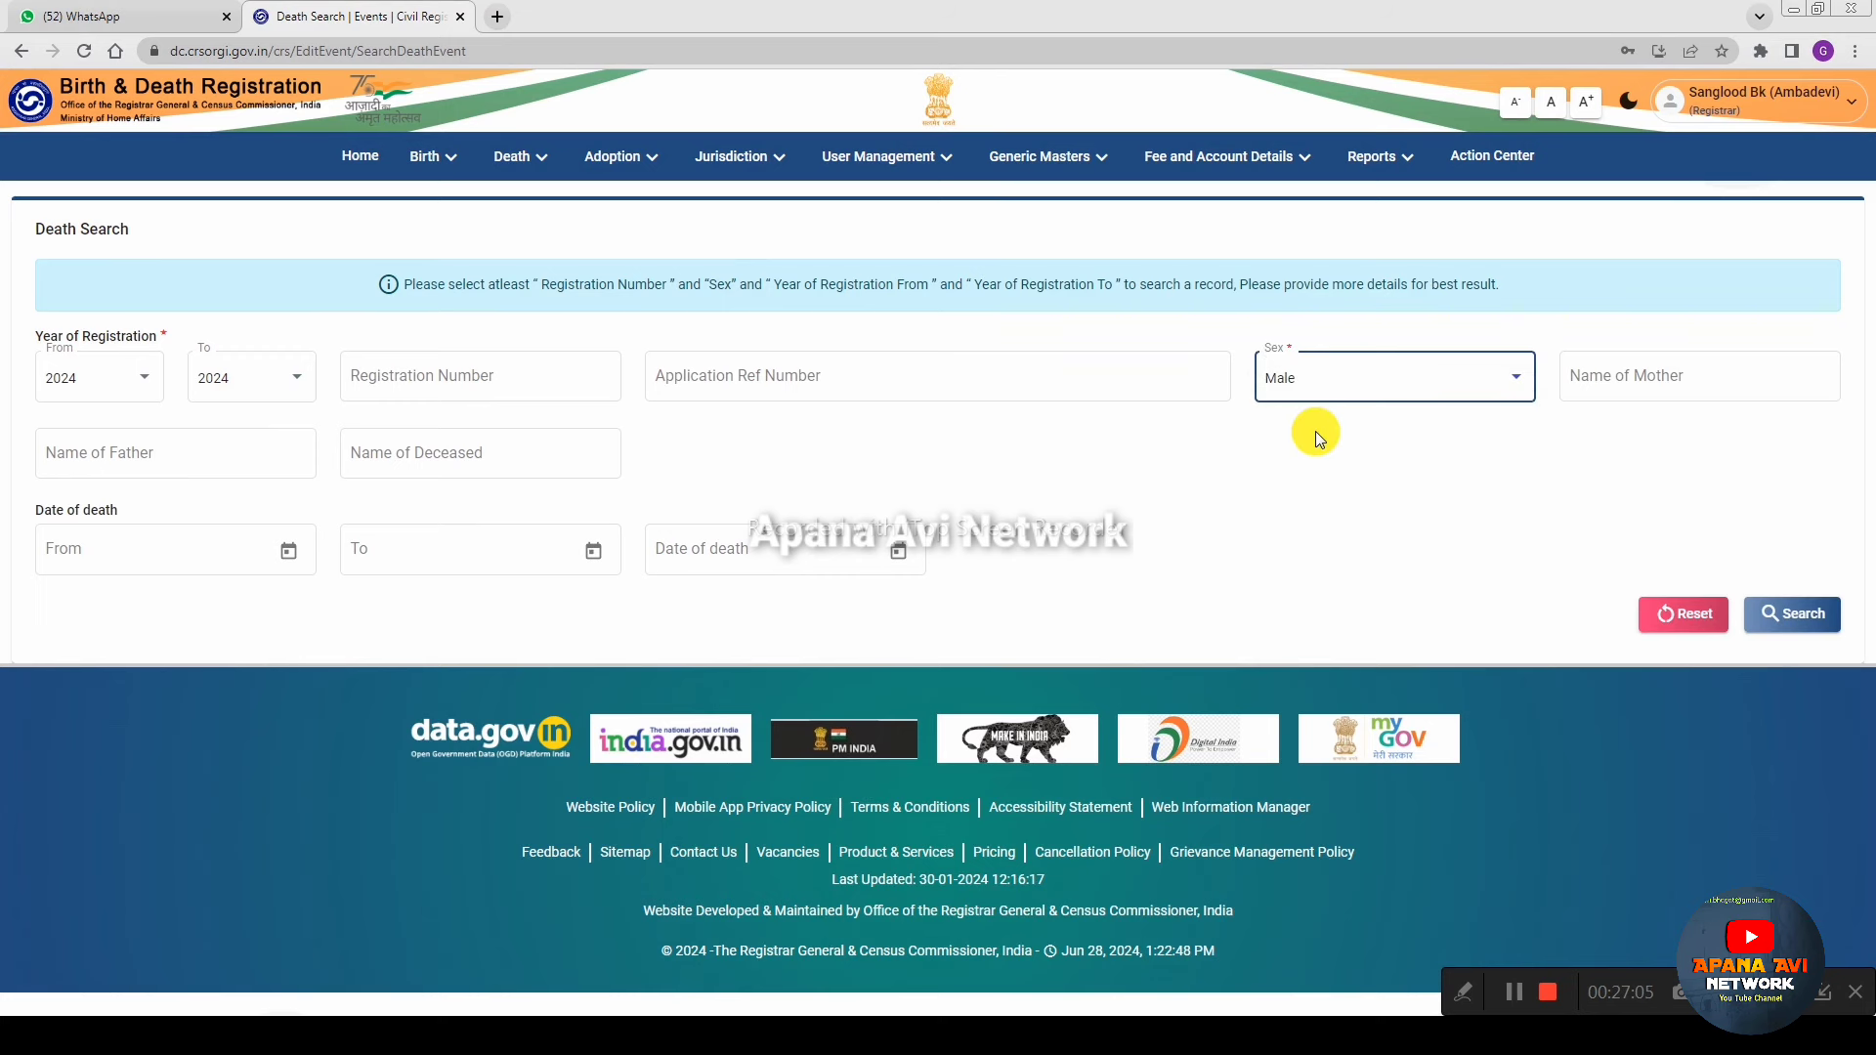
left_click(892, 550)
left_click(869, 617)
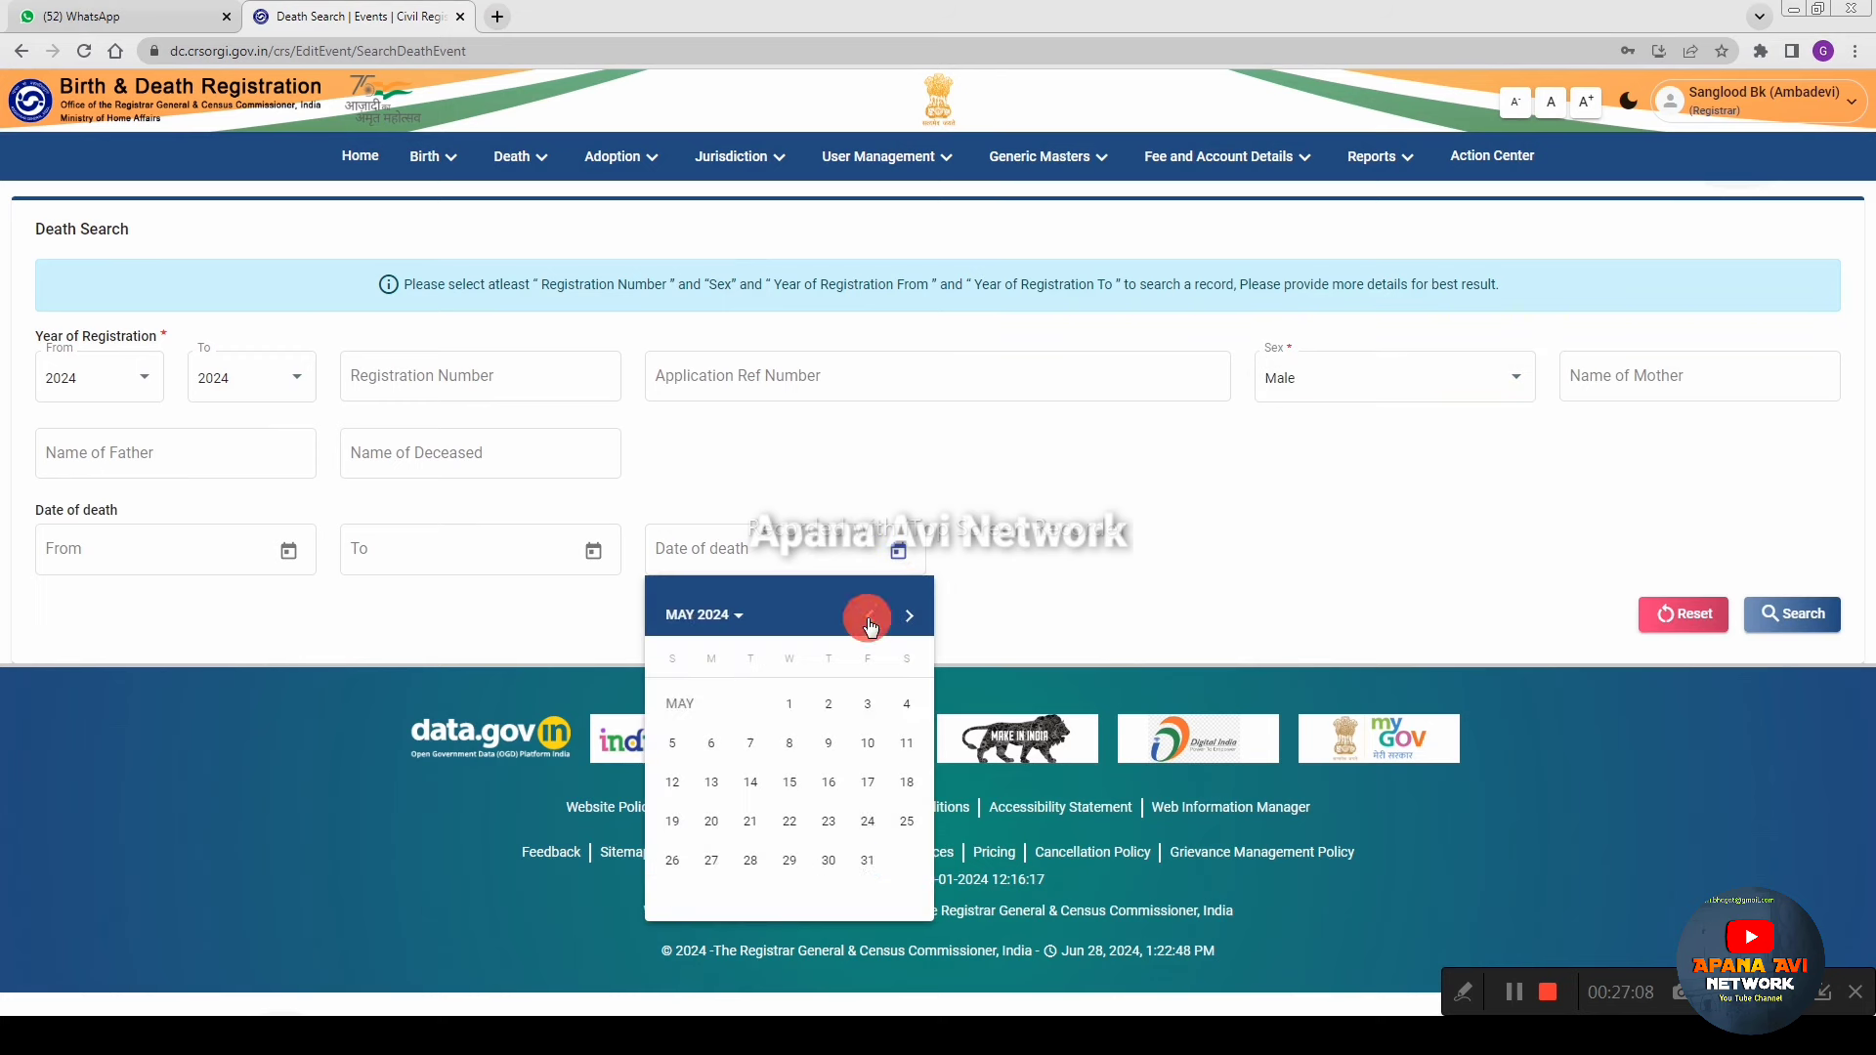
left_click(905, 745)
left_click(1769, 616)
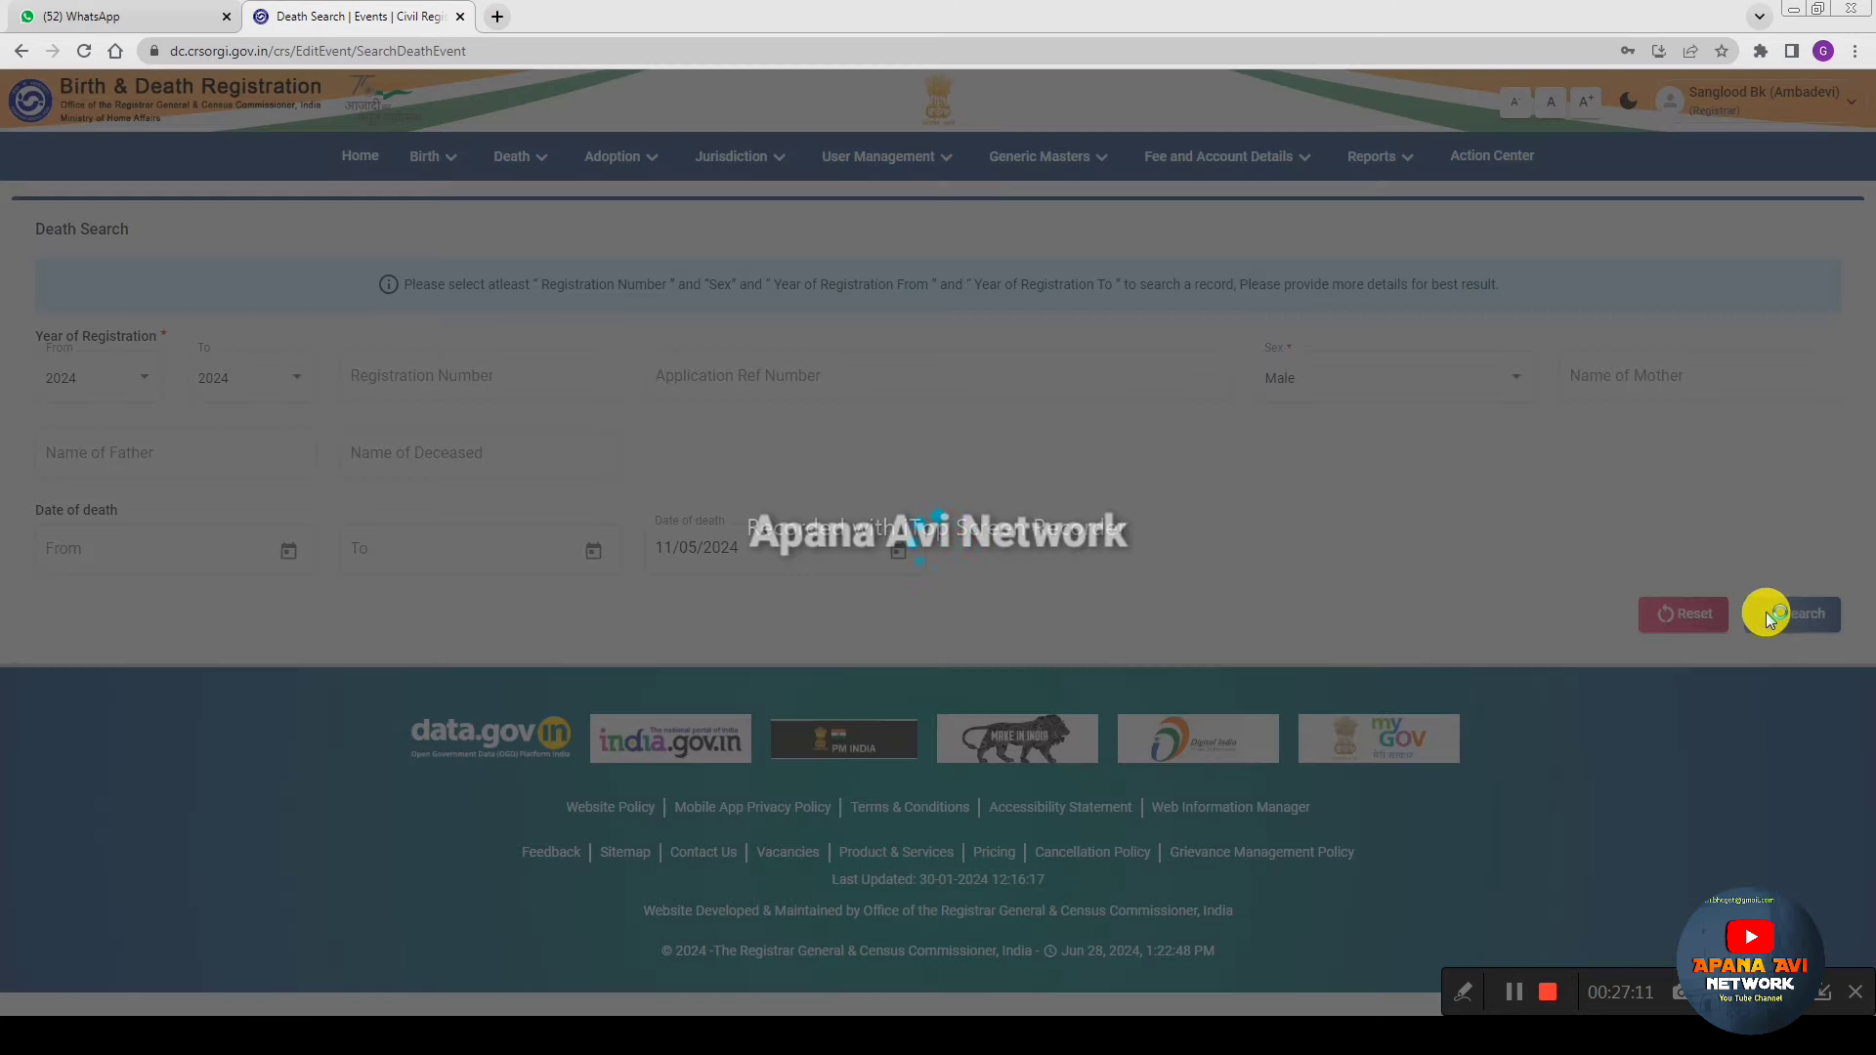
- Select and clear the registration number text in the search form
scroll(1270, 548, "down", 1)
scroll(1241, 514, "down", 3)
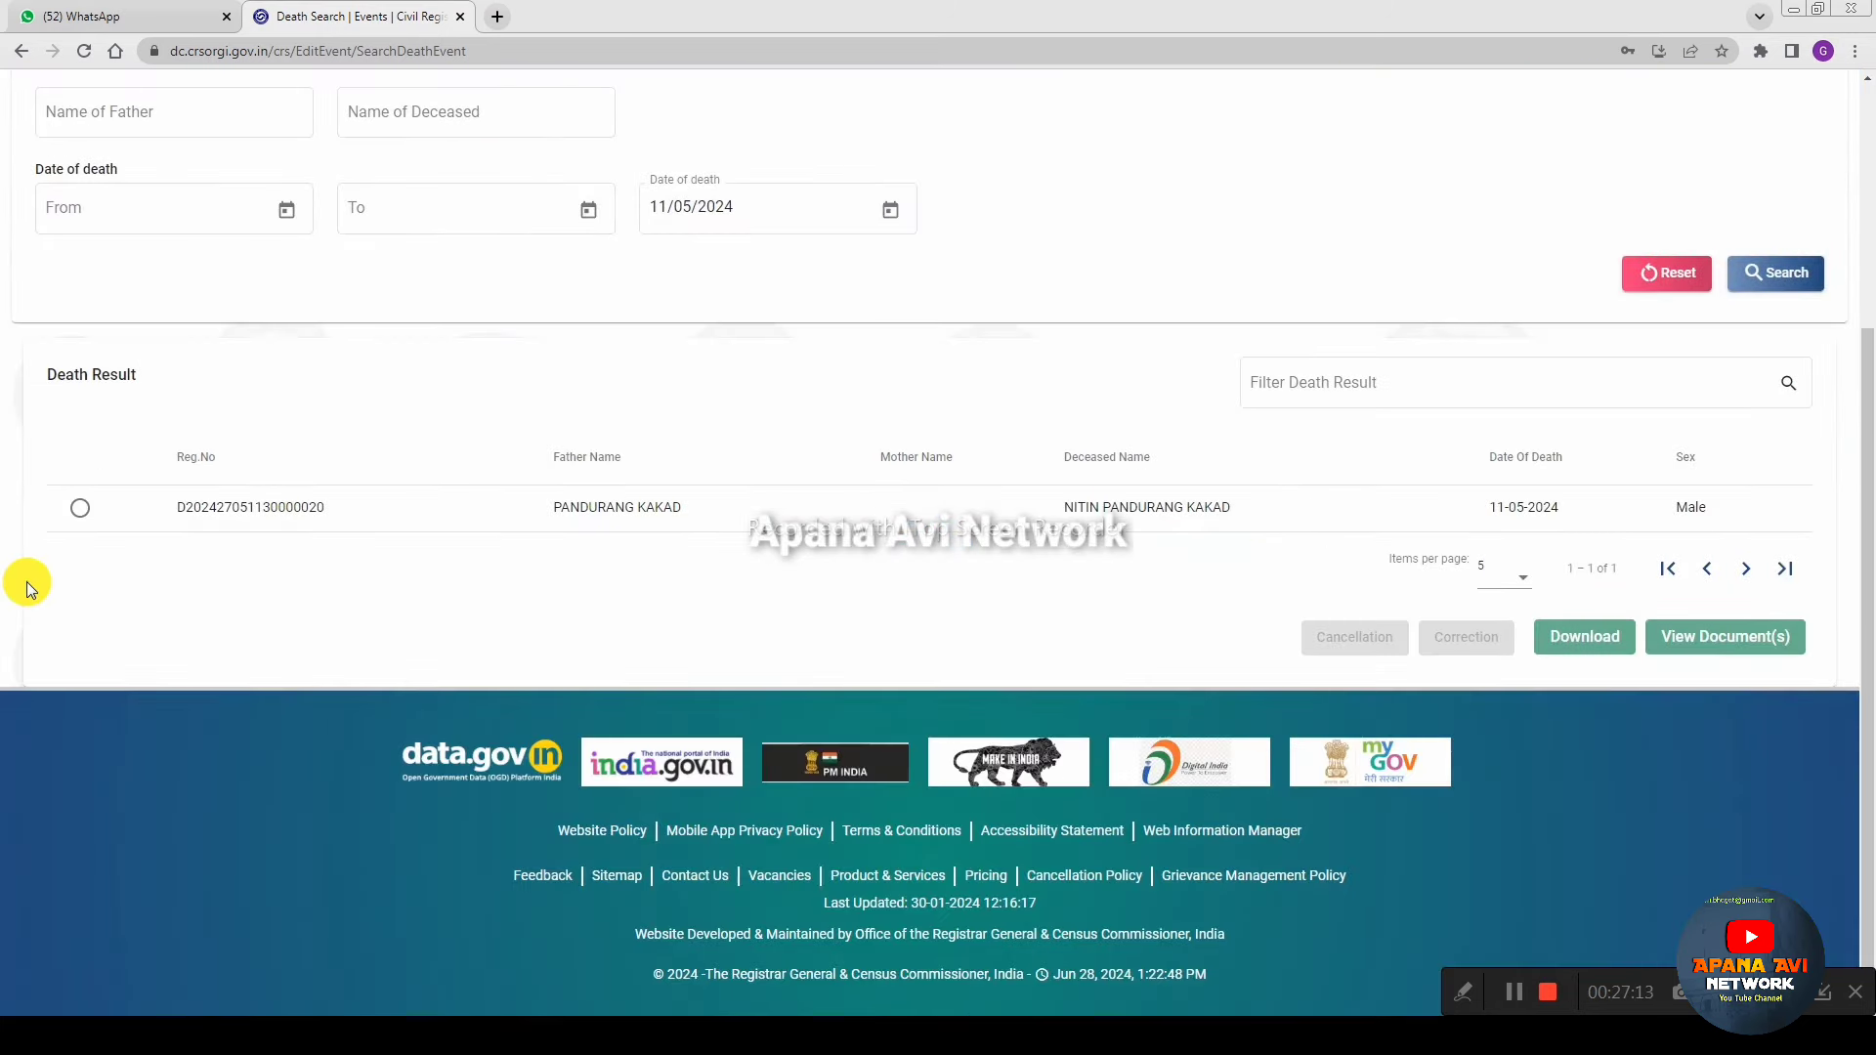
left_click_drag(176, 509, 381, 502)
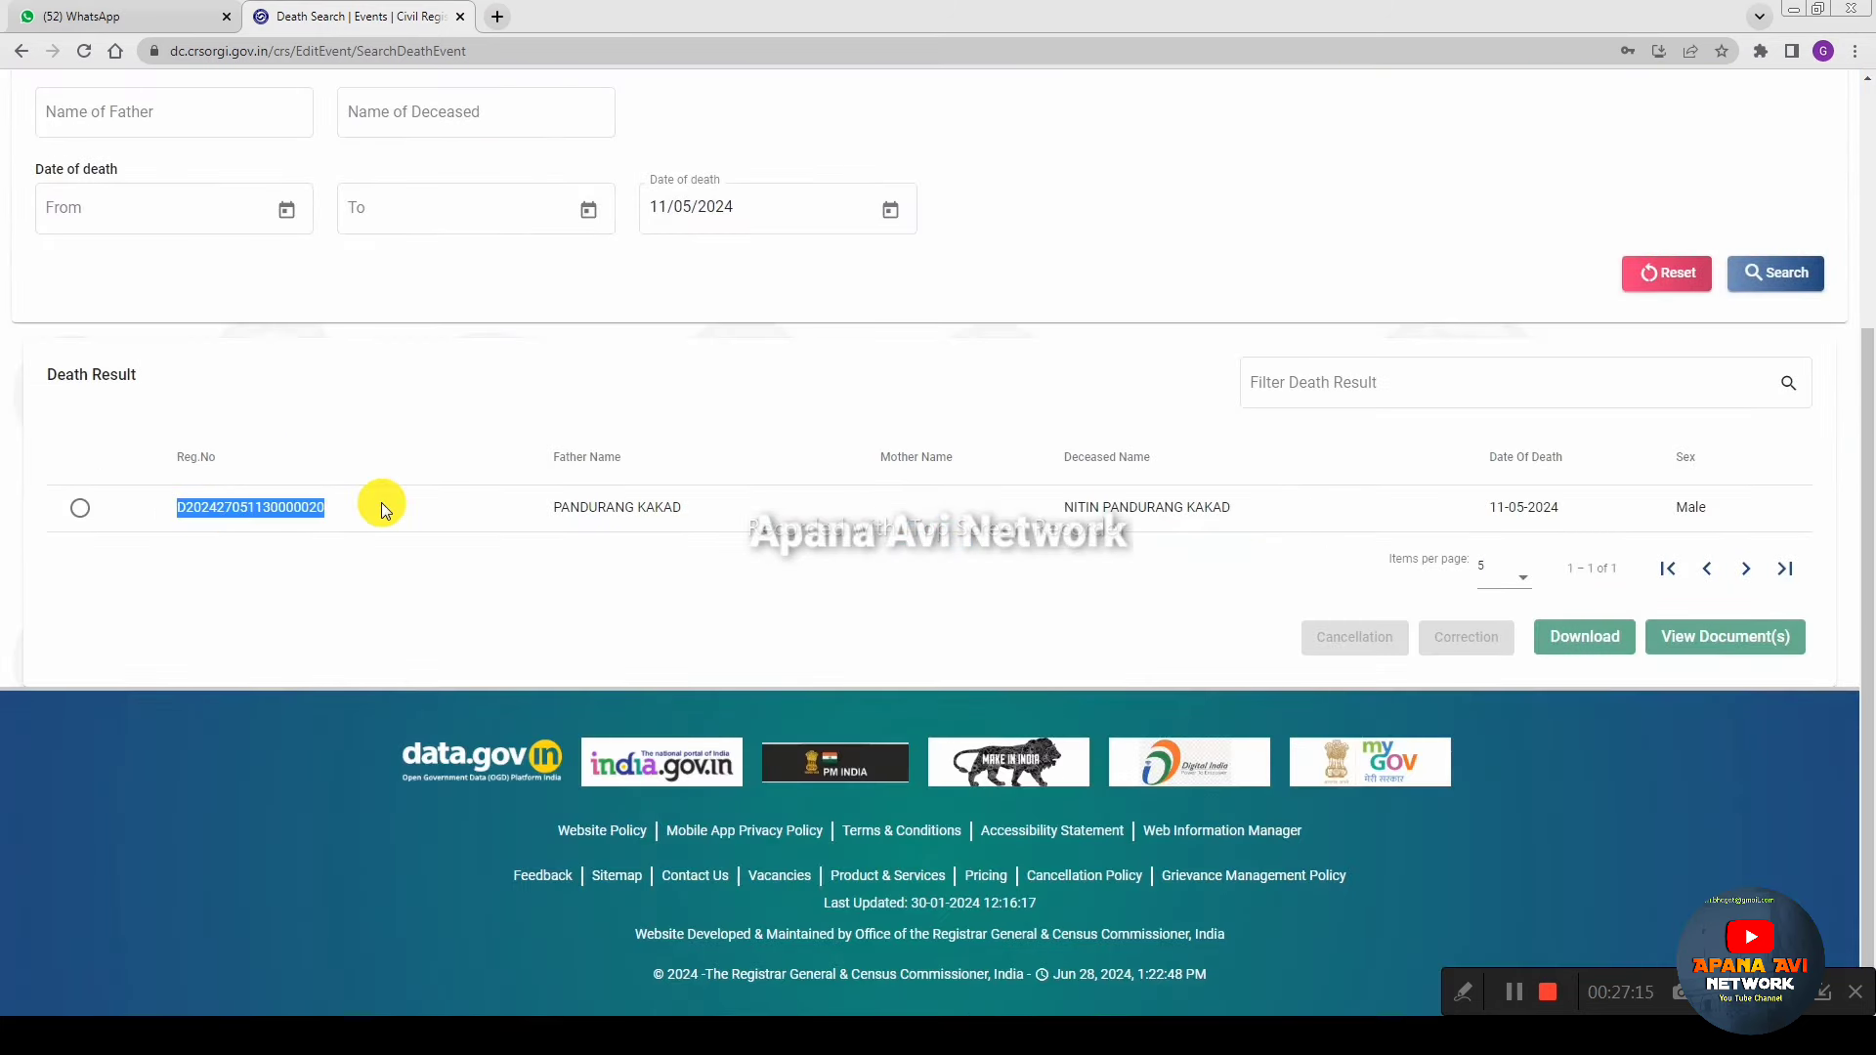
left_click(354, 516)
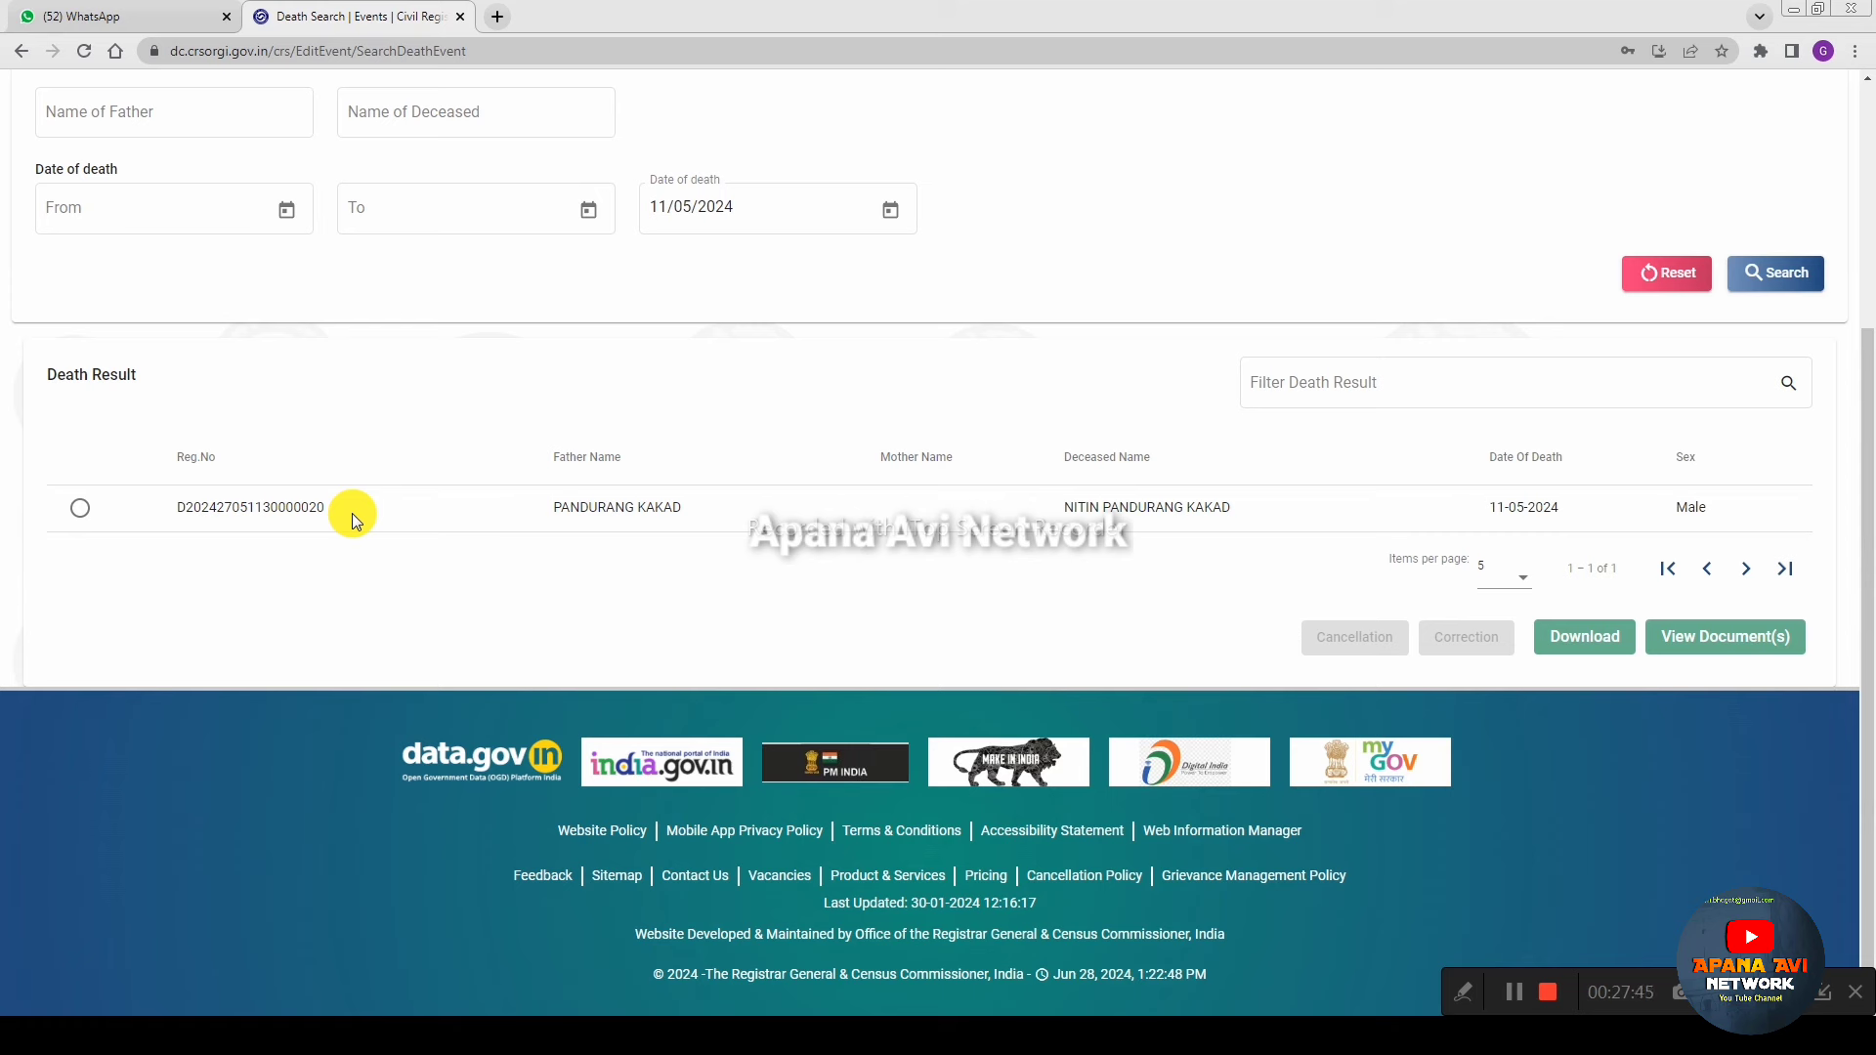
scroll(442, 453, "up", 3)
- Select the matching result row and download its death certificate preview
left_click(428, 328)
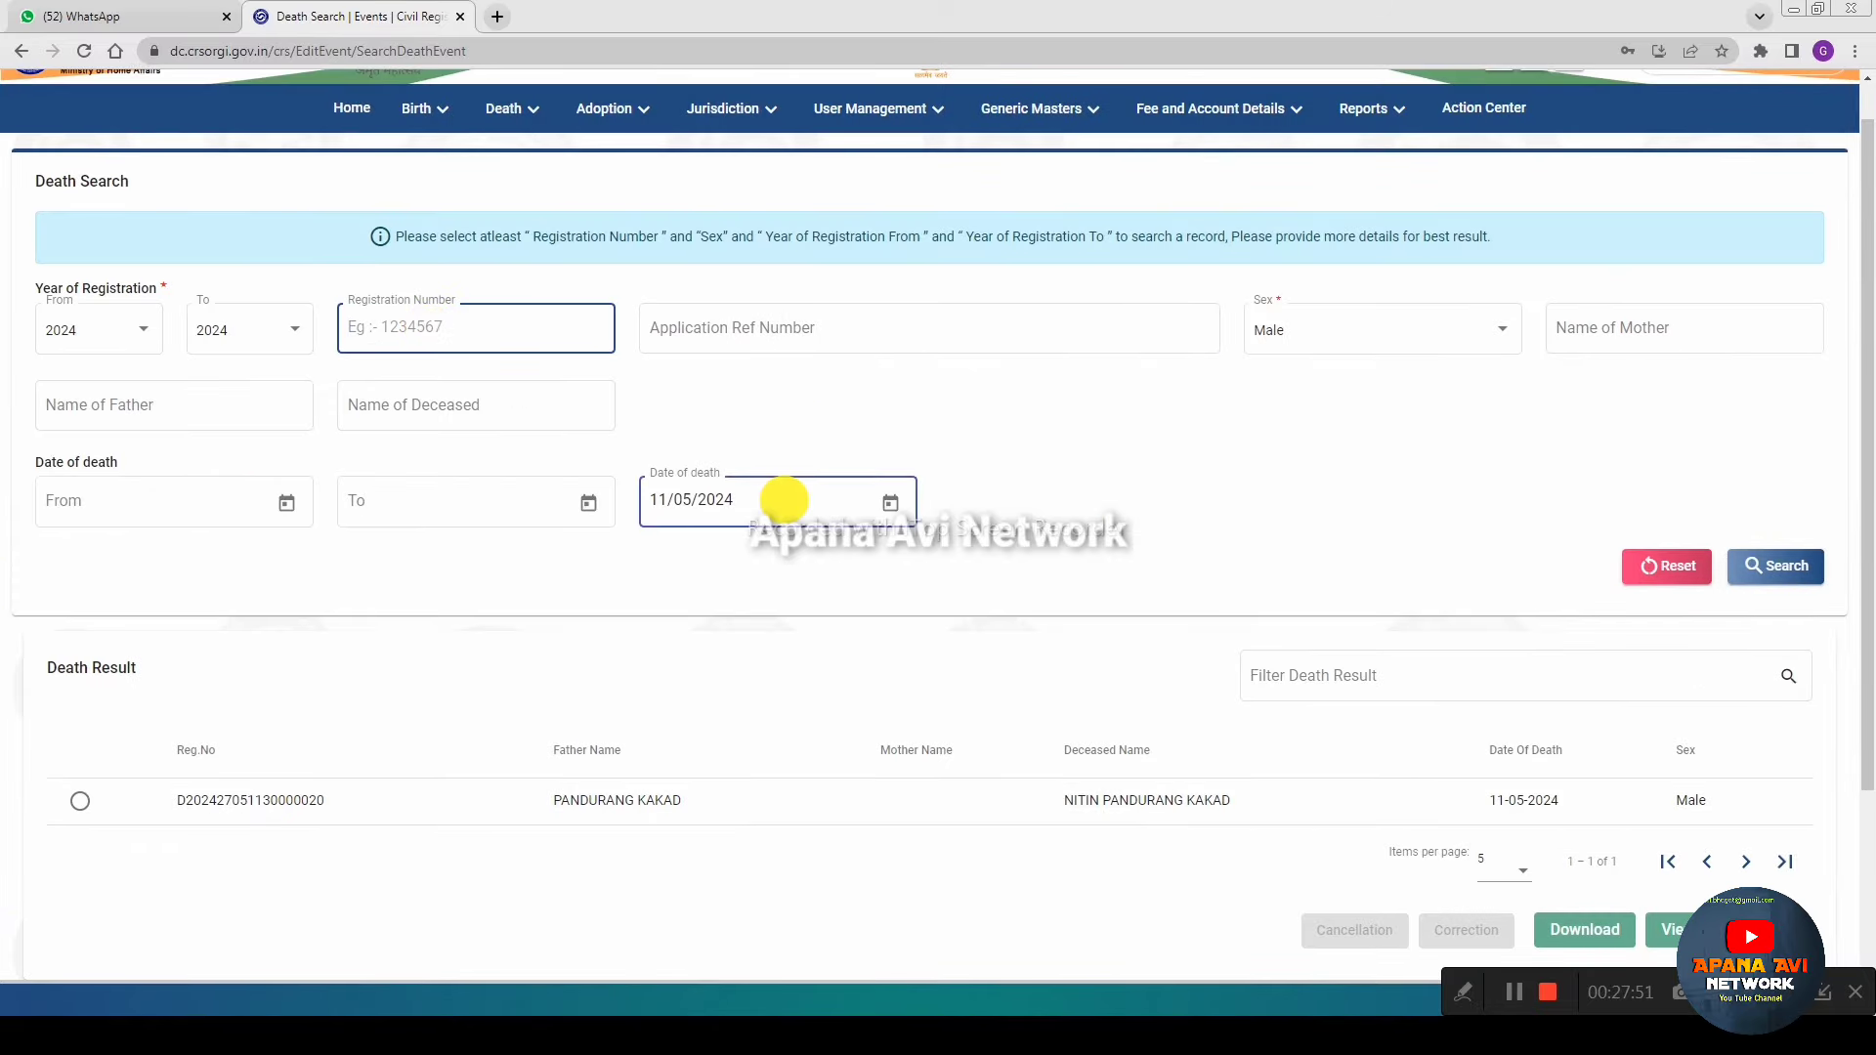
scroll(771, 502, "down", 2)
left_click(80, 606)
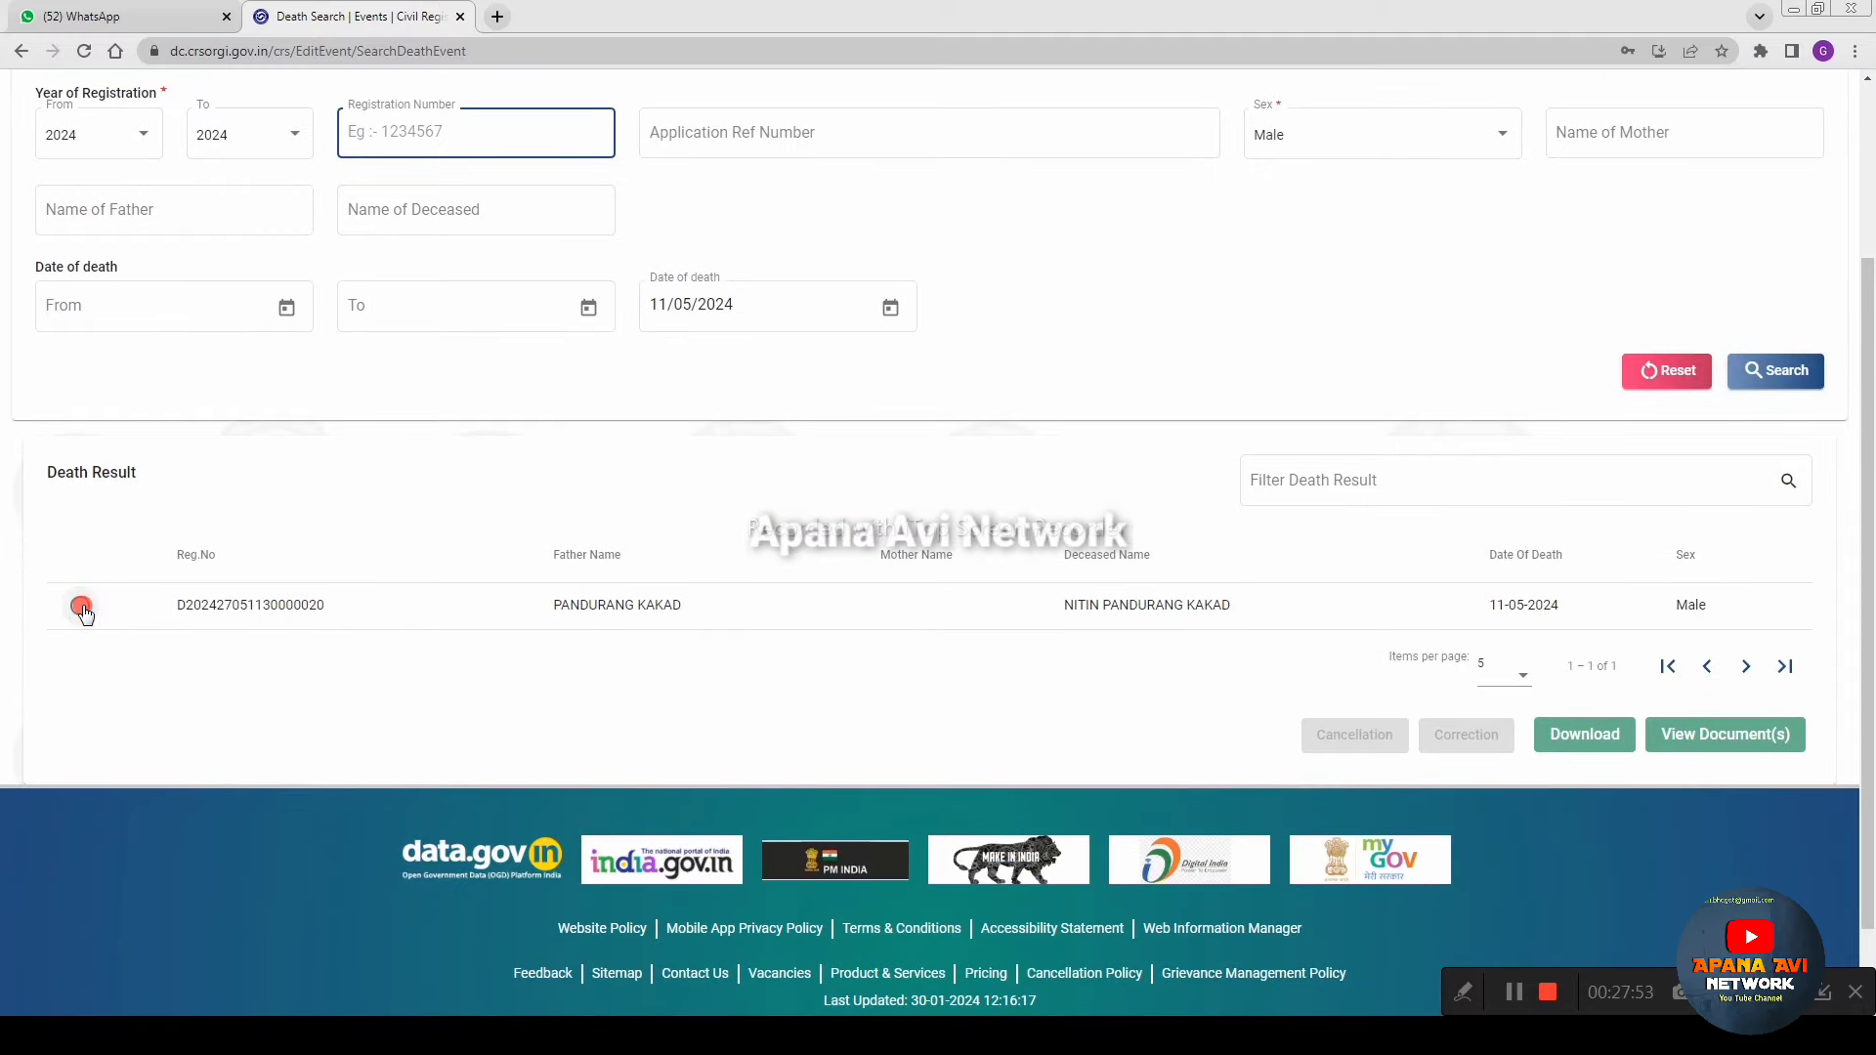
left_click(1588, 744)
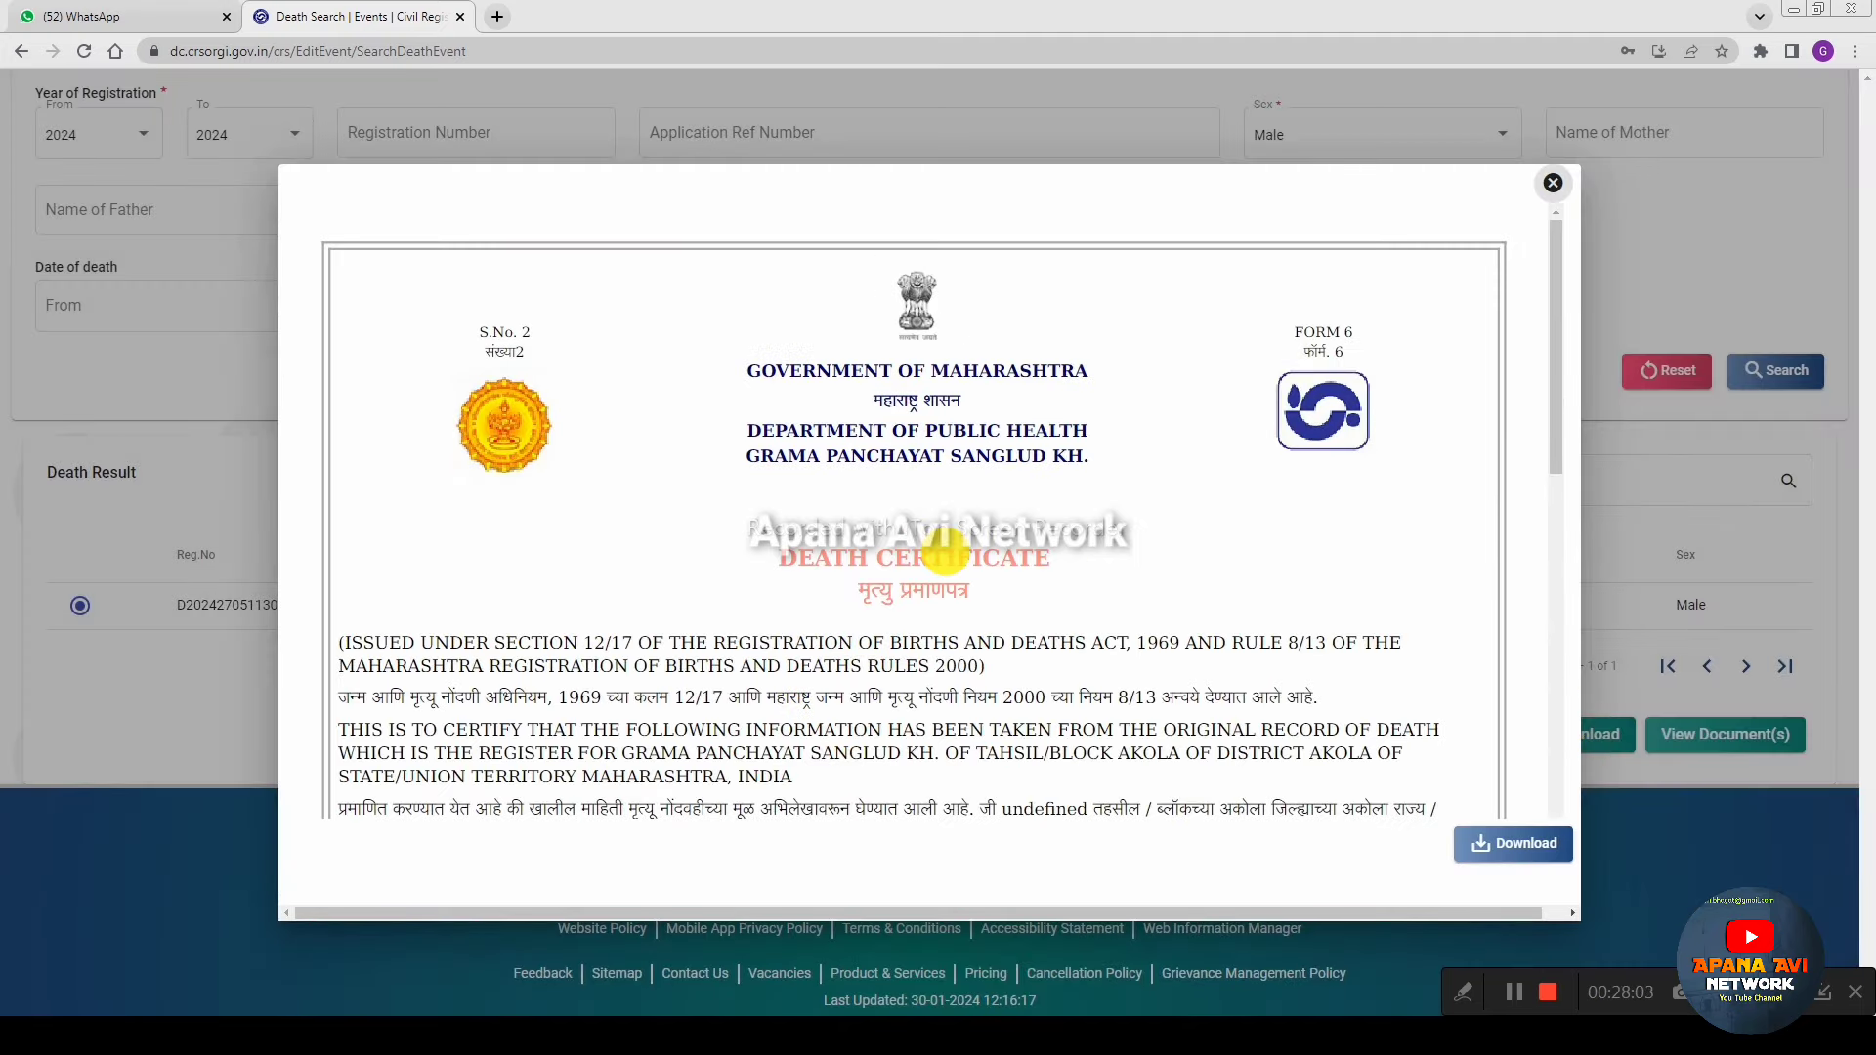
- Download the death certificate as a PDF, then close its preview to return to the Death Search results
left_click_drag(1557, 348, 1567, 824)
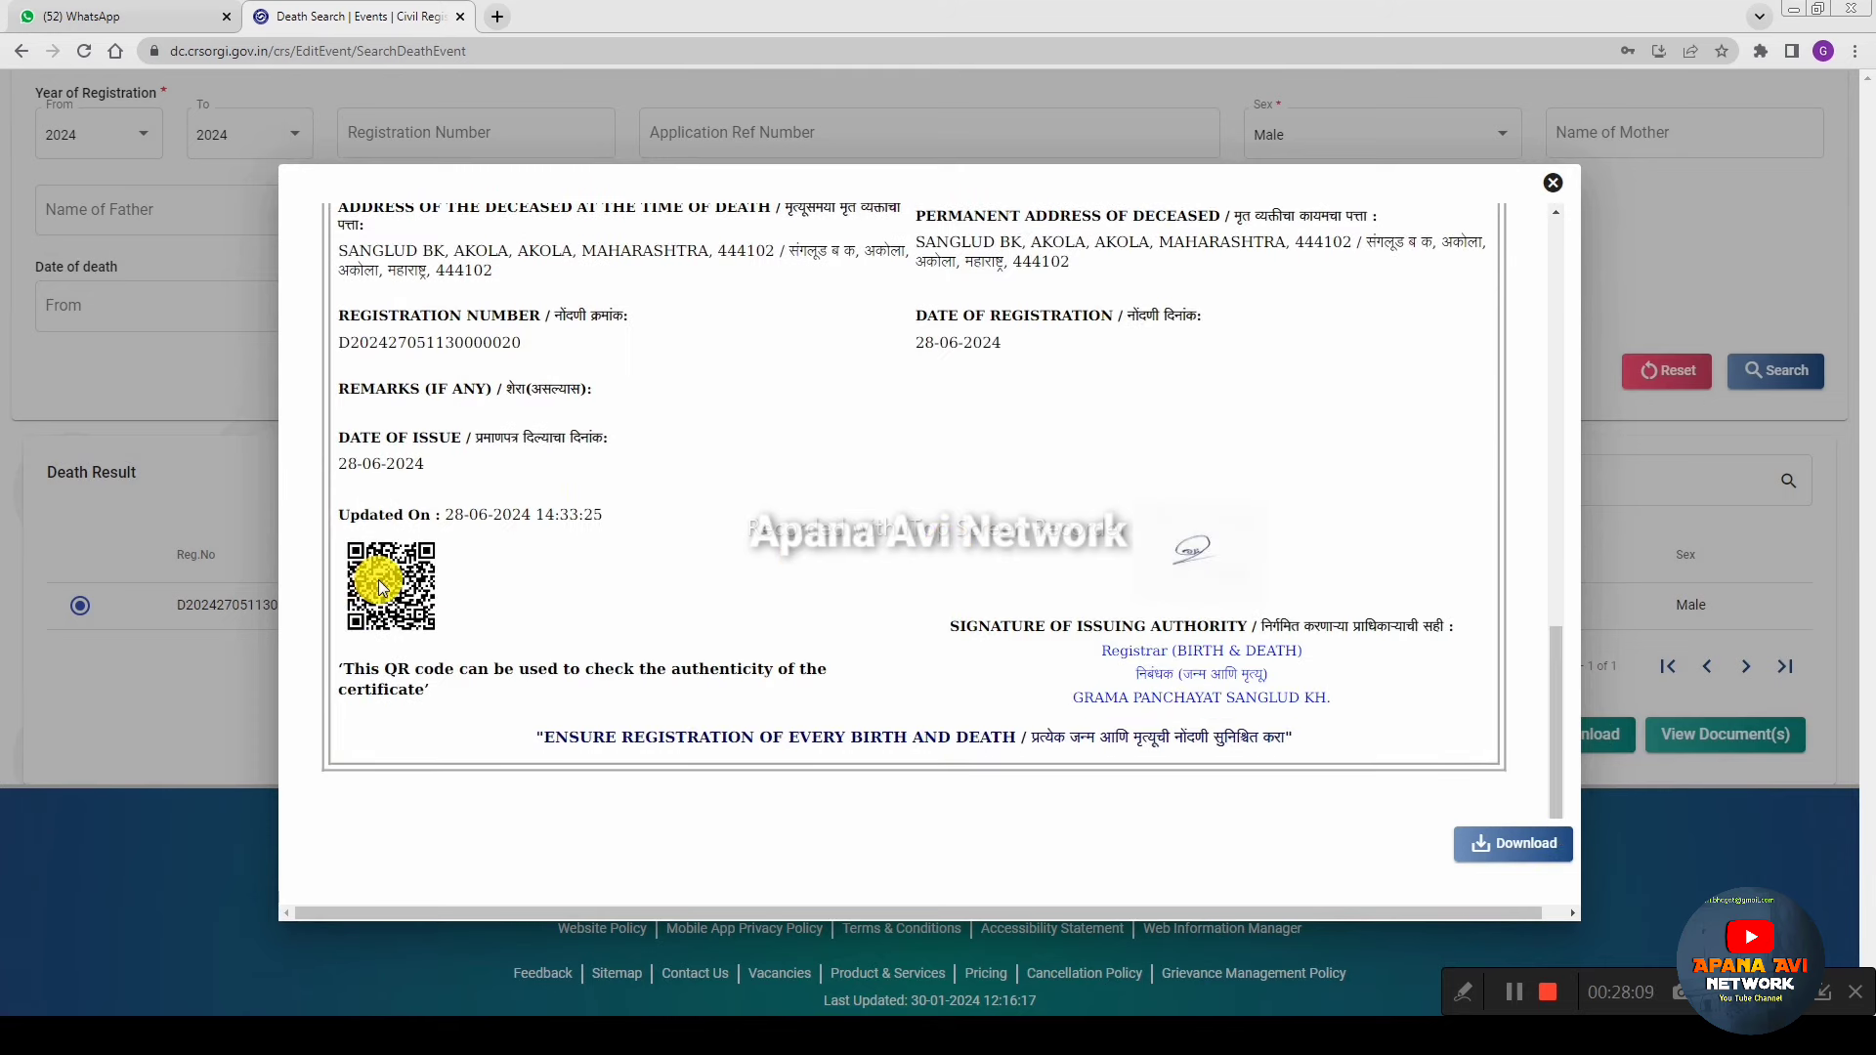
left_click(1505, 844)
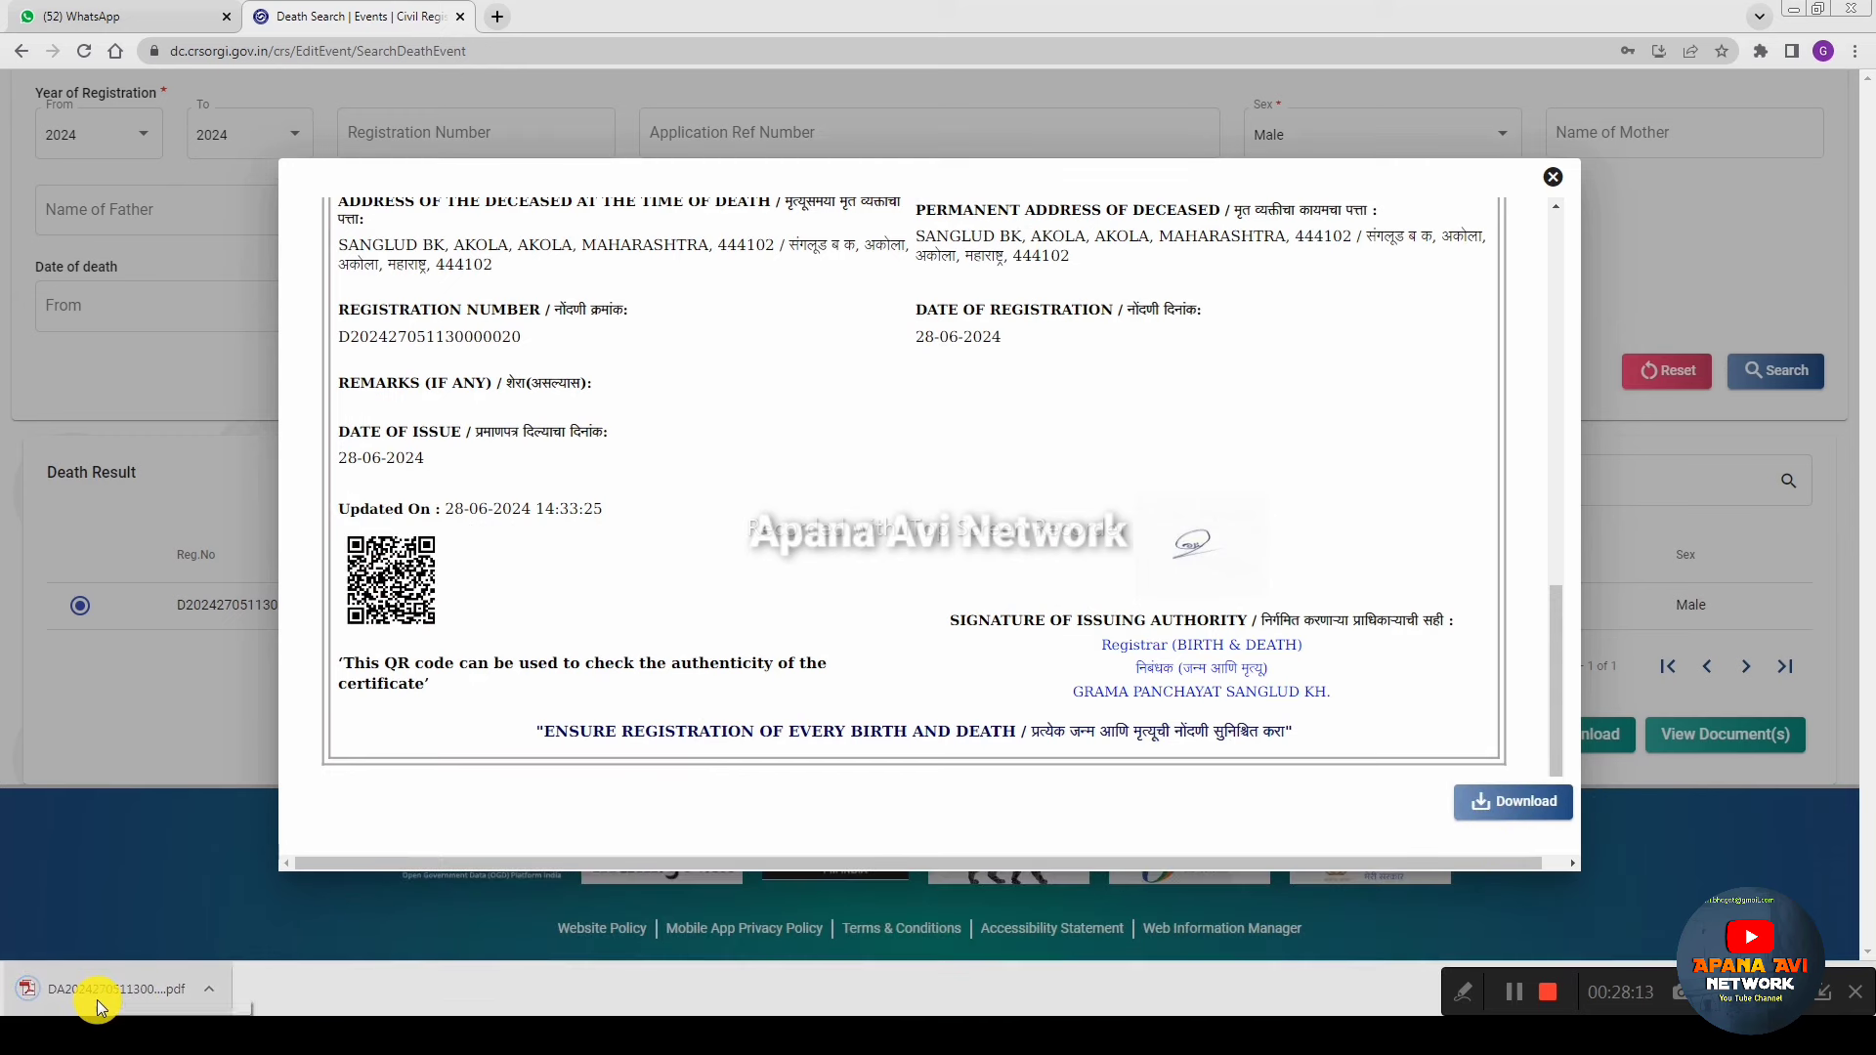
left_click(1554, 185)
scroll(1281, 424, "up", 3)
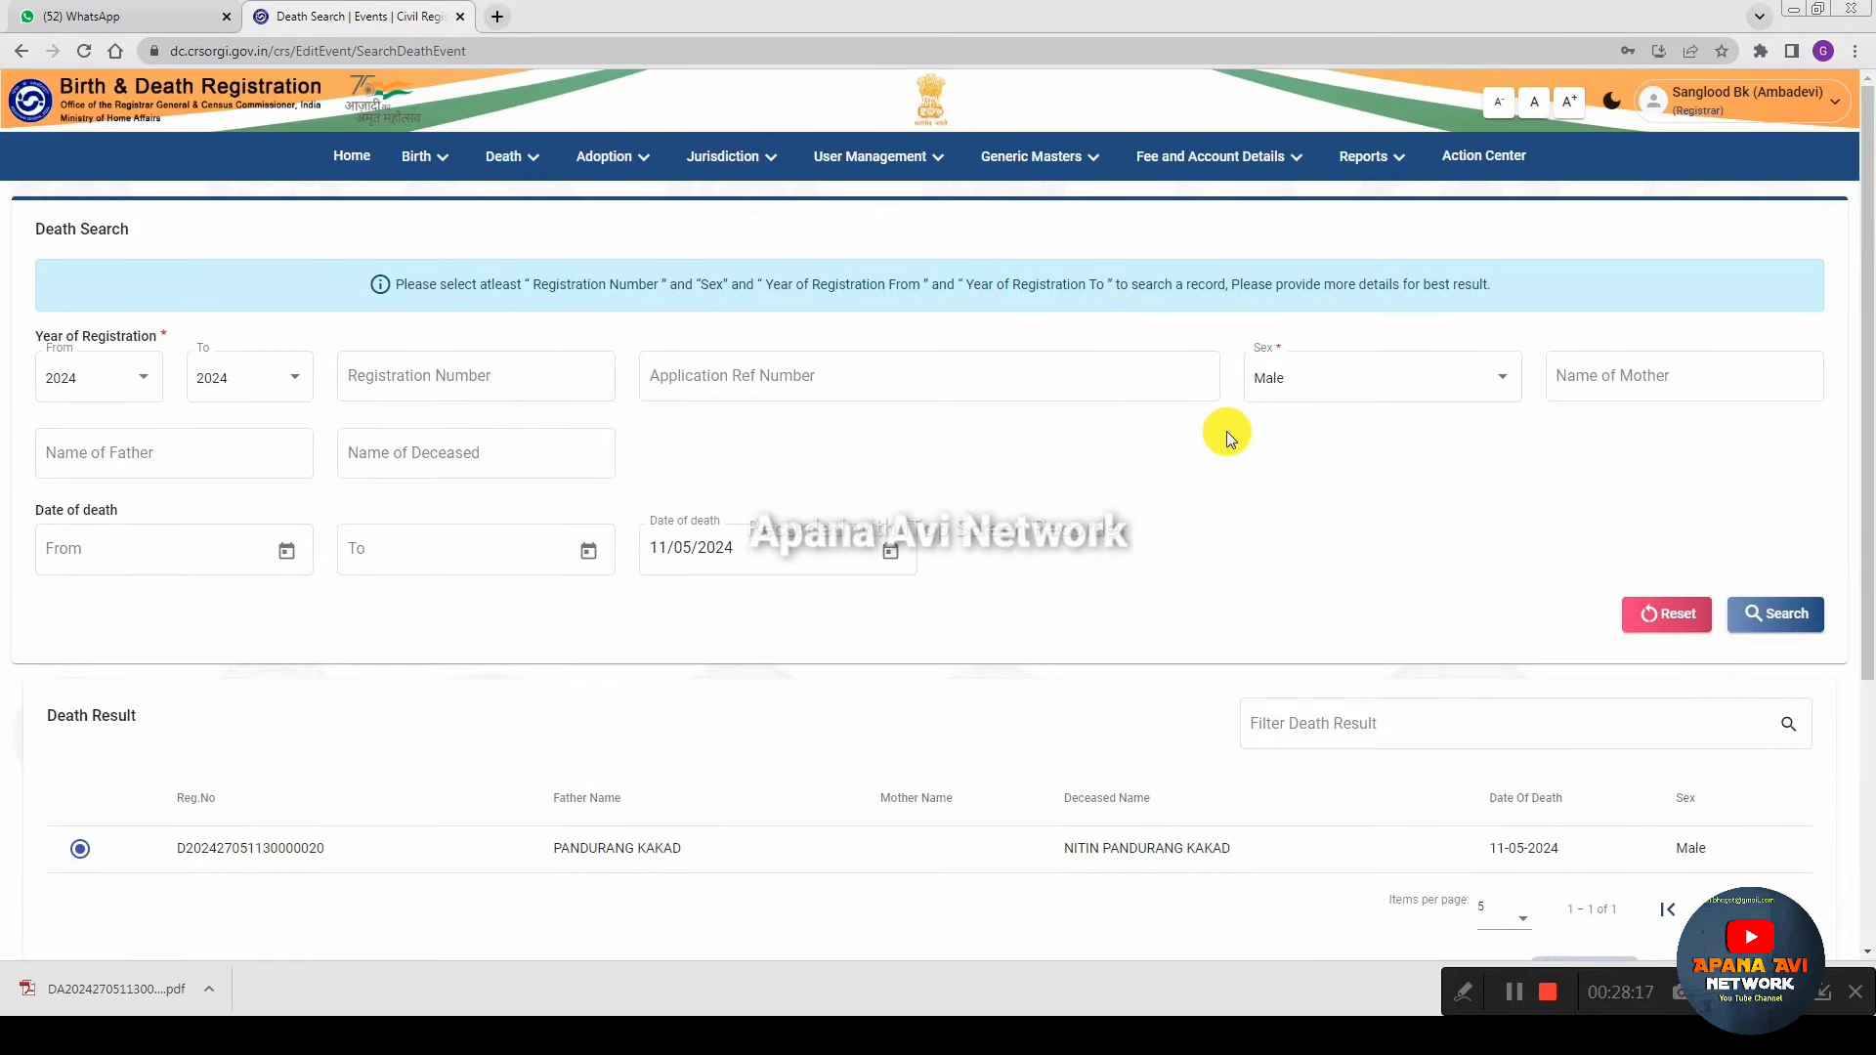